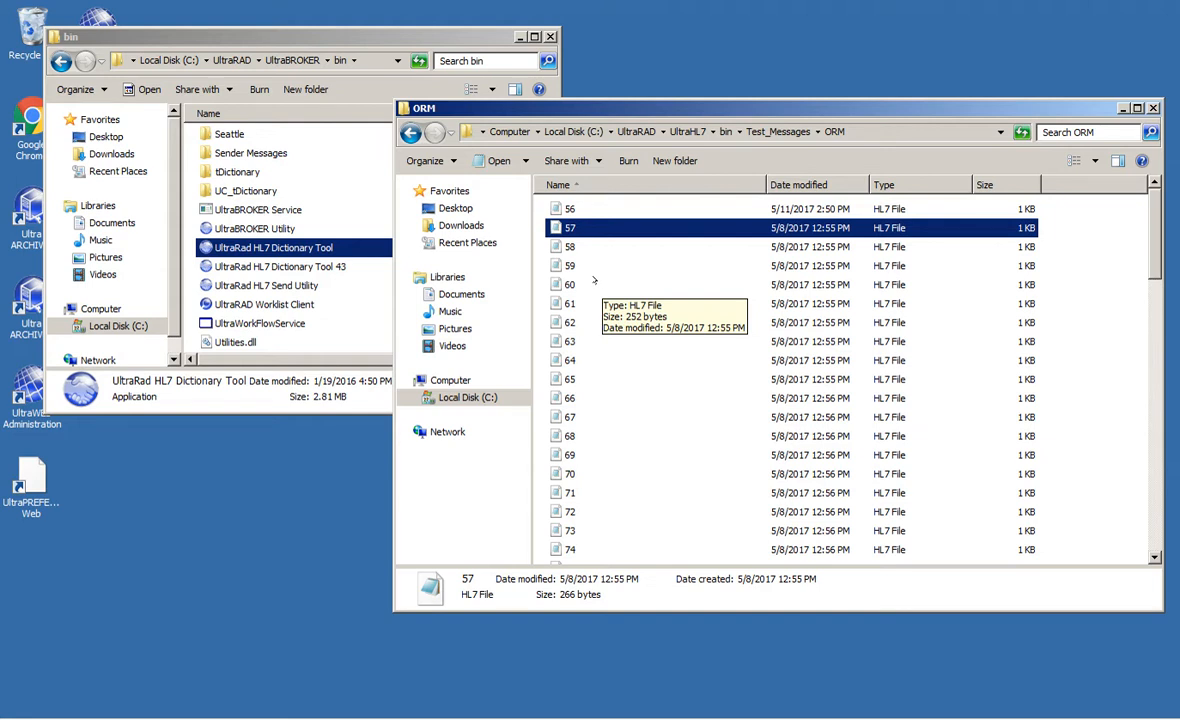
Open HL7 message file 56 from the ORM test messages folder in Notepad++
left_click(592, 210)
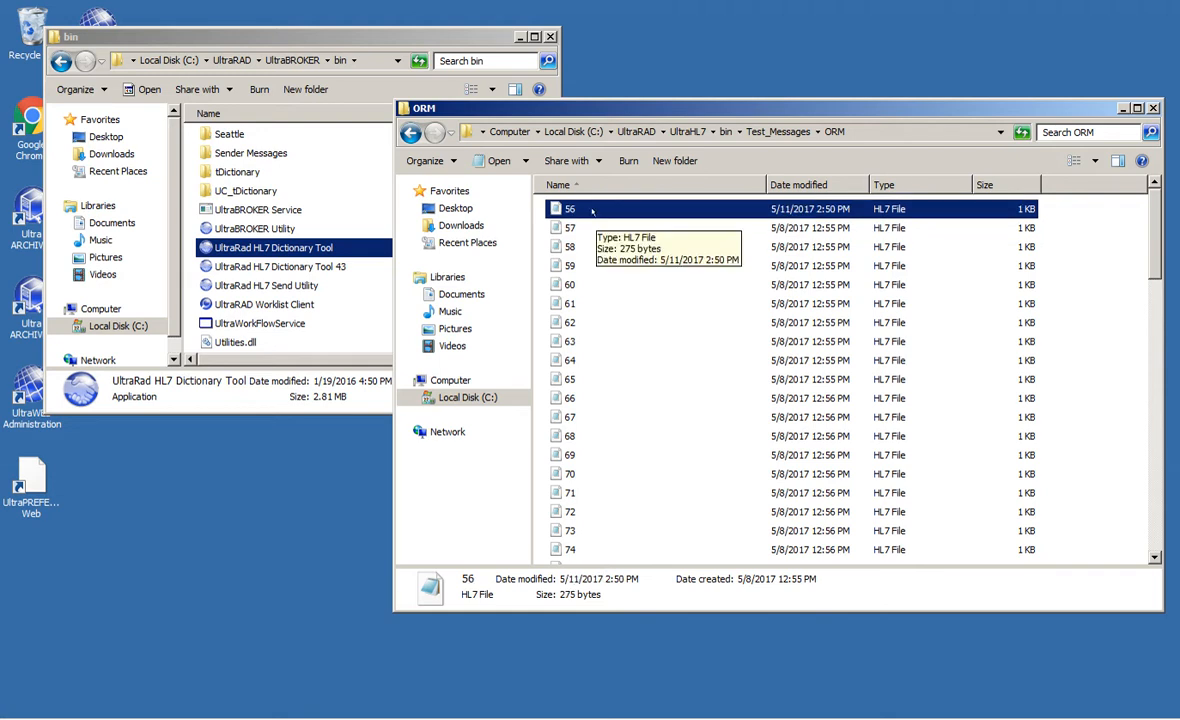
right_click(591, 211)
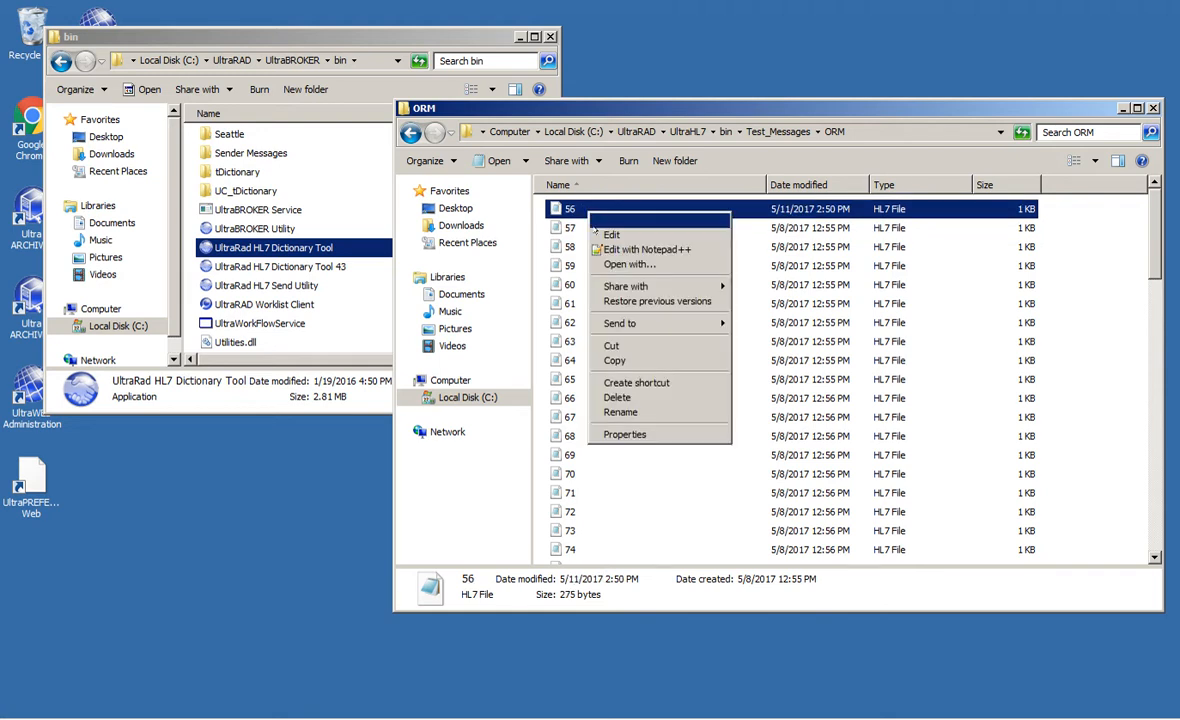
key("Escape")
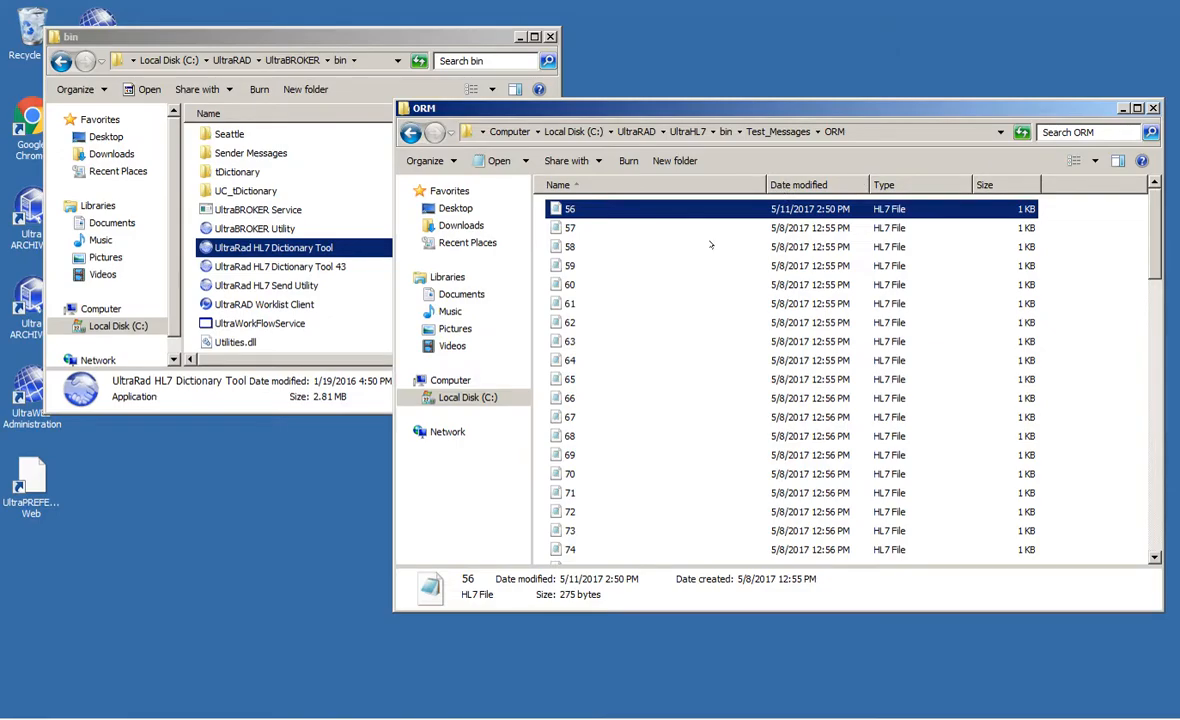
left_click(658, 355)
left_click(648, 492)
left_click(652, 262)
left_click(638, 223)
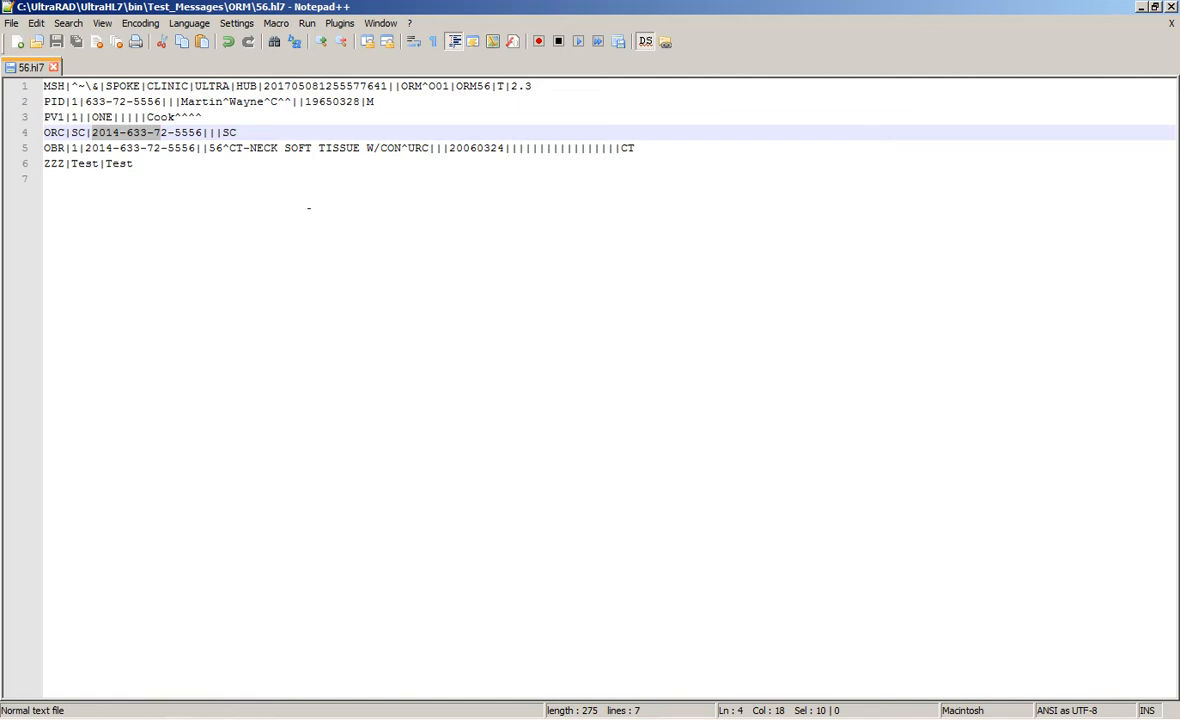
Examine the segment identifiers of the HL7 message, from MSH through OBR and the extra ZZZ line
left_click(308, 208)
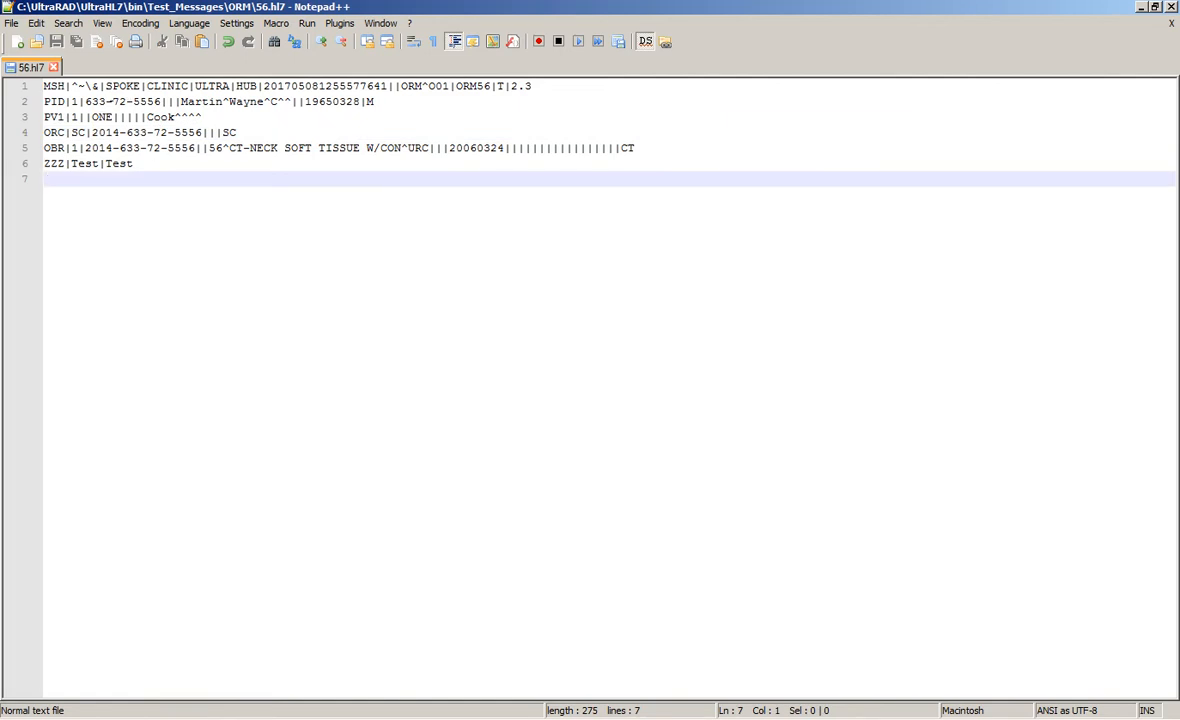
left_click_drag(63, 86, 50, 163)
left_click(59, 163)
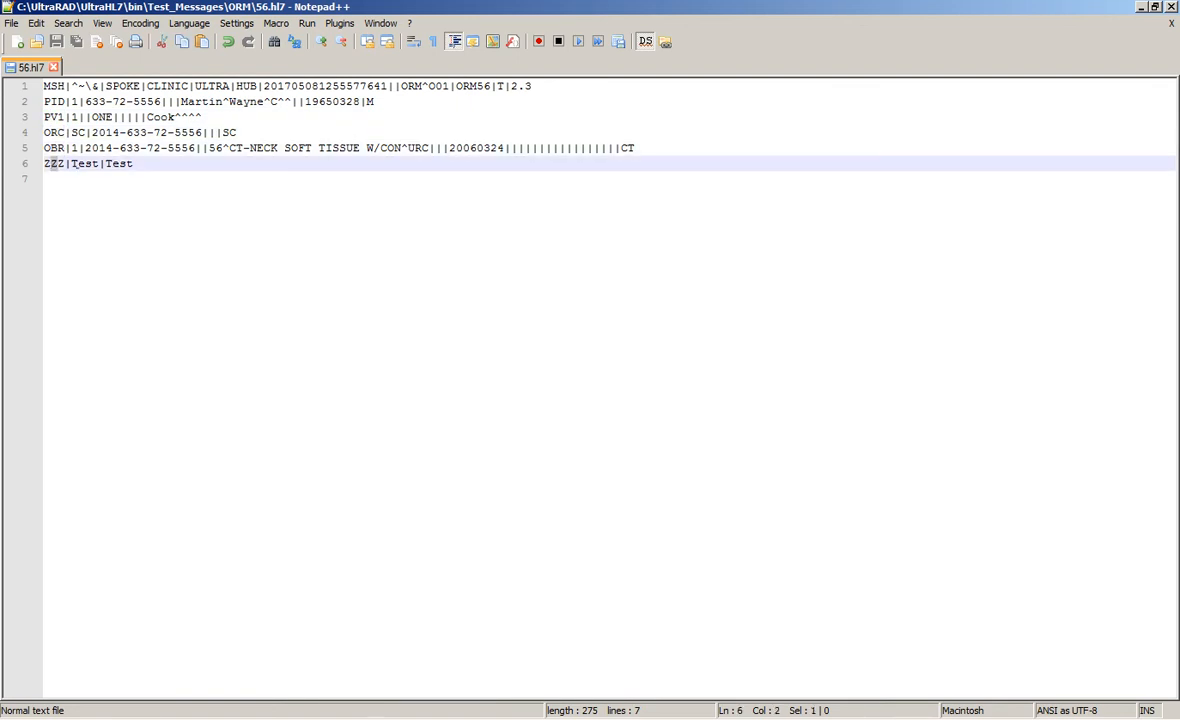
left_click(143, 163)
left_click(64, 148)
key("shift+Home")
key("shift+Up")
key("shift+Up")
key("shift+Up")
key("shift+Up")
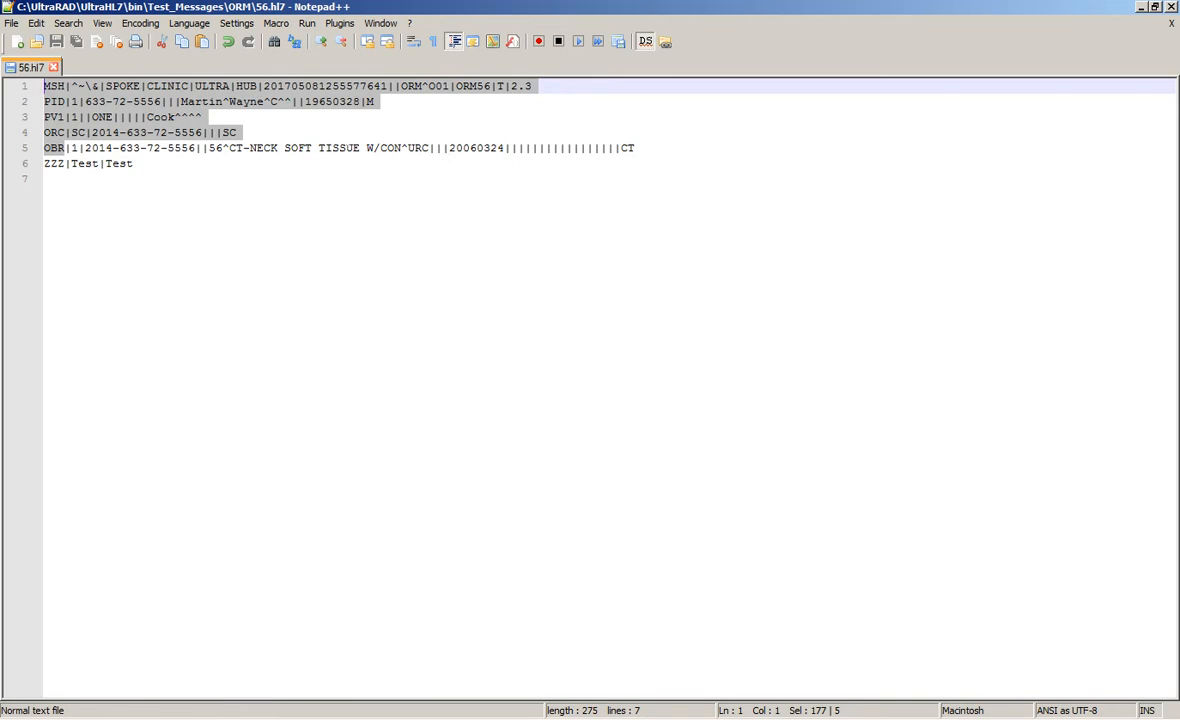
Highlight the message type ORM^O01 in the MSH segment
left_click(331, 98)
left_click(399, 86)
left_click_drag(400, 86, 449, 86)
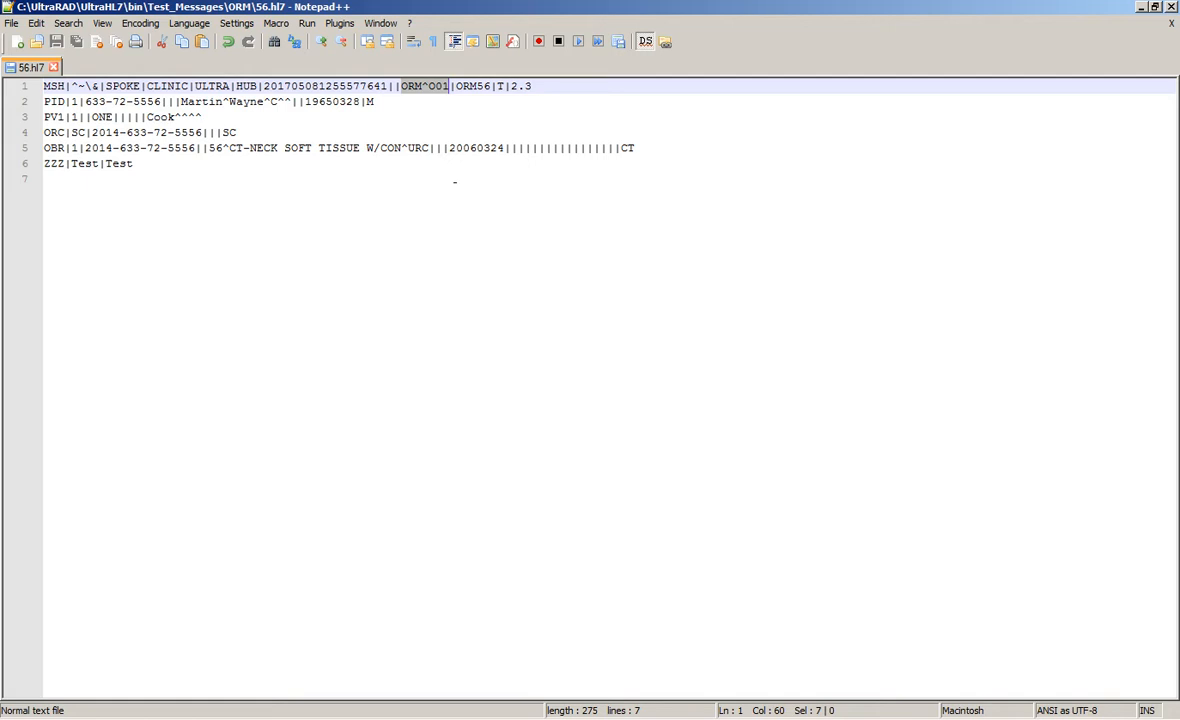
Go through the PID, PV1, ORC and OBR lines and highlight the ZZZ segment identifier on line 6
left_click(192, 163)
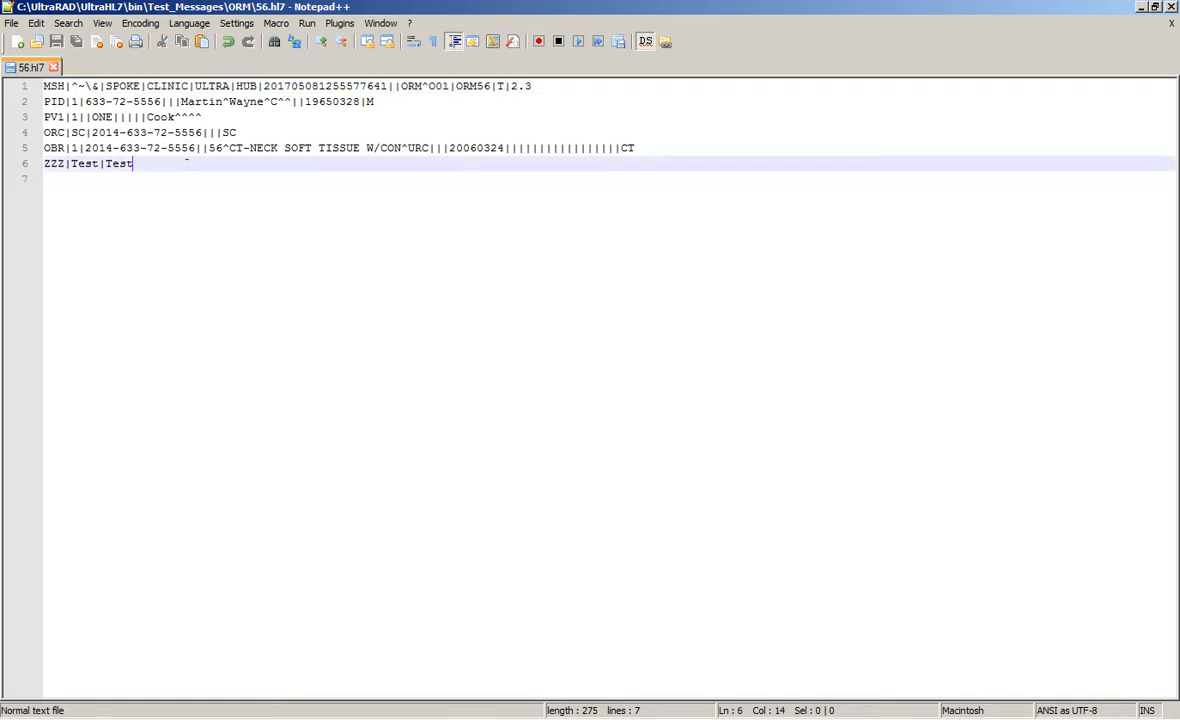
left_click(126, 102)
left_click(119, 148)
left_click(113, 117)
left_click(112, 102)
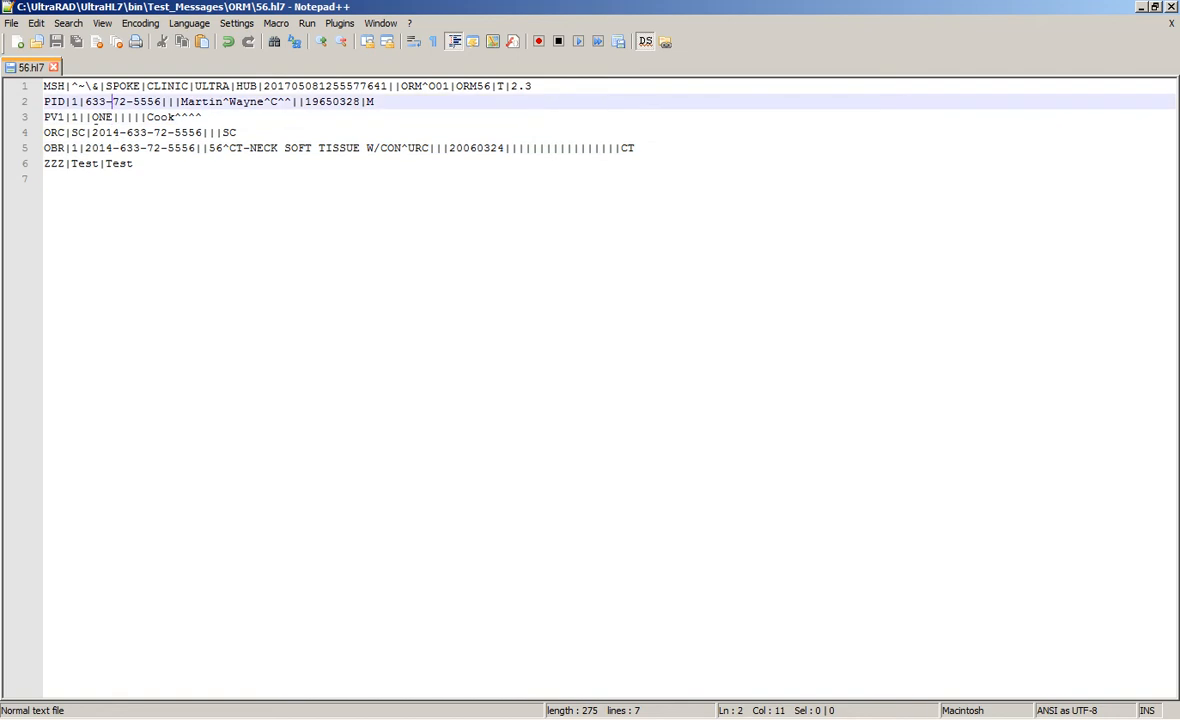
left_click(99, 133)
left_click(66, 102)
left_click(65, 133)
left_click(65, 148)
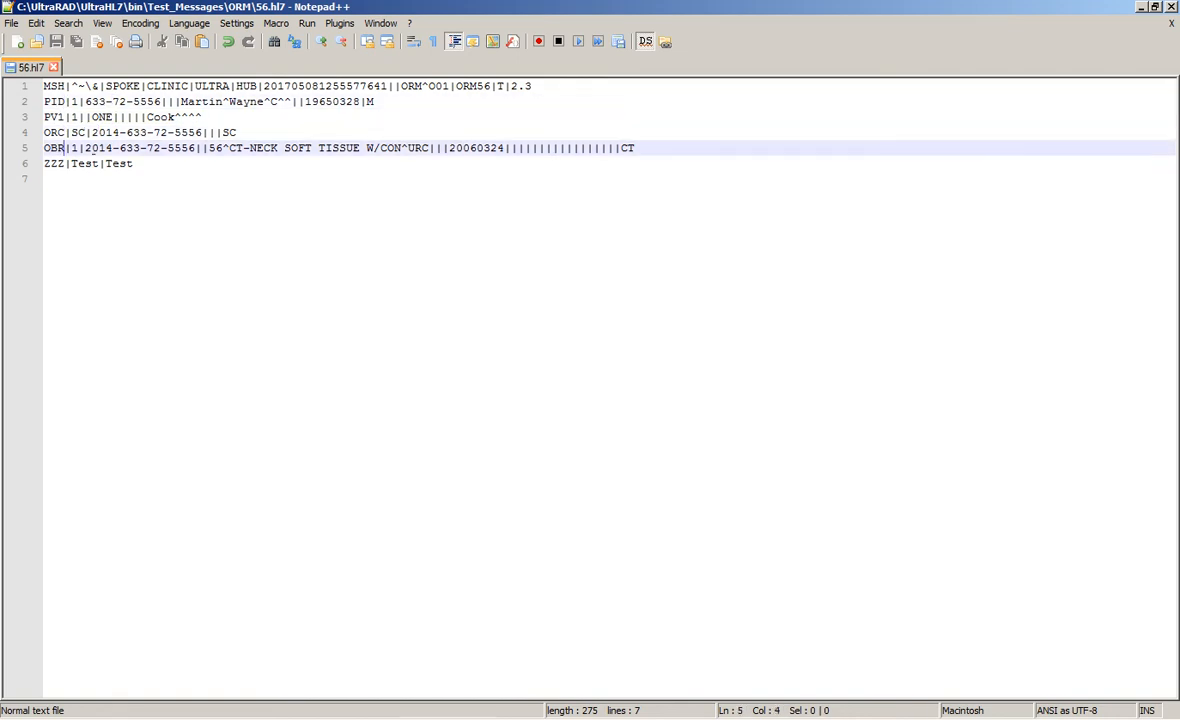
key("Down")
key("shift+Home")
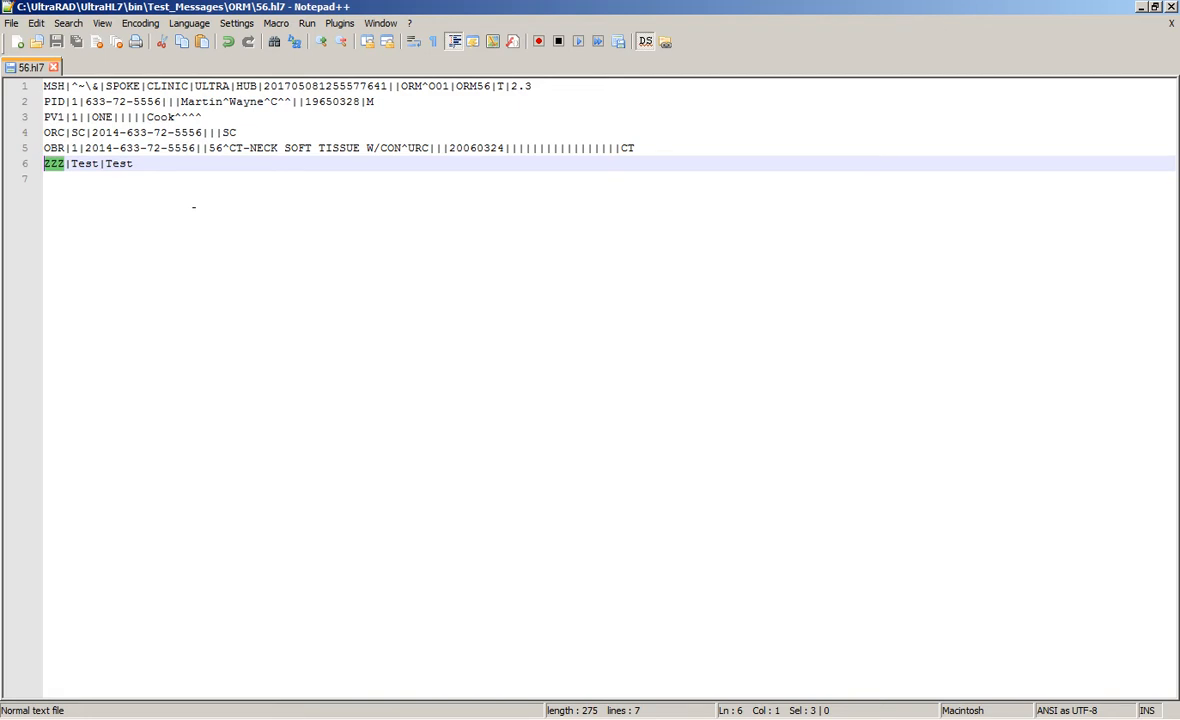
Highlight the five standard segment lines from MSH through OBR, leaving out the ZZZ line
left_click(140, 148)
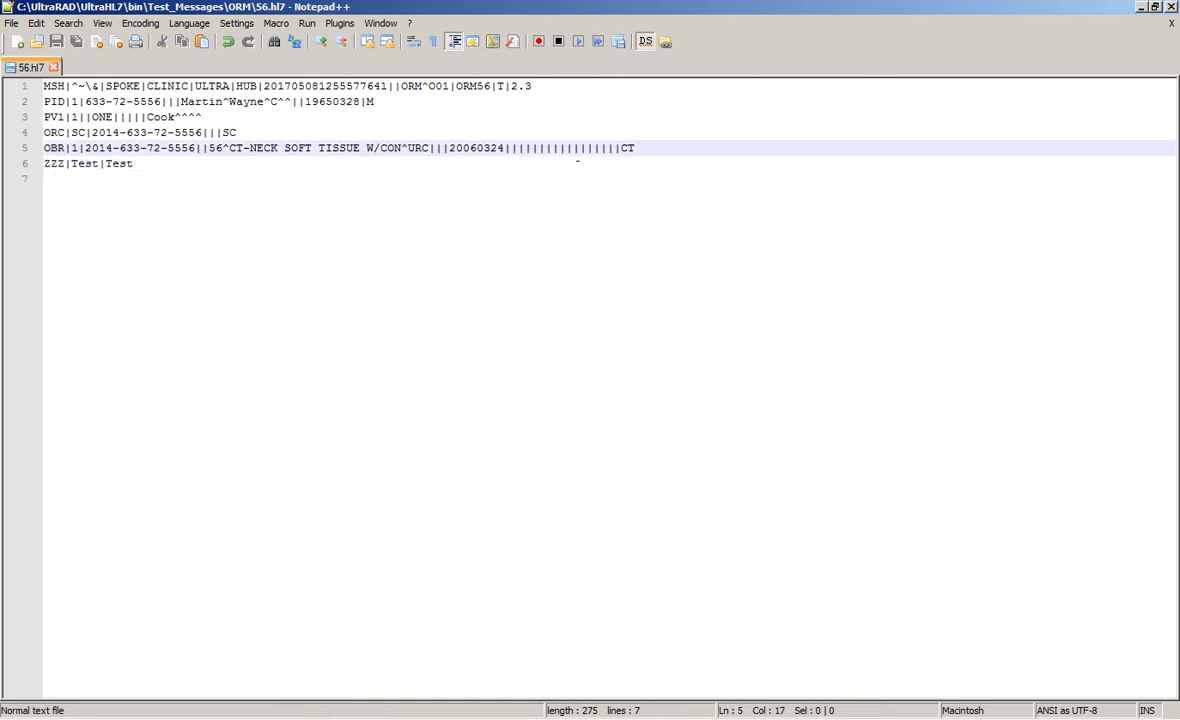
key("Home")
key("Down")
key("shift+Up")
key("shift+Up")
key("shift+Up")
key("shift+Up")
key("shift+Up")
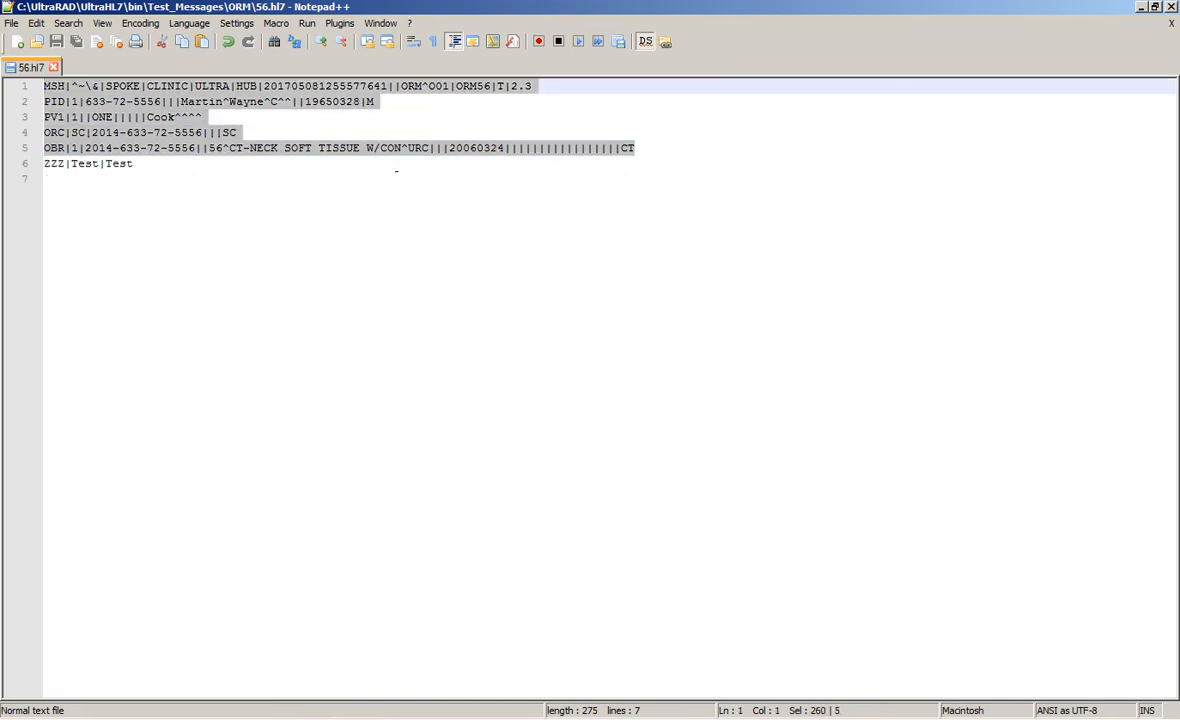
left_click(405, 179)
left_click_drag(637, 148, 44, 86)
Switch to the UltraBROKER bin folder and run UltraRad HL7 Dictionary Tool as administrator
left_click(162, 719)
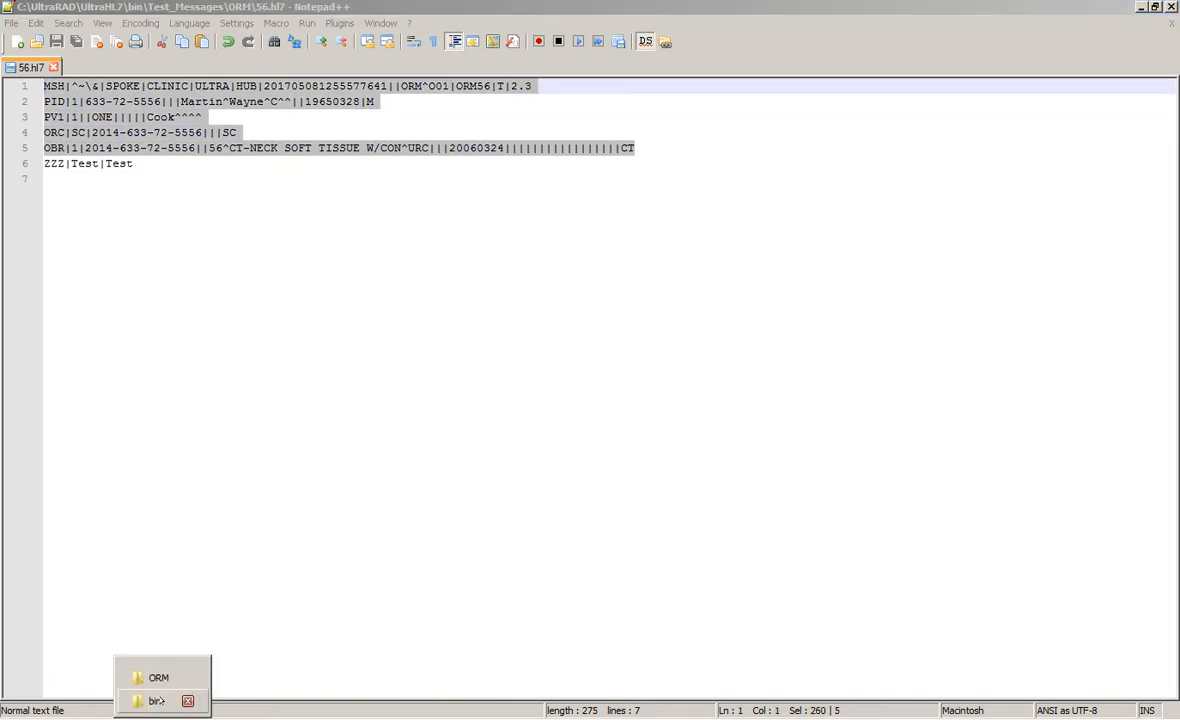
left_click(157, 701)
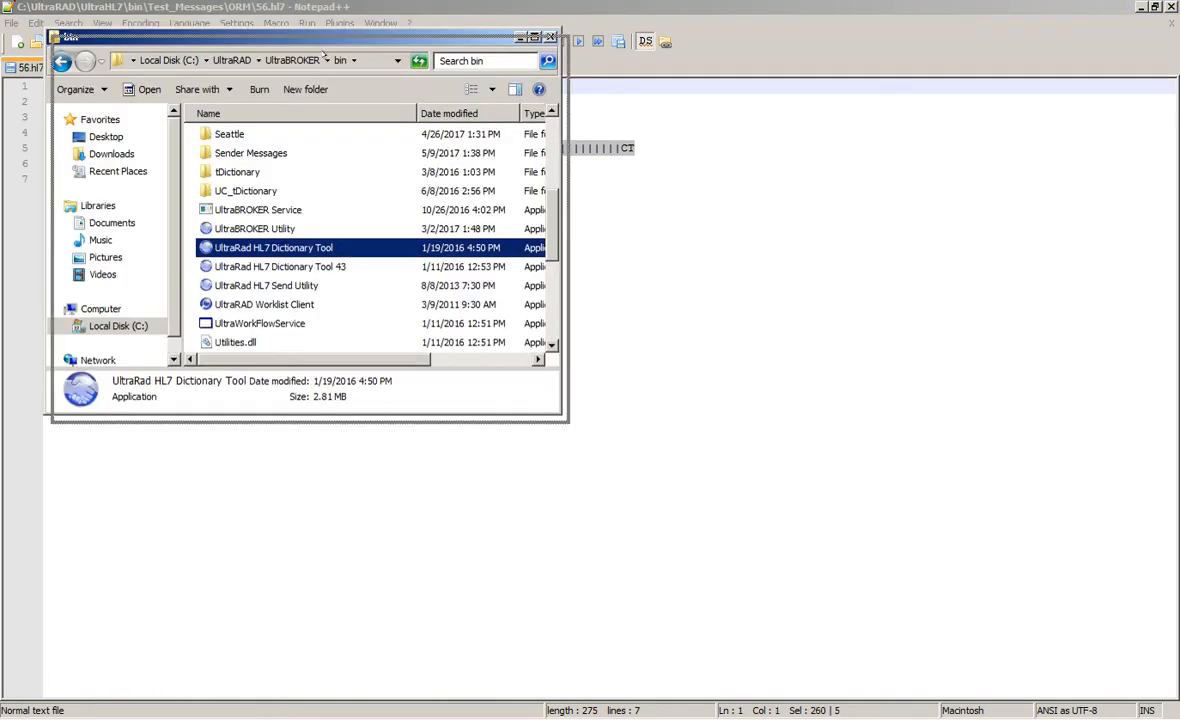
left_click_drag(324, 57, 654, 185)
left_click_drag(565, 191, 605, 216)
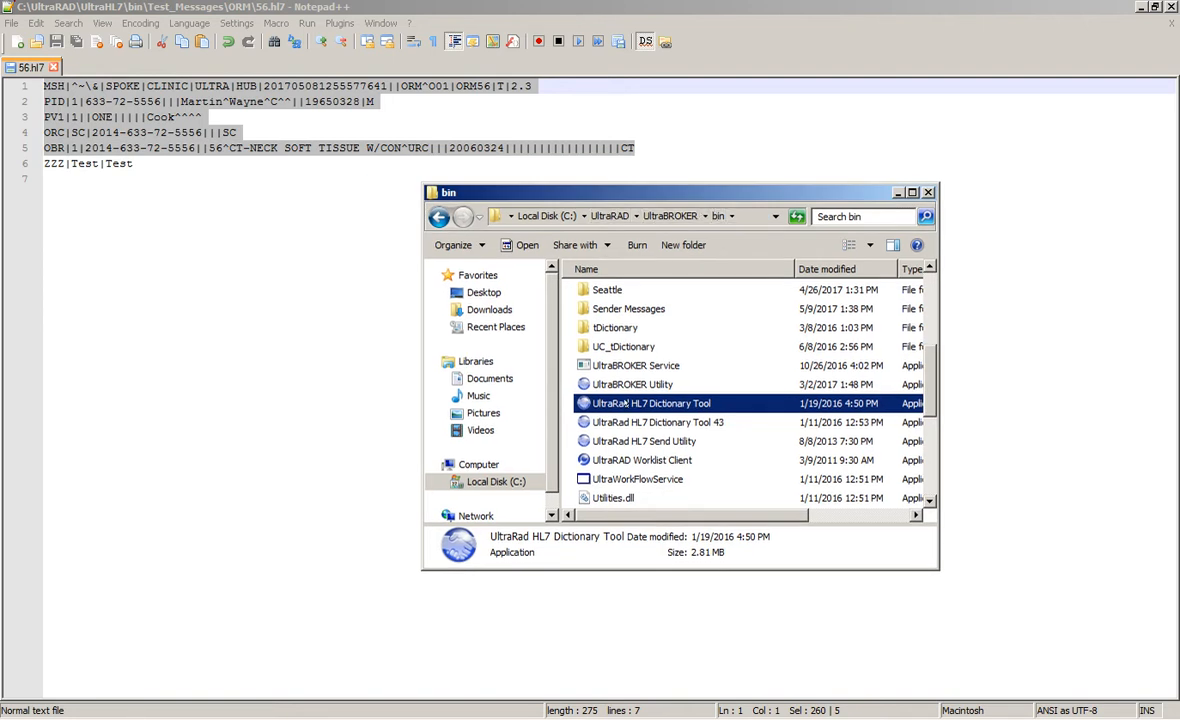
left_click(621, 425)
left_click(632, 403)
right_click(639, 404)
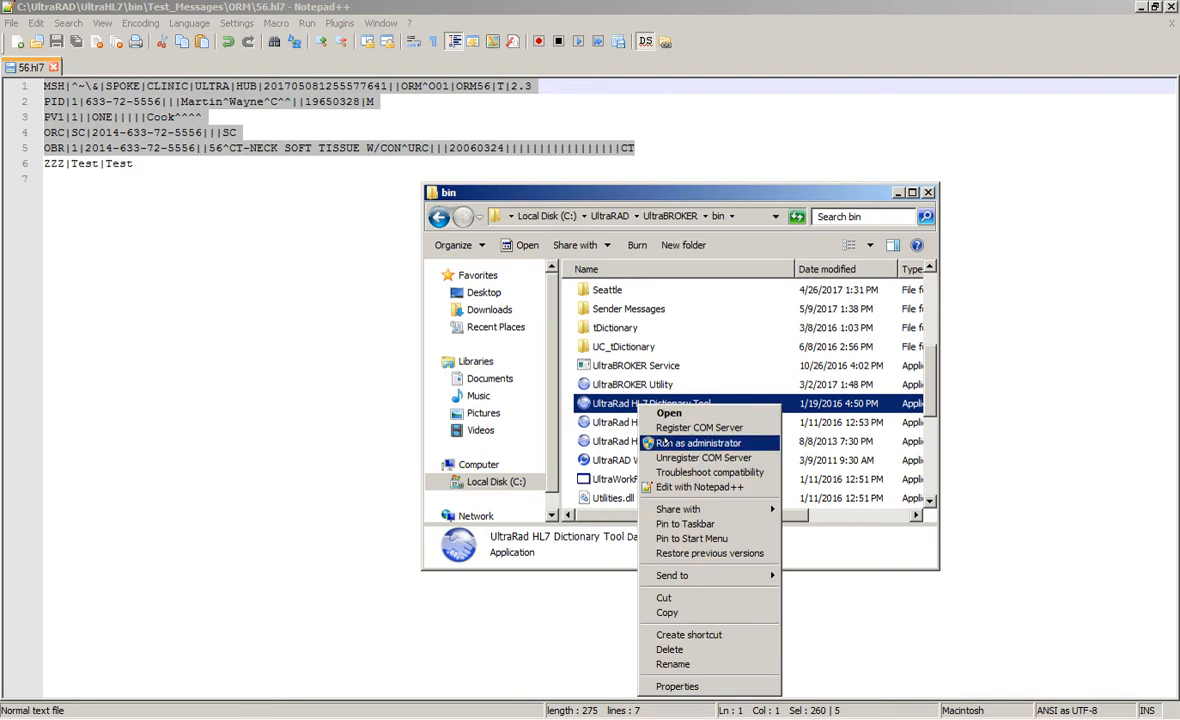
left_click(662, 443)
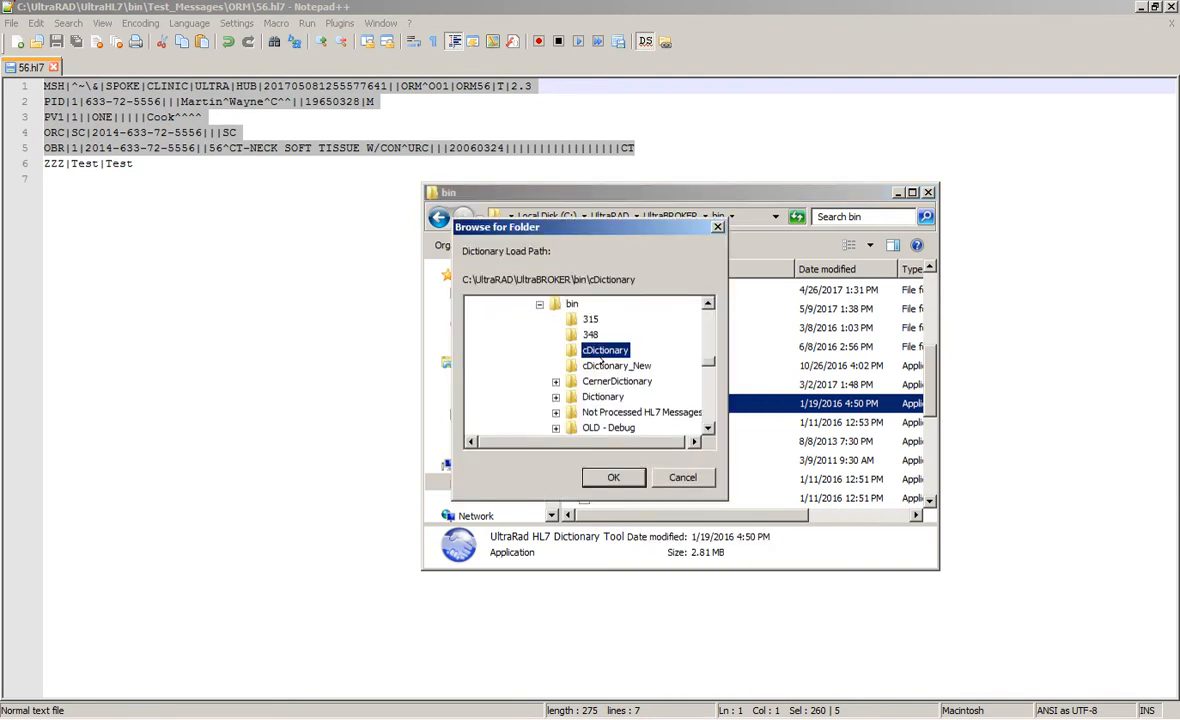
Set the dictionary load path to the cDictionary folder under UltraBROKER\bin and load it
left_click(612, 366)
left_click(603, 380)
left_click(604, 411)
left_click(602, 351)
left_click(601, 366)
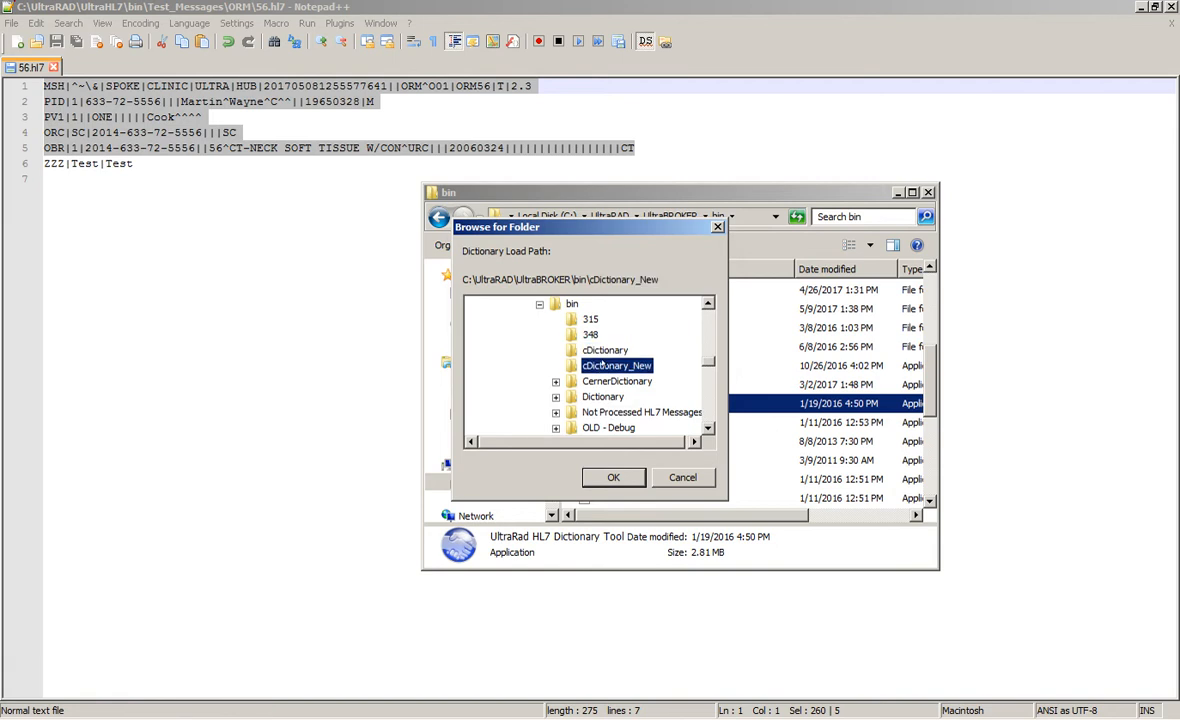
left_click(598, 380)
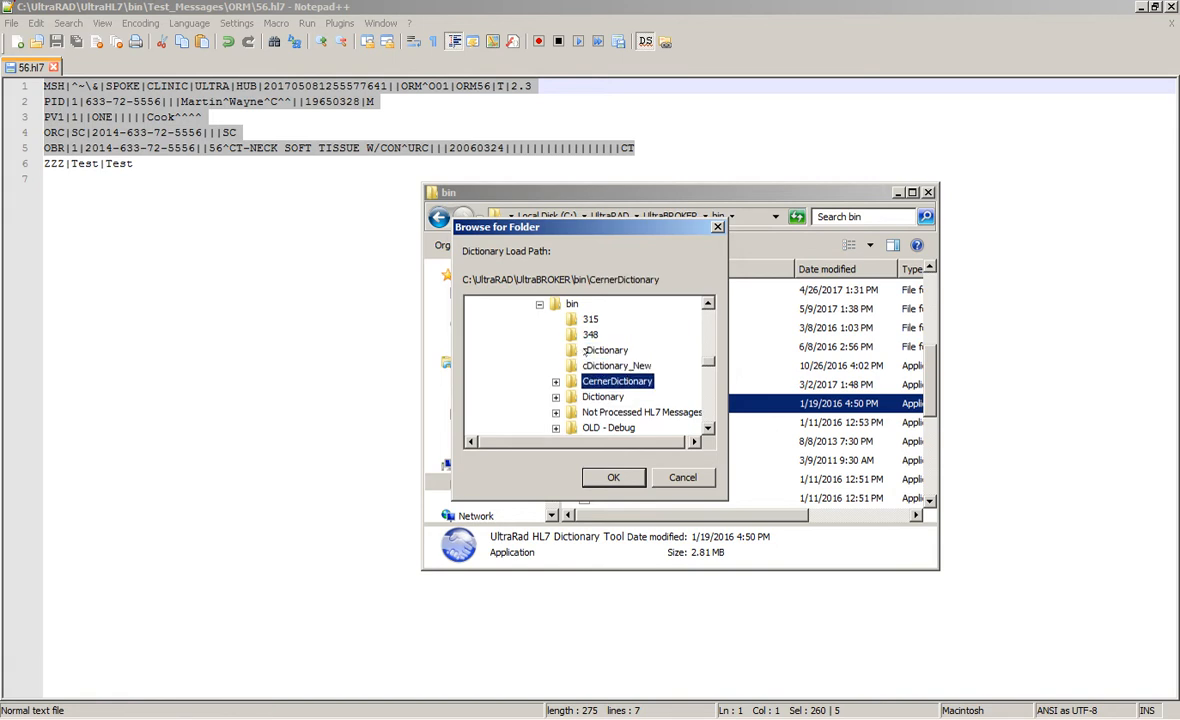
left_click(608, 350)
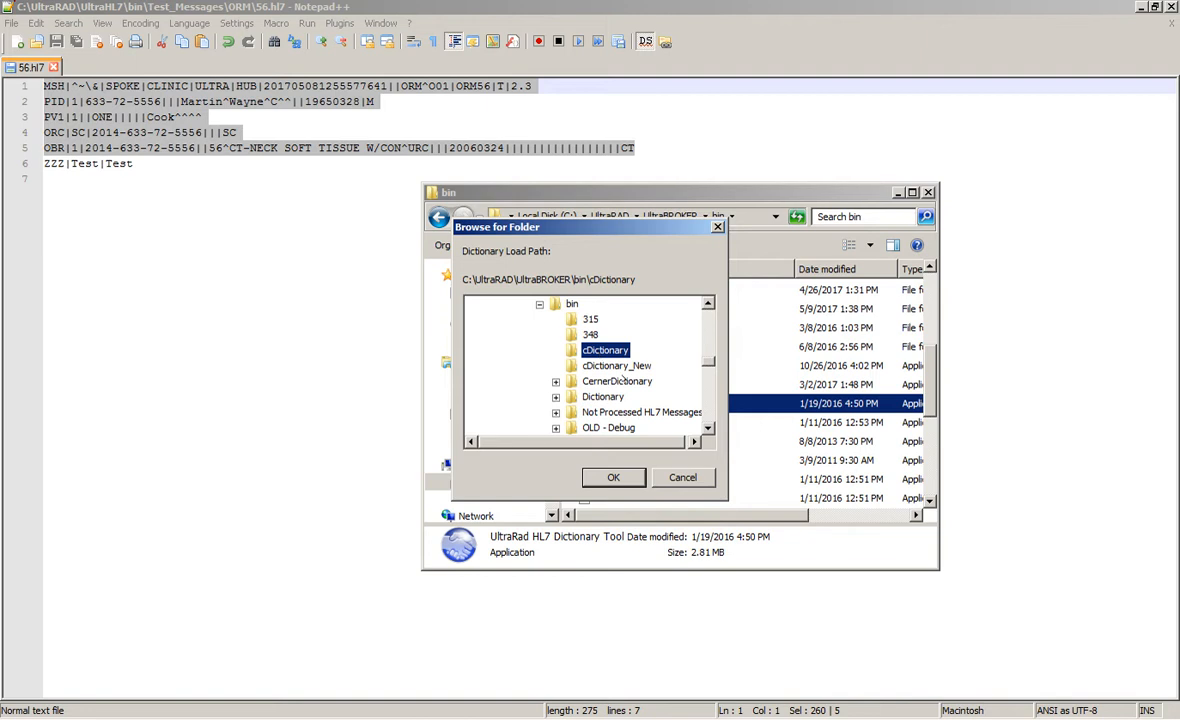
left_click(613, 478)
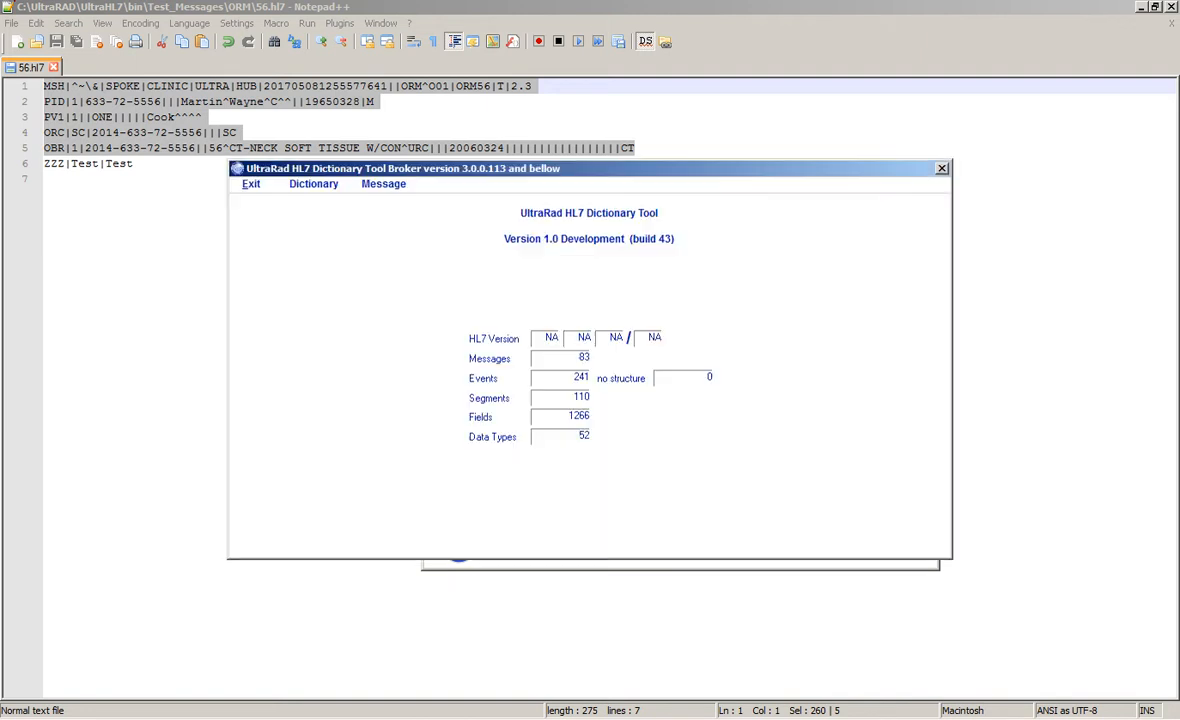
Open the message processing window in the Dictionary Tool and load HL7 message file 56 from the ORM folder
left_click_drag(625, 170, 830, 268)
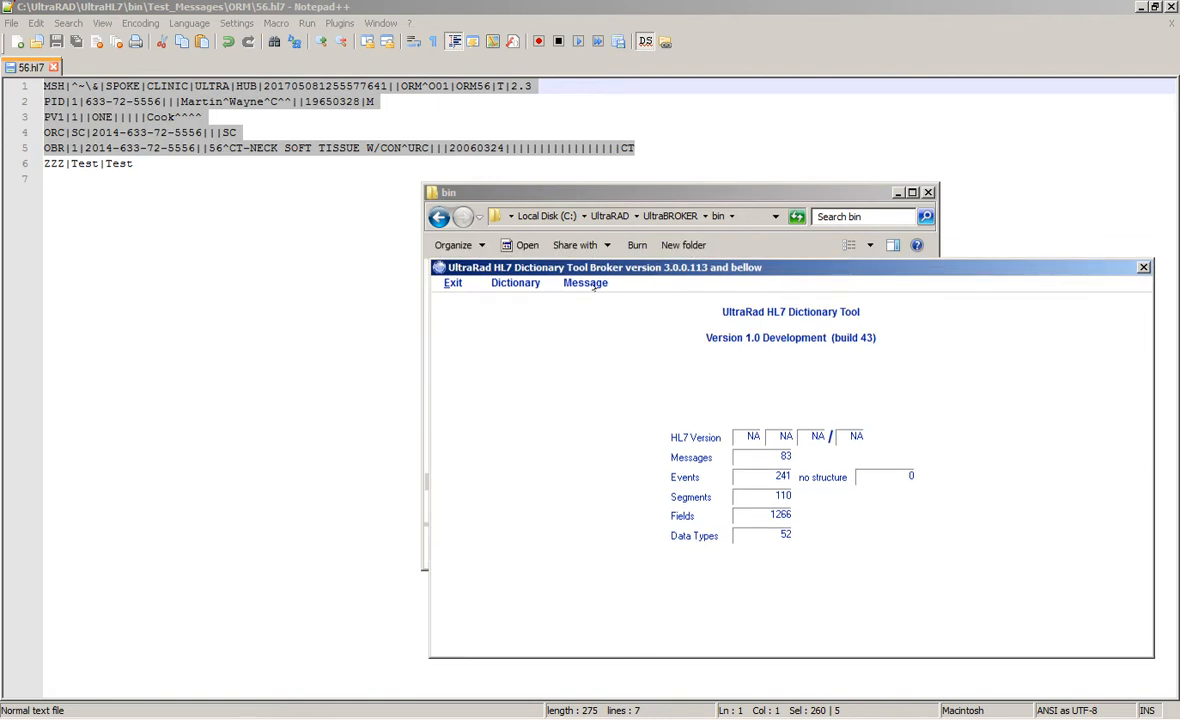
left_click_drag(628, 268, 657, 186)
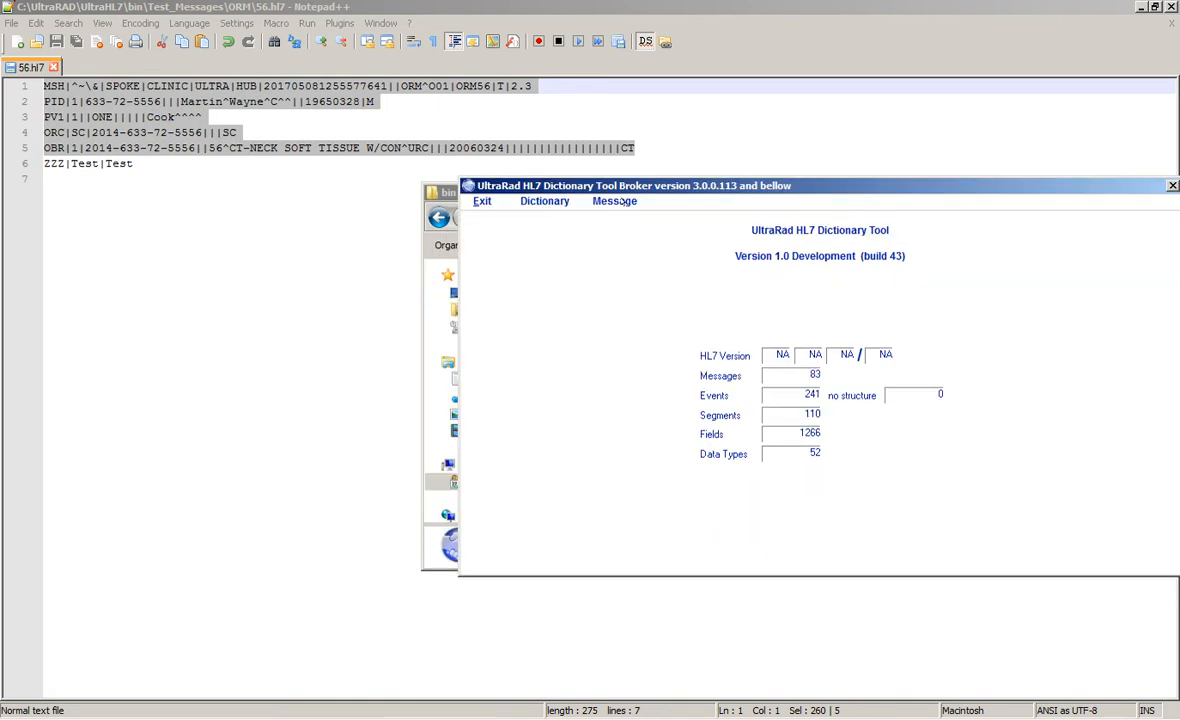
left_click(612, 201)
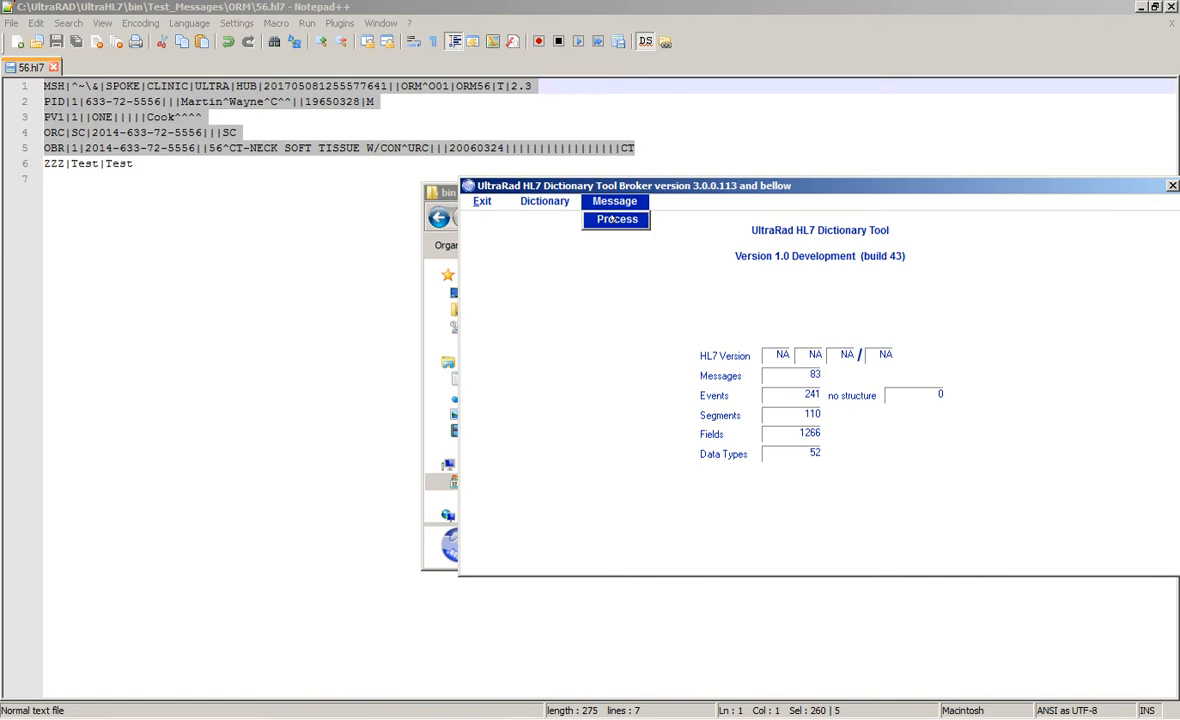
left_click(611, 219)
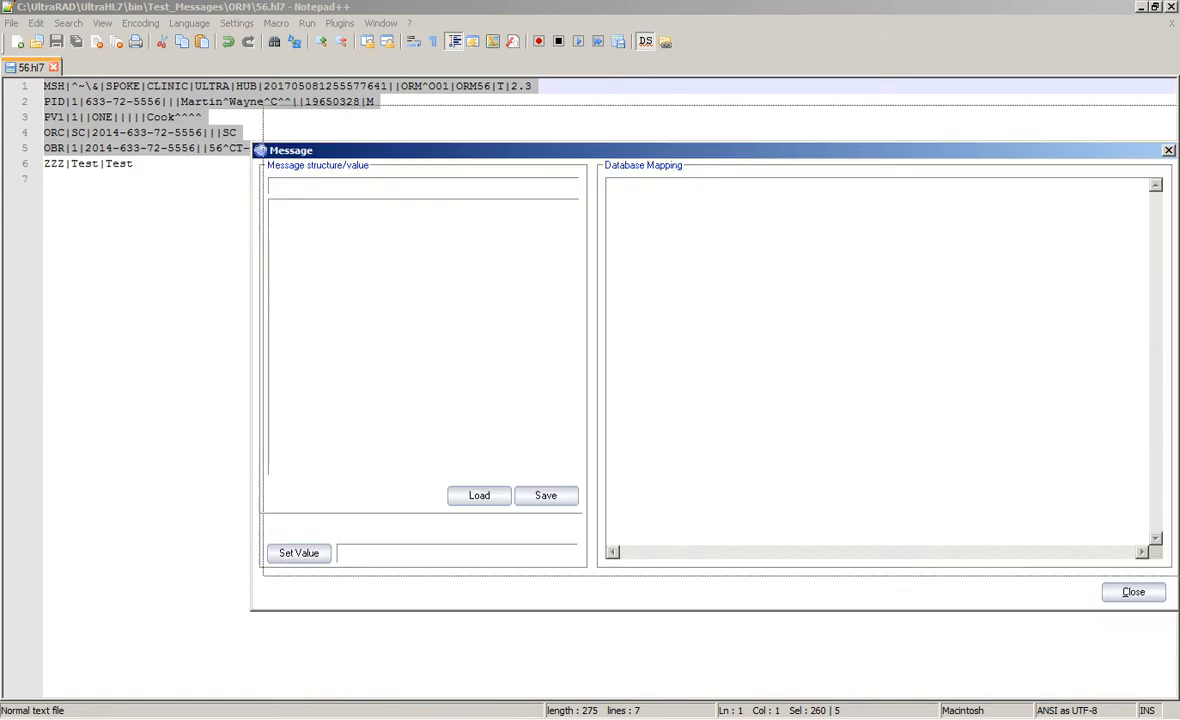
left_click(494, 459)
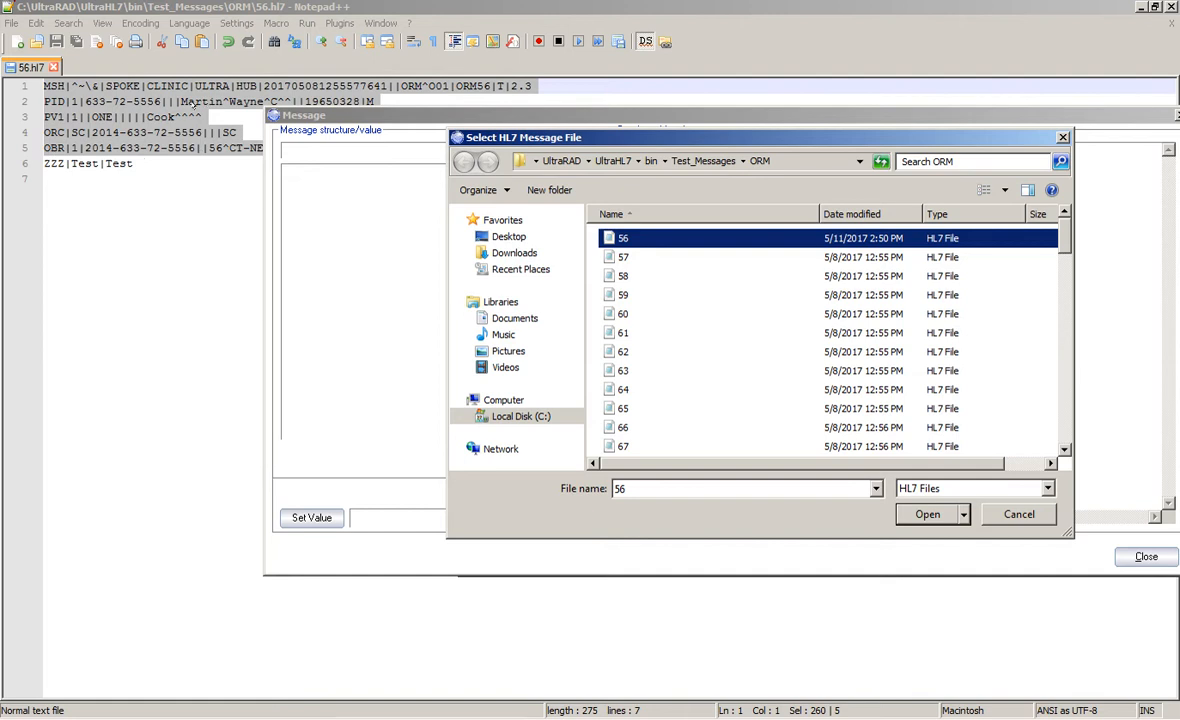
key("Return")
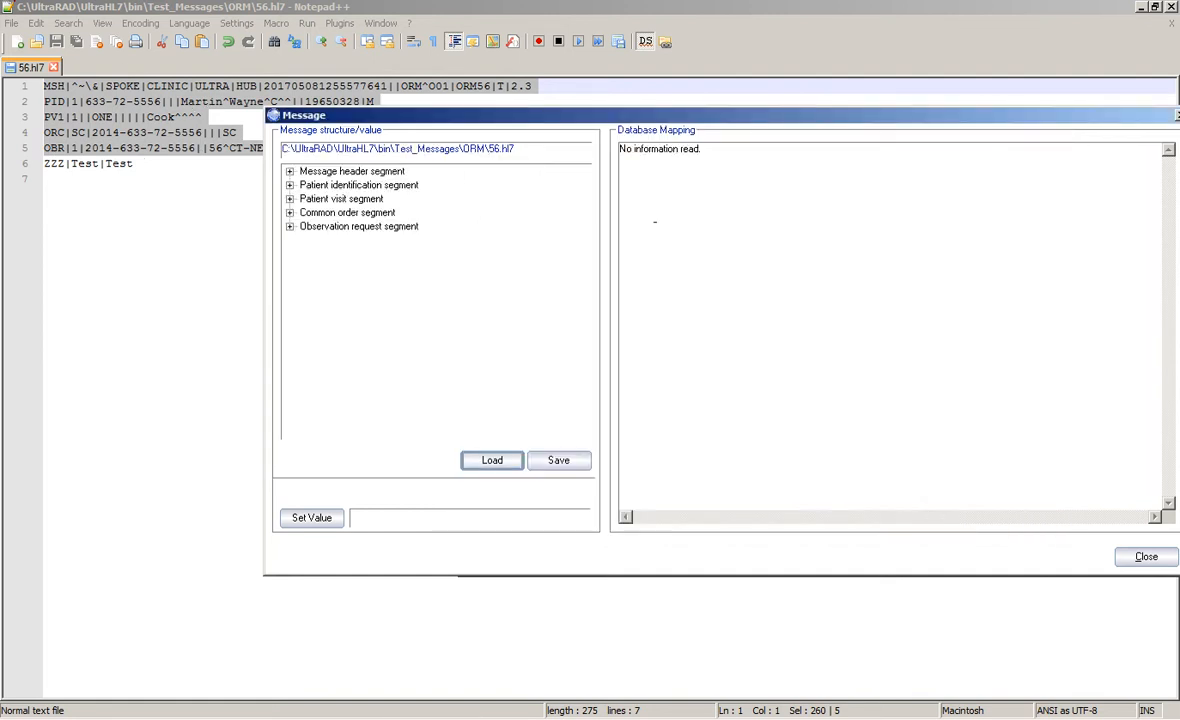
Uncover the source text beside the parsed message and review the fields of the Message header segment
left_click_drag(645, 118, 759, 191)
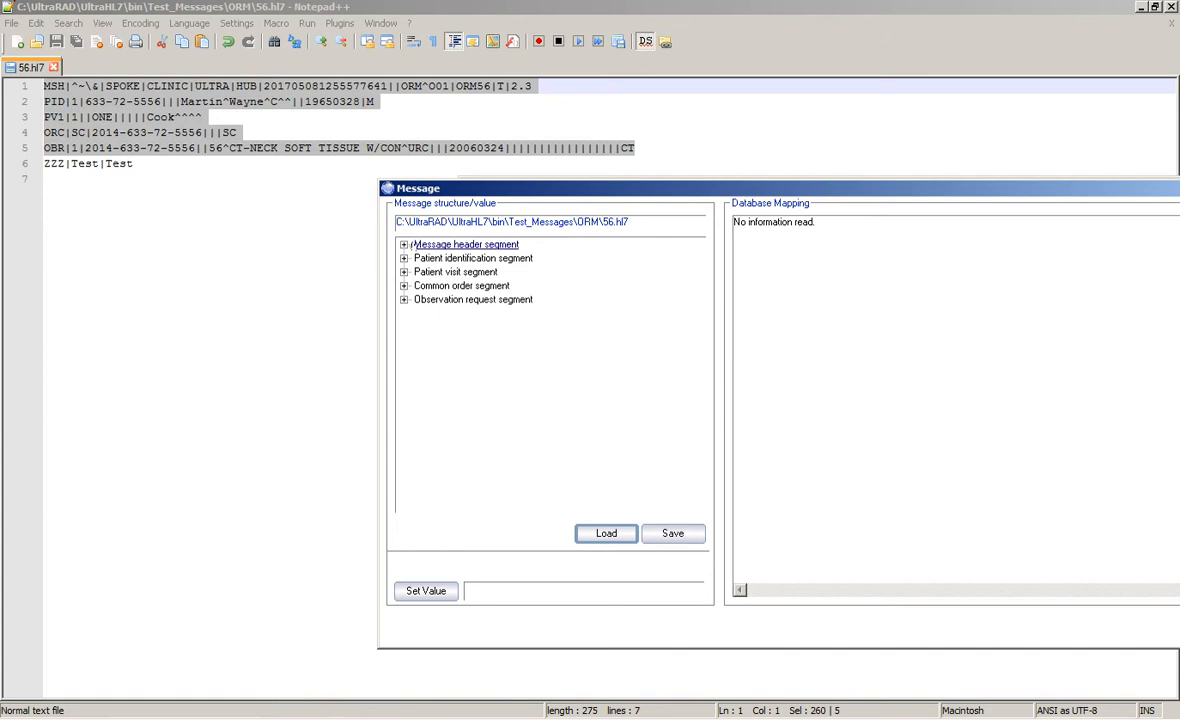
left_click(403, 244)
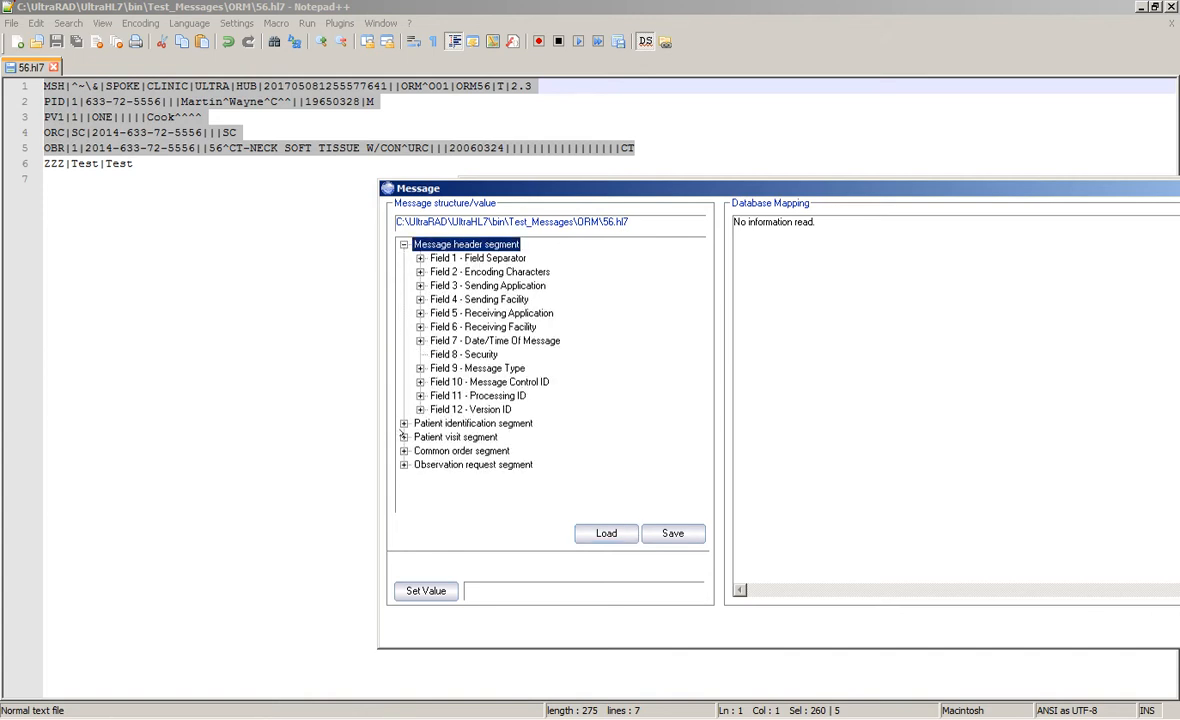
left_click(403, 424)
left_click(403, 396)
left_click(403, 244)
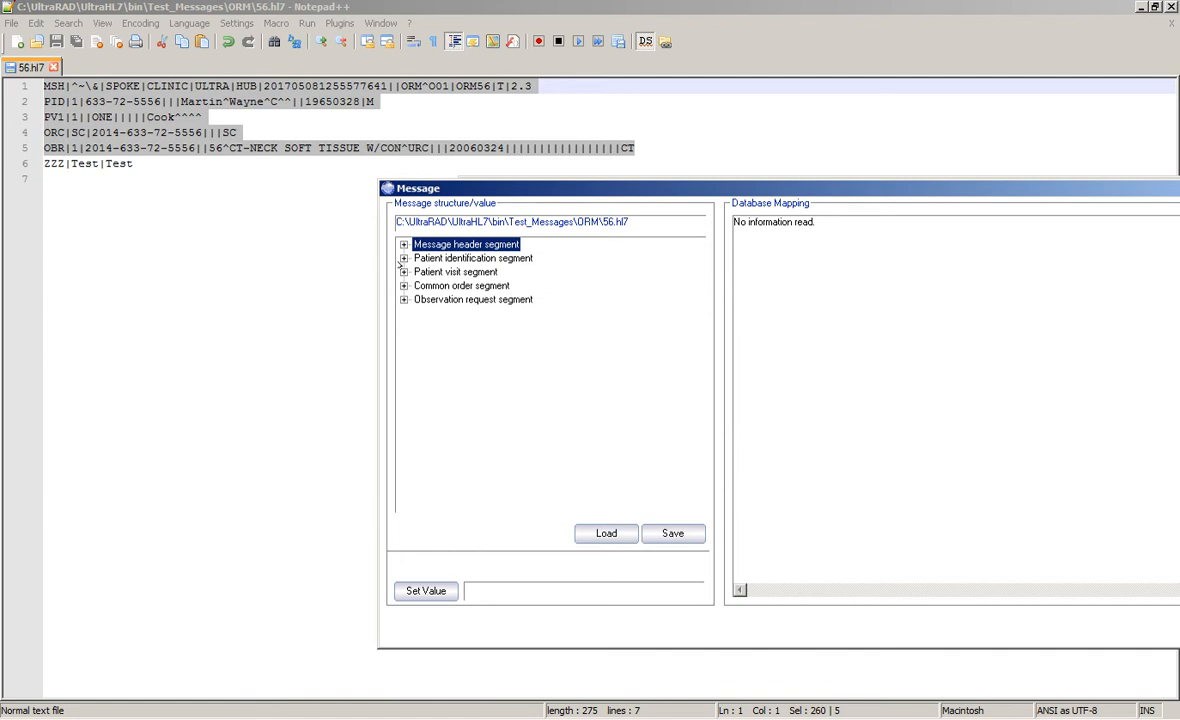
Expand the Patient identification segment down to the components of Field 2 Patient ID and Field 5 Patient Name
left_click(403, 258)
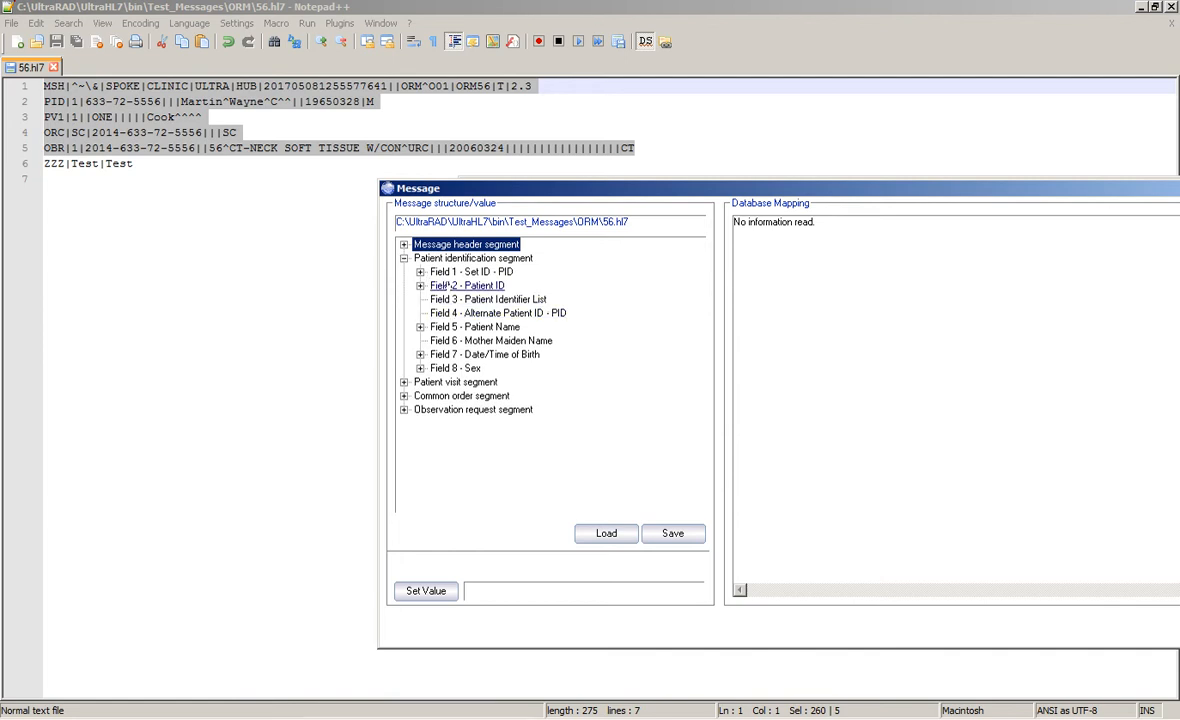
double_click(454, 286)
double_click(466, 299)
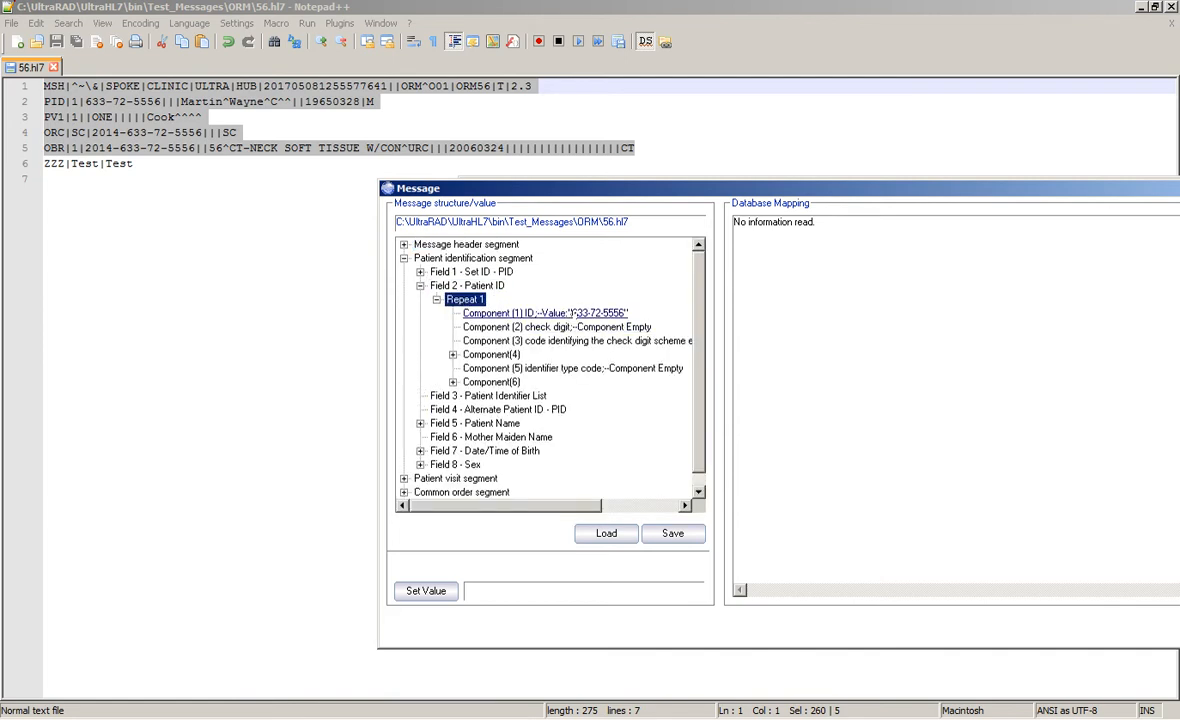
double_click(475, 423)
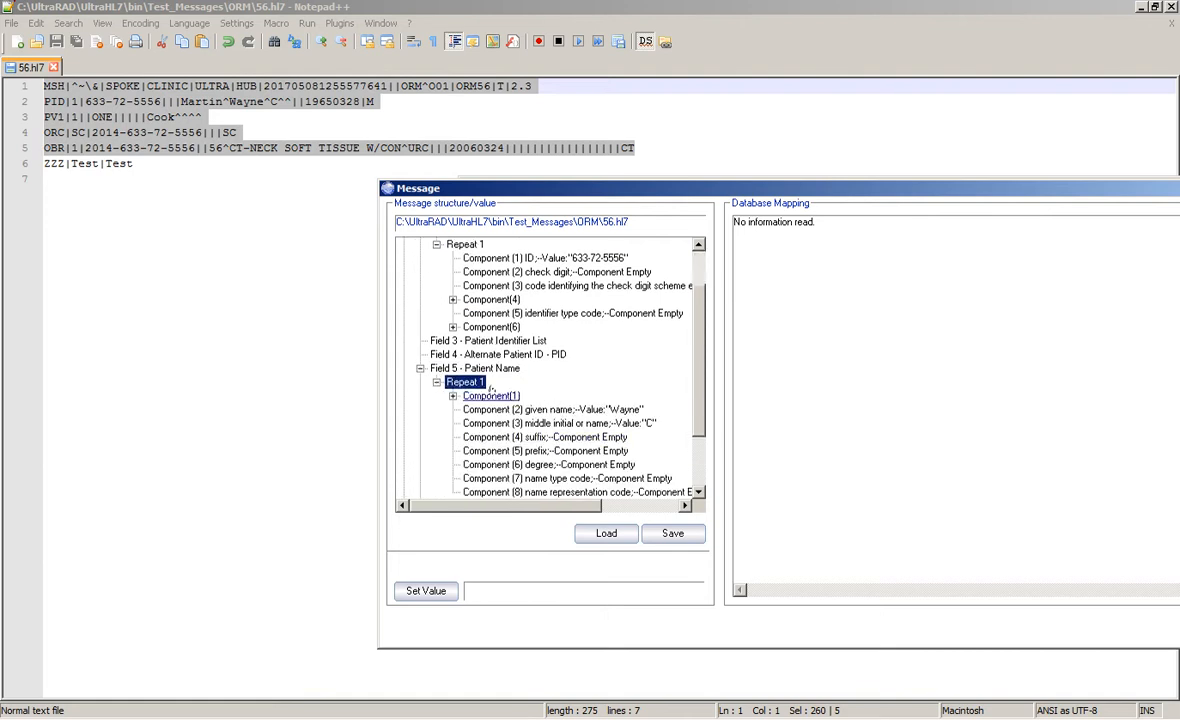
Check the given name component and the family name subcomponent under Field 5 Patient Name
left_click(604, 409)
left_click(604, 437)
left_click(530, 409)
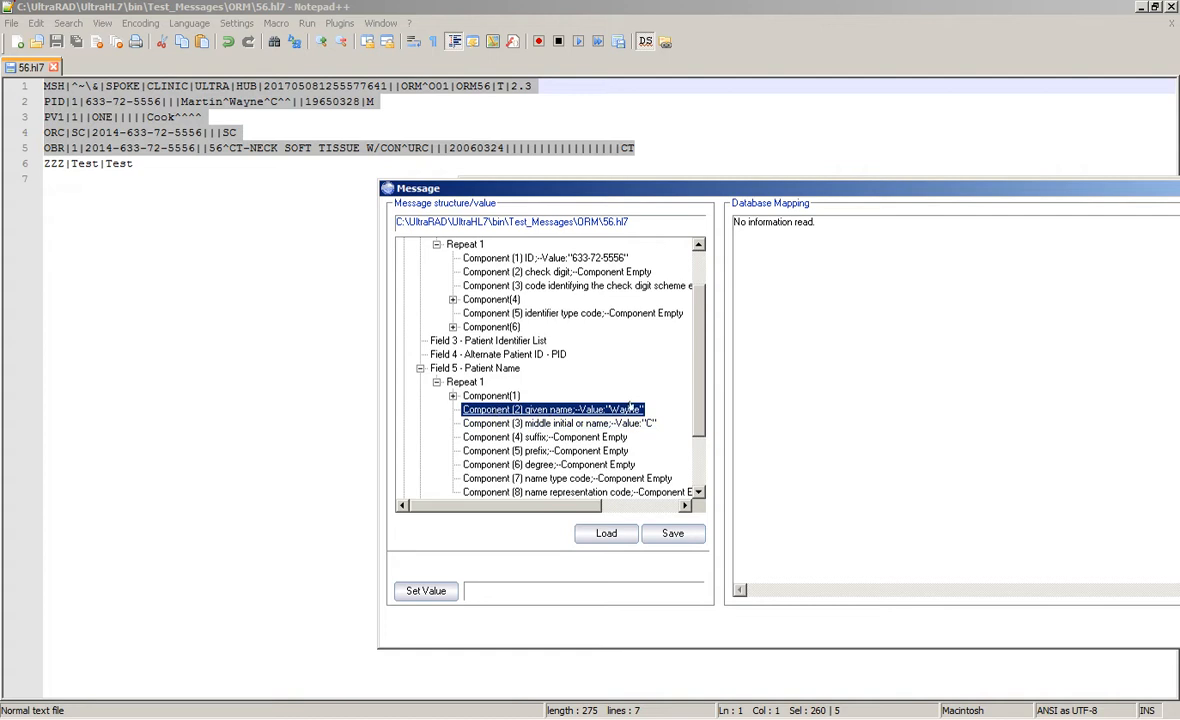
left_click(452, 396)
left_click(575, 409)
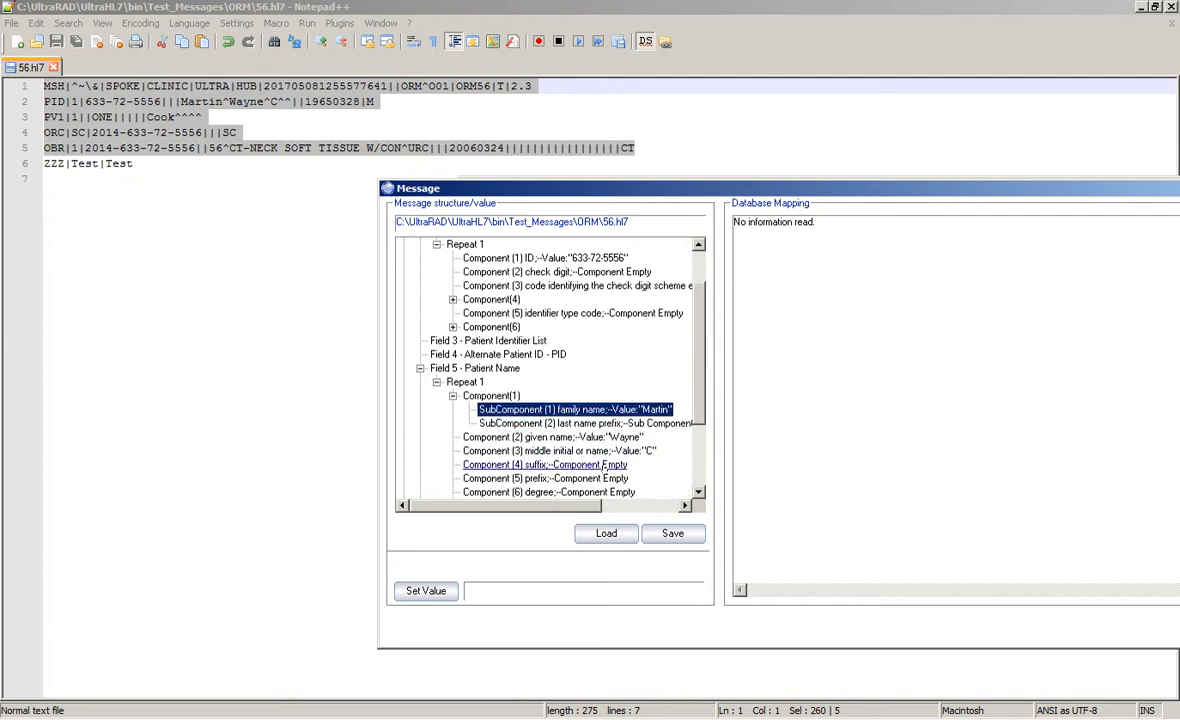
Collapse the Field 5 Patient Name and Field 2 Patient ID branches of the Patient identification segment
left_click(452, 396)
left_click(436, 382)
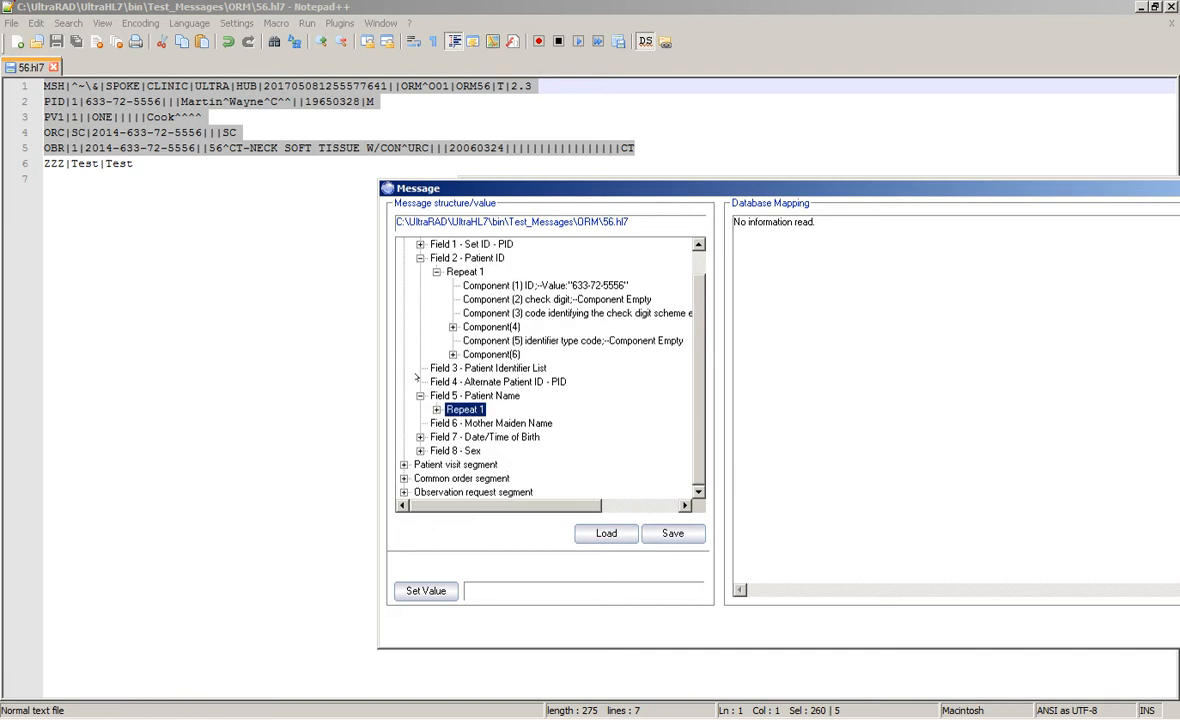
left_click(420, 395)
left_click(436, 285)
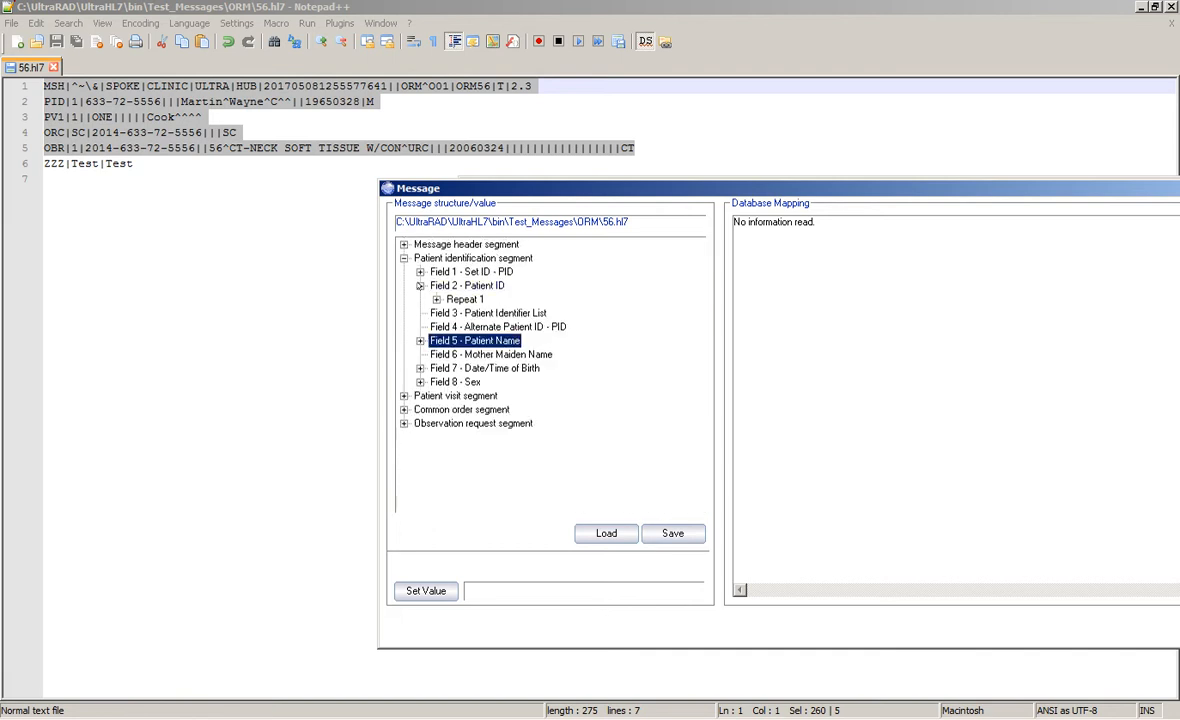
left_click(420, 285)
Expand the Patient visit segment and check the point of care component of Field 3 Assigned Patient Location, collapsing the field when done
left_click(435, 382)
left_click(446, 395)
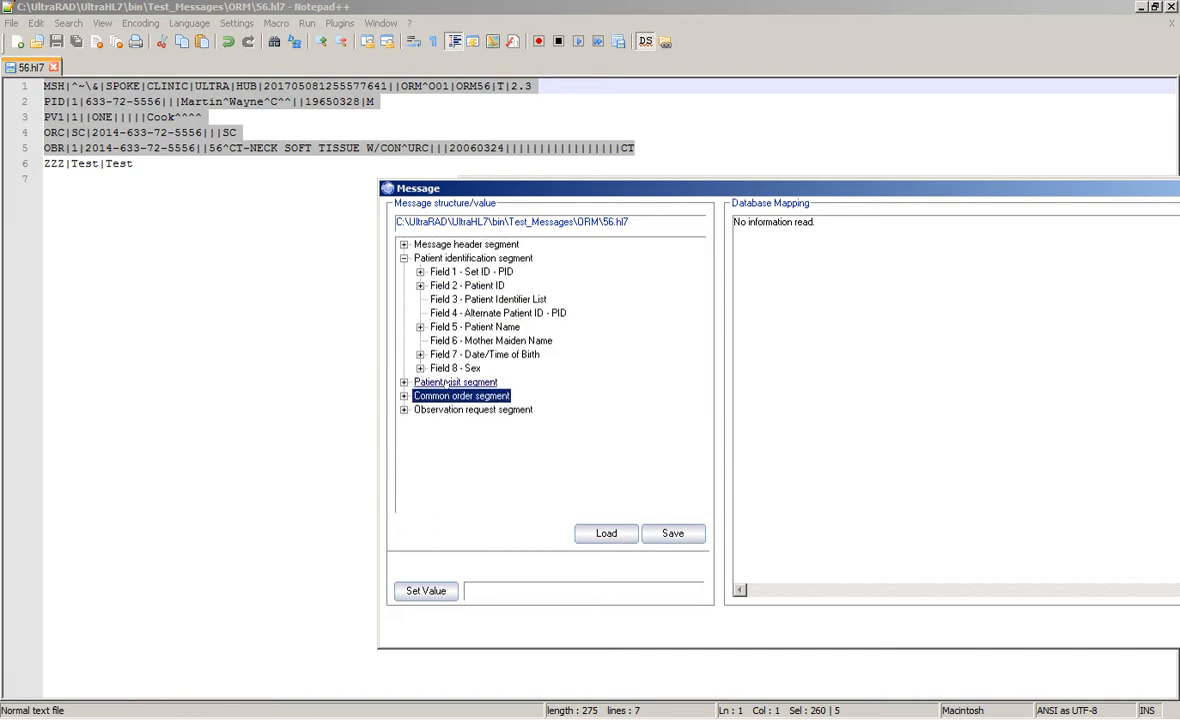
double_click(446, 382)
double_click(468, 423)
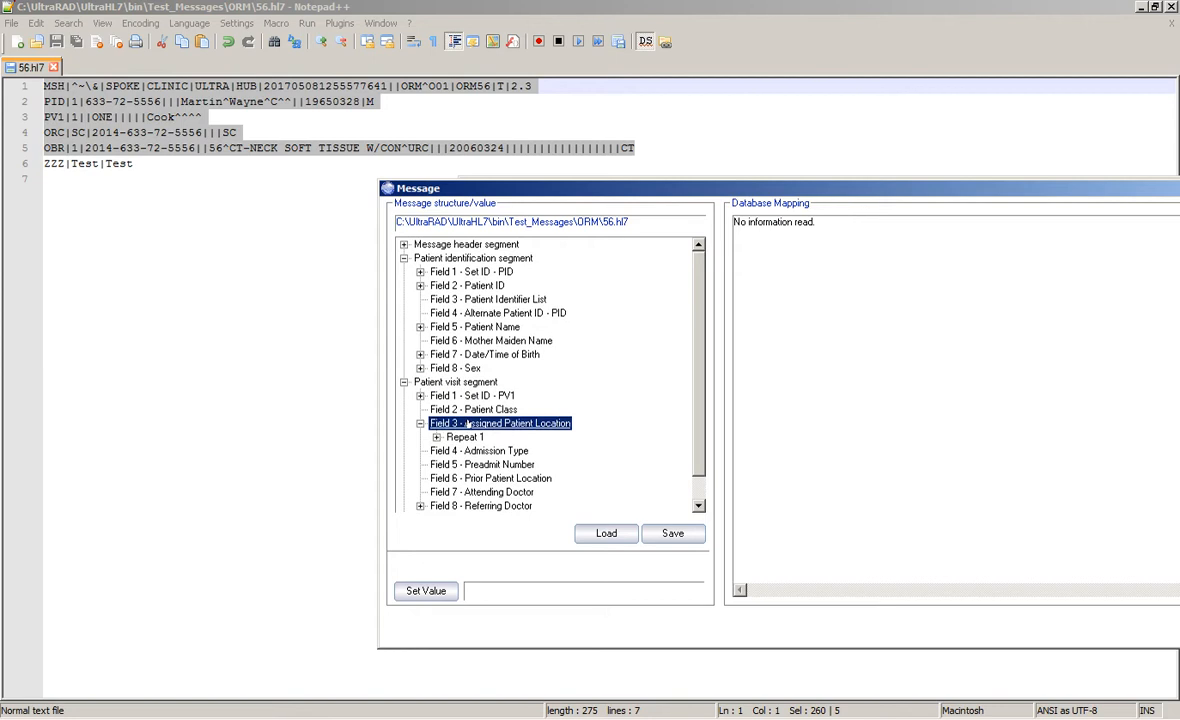
double_click(466, 437)
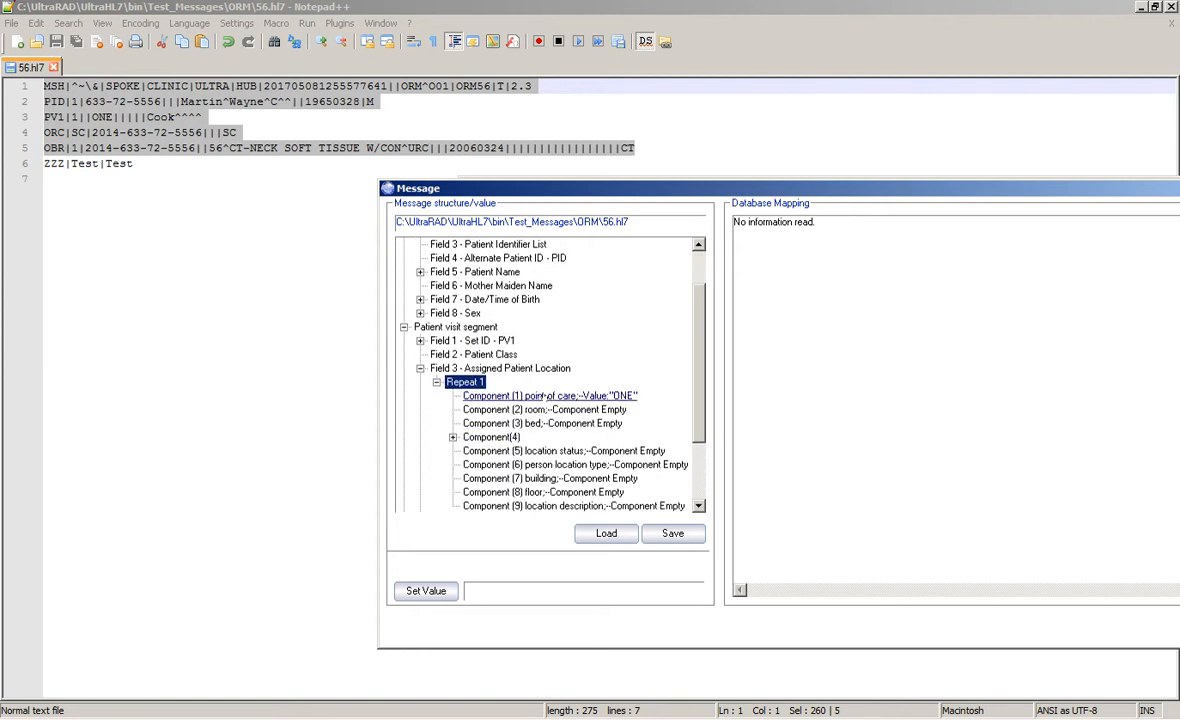
left_click(510, 396)
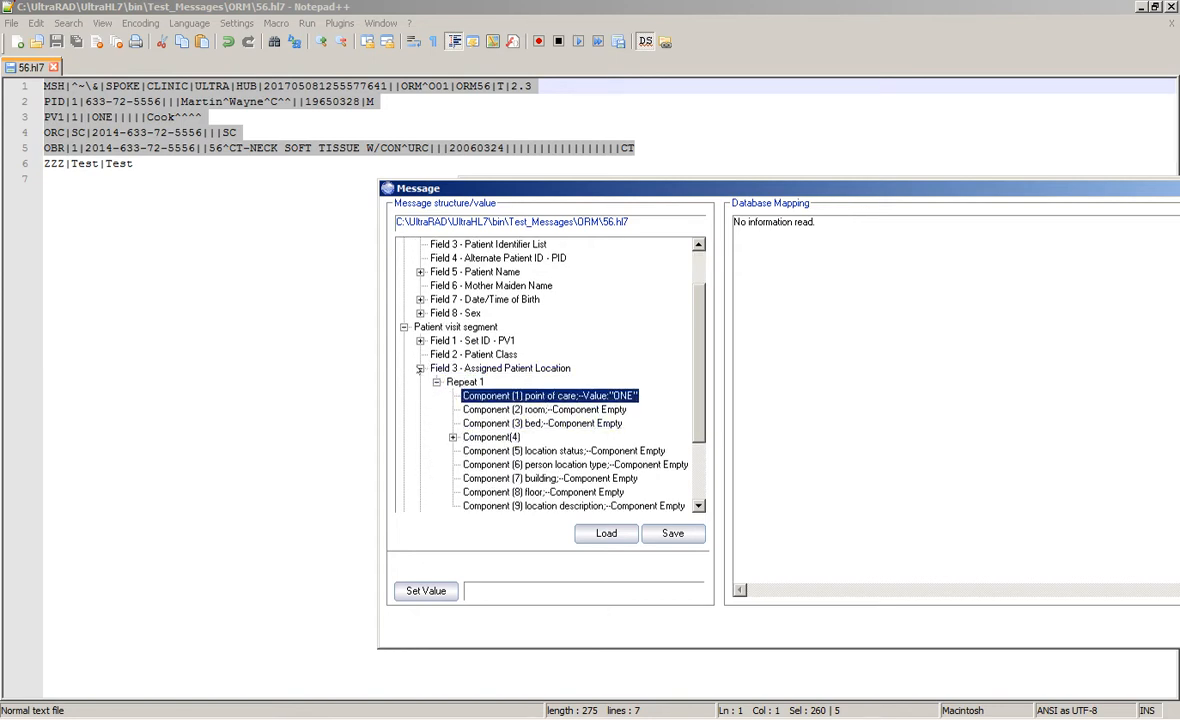
left_click(420, 369)
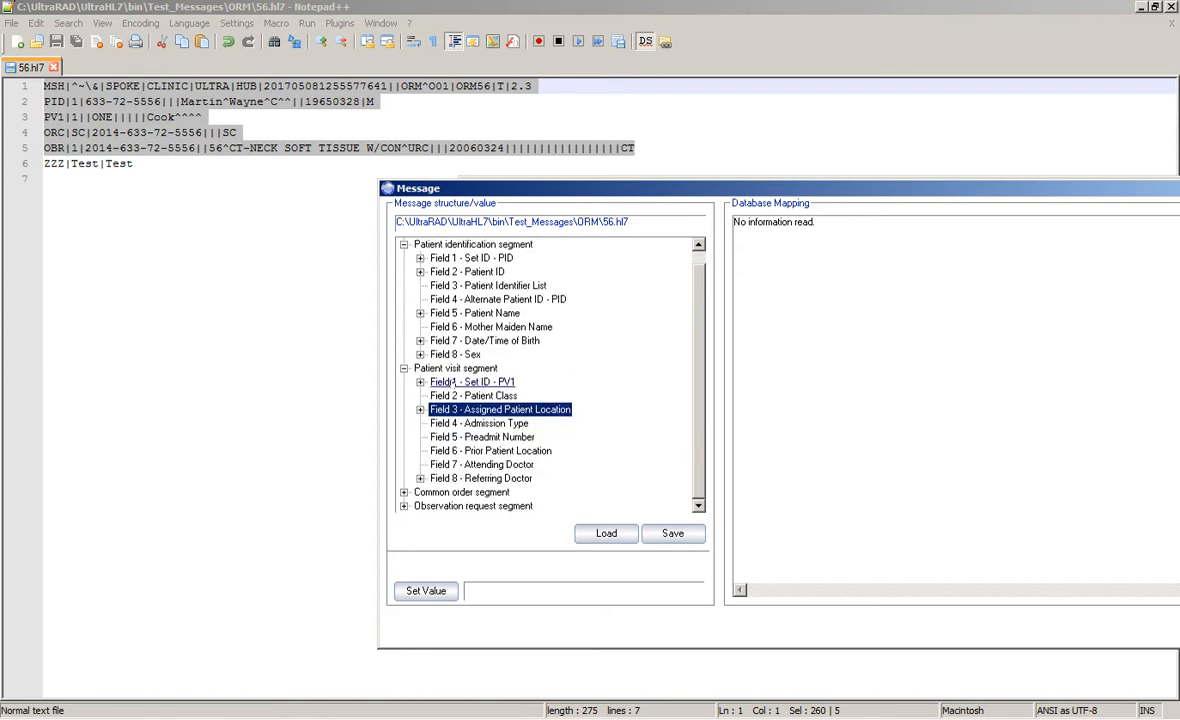
Review the components of Field 8 Referring Doctor, and collapse the Patient visit and Patient identification segments
double_click(476, 479)
double_click(465, 492)
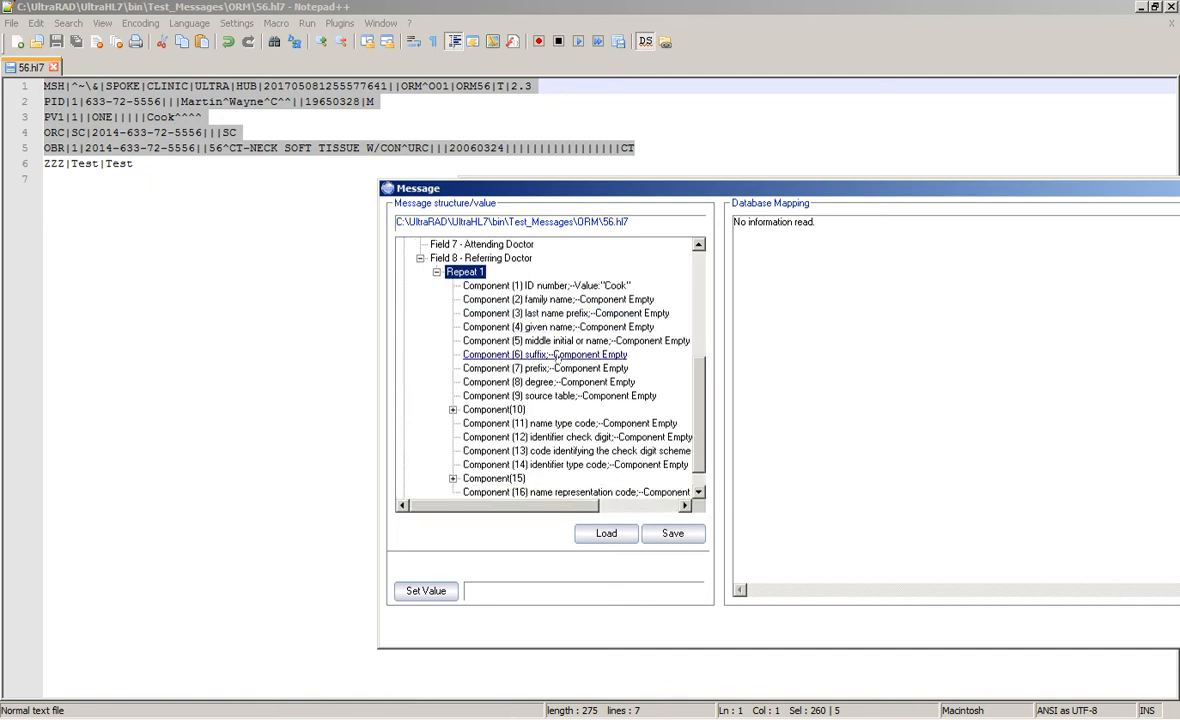
left_click(437, 272)
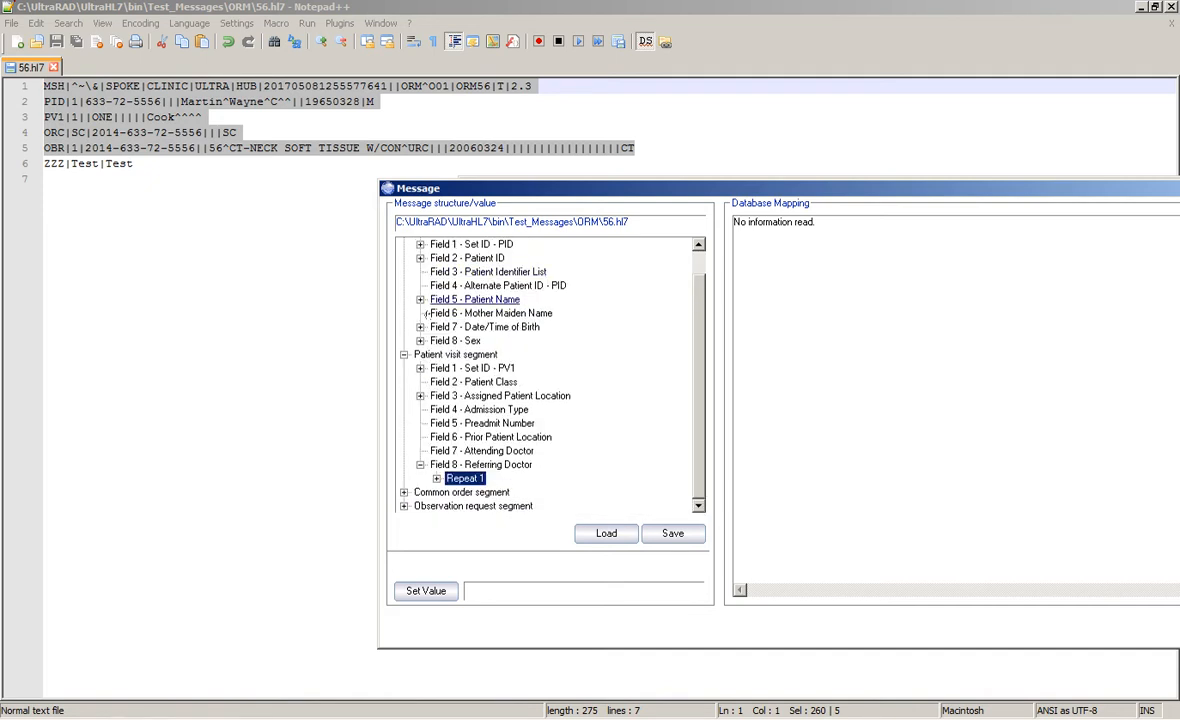
left_click(404, 354)
left_click(450, 396)
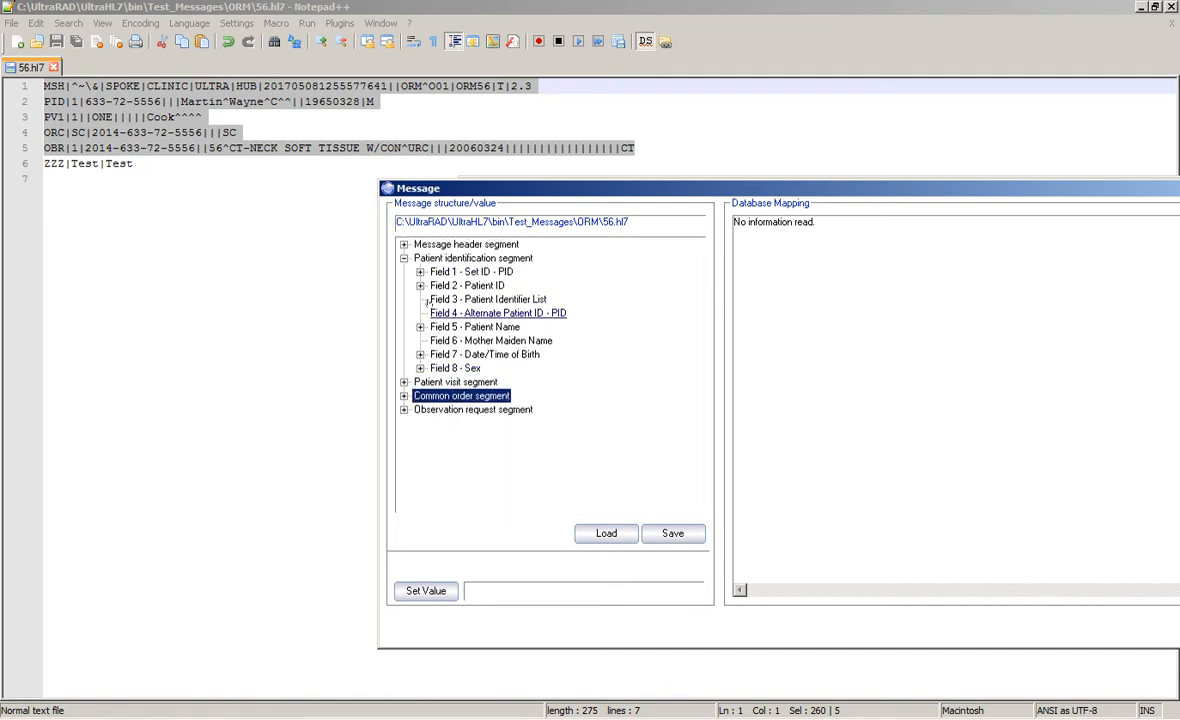
left_click(403, 258)
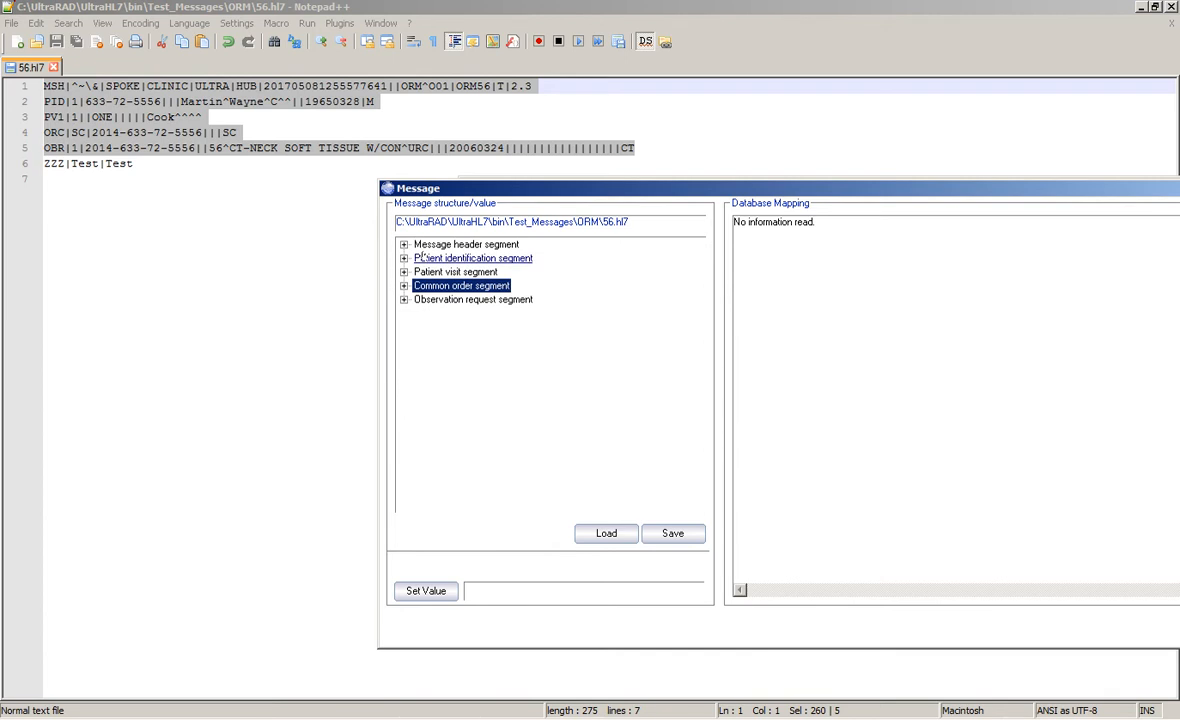
Reopen the Patient identification segment and check the ID component of Field 2 Patient ID, collapsing that field when done
double_click(420, 258)
left_click(467, 286)
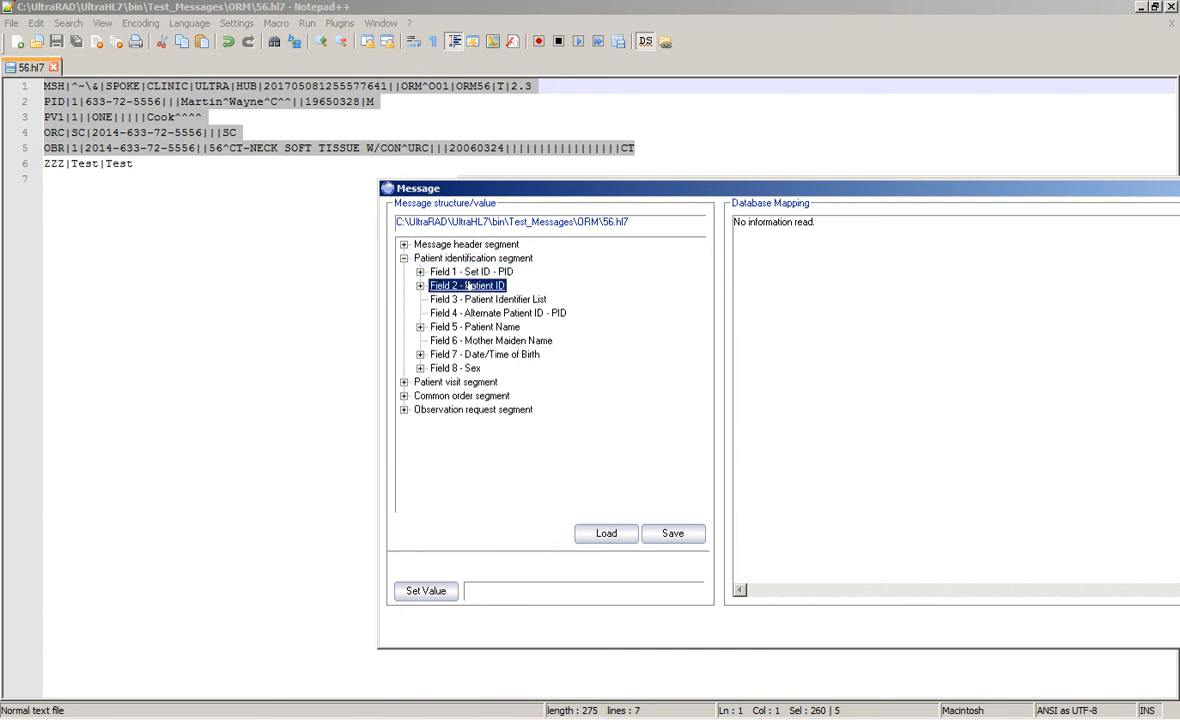
double_click(487, 286)
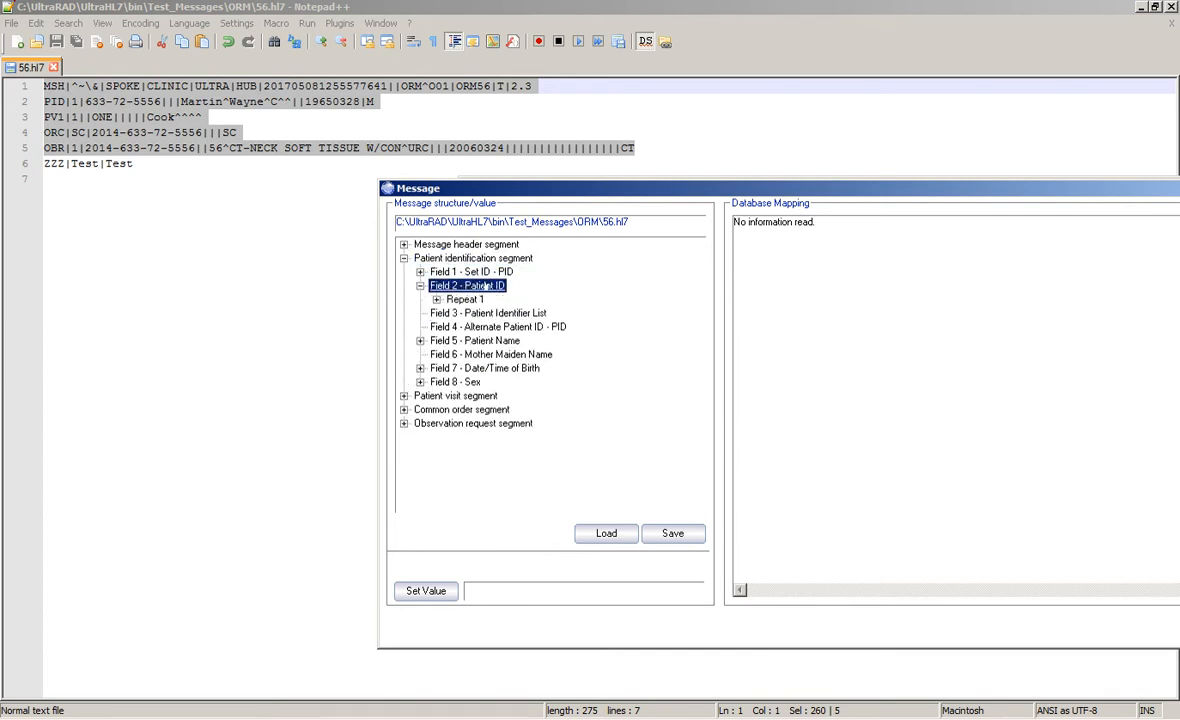
double_click(465, 299)
left_click(567, 312)
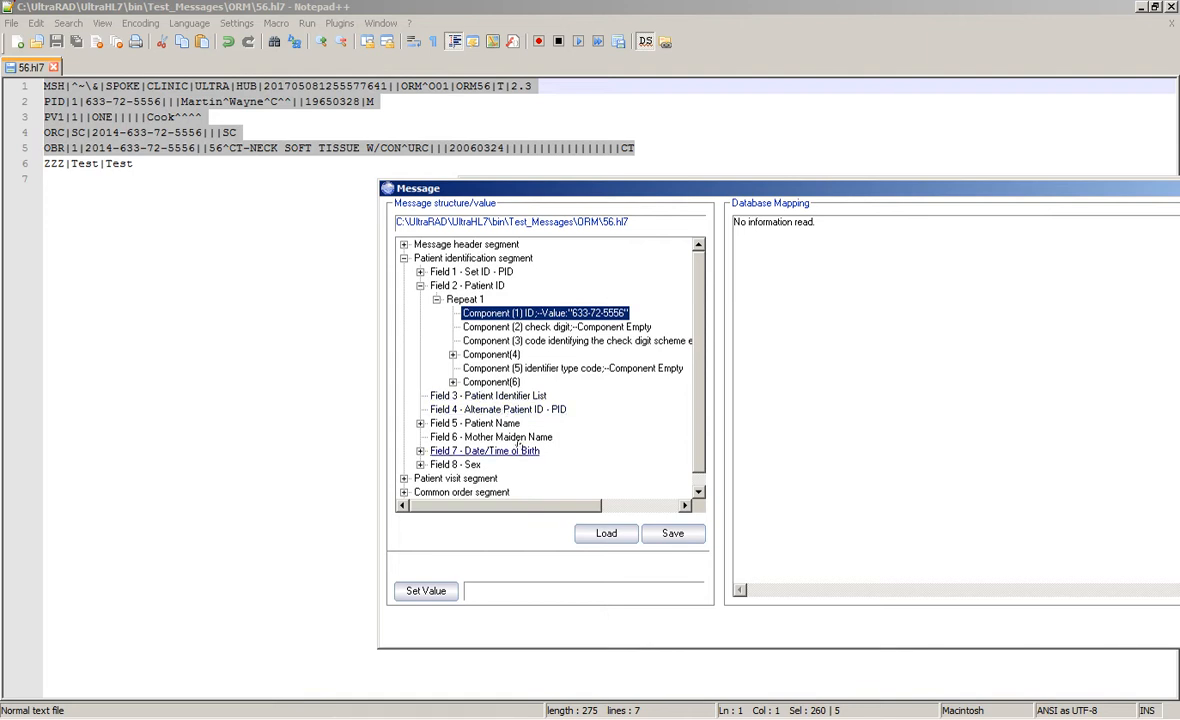
left_click(420, 286)
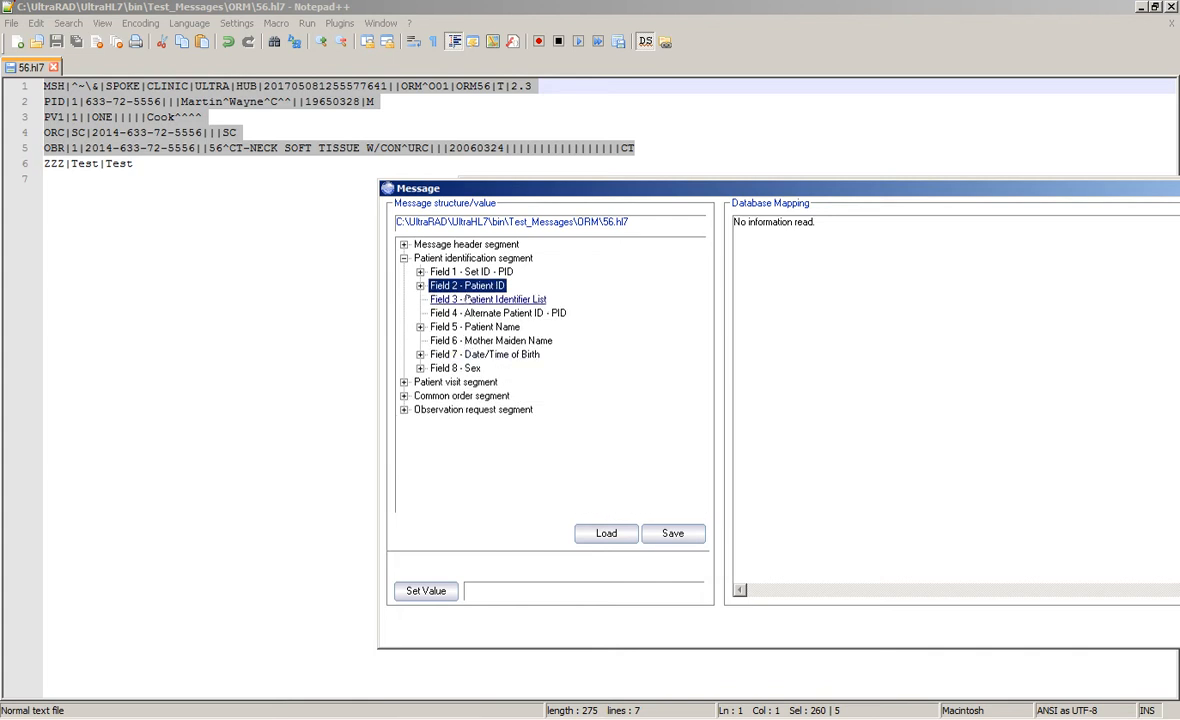
Expand the Common order segment and check the entity identifier of Field 2 Placer Order Number, closing that field when done
double_click(433, 396)
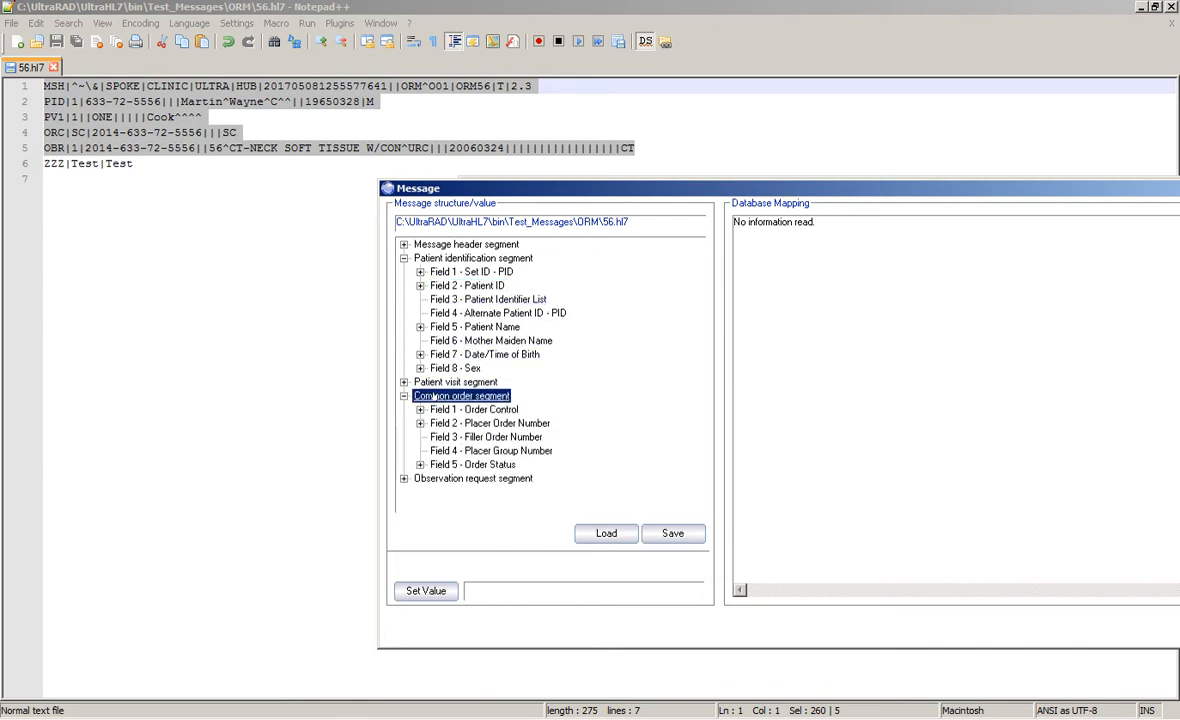
left_click(471, 410)
left_click(476, 424)
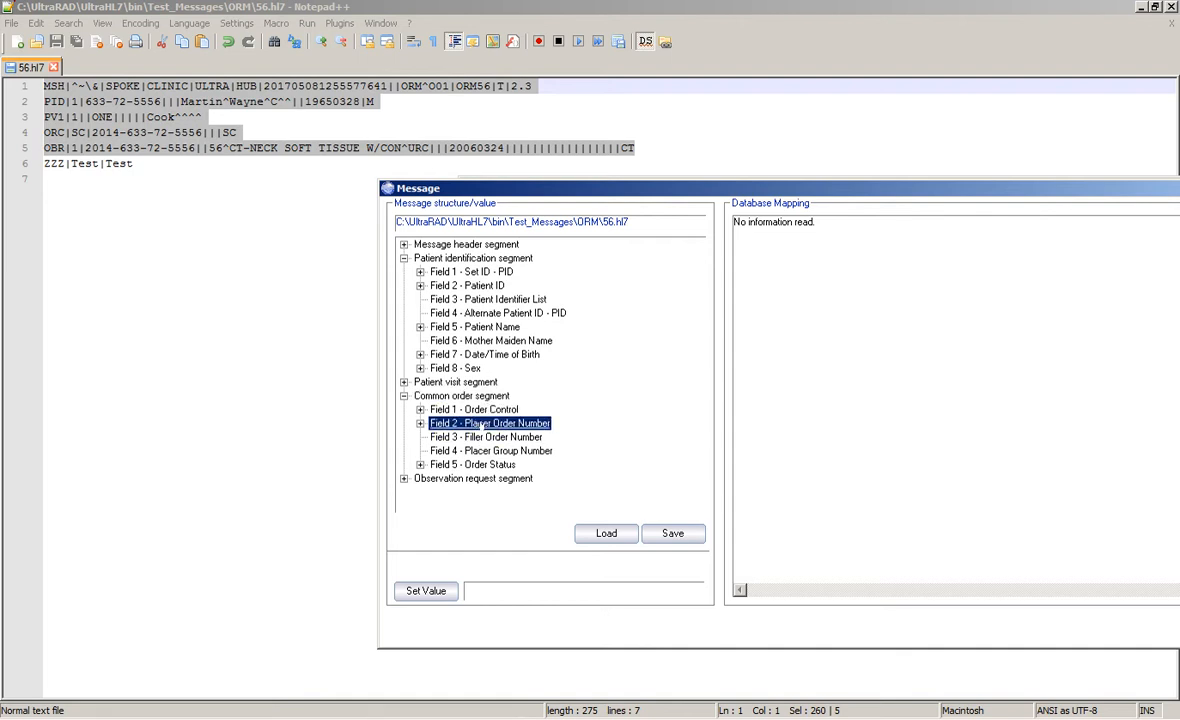
double_click(482, 424)
double_click(465, 437)
left_click(495, 451)
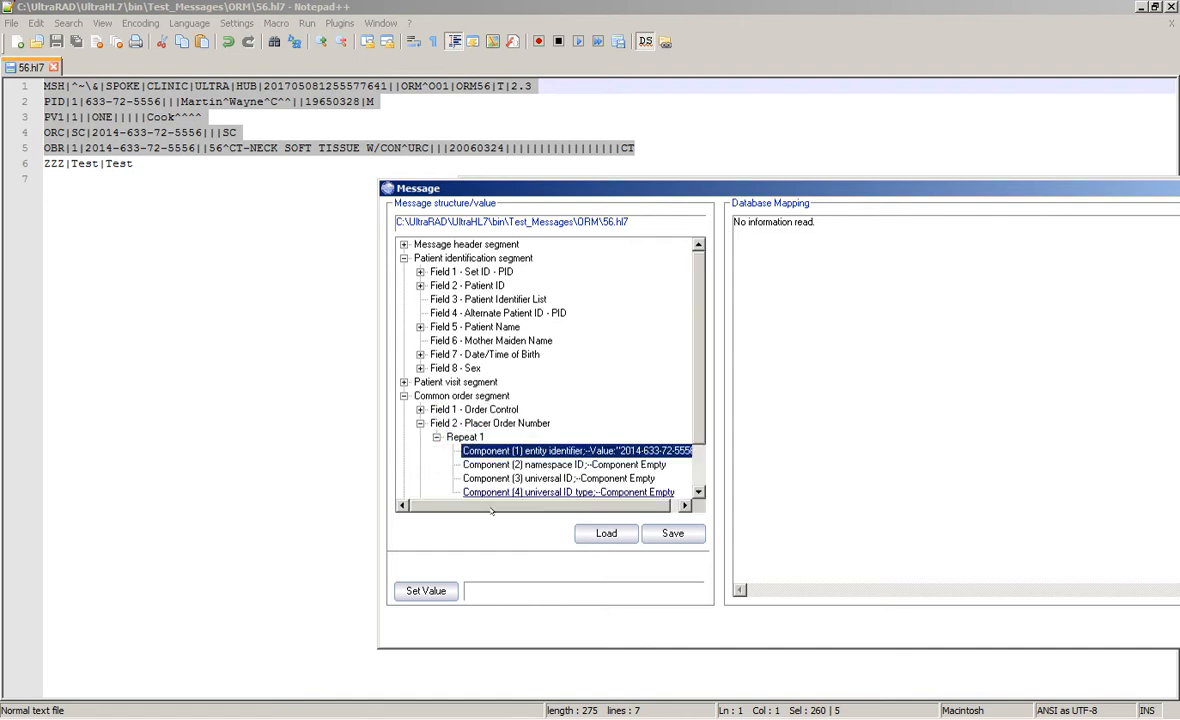
double_click(465, 437)
double_click(482, 424)
left_click(487, 438)
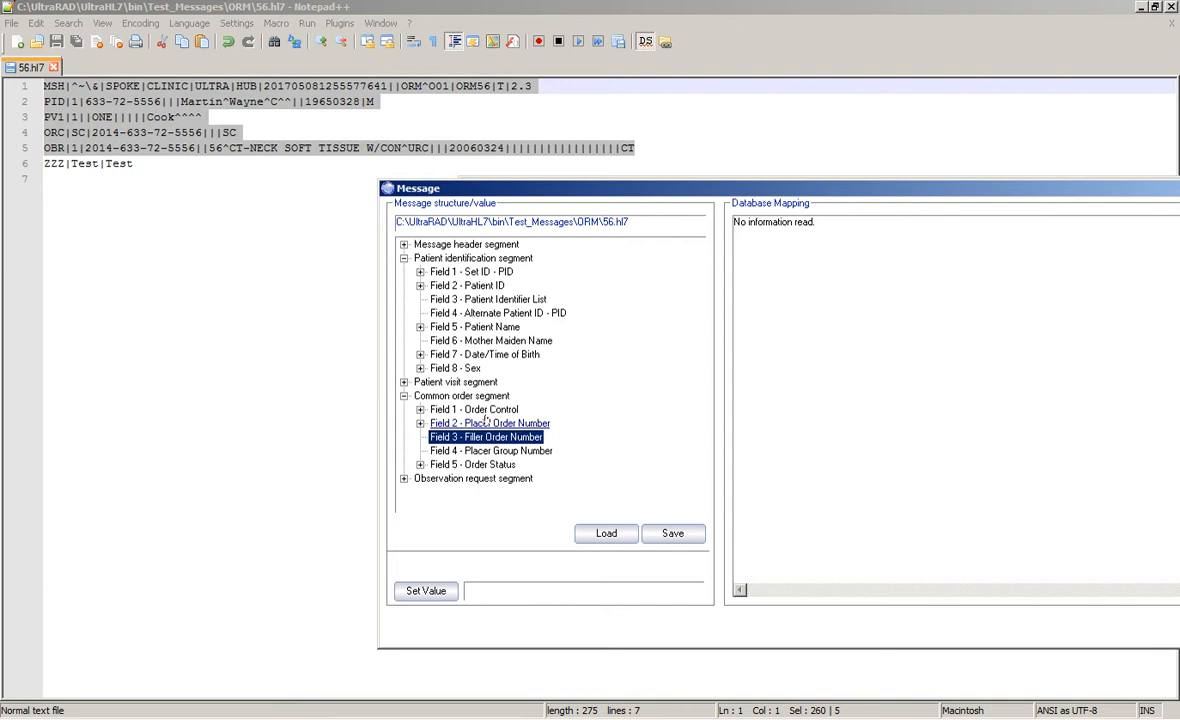
Expand the Observation request segment and check its Field 2 Placer Order Number entity identifier, collapsing the field when done
double_click(473, 478)
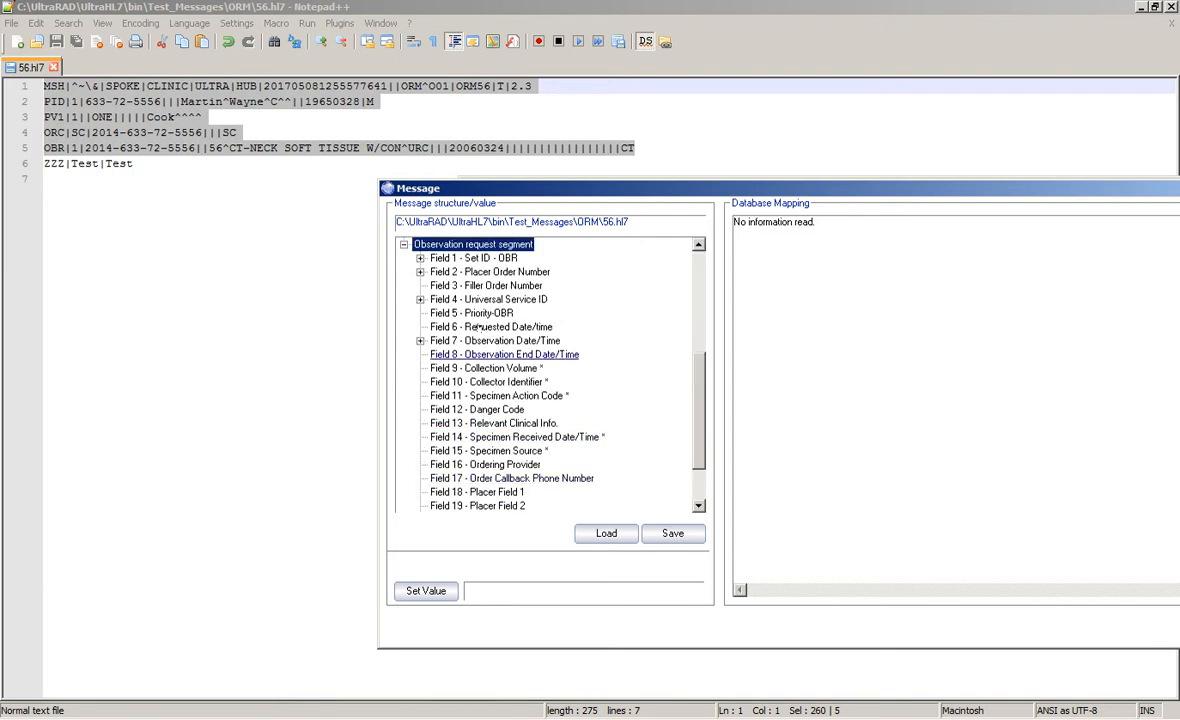
left_click(455, 271)
double_click(470, 271)
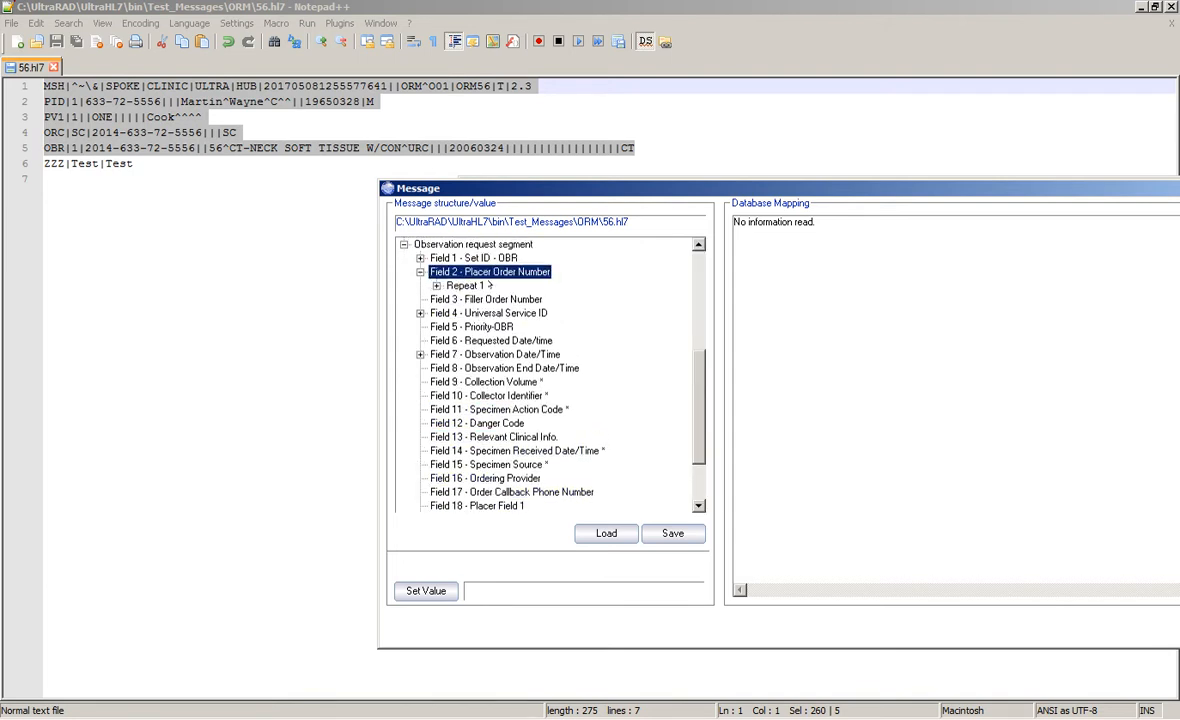
double_click(466, 285)
left_click(500, 299)
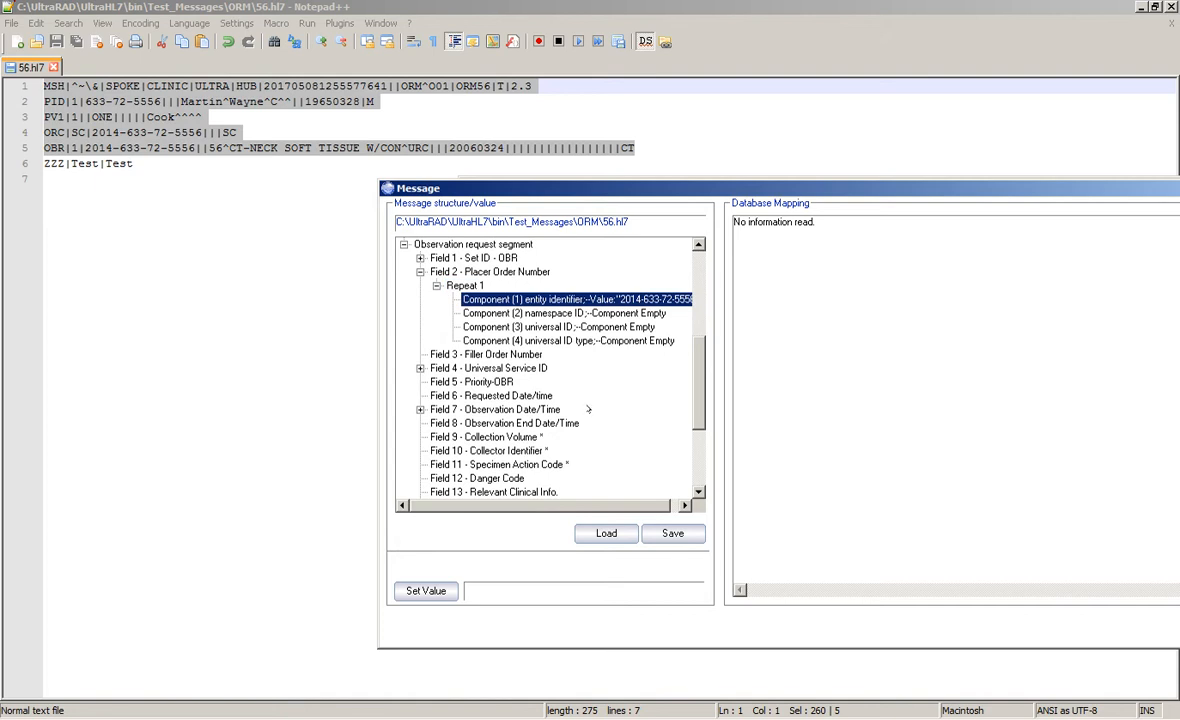
left_click(436, 286)
left_click(420, 272)
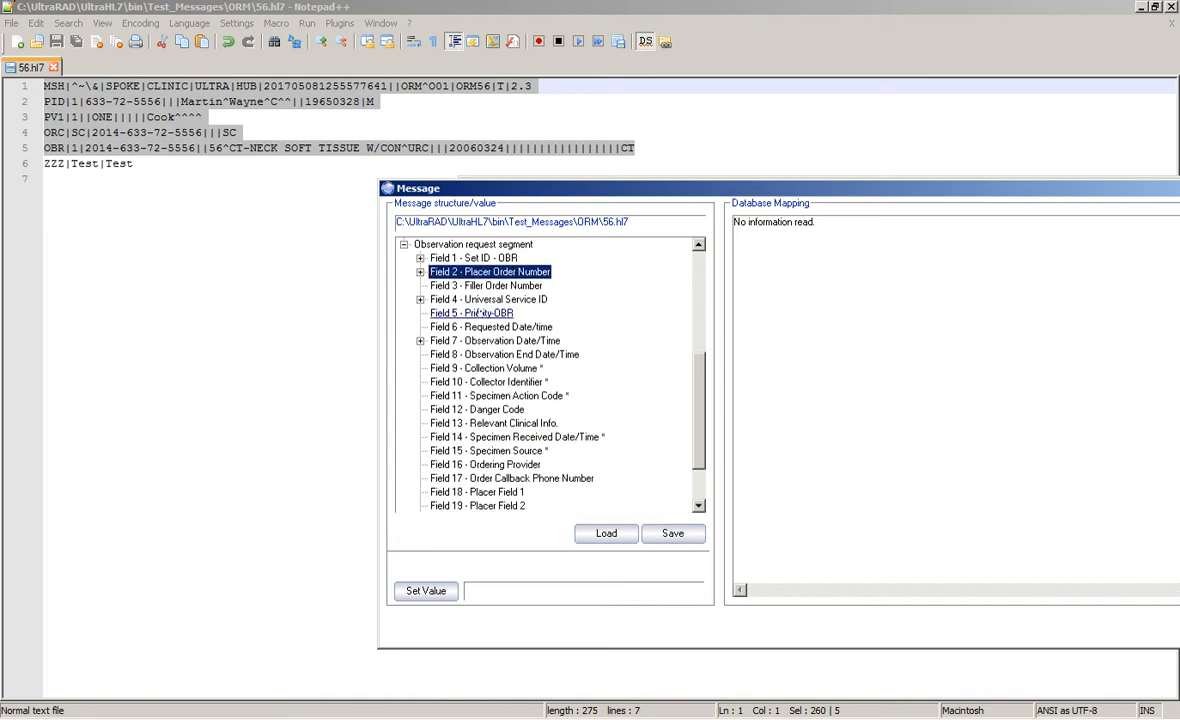
Review the identifier, text and coding system components of Field 4 Universal Service ID in the Observation request segment
double_click(483, 300)
double_click(480, 313)
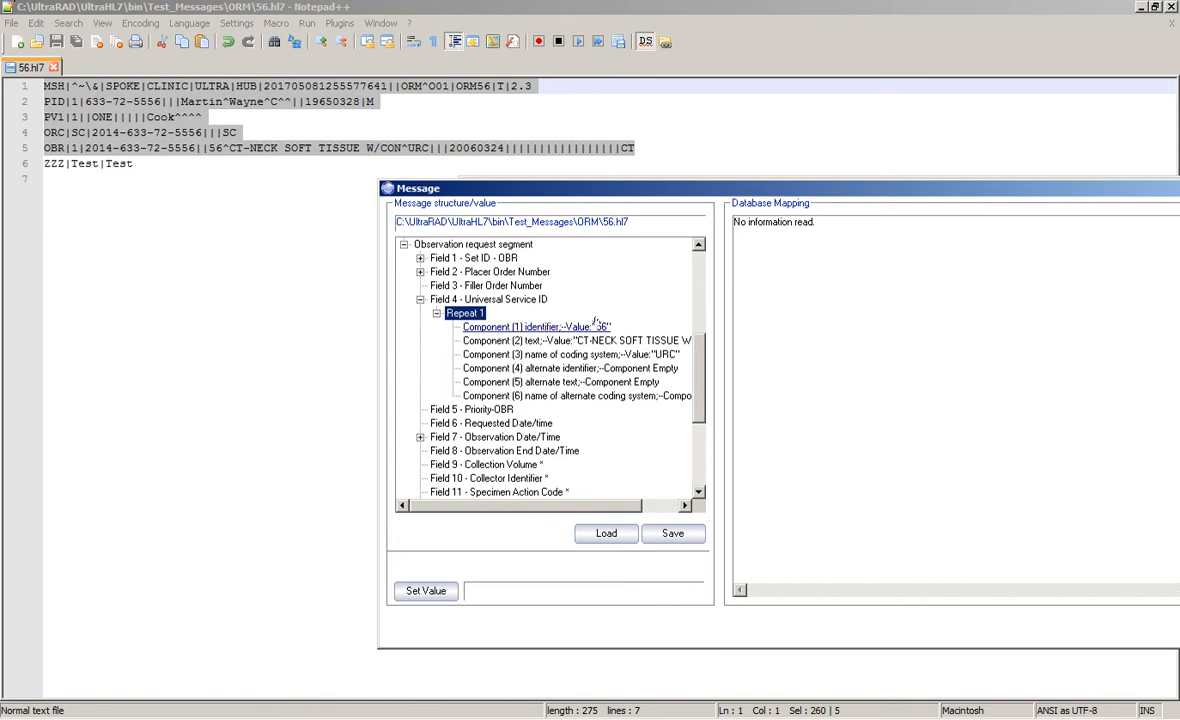
left_click(590, 340)
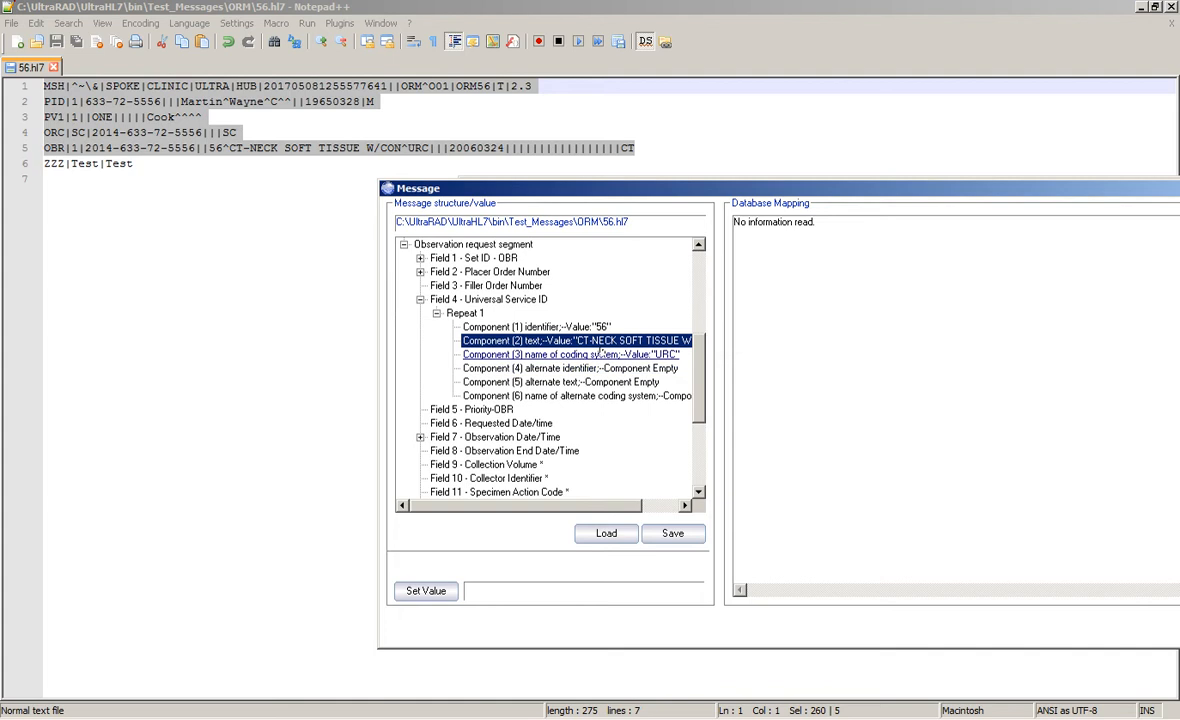
left_click(605, 355)
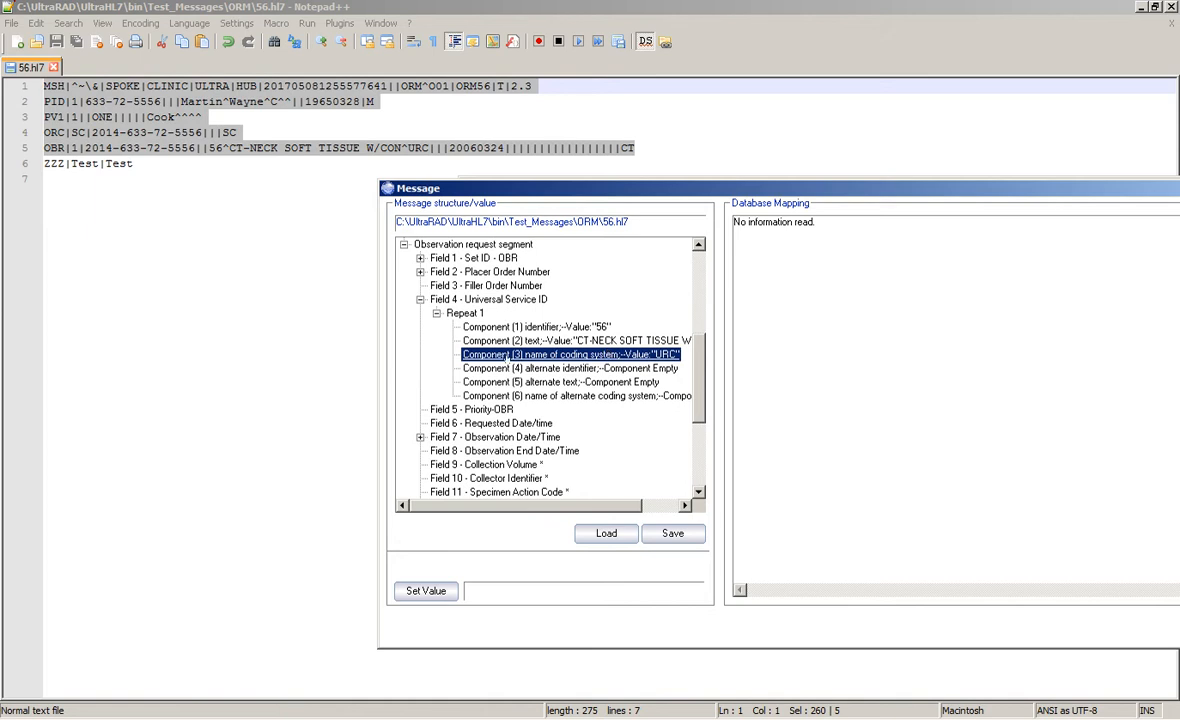
double_click(464, 313)
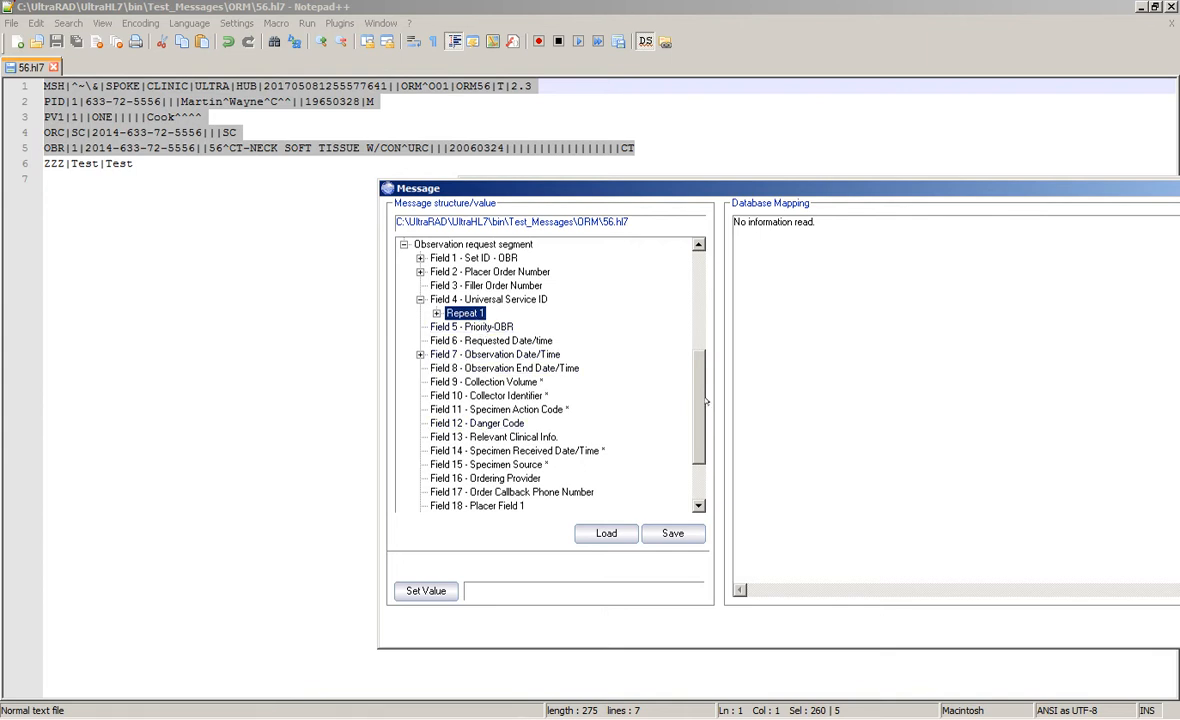
Expand Field 24 Diagnostic Serv Sect ID down to its coded value component and bring the full value into view
scroll(693, 474, "down", 2)
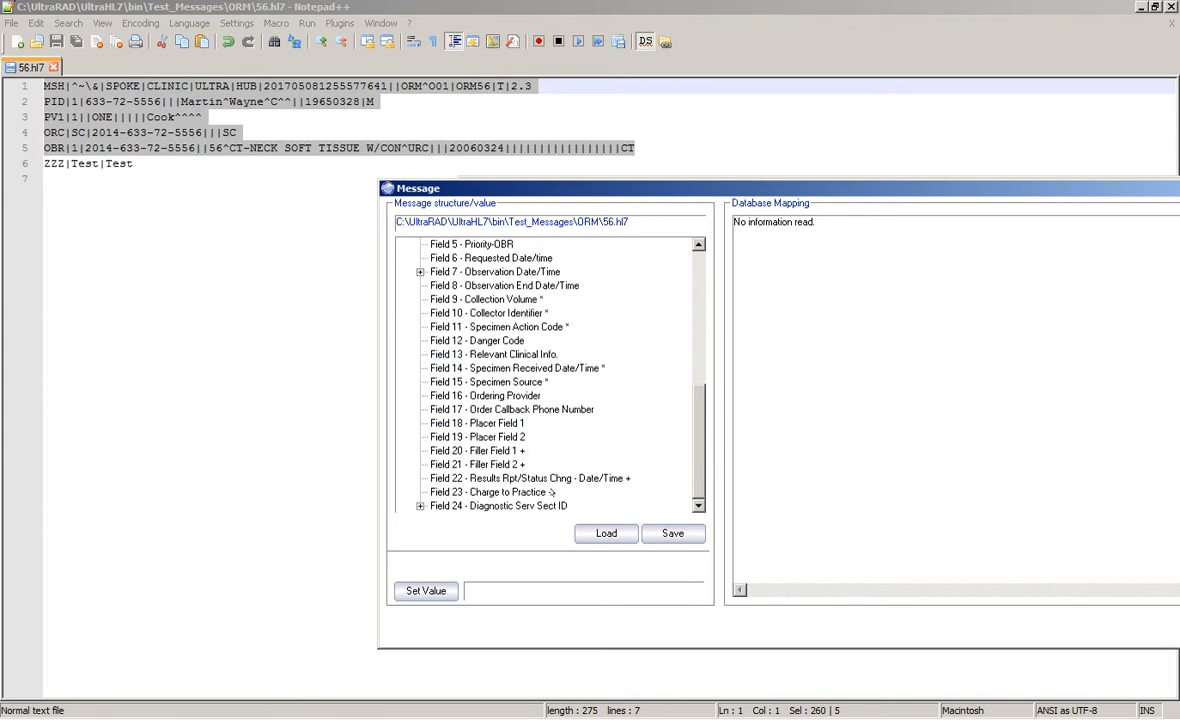
left_click(443, 507)
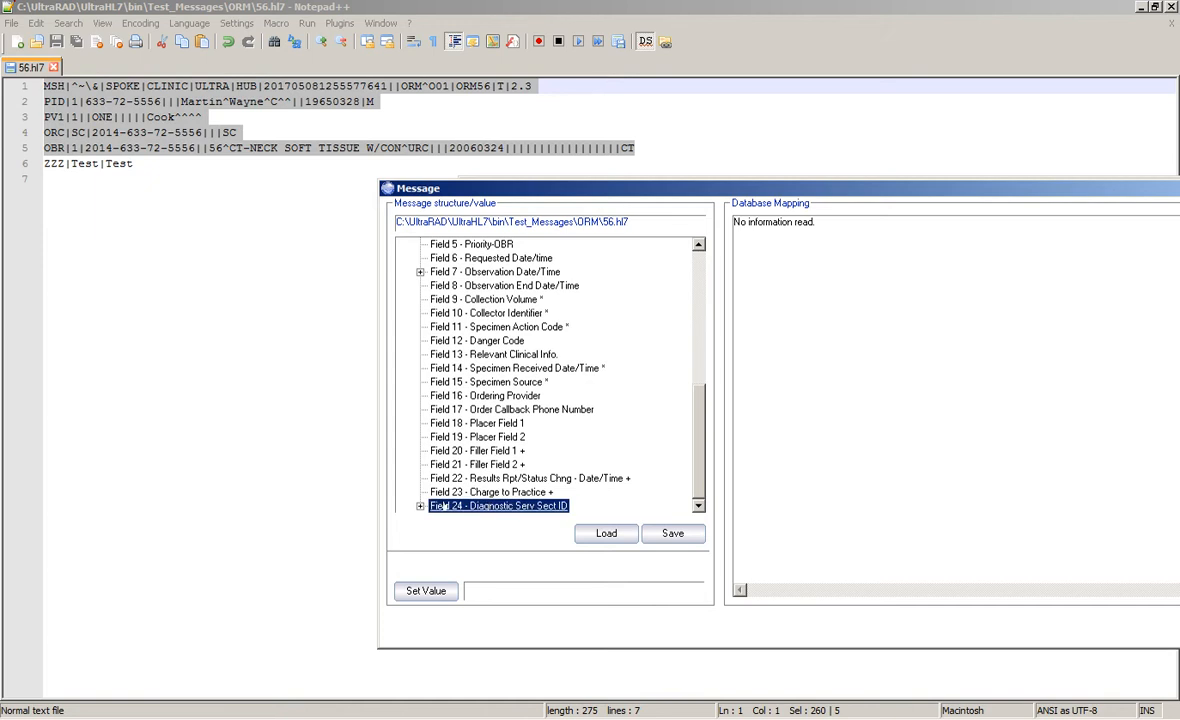
double_click(444, 507)
double_click(459, 506)
left_click(530, 491)
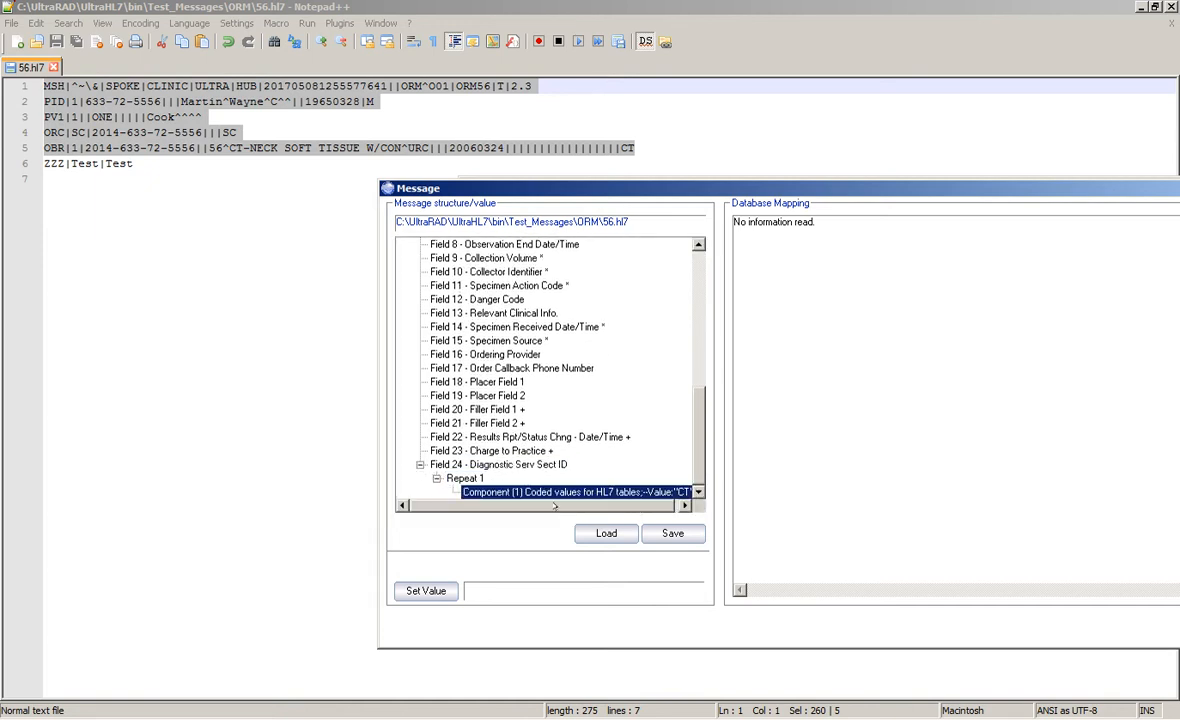
left_click_drag(555, 506, 608, 498)
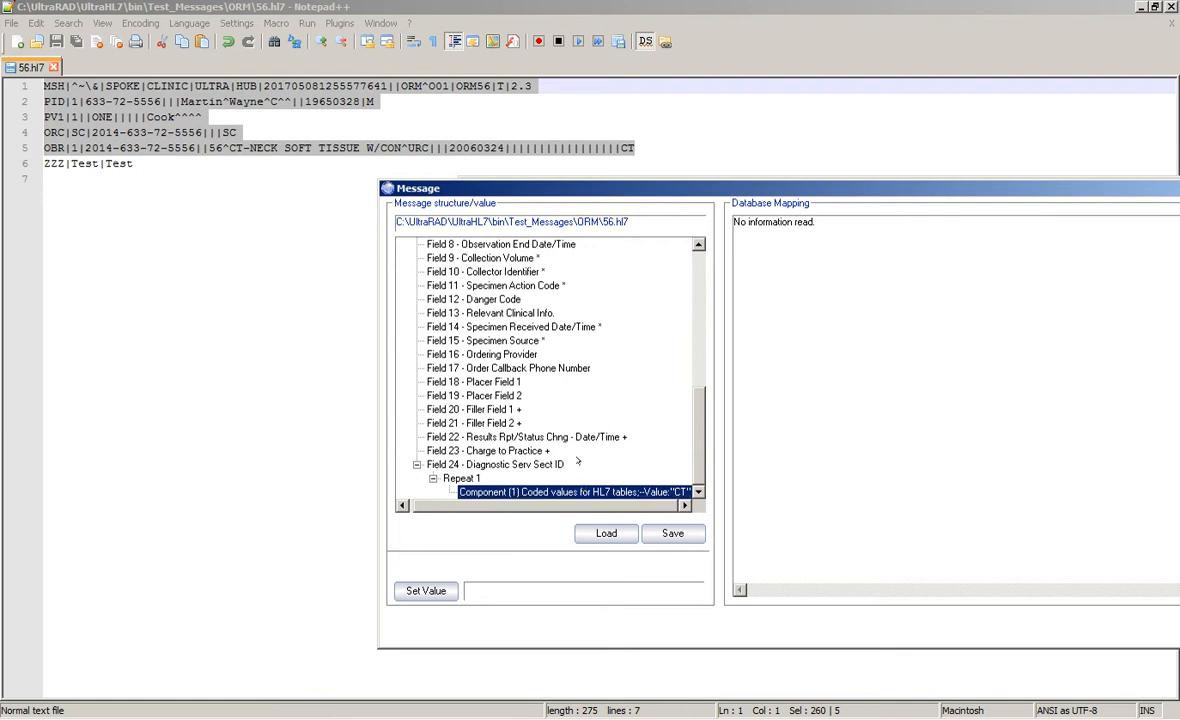
Collapse the expanded segments in the message structure and move the Message window aside
scroll(503, 427, "up", 6)
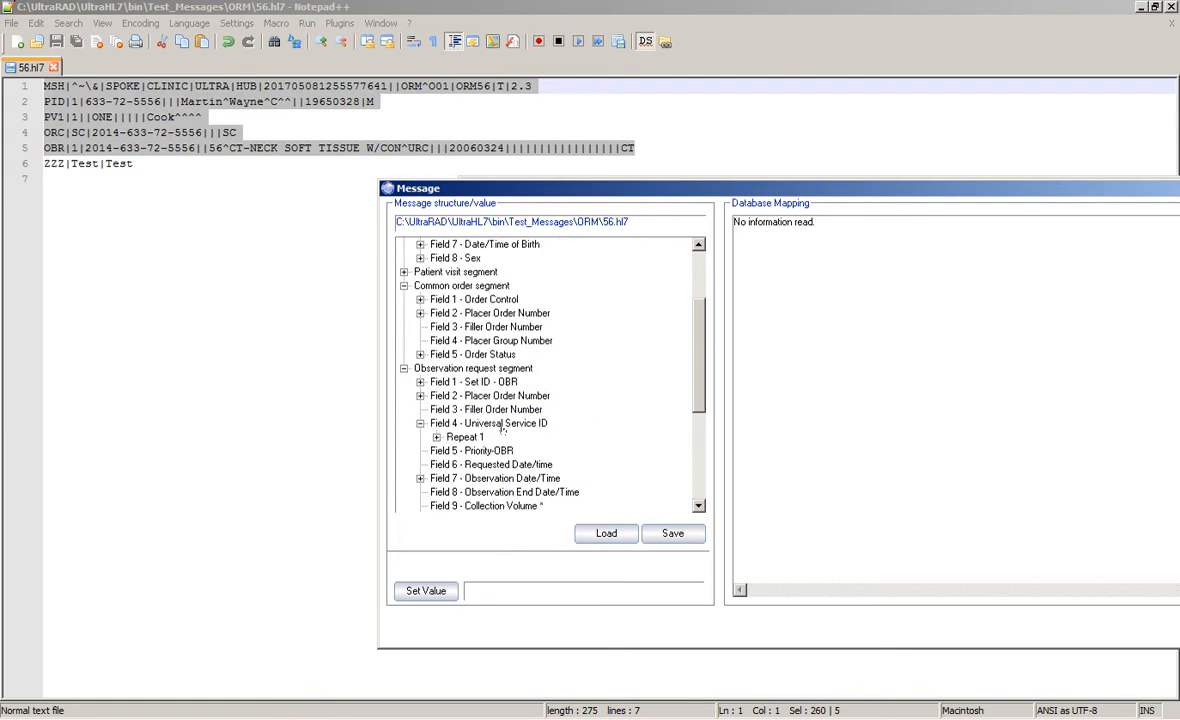
left_click(404, 368)
left_click(404, 258)
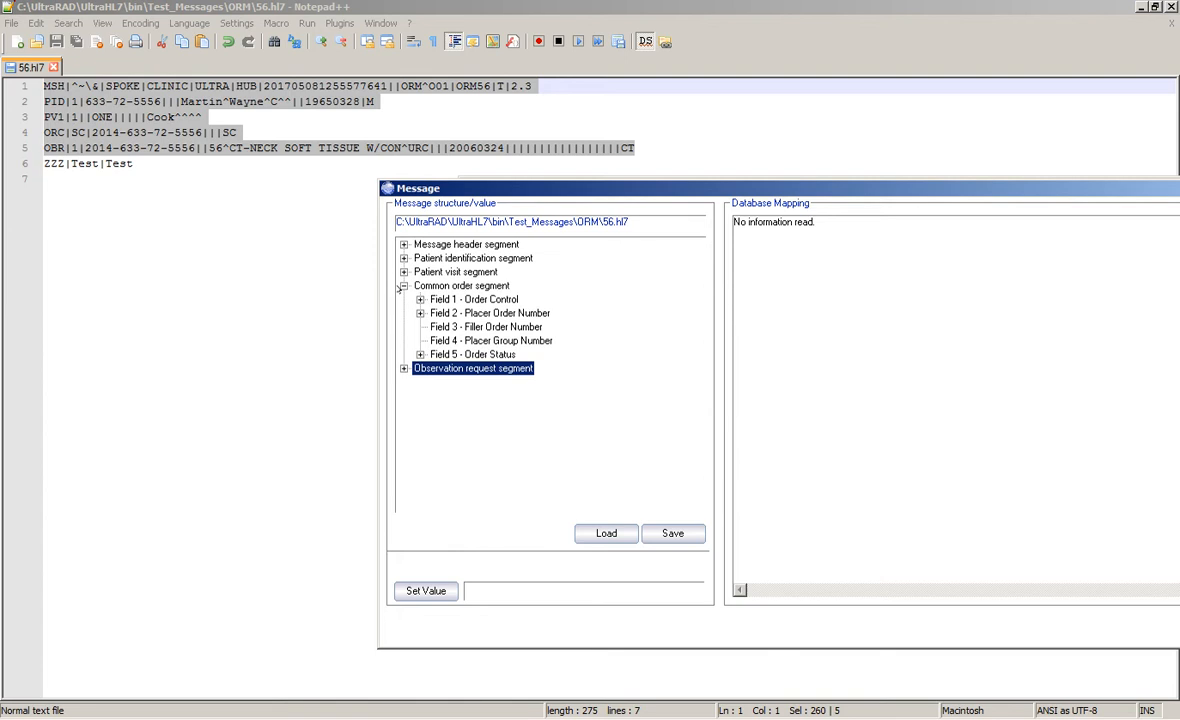
left_click(404, 286)
left_click_drag(648, 192, 803, 92)
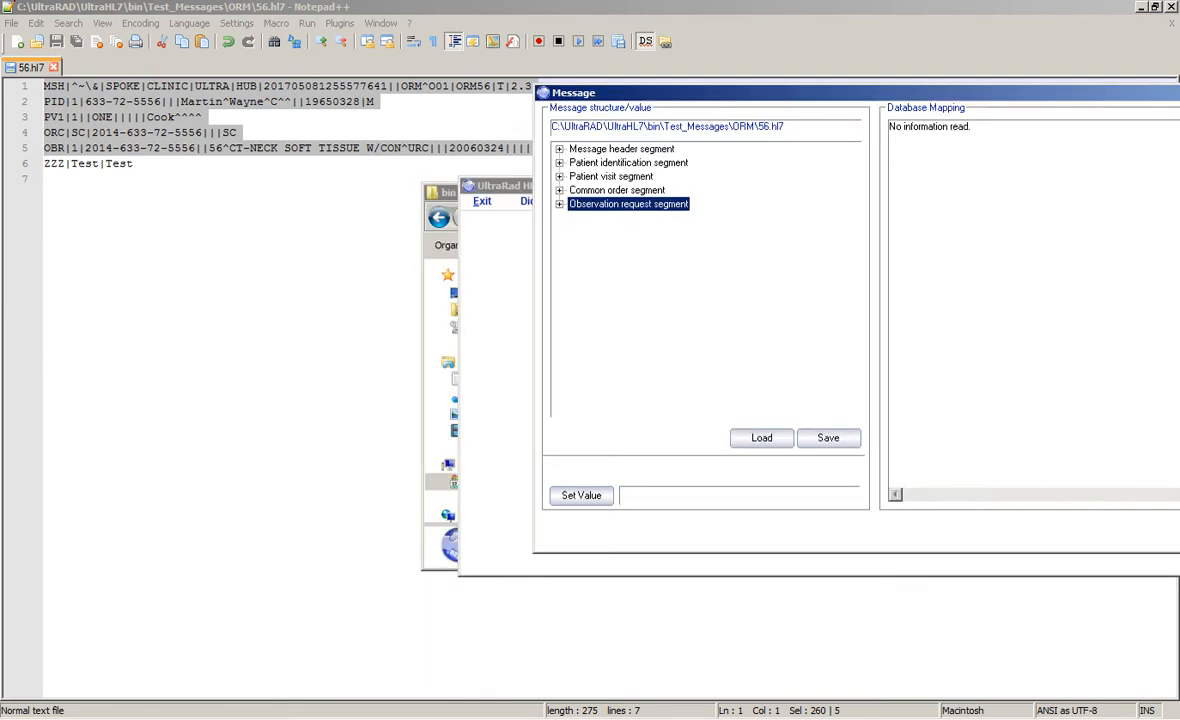
Switch to SQL Server Management Studio and examine the strAdmissionID, strRequestedProcedureID and strScheduledProcedureStepID key columns in the Visit, RequestedProcedure and ScheduledProcedureStep tables
left_click(248, 699)
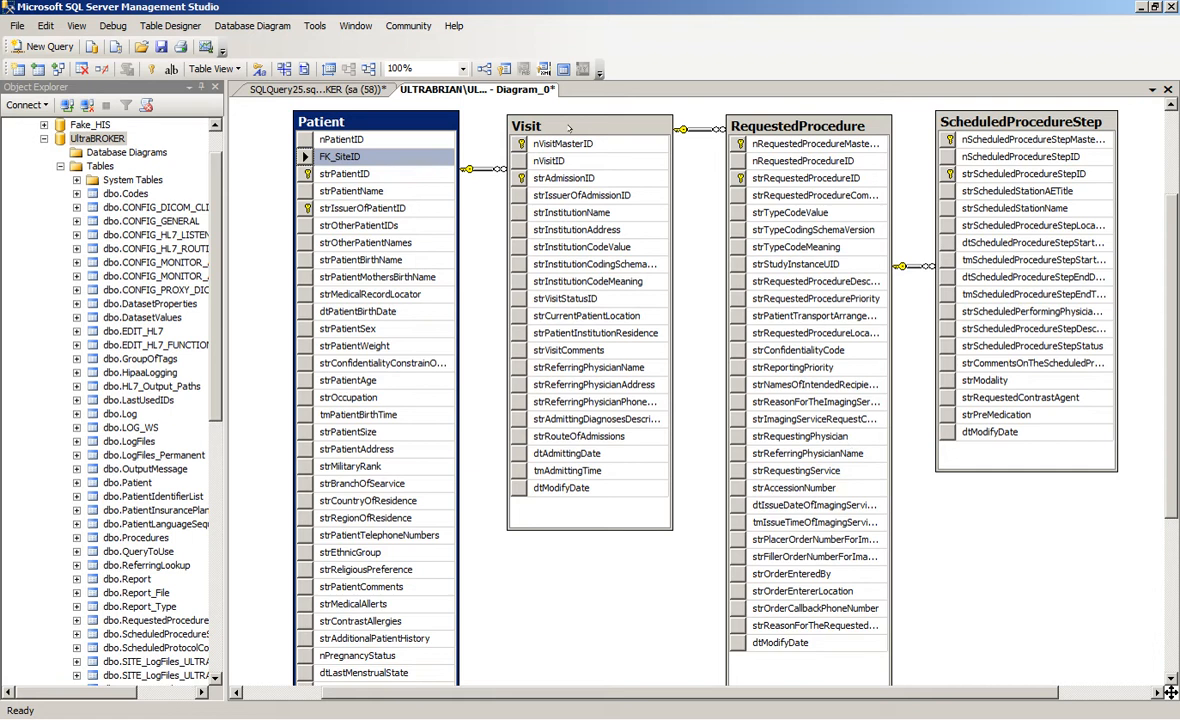
left_click(560, 170)
left_click(562, 174)
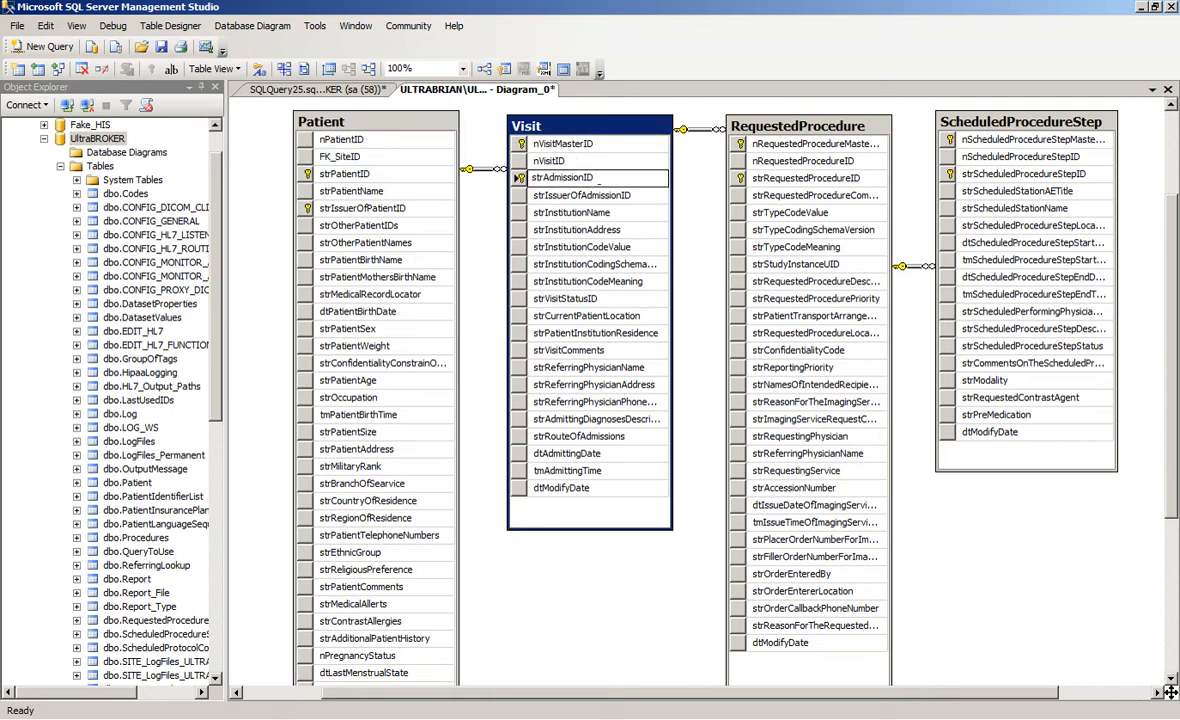
left_click_drag(599, 178, 532, 178)
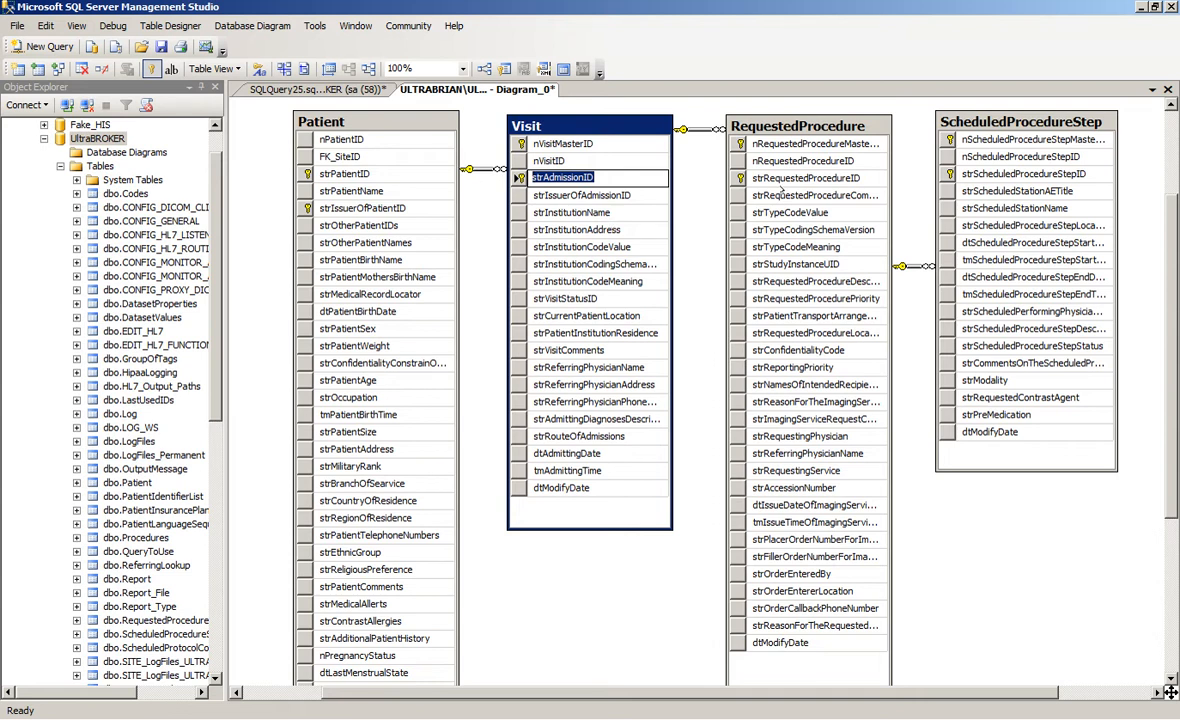
left_click(789, 177)
left_click_drag(858, 178, 749, 183)
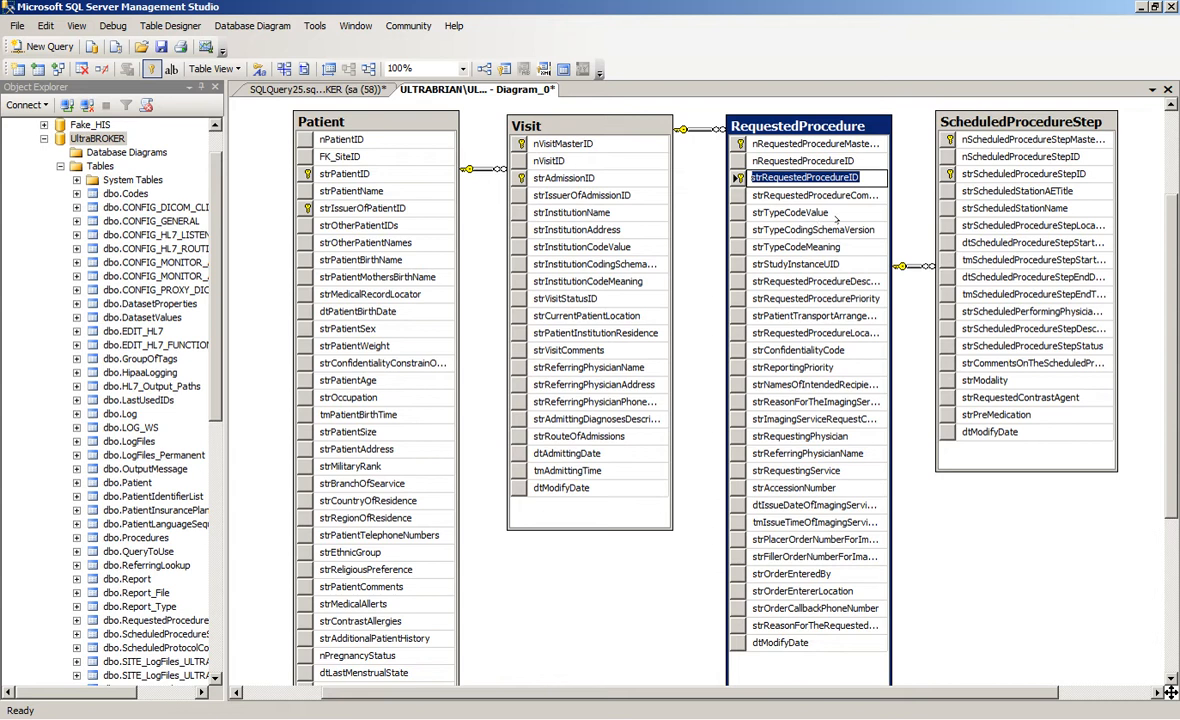
left_click(1000, 174)
left_click_drag(1088, 174, 958, 174)
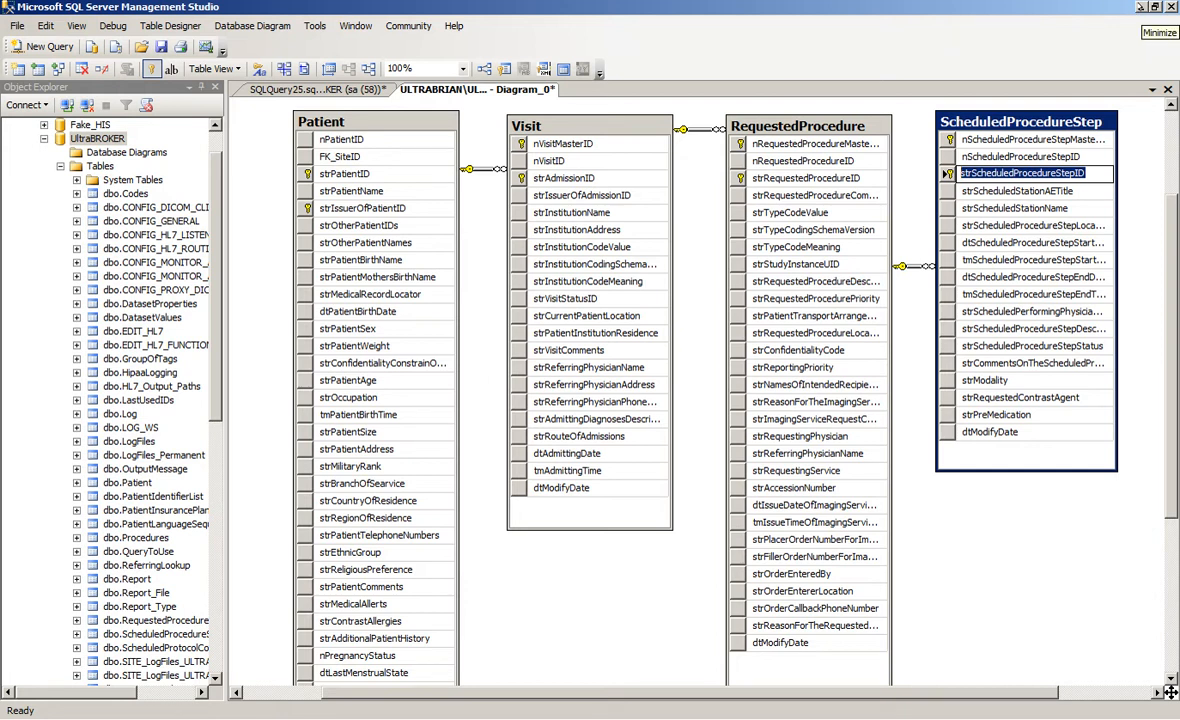
Return to the UltraRad HL7 Dictionary Tool and close the parsed message window
left_click(1140, 6)
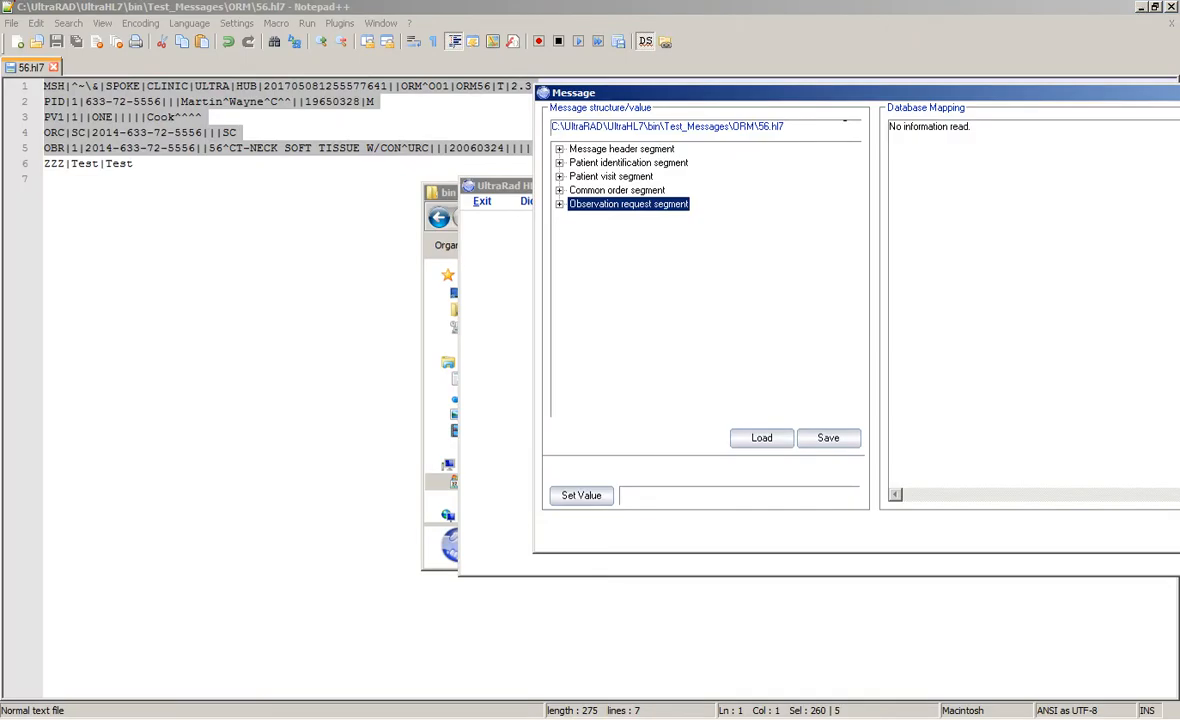
left_click_drag(740, 93, 350, 103)
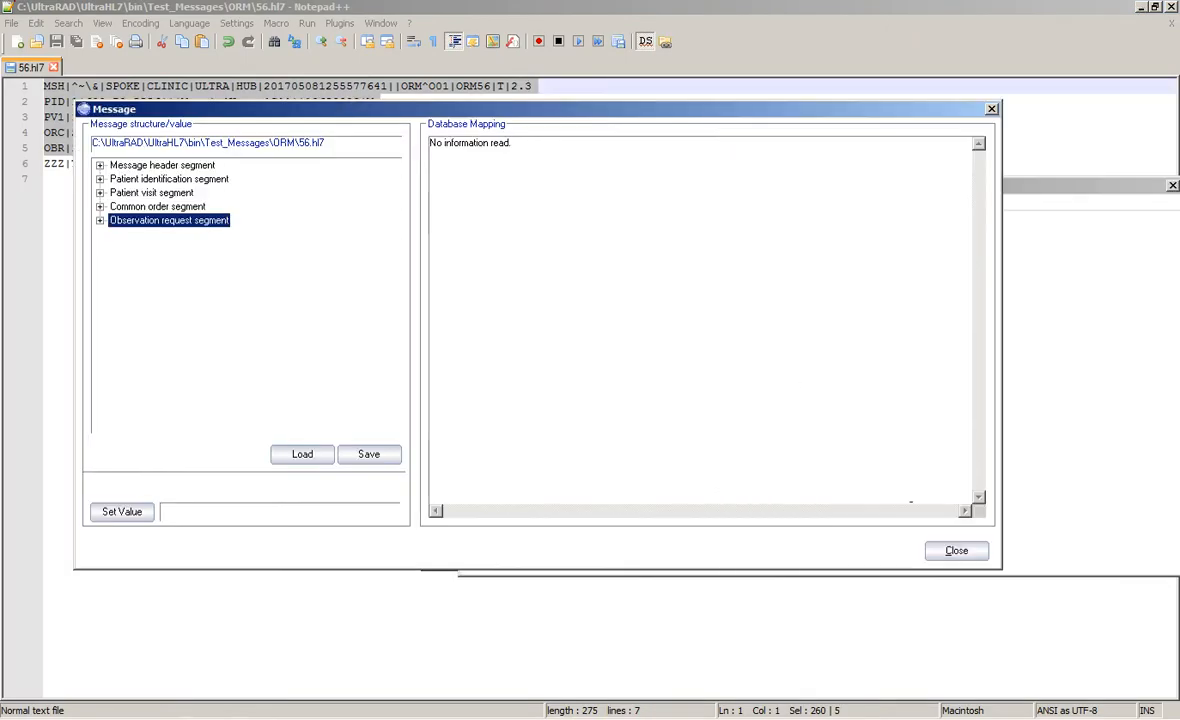
left_click(956, 551)
Open the dictionary's message customization and check the list of existing custom messages
left_click(541, 201)
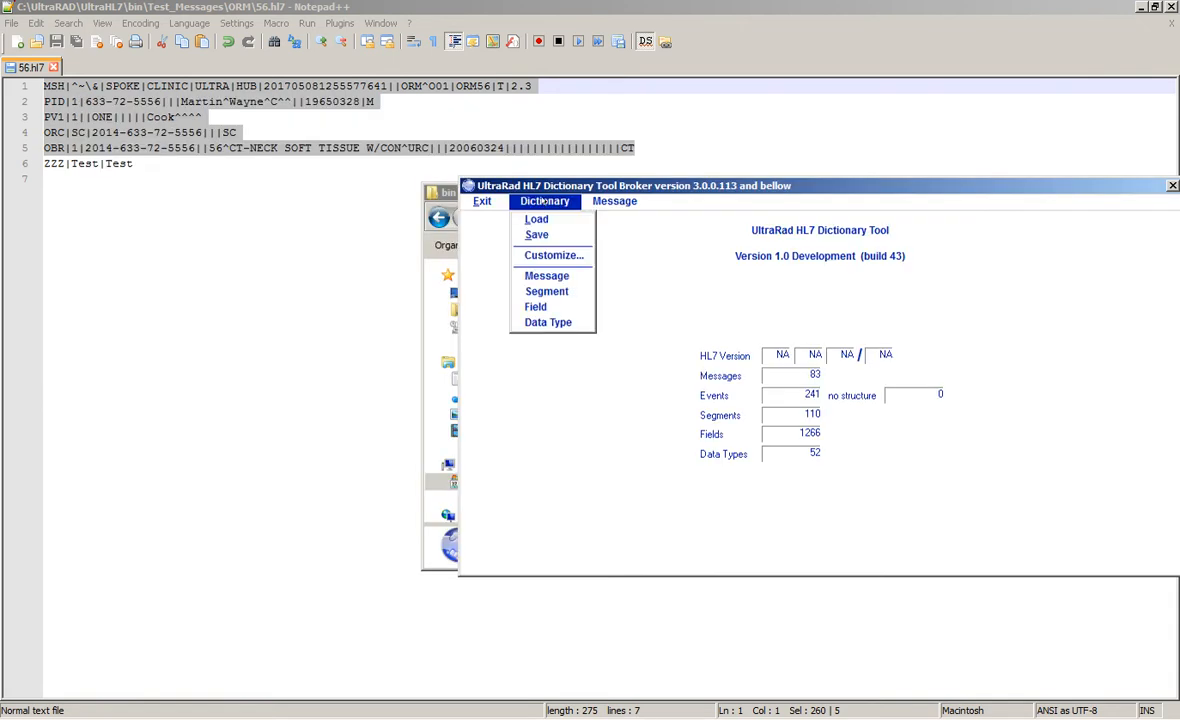
left_click(549, 257)
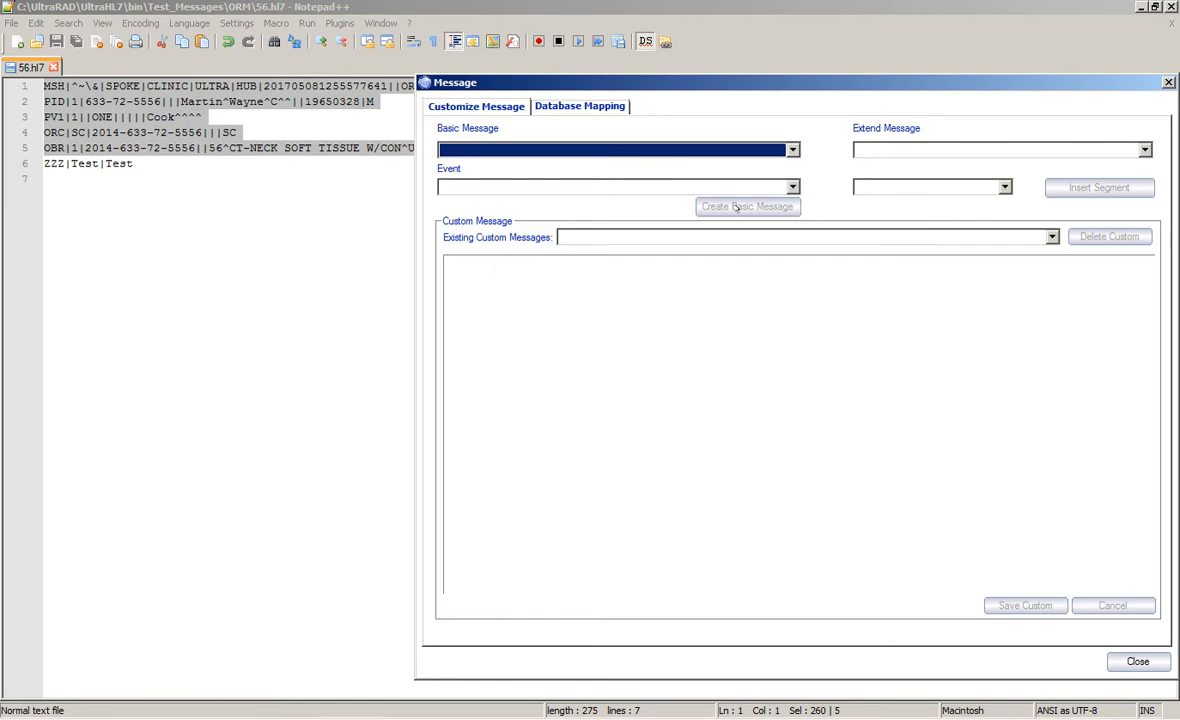
left_click(740, 238)
left_click(733, 237)
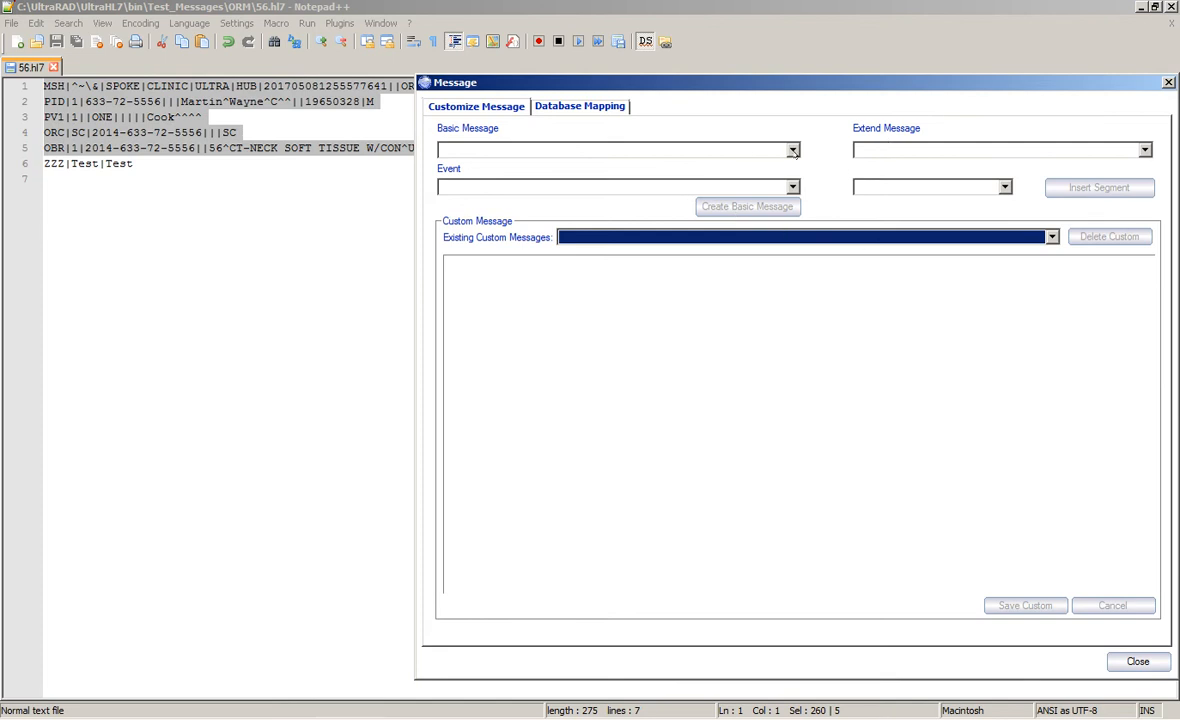
Create a basic message from ORM - Pharmacy/treatment order message with event O01 - ORM - Order message
left_click(731, 147)
scroll(555, 250, "down", 10)
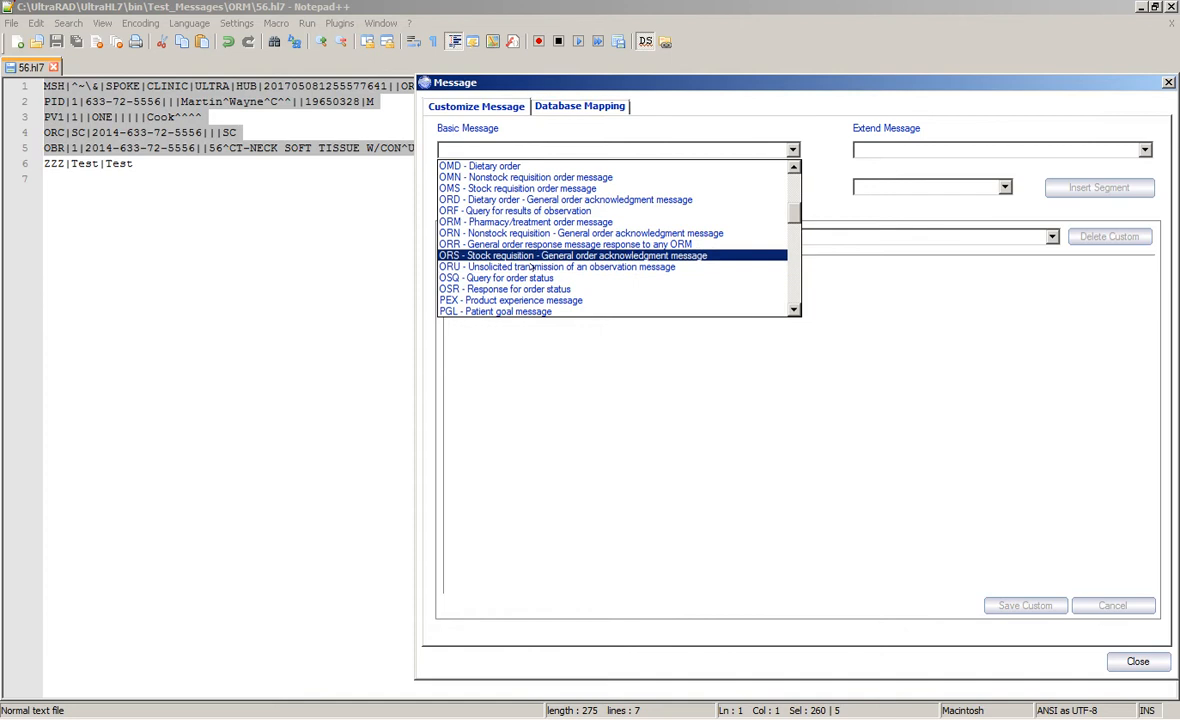
scroll(530, 260, "down", 1)
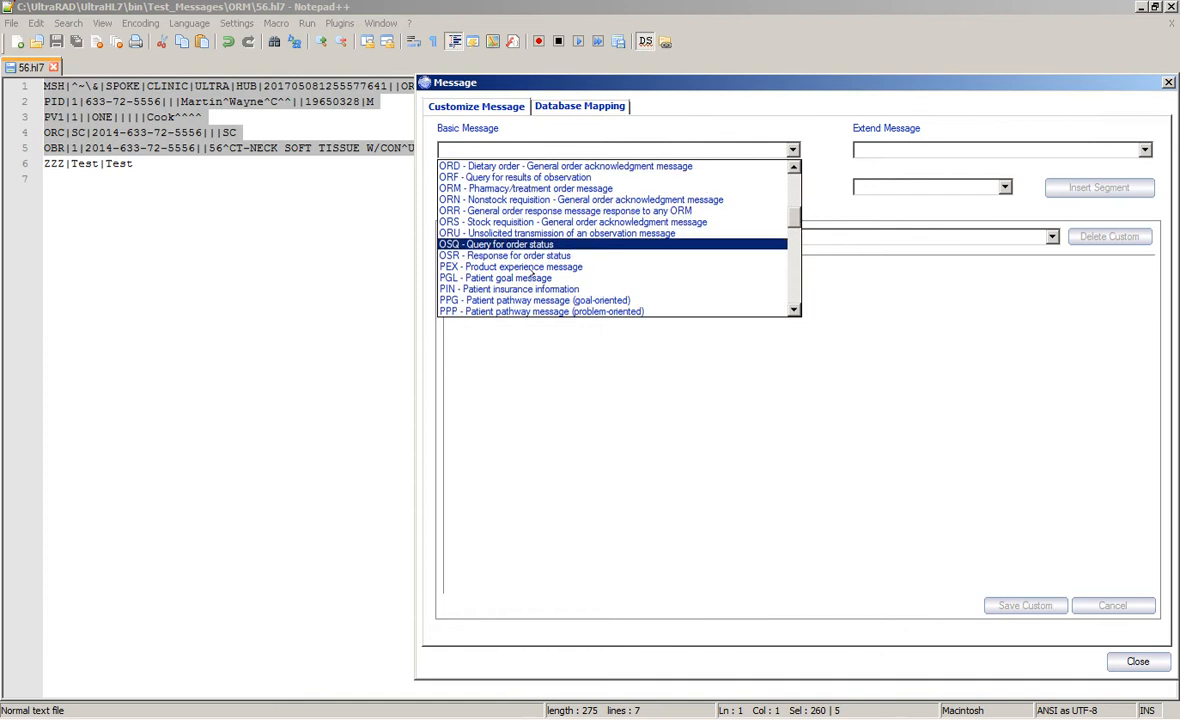
left_click(521, 188)
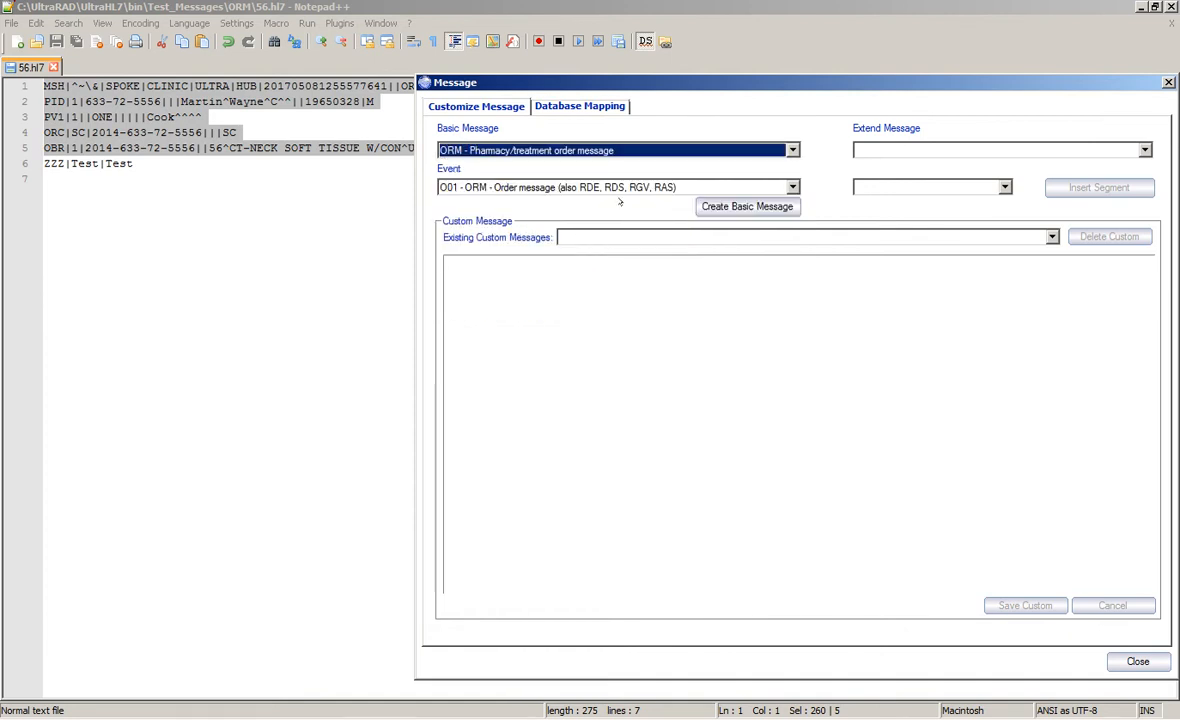
left_click(573, 186)
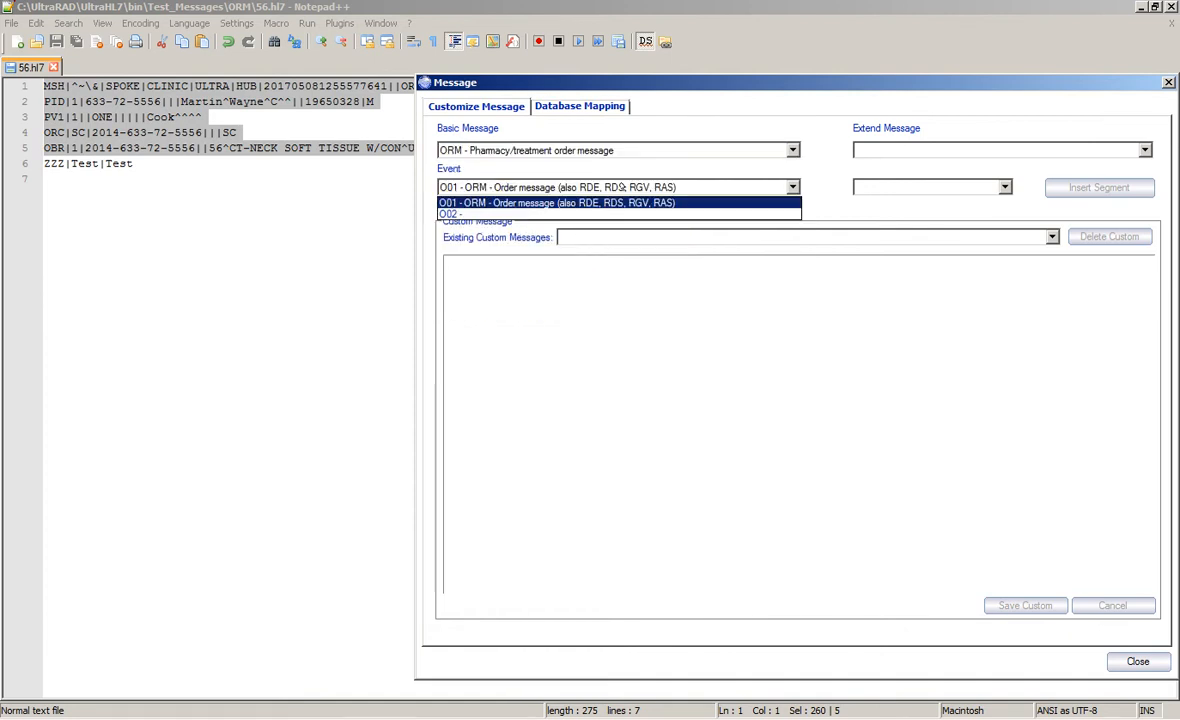
left_click(501, 202)
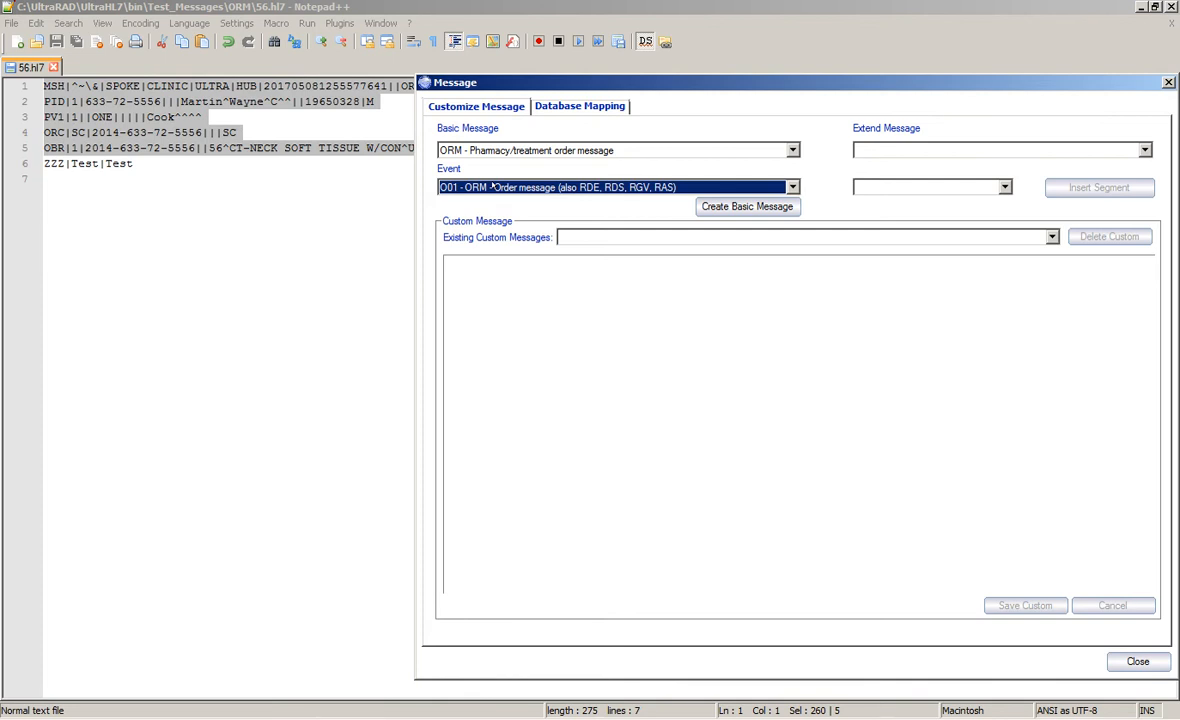
left_click(492, 185)
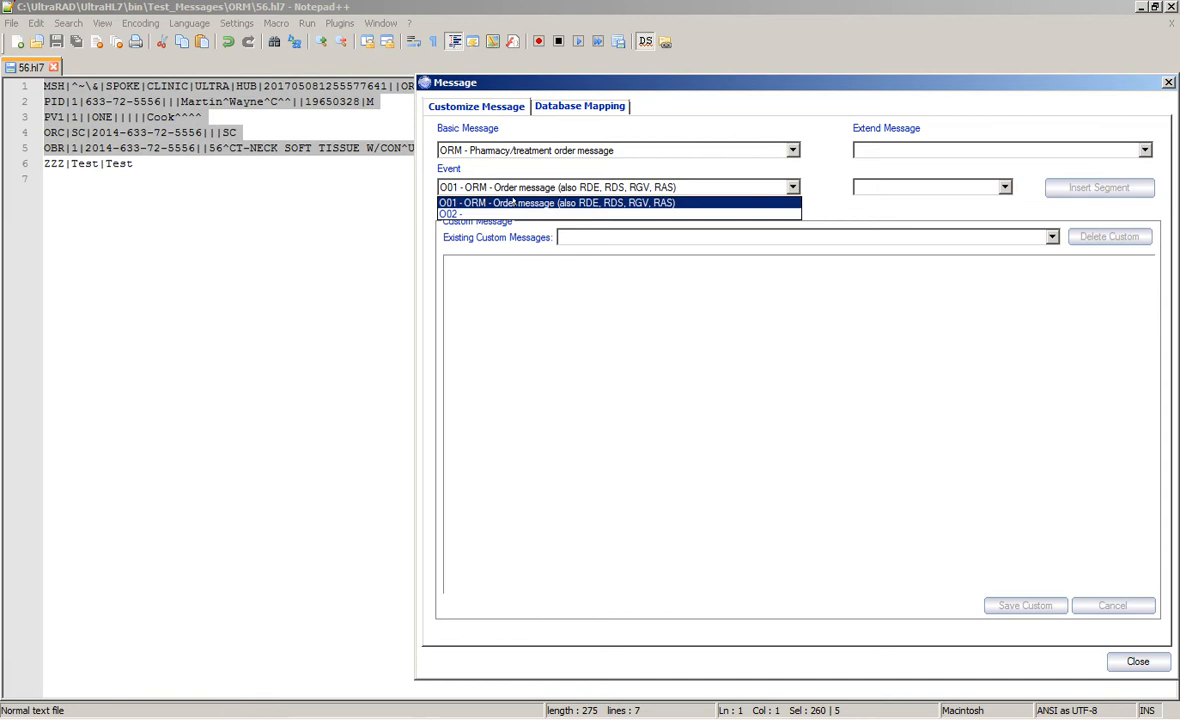
left_click(582, 209)
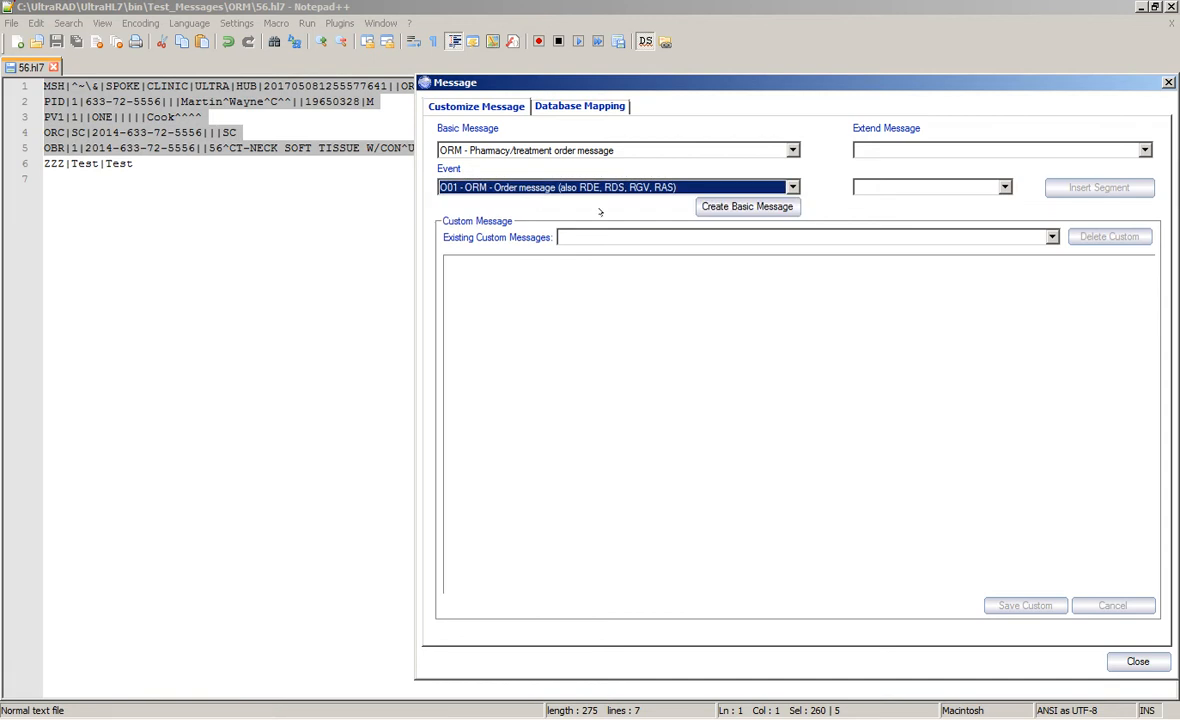
left_click(733, 206)
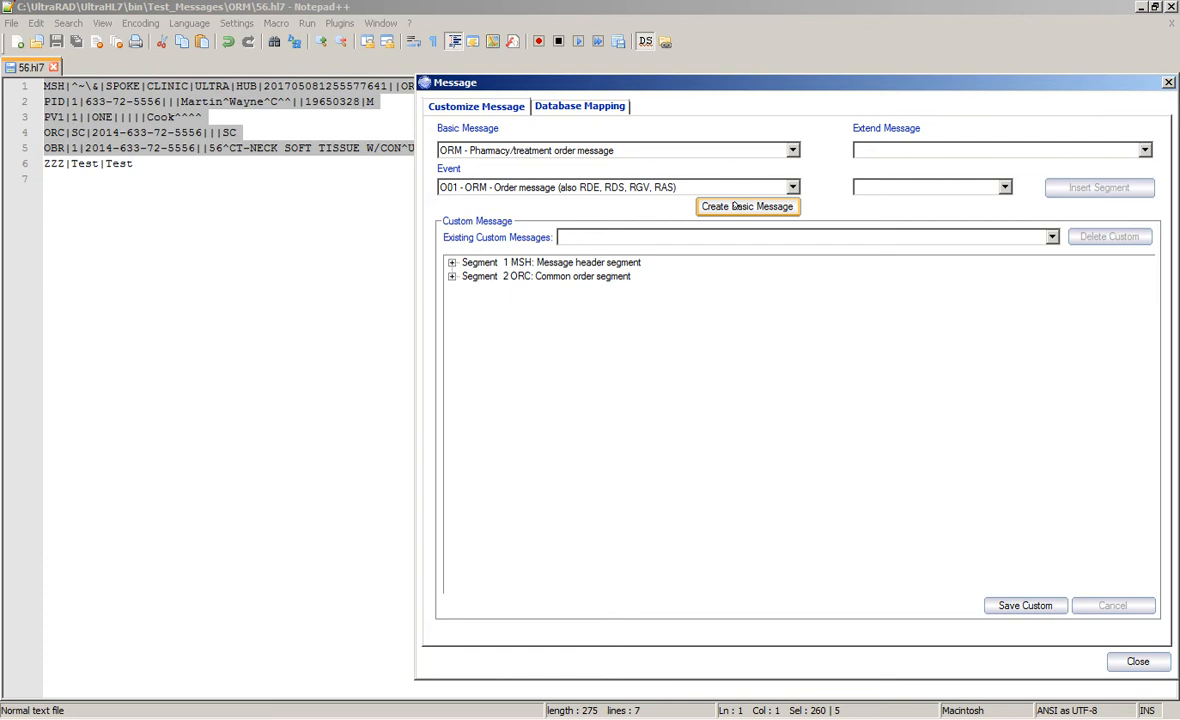
Review the existing custom messages, the MSH and ORC segments and the message extension list, leaving the MSH segment selected
left_click(676, 237)
left_click(678, 238)
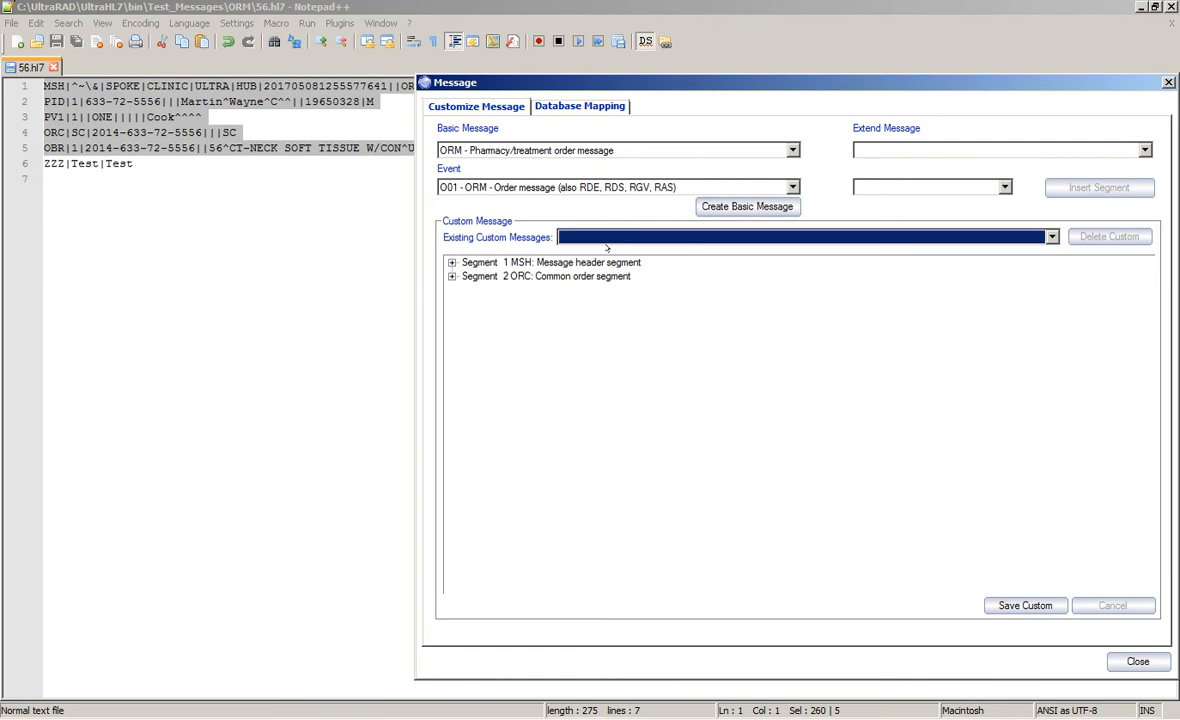
left_click(480, 262)
left_click(560, 276)
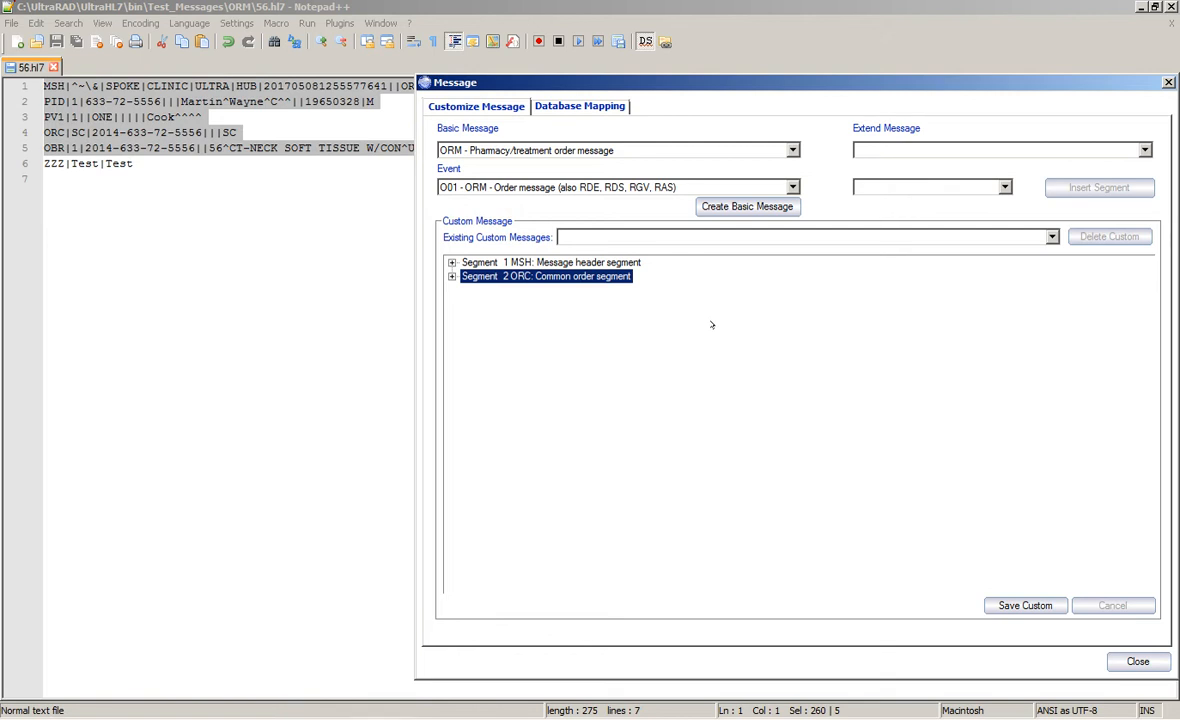
left_click(560, 262)
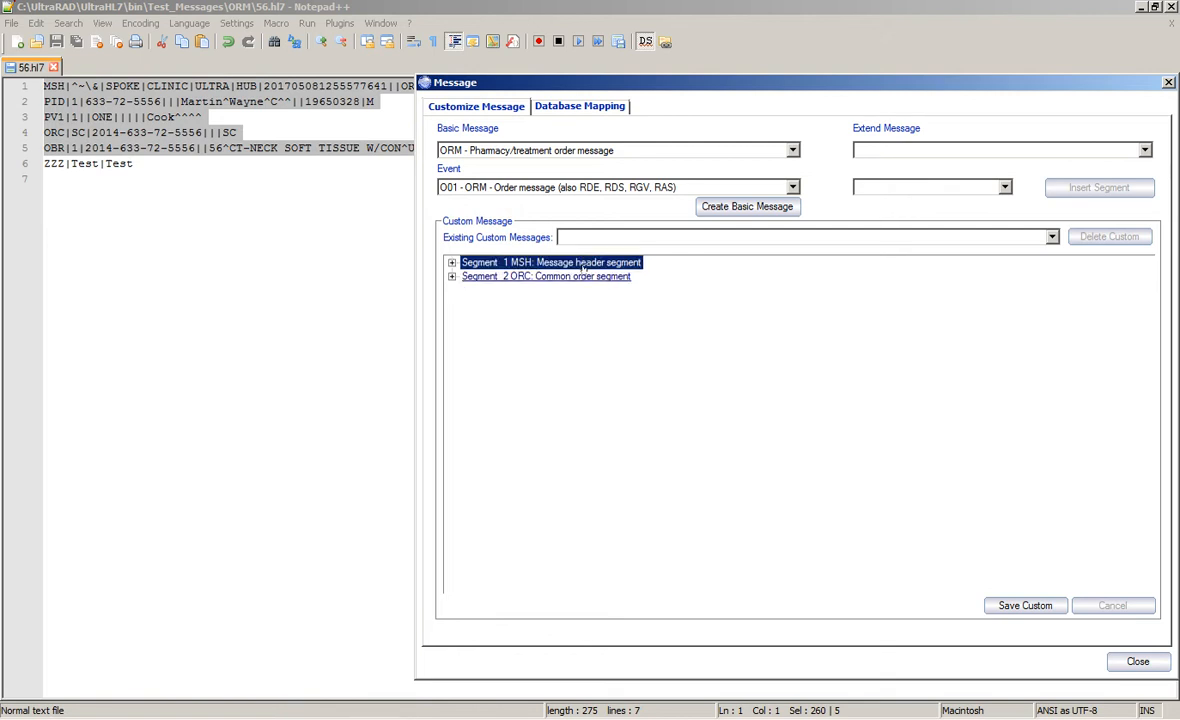
left_click(926, 149)
left_click(926, 149)
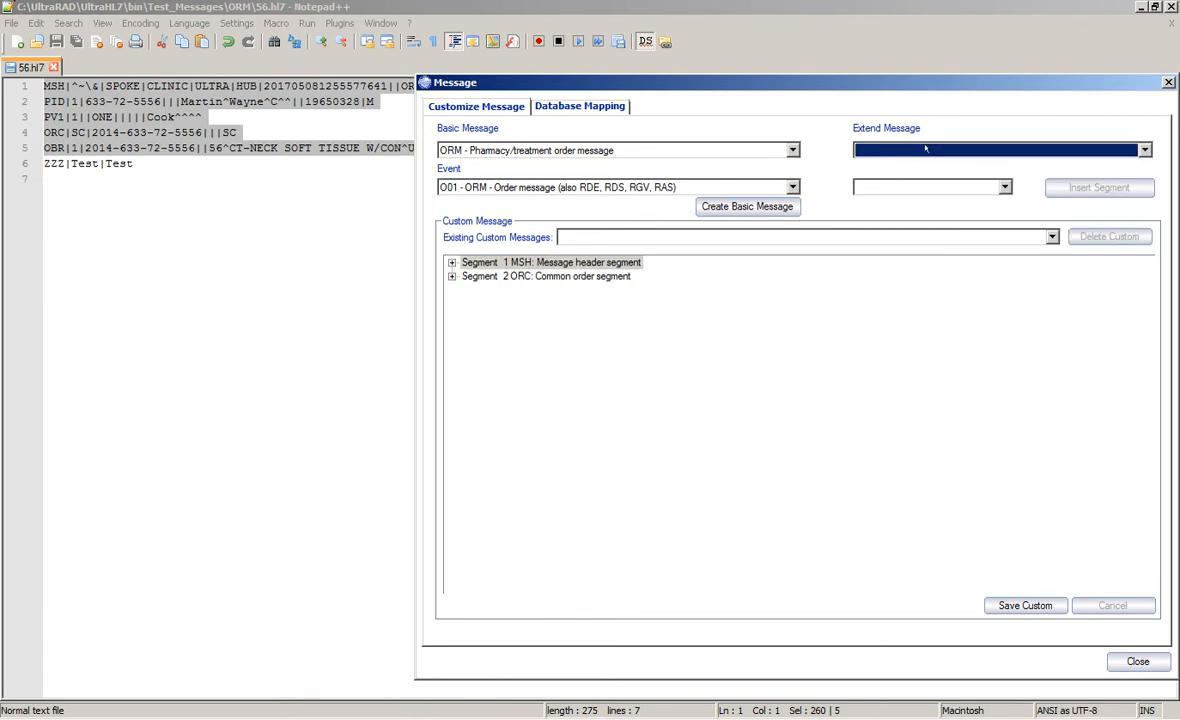
left_click(518, 263)
Check the MSH, PID, PV1, ORC, OBR and ZZZ segment names in 56.hl7 in Notepad++, returning to the customization window when done
left_click(73, 88)
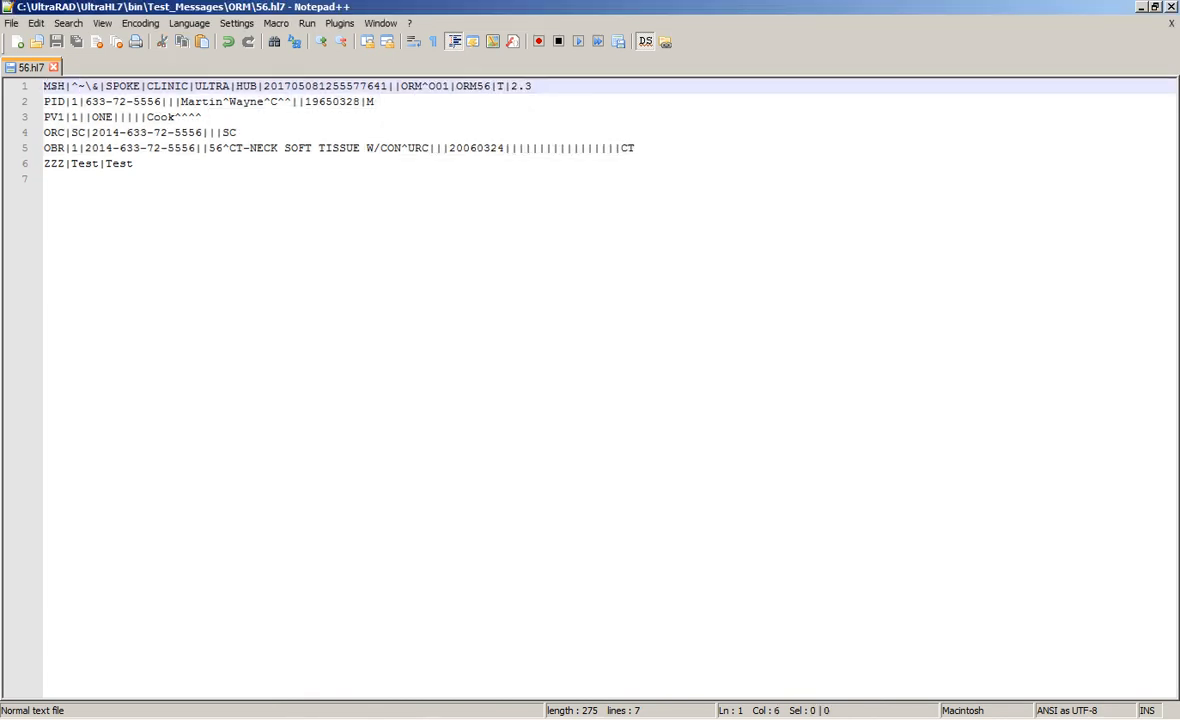
left_click_drag(64, 87, 45, 87)
double_click(52, 101)
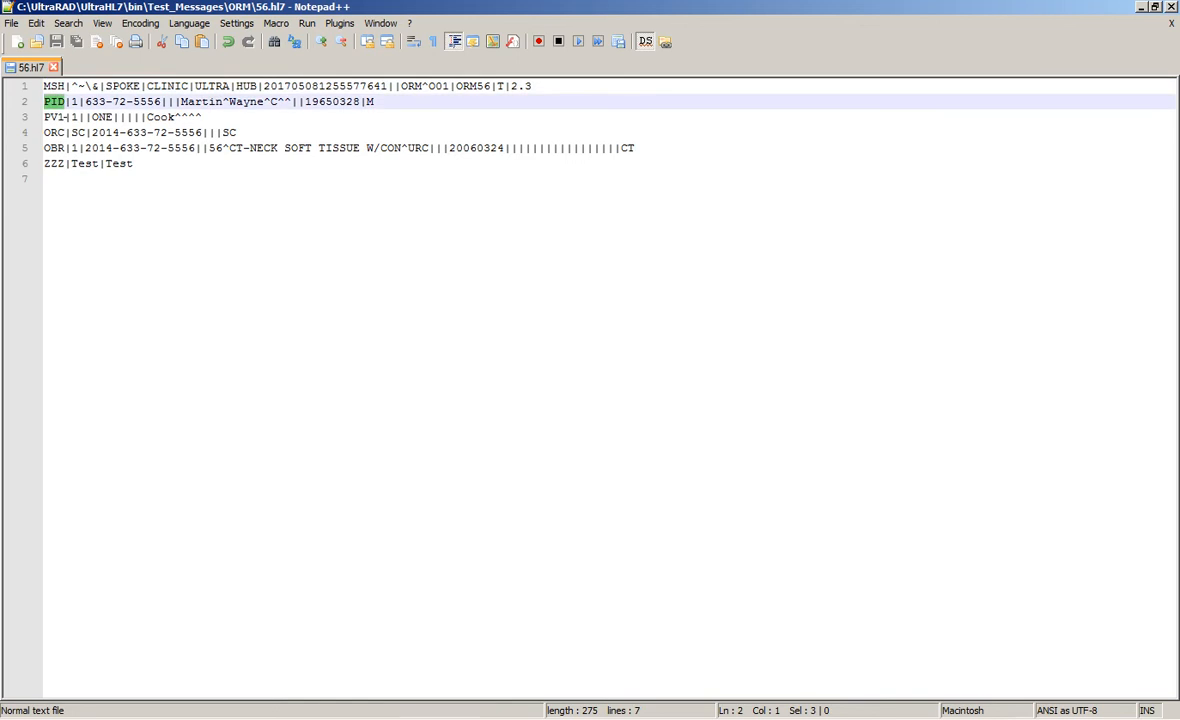
double_click(52, 117)
double_click(54, 132)
left_click_drag(64, 148, 44, 164)
key("alt+Tab")
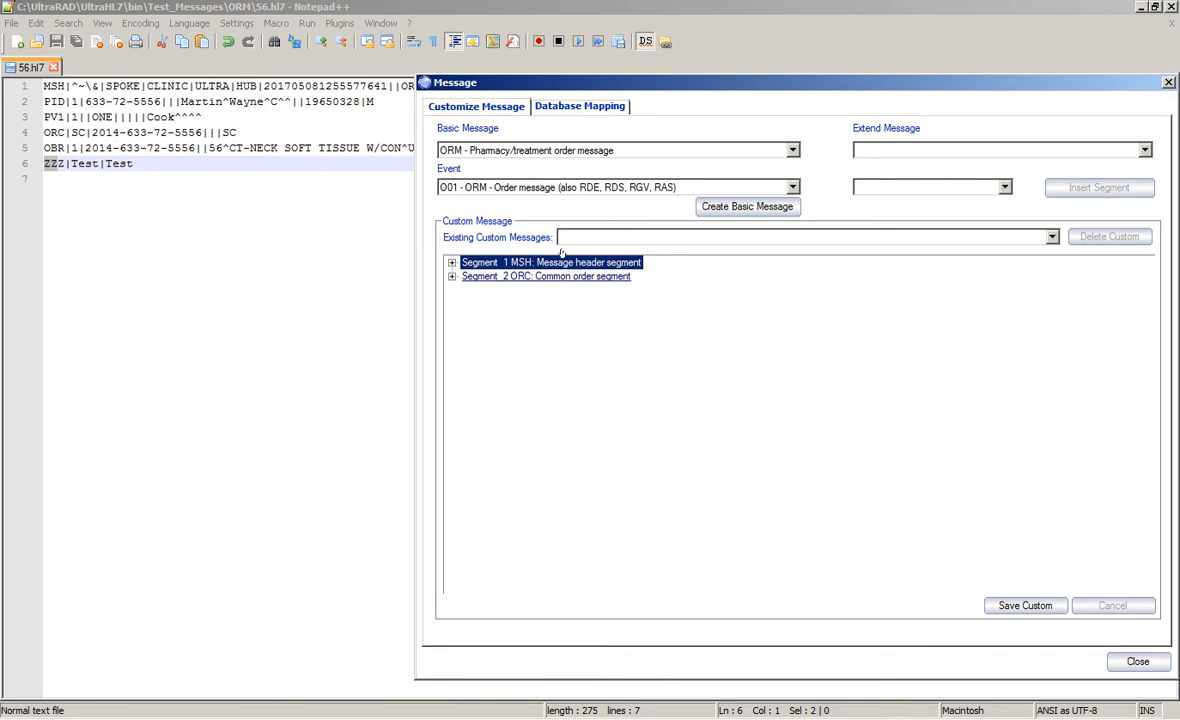
Insert the PID - Patient identification segment with position AFTER the MSH message header segment
left_click(1095, 148)
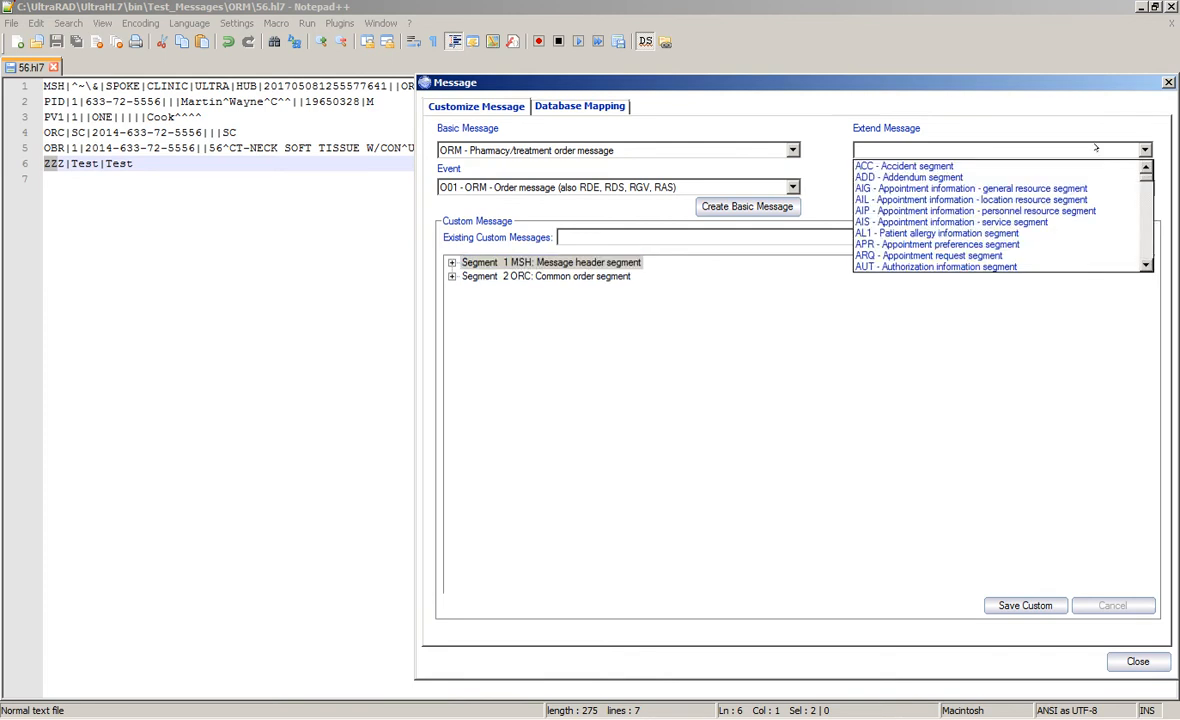
scroll(1003, 233, "down", 3)
scroll(1005, 233, "down", 12)
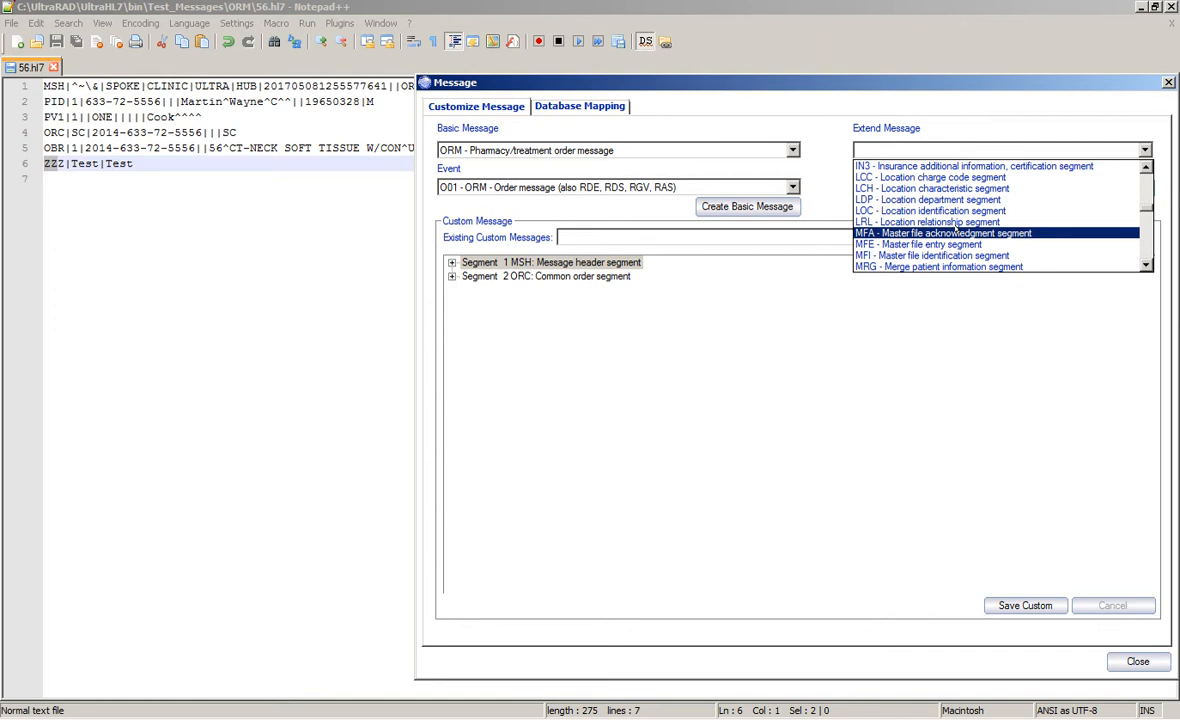
scroll(955, 233, "down", 9)
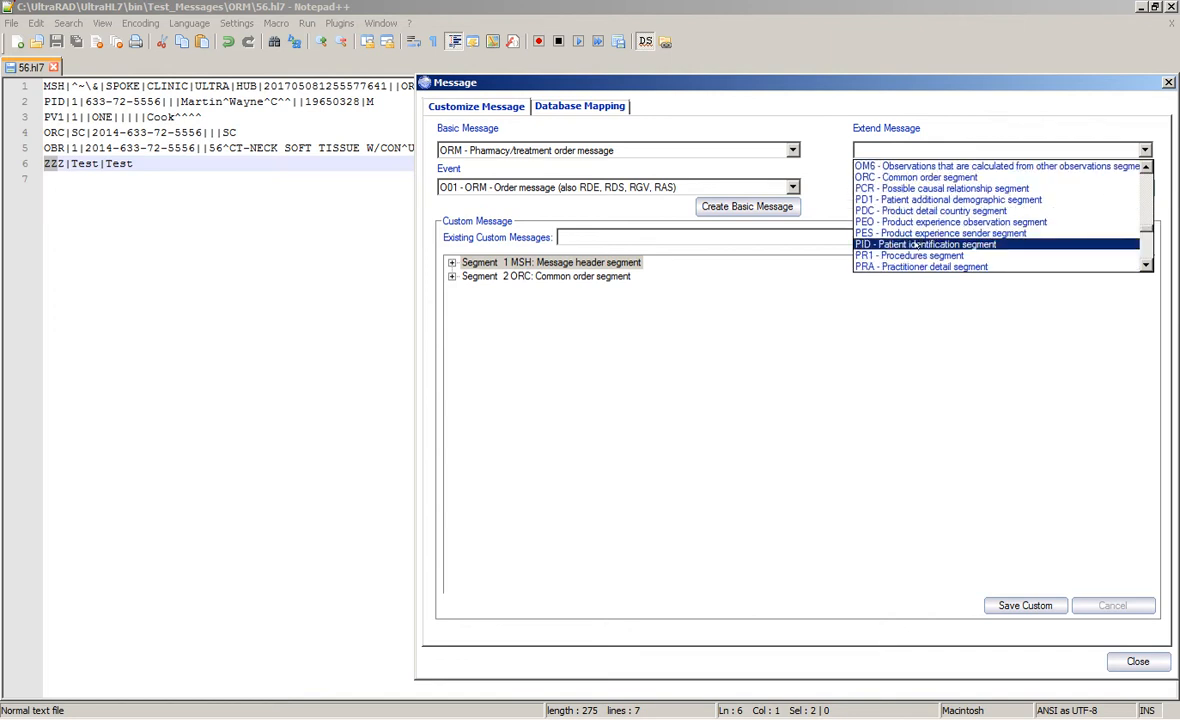
left_click(935, 244)
left_click(925, 187)
left_click(900, 203)
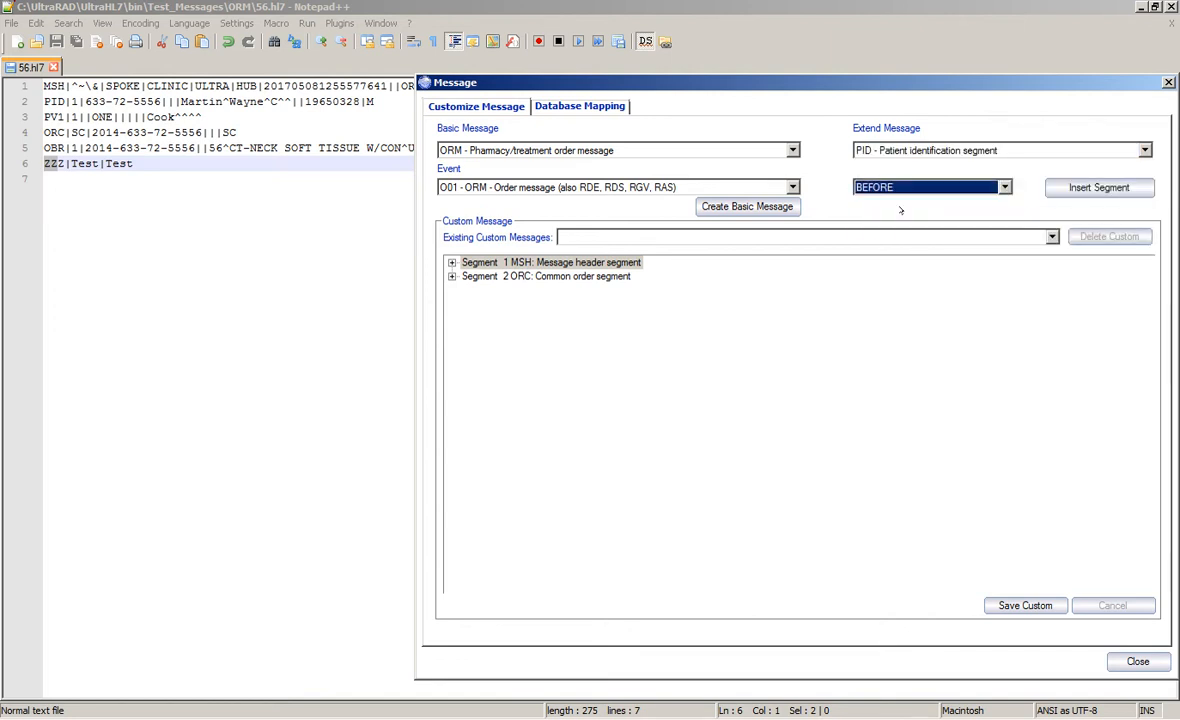
left_click(900, 187)
left_click(930, 214)
left_click(1096, 192)
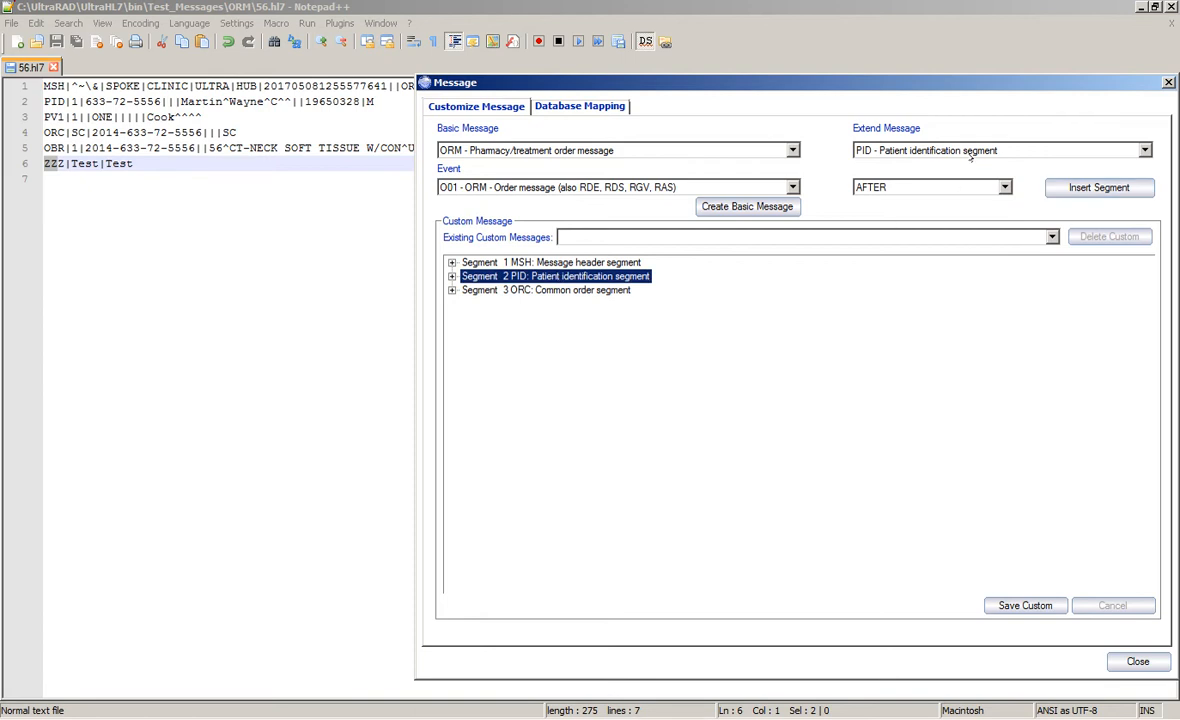
Insert the PV1 - Patient visit segment after the PID segment in the custom message
left_click(895, 148)
left_click(918, 256)
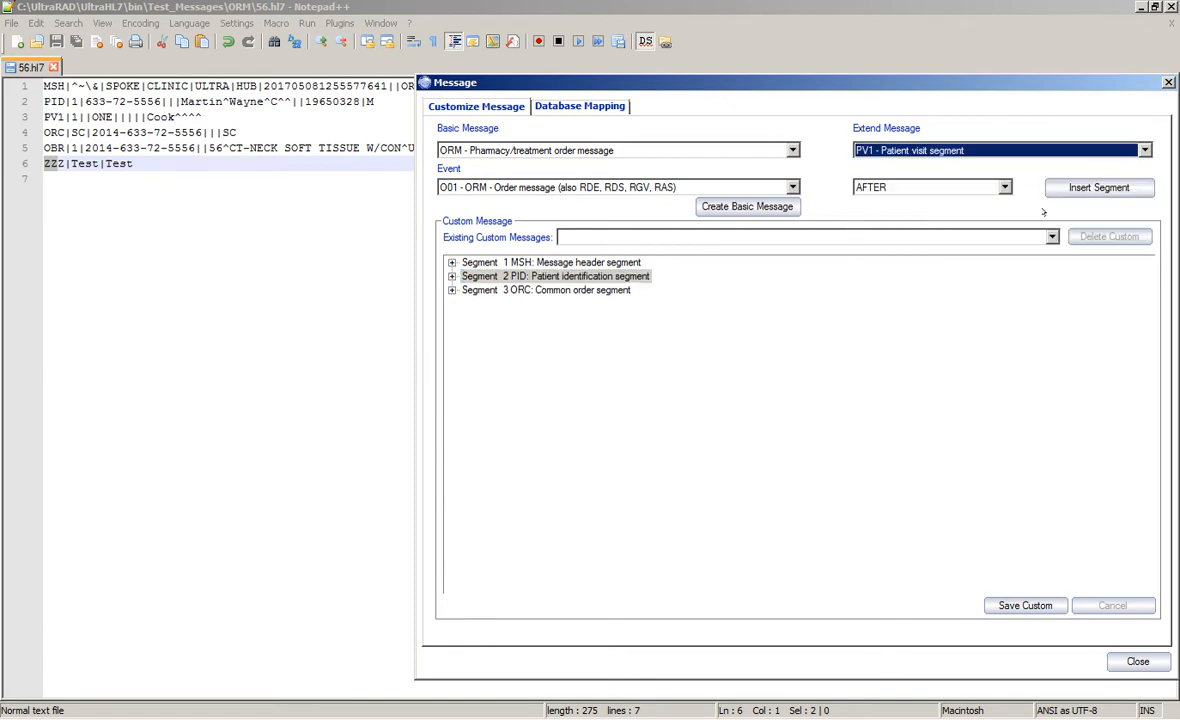
left_click(1098, 187)
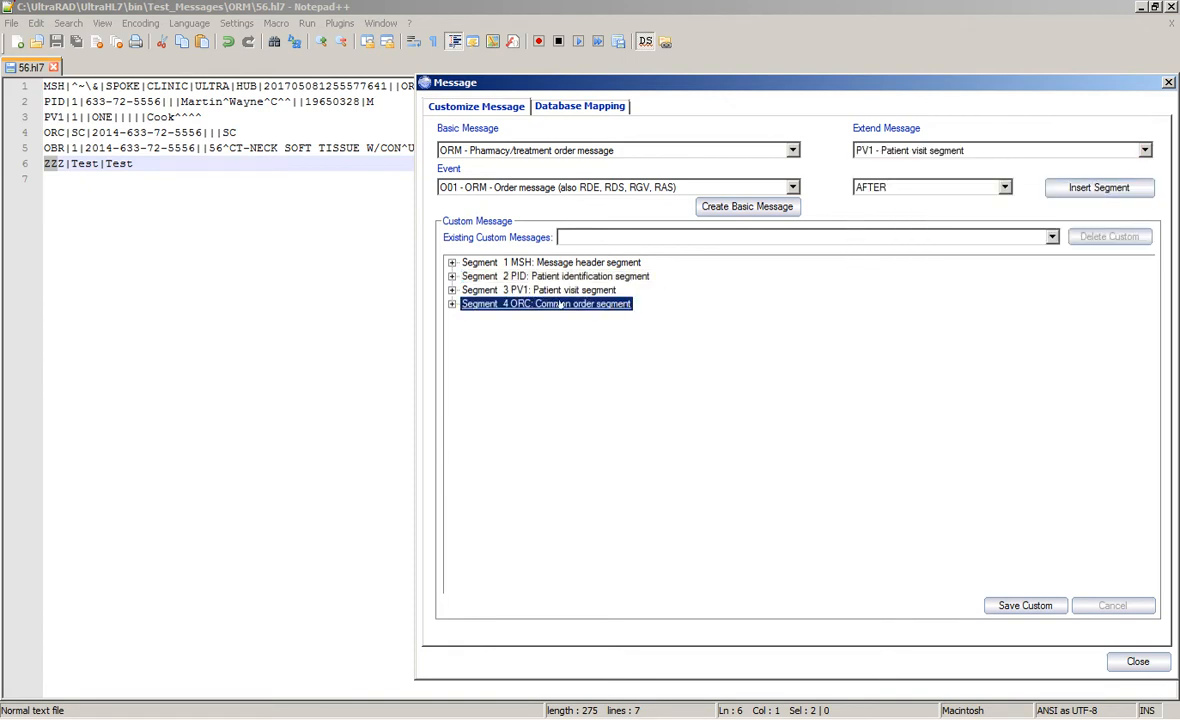
Insert the OBR - Observation request segment AFTER the ORC common order segment and save the custom message
left_click(1034, 152)
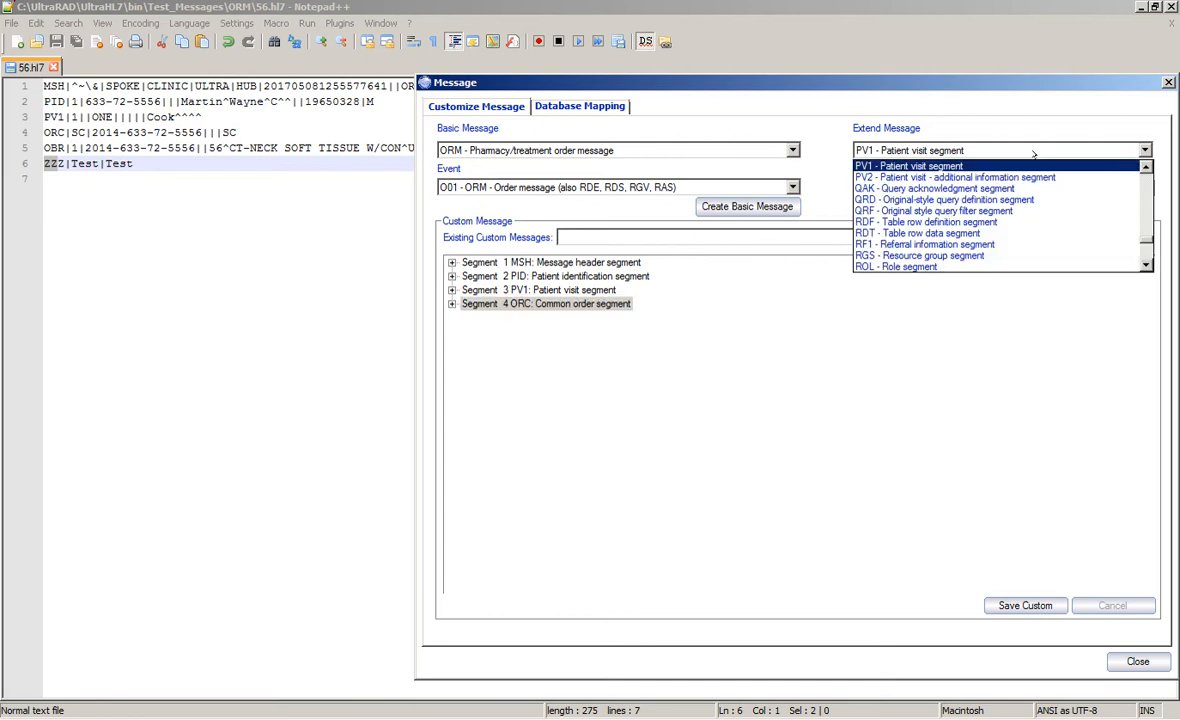
key("o")
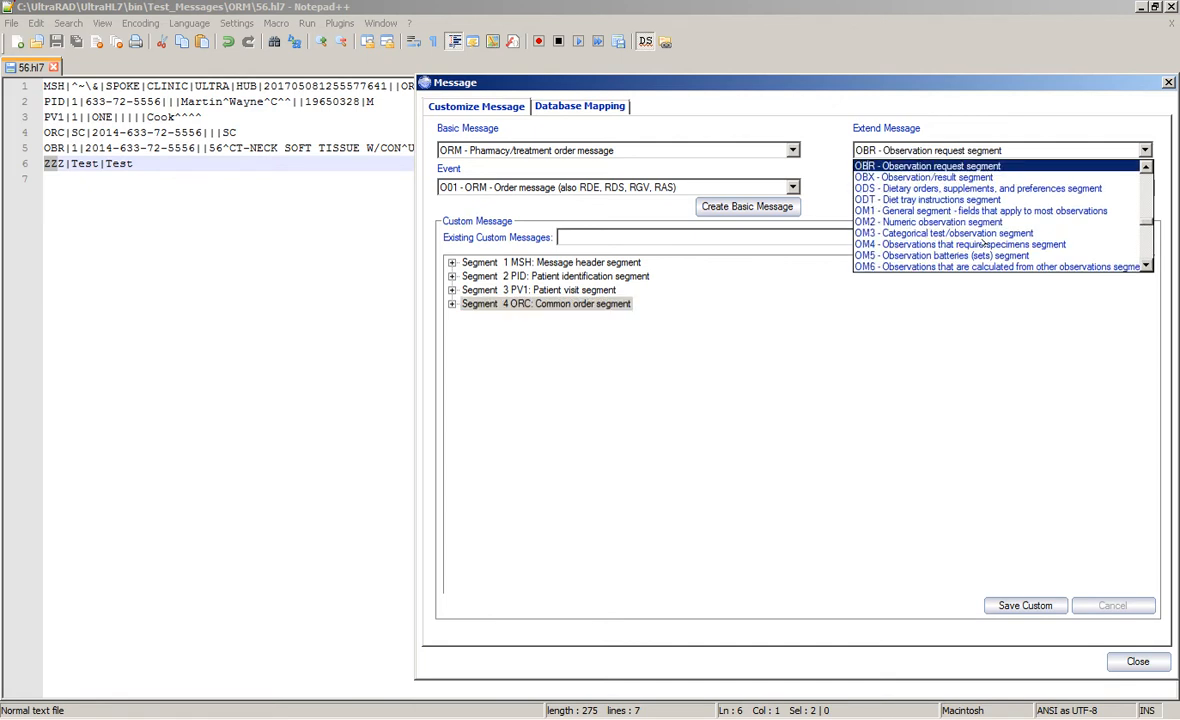
left_click(987, 166)
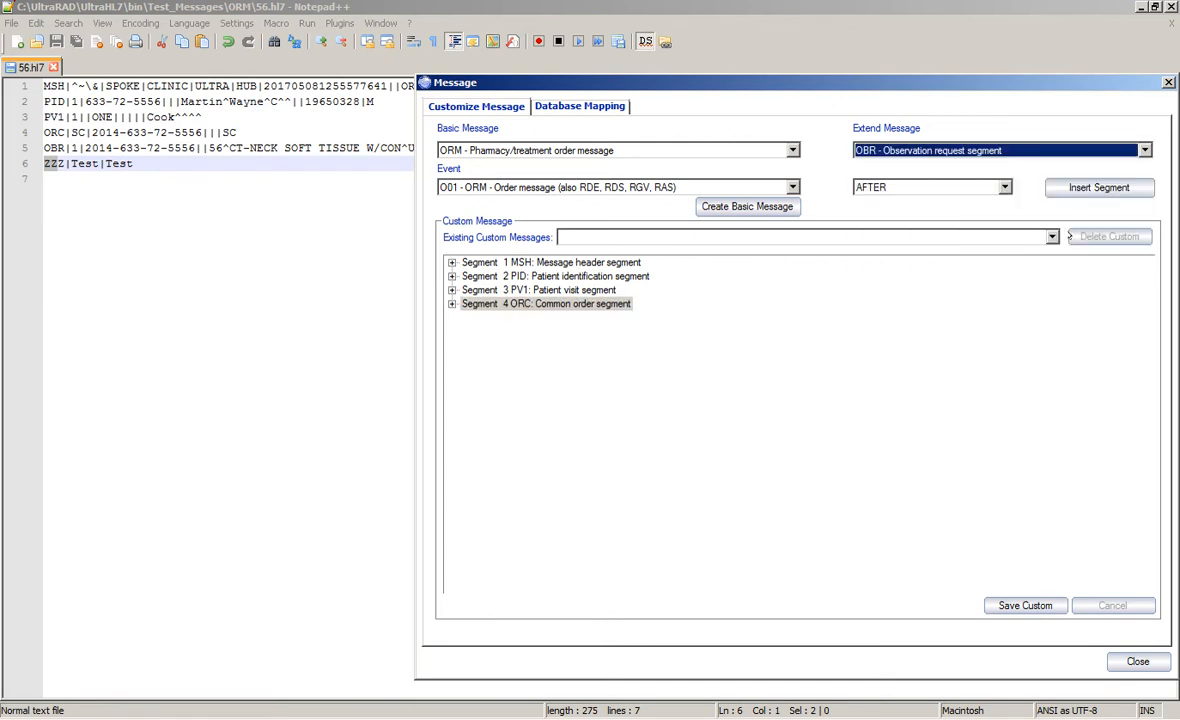
left_click(1103, 187)
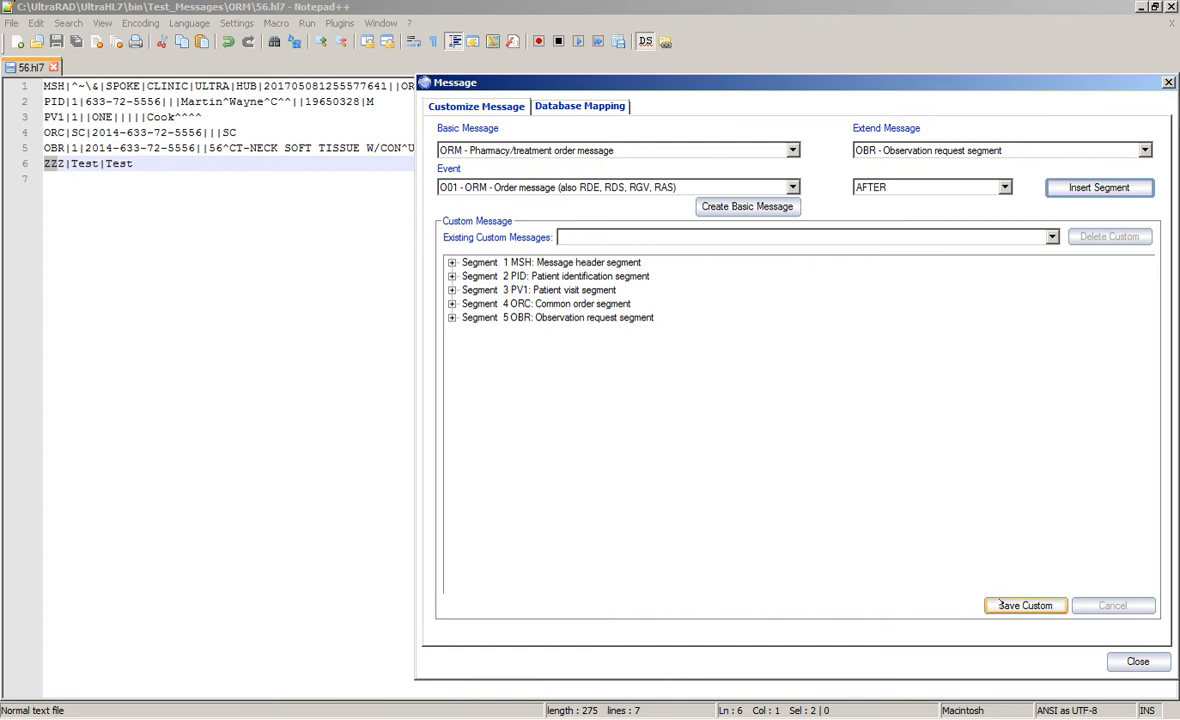
left_click(1029, 608)
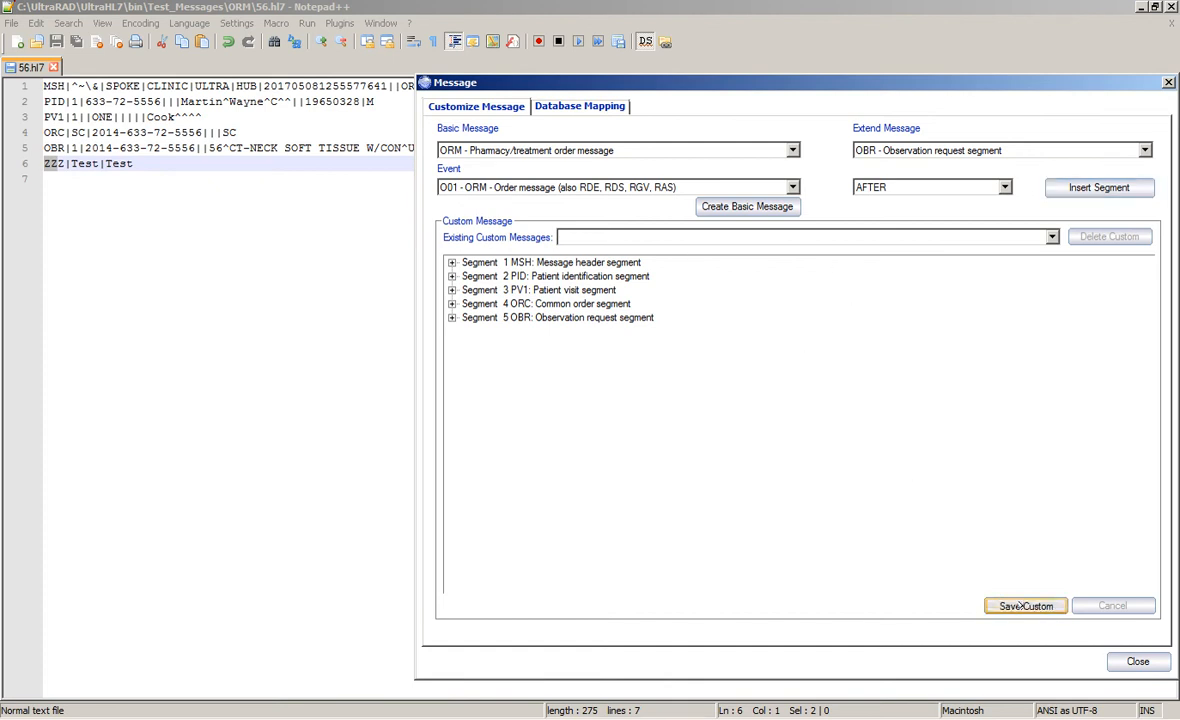
Select the saved ORM - O01 custom message and open its database mapping for the Patient table
left_click(966, 237)
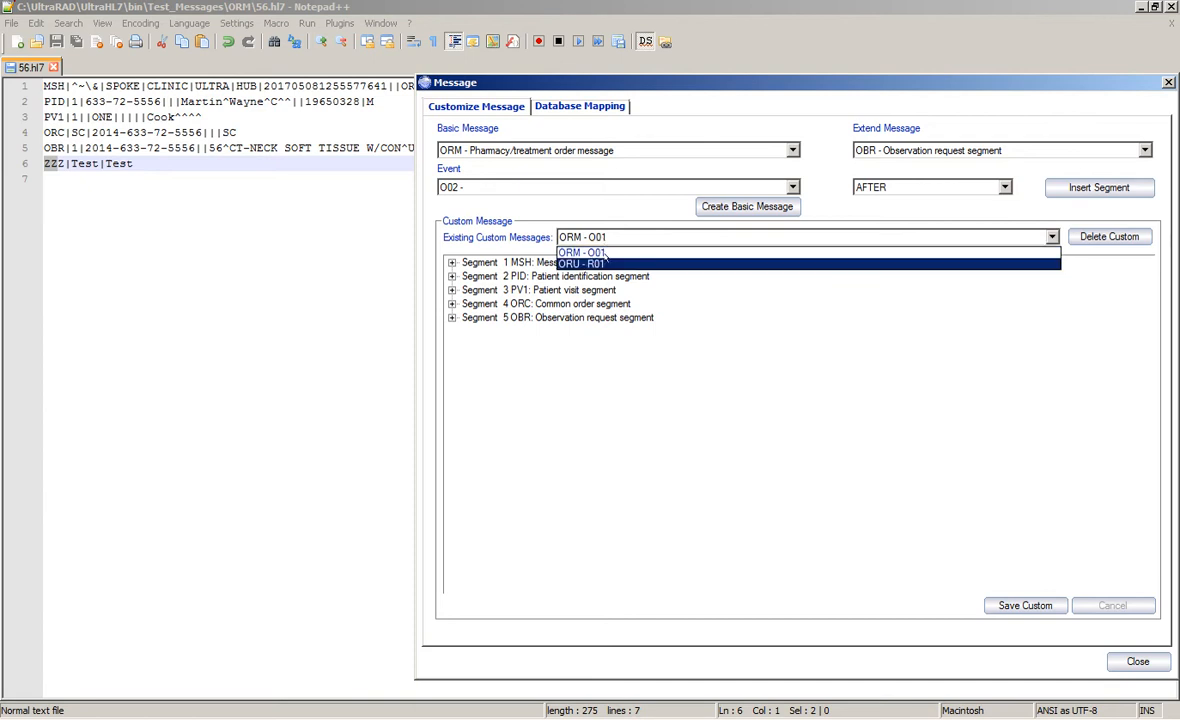
left_click(560, 232)
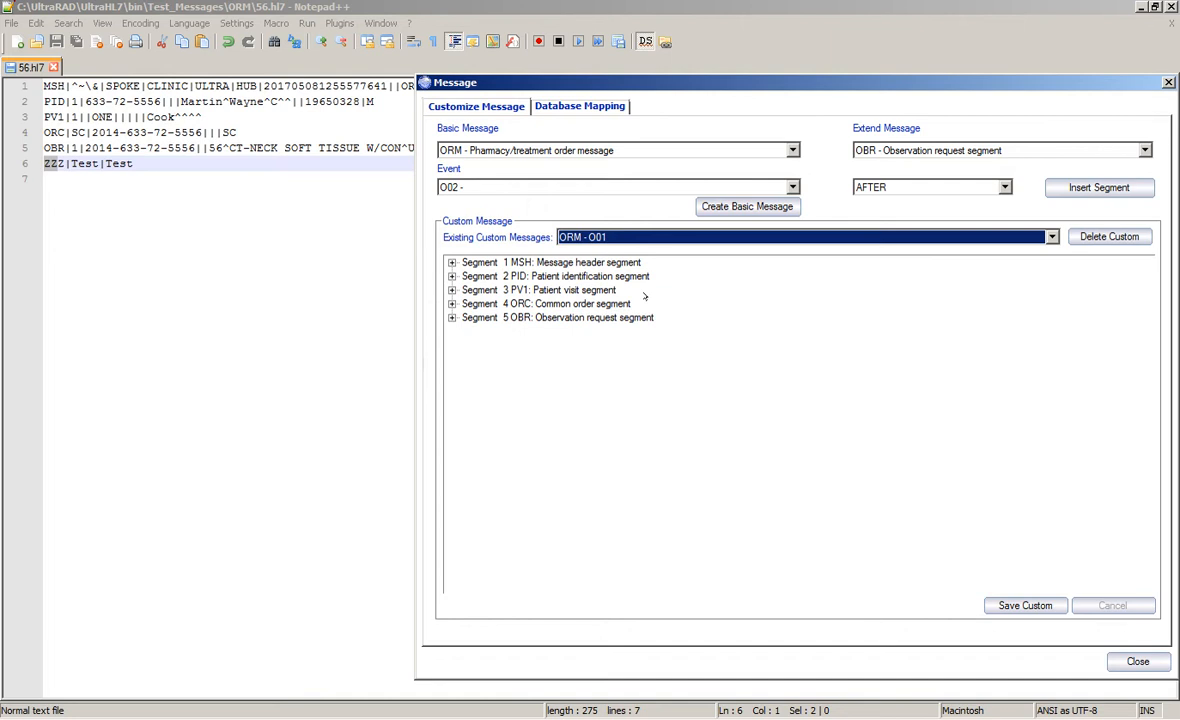
left_click(548, 105)
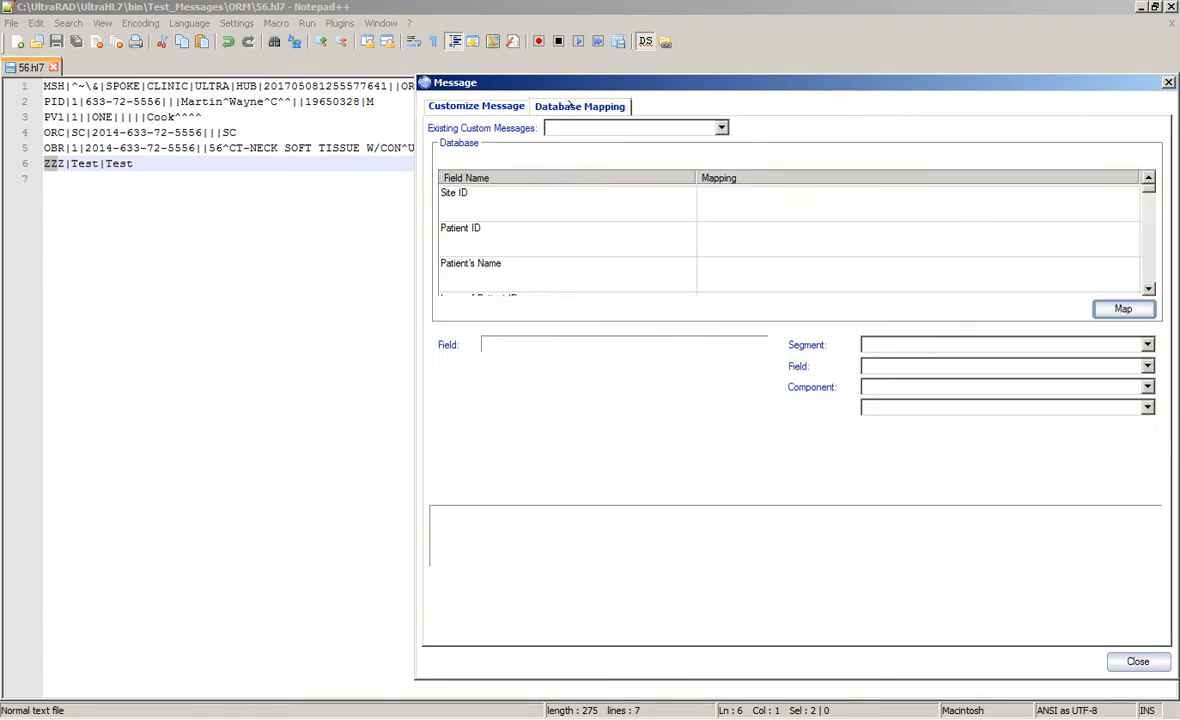
left_click(601, 126)
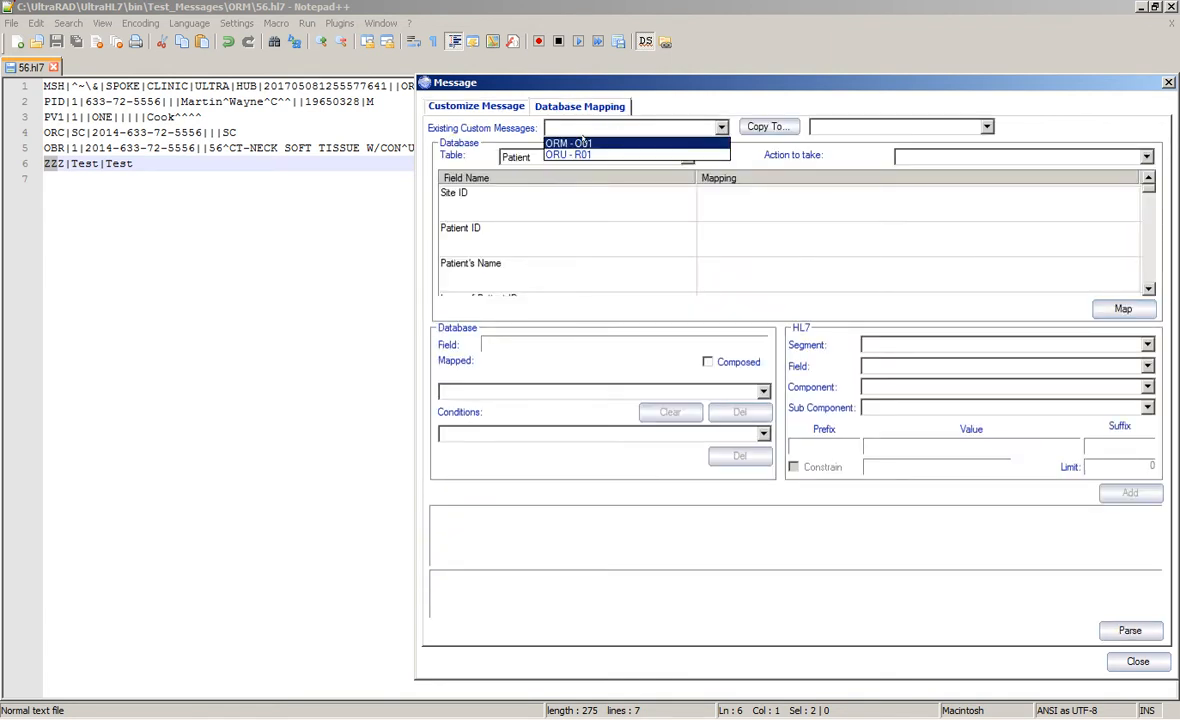
left_click(583, 139)
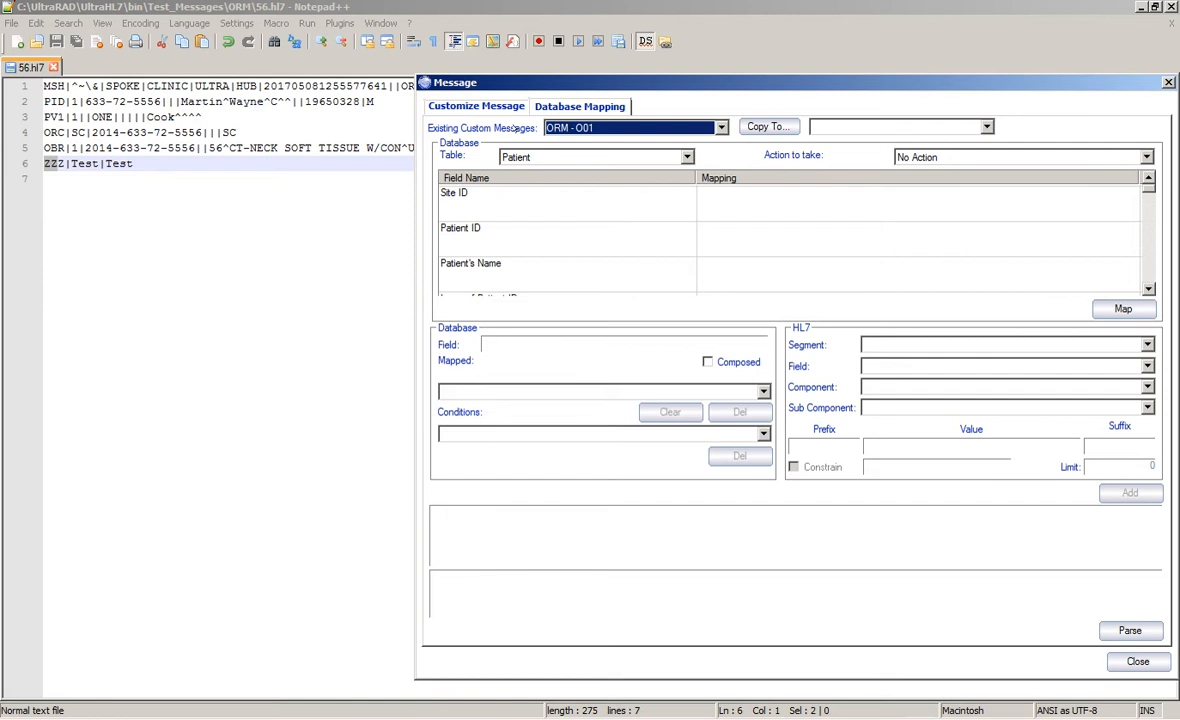
left_click(620, 155)
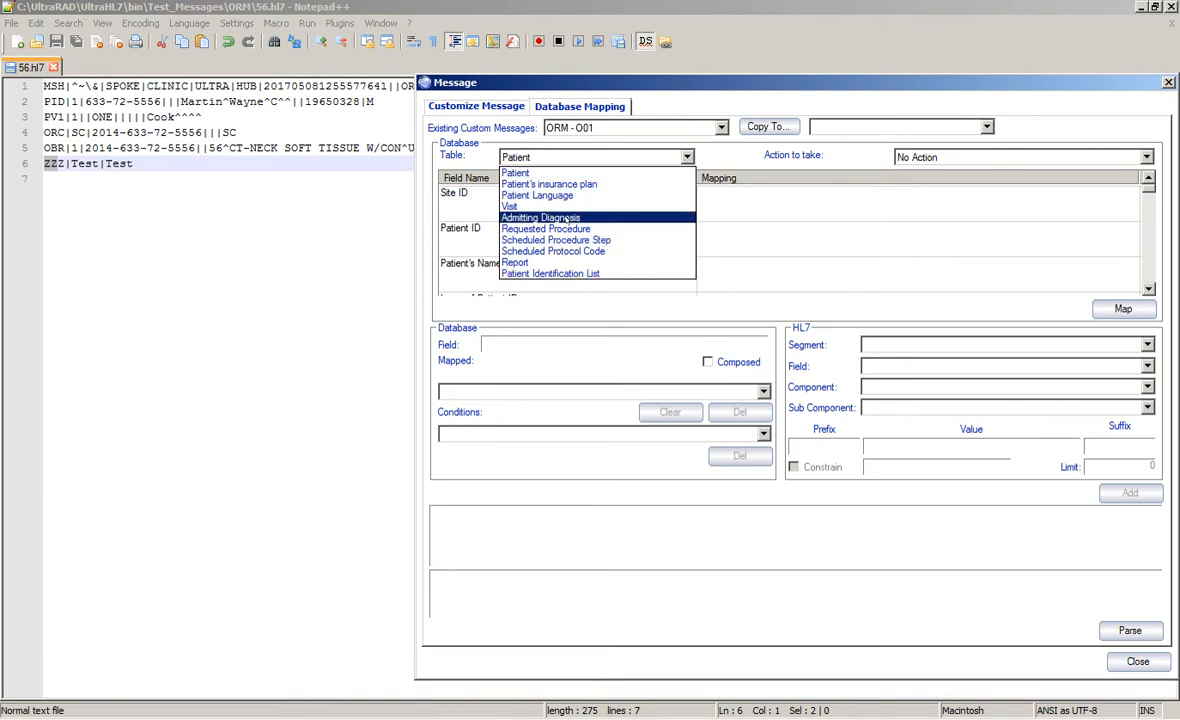
left_click(516, 173)
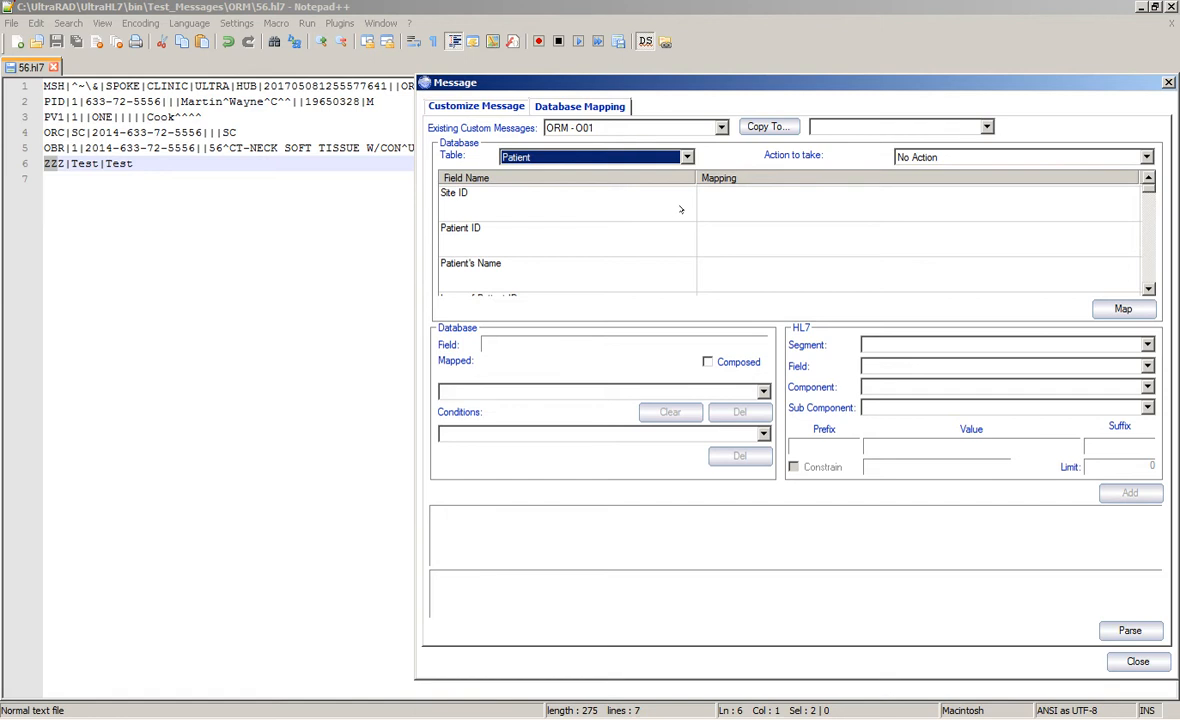
Map the Patient ID database field to Component 1 ID of Field 02 - Patient ID in the PID segment
left_click(600, 229)
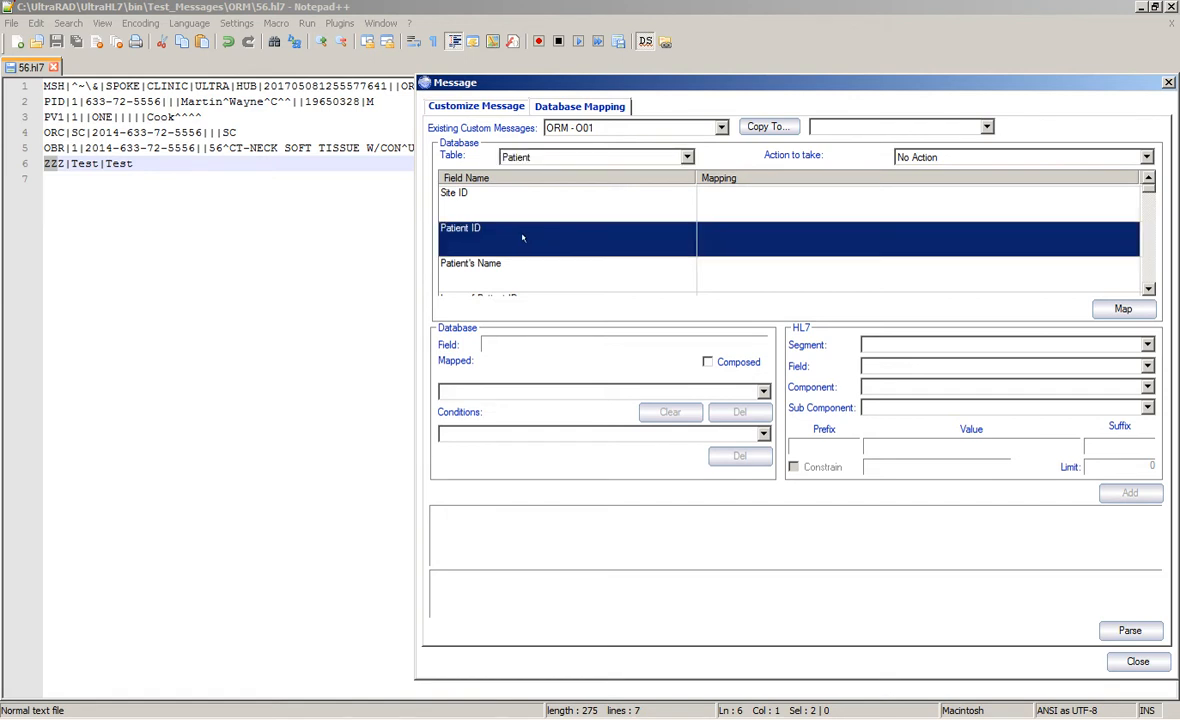
left_click(890, 344)
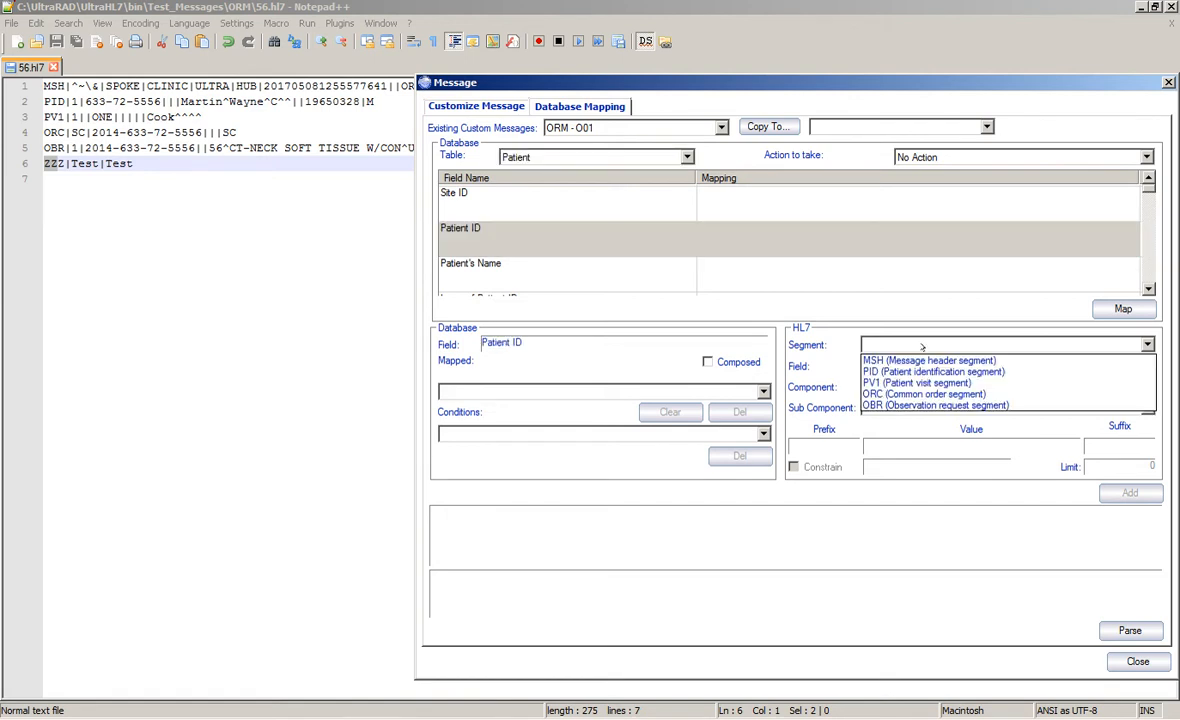
left_click(916, 371)
left_click(916, 367)
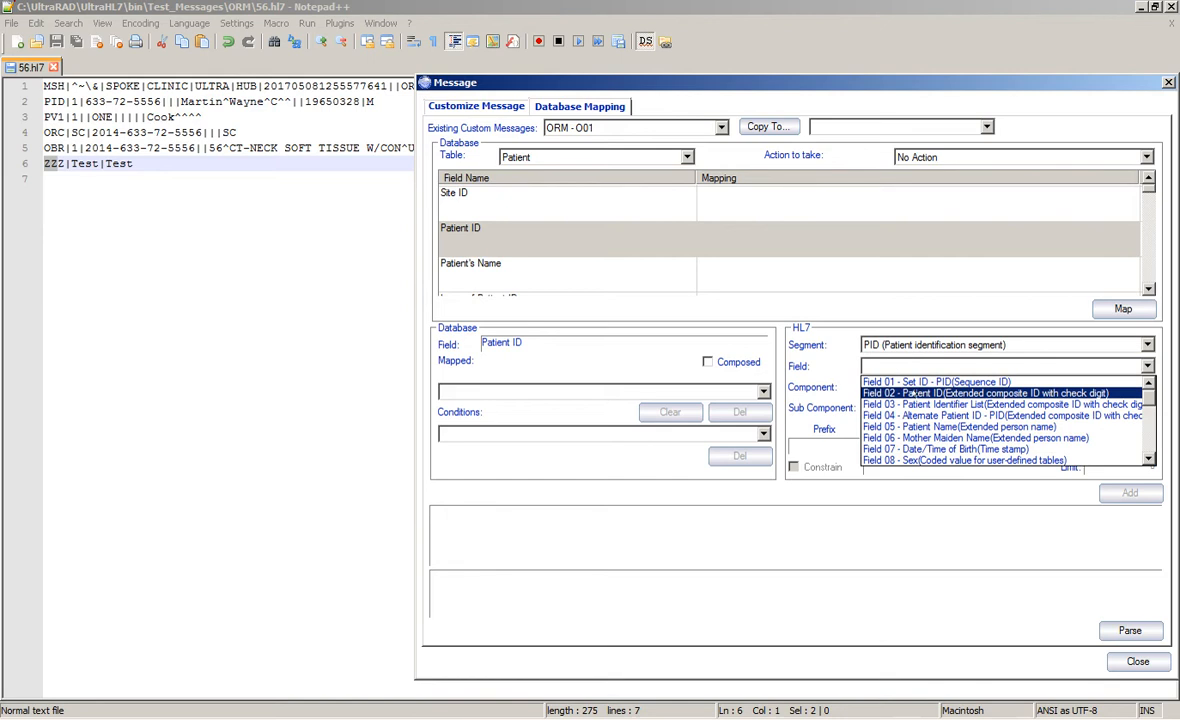
left_click(920, 393)
left_click(905, 387)
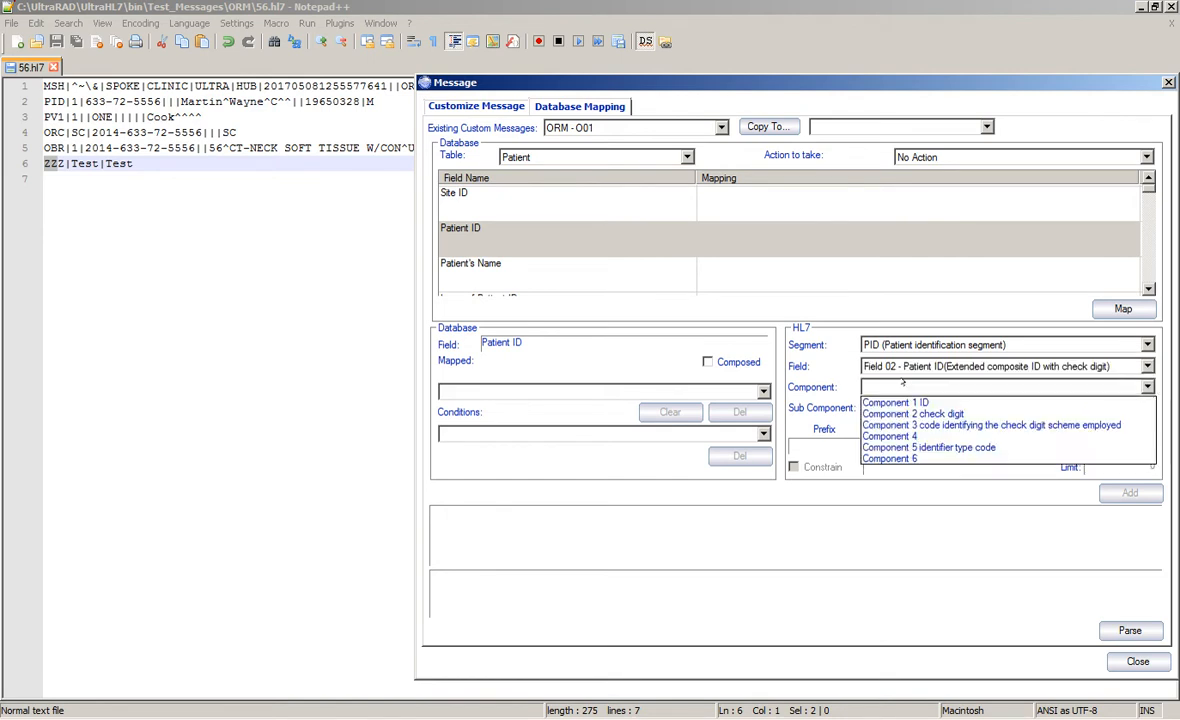
left_click(909, 402)
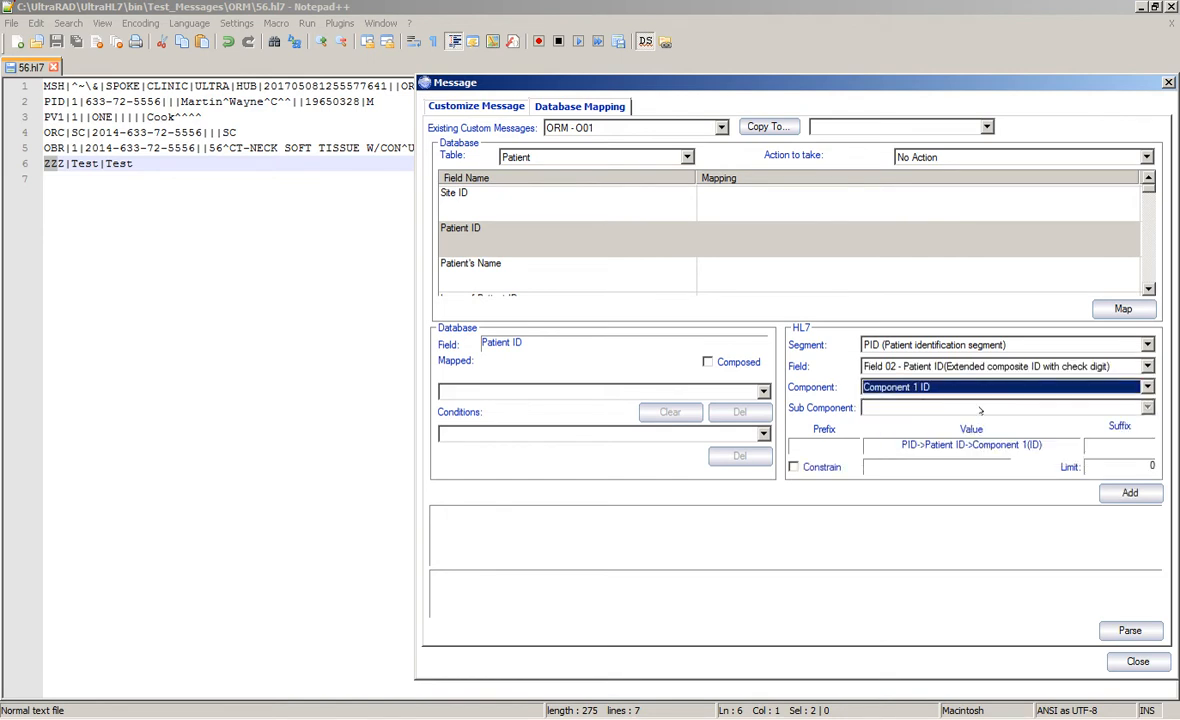
left_click(1128, 493)
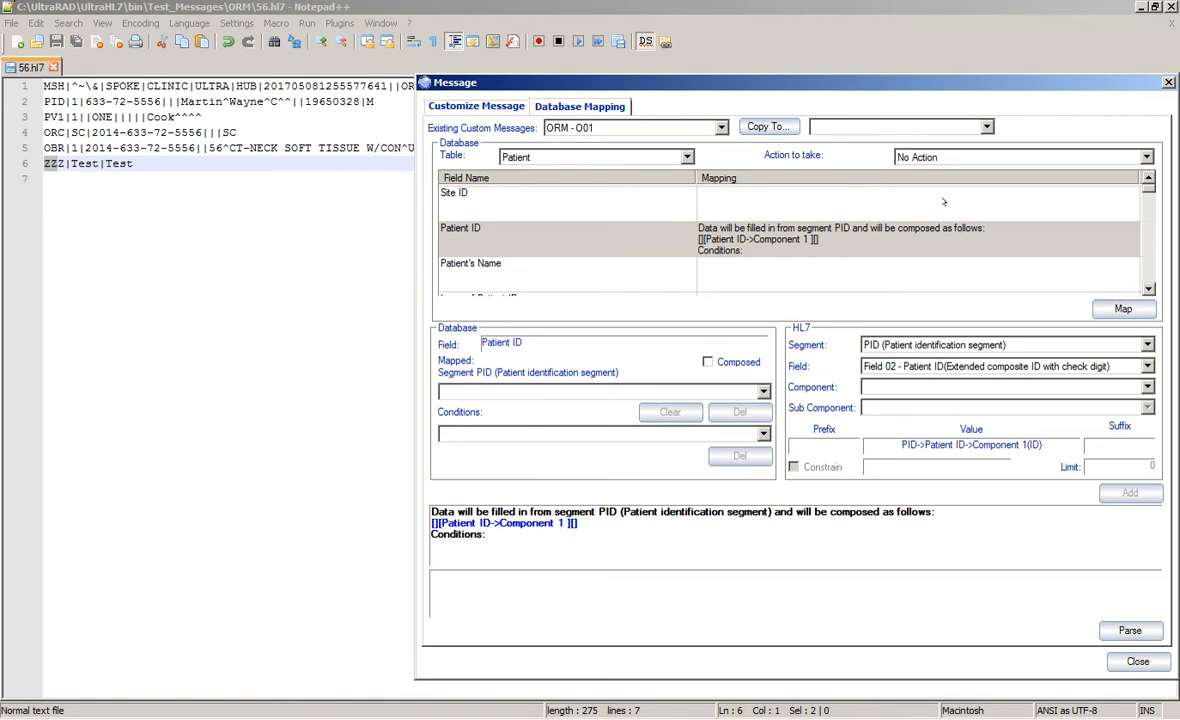
Map the Patient's Name field to PID Field 05 - Patient Name, Component 1, SubComponent 1 (family name)
left_click(740, 272)
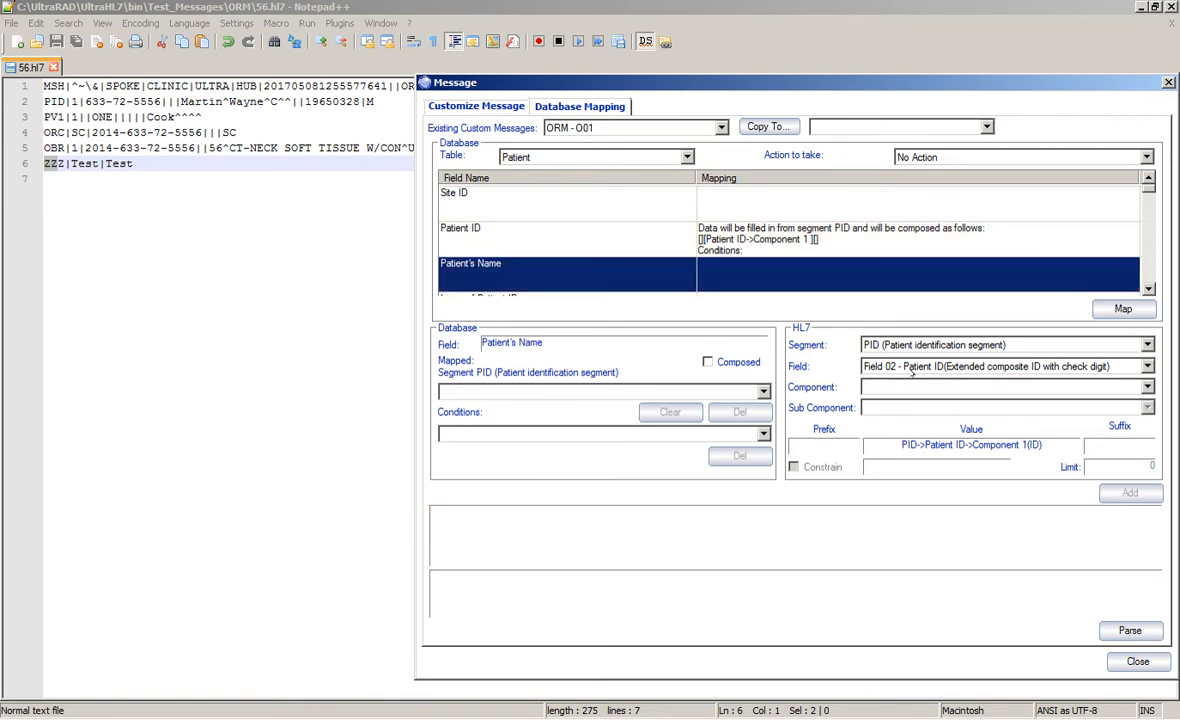
left_click(900, 366)
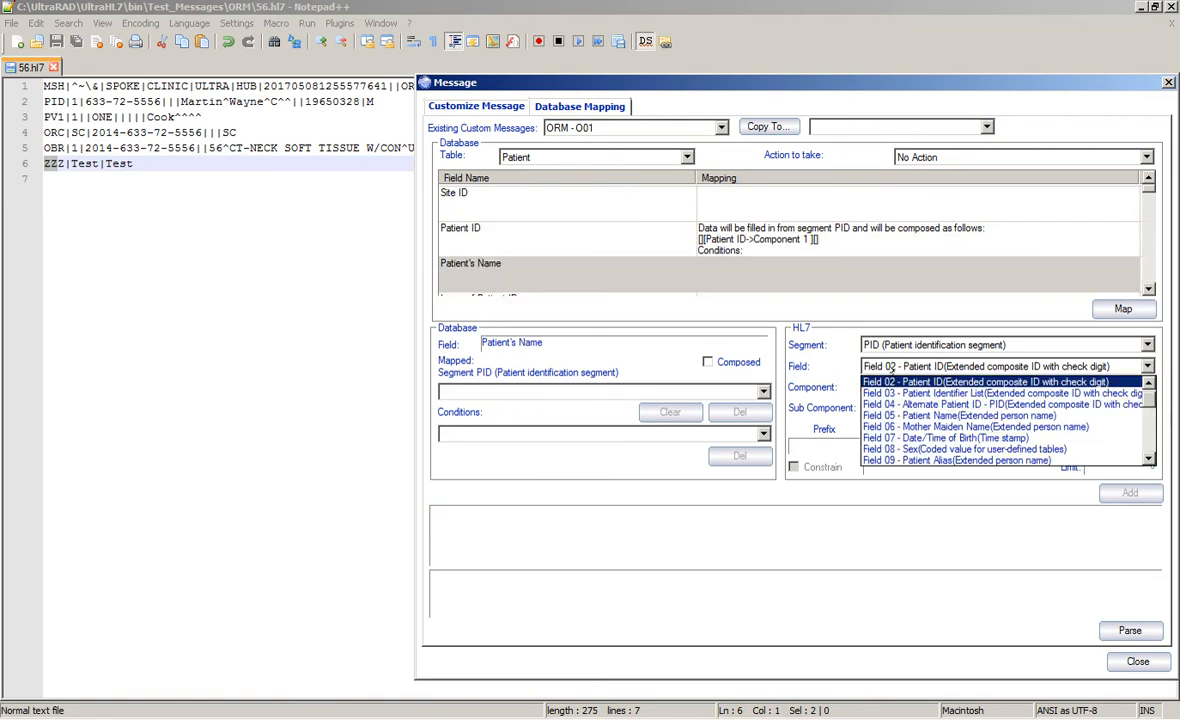
left_click(925, 415)
left_click(920, 387)
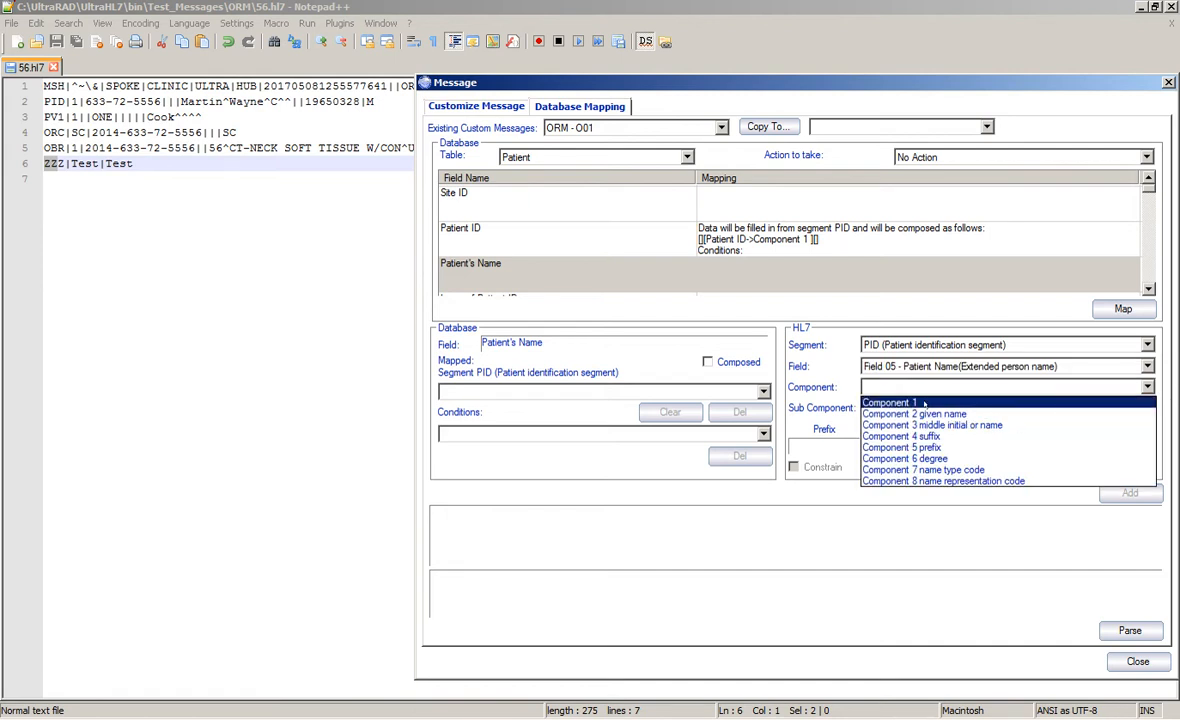
left_click(905, 402)
left_click(948, 407)
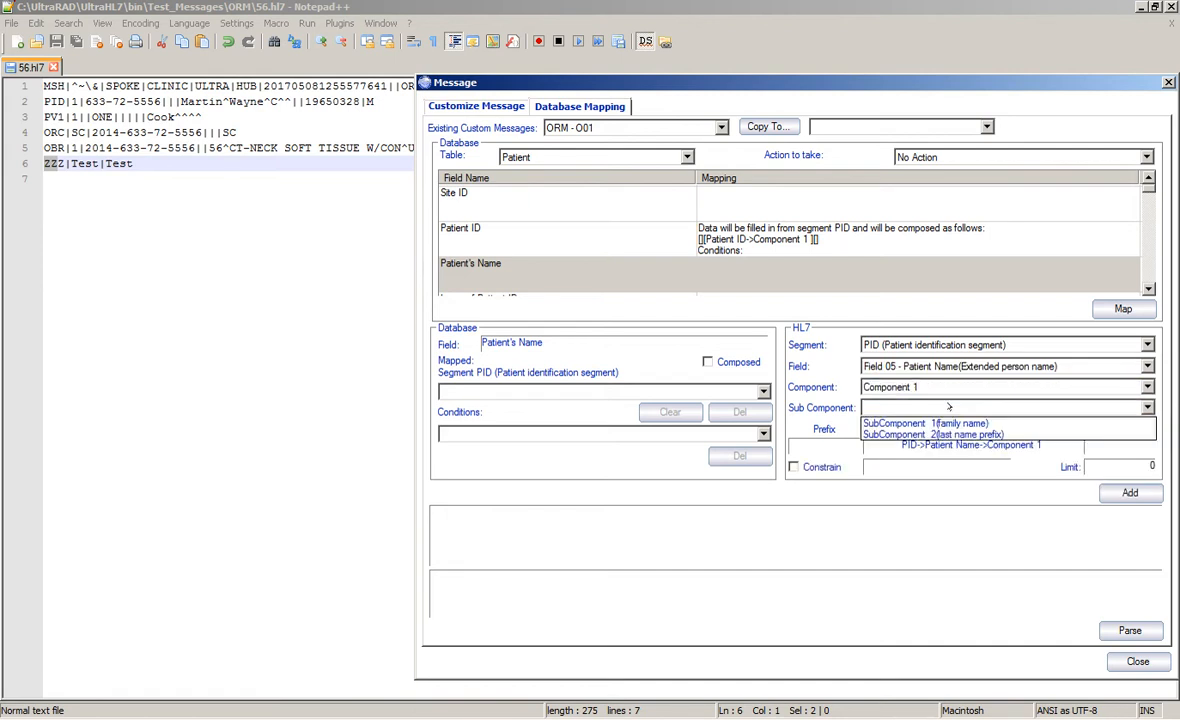
left_click(952, 421)
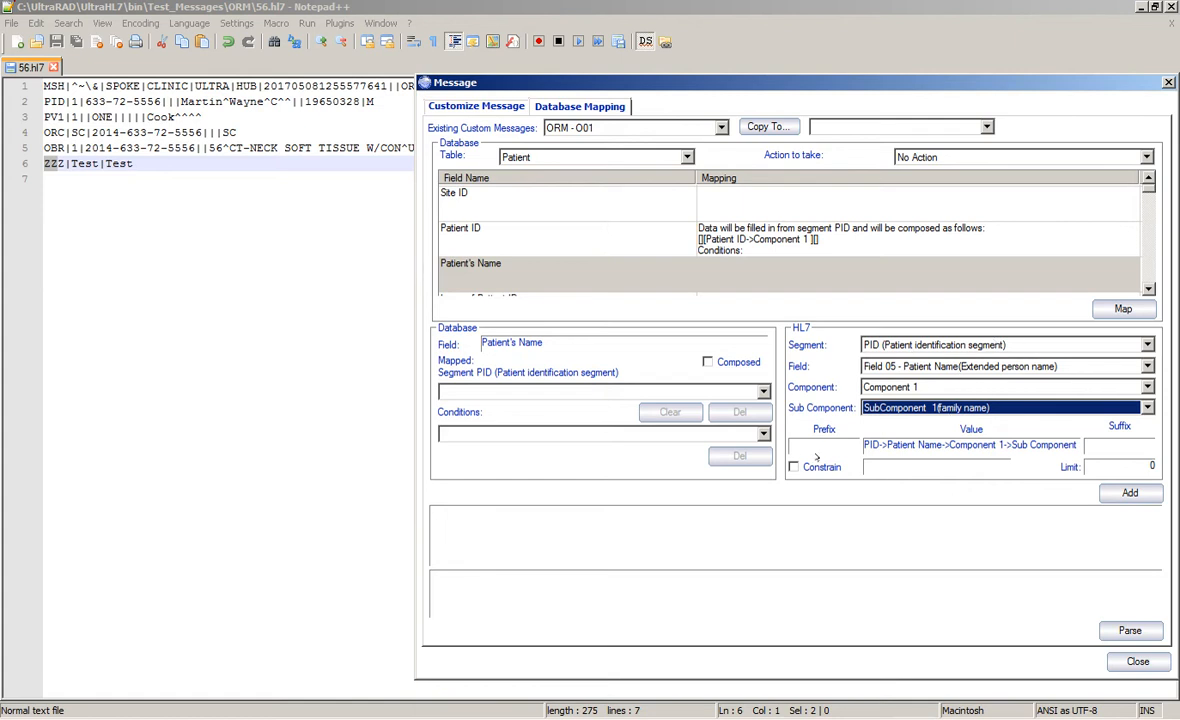
left_click(1130, 492)
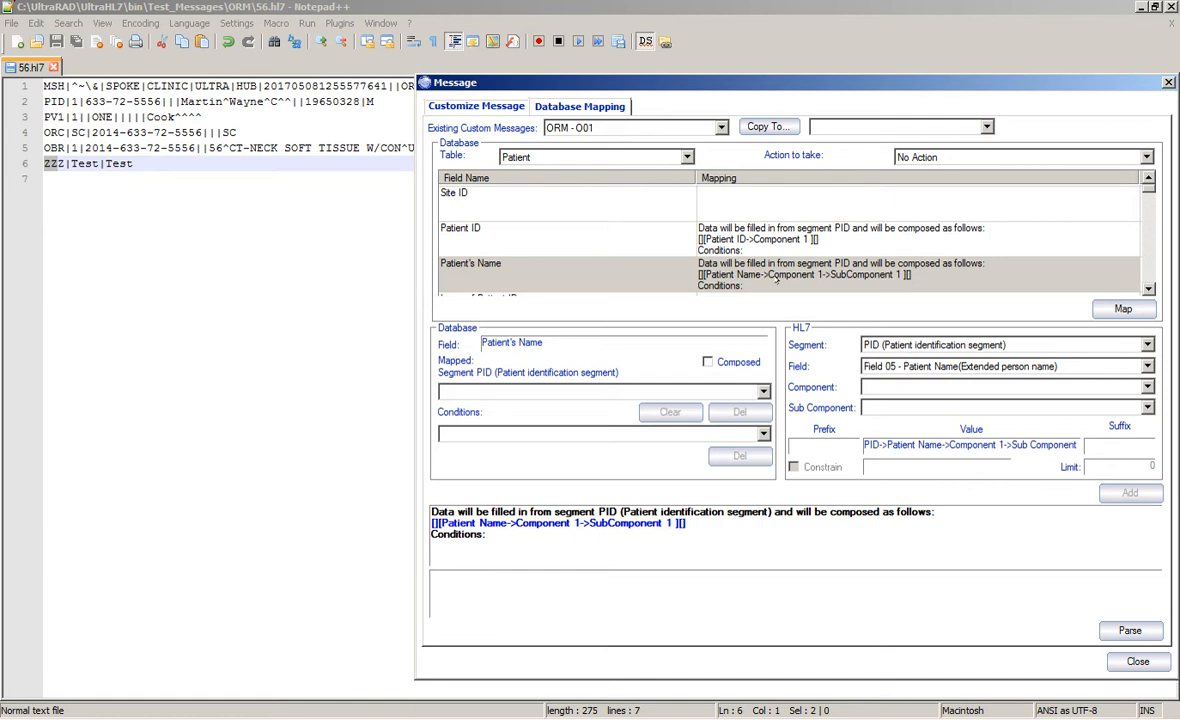
Add Component 2 given name with the prefix ^ to the Patient's Name mapping
left_click(933, 385)
left_click(959, 412)
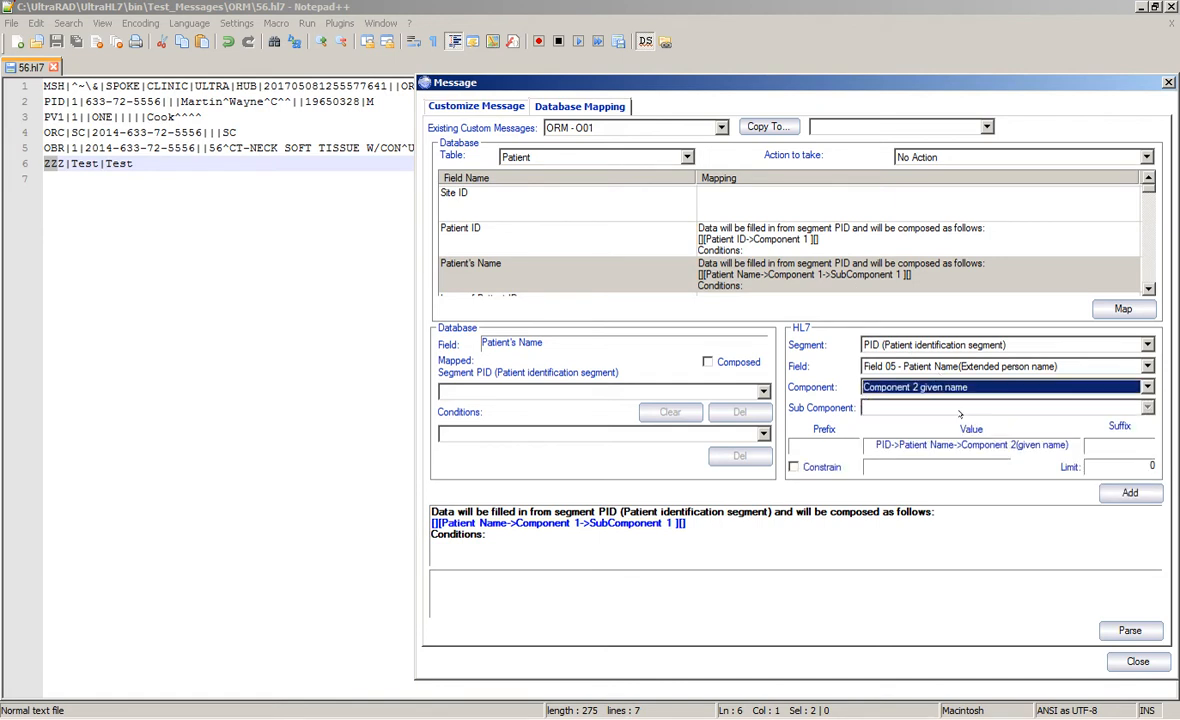
left_click(824, 445)
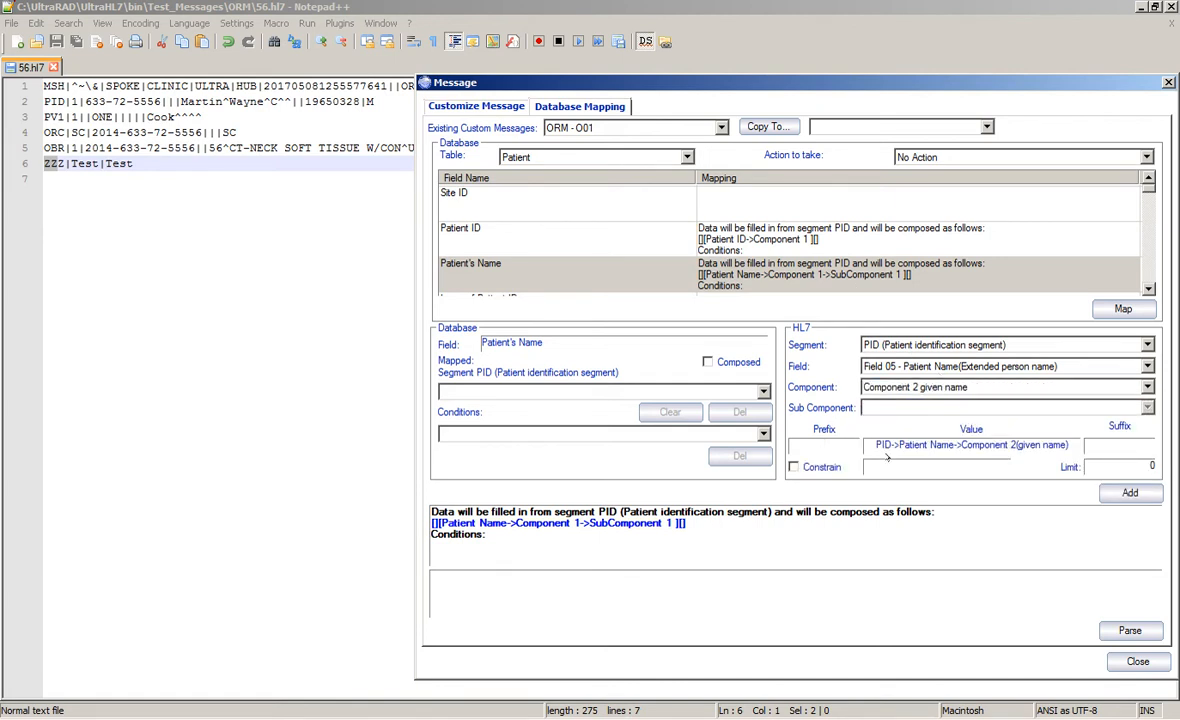
type("^")
left_click(1127, 492)
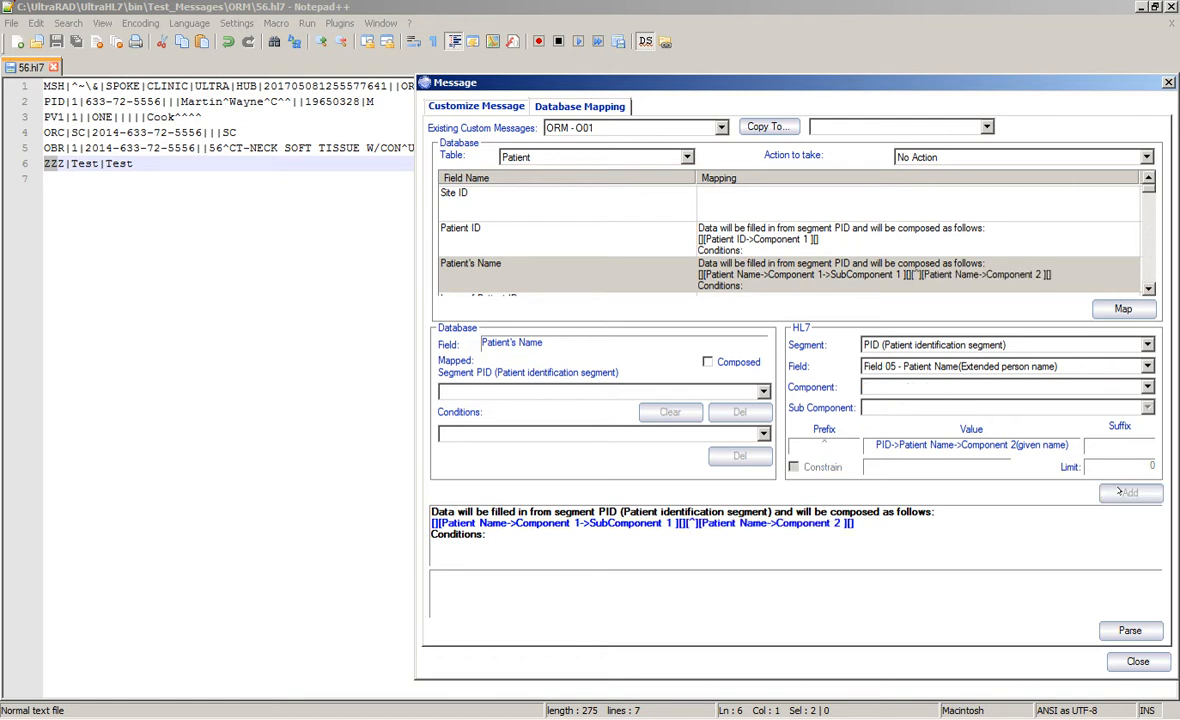
Add Component 3 middle initial or name to the Patient's Name mapping, keeping the ^ prefix
left_click(907, 282)
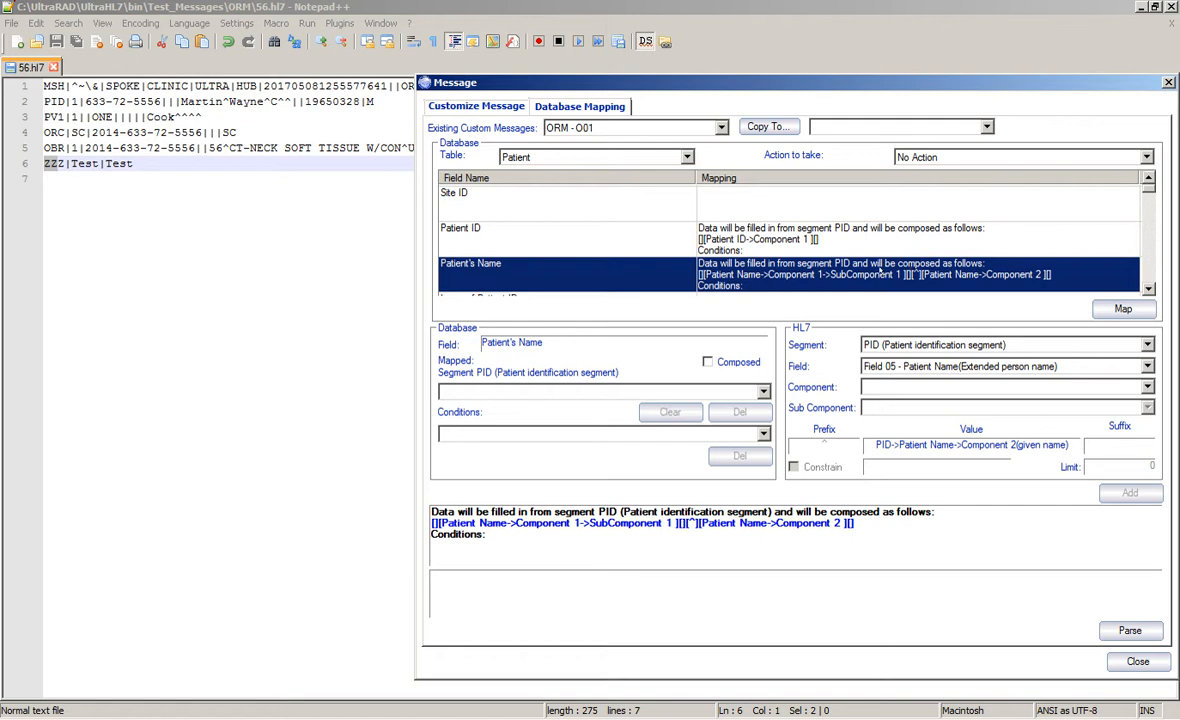
left_click(945, 387)
left_click(940, 424)
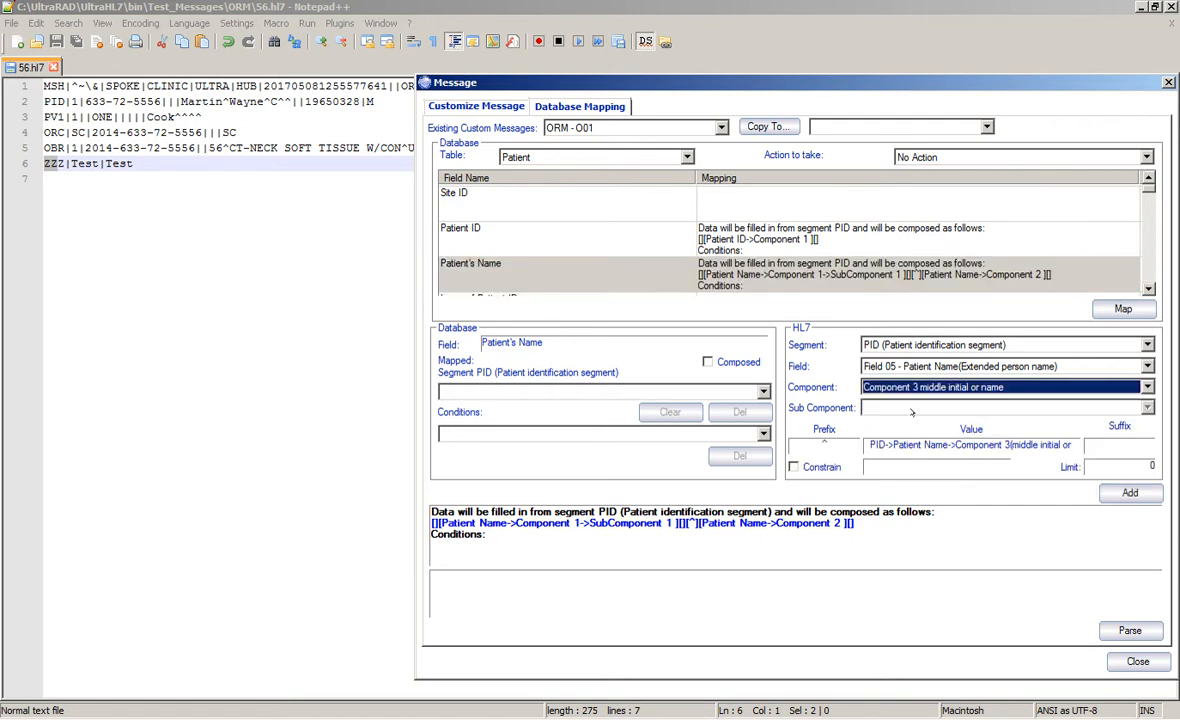
left_click(1130, 492)
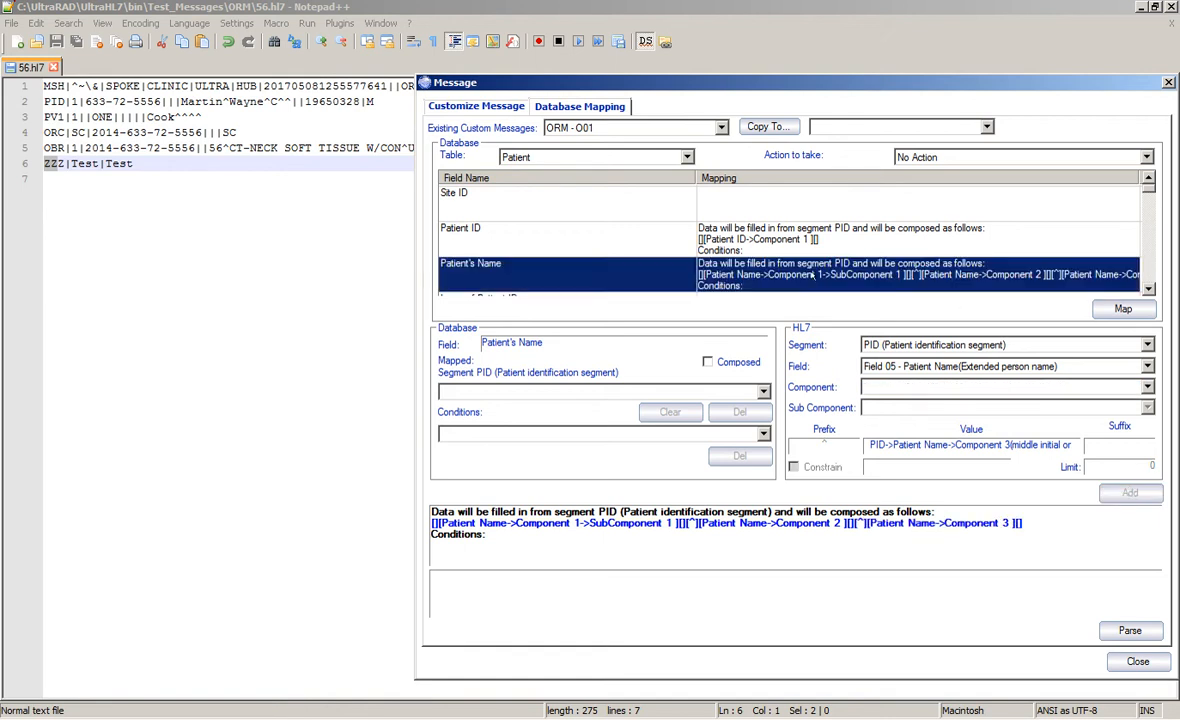
Map the Patient's Birth Date field to Component 1 Time Stamp of PID Field 07 - Date/Time of Birth, with the ^ prefix removed
left_click(752, 262)
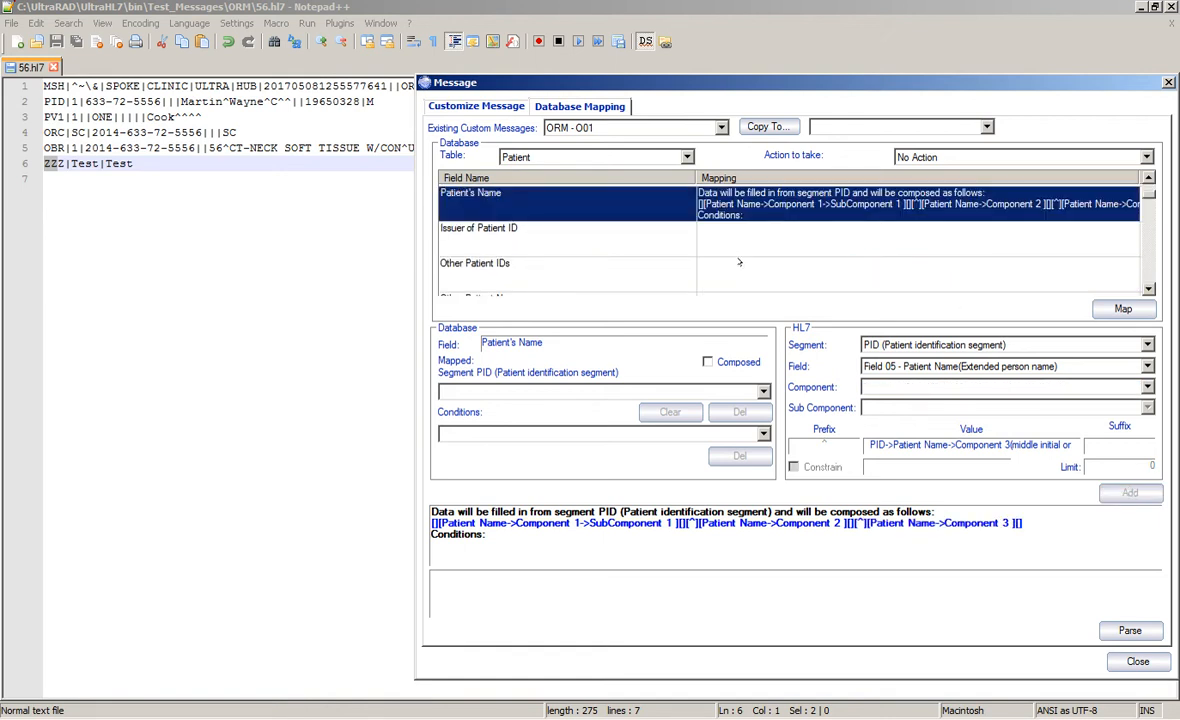
scroll(743, 250, "down", 1)
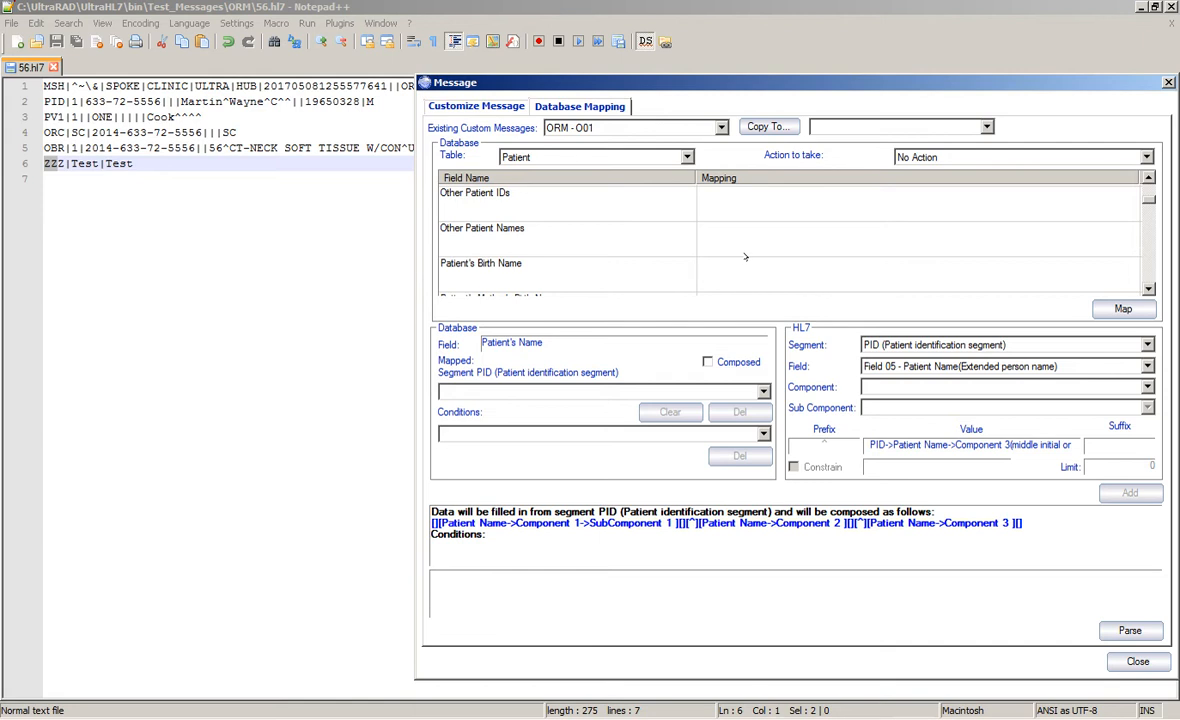
scroll(743, 262, "down", 1)
scroll(742, 253, "down", 1)
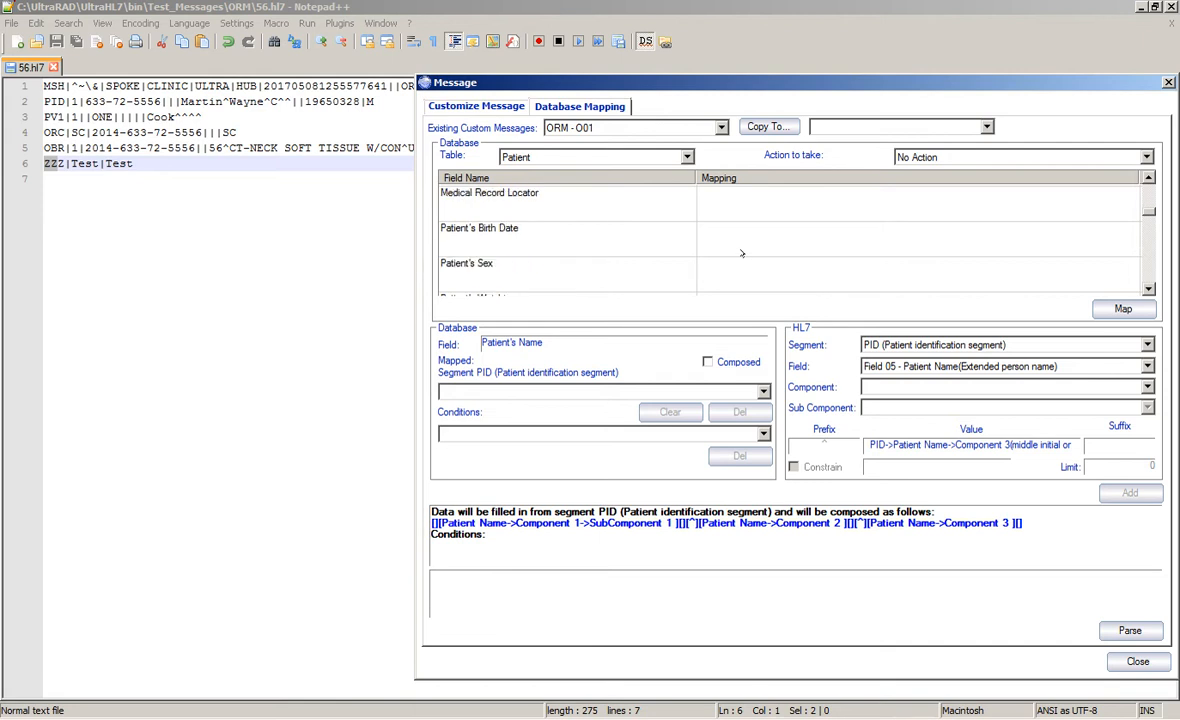
left_click(678, 258)
left_click(733, 230)
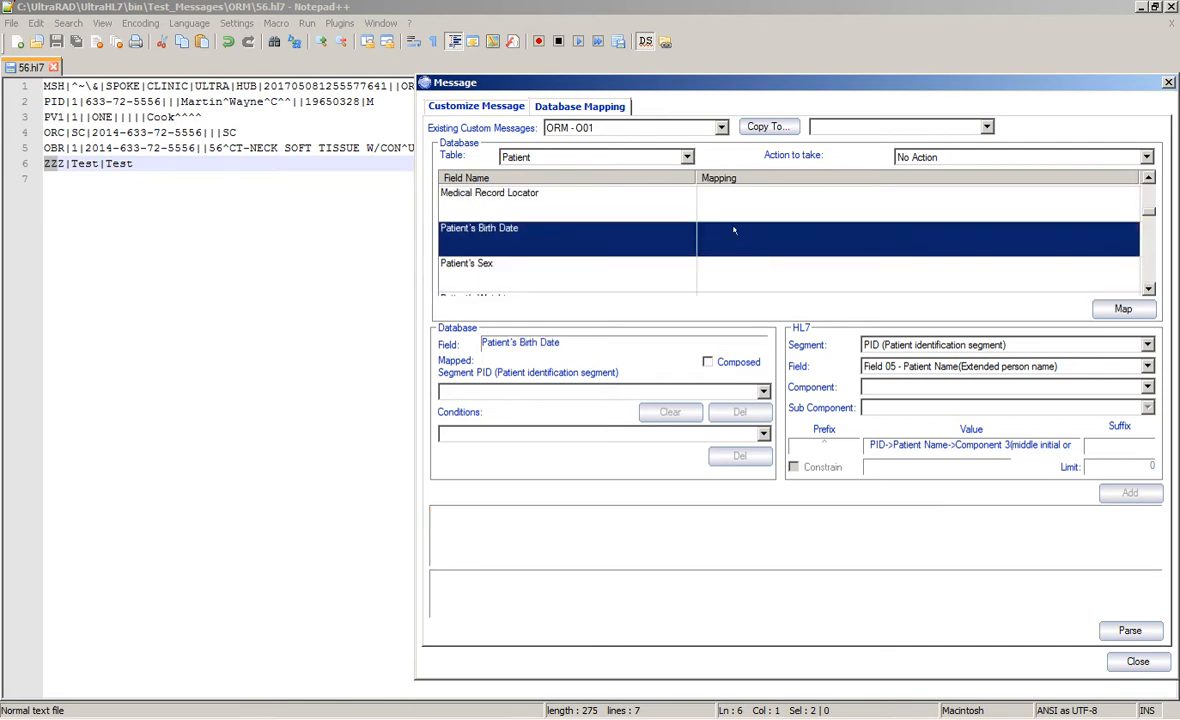
left_click(936, 390)
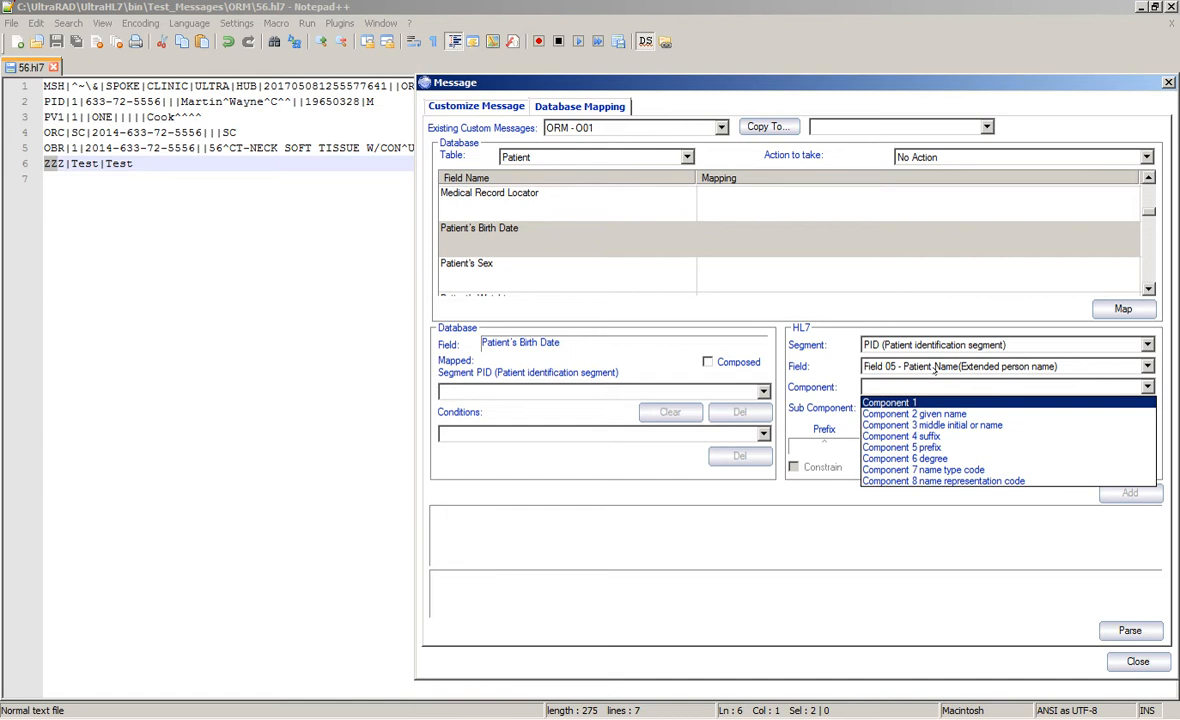
left_click(900, 402)
left_click(938, 366)
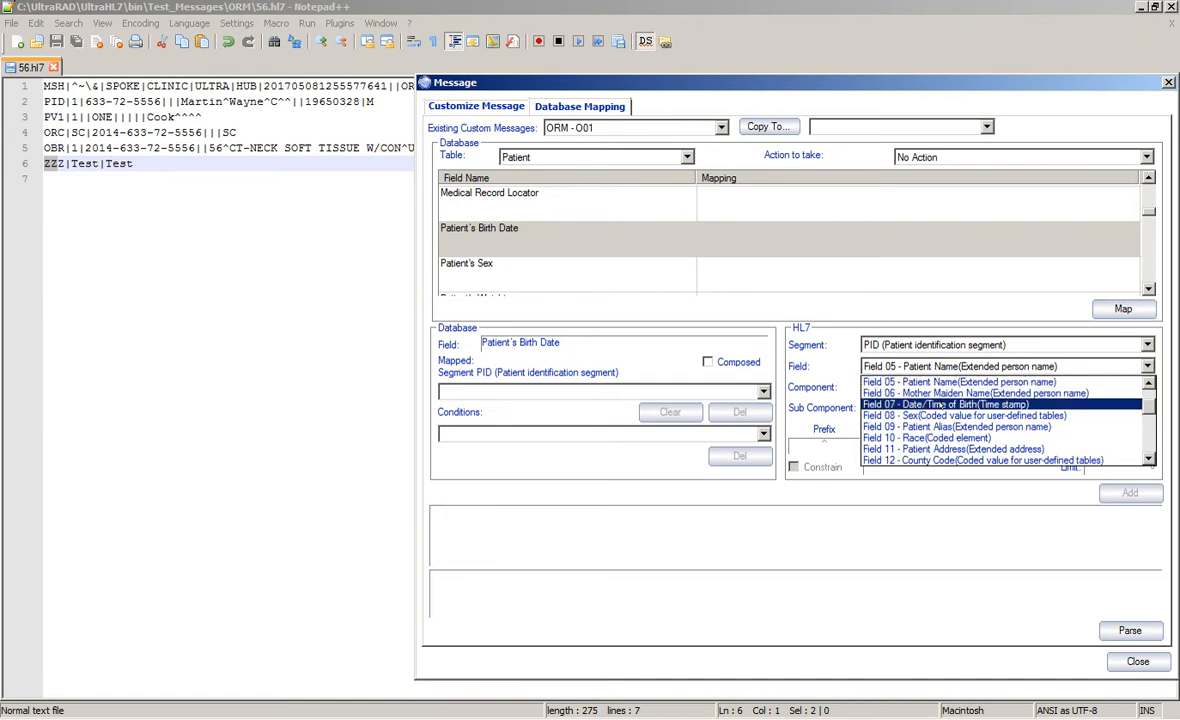
left_click(936, 403)
left_click(936, 389)
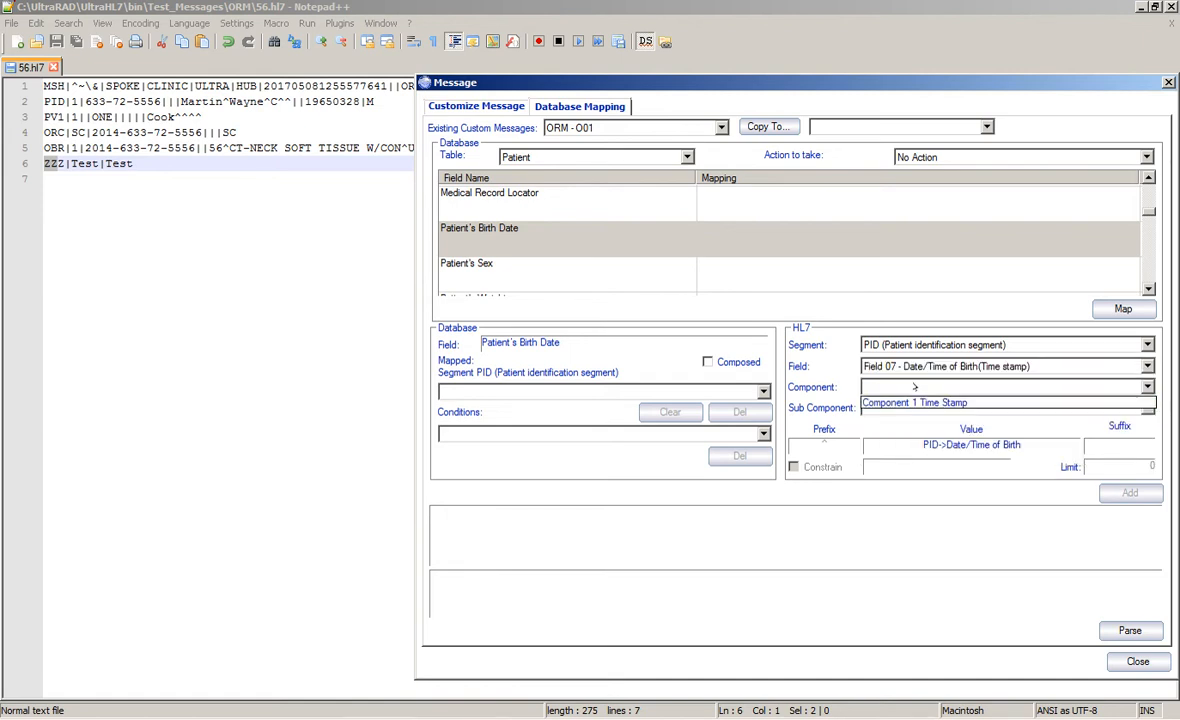
left_click(936, 401)
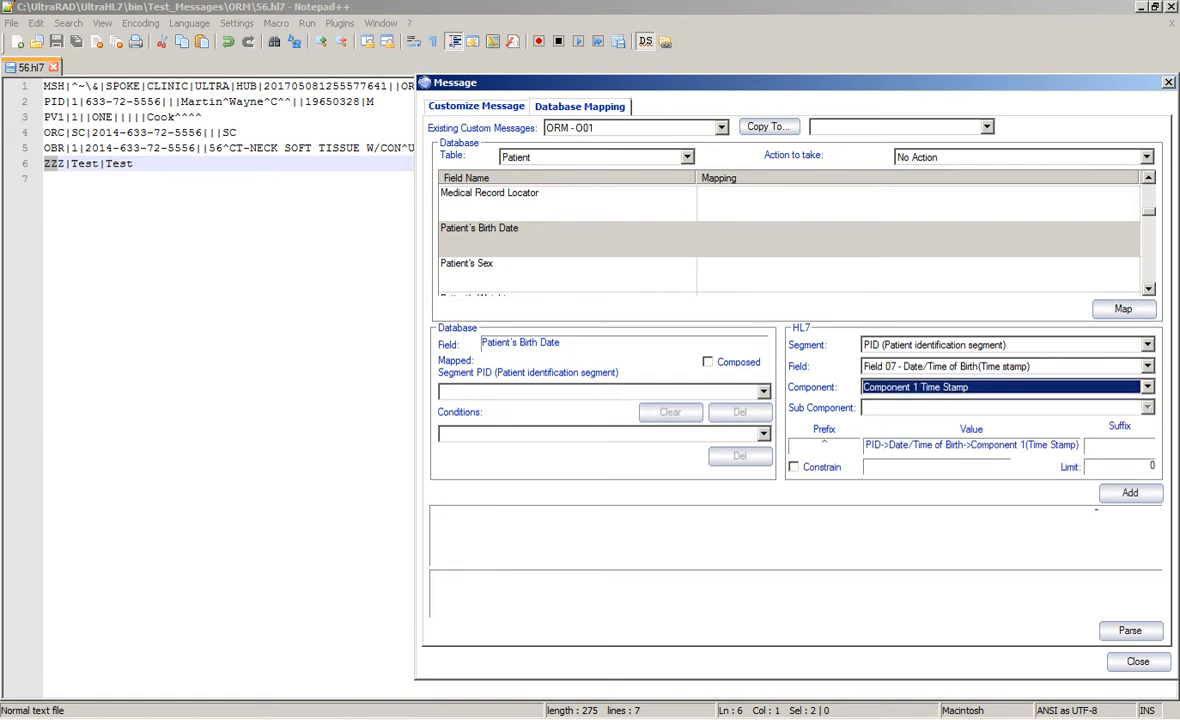
left_click(824, 444)
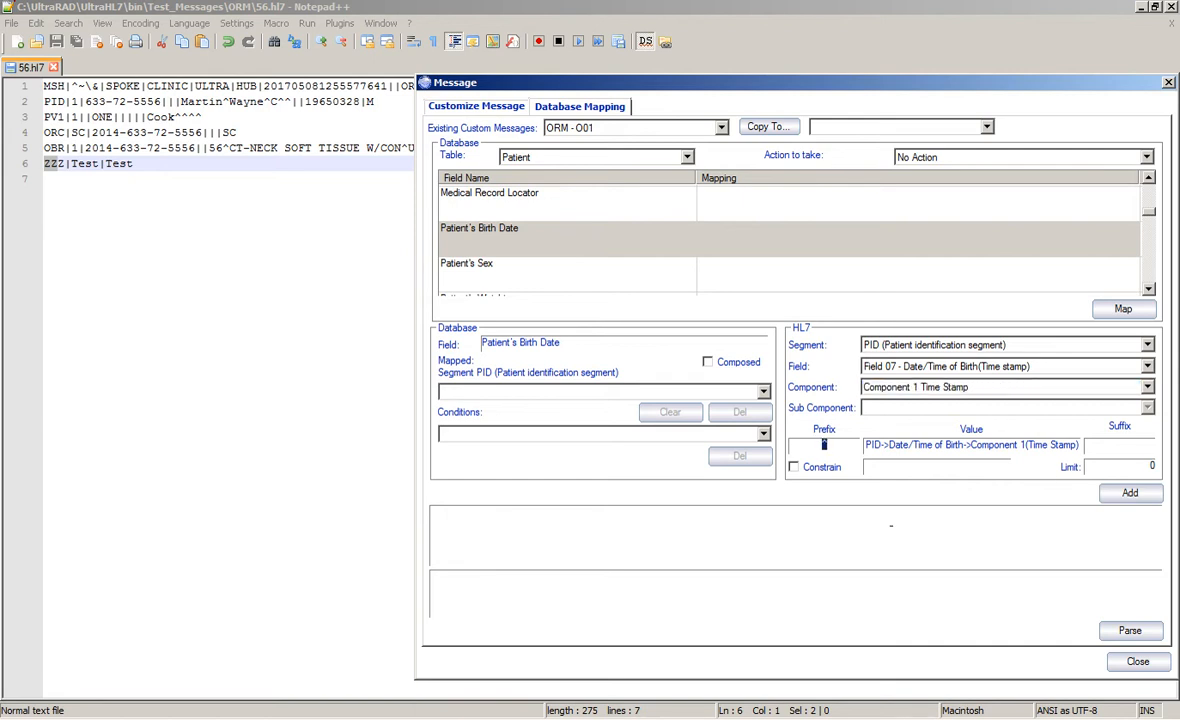
left_click(1129, 492)
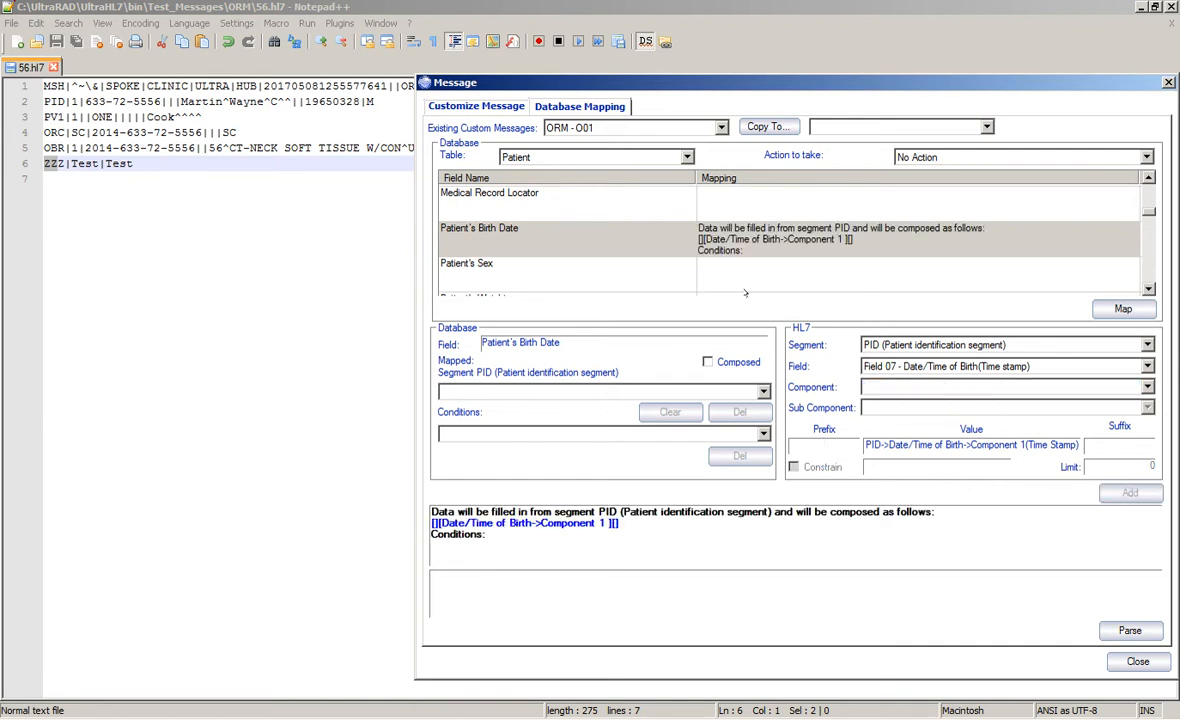
Map the Patient's Sex field to Component 1 Coded value for user-defined tables of PID Field 08 - Sex
left_click(660, 266)
left_click(891, 386)
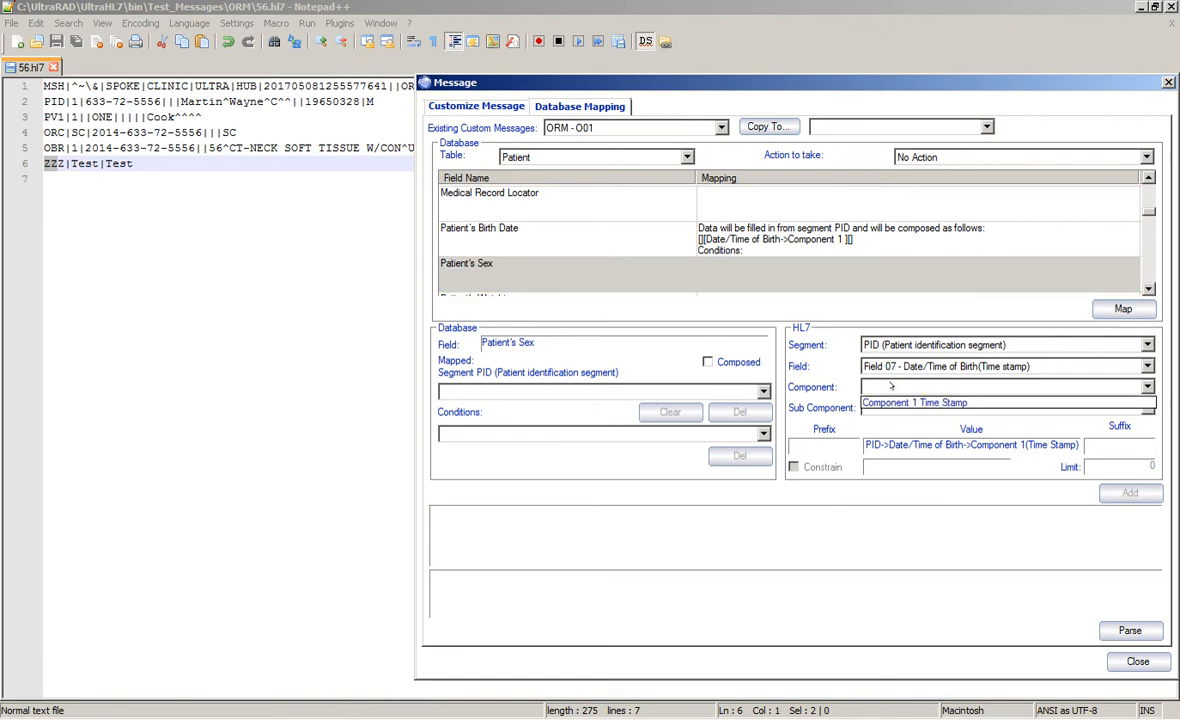
left_click(880, 366)
left_click(929, 390)
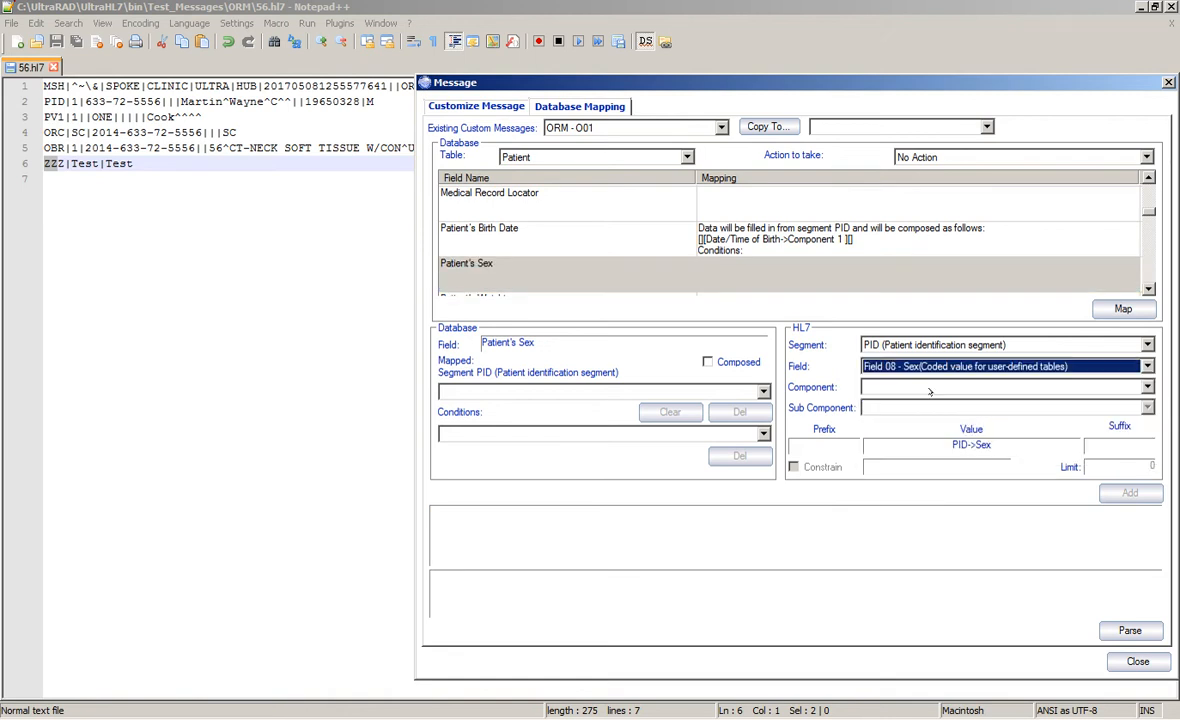
left_click(929, 388)
left_click(960, 407)
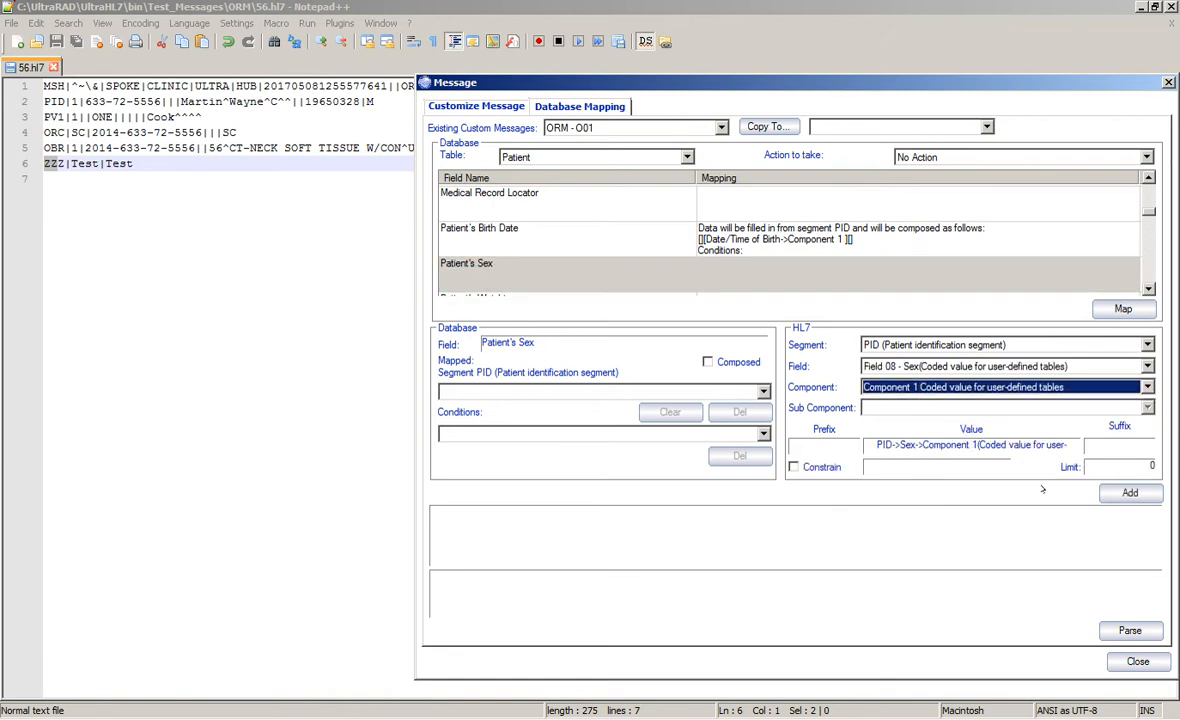
left_click(1126, 490)
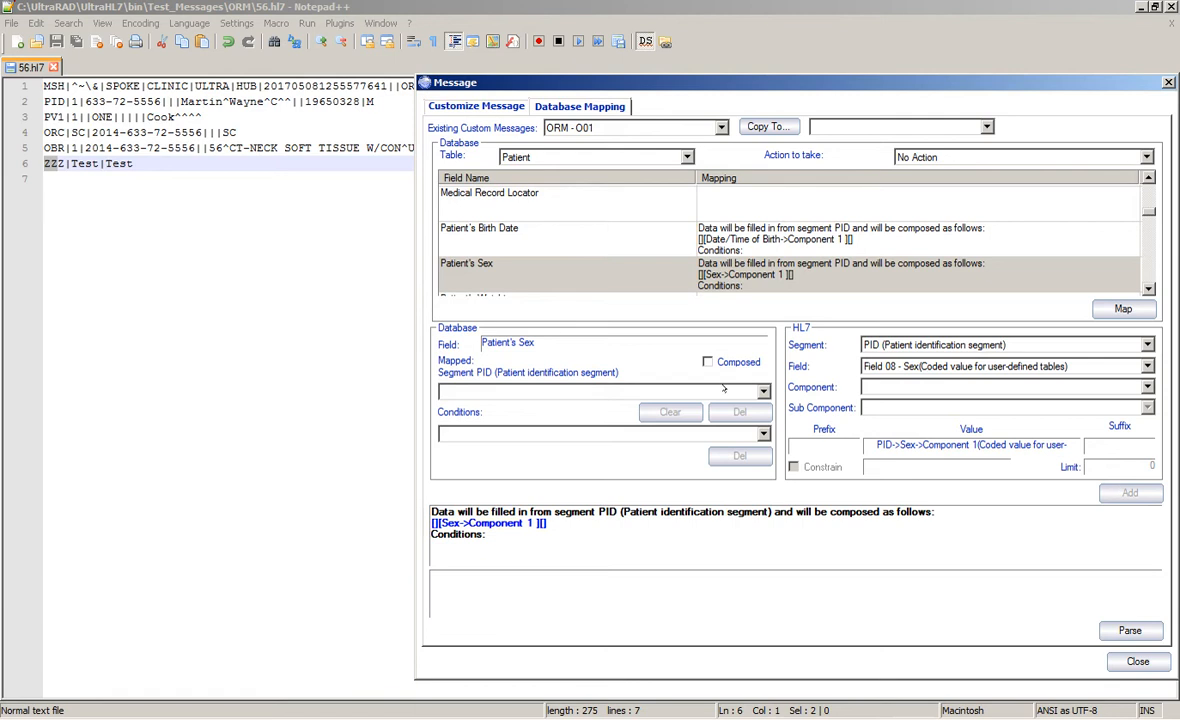
Review the Patient table's mappings, examining the mapped components that make up the Patient's Name field
left_click(712, 220)
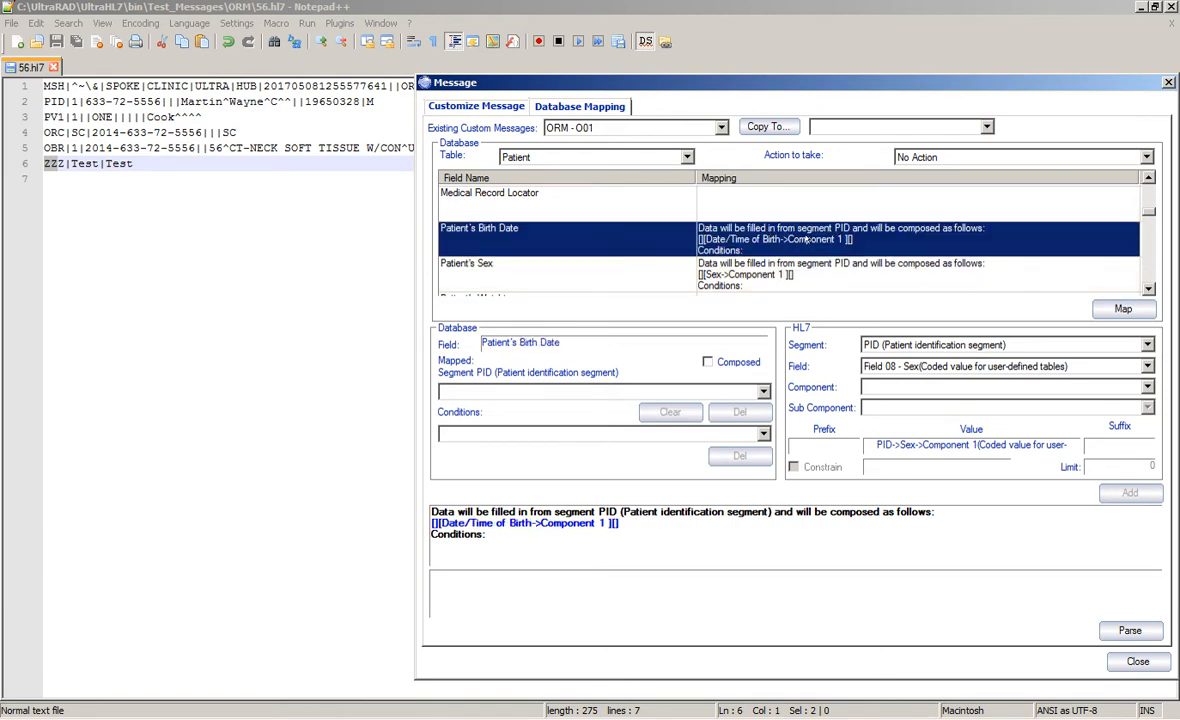
scroll(807, 239, "up", 2)
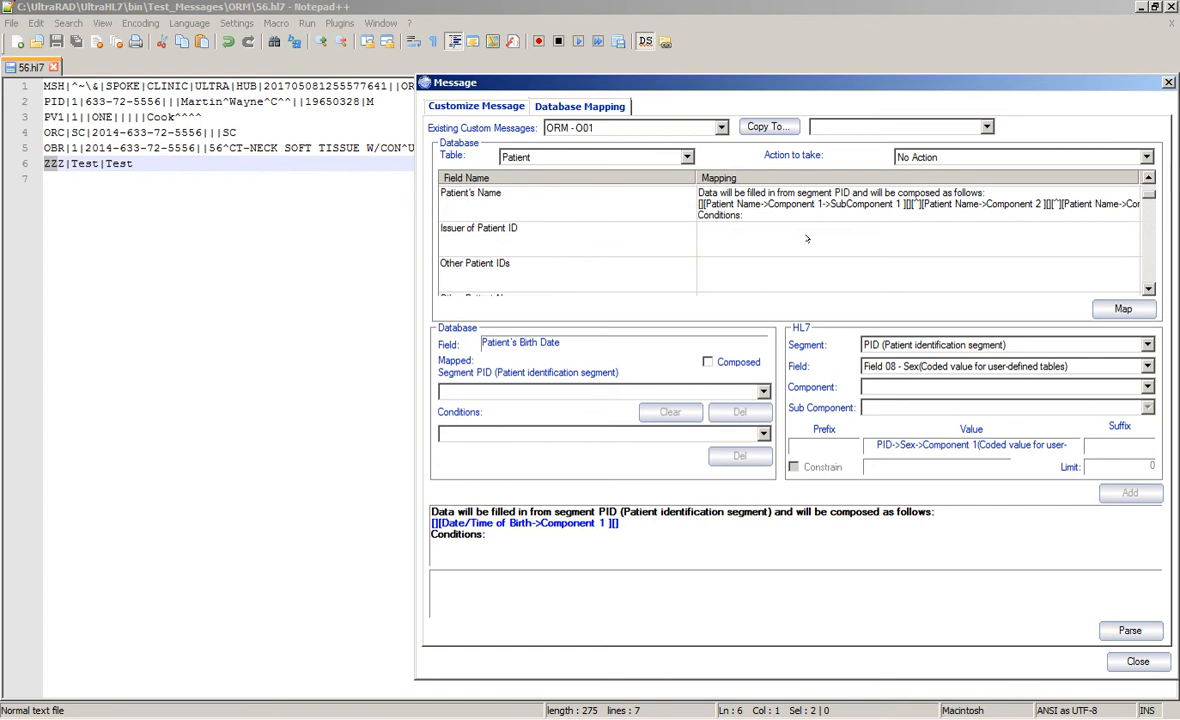
scroll(807, 239, "down", 2)
scroll(807, 239, "up", 2)
left_click(815, 203)
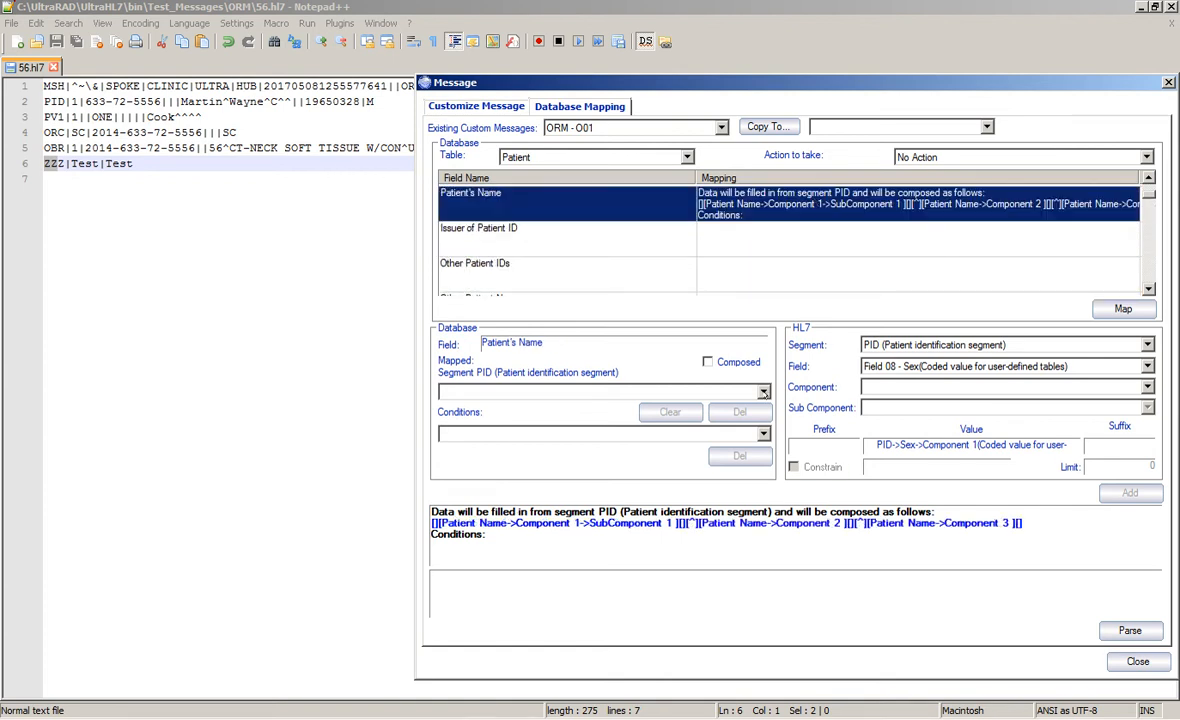
left_click(763, 392)
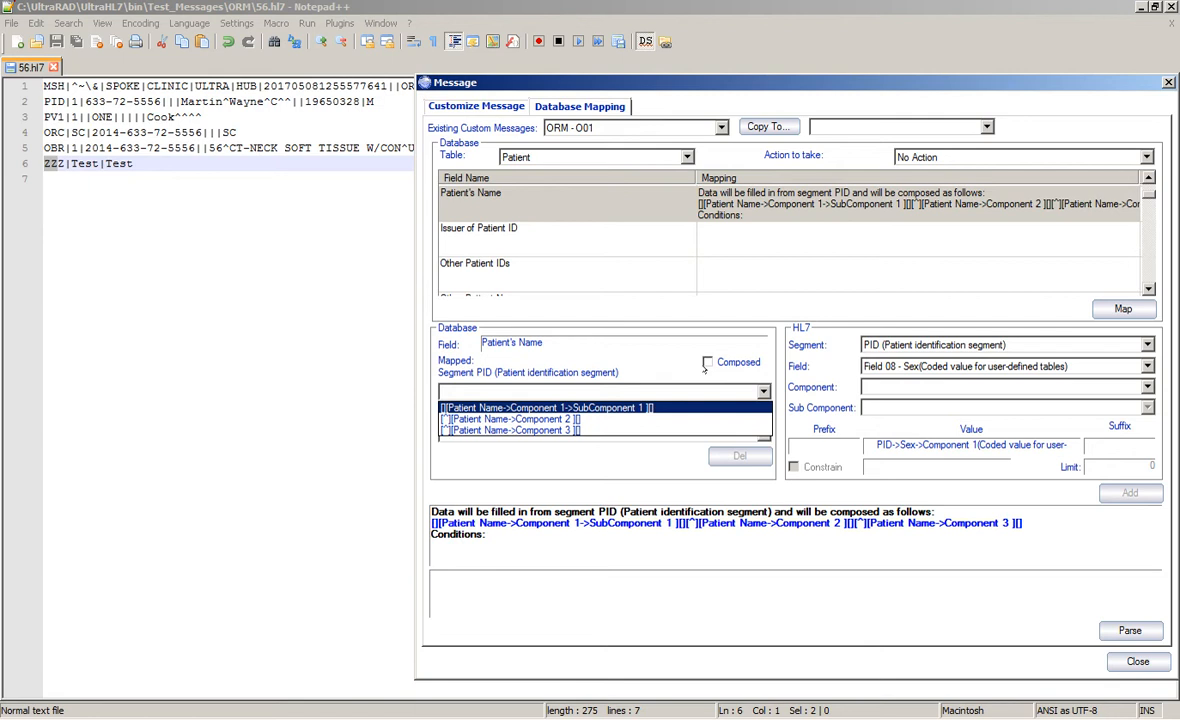
left_click(576, 430)
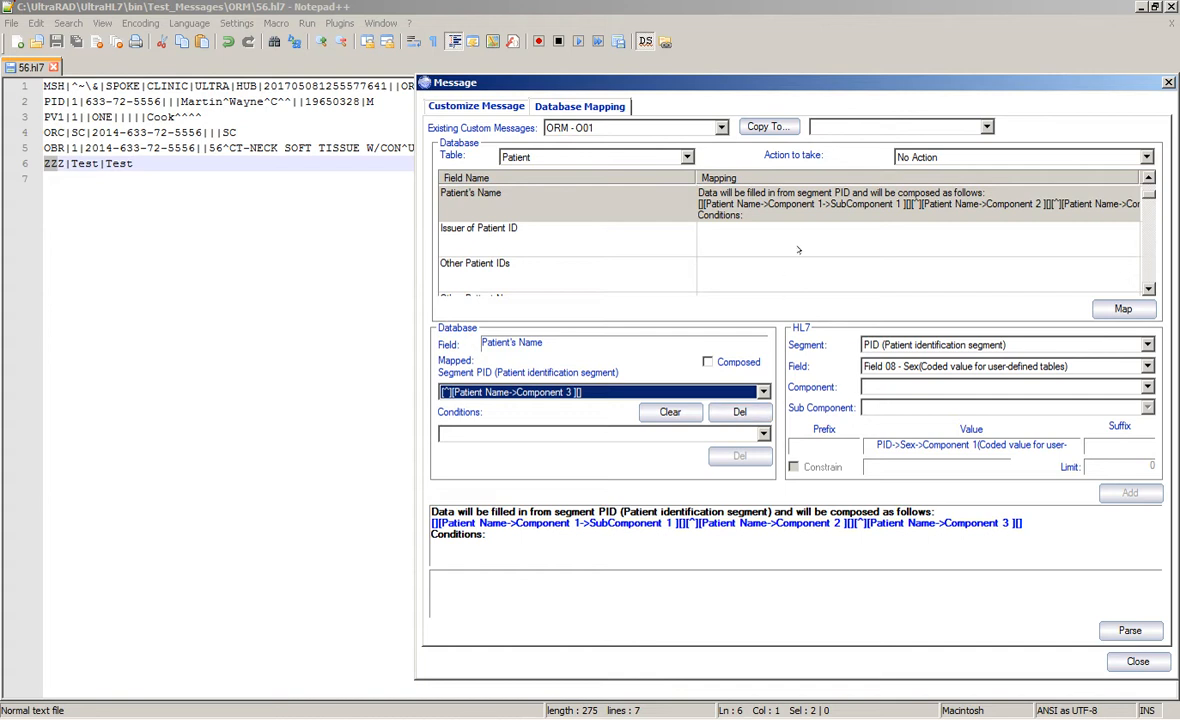
left_click(685, 393)
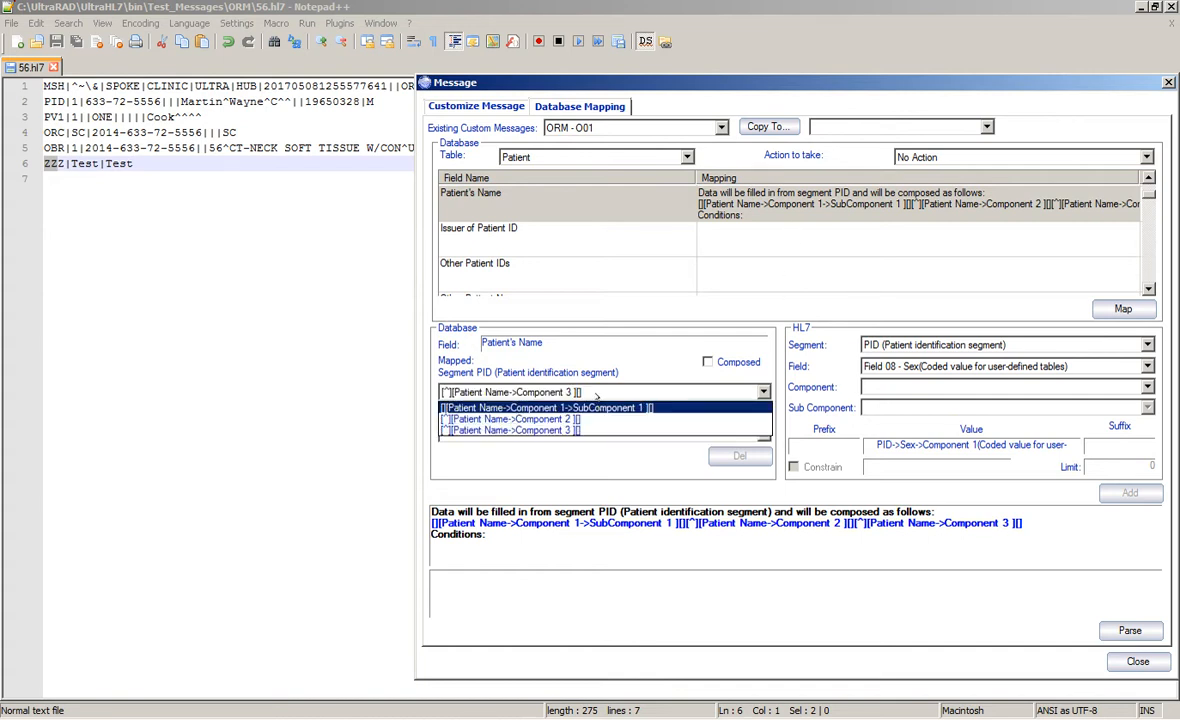
left_click(763, 238)
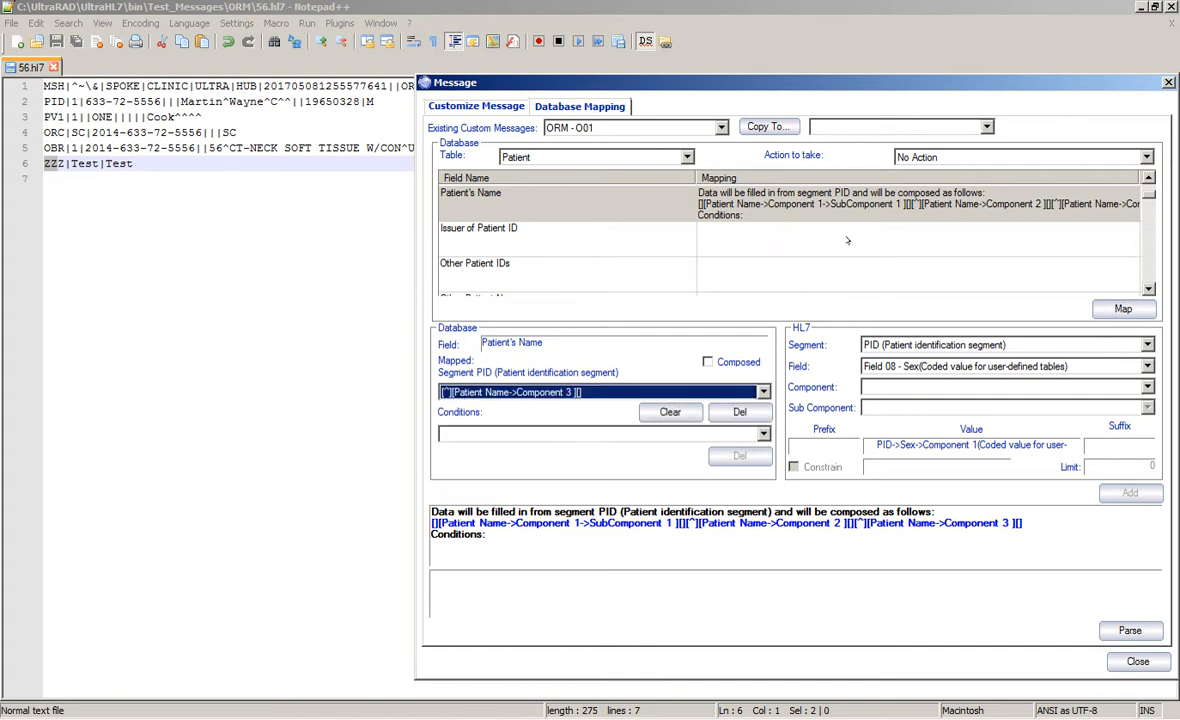
left_click(781, 225)
left_click(811, 198)
scroll(880, 247, "up", 1)
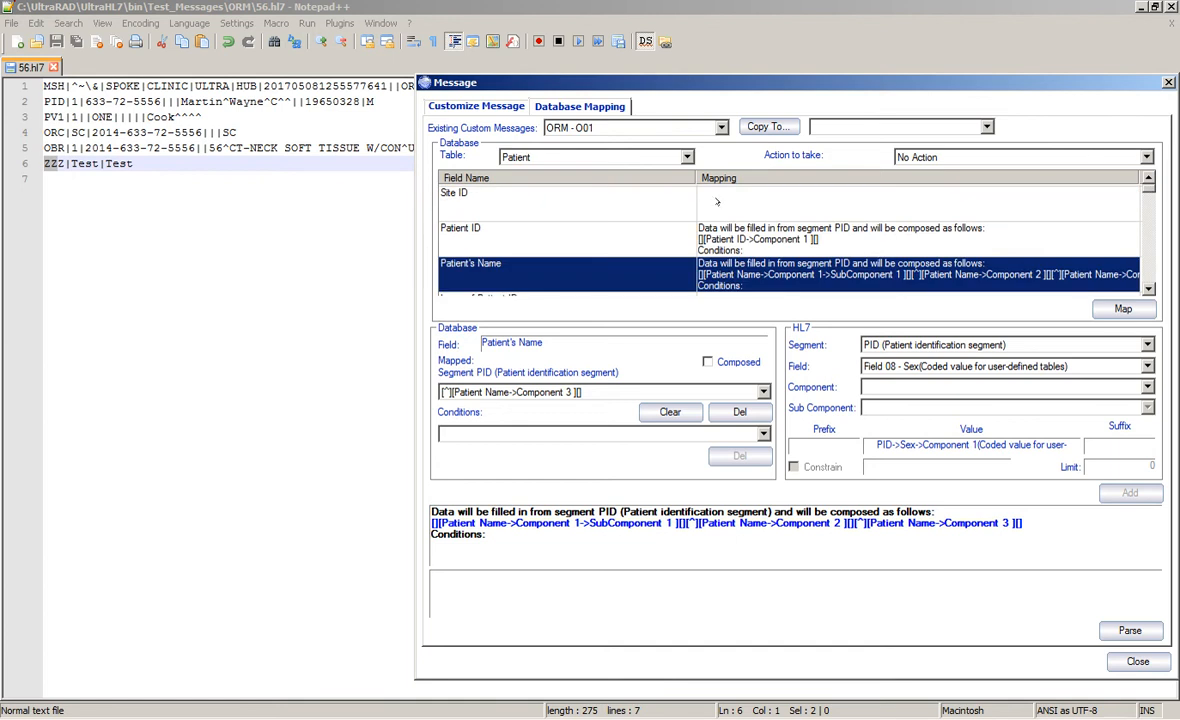
Set the Patient table's action to Check / Insert if not found
left_click(967, 157)
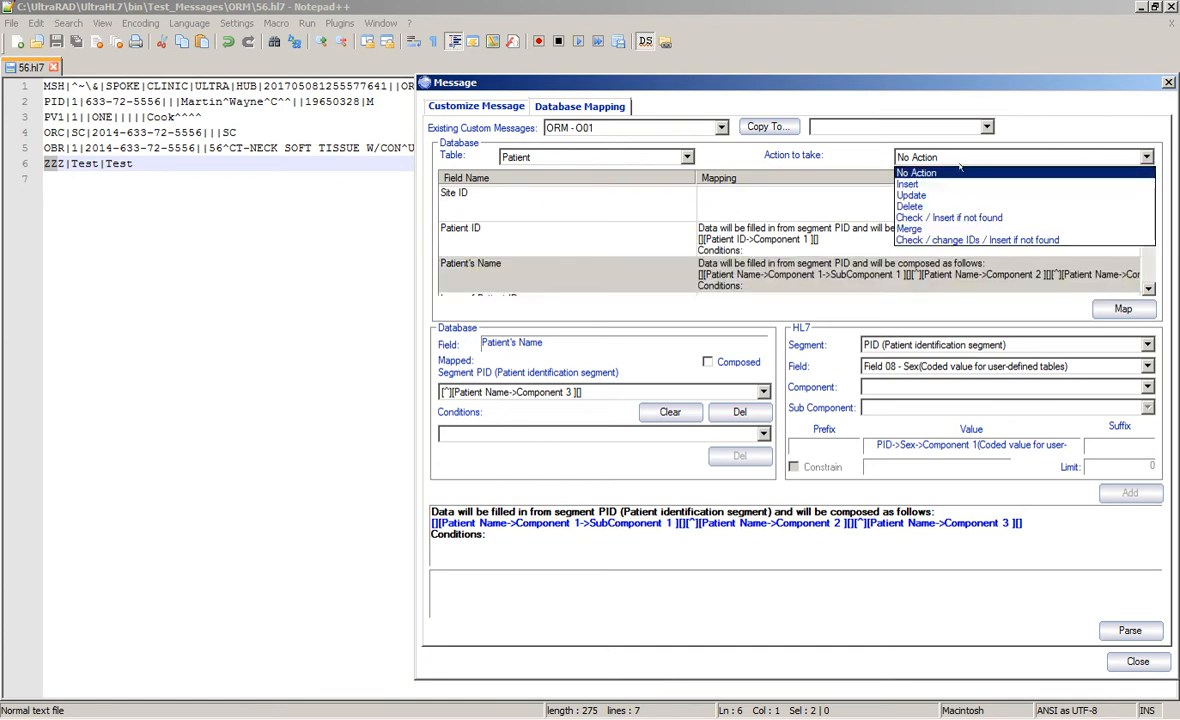
left_click(940, 217)
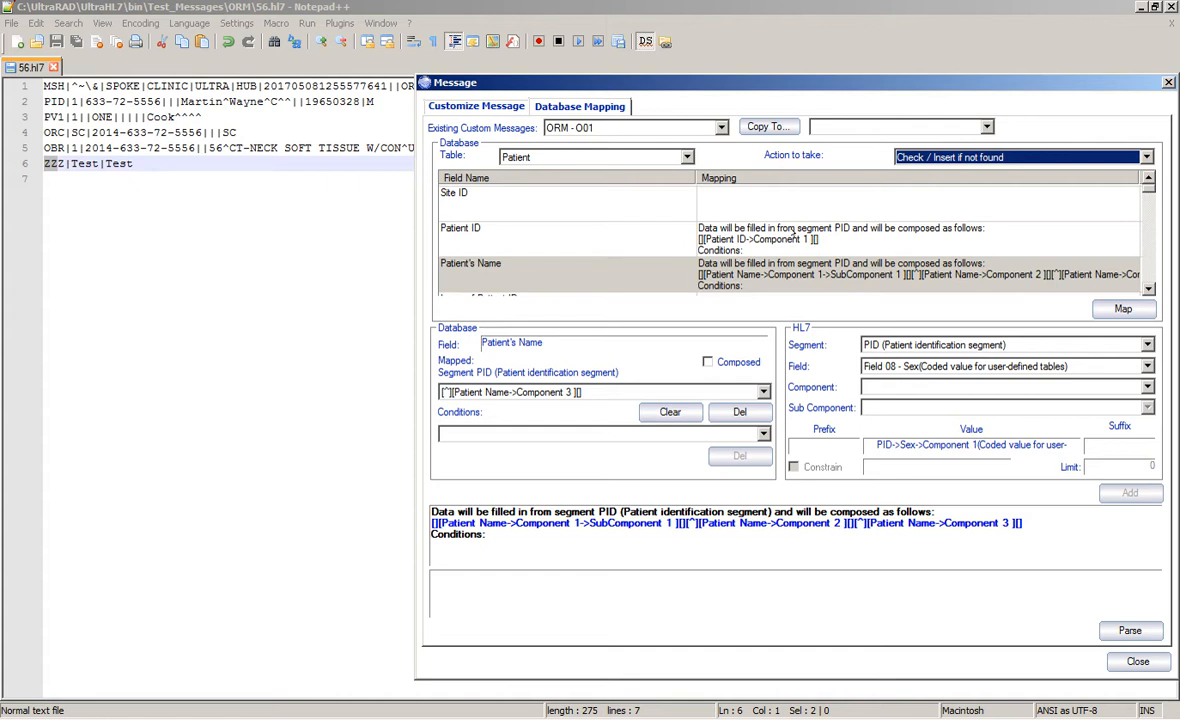
left_click(935, 157)
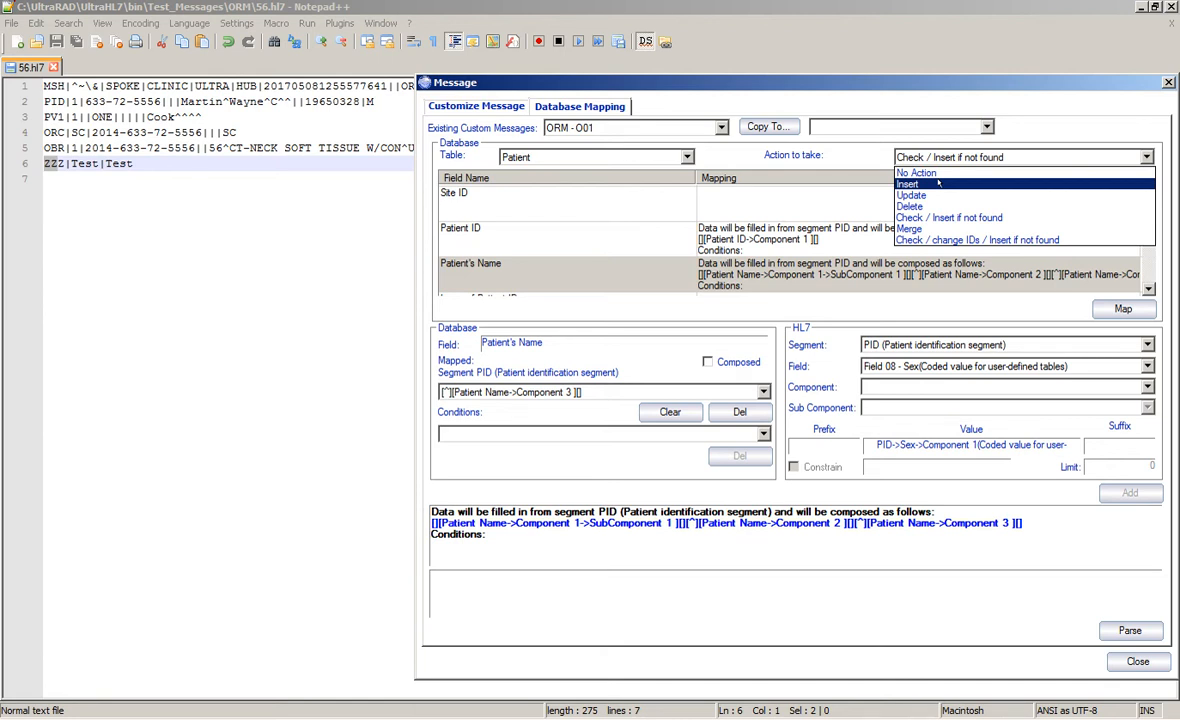
left_click(940, 217)
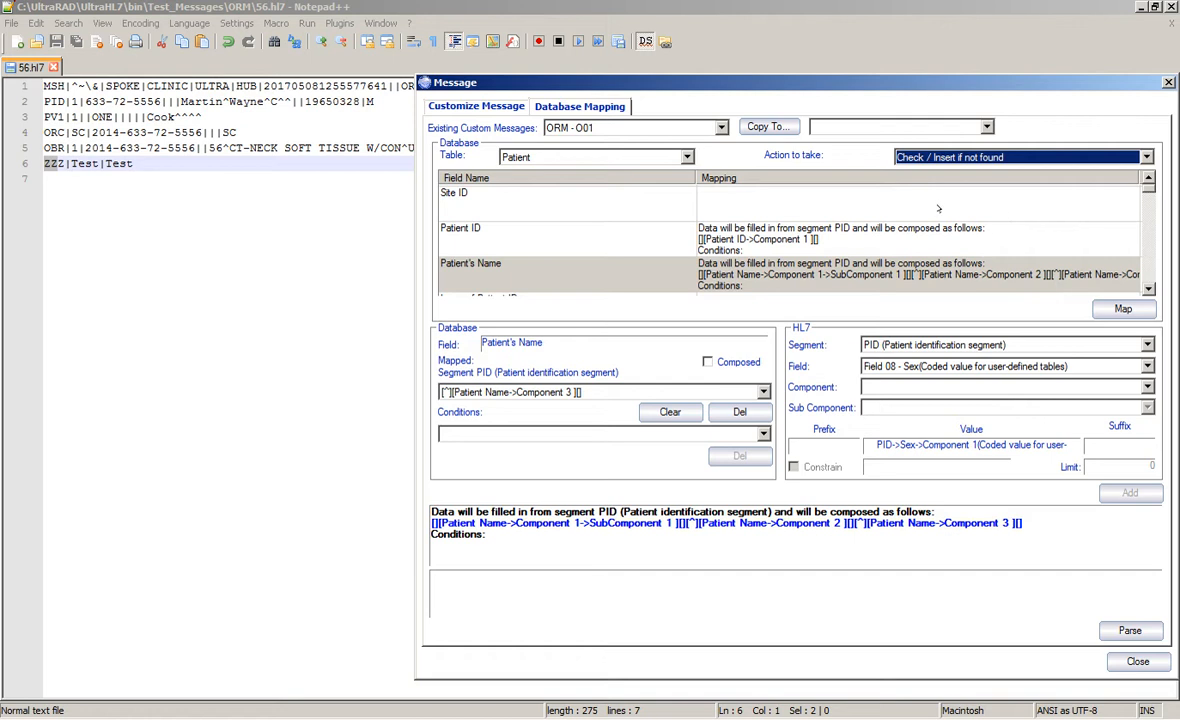
Switch the database mapping to the Visit table and set its action to Check / Insert if not found
left_click(648, 160)
left_click(564, 201)
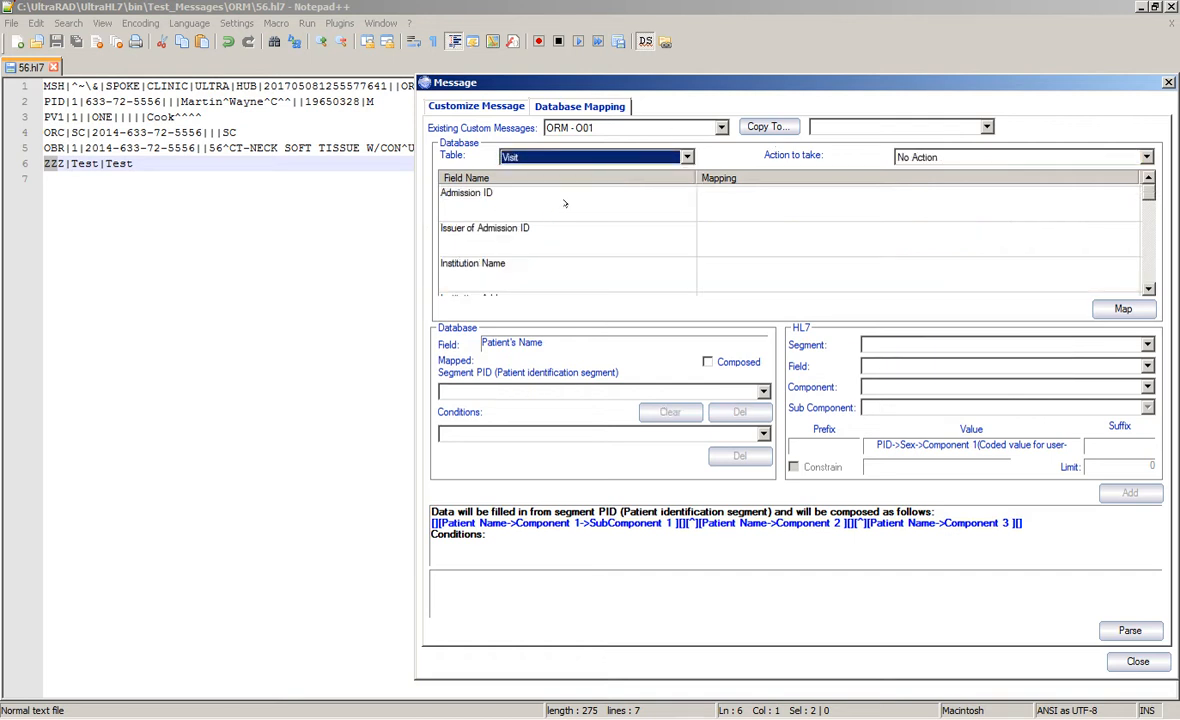
left_click(590, 201)
left_click(752, 238)
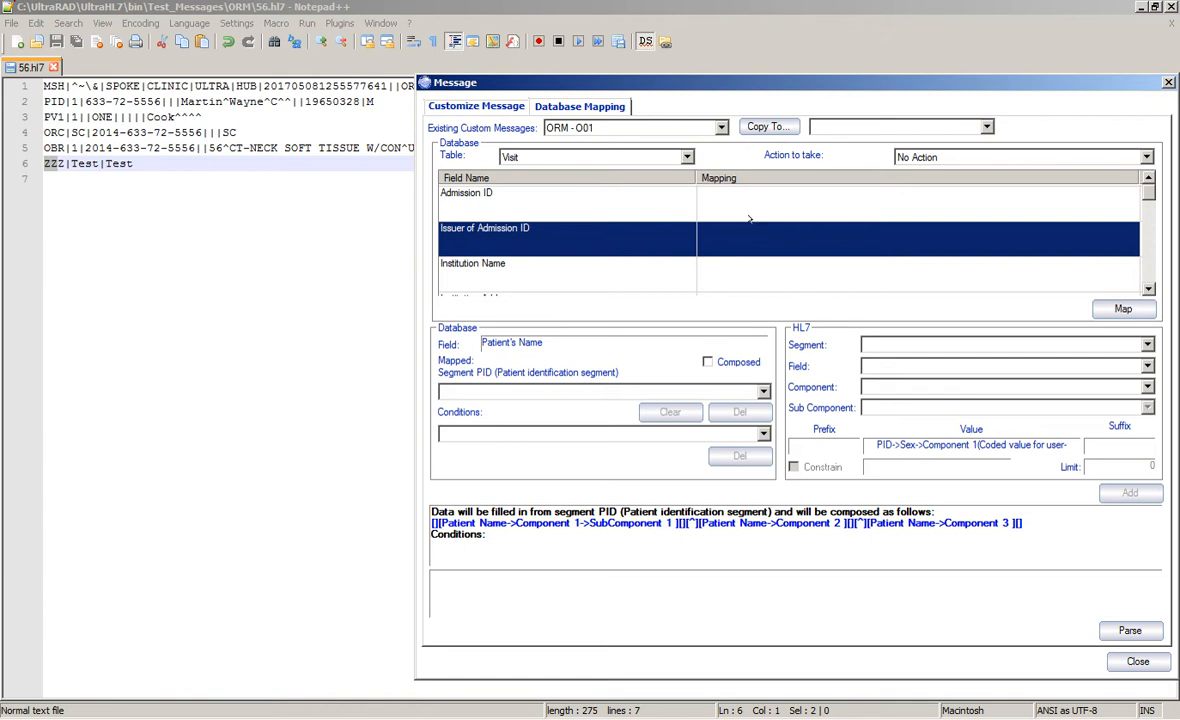
left_click(765, 195)
left_click(905, 157)
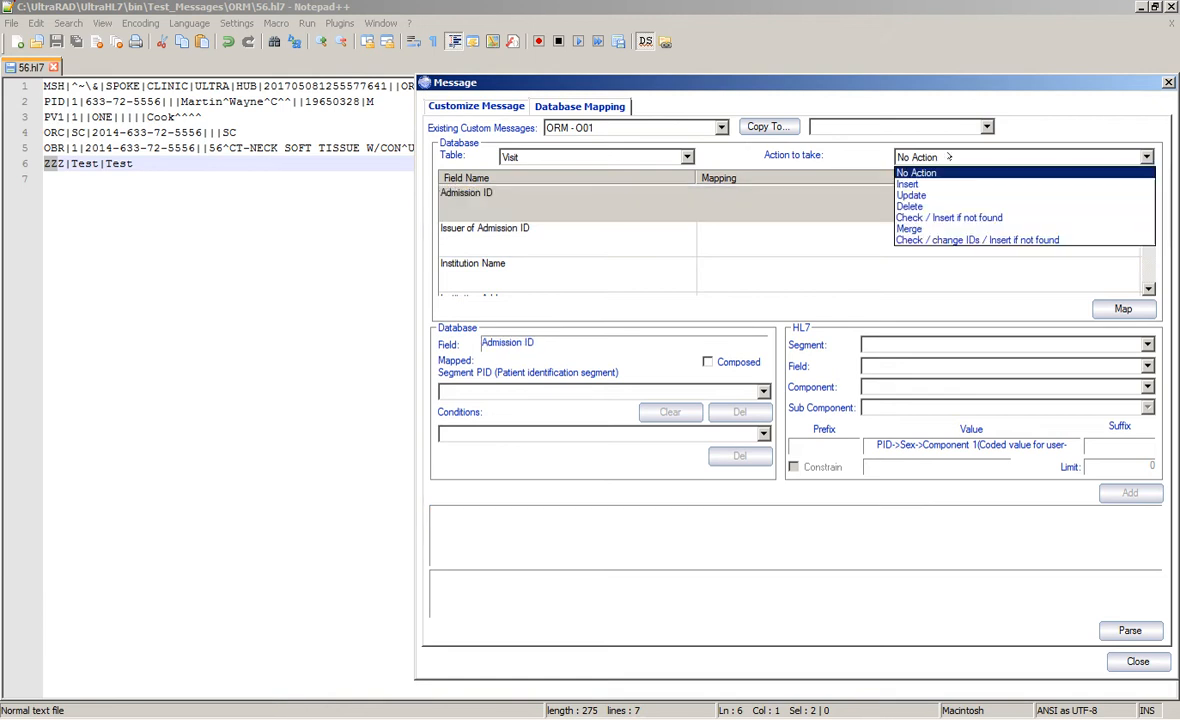
left_click(957, 217)
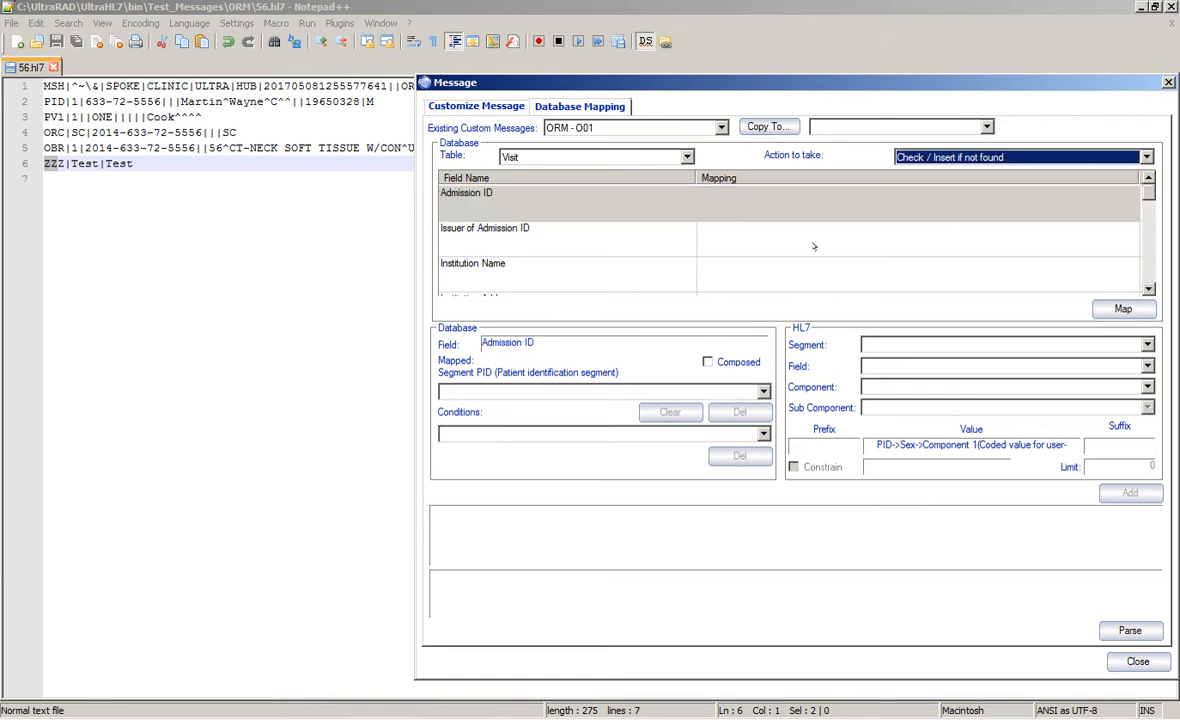
Map the Visit table's Admission ID field to Component 1 ID of Field 02 - Patient ID in the PID segment
left_click(695, 197)
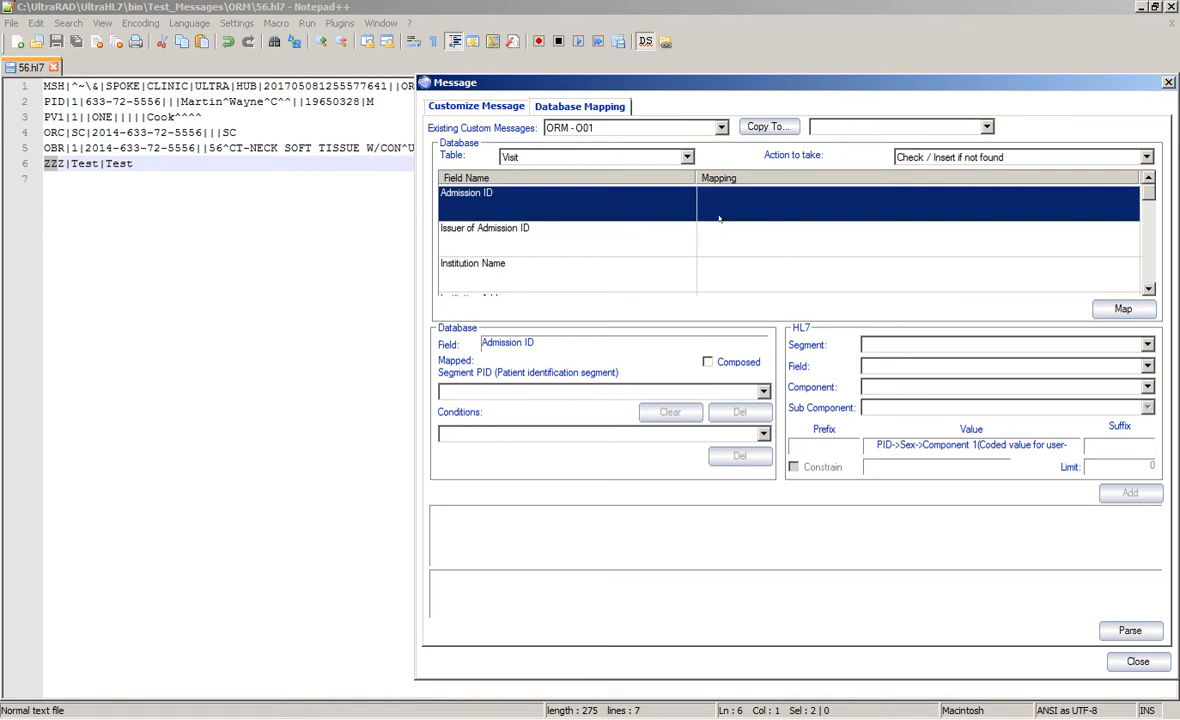
left_click(880, 344)
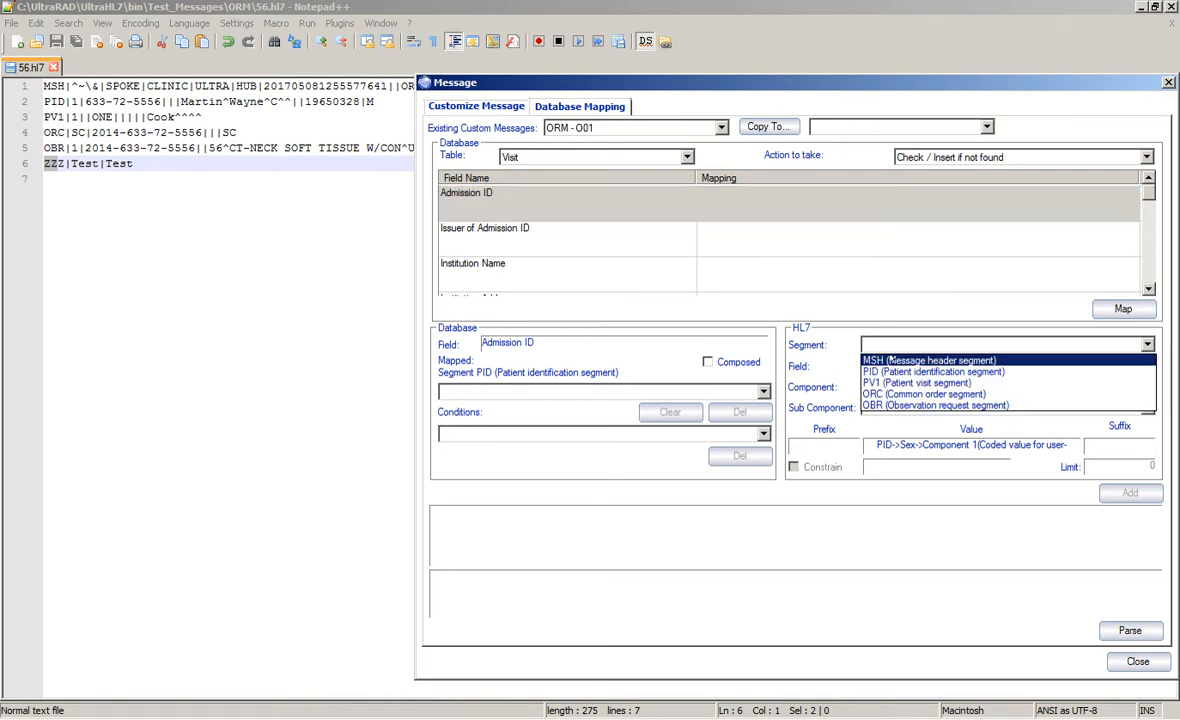
left_click(894, 371)
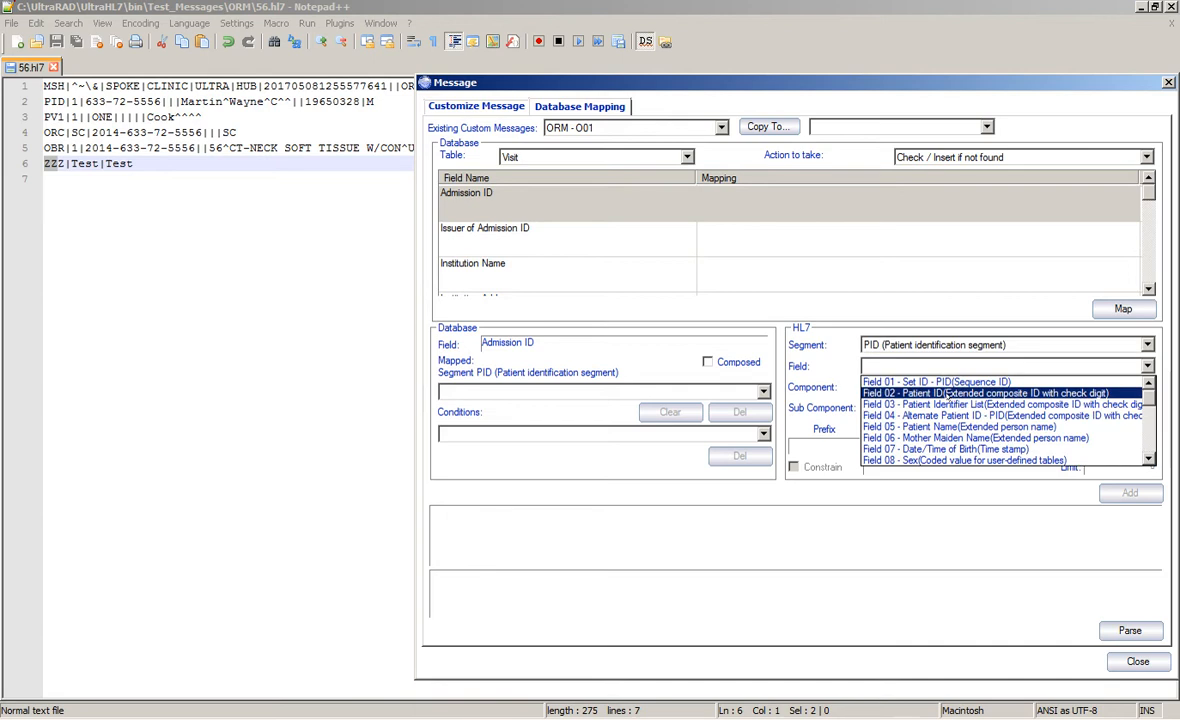
left_click(953, 393)
left_click(1010, 387)
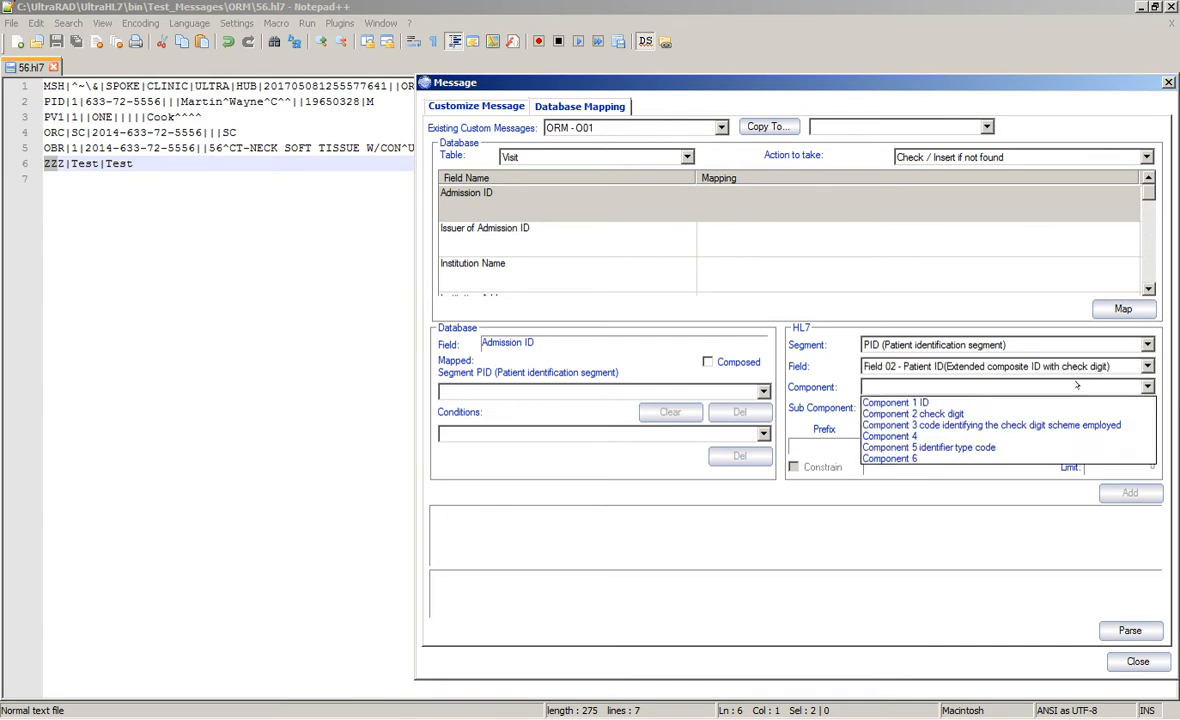
left_click(1017, 401)
left_click(1130, 492)
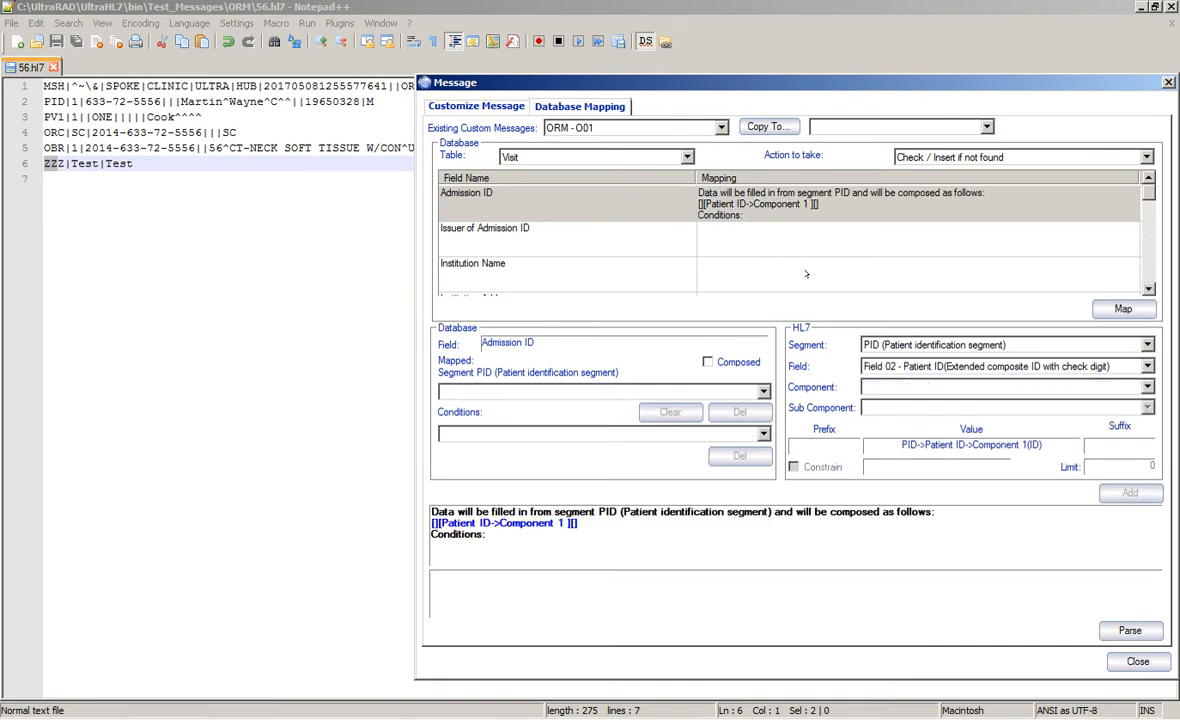
Map the Visit table's Current Patient Location to Component 1 point of care of Field 03 - Assigned Patient Location in the PV1 segment
left_click(740, 241)
left_click(724, 267)
scroll(750, 250, "down", 1)
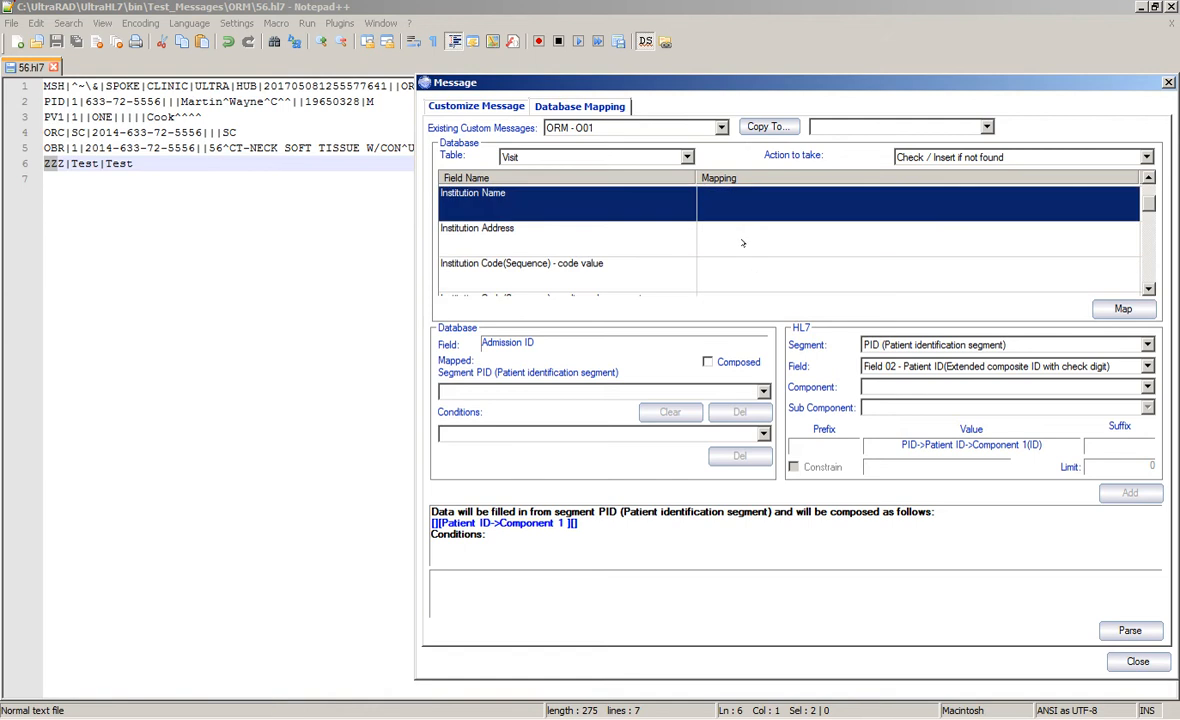
scroll(740, 235, "down", 2)
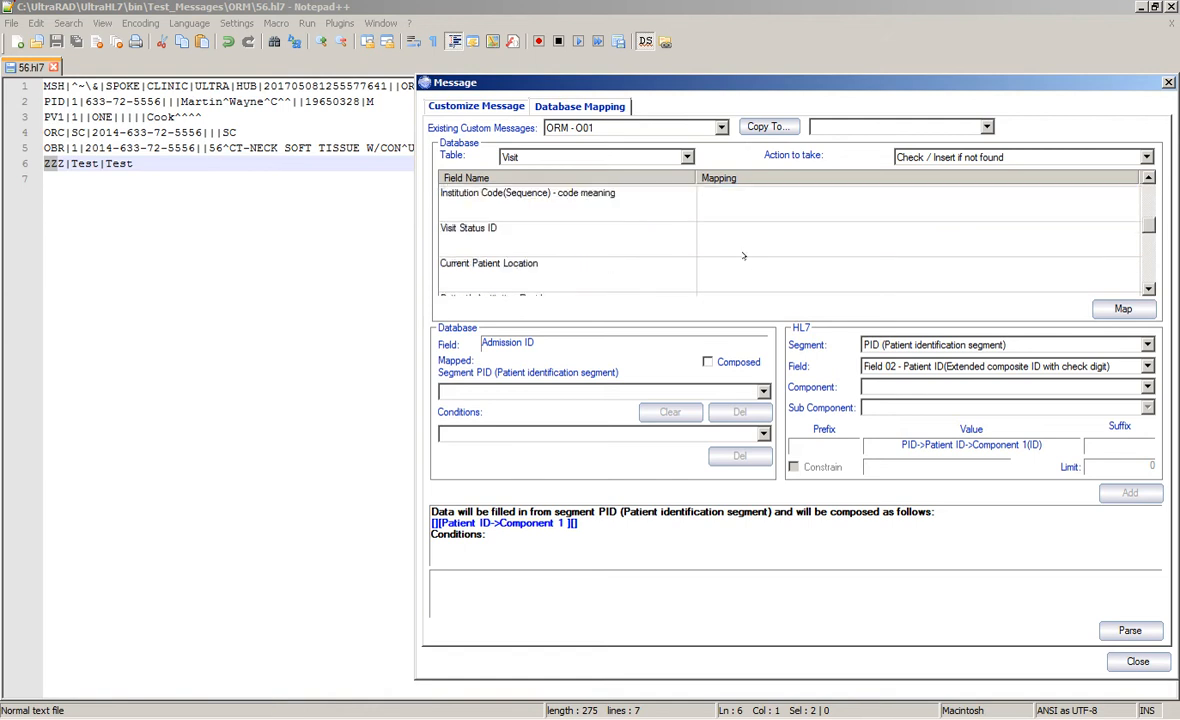
left_click(742, 263)
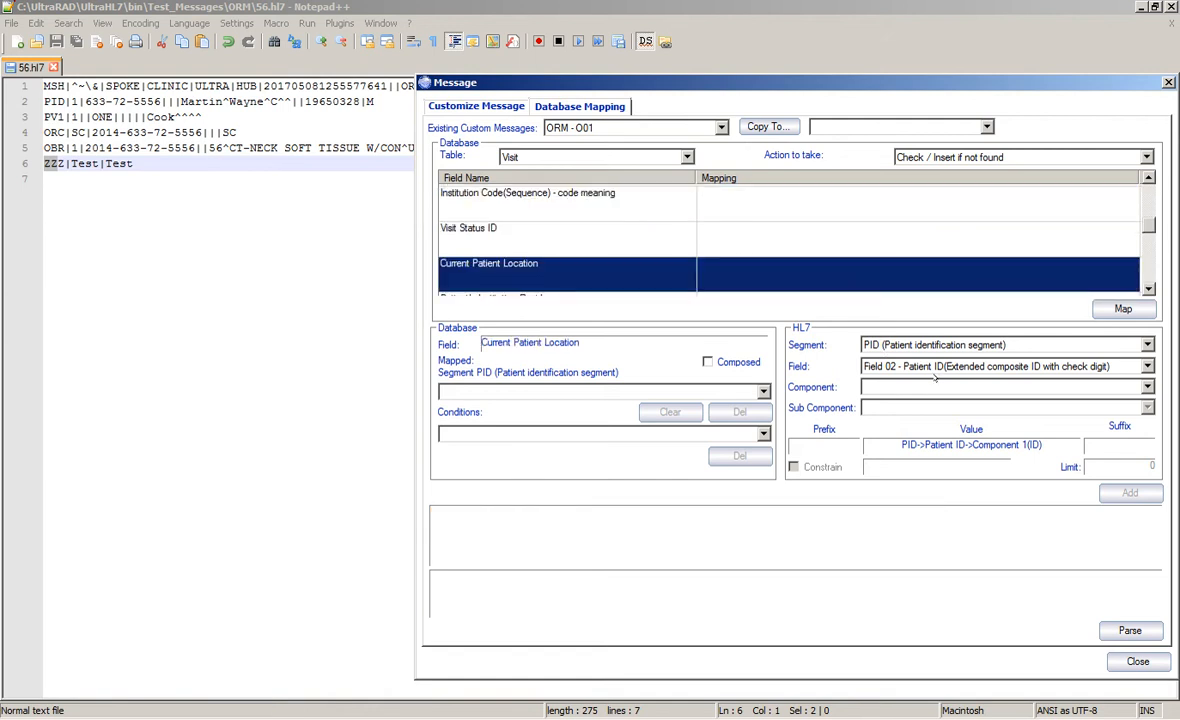
left_click(932, 366)
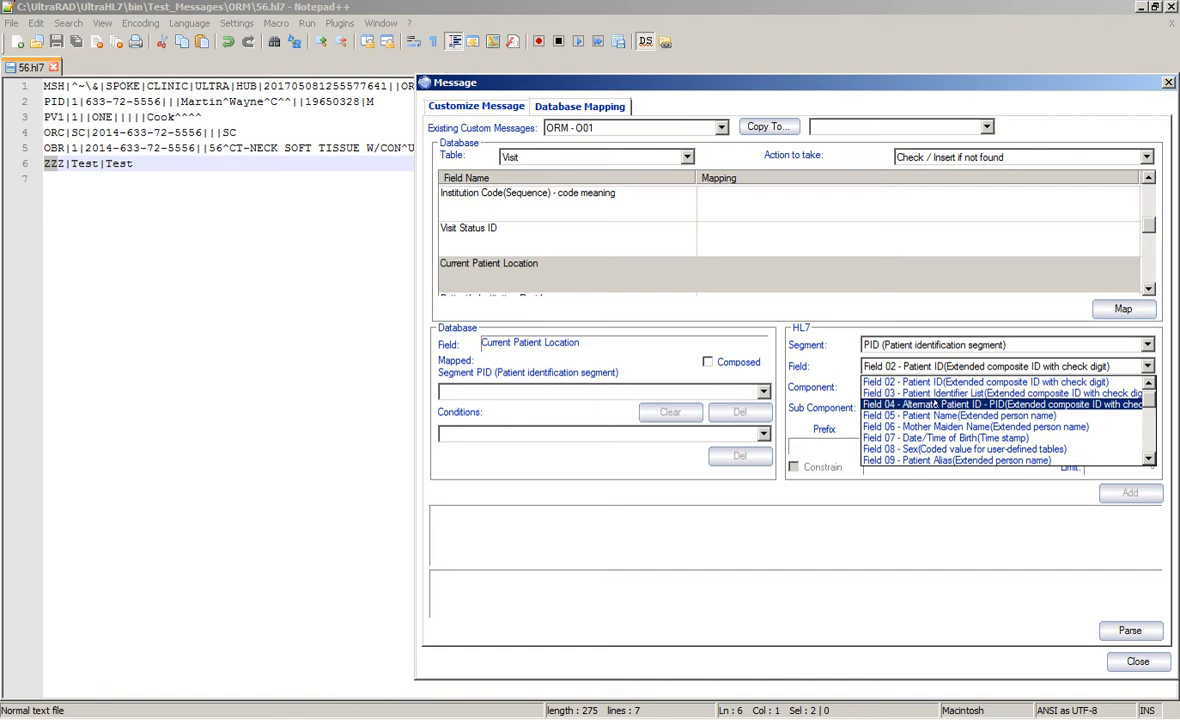
left_click(934, 393)
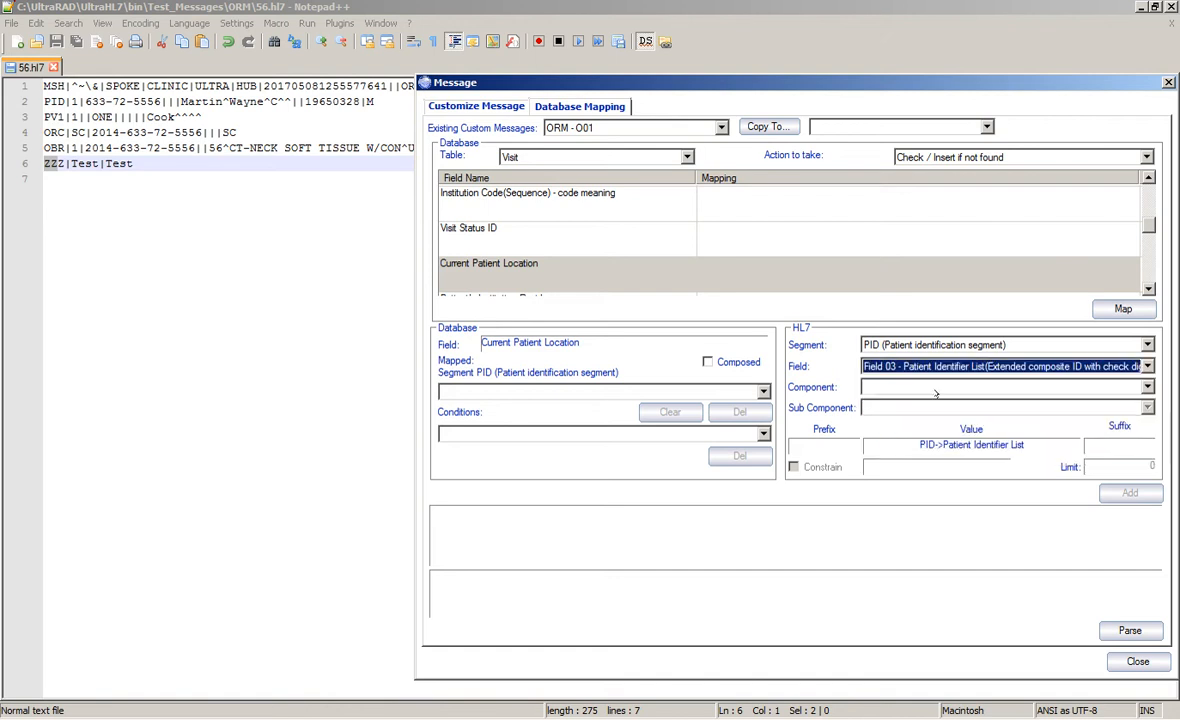
left_click(916, 344)
left_click(912, 382)
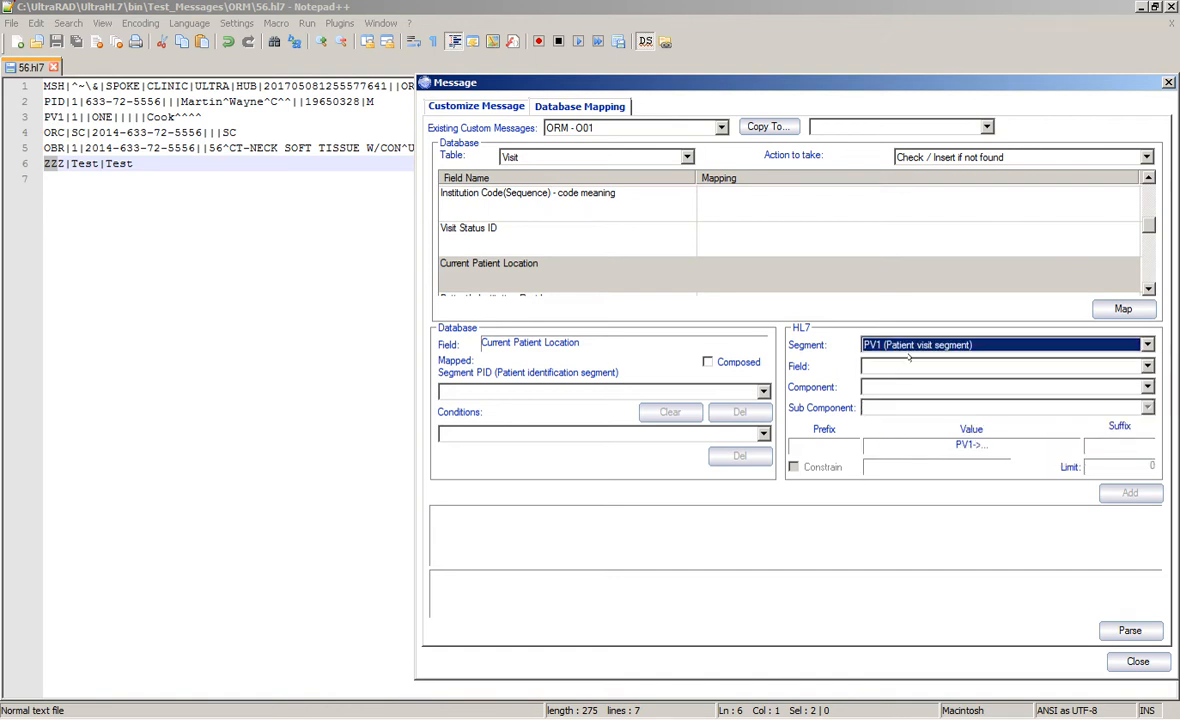
left_click(907, 368)
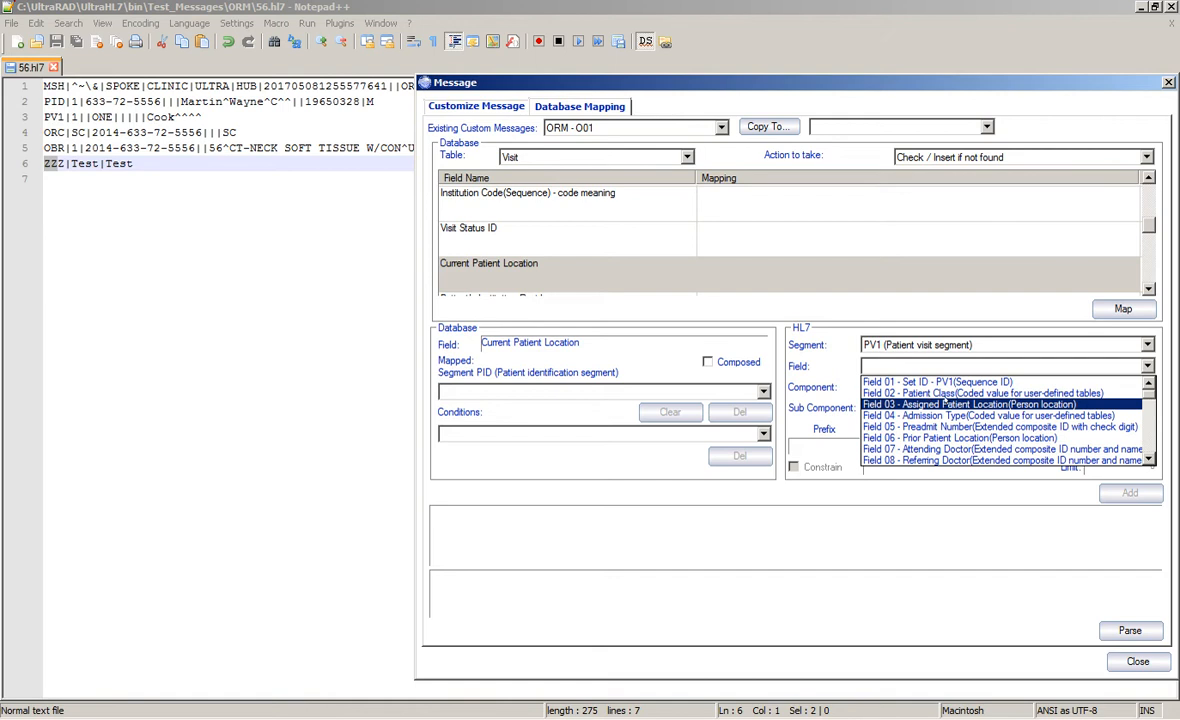
left_click(918, 404)
left_click(942, 385)
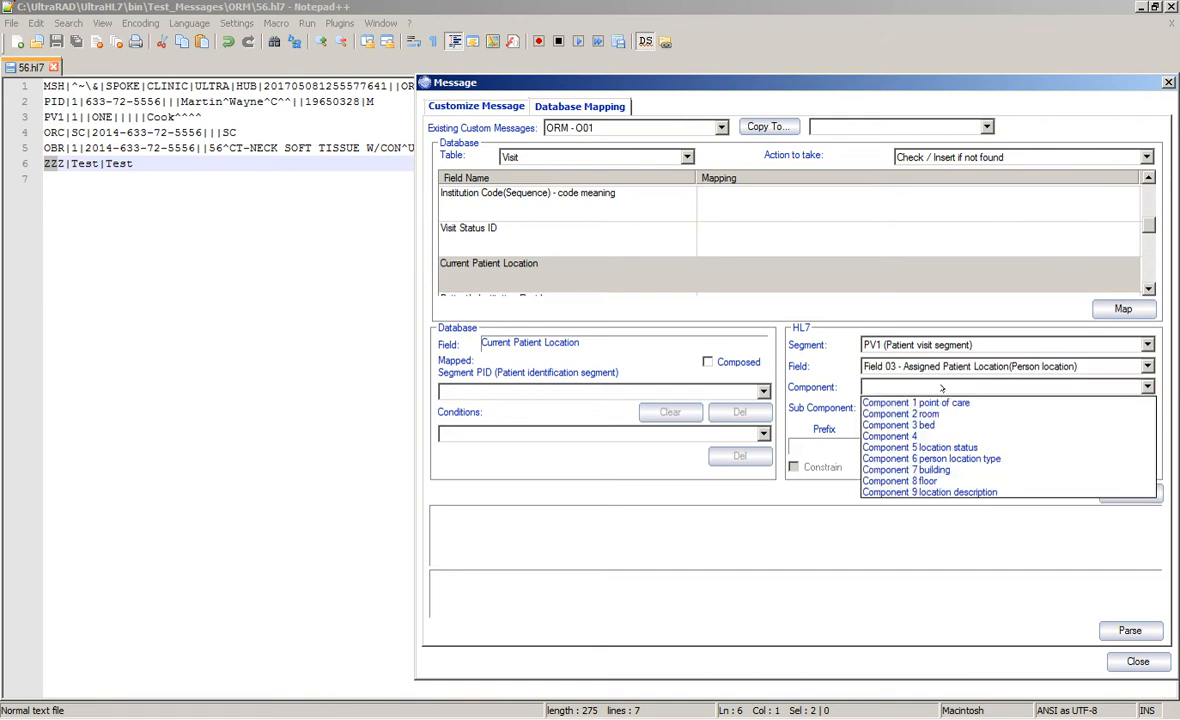
left_click(942, 398)
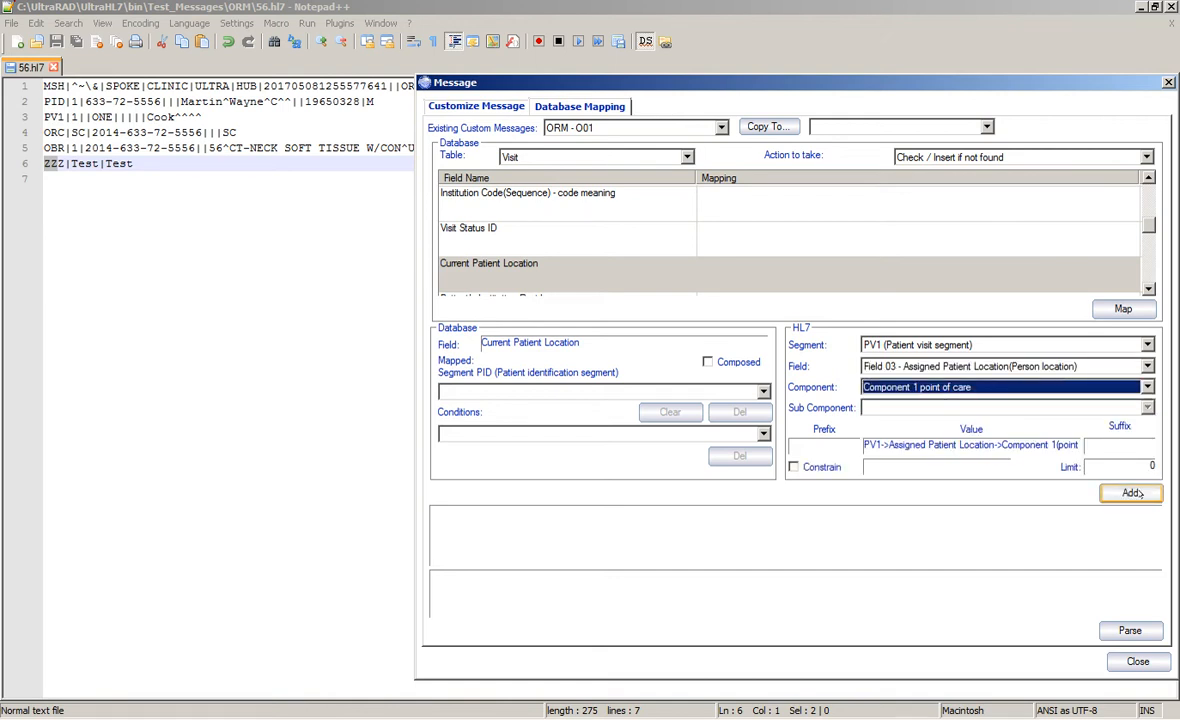
left_click(1131, 493)
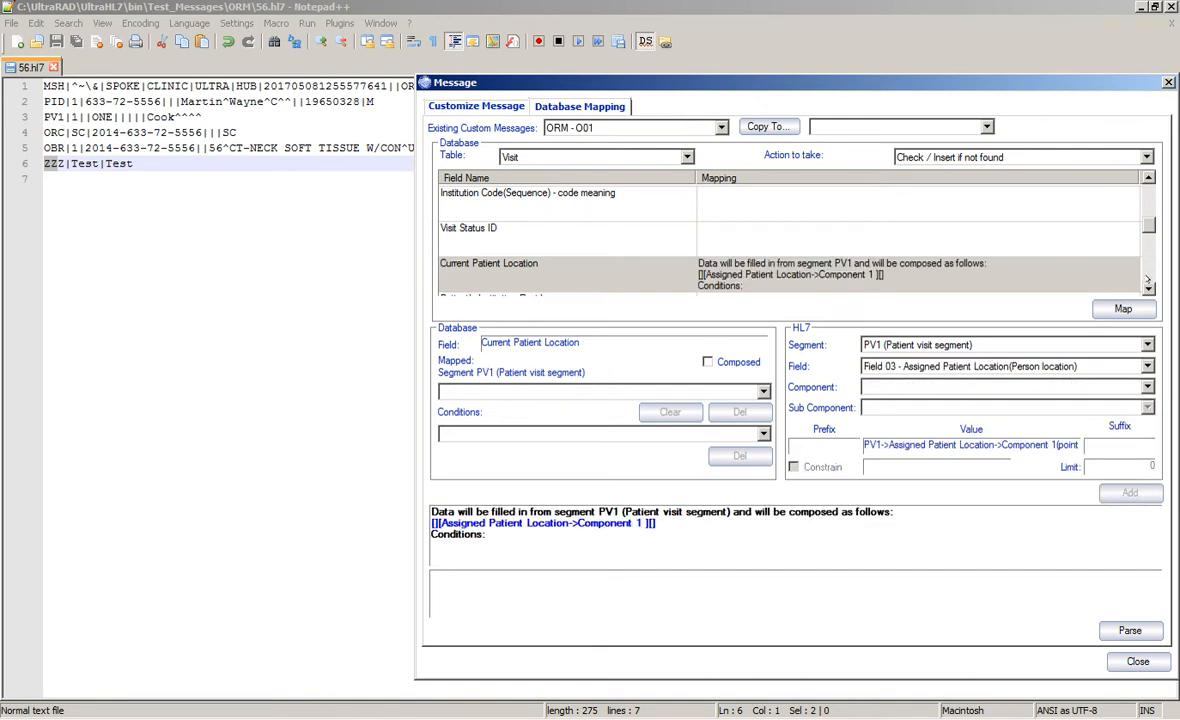
Map the Visit table's Referring Physician's Name to Component 1 ID number of Field 08 - Referring Doctor in the PV1 segment
scroll(776, 233, "down", 4)
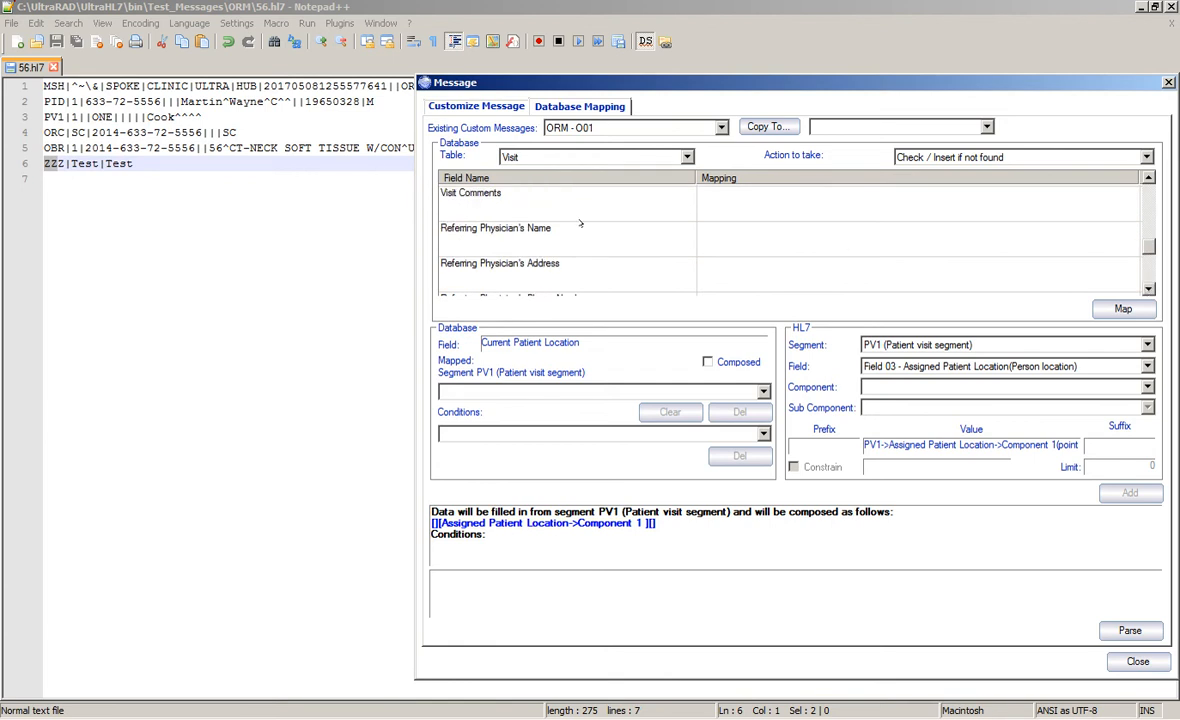
left_click(576, 229)
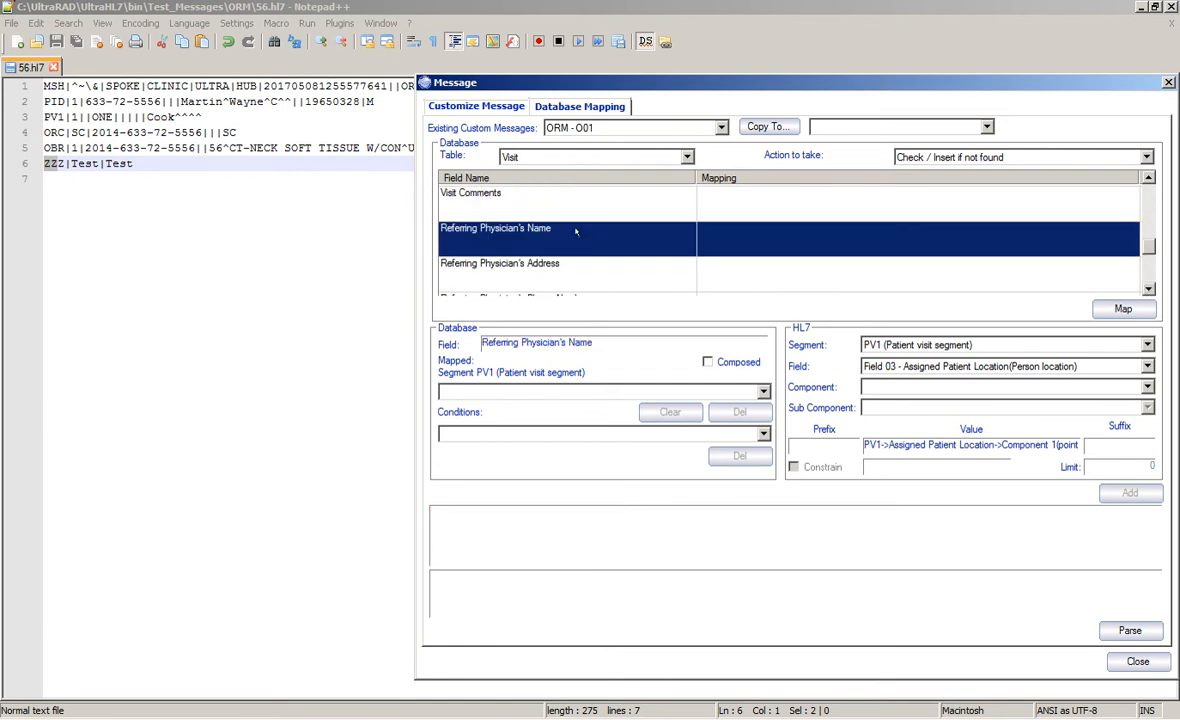
left_click(907, 366)
left_click(920, 440)
left_click(909, 387)
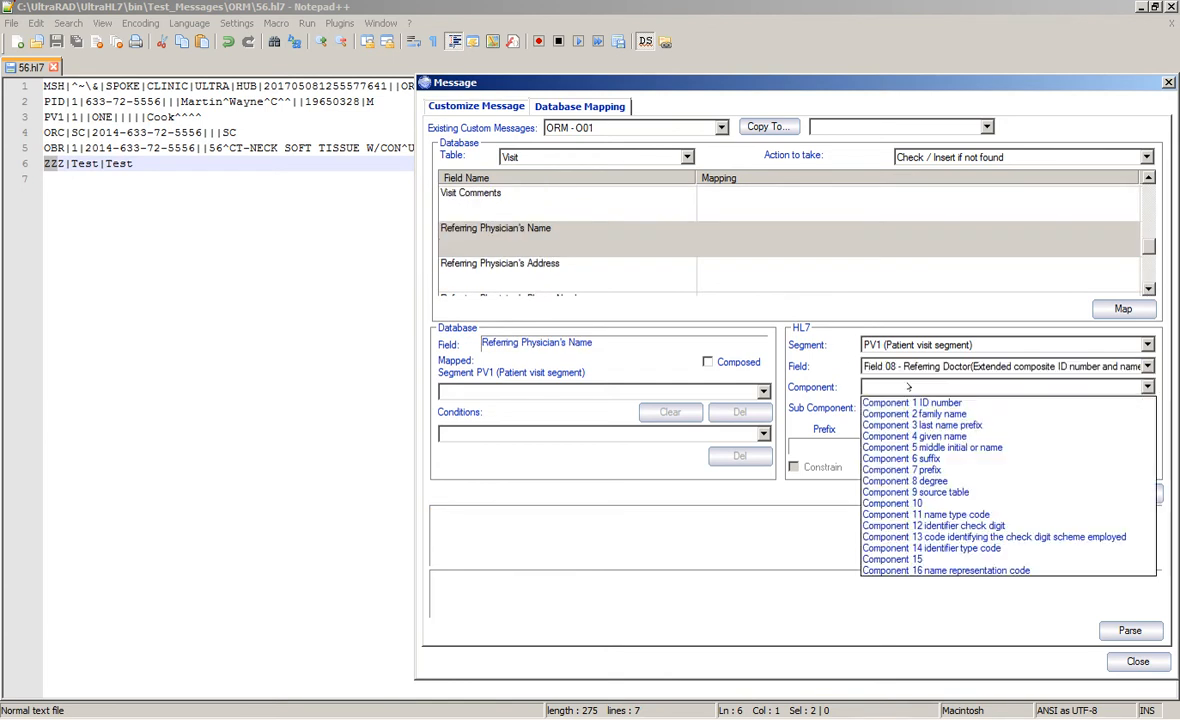
left_click(930, 402)
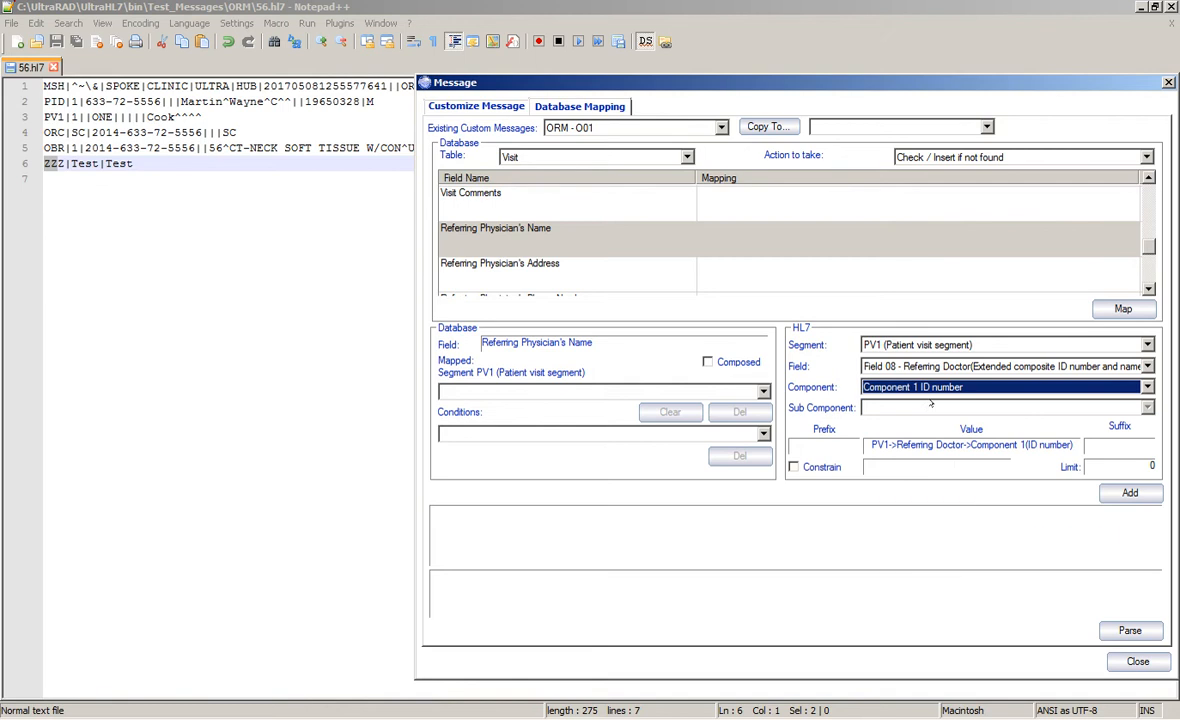
left_click(1110, 492)
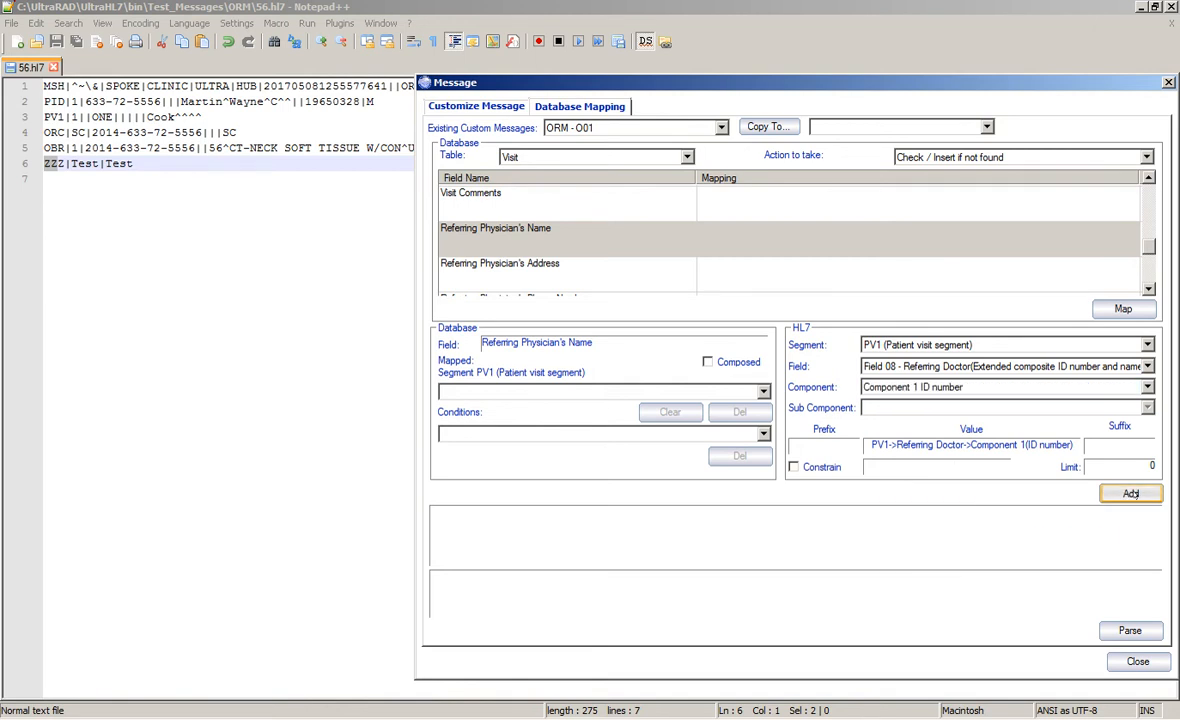
left_click(729, 287)
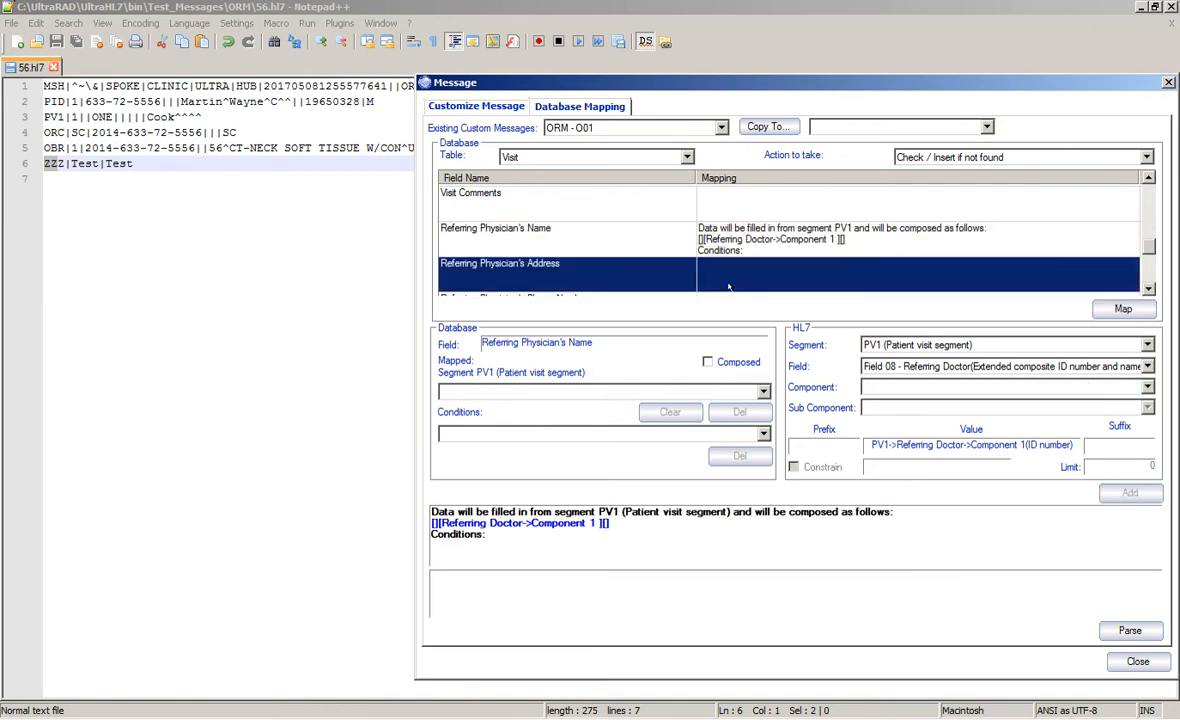
left_click(841, 239)
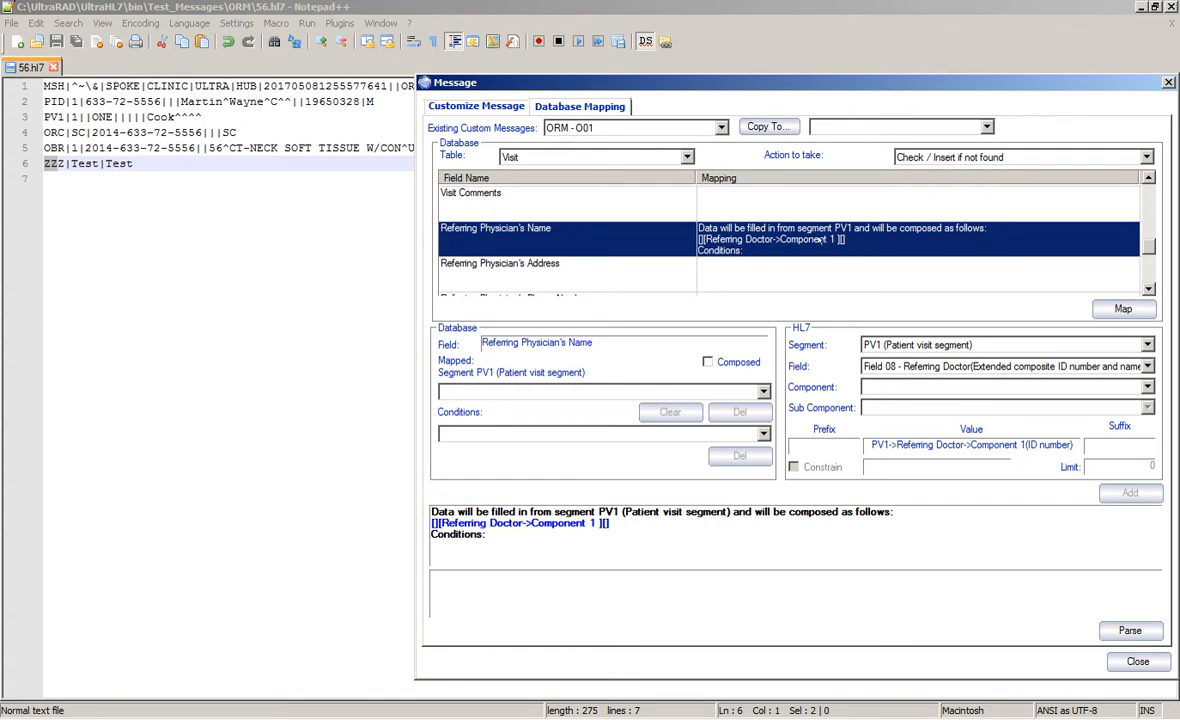
scroll(820, 240, "down", 5)
scroll(820, 240, "up", 3)
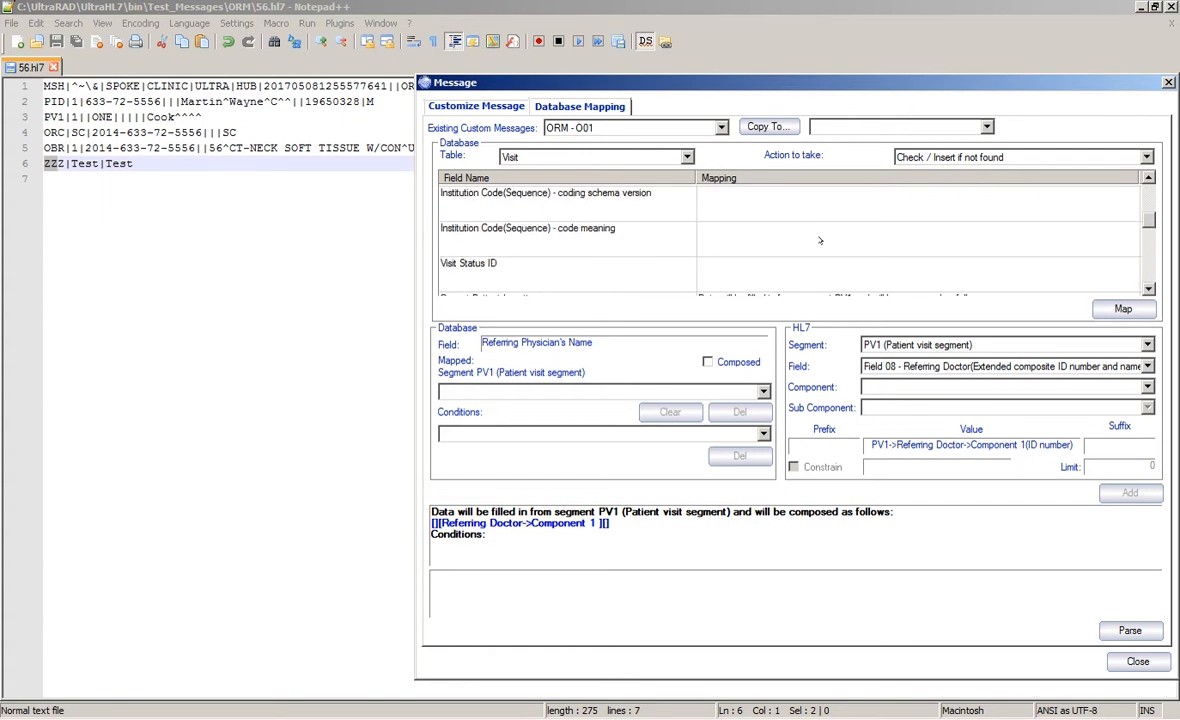
Switch the database mapping to the Requested Procedure table and set its action to Check / Insert if not found
left_click(620, 157)
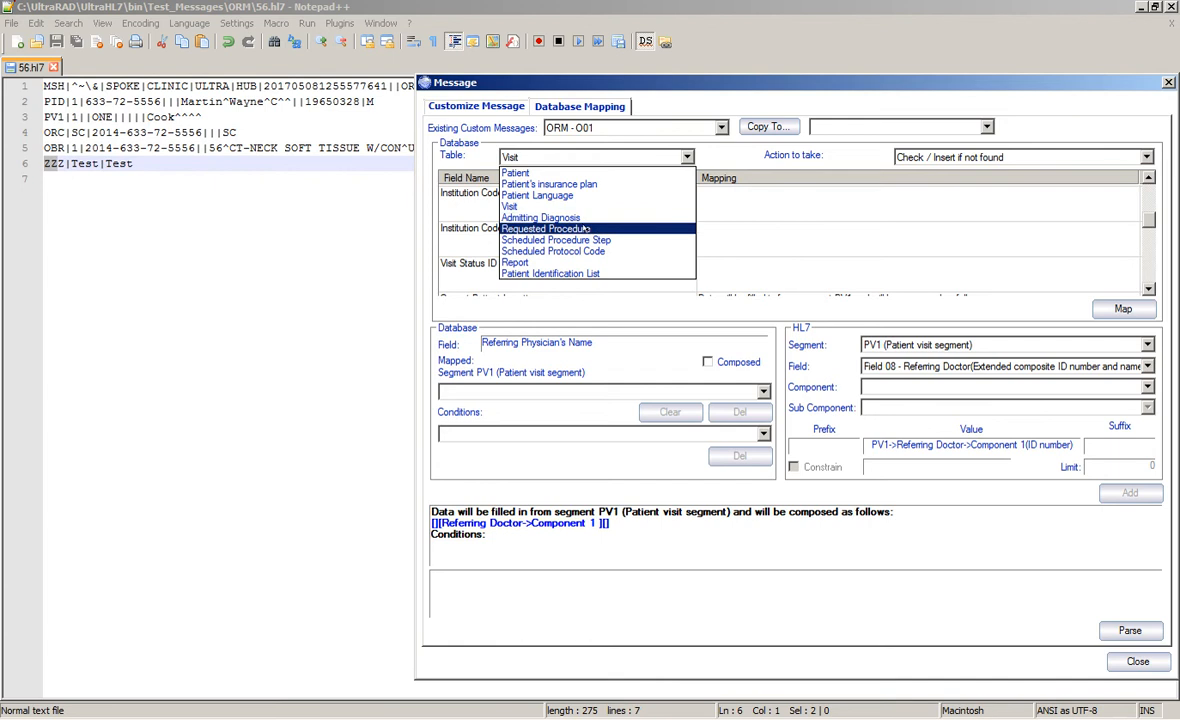
left_click(545, 229)
left_click(930, 157)
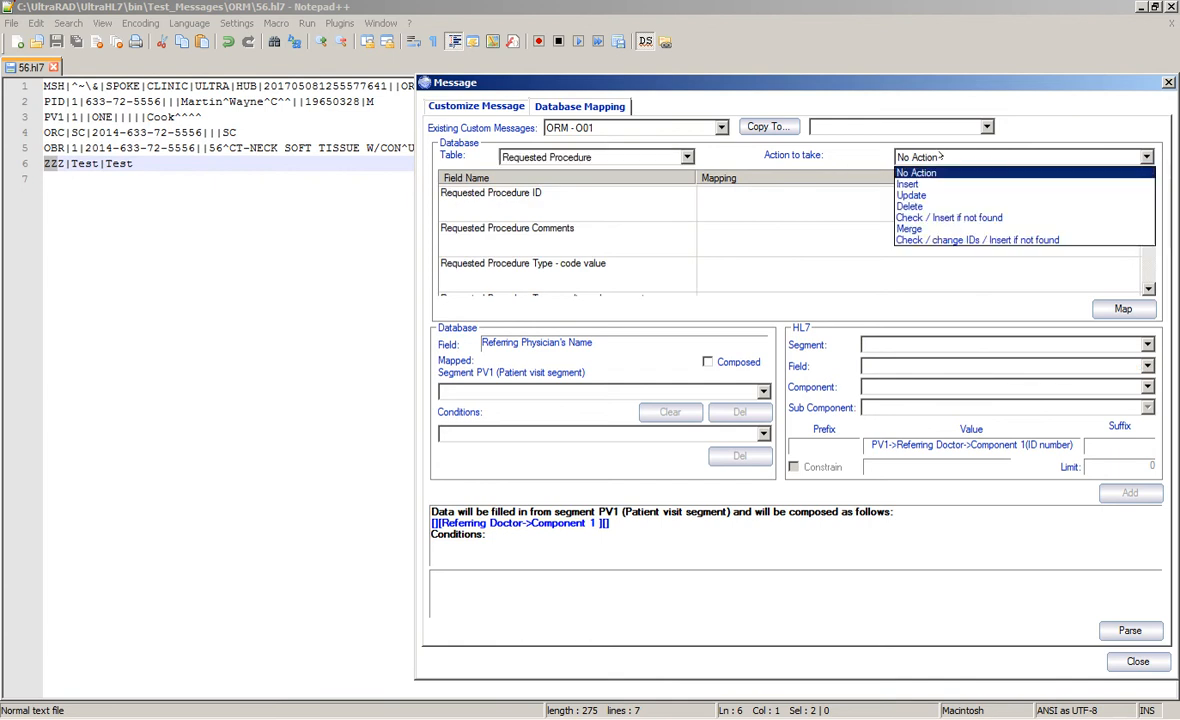
left_click(906, 218)
Map the Requested Procedure ID to Component 1 entity identifier of Field 02 - Placer Order Number in the ORC segment
left_click(712, 205)
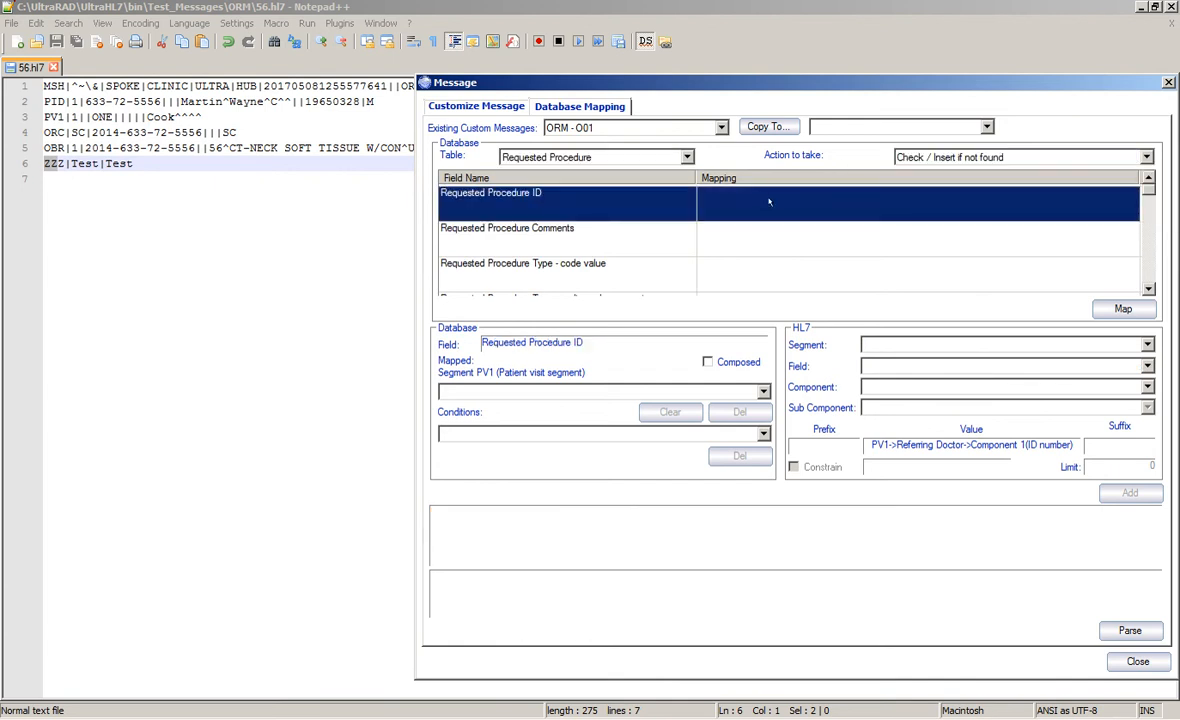
left_click(883, 344)
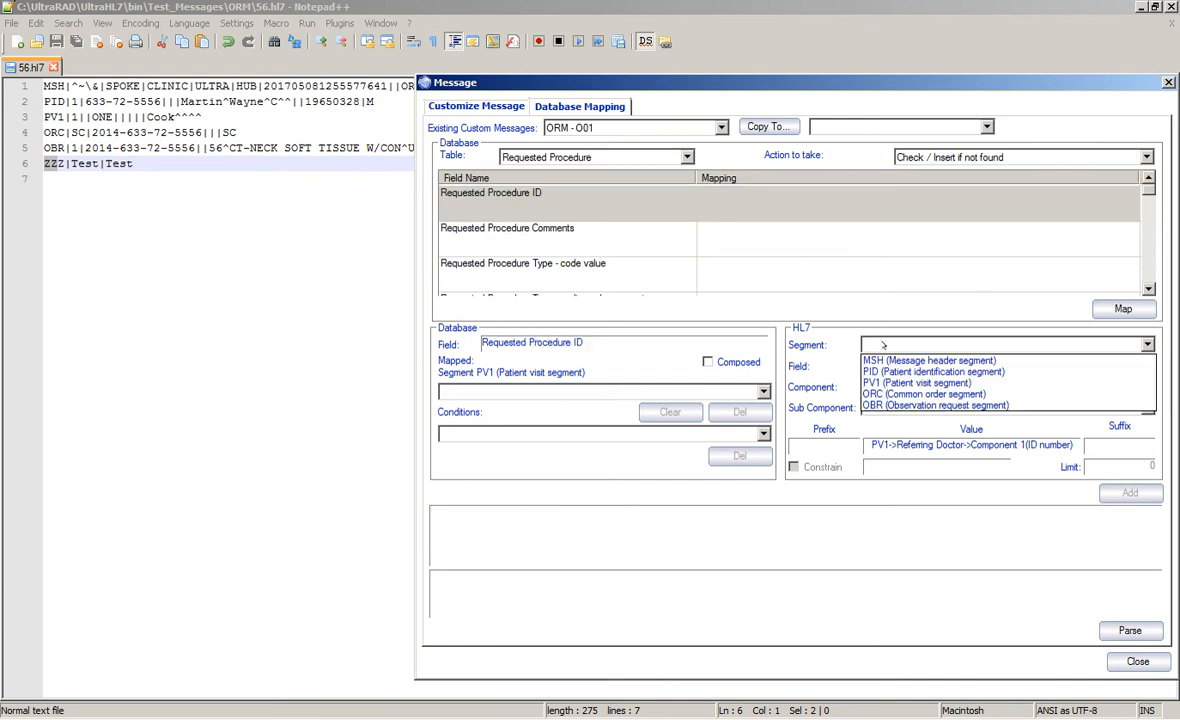
left_click(890, 398)
left_click(884, 369)
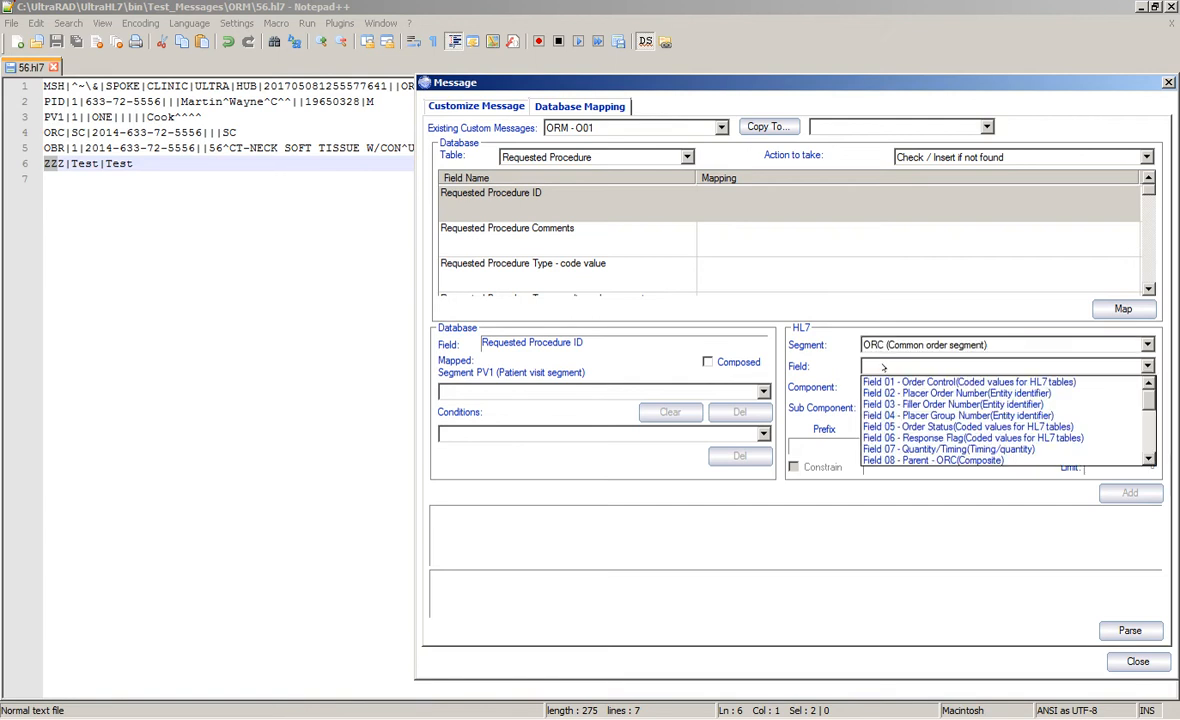
left_click(950, 393)
left_click(930, 386)
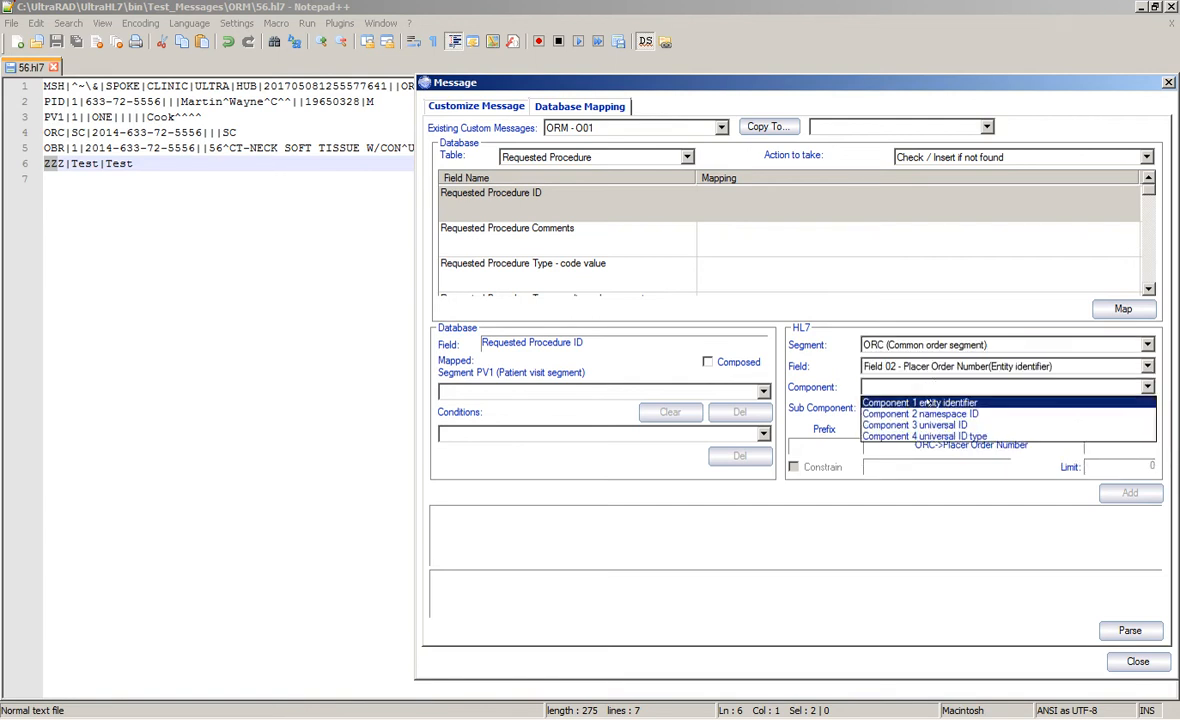
left_click(1000, 400)
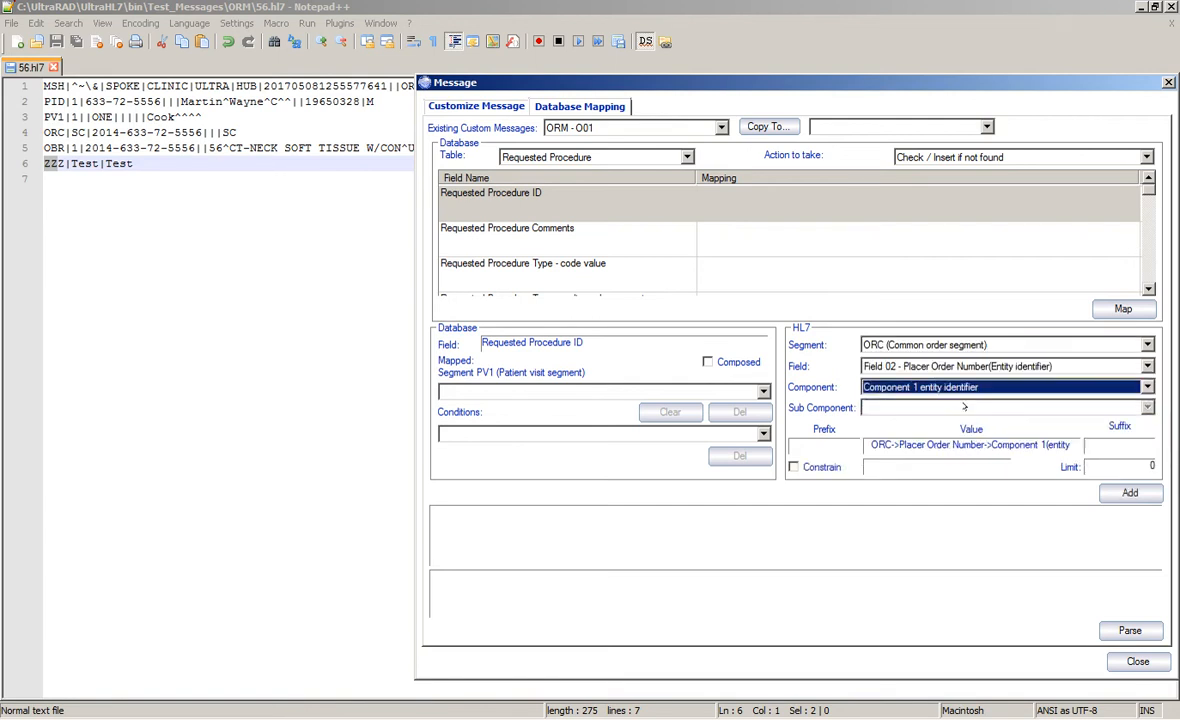
left_click(1130, 492)
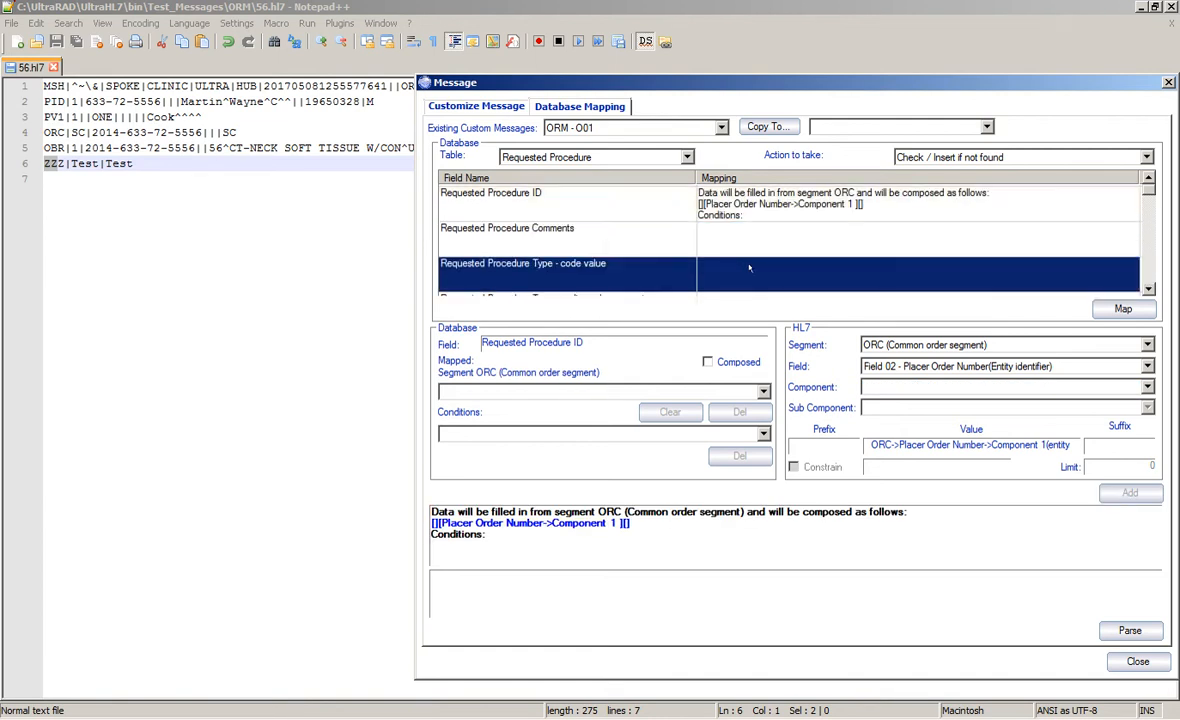
Map Requested Procedure Type - code value to Component 1 identifier of Field 04 - Universal Service ID in the OBR segment
scroll(750, 258, "down", 1)
left_click(740, 207)
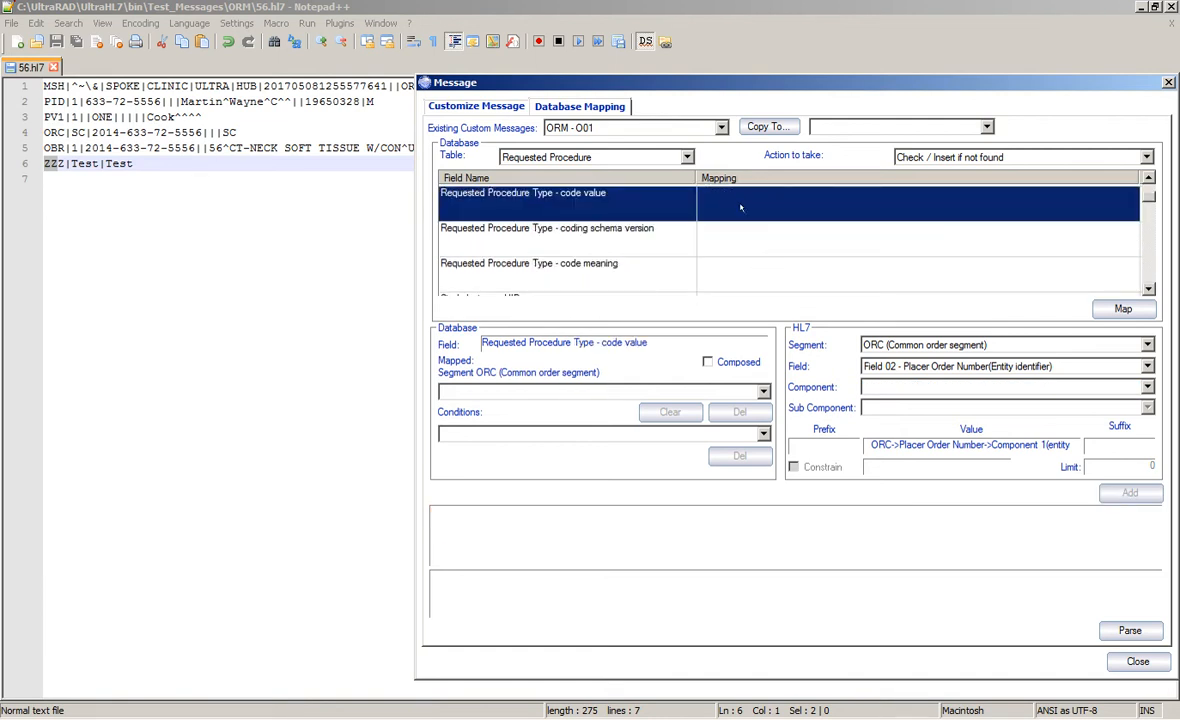
left_click(925, 387)
left_click(912, 344)
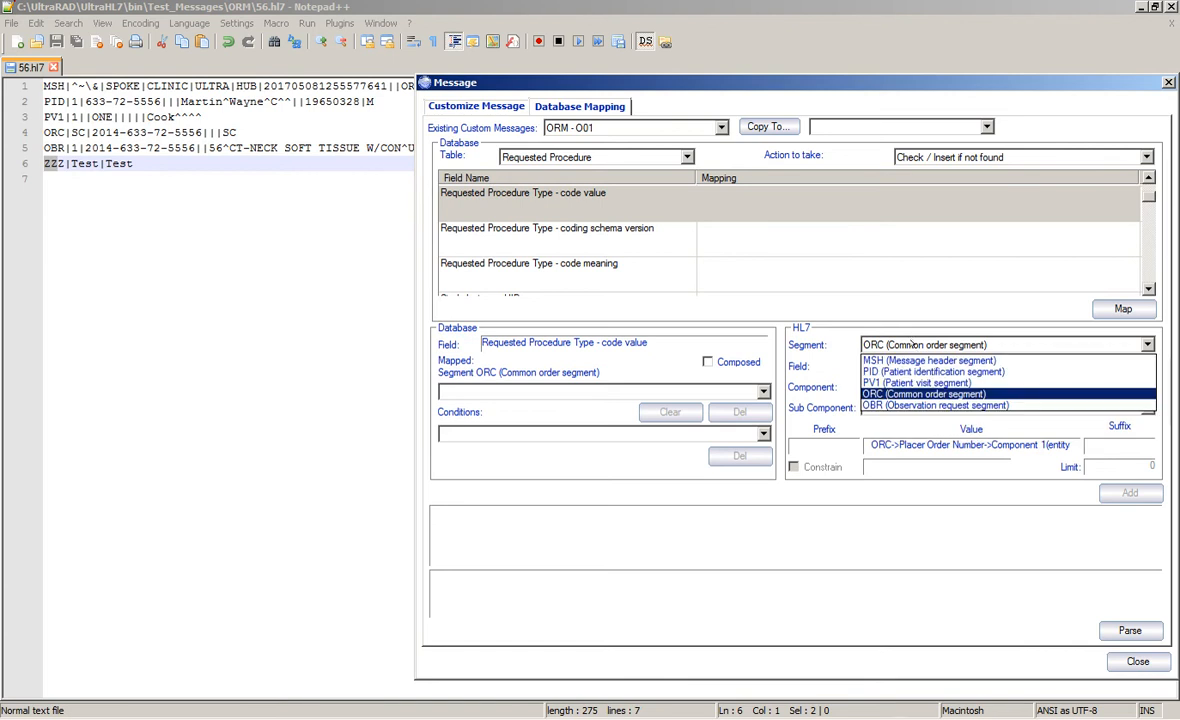
left_click(910, 405)
left_click(905, 366)
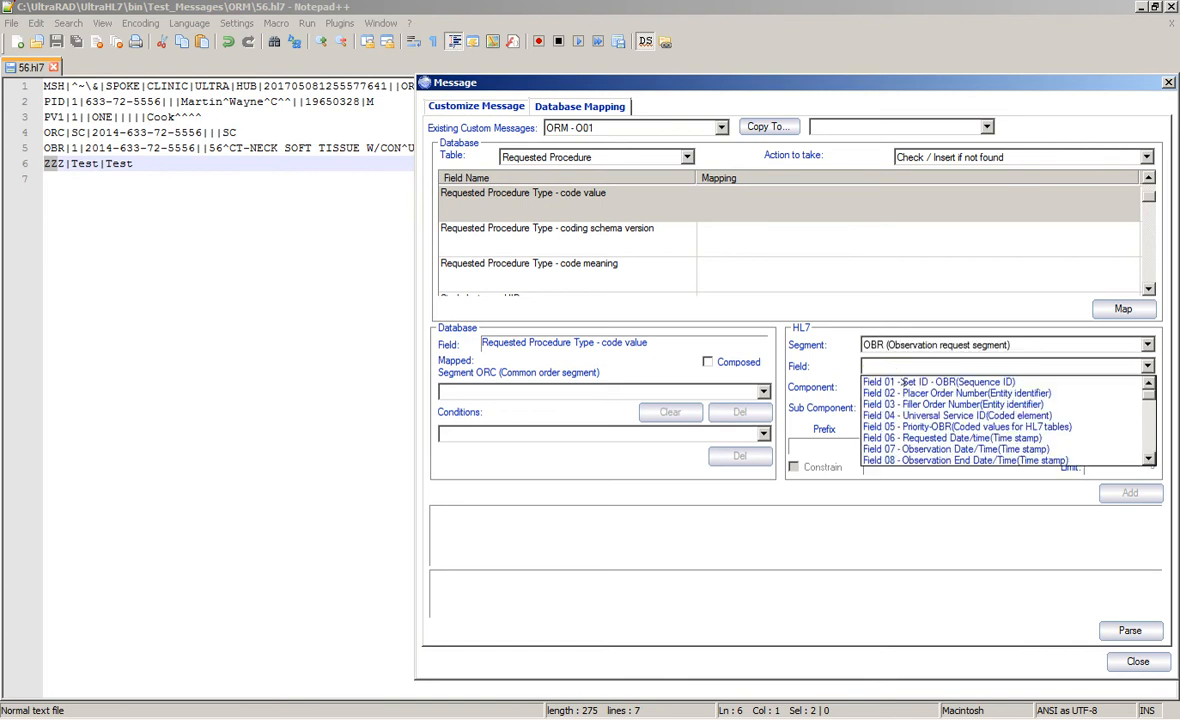
left_click(910, 415)
left_click(913, 388)
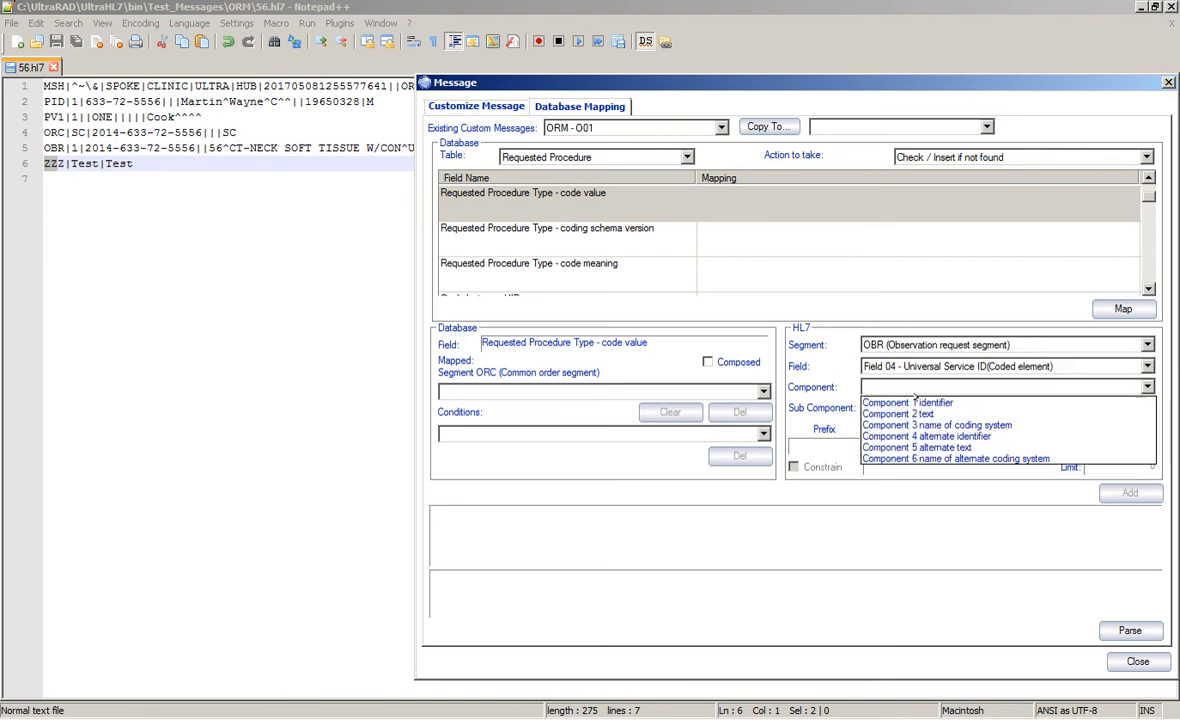
left_click(912, 402)
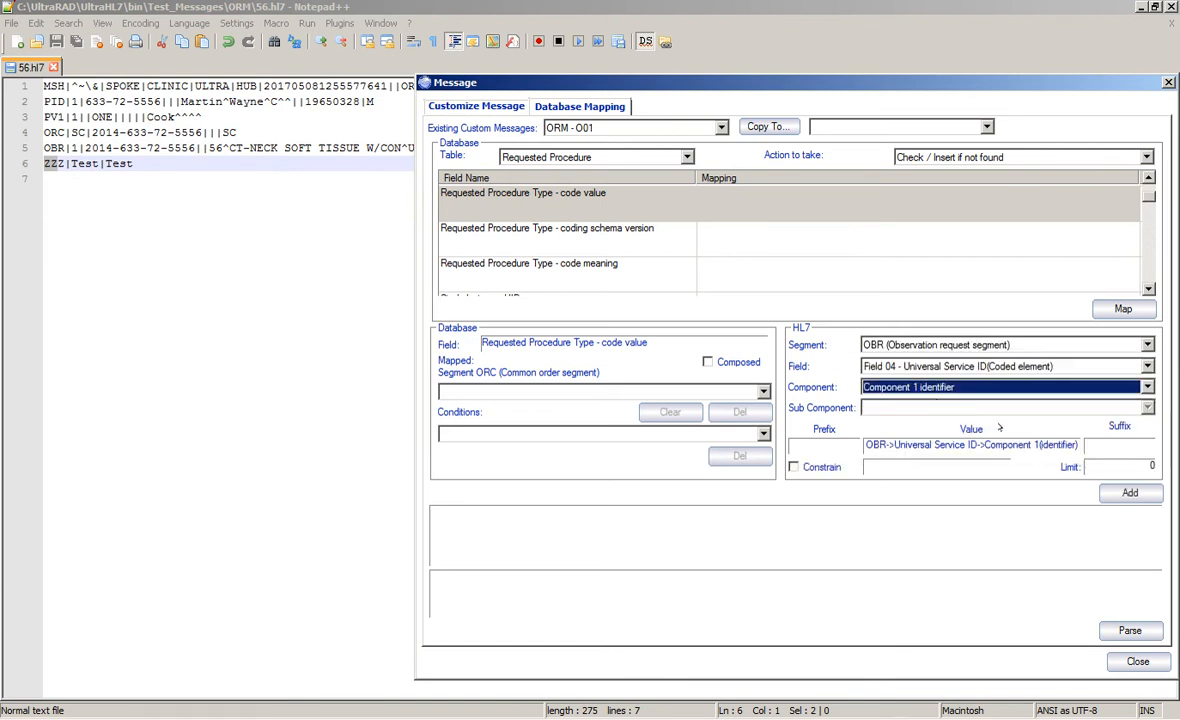
left_click(1119, 487)
Map Requested Procedure Type - coding schema version to Component 3 name of coding system of OBR Field 04 - Universal Service ID
left_click(753, 238)
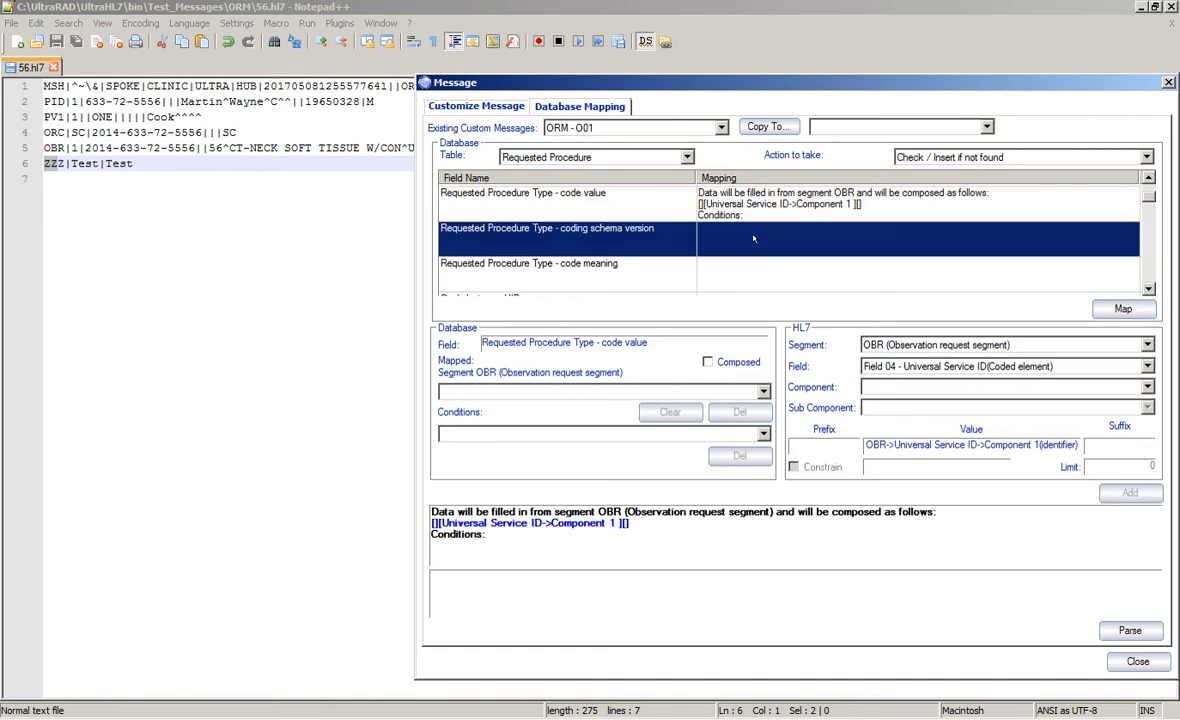
left_click(900, 388)
left_click(931, 424)
left_click(1121, 492)
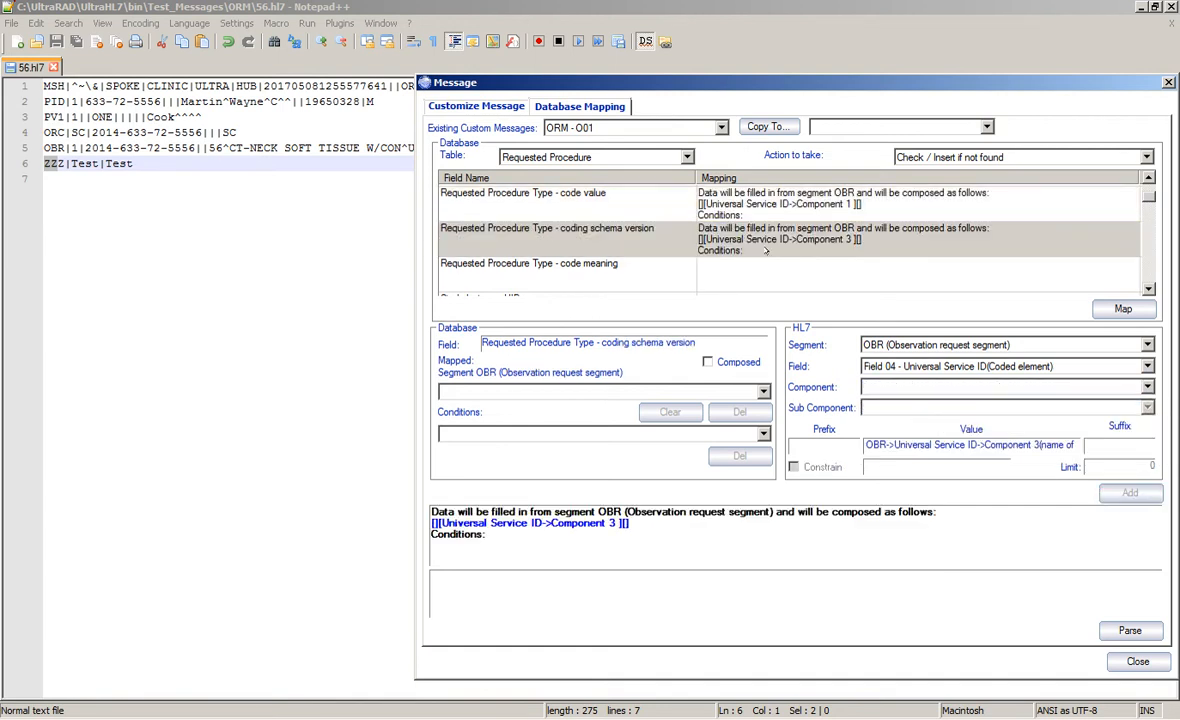
Map Requested Procedure Type - code meaning to Component 2 text of OBR Field 04 - Universal Service ID
left_click(742, 289)
left_click(920, 387)
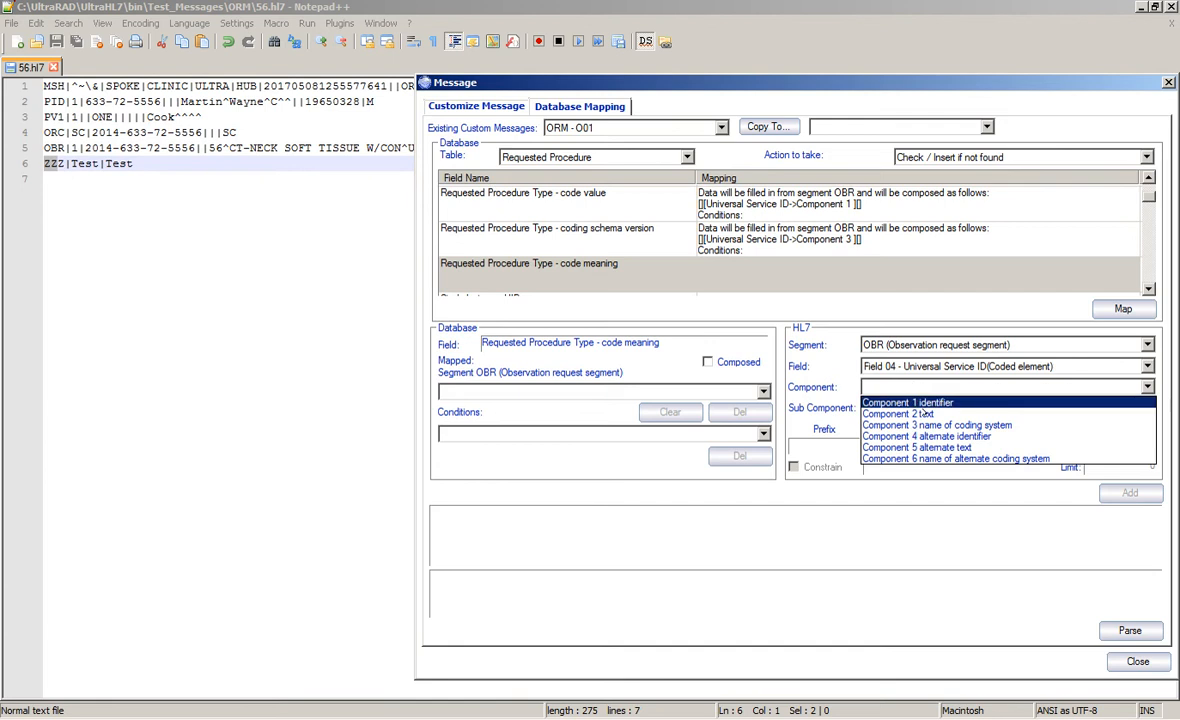
left_click(948, 404)
left_click(1128, 492)
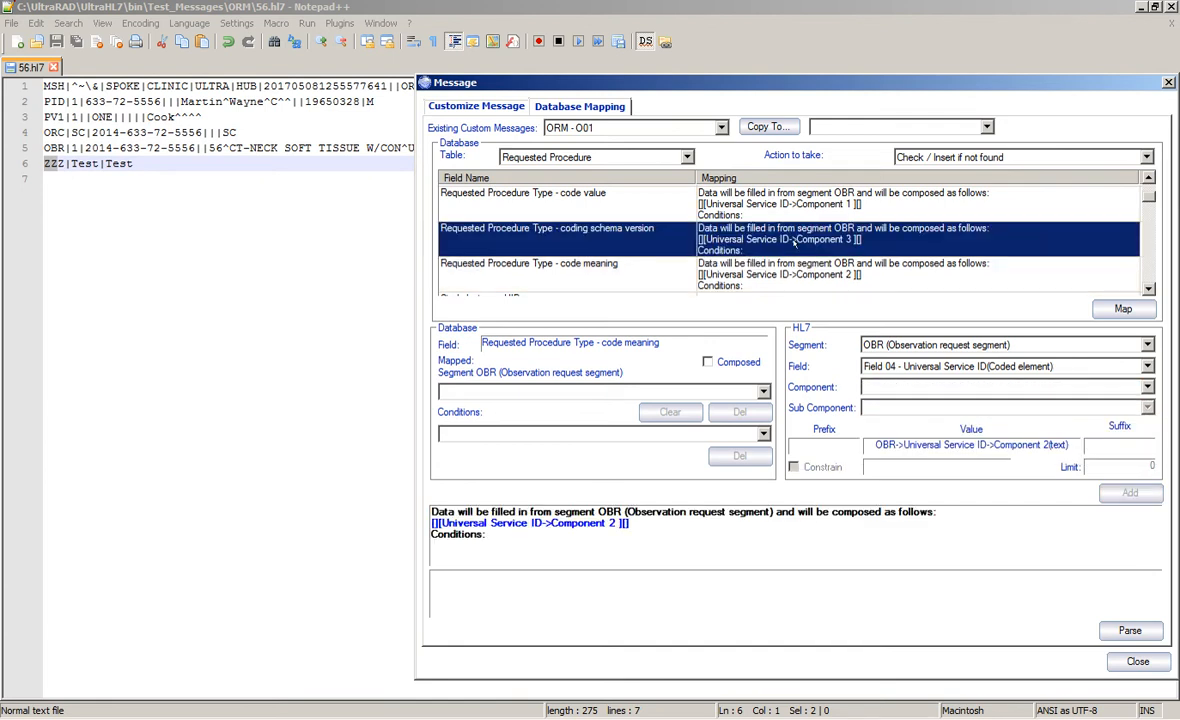
Map Requested Procedure Description to Component 2 text of Field 04 - Universal Service ID in the OBR segment
scroll(795, 243, "down", 1)
left_click(709, 237)
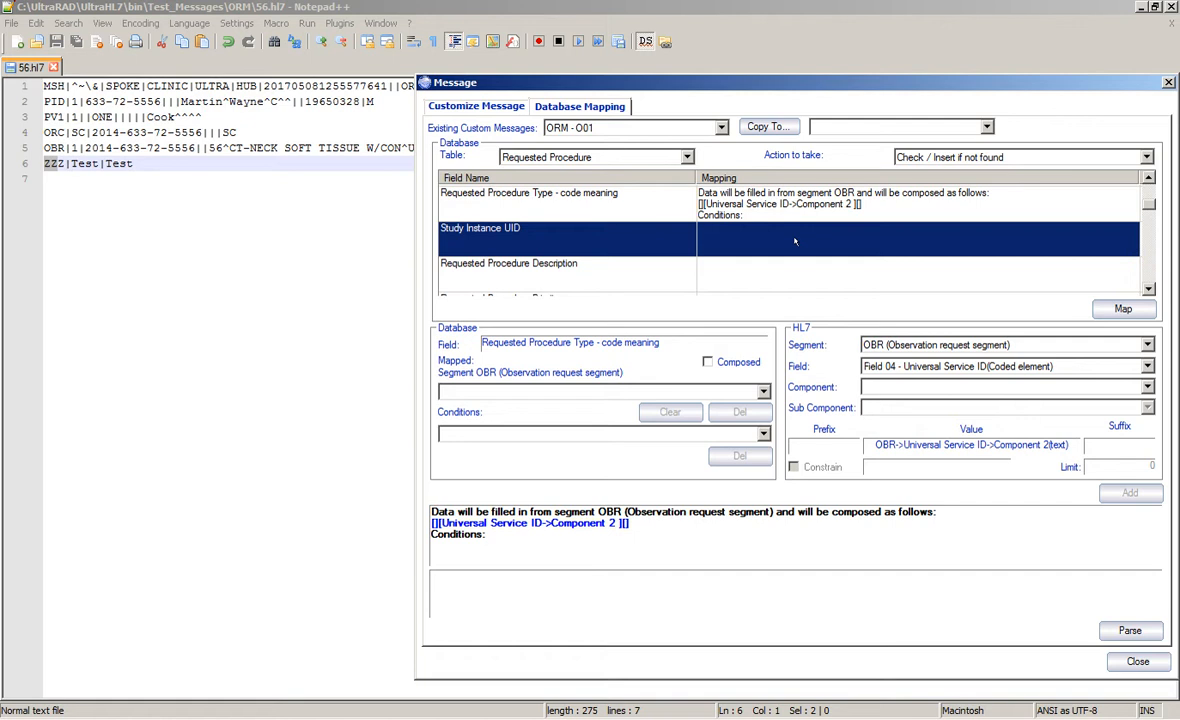
left_click(732, 279)
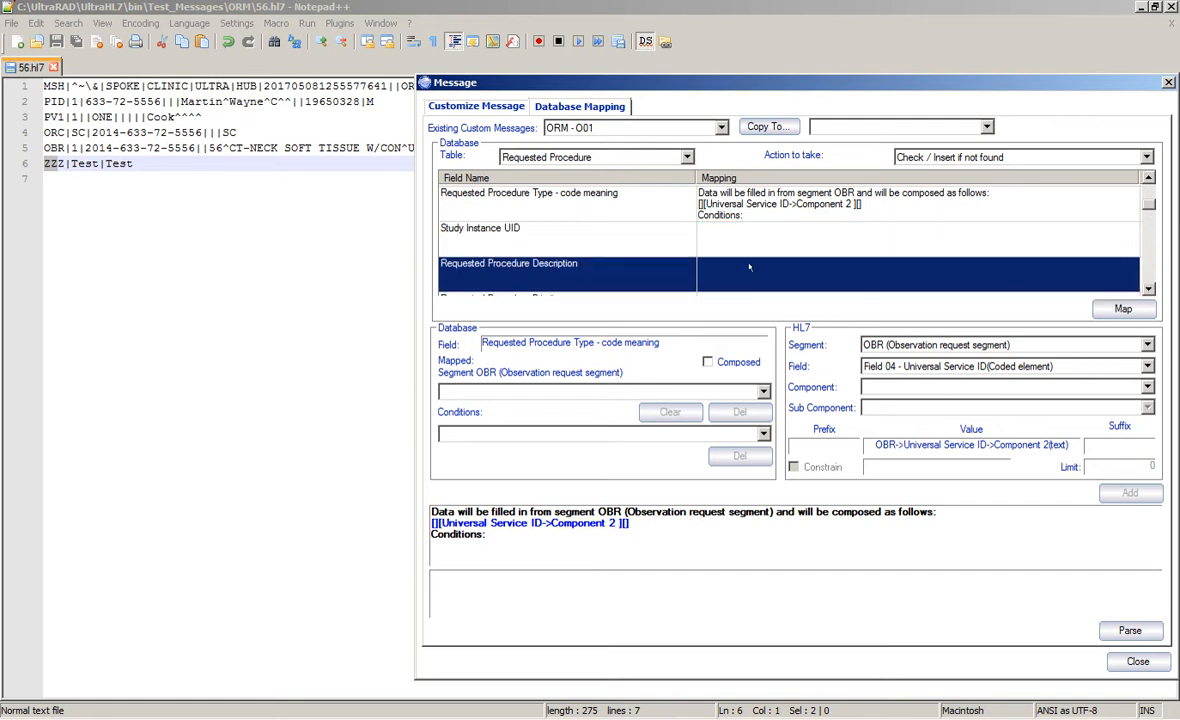
double_click(777, 275)
left_click(932, 367)
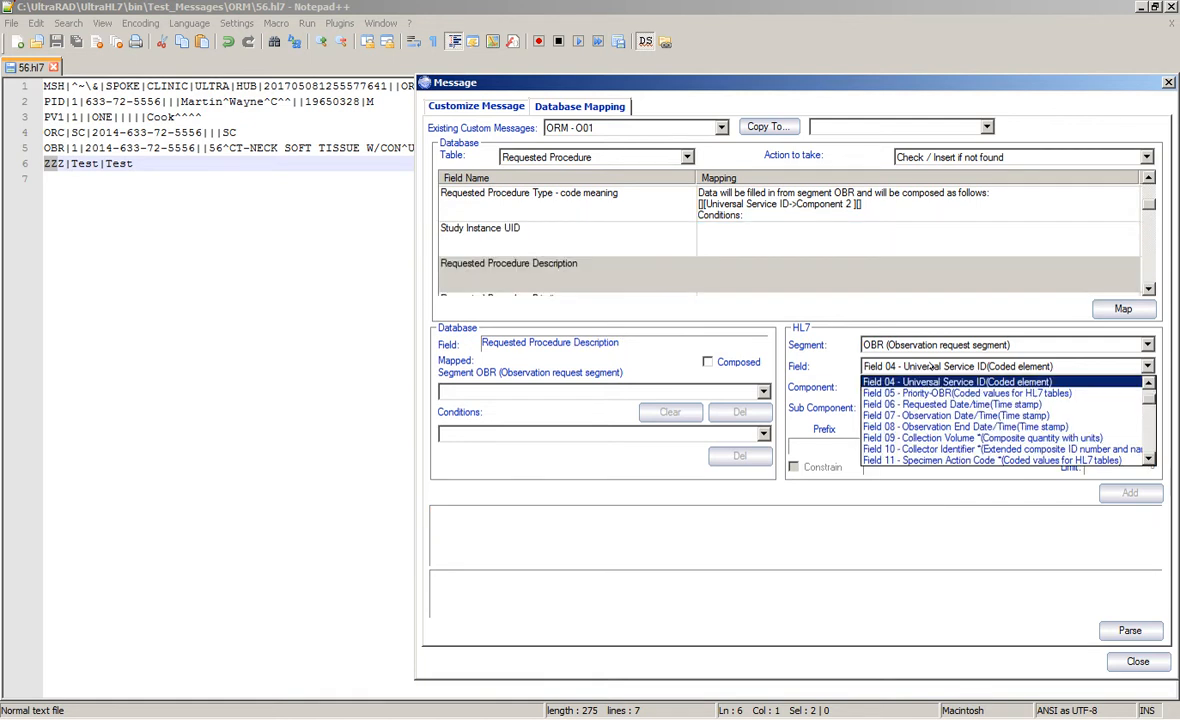
left_click(937, 383)
left_click(938, 387)
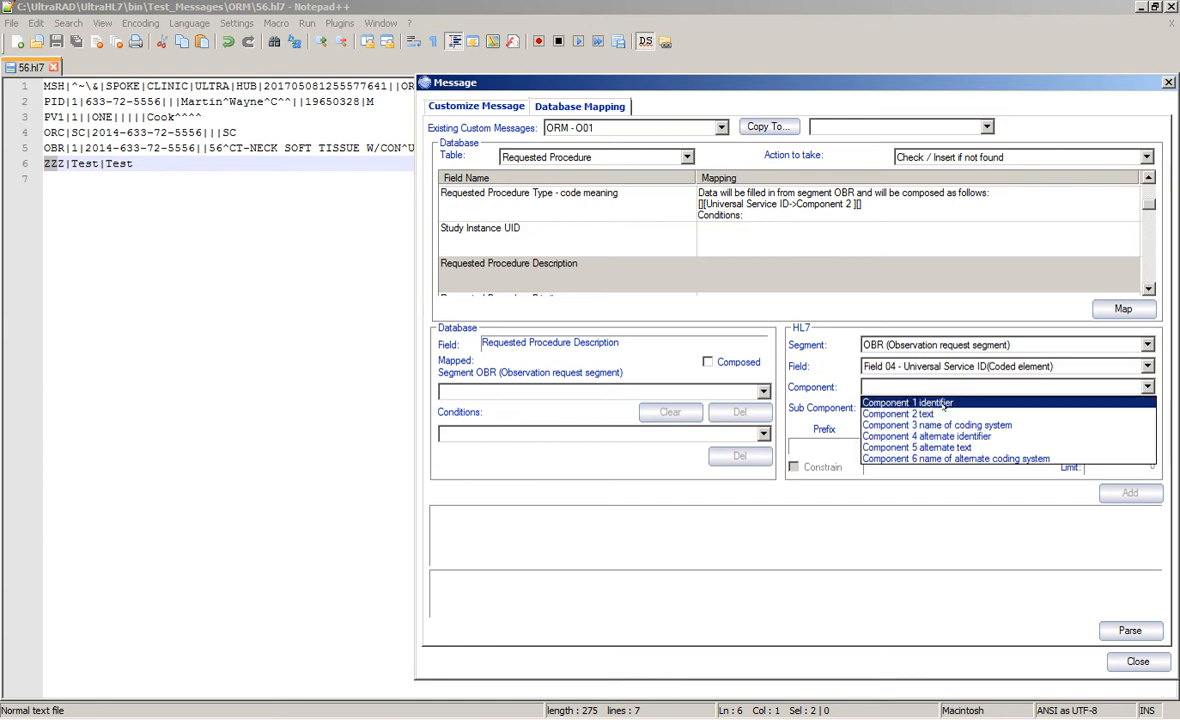
left_click(938, 413)
left_click(1130, 492)
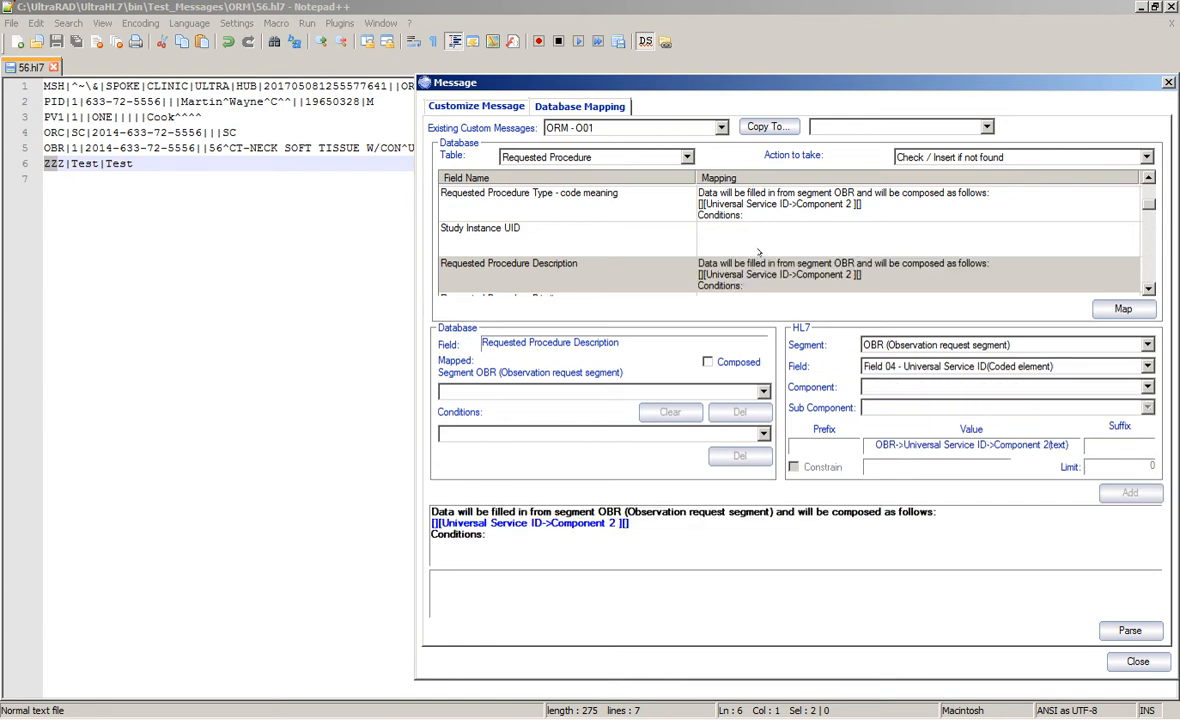
Map Referring Physician's Name to Component 1 ID number of Field 08 - Referring Doctor in the PV1 segment
left_click(767, 268)
scroll(767, 268, "down", 1)
scroll(735, 259, "down", 1)
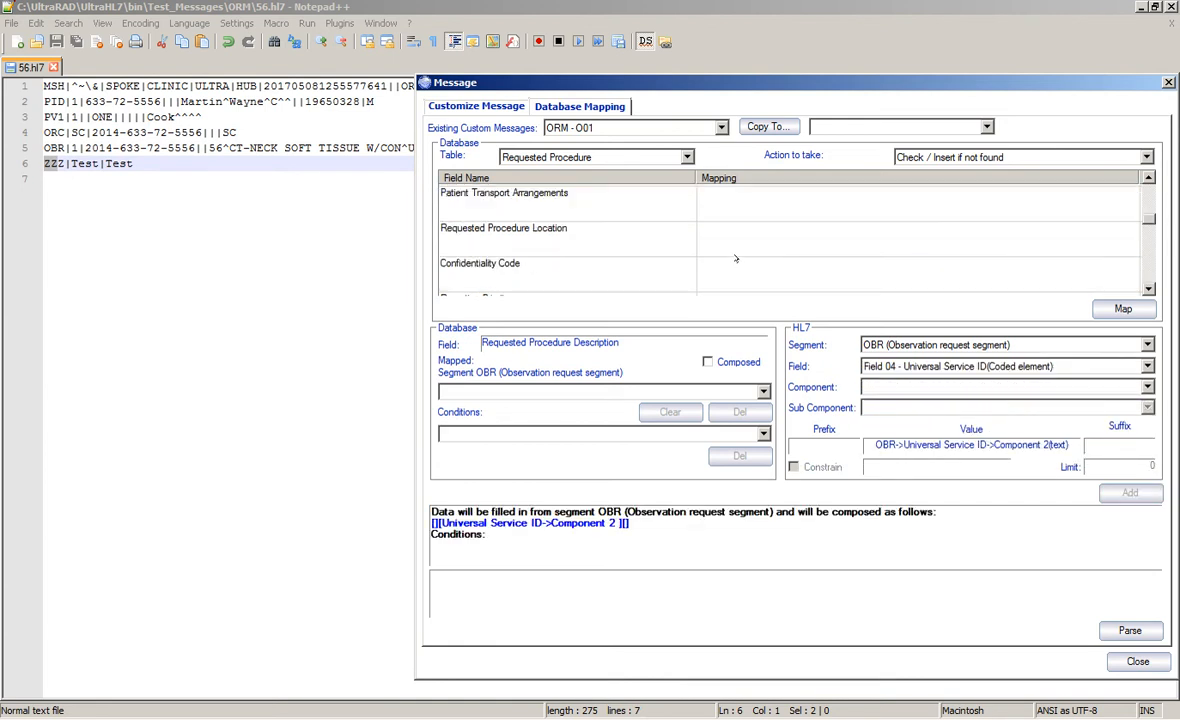
scroll(735, 259, "down", 1)
scroll(735, 259, "up", 1)
scroll(732, 282, "down", 1)
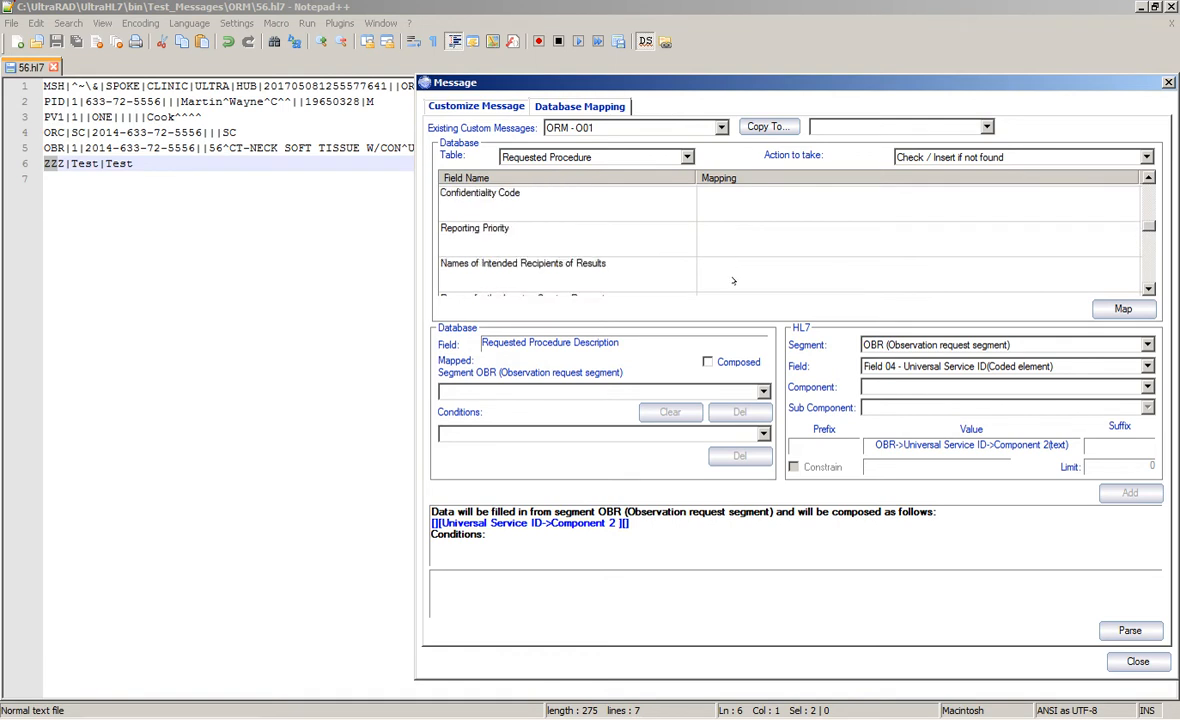
scroll(734, 280, "down", 1)
scroll(734, 280, "down", 2)
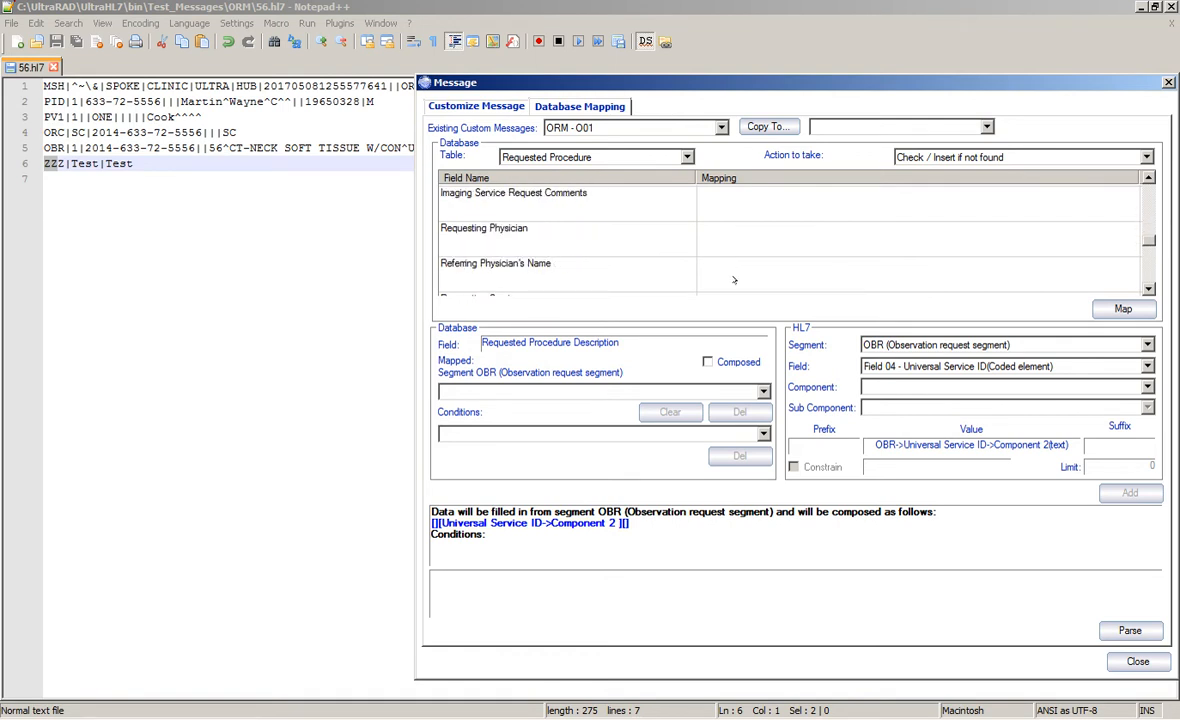
left_click(735, 205)
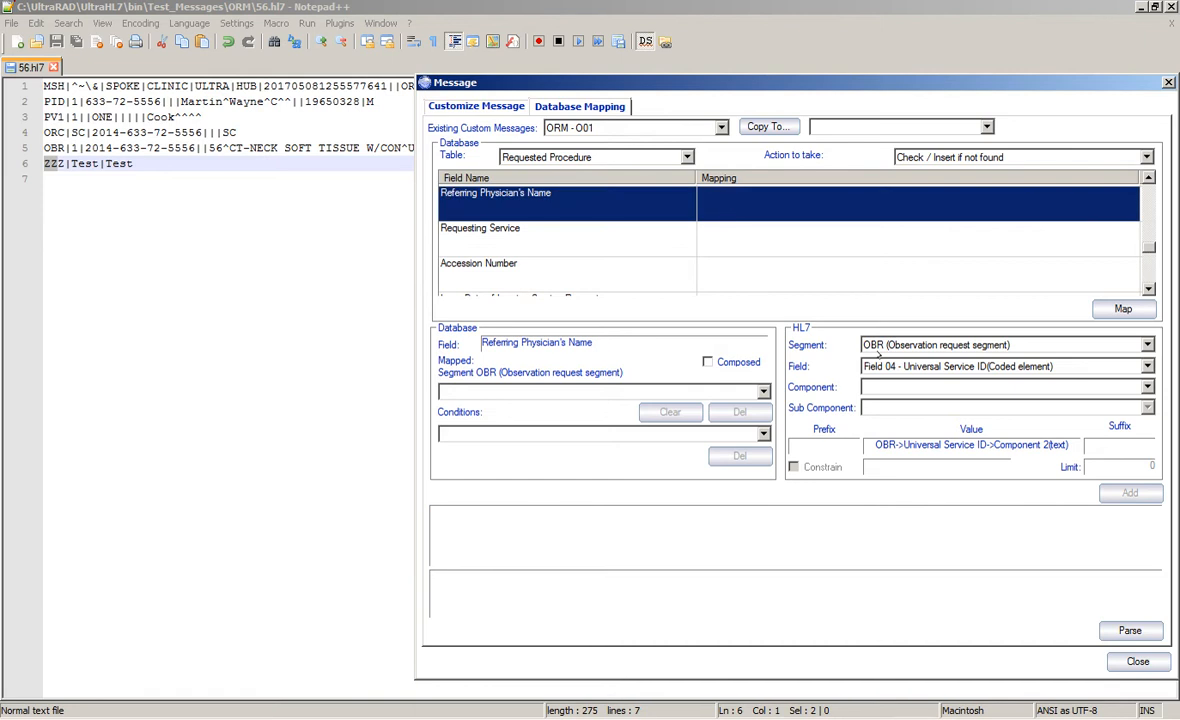
left_click(910, 370)
left_click(908, 342)
left_click(908, 342)
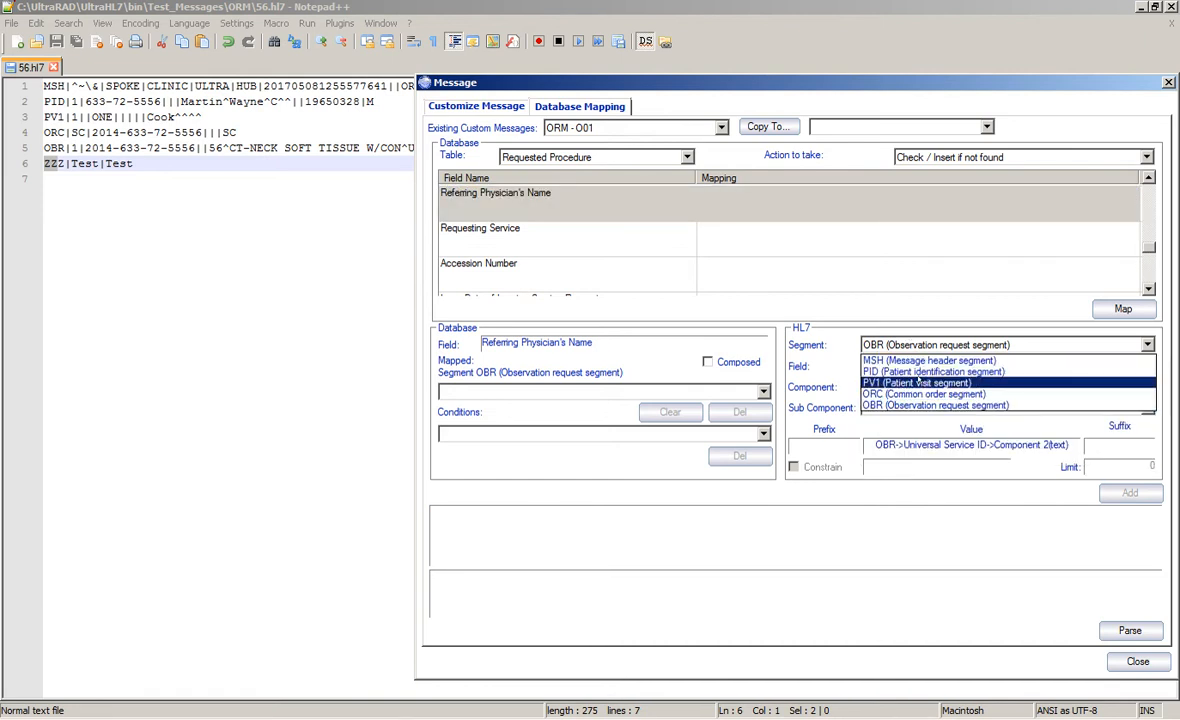
left_click(910, 382)
left_click(910, 366)
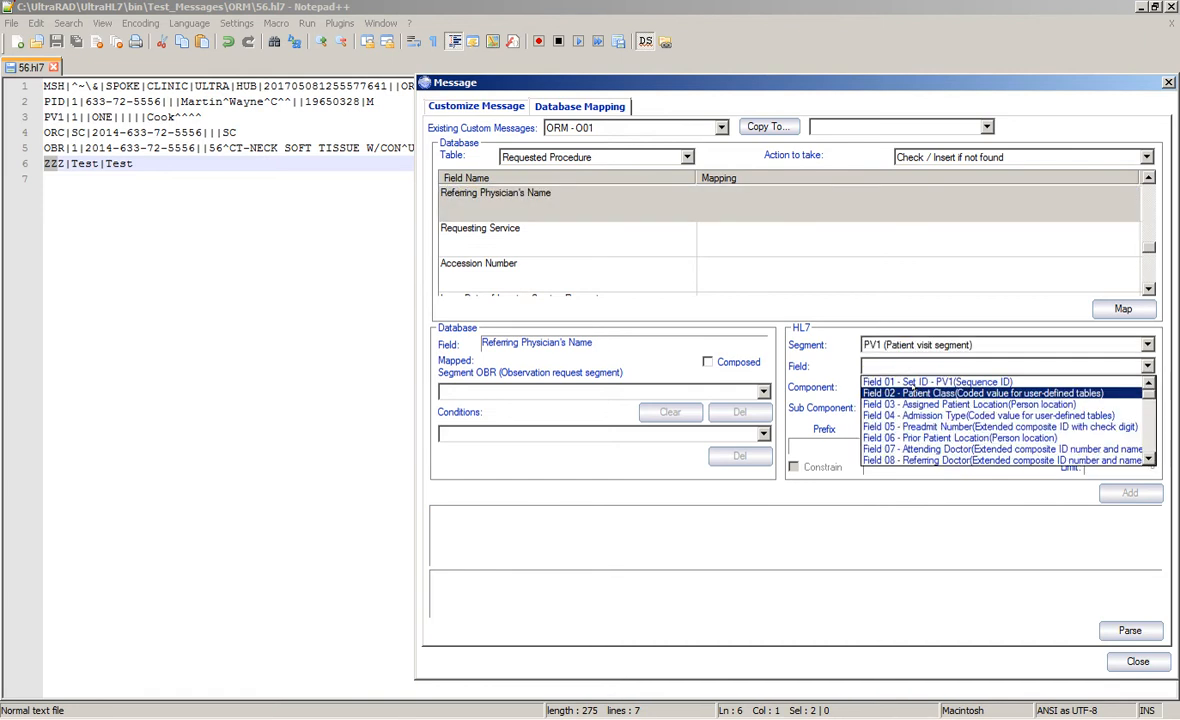
left_click(920, 460)
left_click(925, 387)
left_click(925, 402)
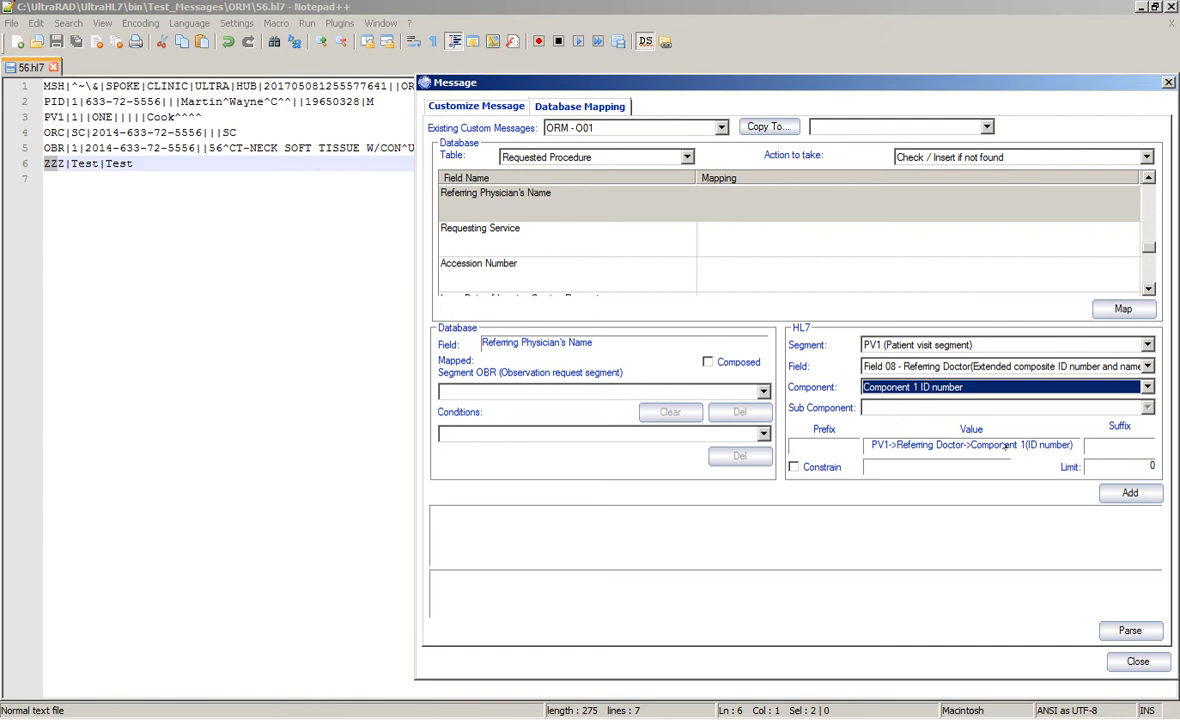
left_click(1129, 492)
Map Accession Number to Component 1 entity identifier of Field 02 - Placer Order Number in the ORC segment
left_click(786, 245)
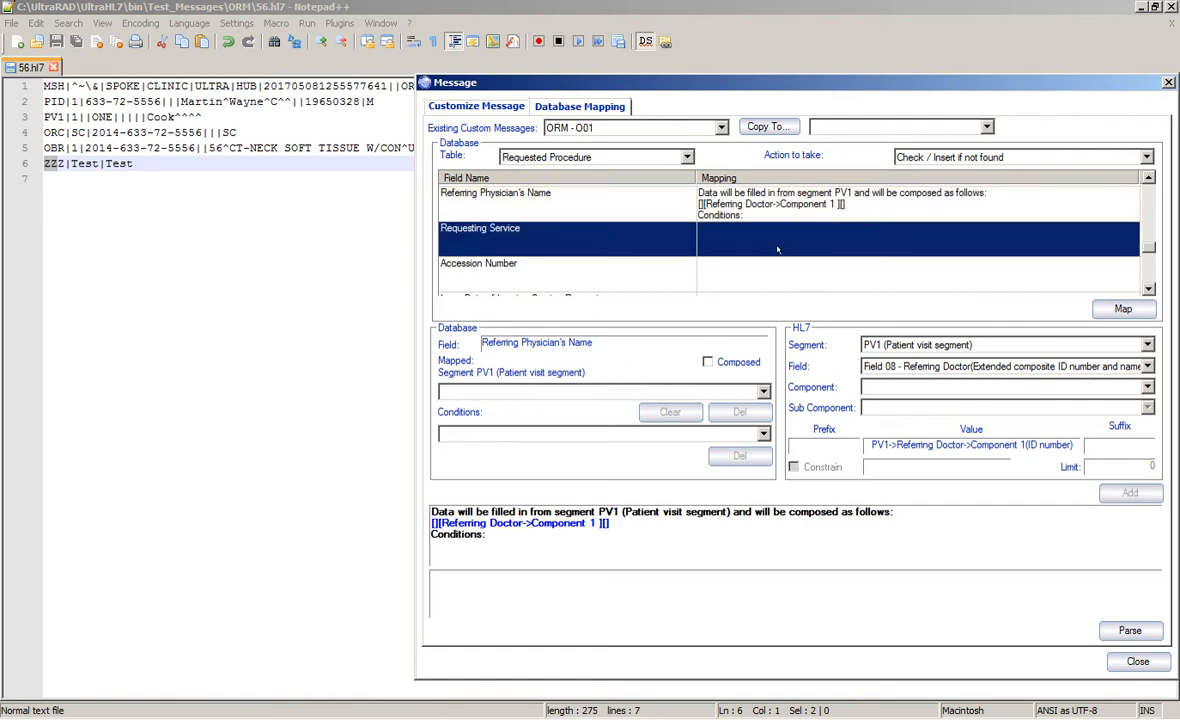
scroll(777, 249, "down", 2)
left_click(695, 195)
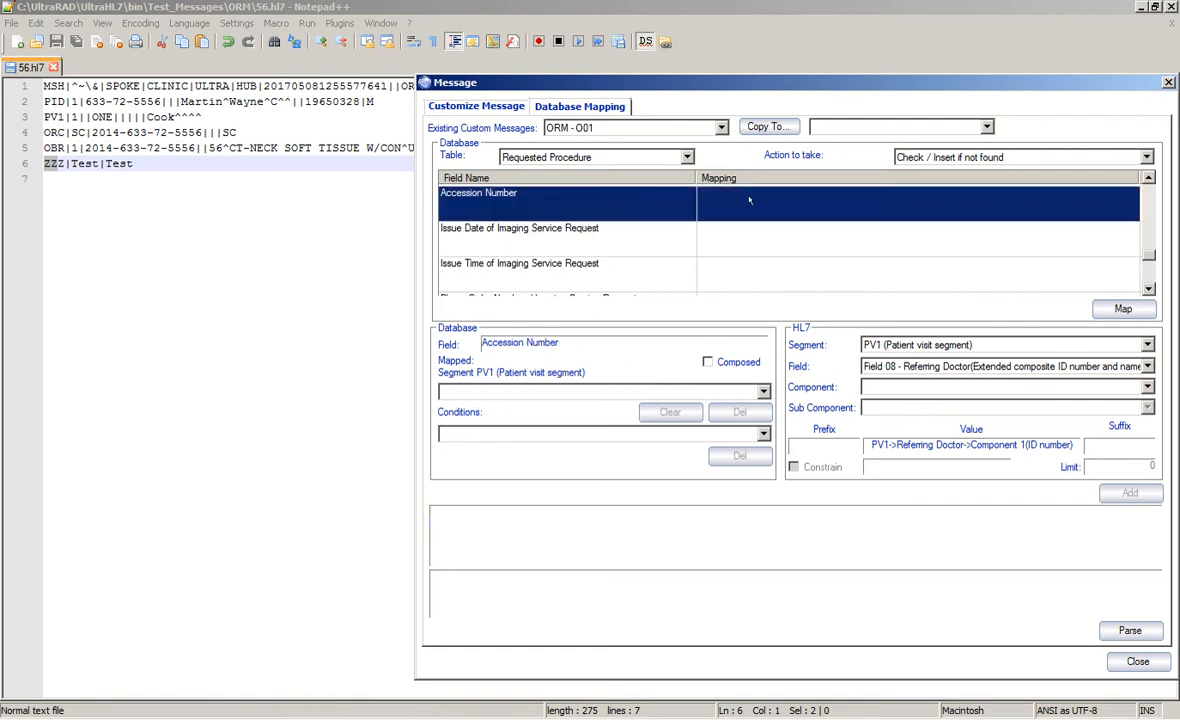
left_click(917, 345)
left_click(905, 395)
left_click(918, 366)
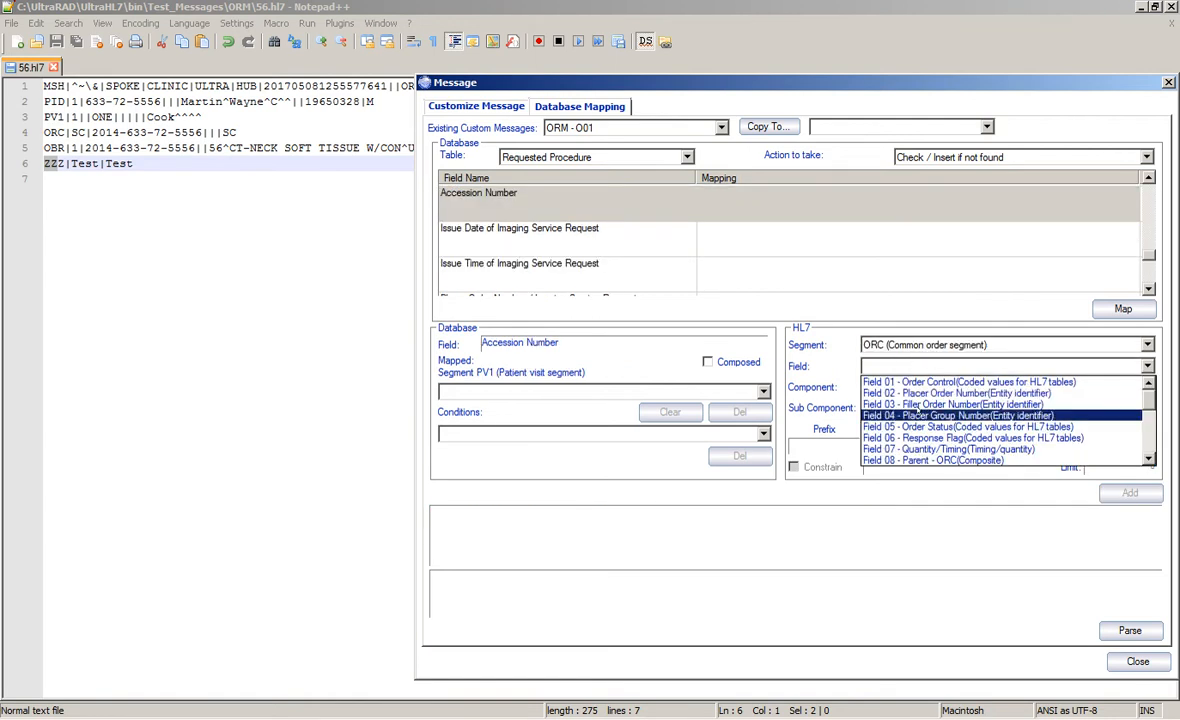
left_click(915, 393)
left_click(908, 387)
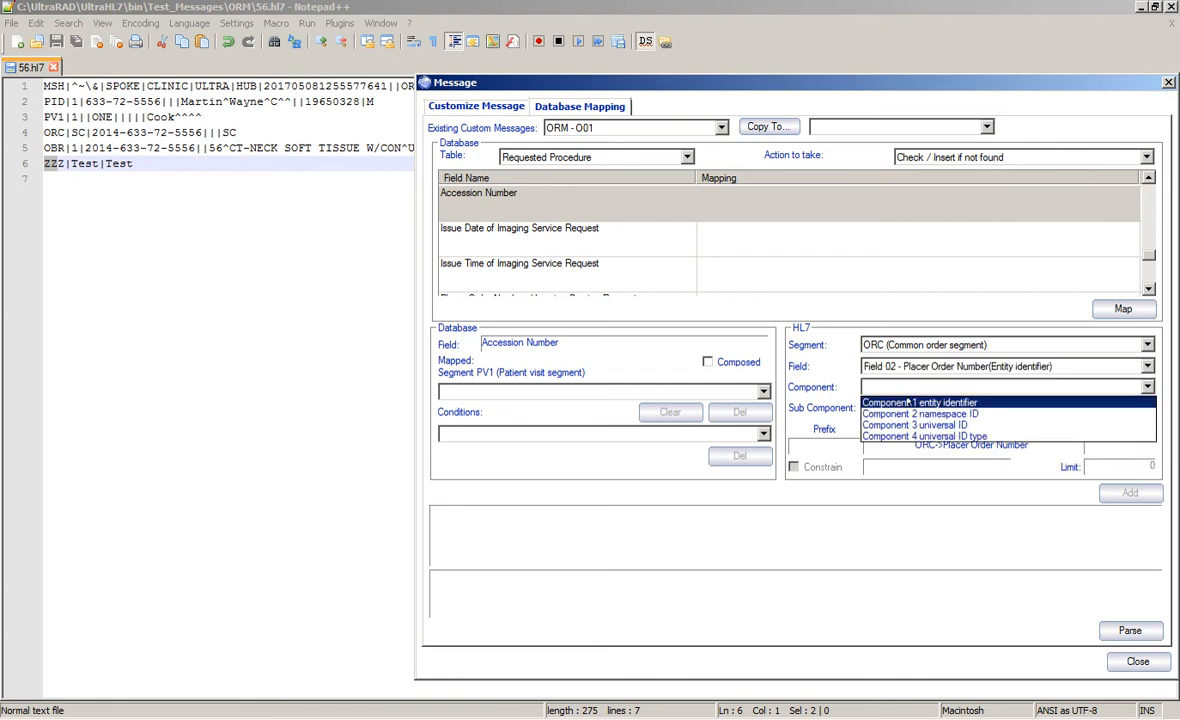
left_click(908, 402)
left_click(1129, 492)
Switch to the Scheduled Procedure Step table and set its action to Check / Insert if not found
left_click(757, 250)
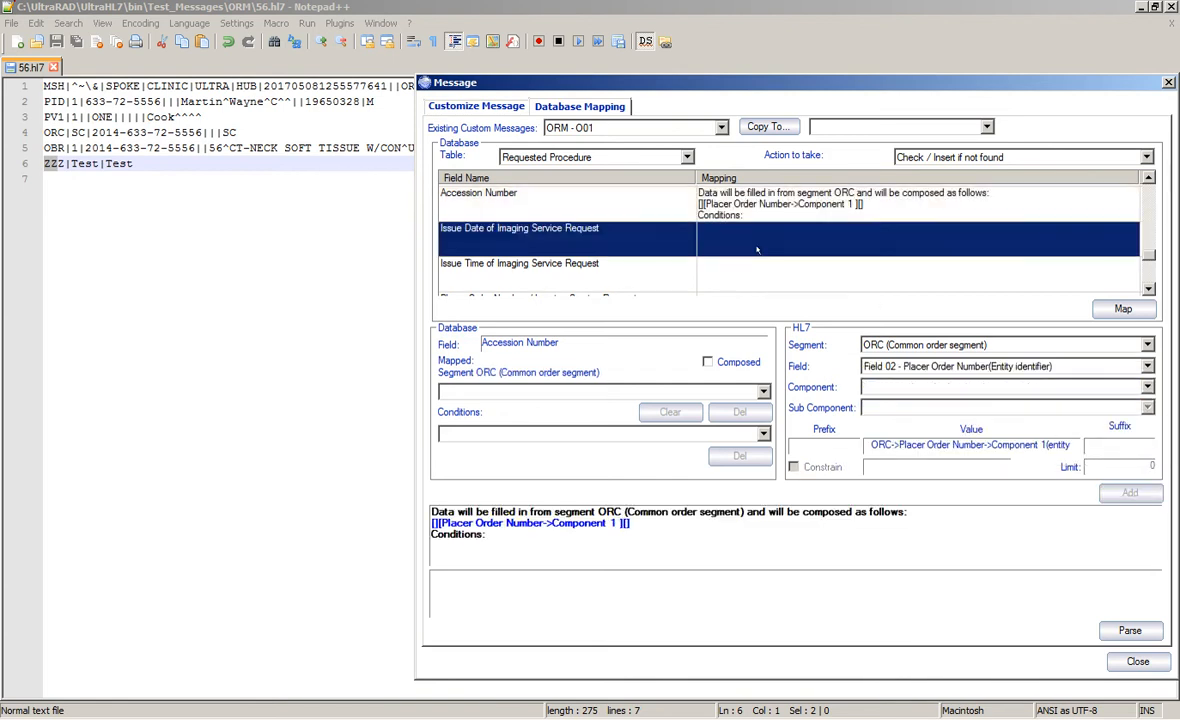
scroll(757, 250, "down", 1)
scroll(757, 250, "down", 2)
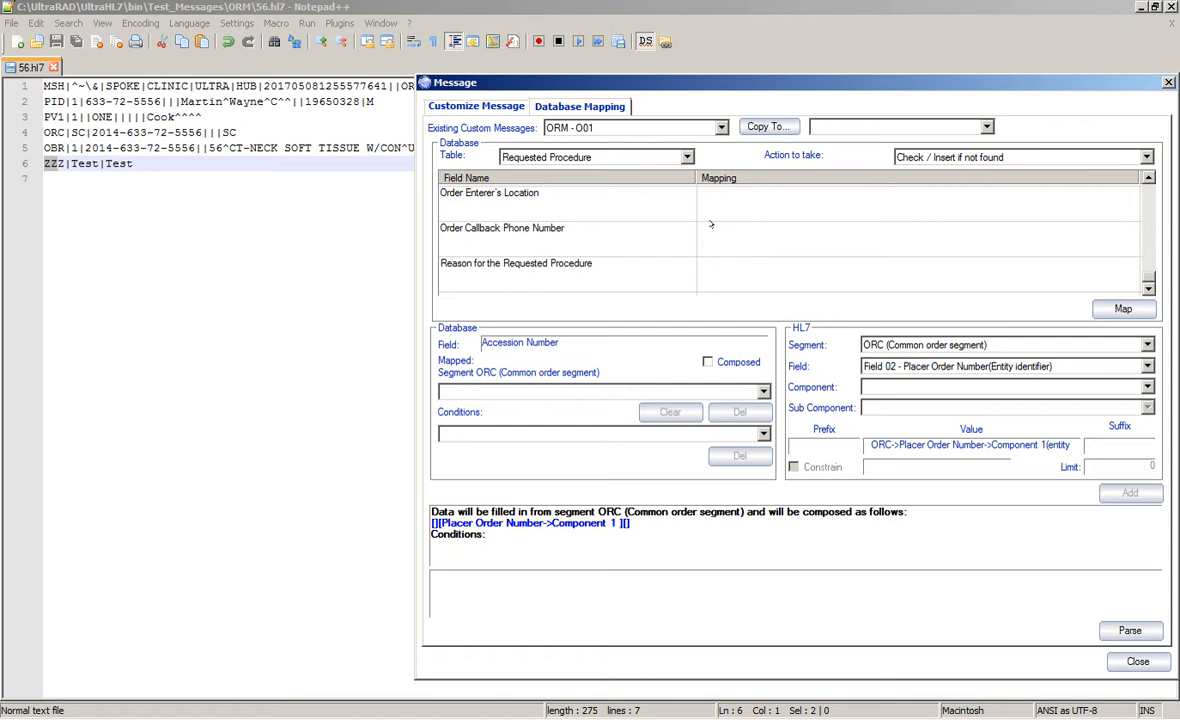
left_click(625, 155)
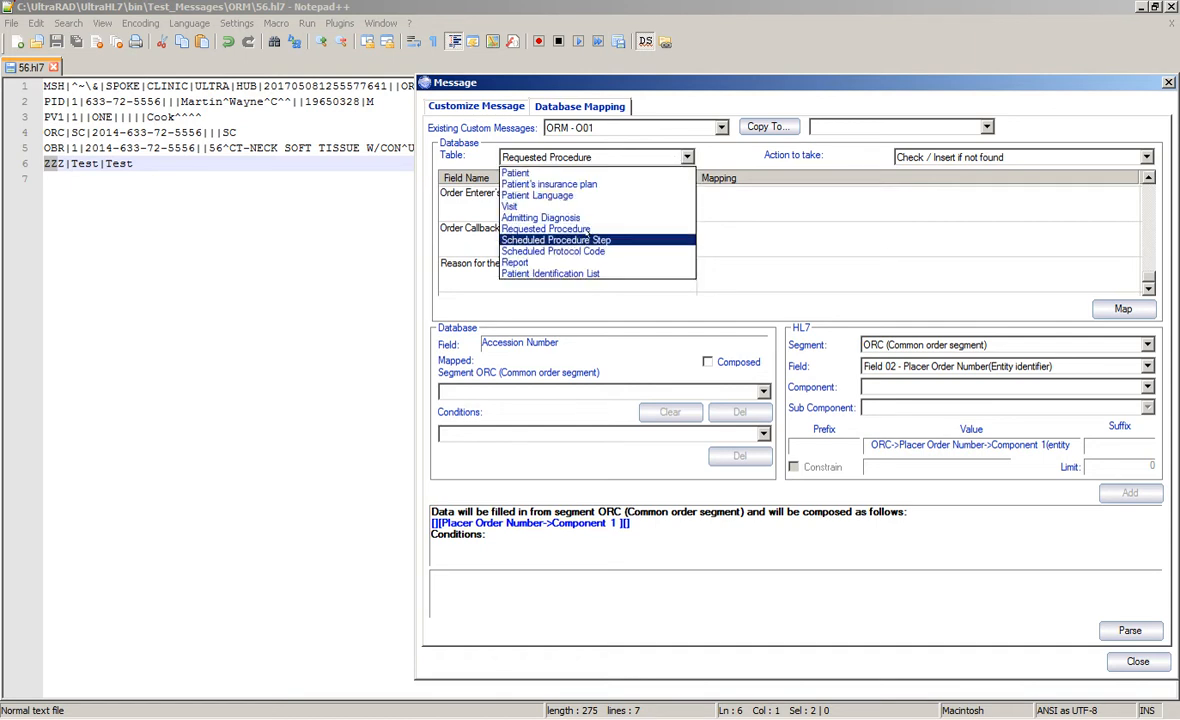
left_click(582, 241)
left_click(932, 154)
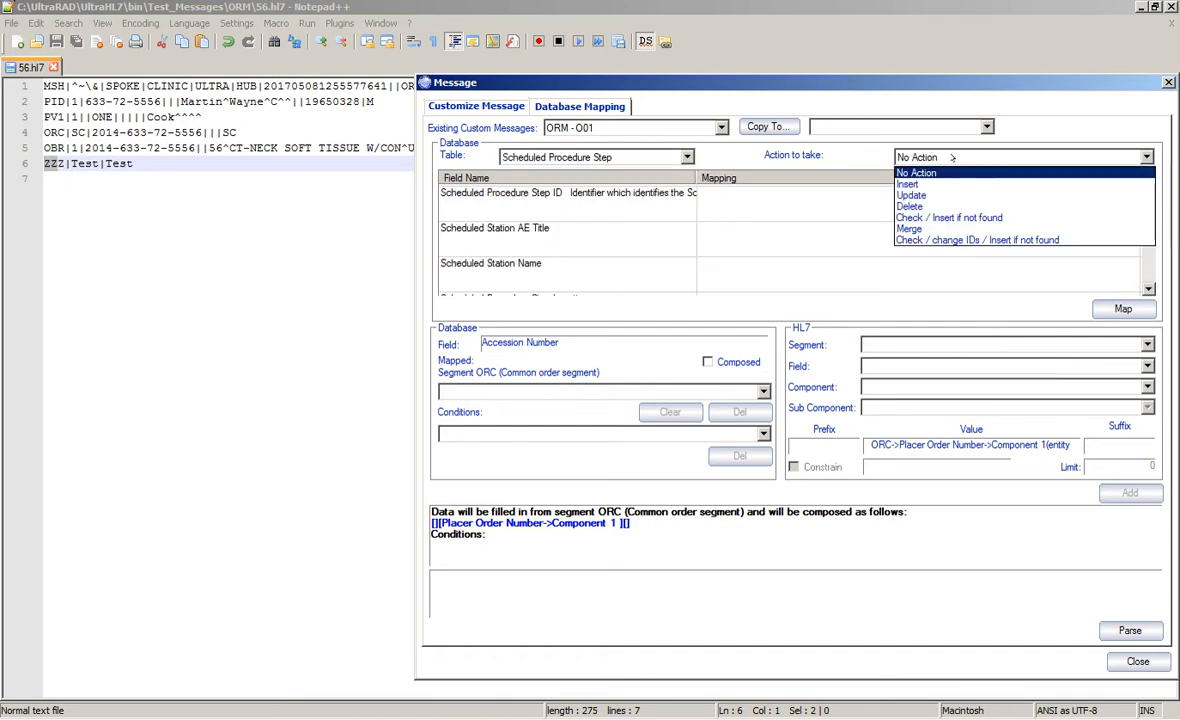
left_click(876, 212)
Map Scheduled Procedure Step ID to Component 1 entity identifier of Field 02 - Placer Order Number in the OBR segment
left_click(758, 205)
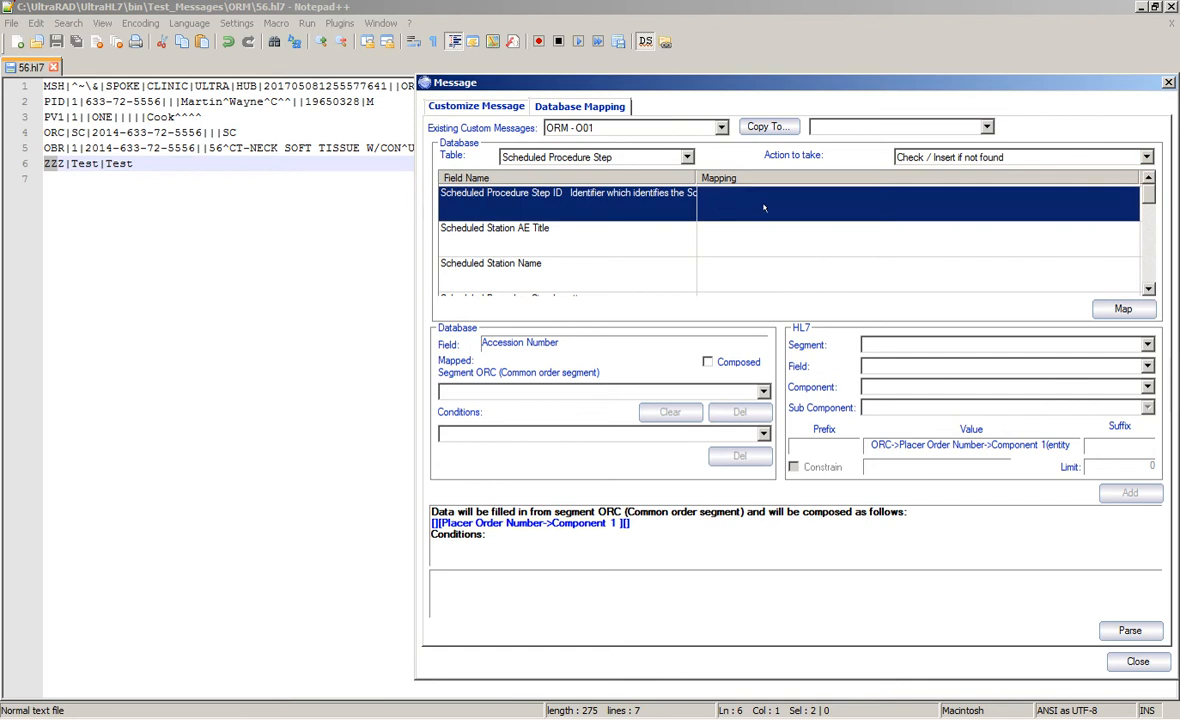
left_click(669, 193)
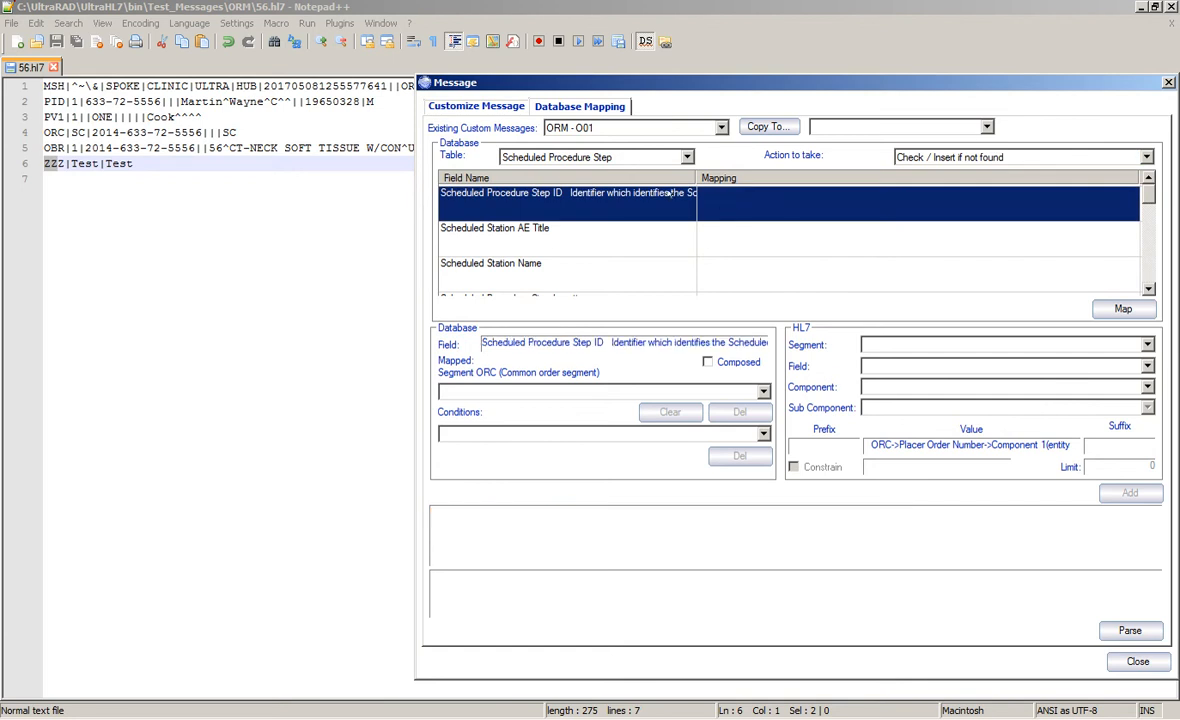
left_click(990, 347)
left_click(905, 408)
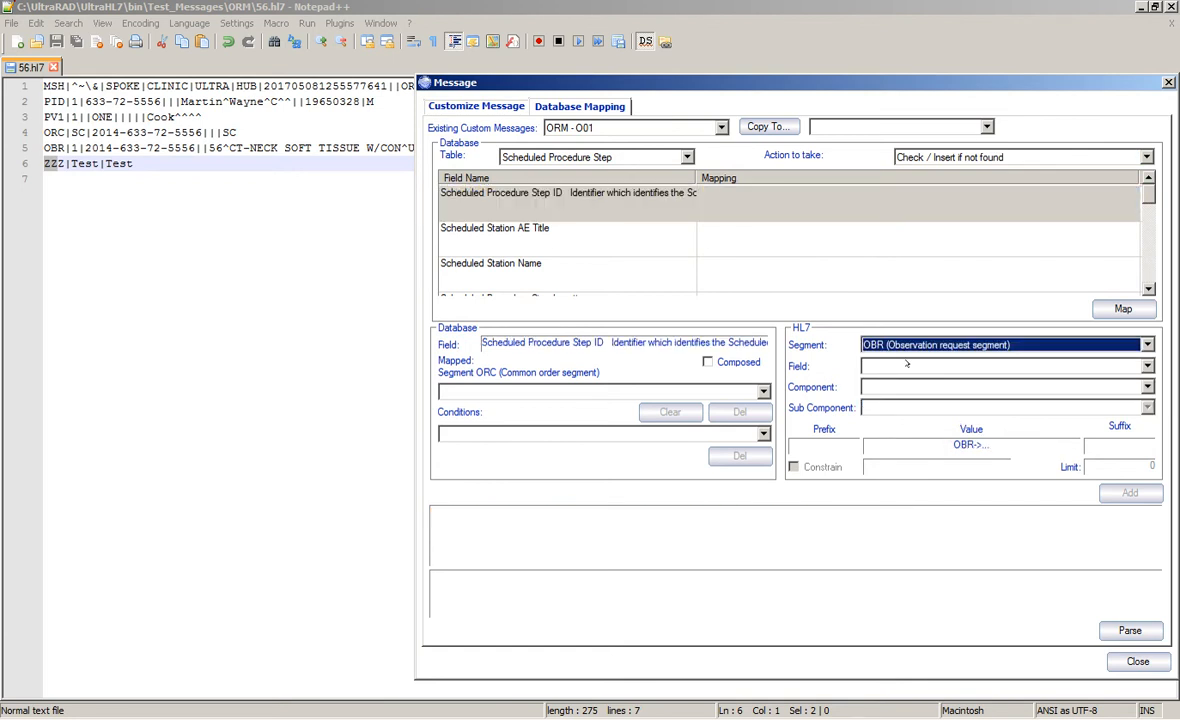
left_click(907, 365)
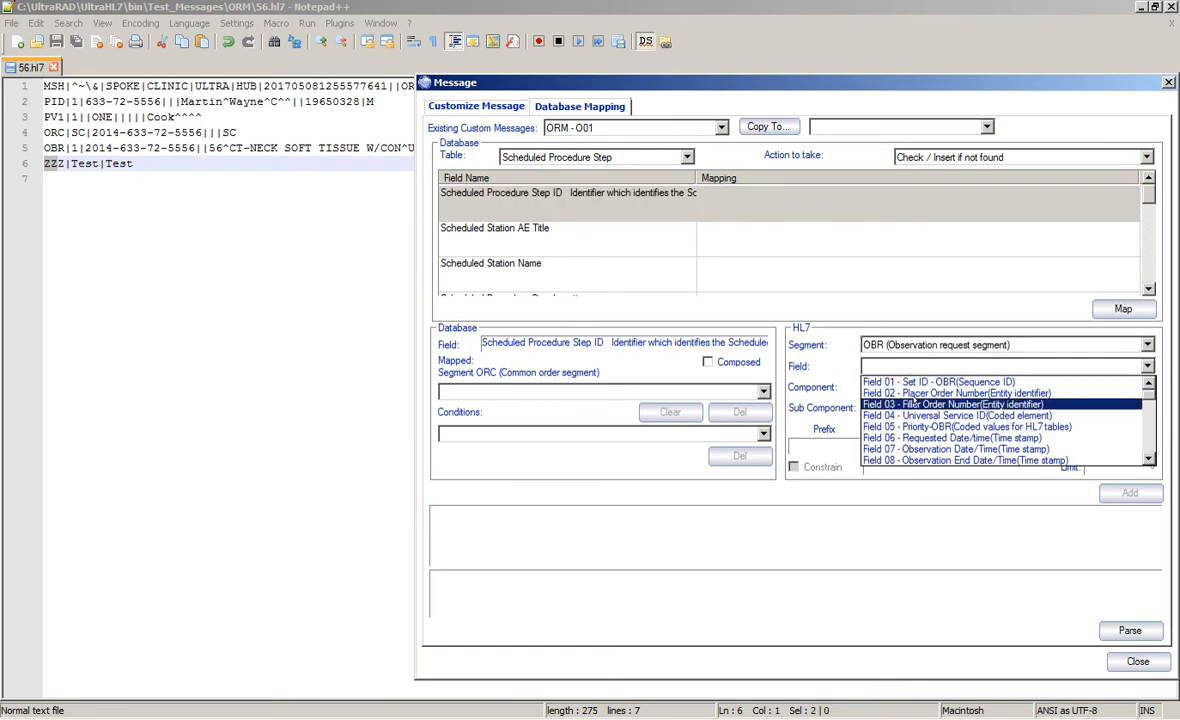
left_click(927, 393)
left_click(1000, 387)
left_click(920, 398)
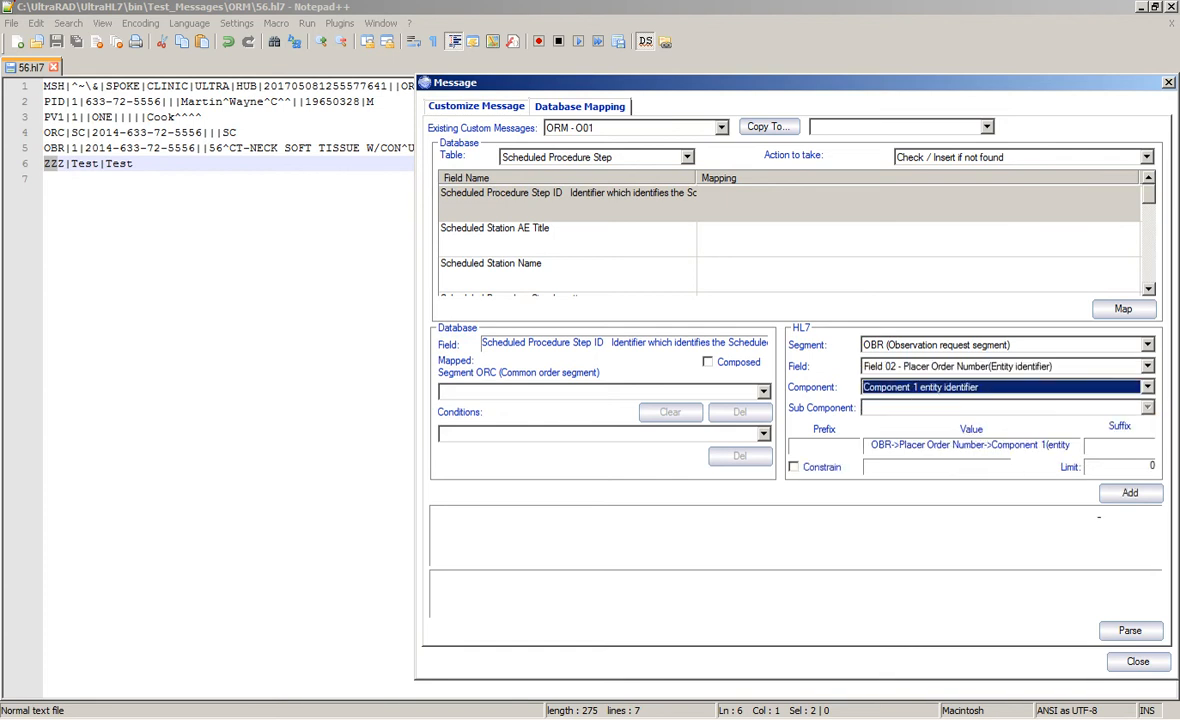
left_click(1128, 492)
Map Scheduled Procedure Step Location to Component 1 point of care of Field 03 - Assigned Patient Location in the PV1 segment
left_click(742, 245)
left_click(741, 270)
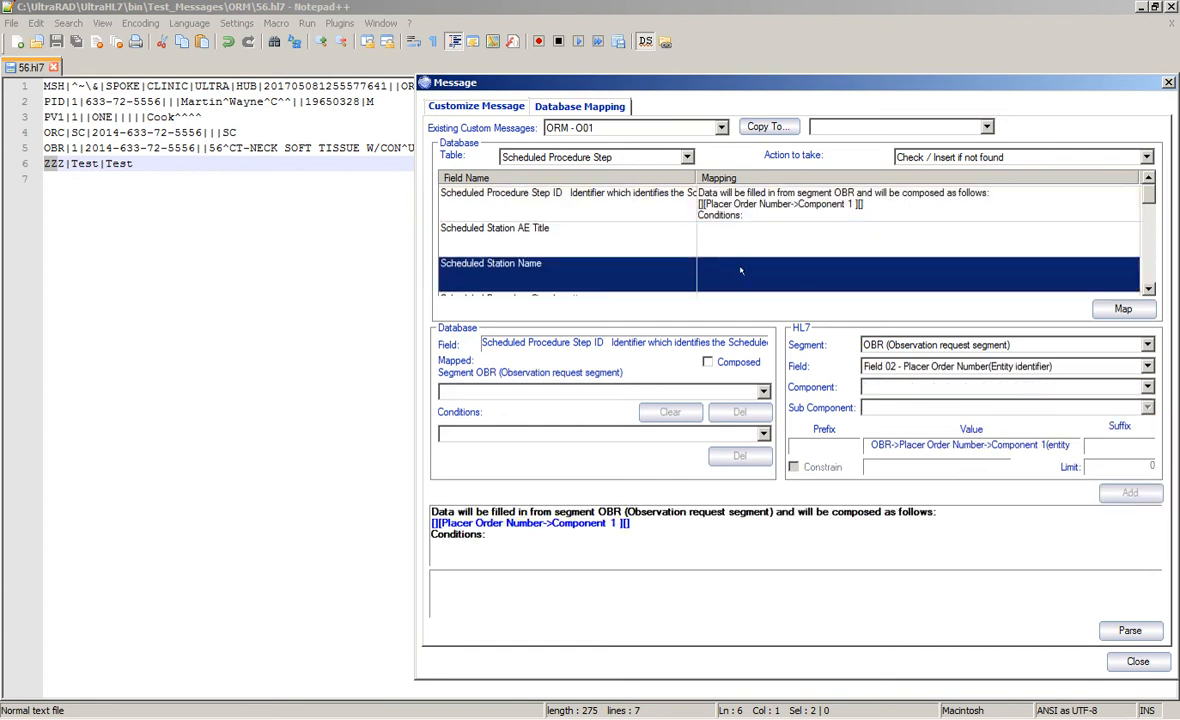
scroll(686, 250, "down", 1)
left_click(733, 240)
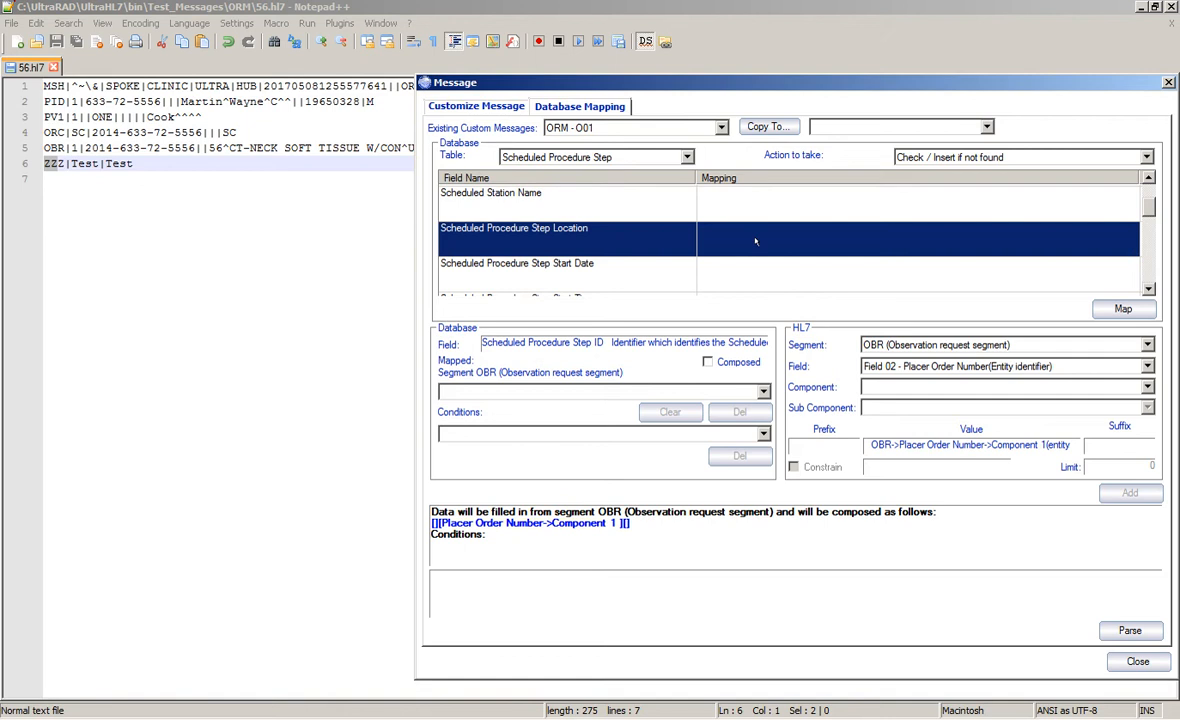
left_click(960, 345)
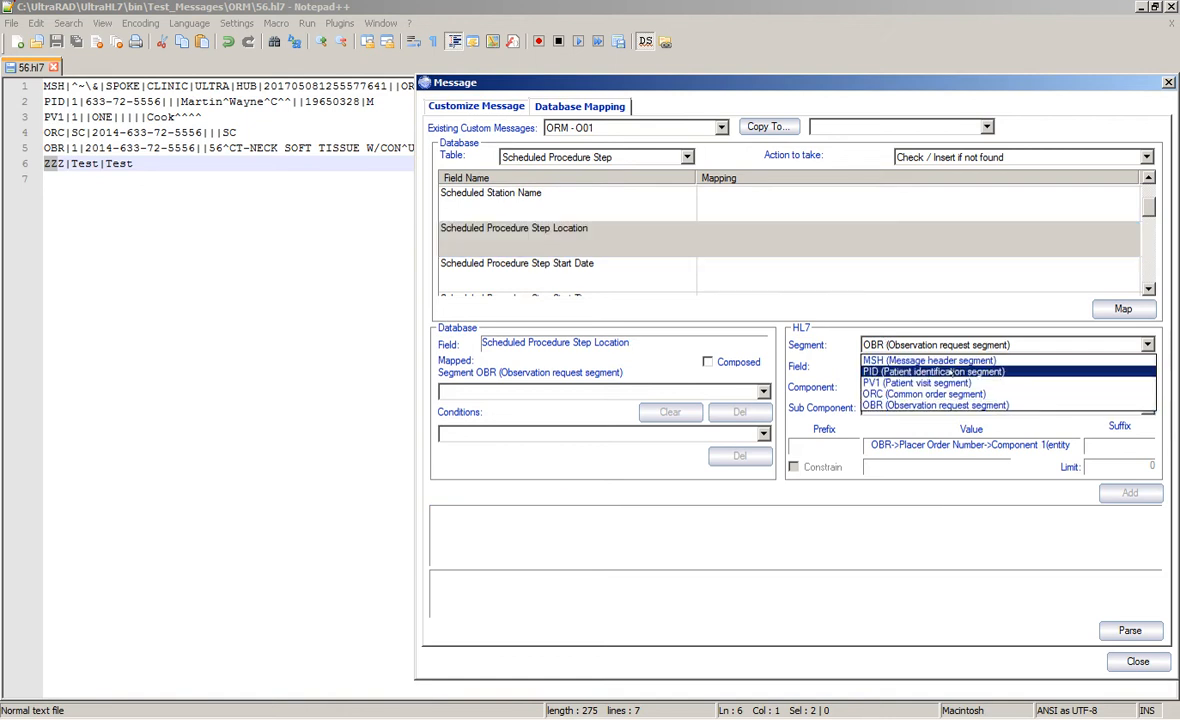
left_click(936, 366)
left_click(936, 366)
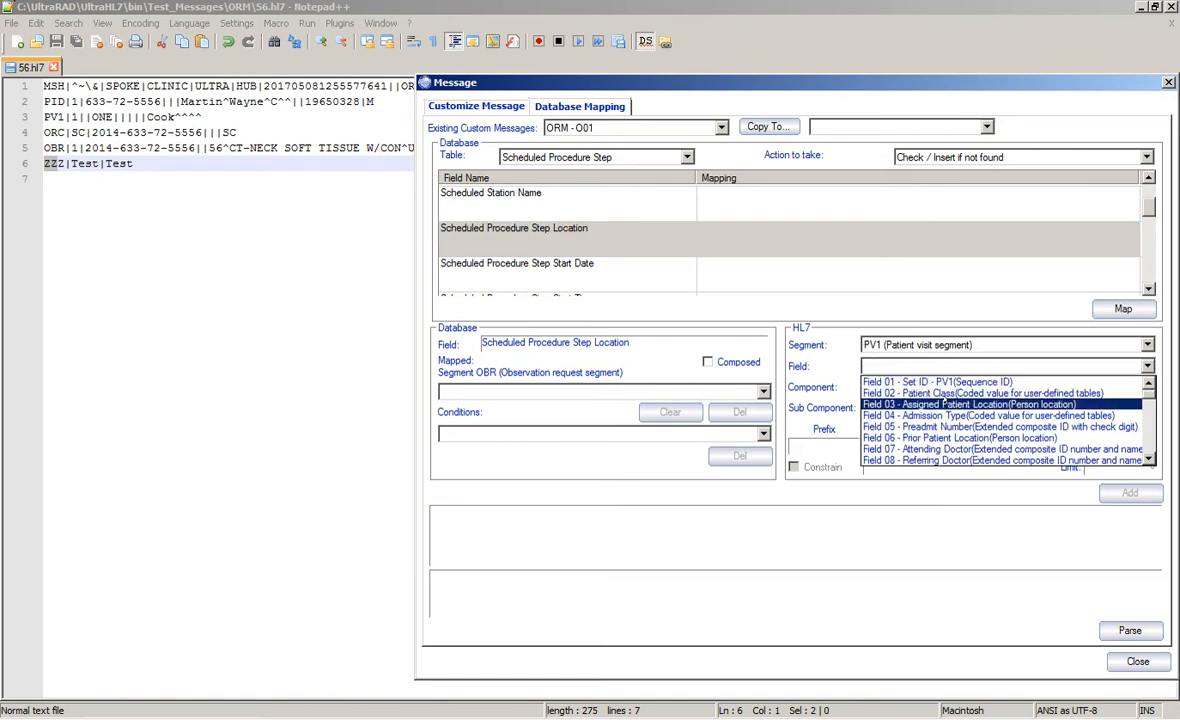
left_click(943, 404)
left_click(1000, 387)
left_click(930, 398)
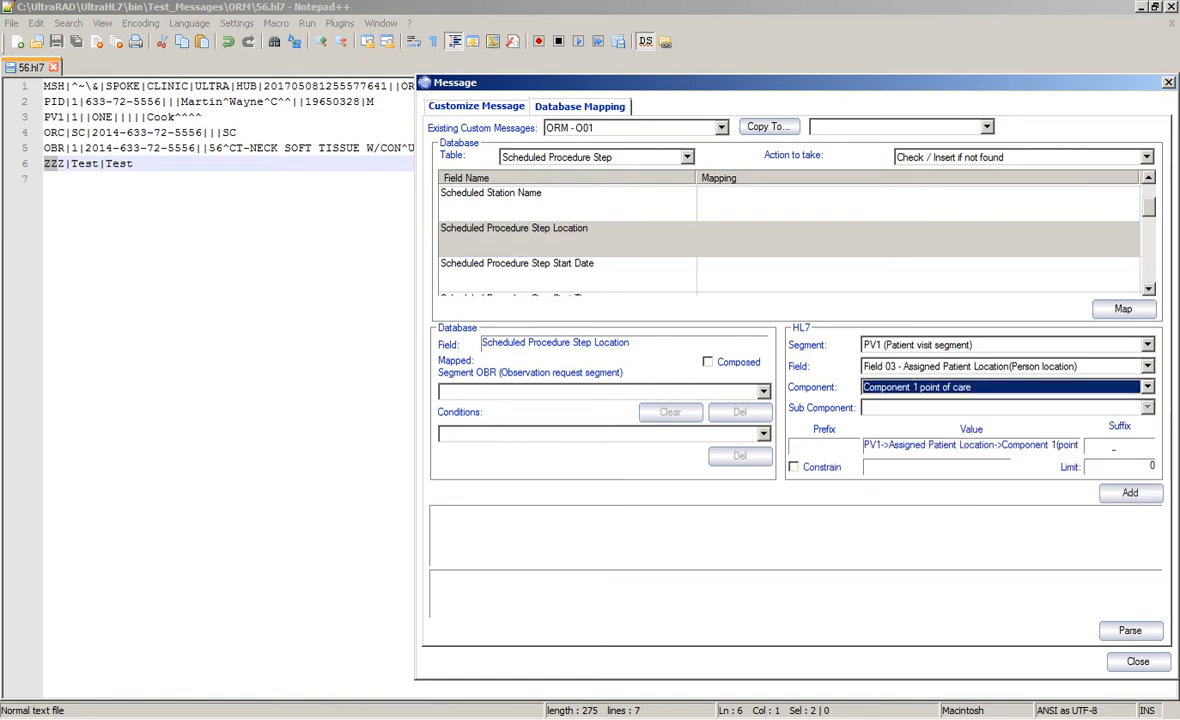
left_click(1130, 491)
Look through the PV1 segment's fields for a possible source for Scheduled Procedure Step Start Date
left_click(735, 265)
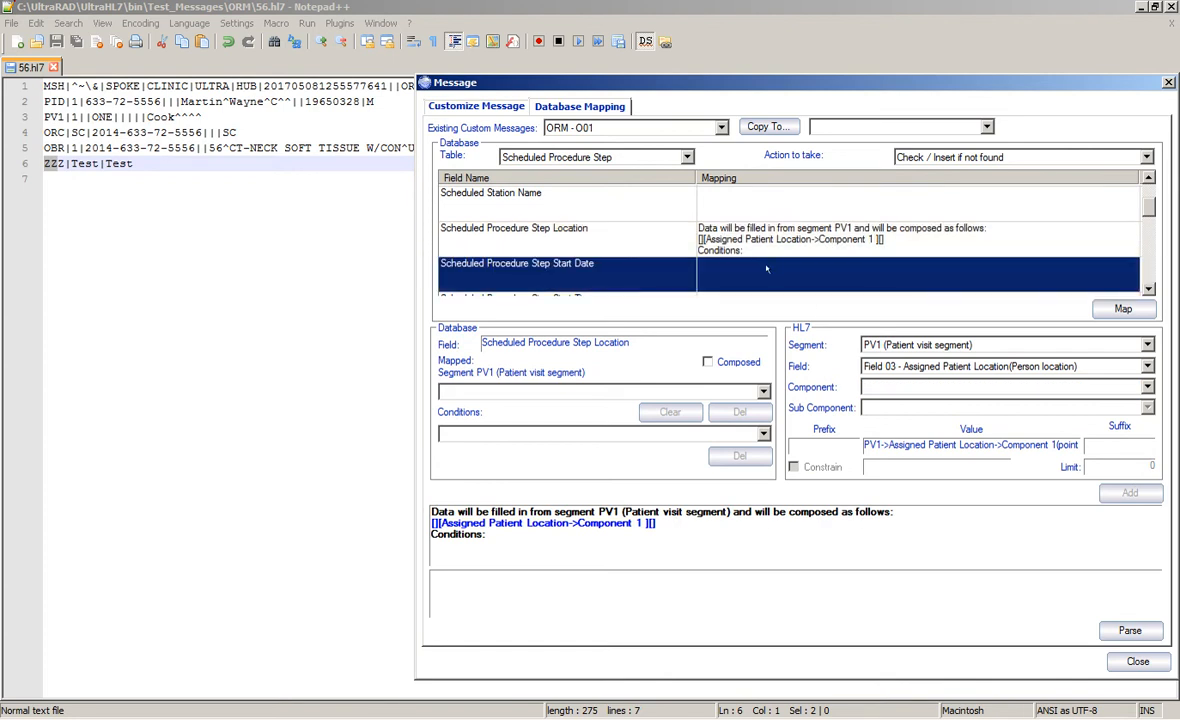
left_click(895, 366)
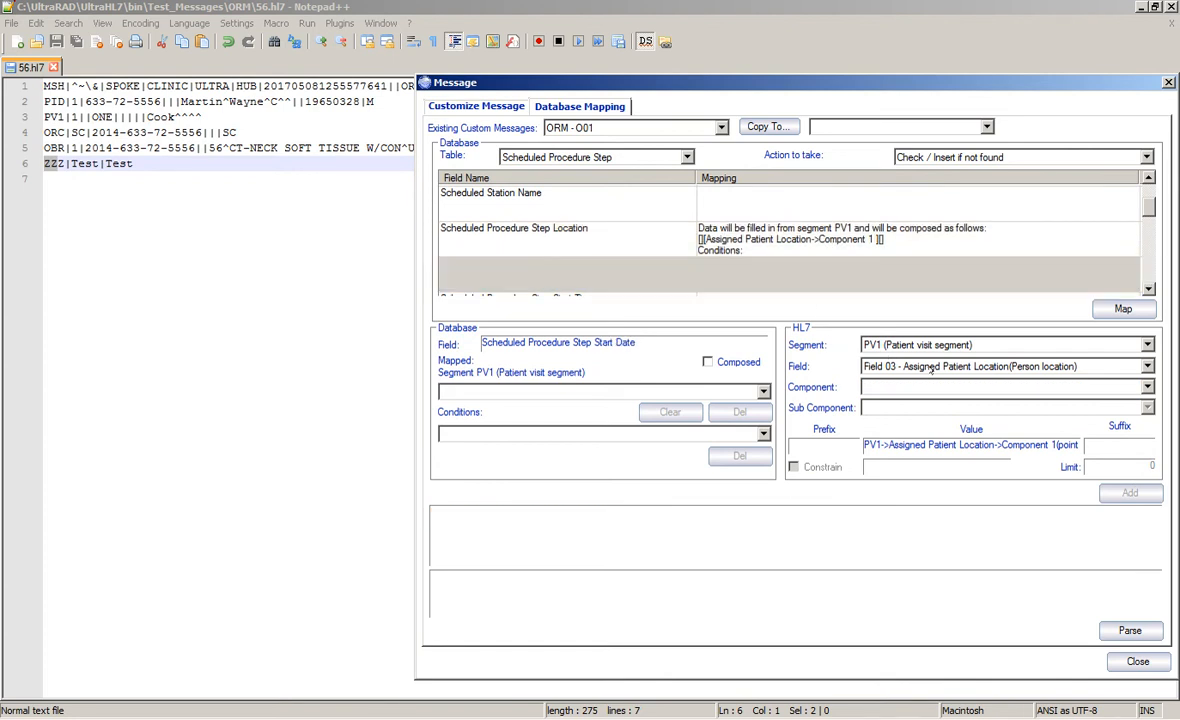
scroll(968, 450, "down", 2)
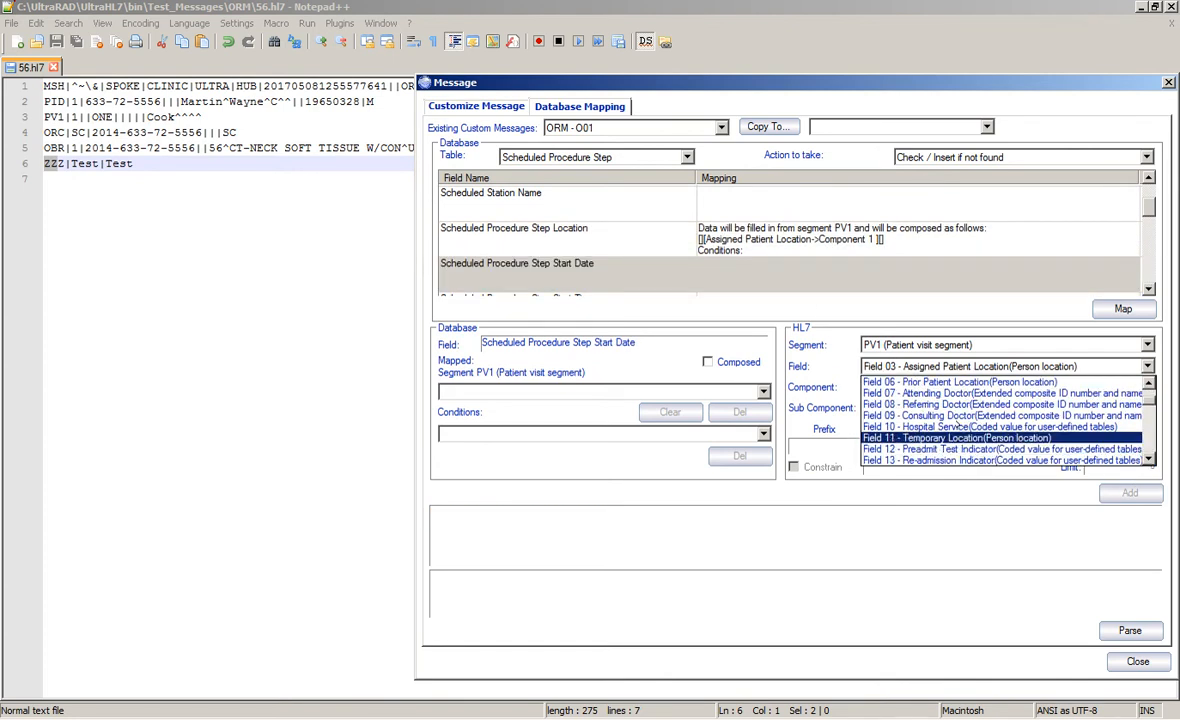
scroll(958, 438, "down", 1)
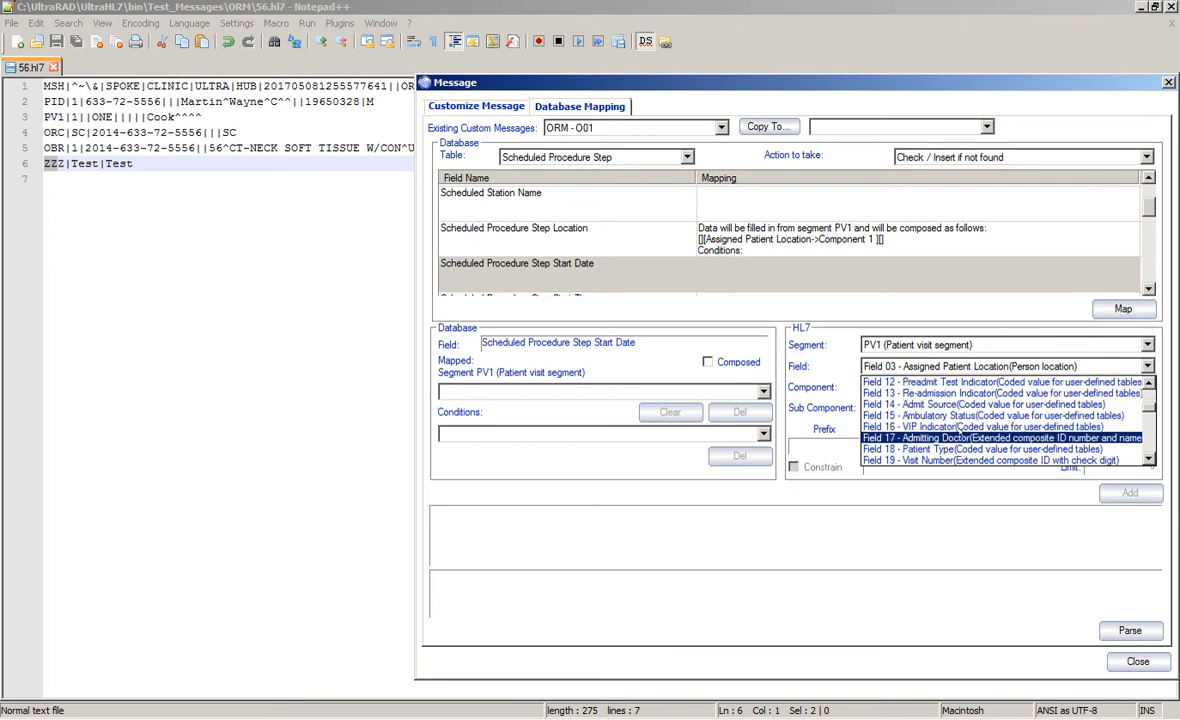
scroll(958, 438, "up", 2)
scroll(958, 435, "down", 1)
scroll(958, 432, "up", 1)
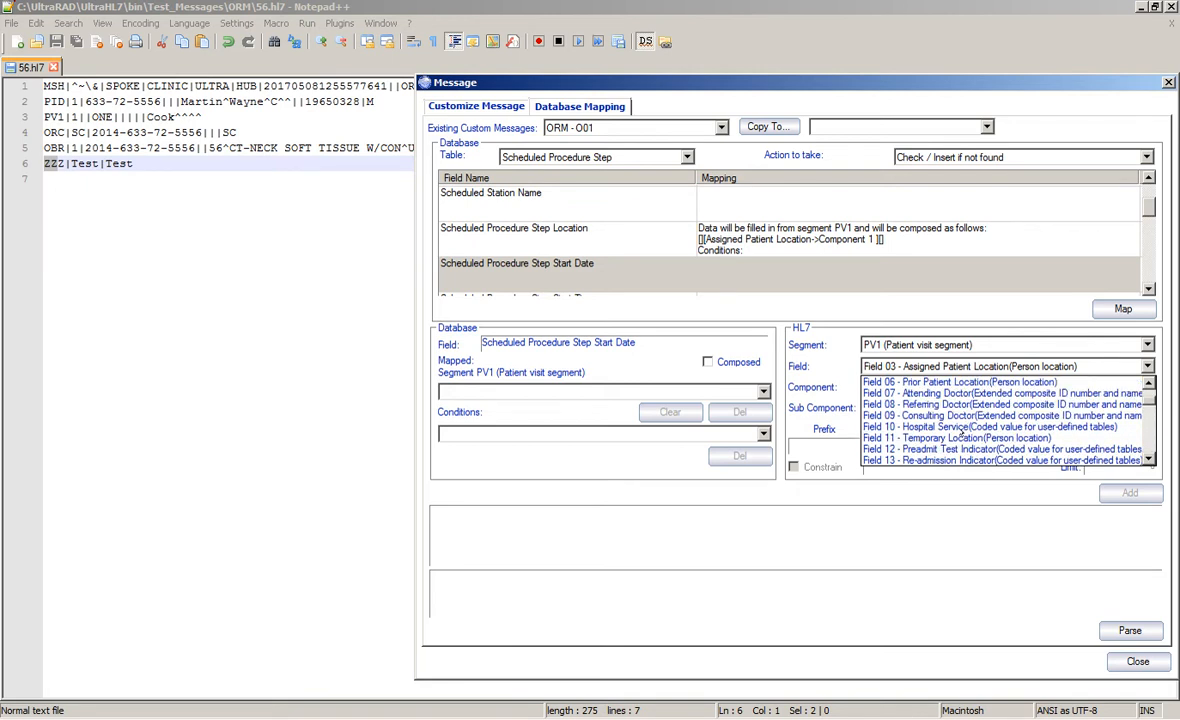
scroll(960, 427, "down", 1)
scroll(955, 430, "down", 1)
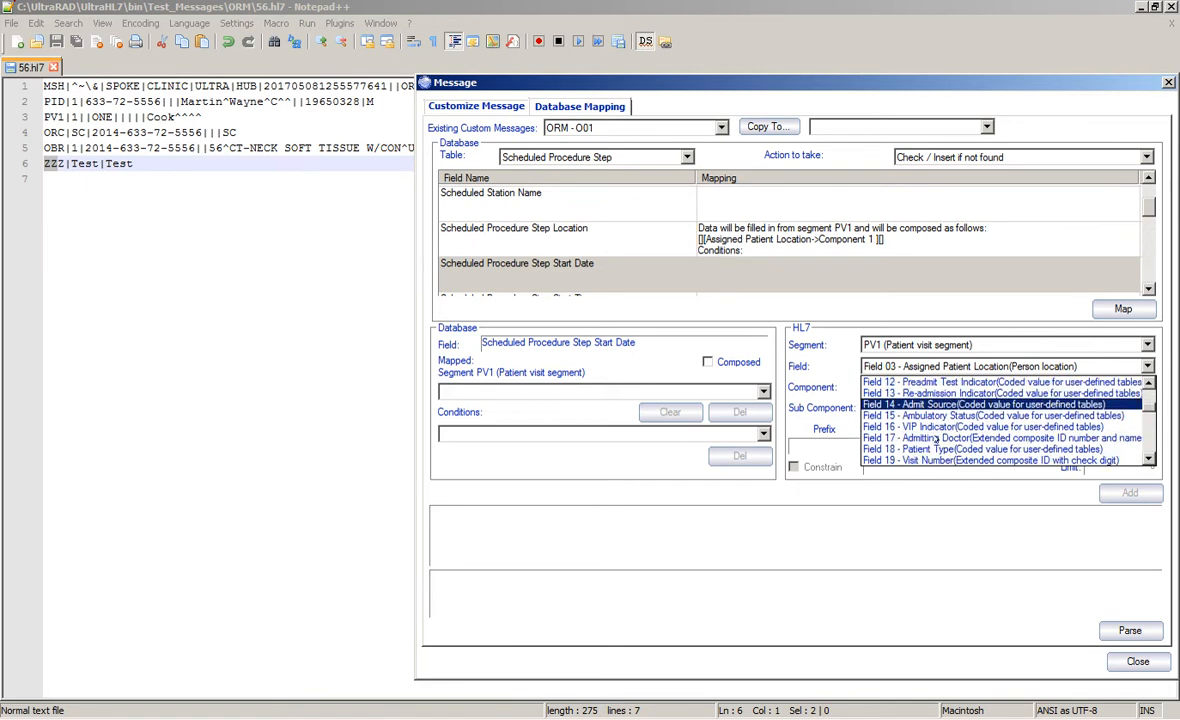
scroll(945, 428, "down", 1)
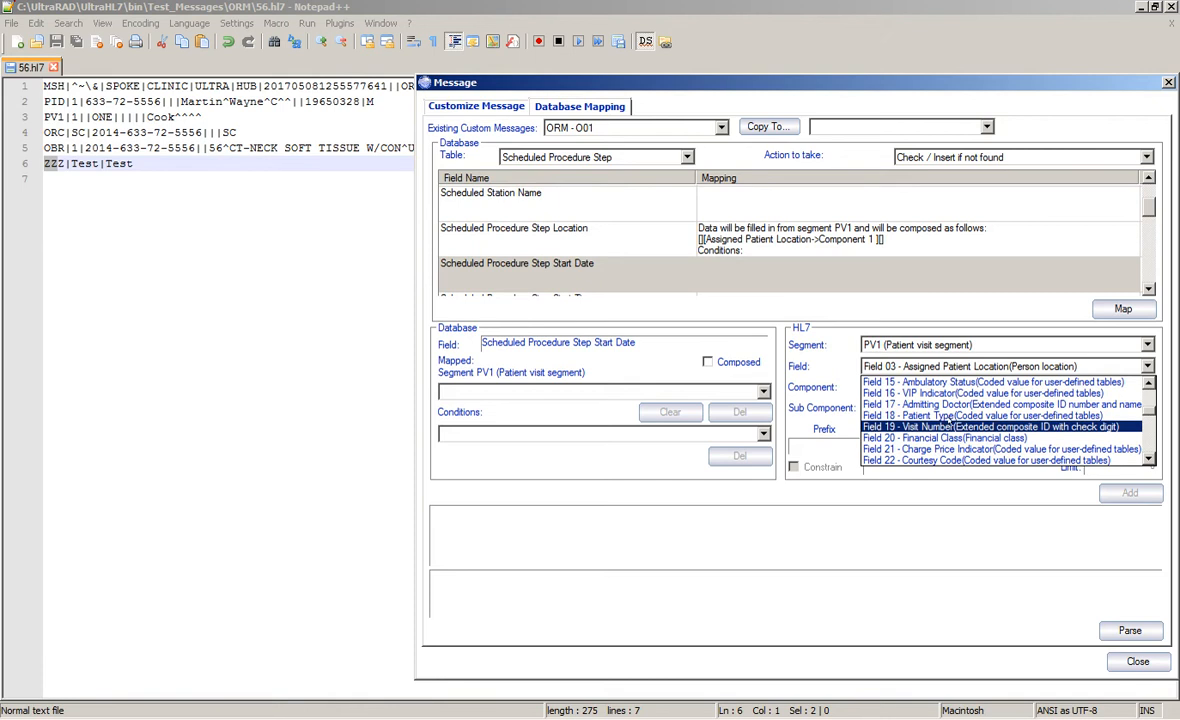
scroll(950, 422, "down", 3)
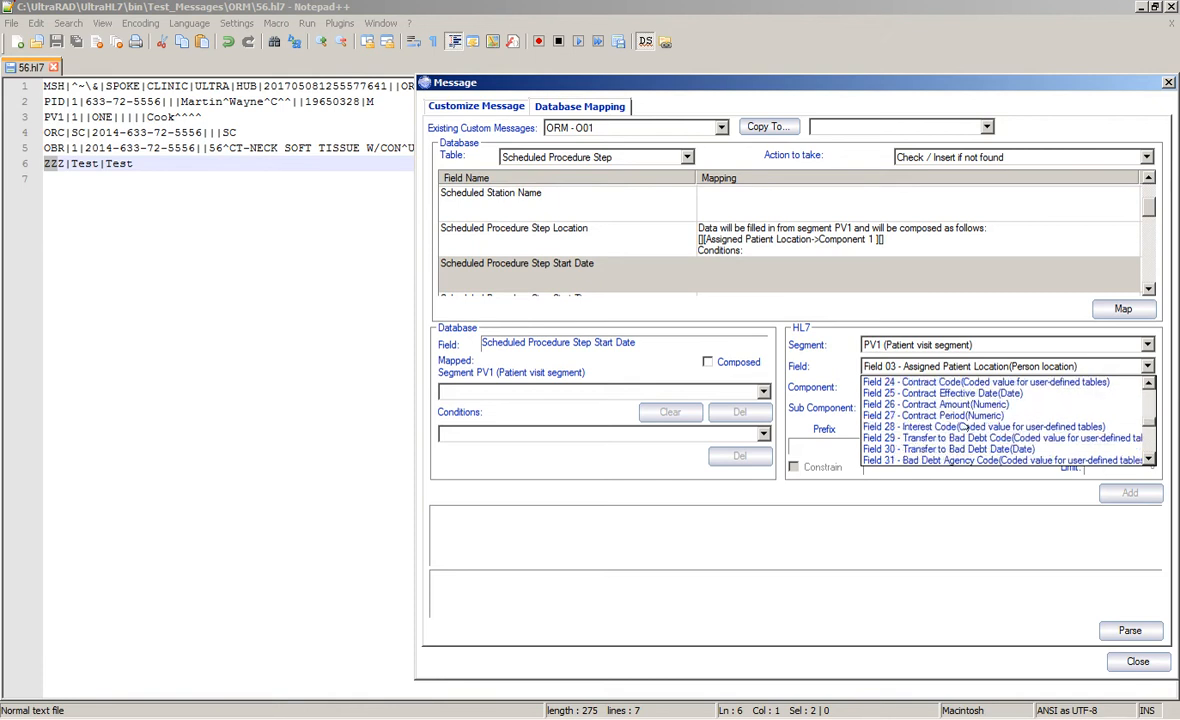
scroll(966, 428, "up", 4)
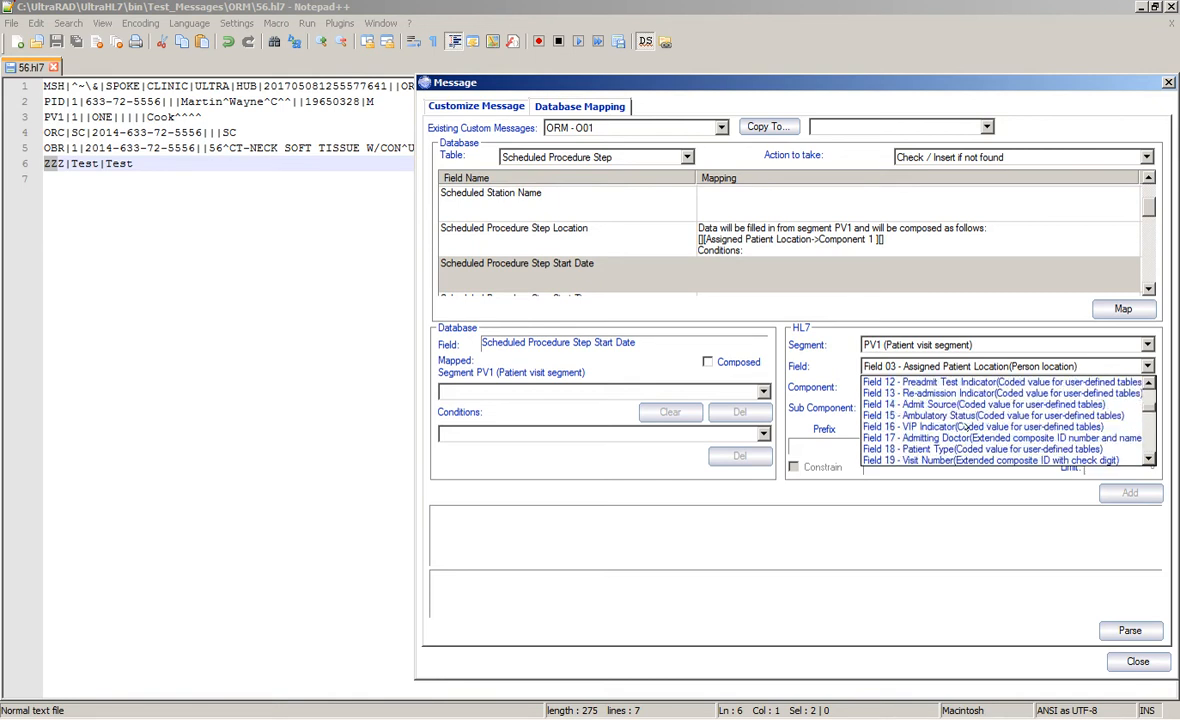
scroll(1147, 387, "up", 4)
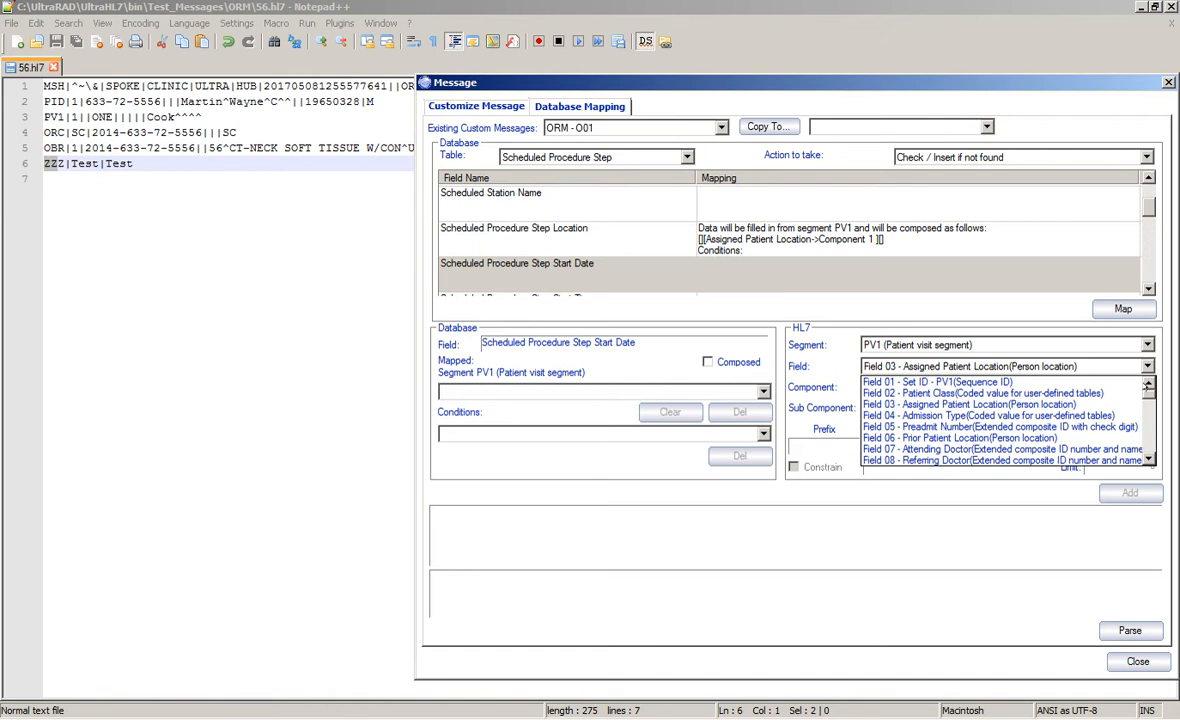
left_click(1148, 457)
left_click(1148, 457)
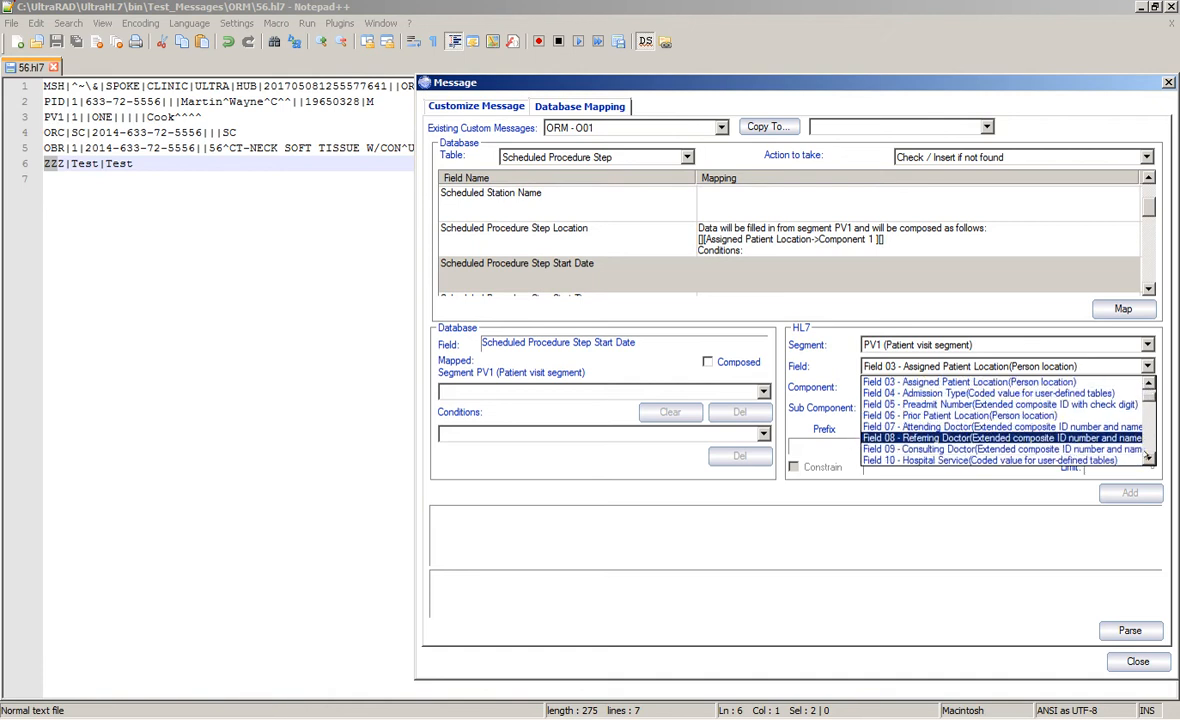
Map Scheduled Procedure Step Start Date to Component 1 Time Stamp of Field 07 - Observation Date/Time in the OBR segment
left_click(920, 344)
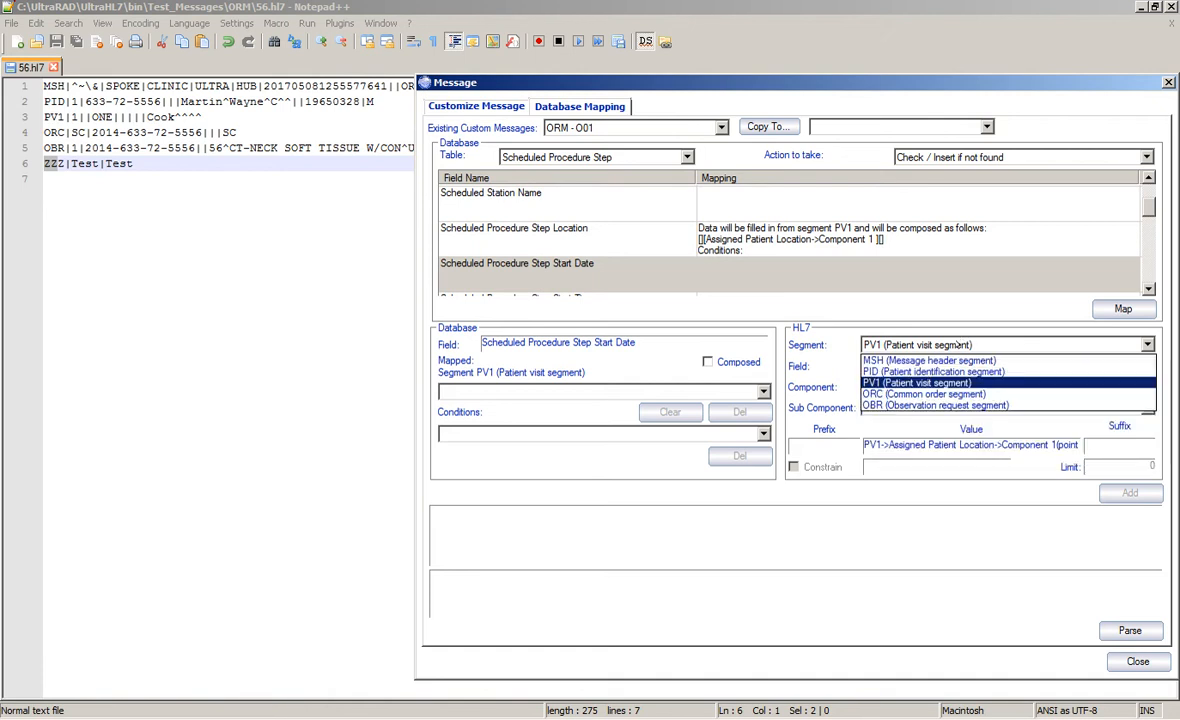
left_click(926, 405)
left_click(940, 366)
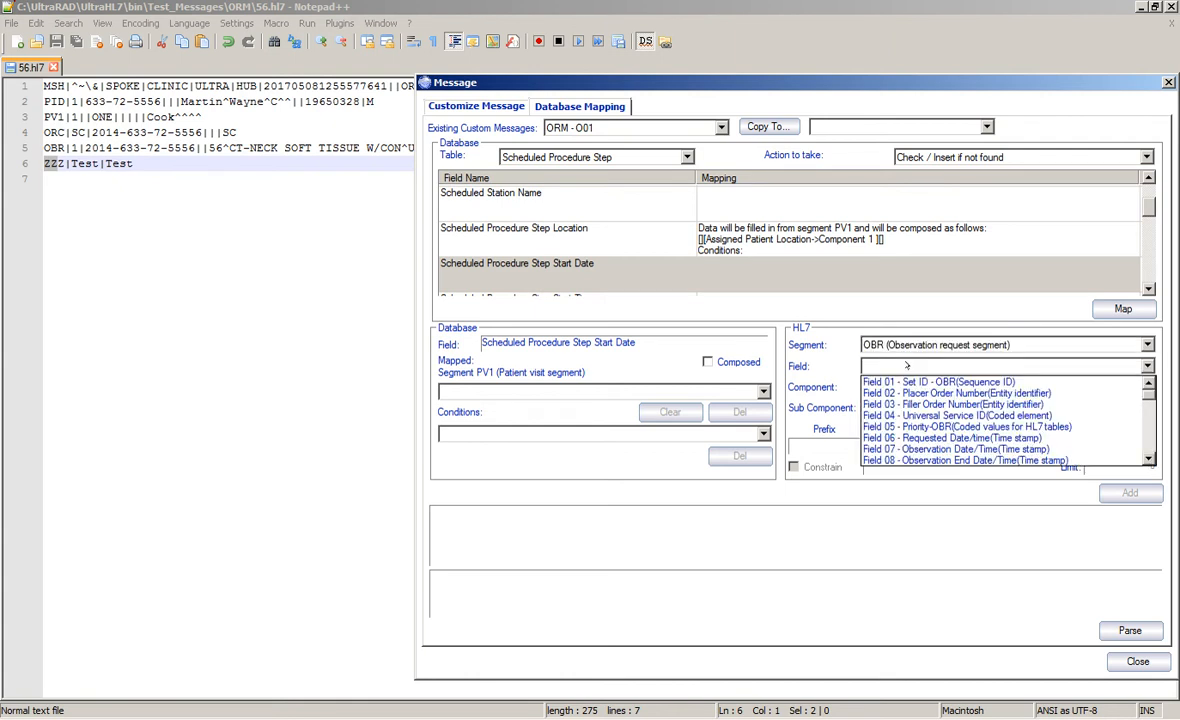
left_click(966, 450)
left_click(1056, 387)
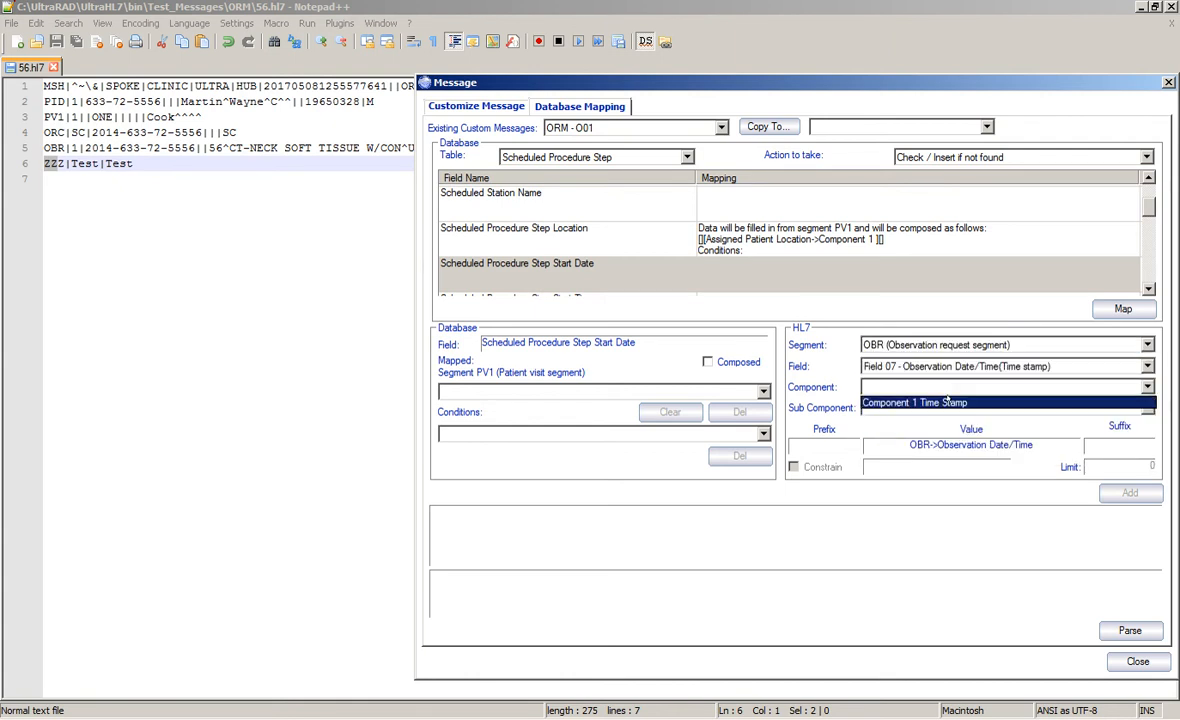
left_click(1056, 408)
left_click(1129, 492)
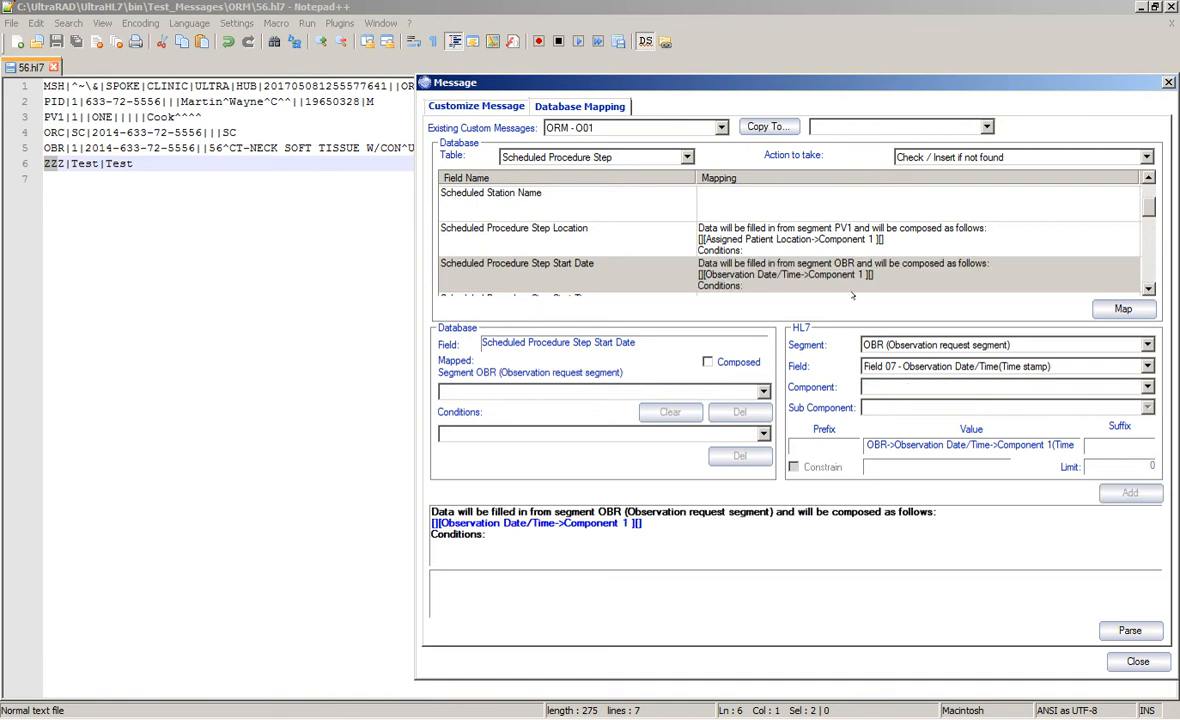
Map Scheduled Procedure Step Start Time to Component 1 Time Stamp of Field 07 - Observation Date/Time in the OBR segment
left_click(815, 270)
scroll(760, 250, "down", 1)
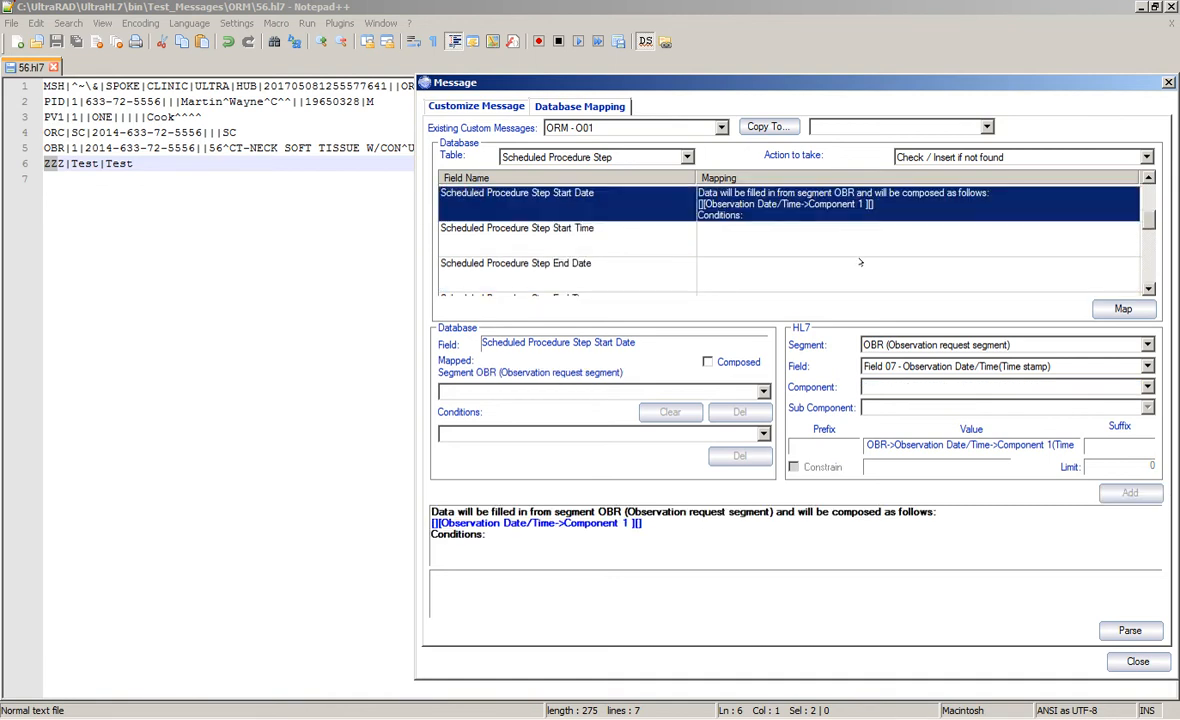
left_click(787, 235)
left_click(977, 387)
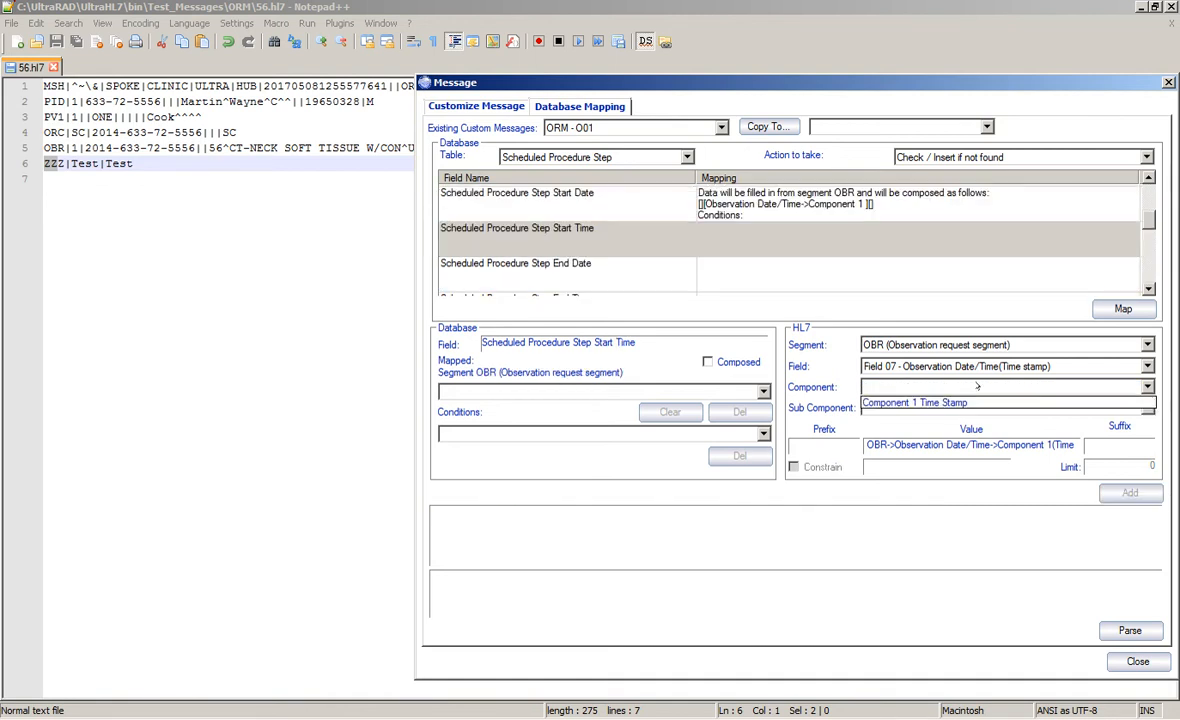
left_click(940, 402)
left_click(1129, 492)
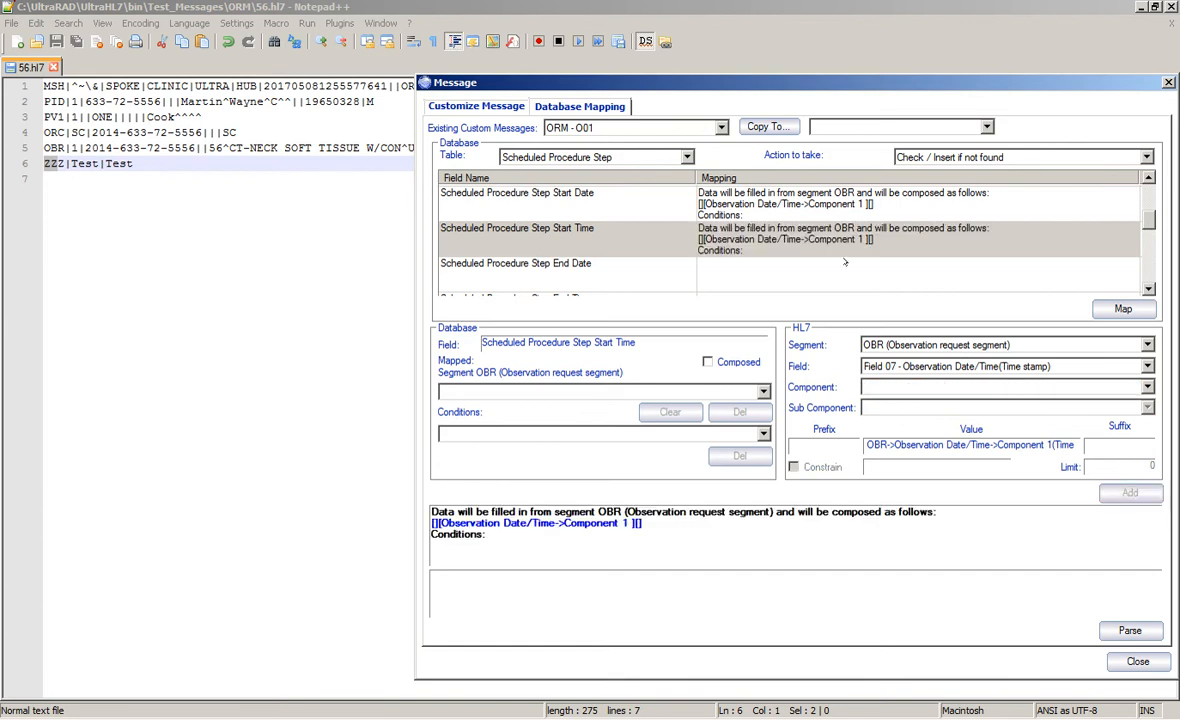
Map Scheduled Procedure Step Description to Component 2 text of Field 04 - Universal Service ID in the OBR segment
left_click(765, 266)
scroll(796, 266, "down", 1)
left_click(780, 235)
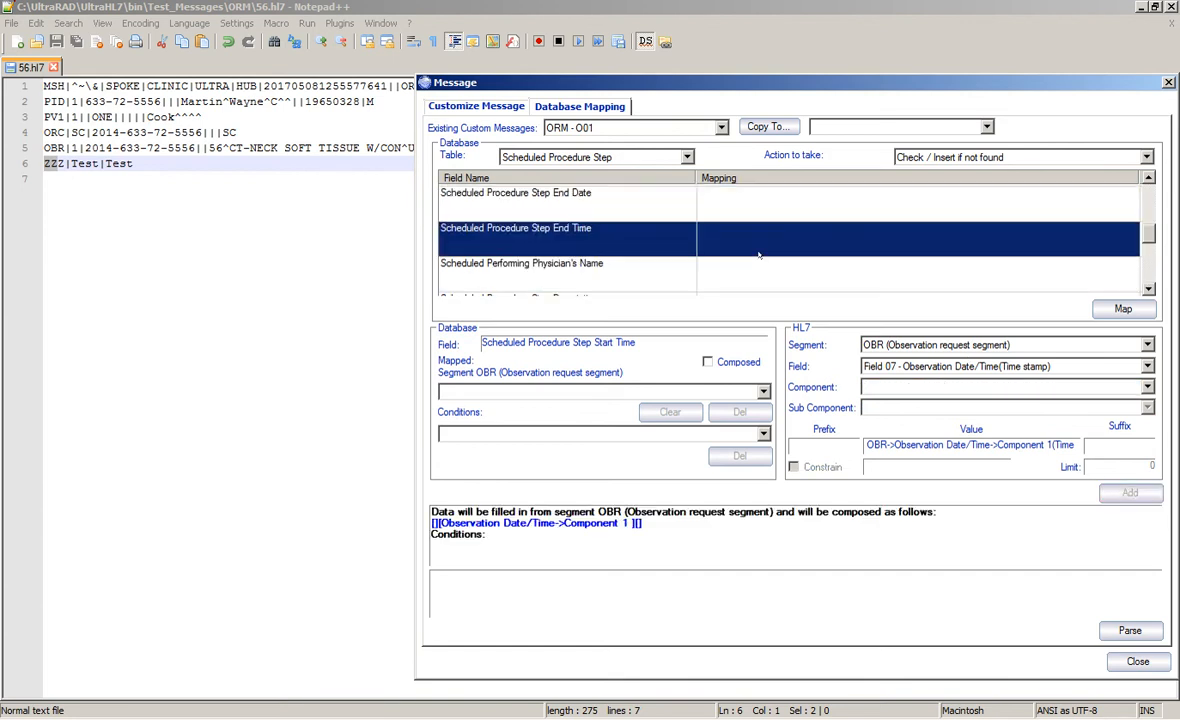
left_click(759, 271)
scroll(784, 267, "down", 2)
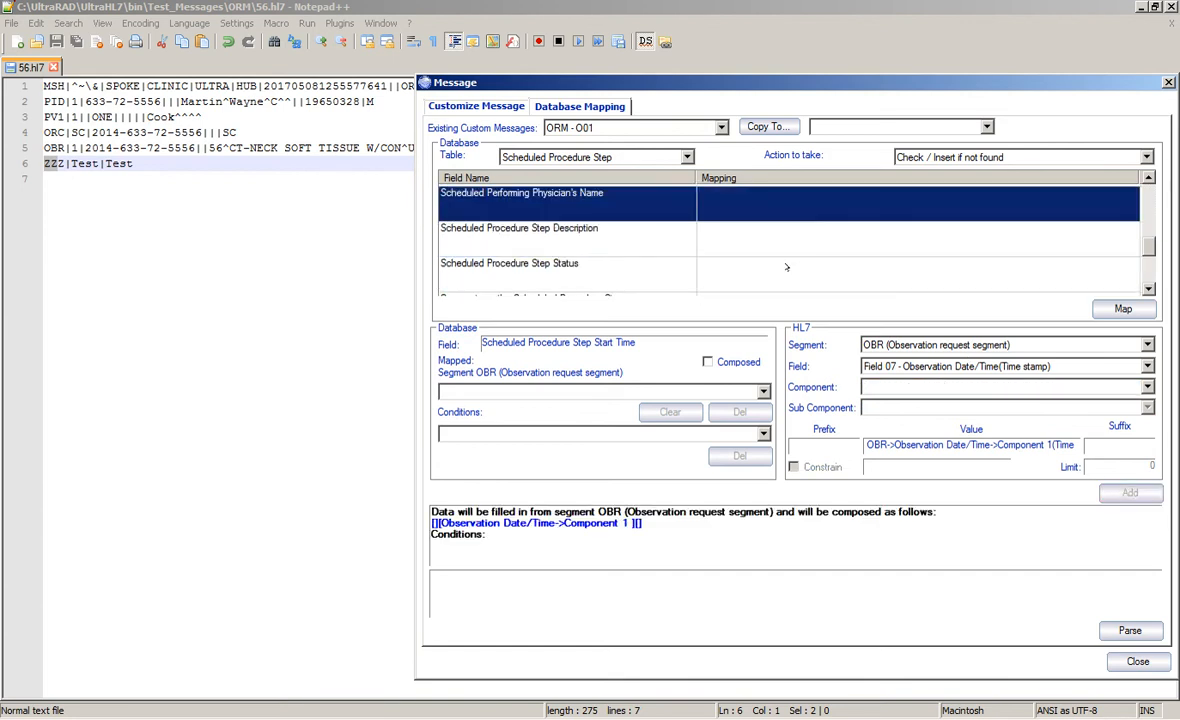
left_click(764, 237)
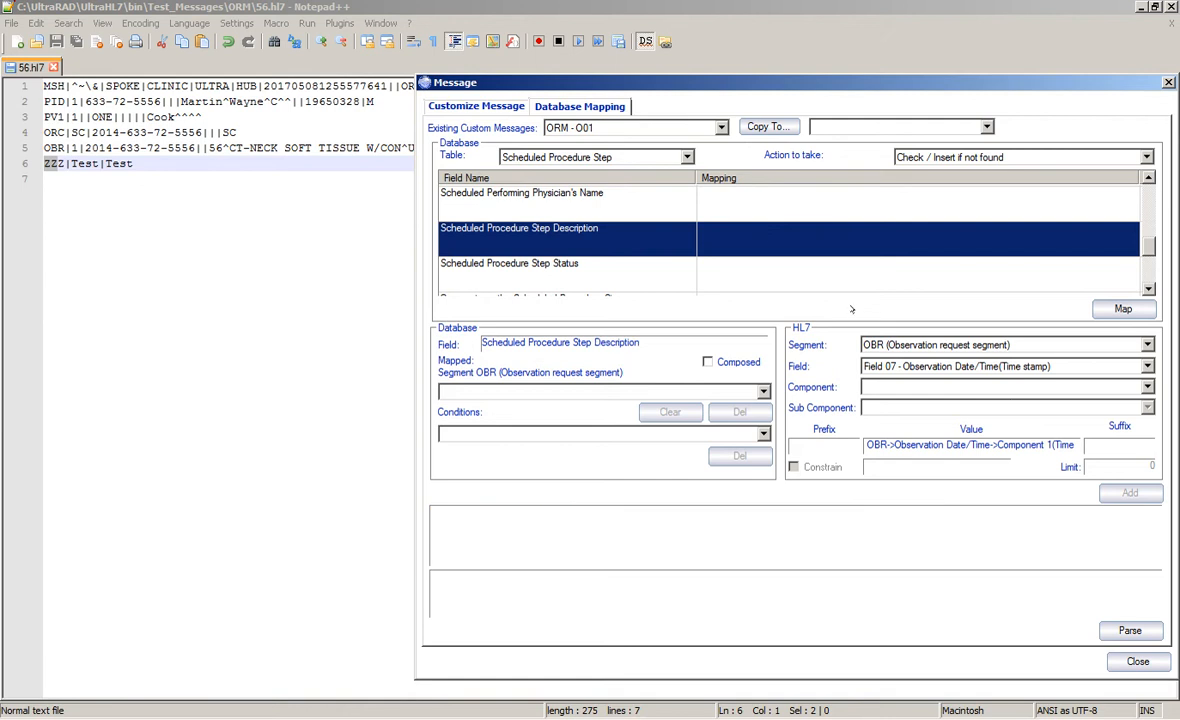
left_click(1013, 346)
left_click(975, 401)
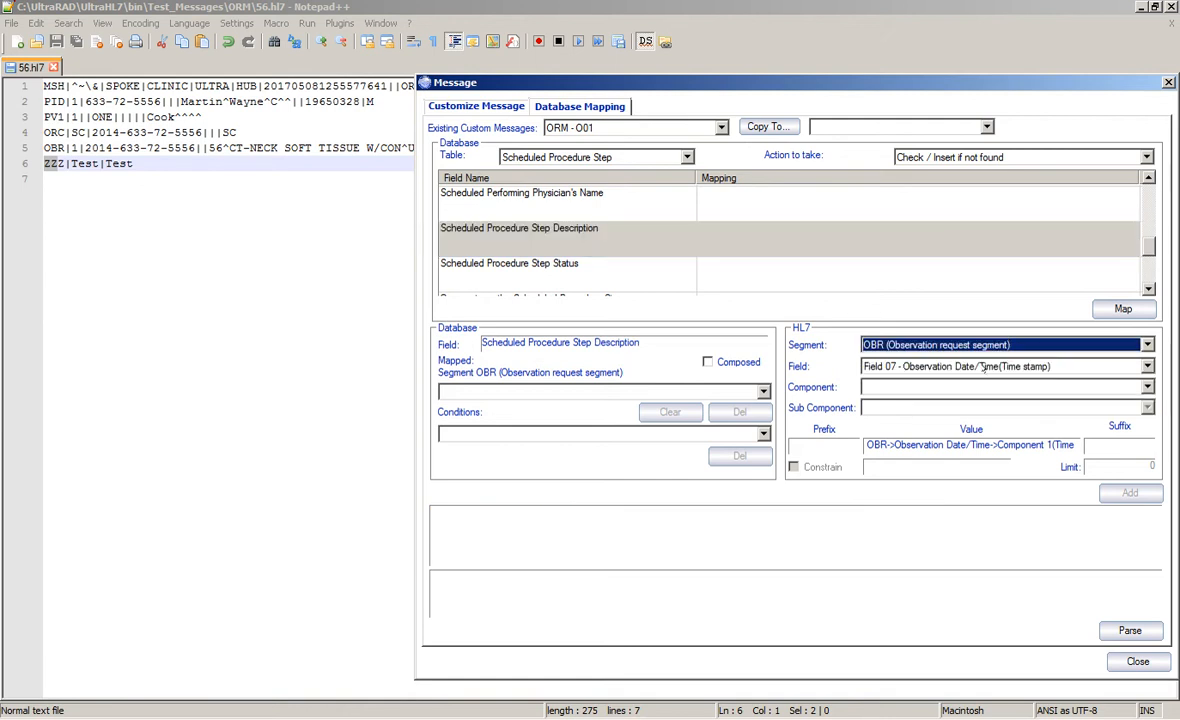
left_click(975, 366)
scroll(975, 404, "up", 2)
left_click(975, 410)
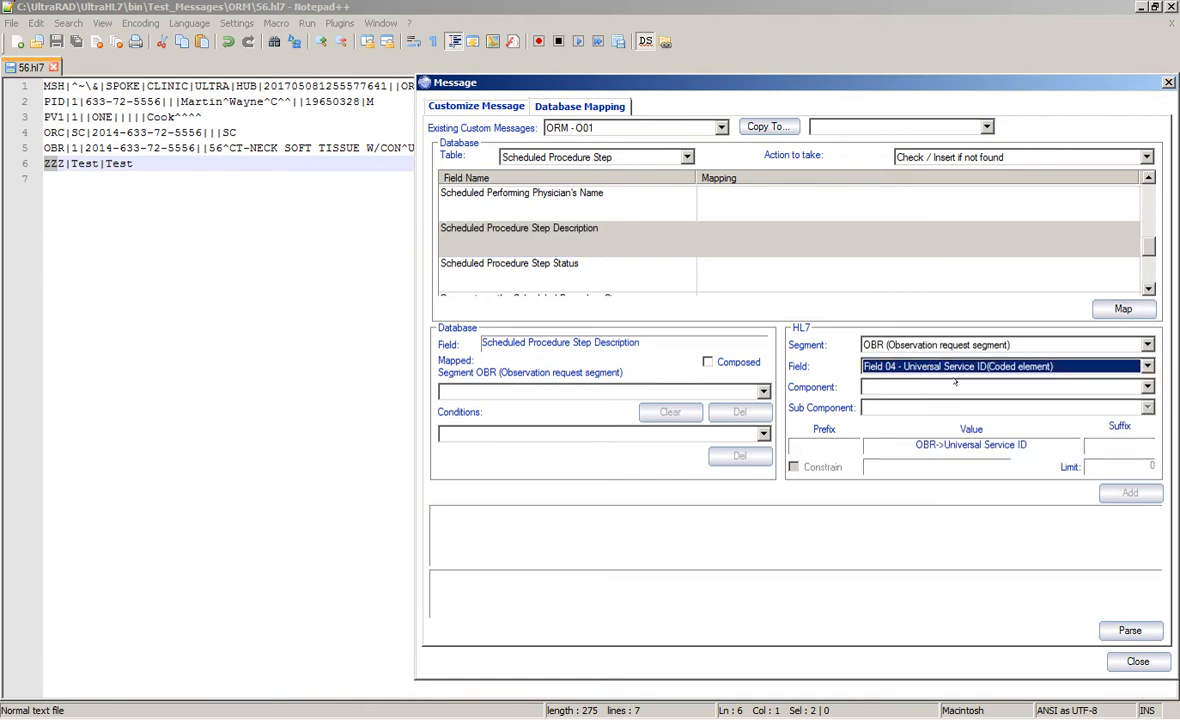
left_click(955, 387)
left_click(898, 413)
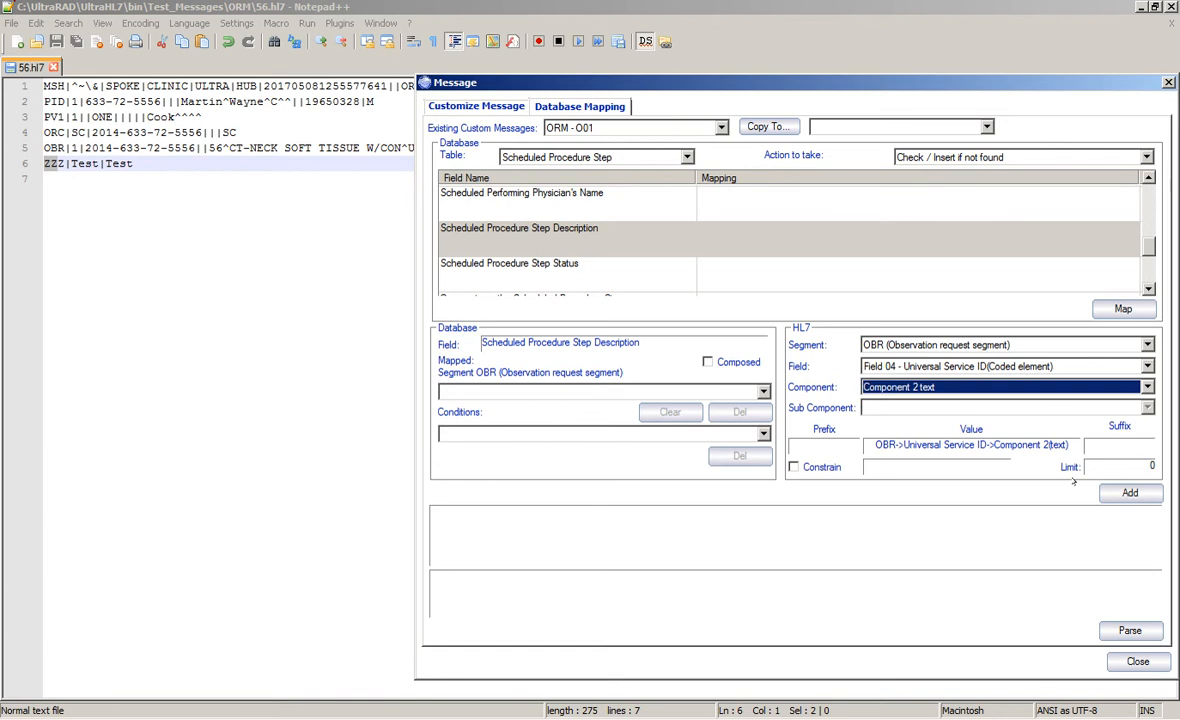
left_click(1128, 492)
Map Scheduled Procedure Step Status to Component 1 Coded values for HL7 tables of Field 05 - Order Status in the ORC segment
left_click(740, 270)
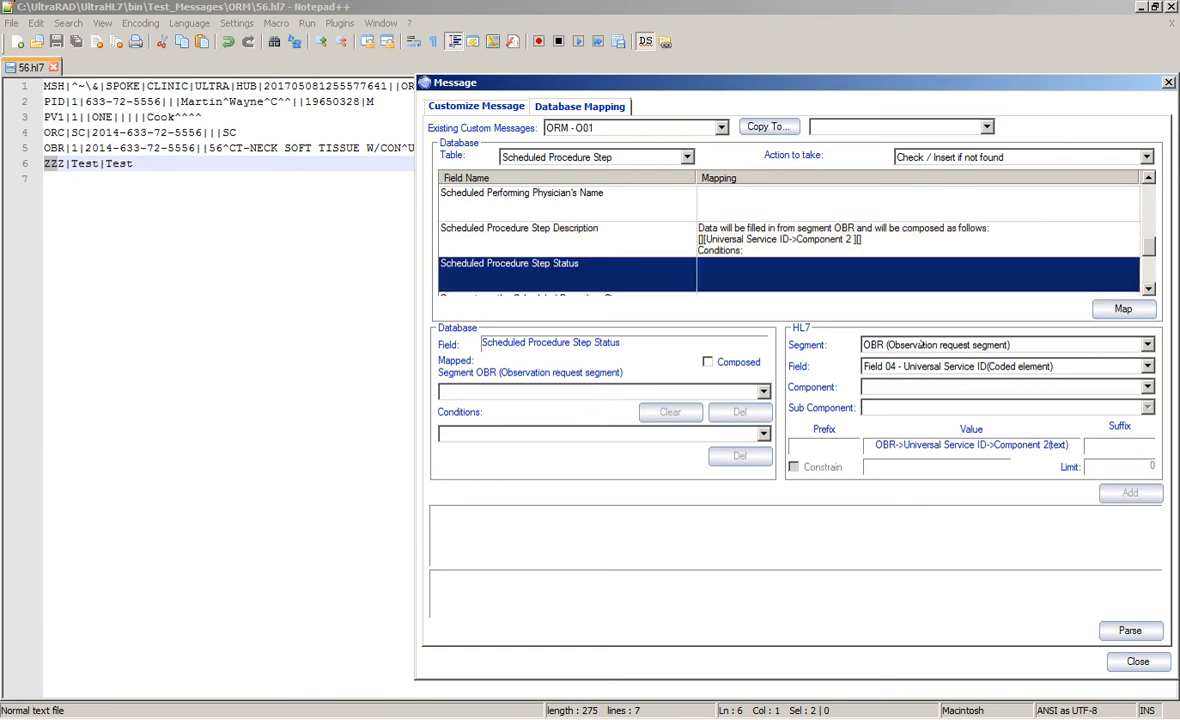
left_click(918, 345)
left_click(905, 390)
left_click(905, 366)
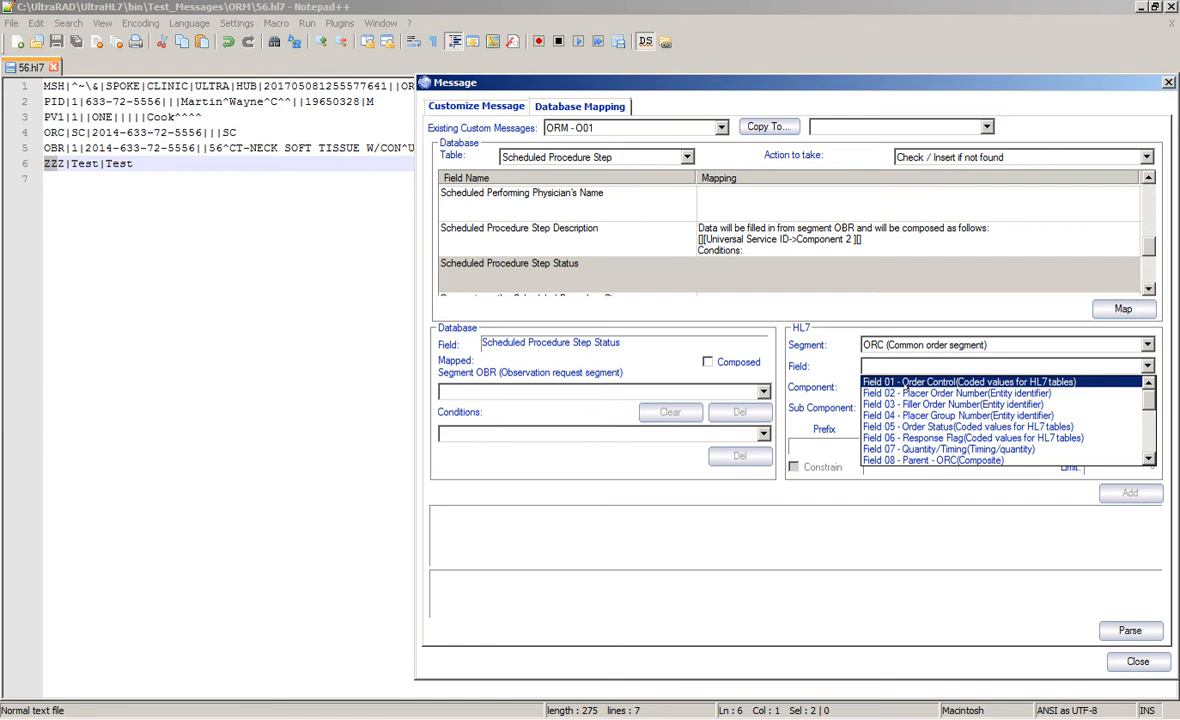
left_click(911, 426)
left_click(904, 388)
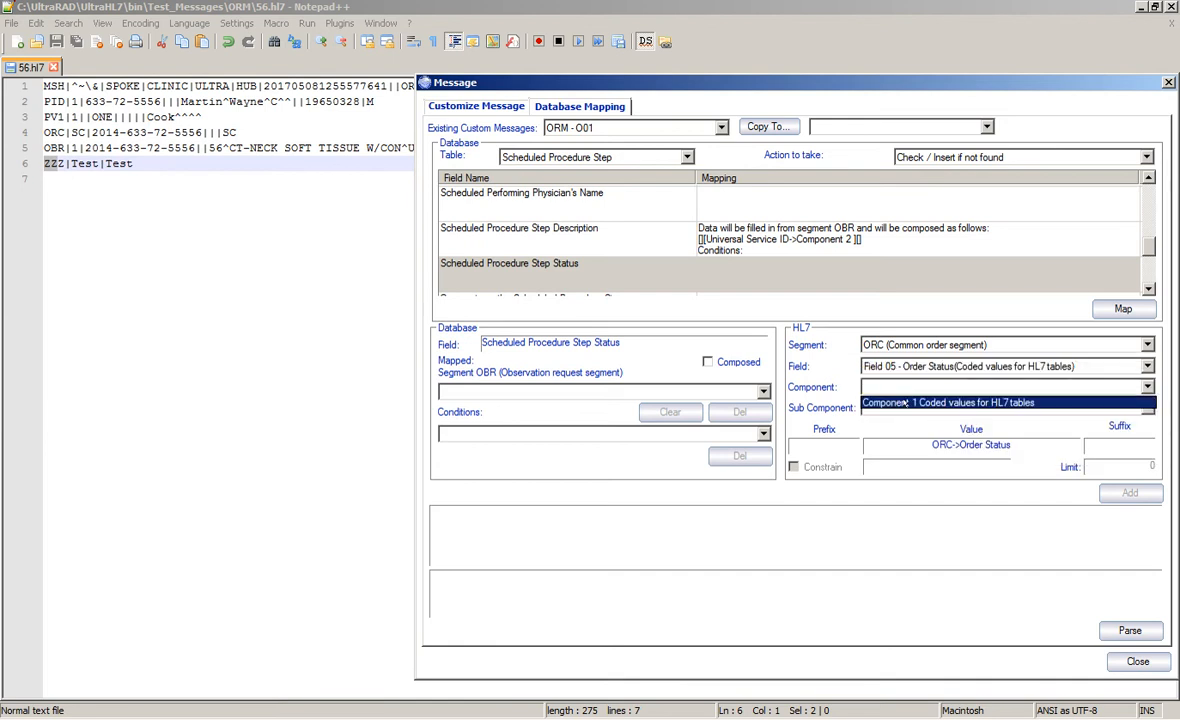
left_click(903, 402)
left_click(1128, 492)
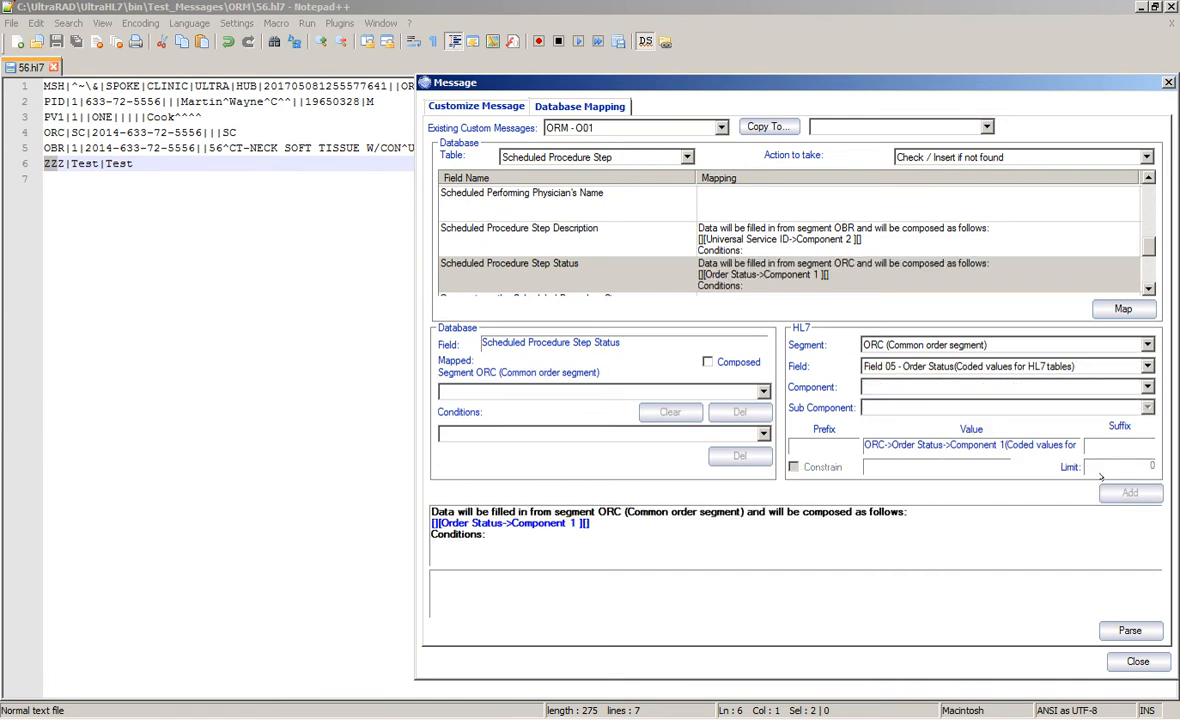
Map Modality to Component 1 of Field 24 - Diagnostic Serv Sect ID in the OBR segment
left_click(785, 280)
scroll(785, 280, "down", 1)
left_click(735, 245)
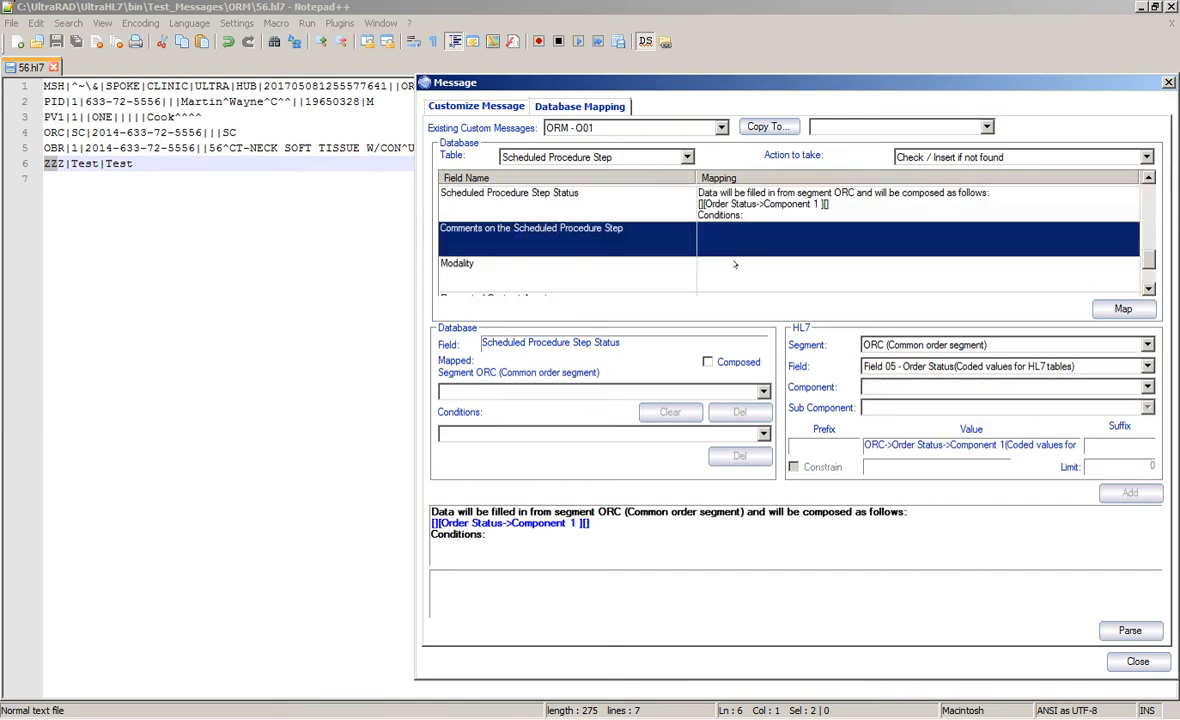
left_click(735, 265)
left_click(987, 367)
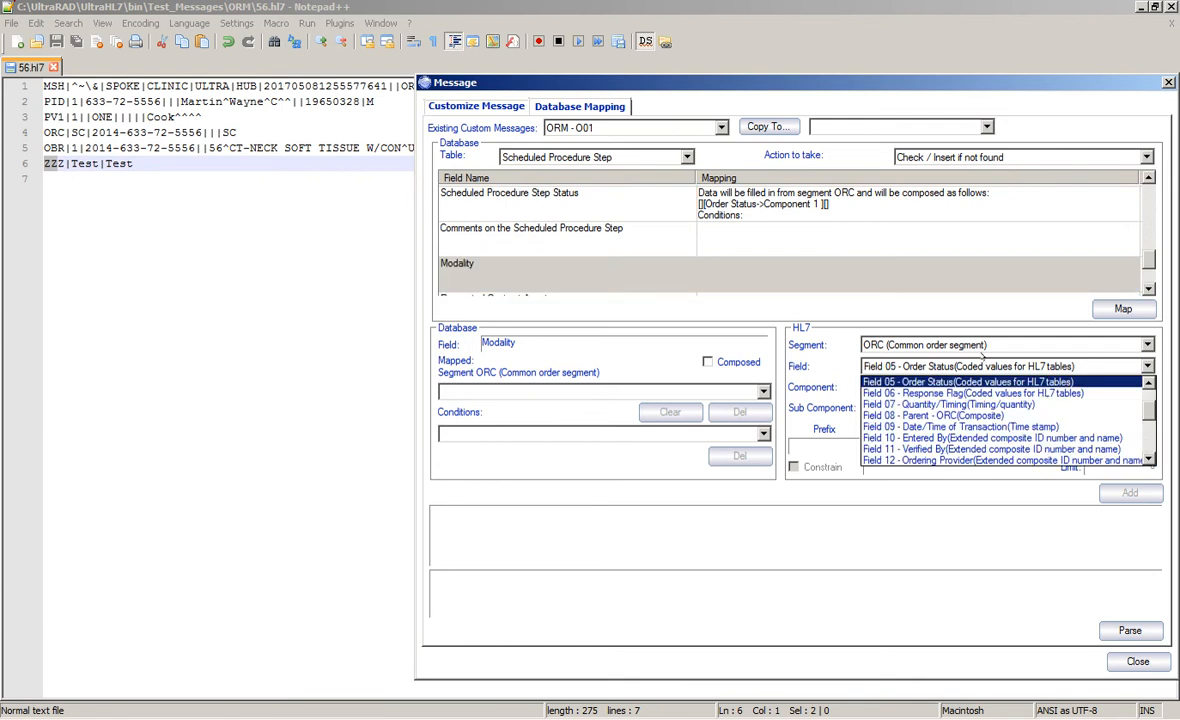
left_click(981, 357)
left_click(960, 345)
left_click(938, 366)
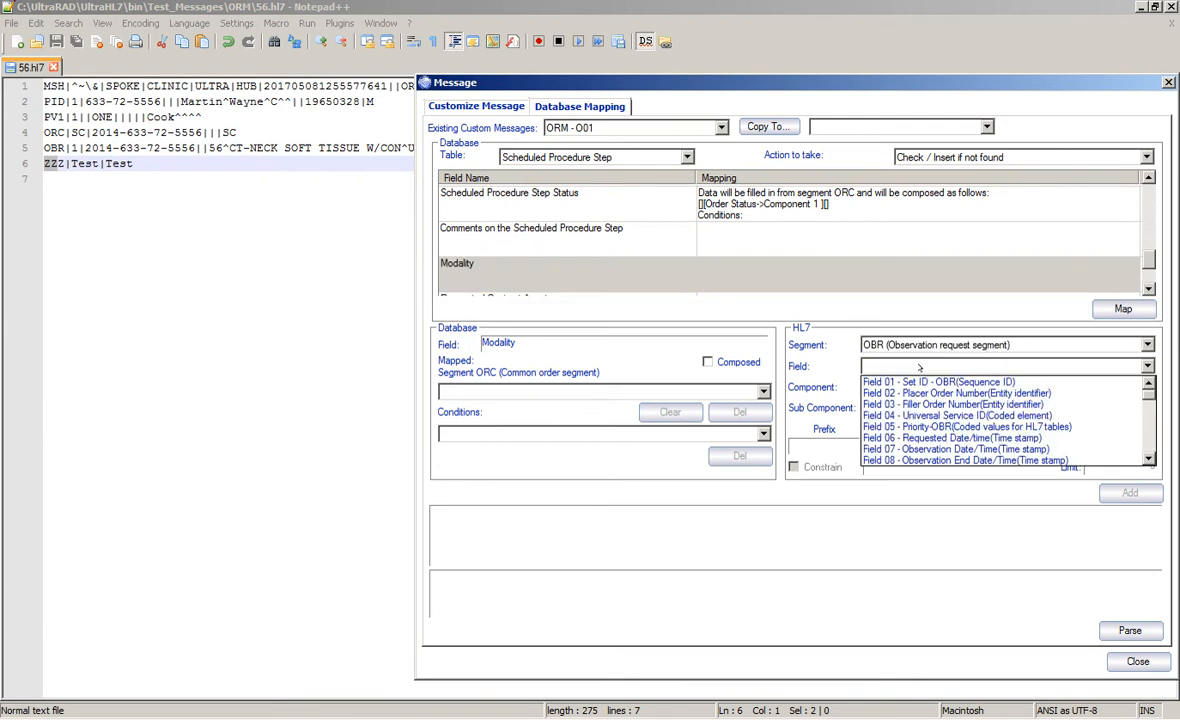
scroll(918, 425, "down", 4)
scroll(918, 425, "down", 2)
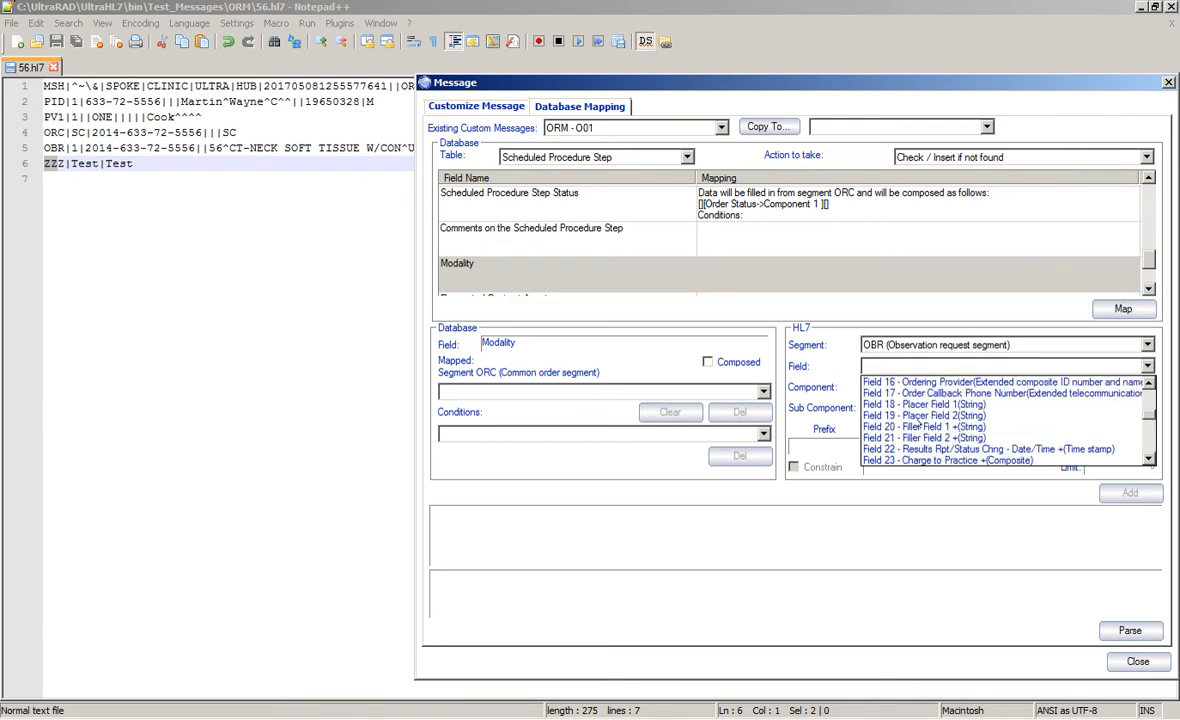
left_click(904, 438)
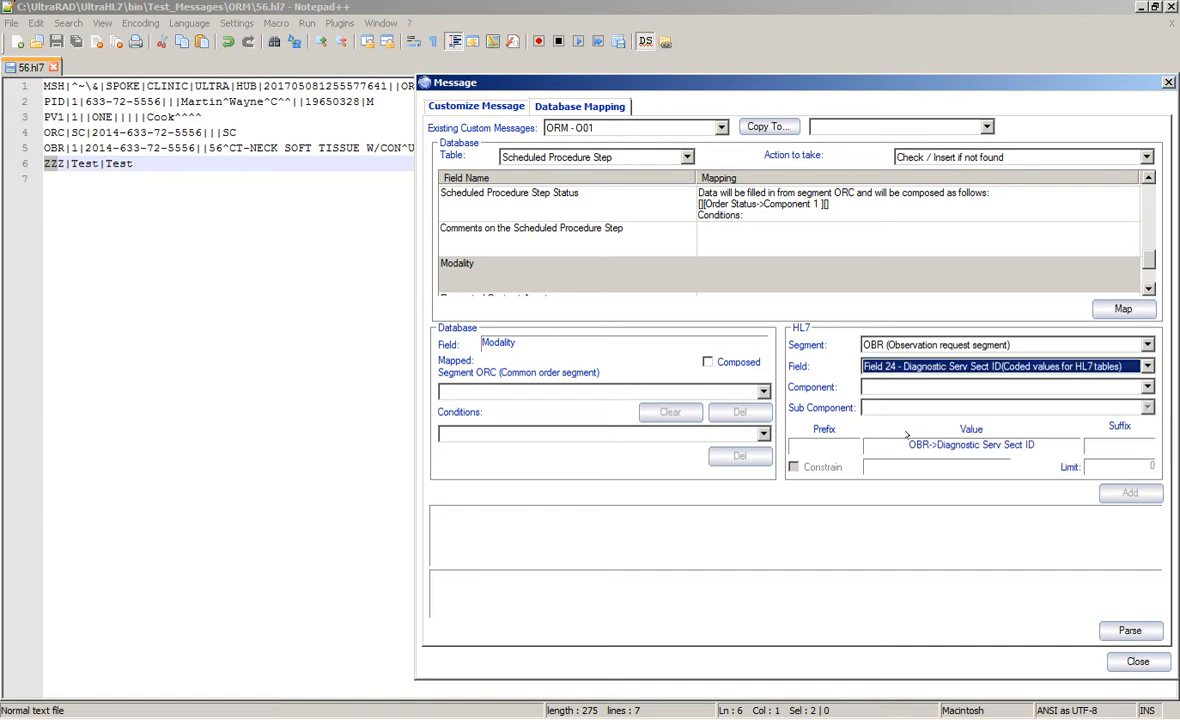
left_click(1000, 387)
left_click(960, 399)
left_click(1125, 492)
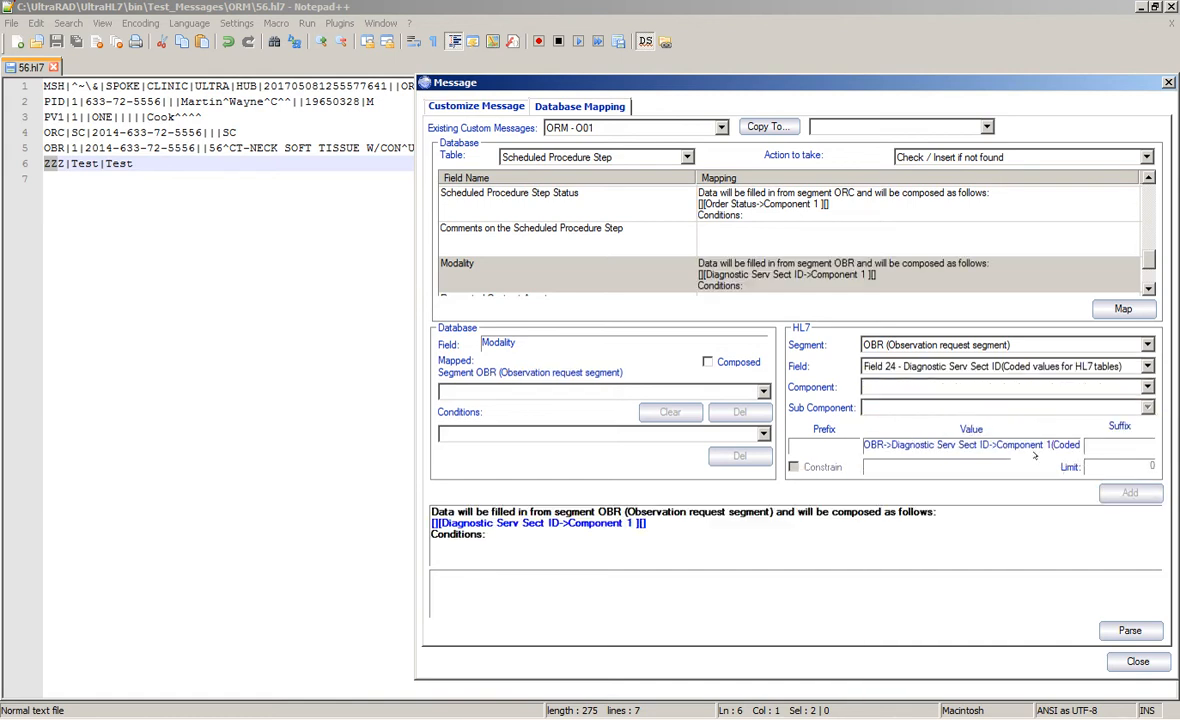
left_click(730, 275)
scroll(675, 253, "down", 1)
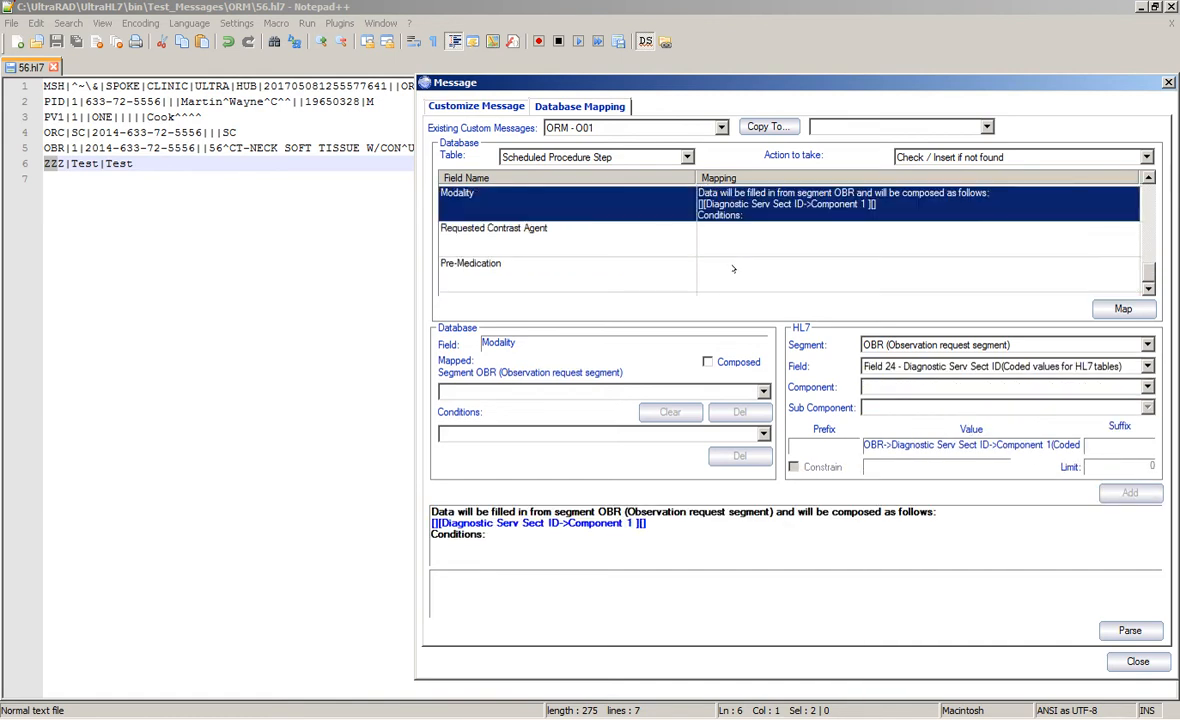
Check the remaining Scheduled Procedure Step fields and their mappings, and close the message mapping dialog
left_click(721, 276)
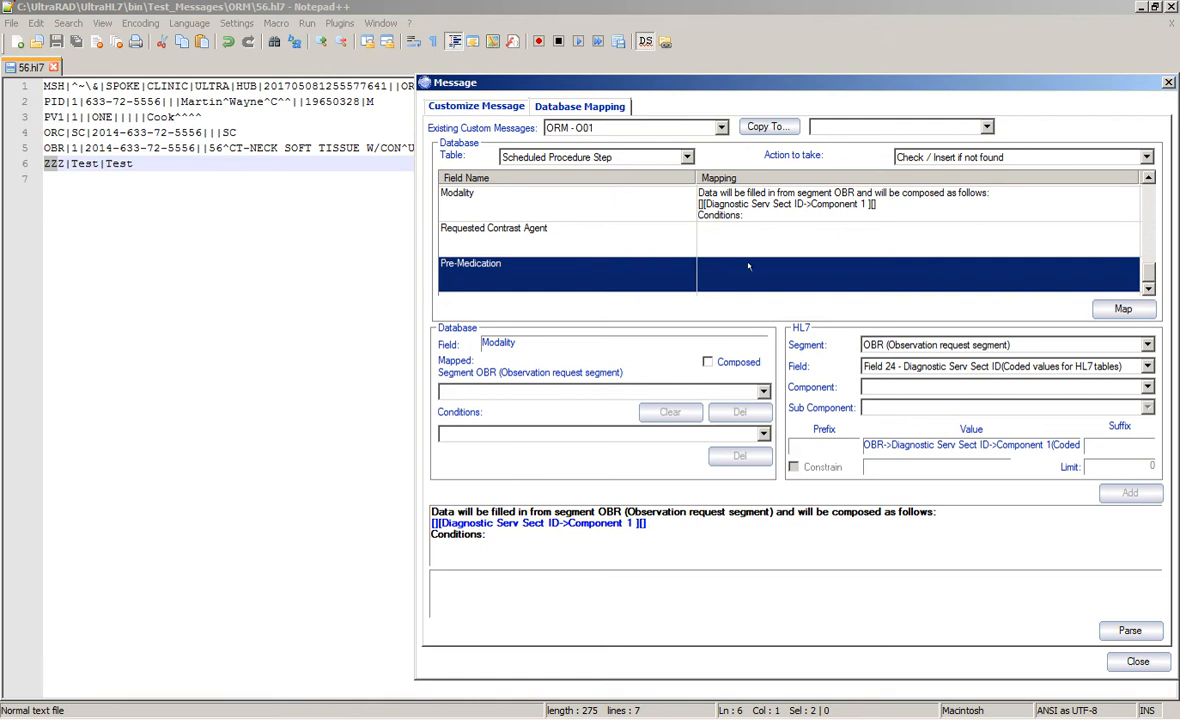
scroll(795, 232, "up", 5)
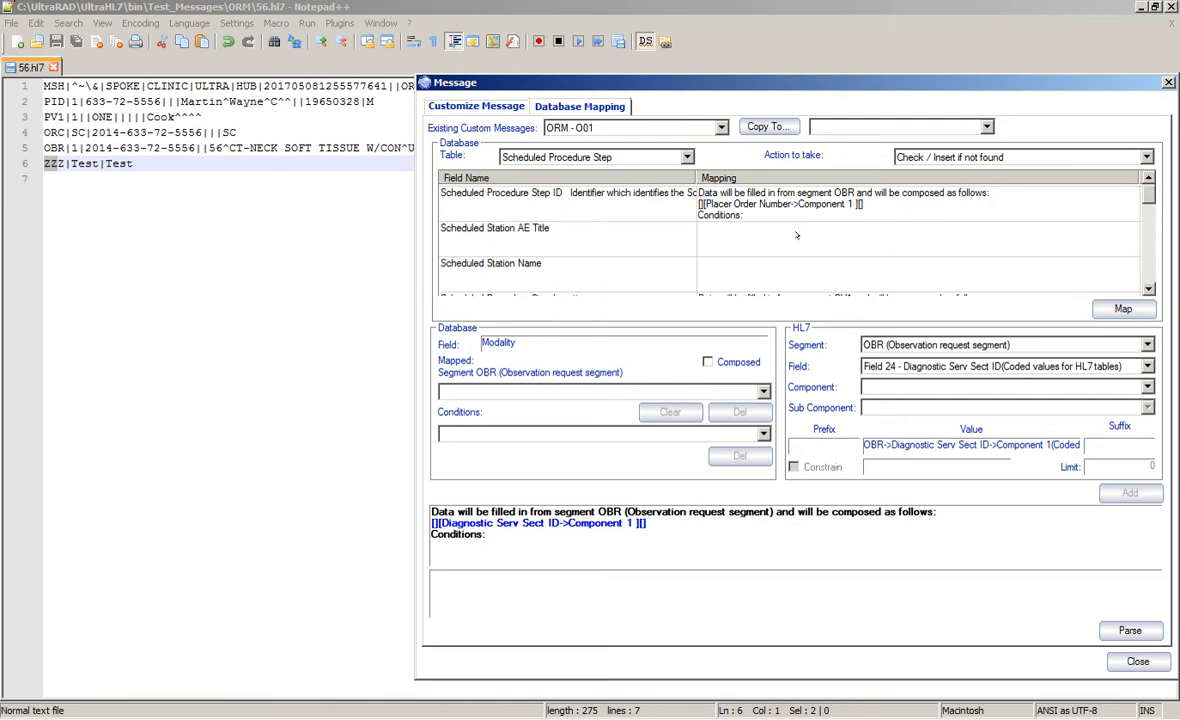
left_click(600, 157)
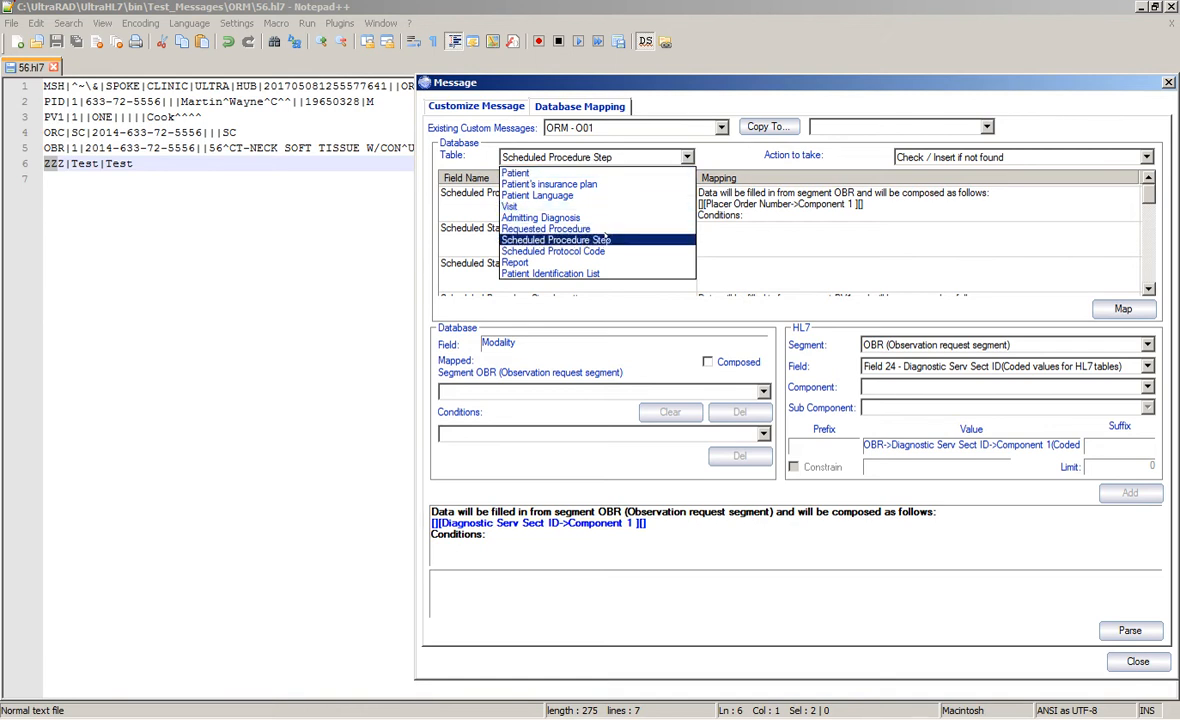
left_click(683, 87)
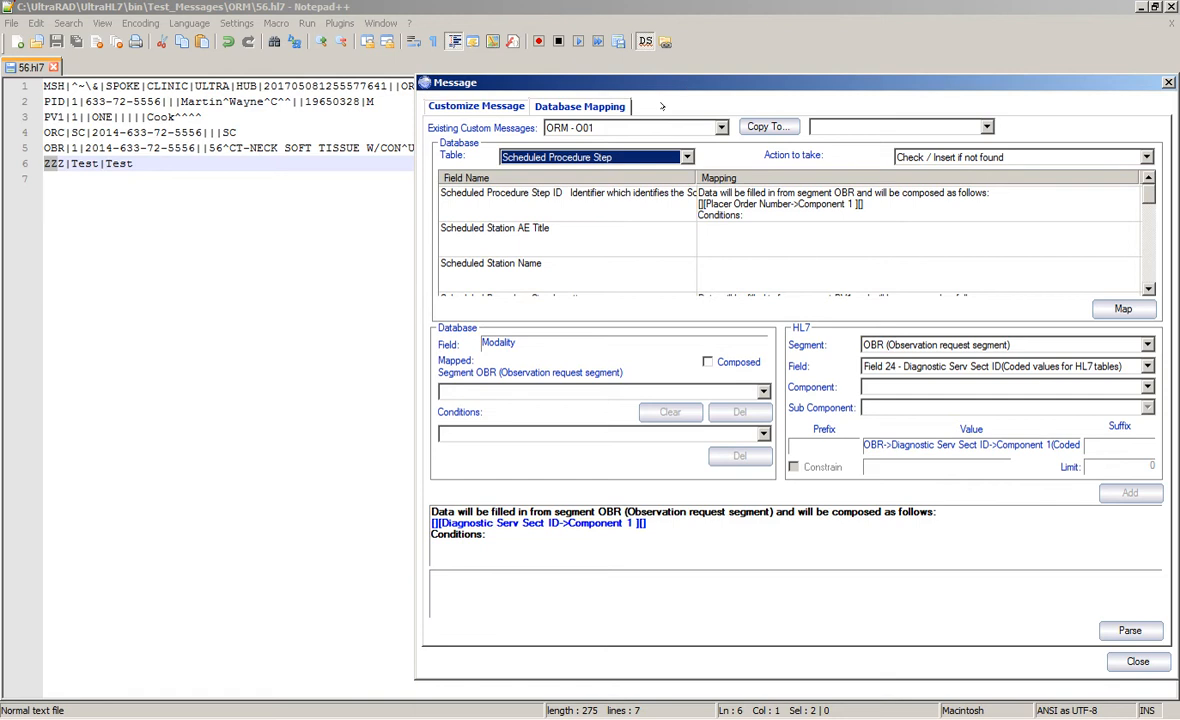
left_click(1138, 661)
left_click(611, 201)
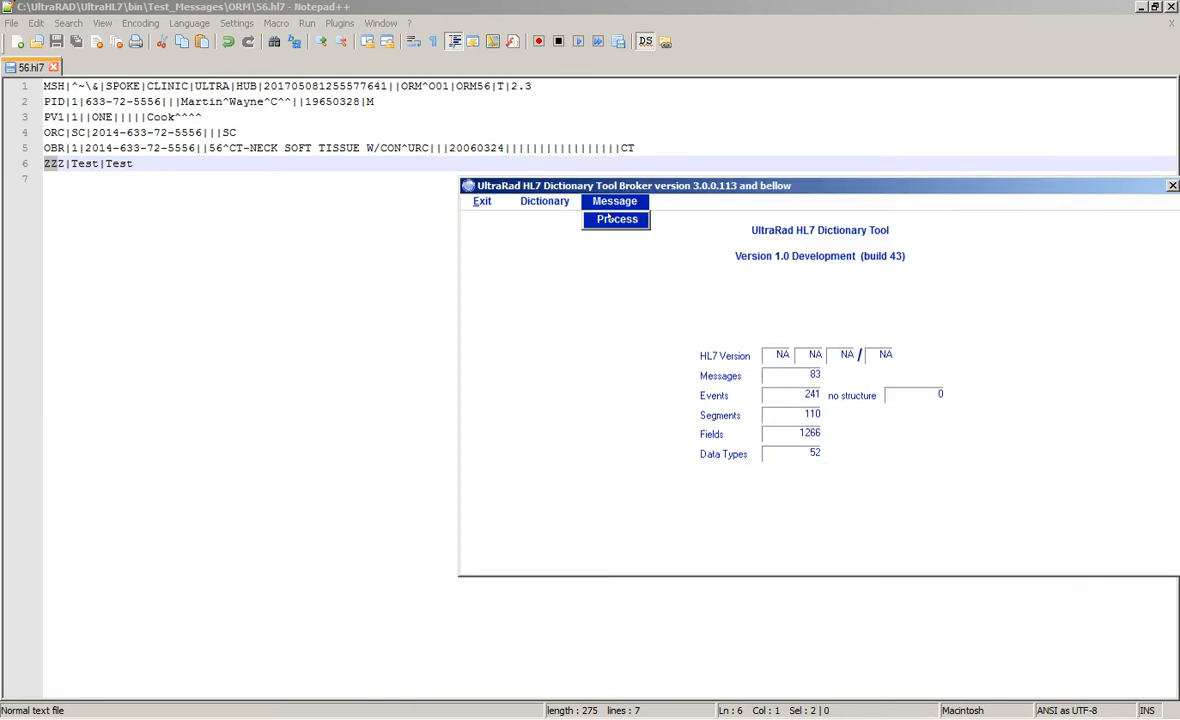
left_click(617, 219)
left_click_drag(546, 158, 546, 193)
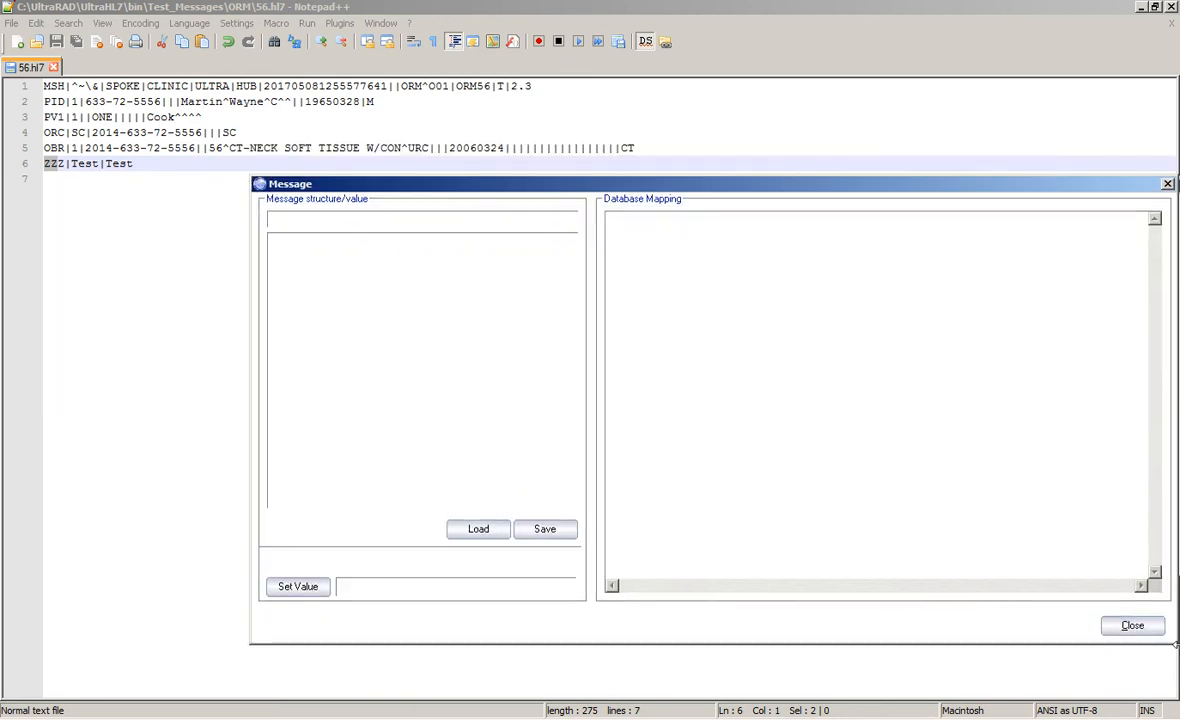
left_click(1133, 627)
Open message processing and load 56.hl7 from Test_Messages\ORM to test it against the database mapping
left_click(612, 201)
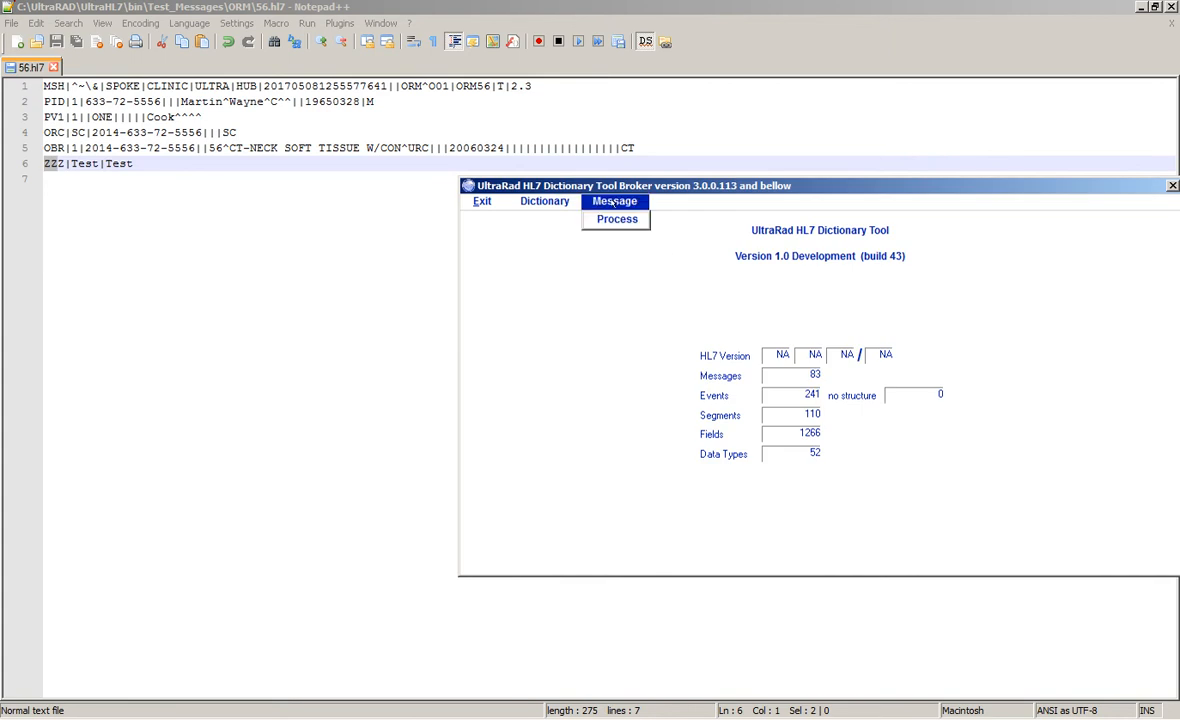
left_click(617, 219)
left_click(479, 495)
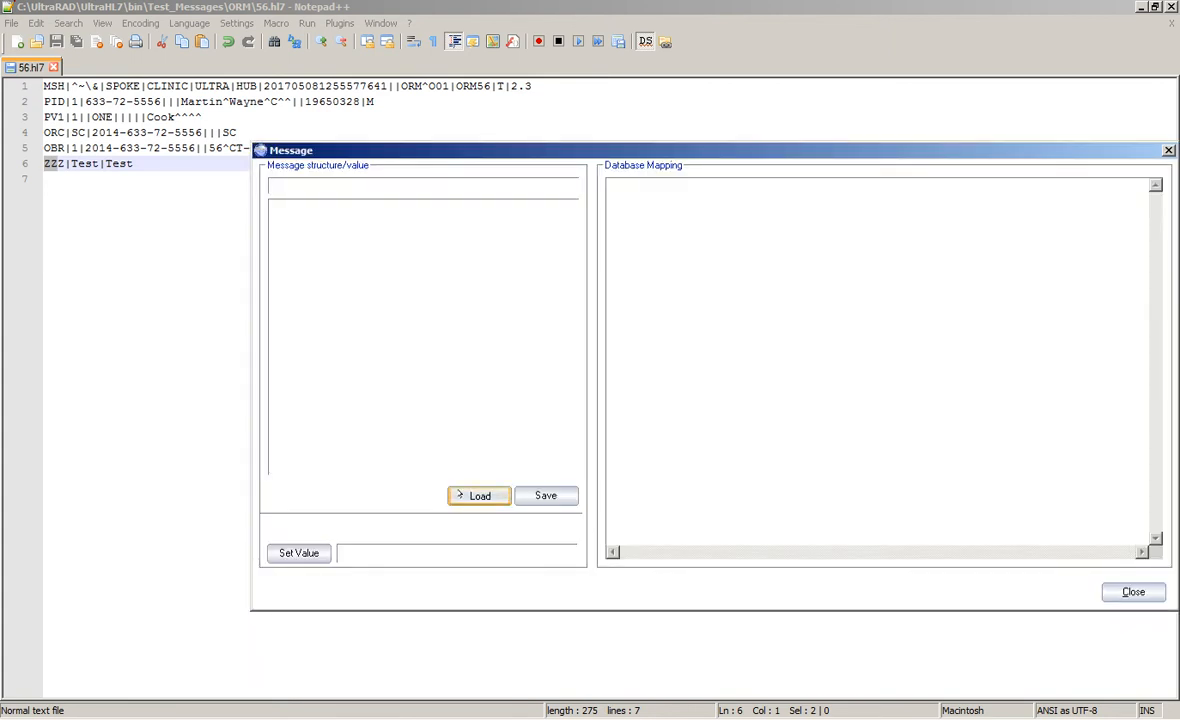
left_click(909, 550)
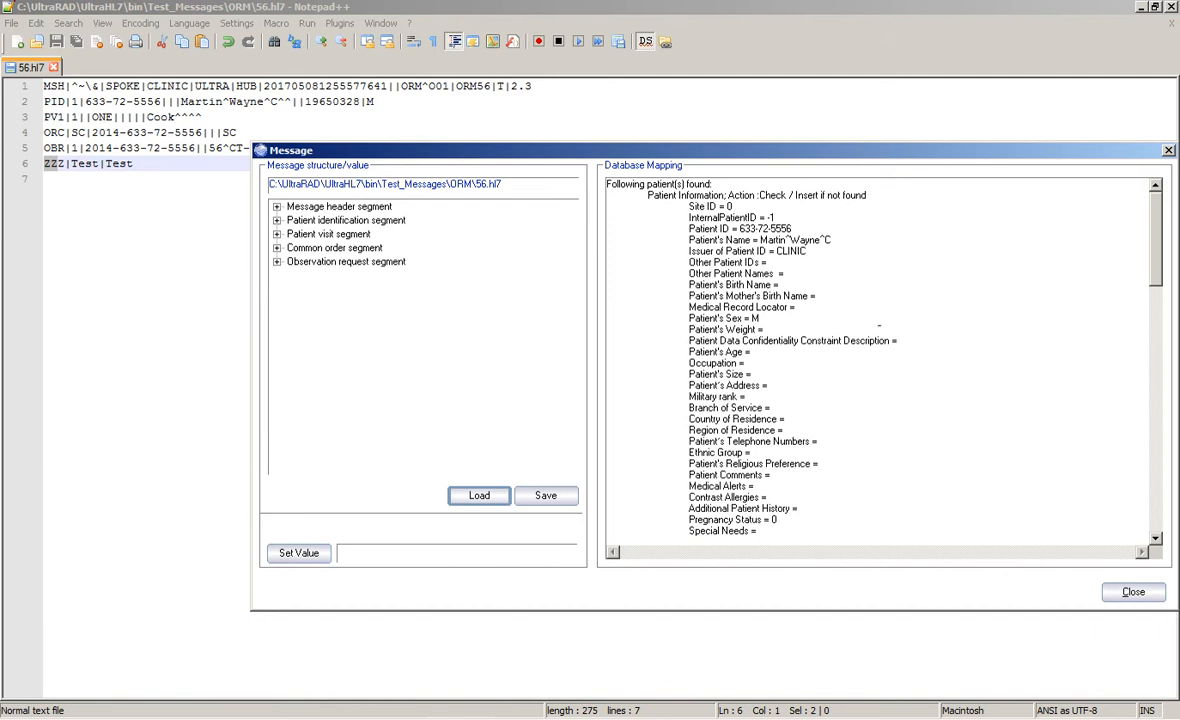
Examine the resulting patient, visit, requested procedure and scheduled procedure step values for 56.hl7, and close the processing dialog
left_click_drag(606, 184, 800, 545)
left_click(827, 362)
left_click_drag(1155, 308, 1152, 254)
left_click_drag(739, 229, 880, 387)
left_click(774, 251)
left_click(777, 361)
left_click(806, 475)
scroll(816, 475, "down", 3)
left_click(850, 453)
left_click(896, 472)
scroll(896, 468, "down", 9)
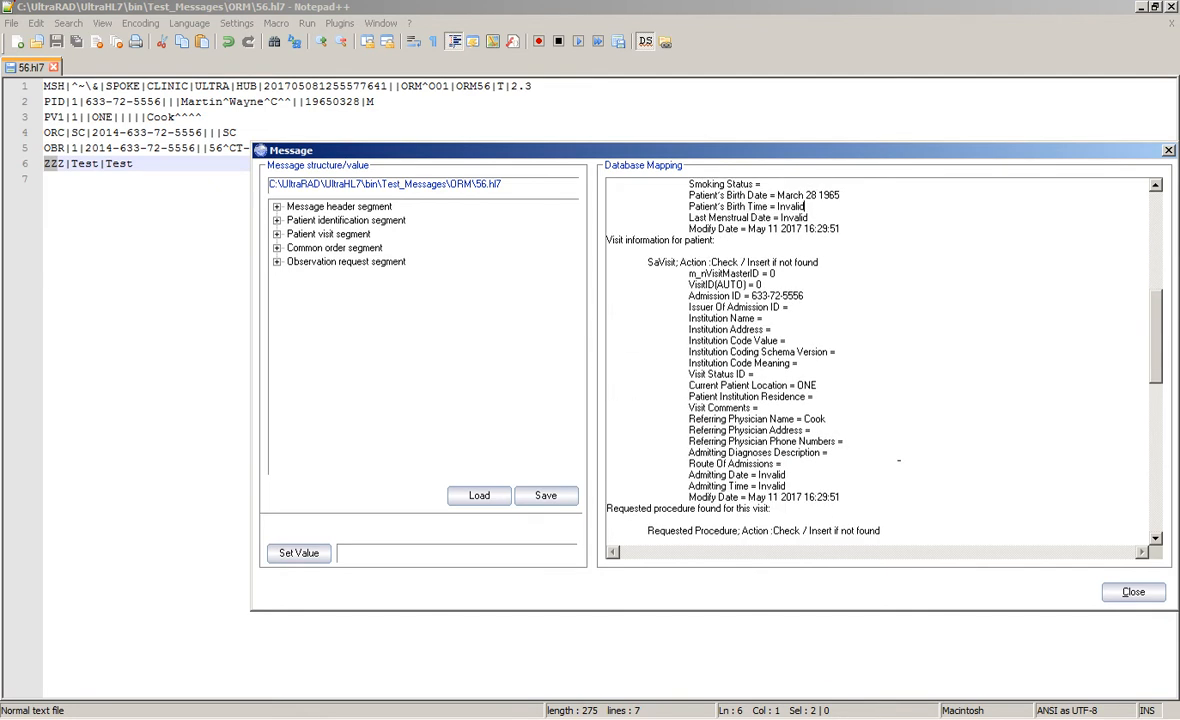
scroll(898, 461, "down", 8)
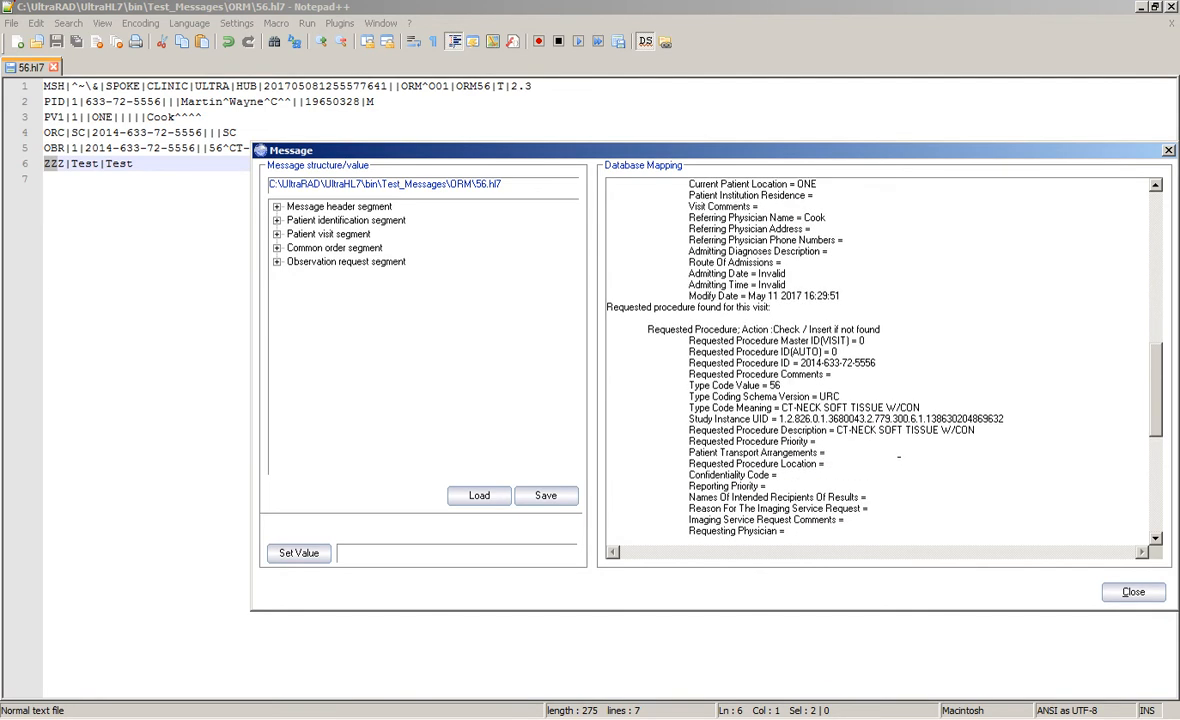
scroll(898, 456, "down", 8)
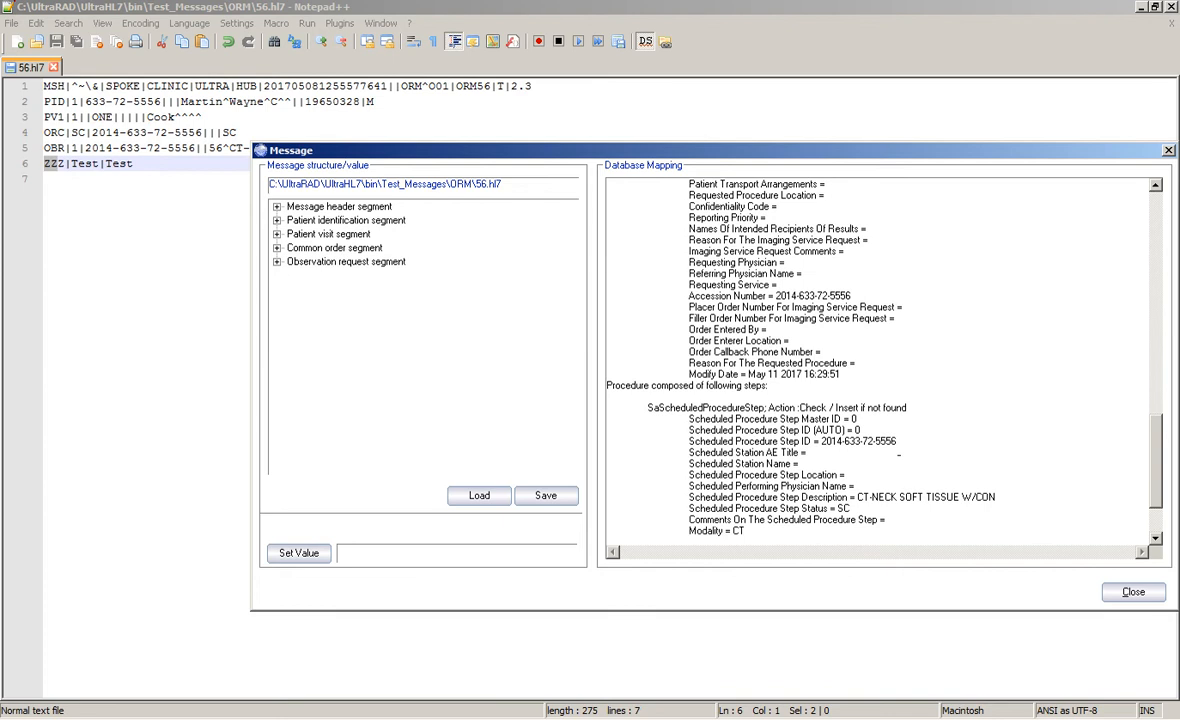
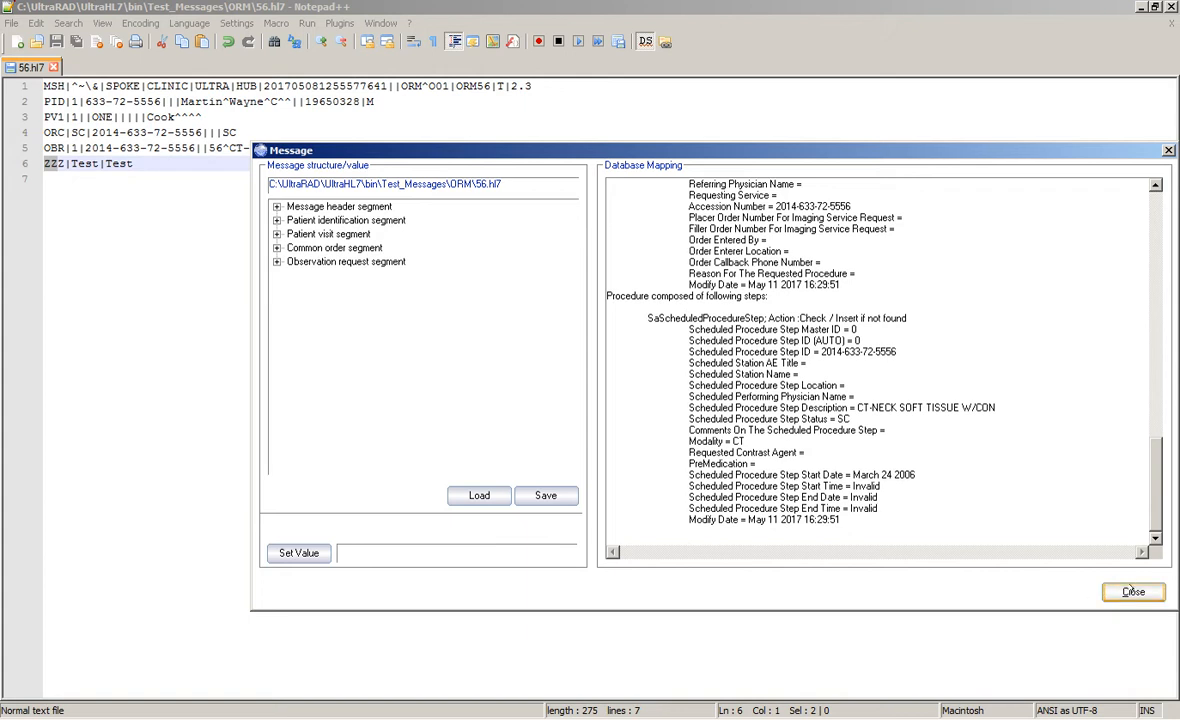
left_click(1132, 592)
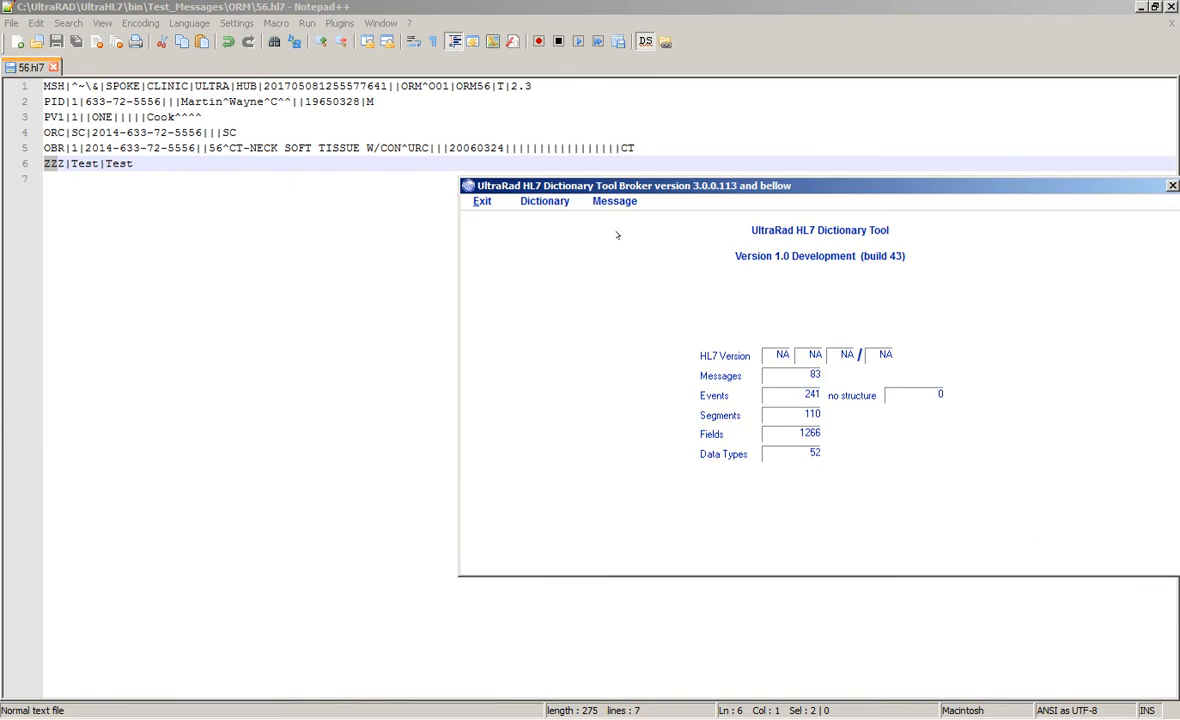
Save the dictionary to the cDictionary folder with dictionary version Broker 3.0.0.113 and bellow
left_click(540, 201)
left_click(536, 234)
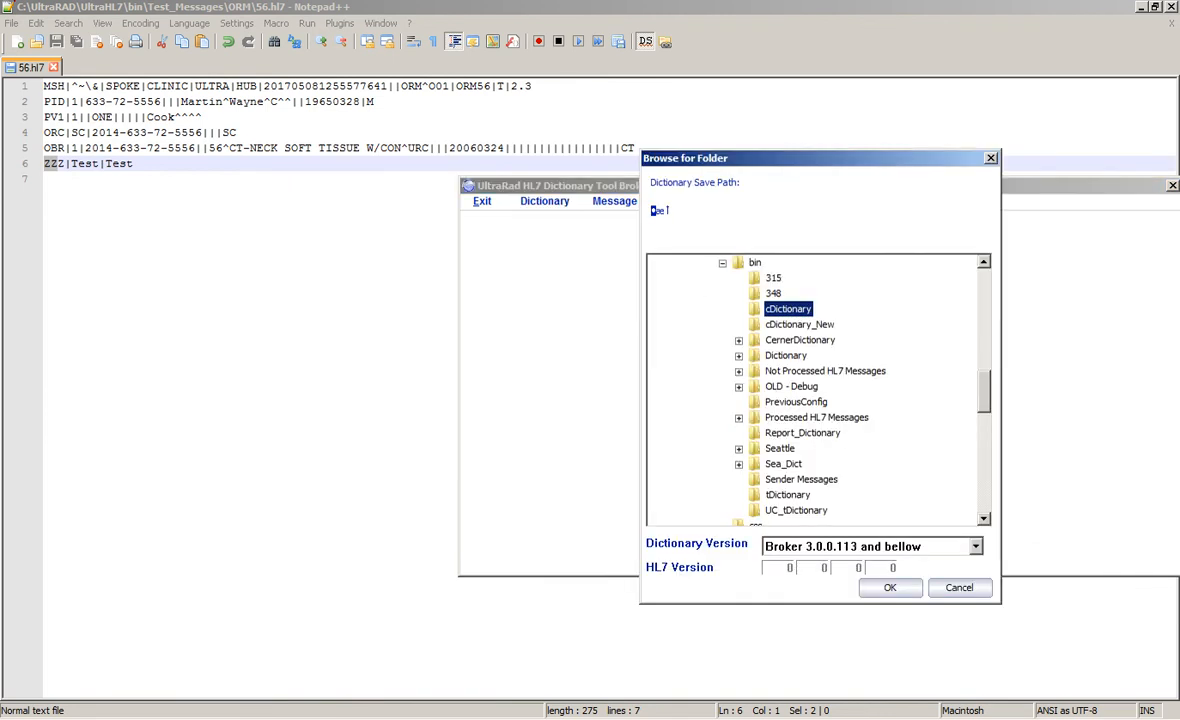
left_click(889, 587)
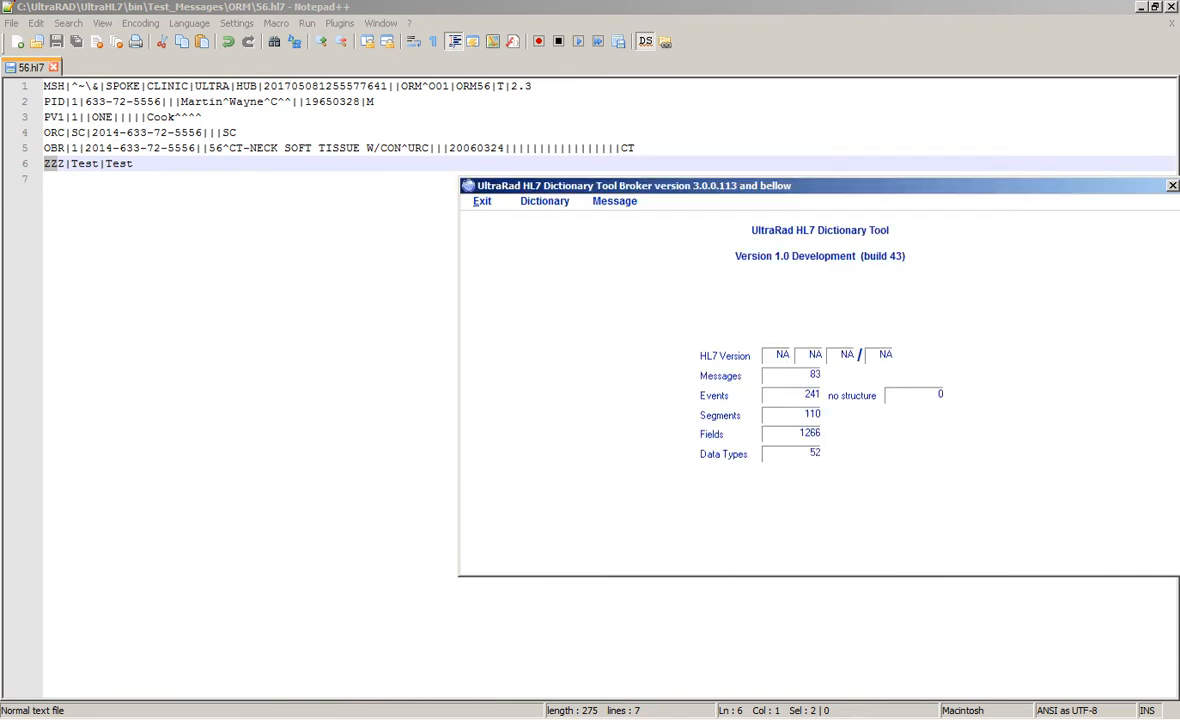
Launch UltraBROKER Utility from the UltraBROKER bin folder and arrange its window beside the folder
left_click_drag(897, 182, 808, 175)
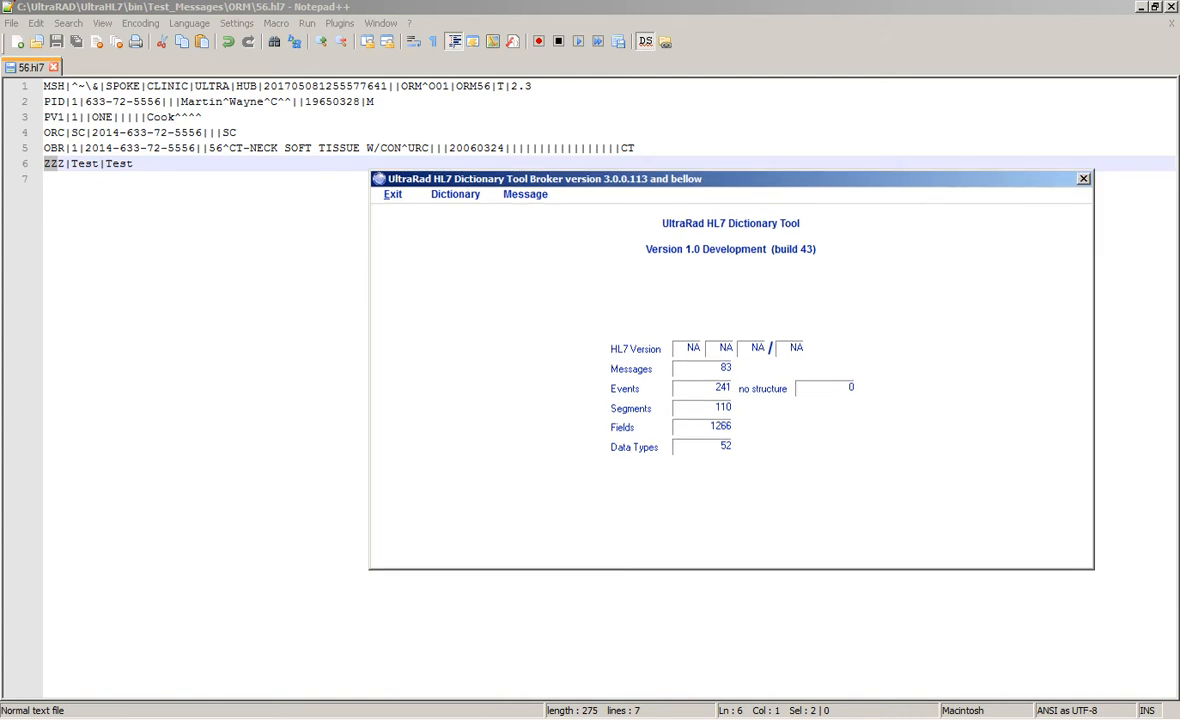
left_click(162, 718)
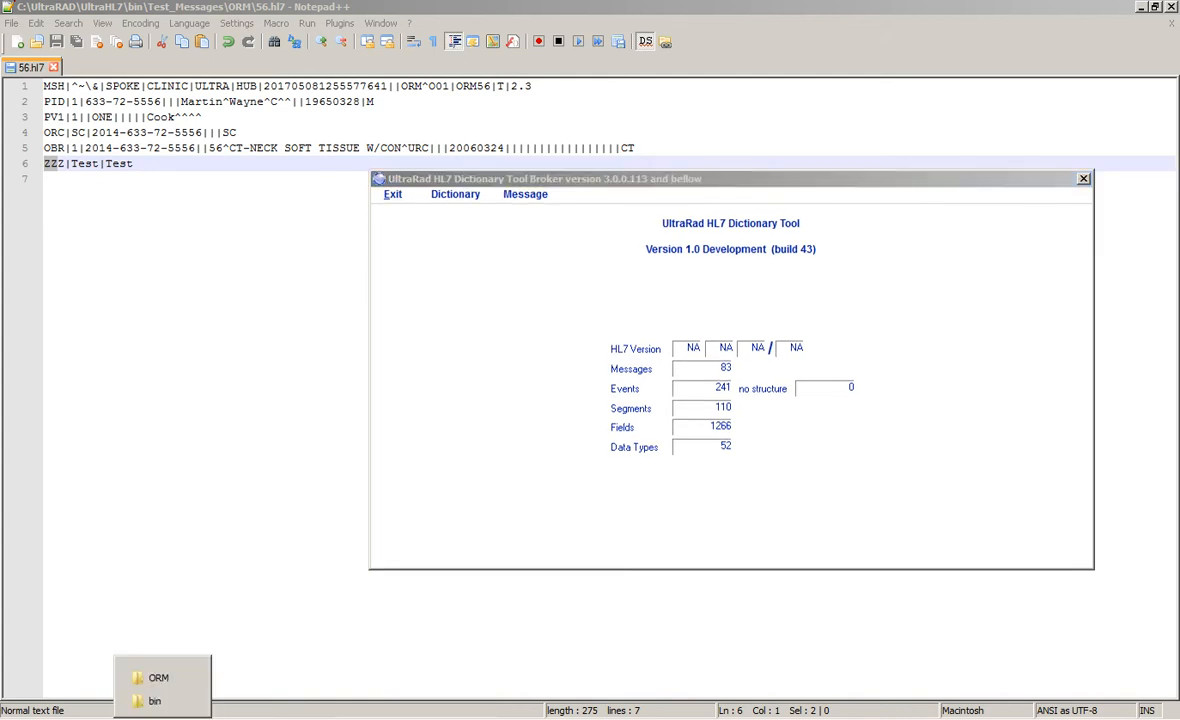
left_click(153, 699)
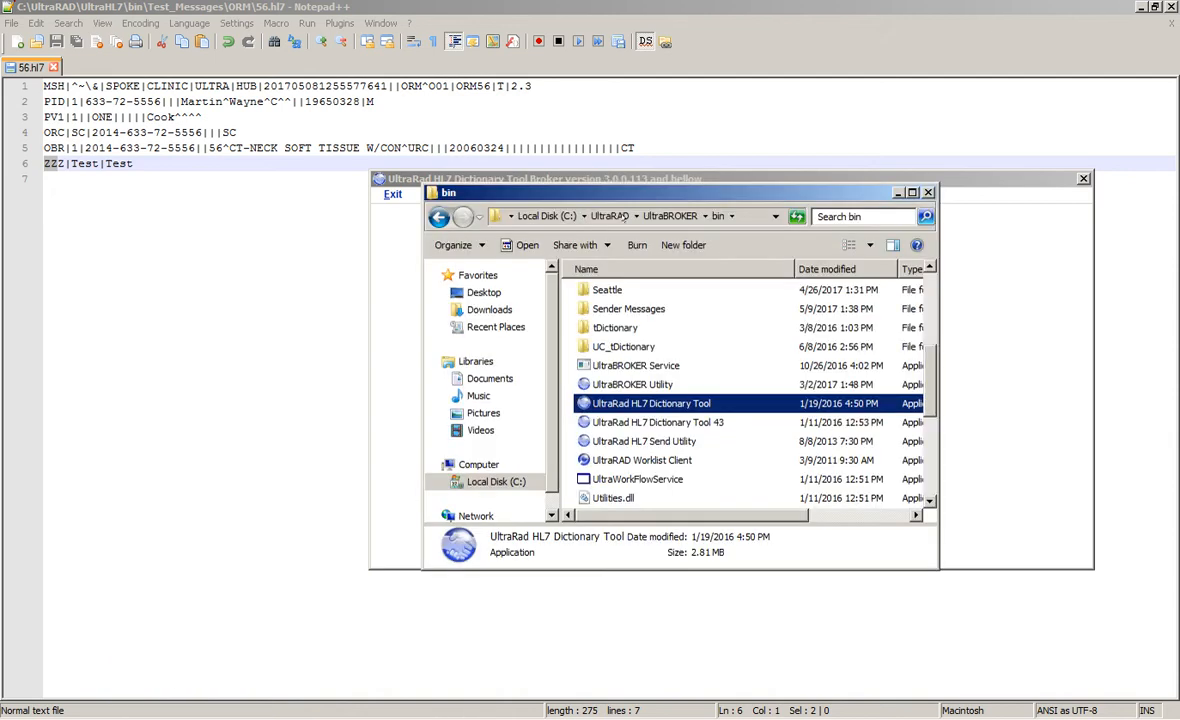
left_click_drag(575, 195, 217, 103)
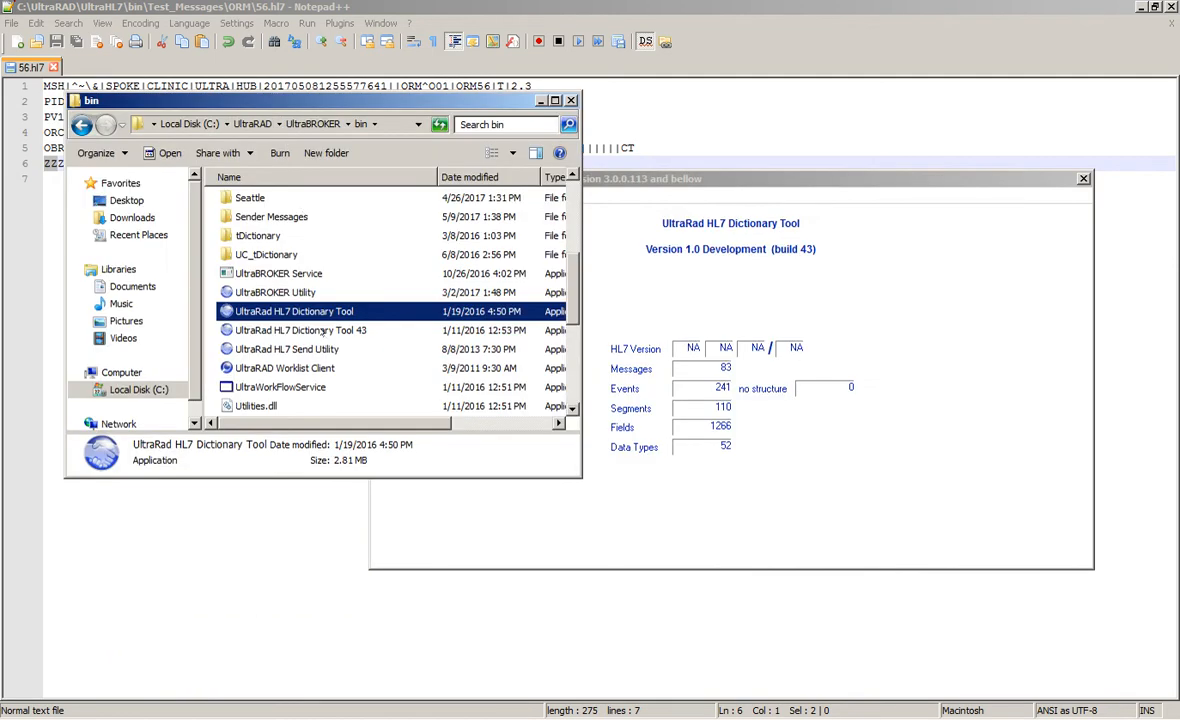
left_click(282, 292)
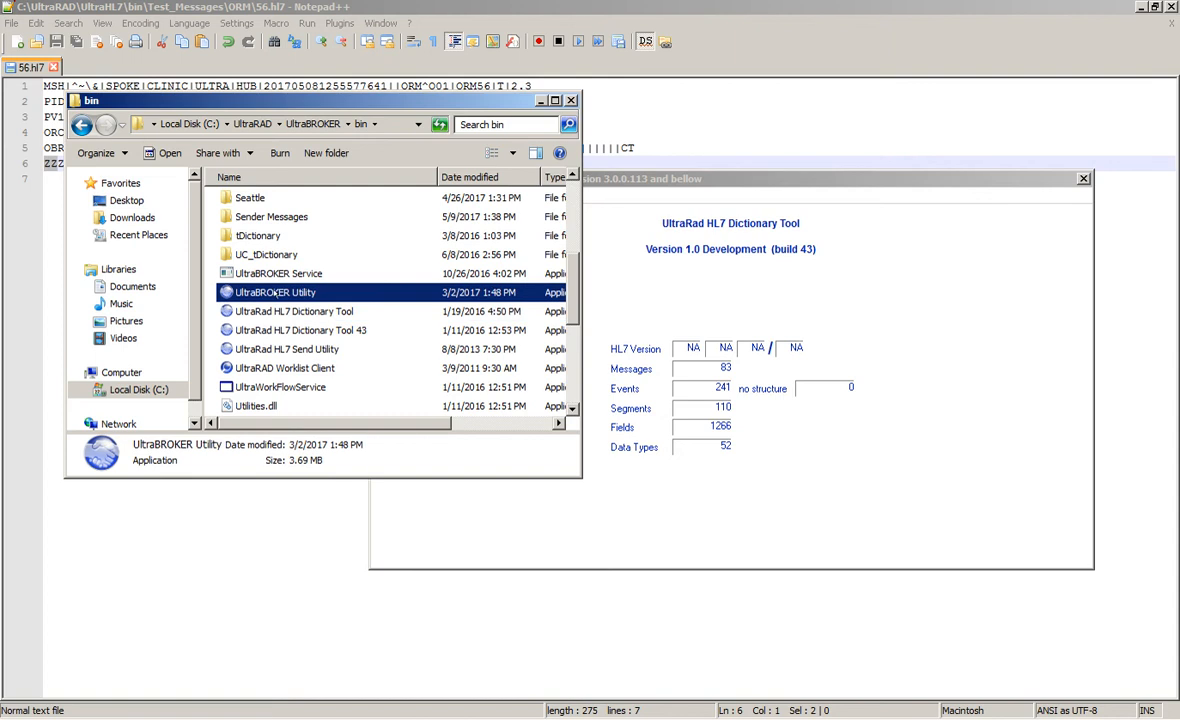
right_click(288, 293)
left_click(340, 332)
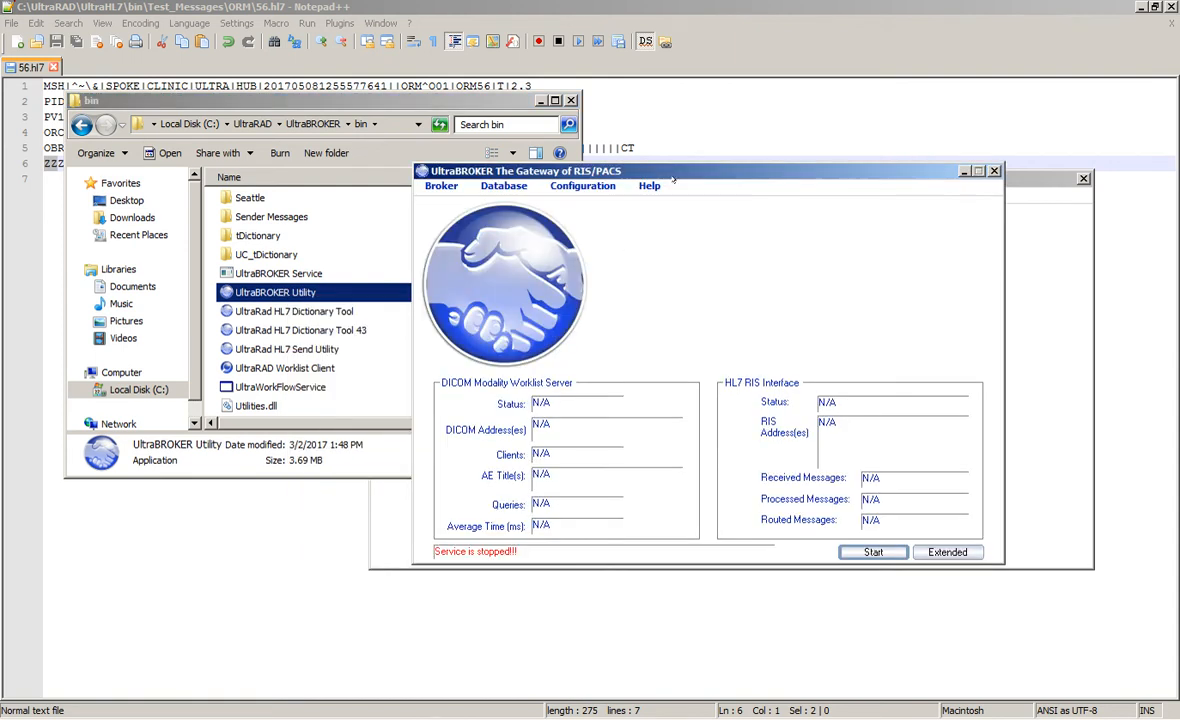
left_click_drag(673, 171, 593, 135)
Delete the RIS1, Cerner - RadNet, ADT Feed and Seattle entries from the RIS Servers in the configuration options
left_click(503, 150)
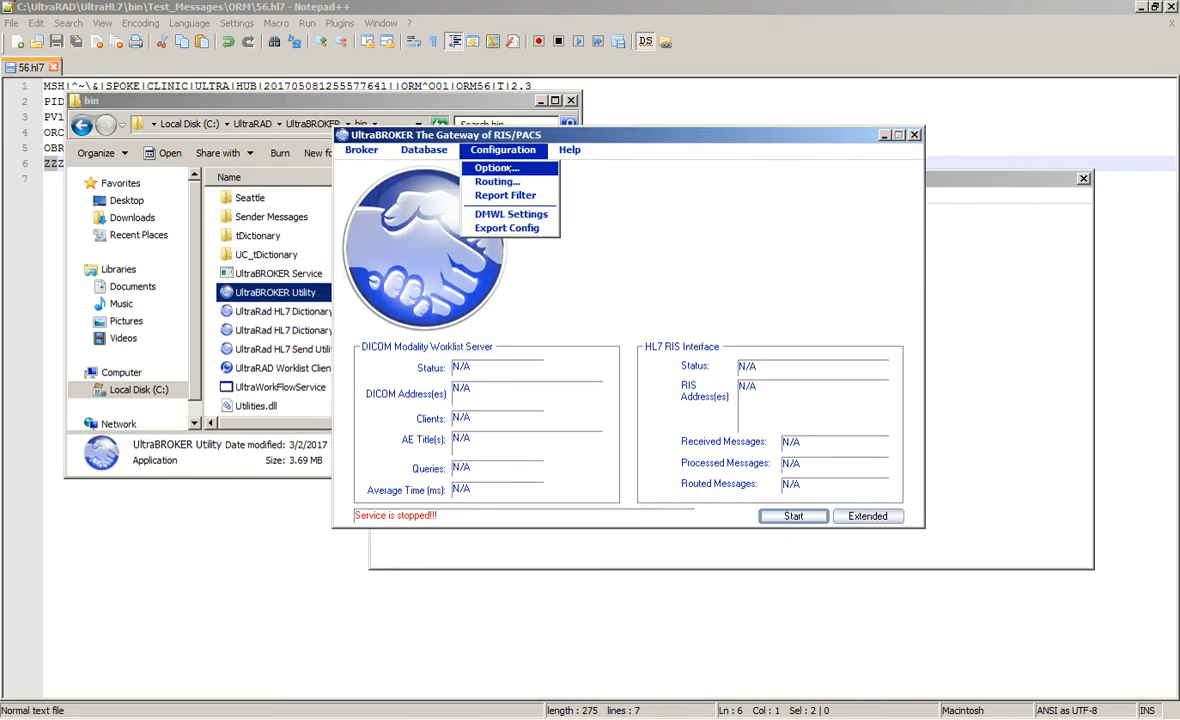
left_click(515, 164)
left_click(814, 193)
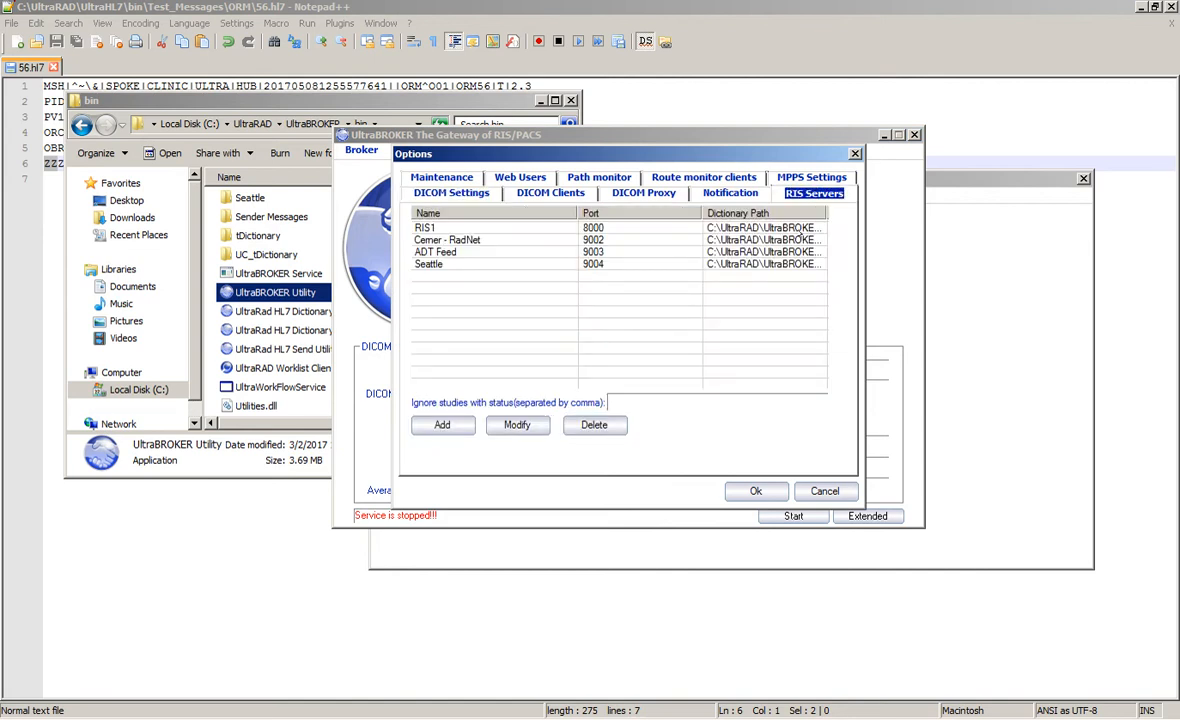
left_click(578, 263)
left_click(521, 228)
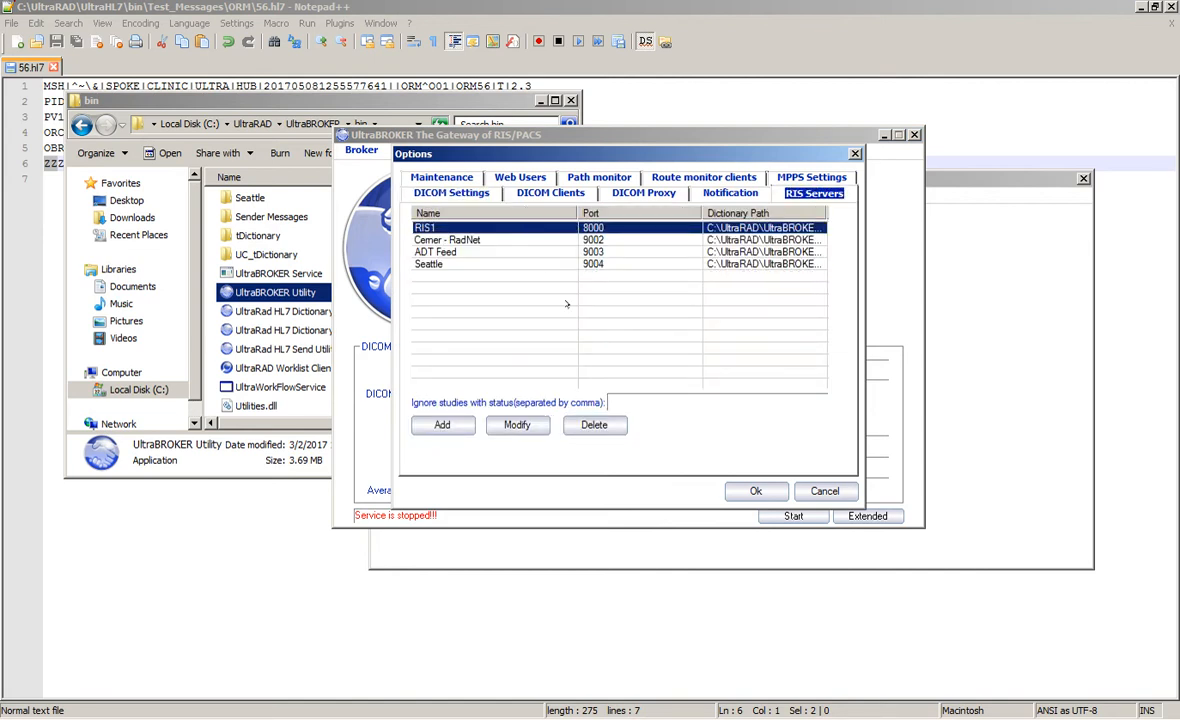
left_click(533, 427)
left_click(596, 425)
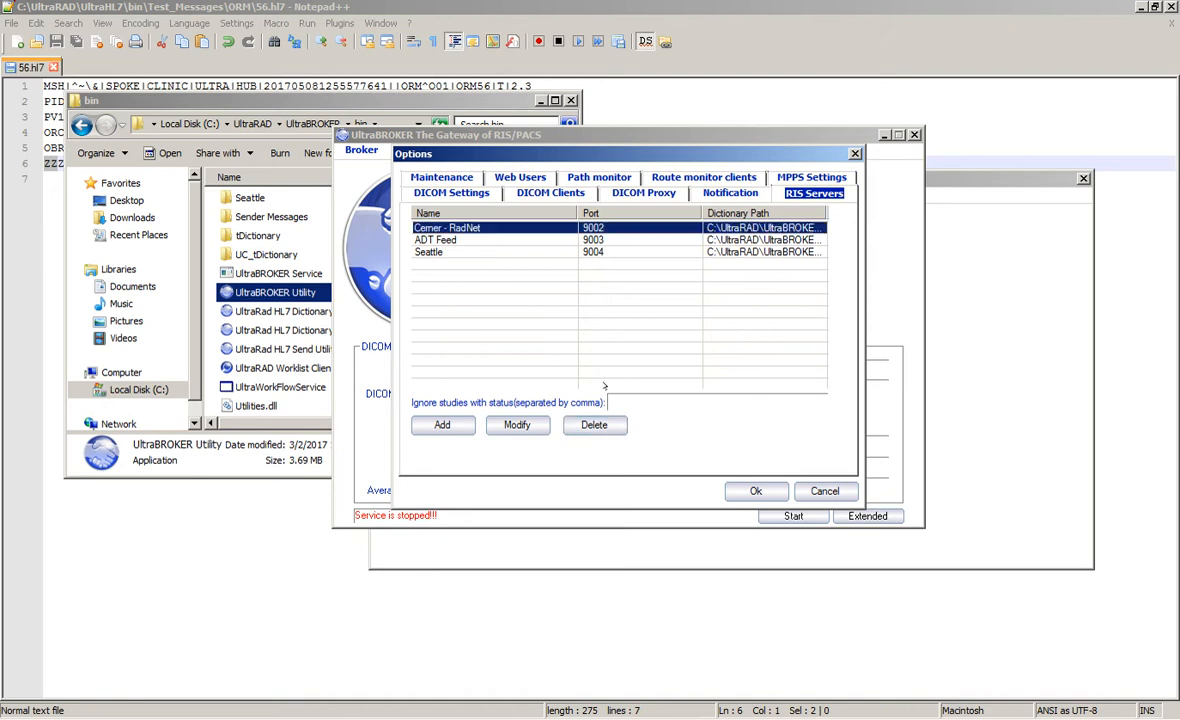
left_click(600, 424)
left_click(603, 229)
left_click(603, 424)
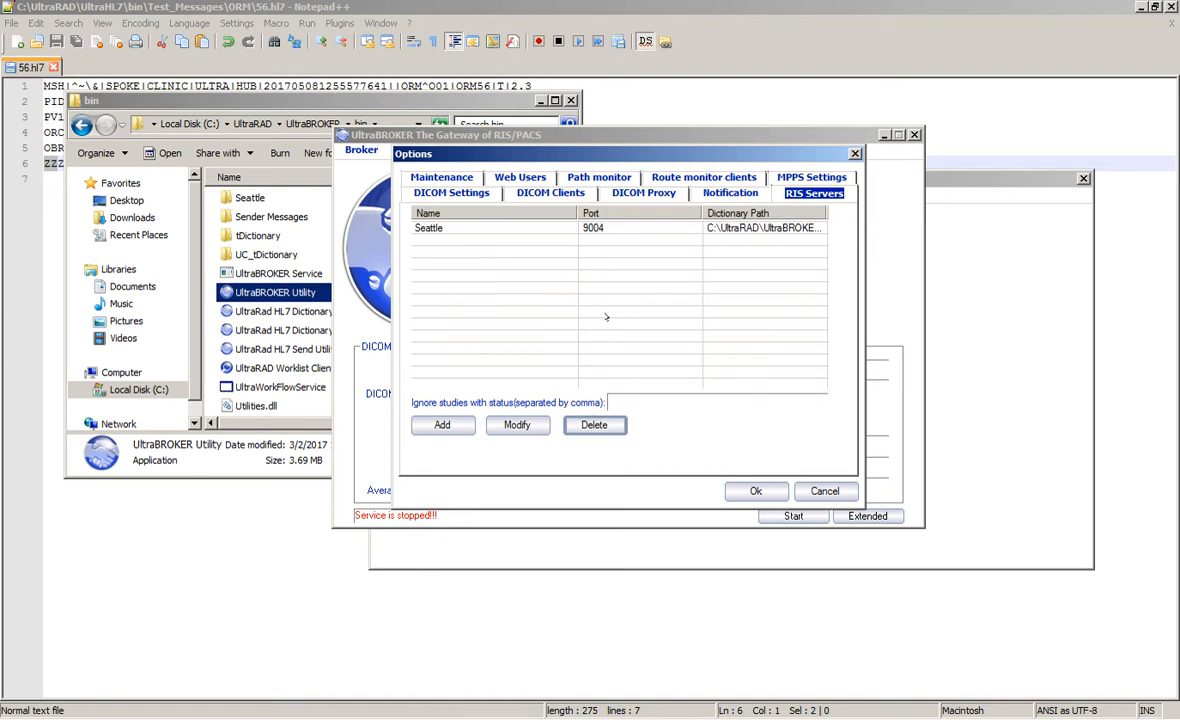
left_click(605, 230)
left_click(594, 424)
Add an HL7 listener named TRAINING DEMO on IP 10.3.14.67 and port 9005, using the cDictionary dictionary
left_click(442, 424)
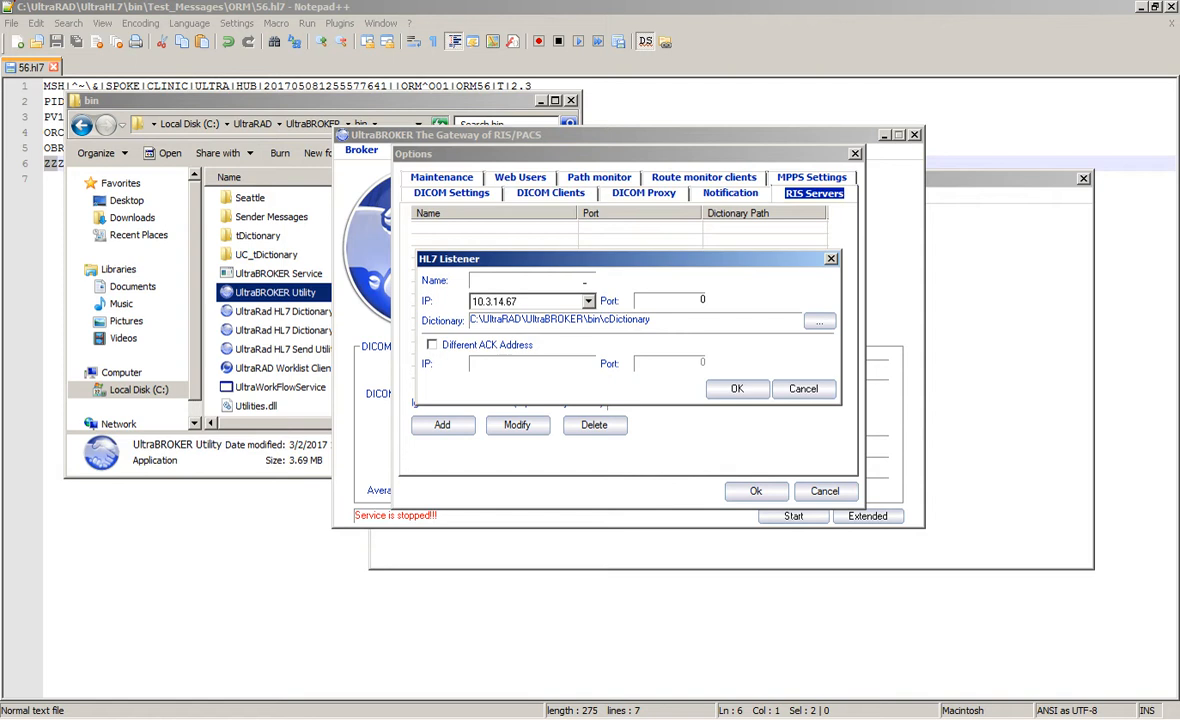
type("TRAINING DEMO")
key("Tab")
key("Tab")
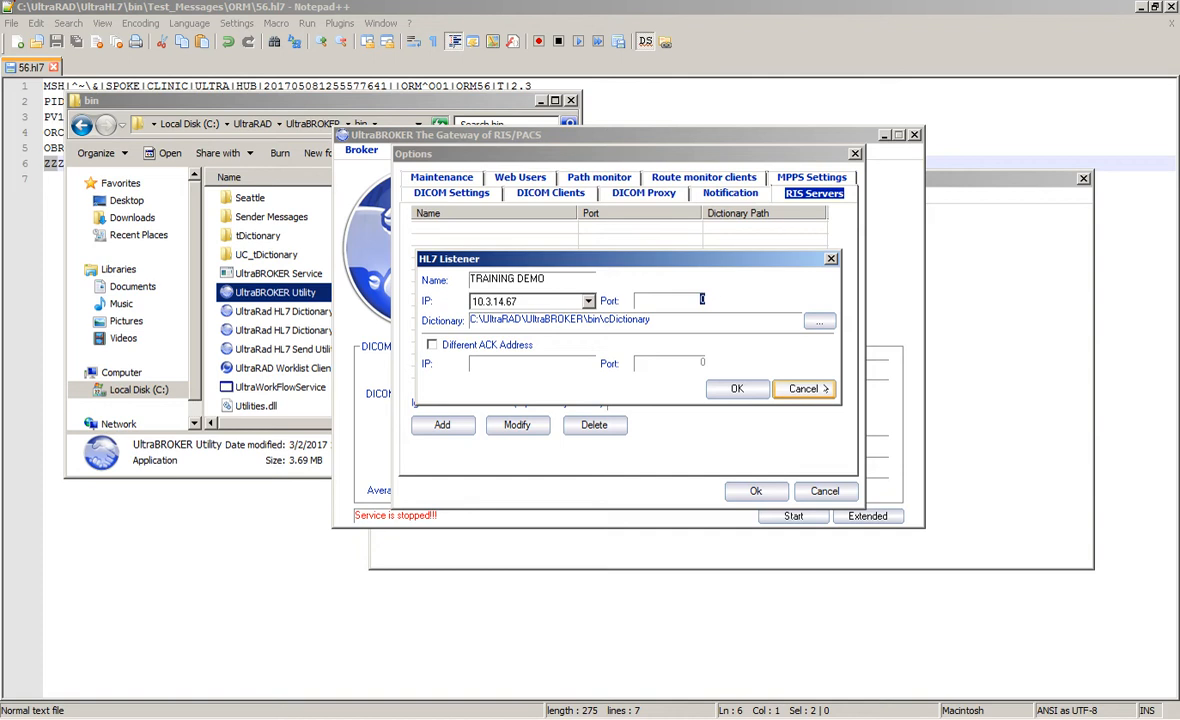
type("9005")
key("Tab")
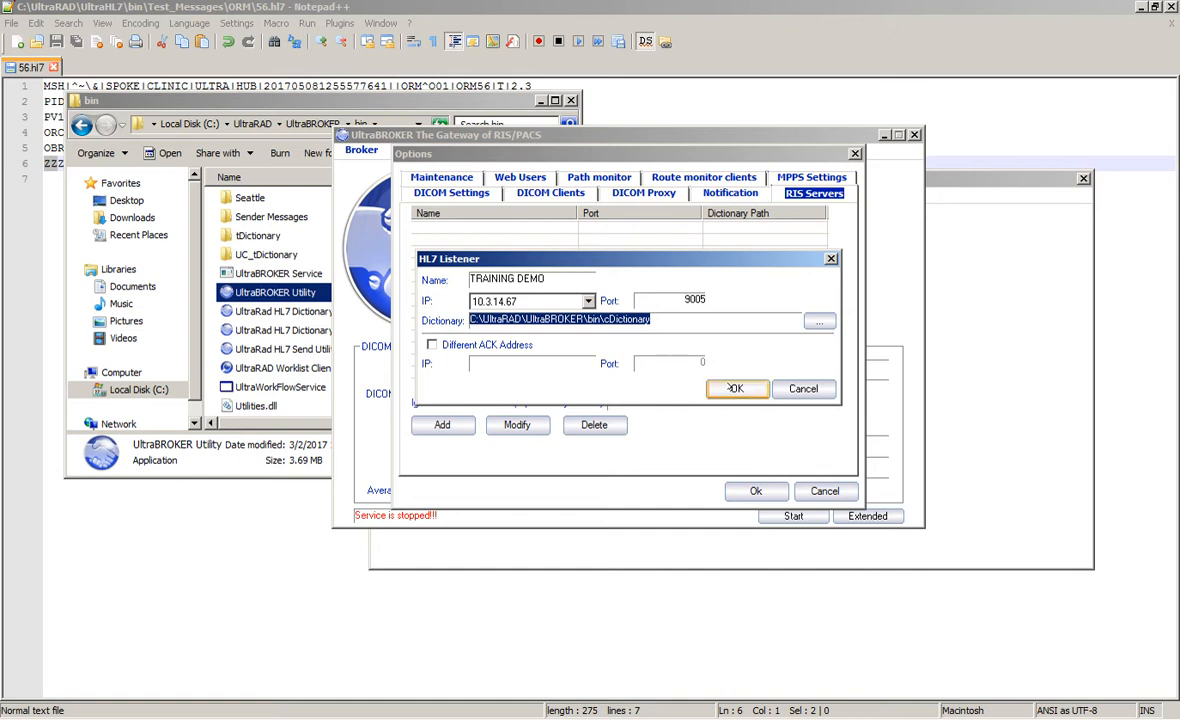
left_click(733, 389)
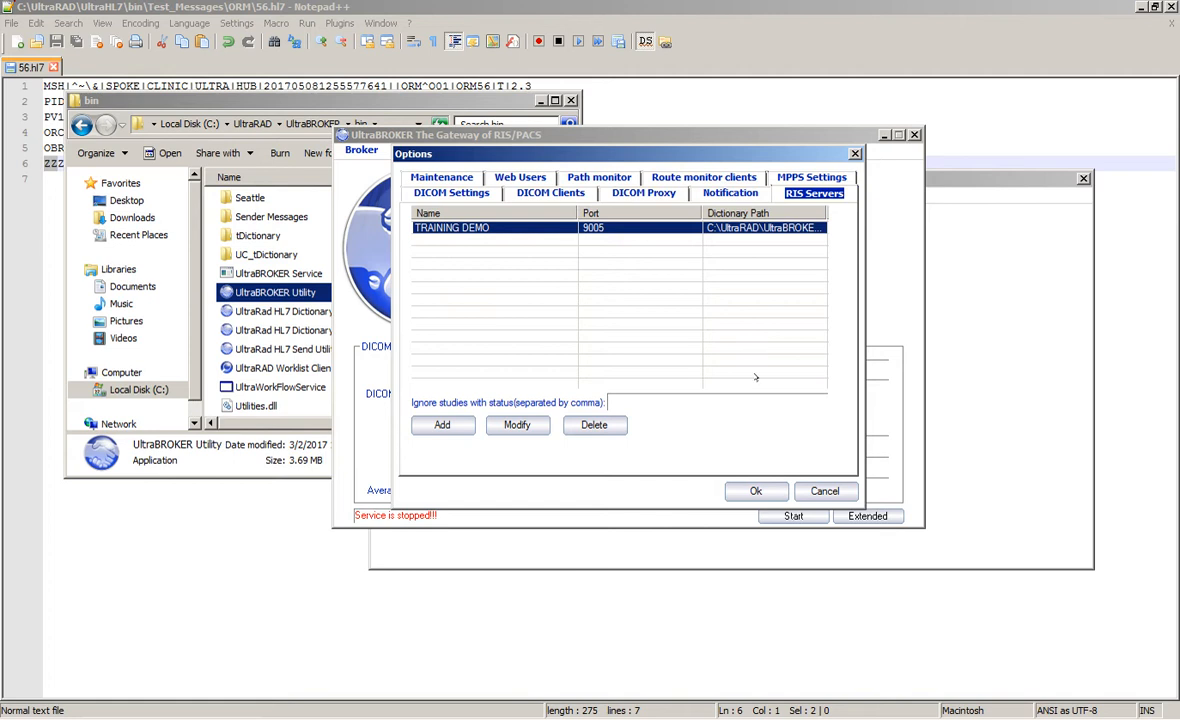
Save the RIS server configuration and check the HL7 RIS Interface's status and RIS address
left_click(754, 490)
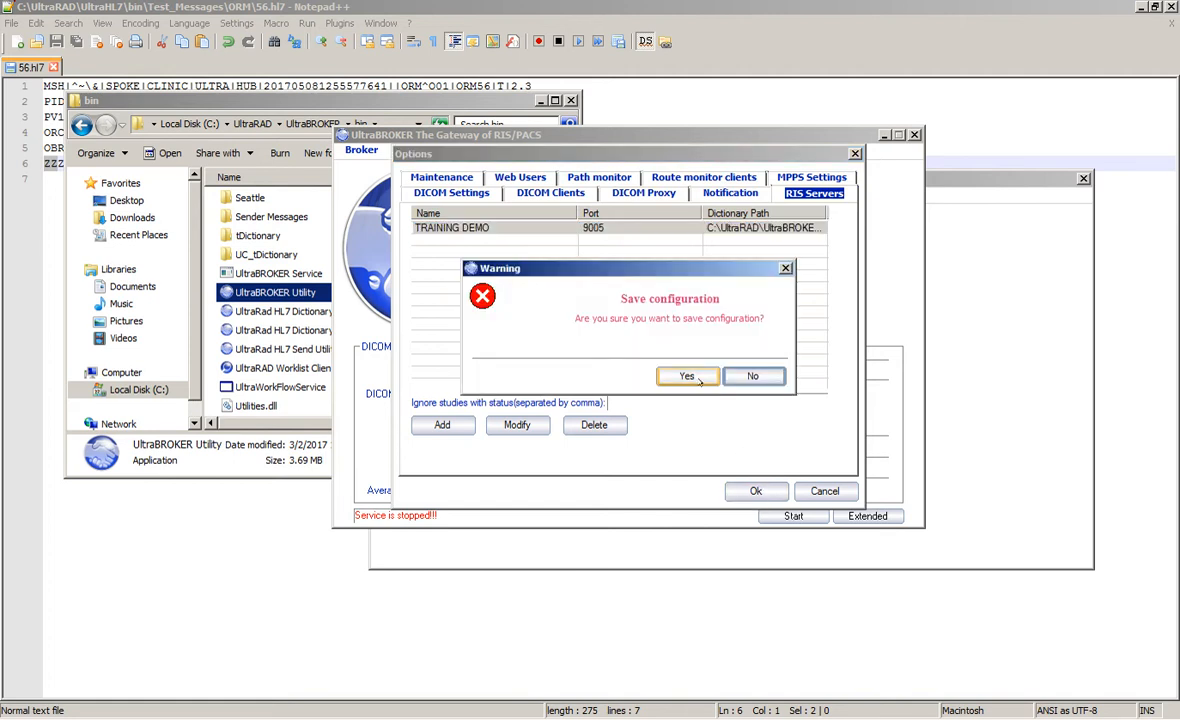
left_click(689, 376)
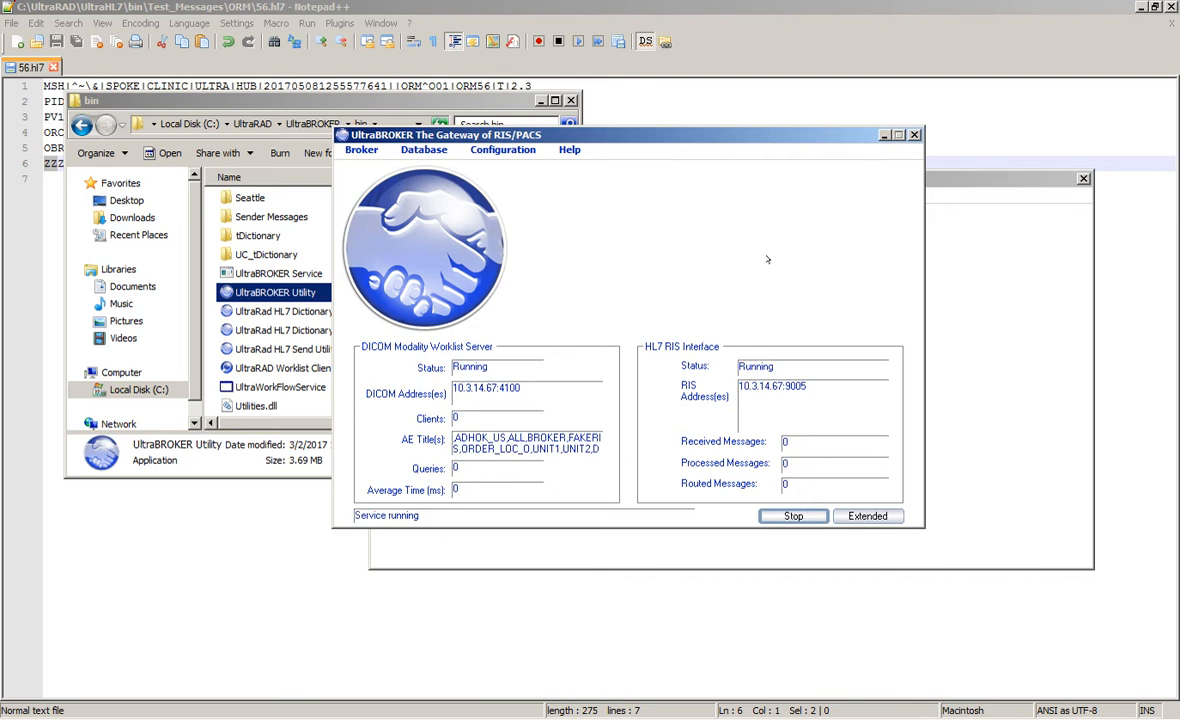
double_click(783, 367)
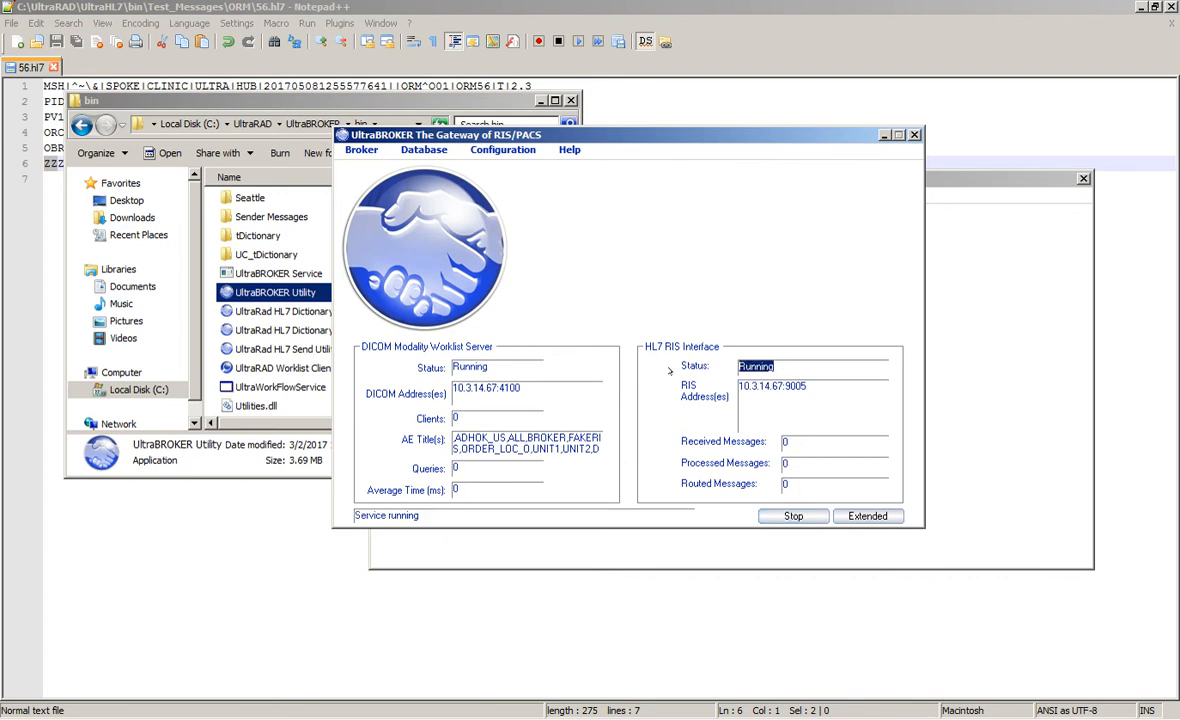
key("Tab")
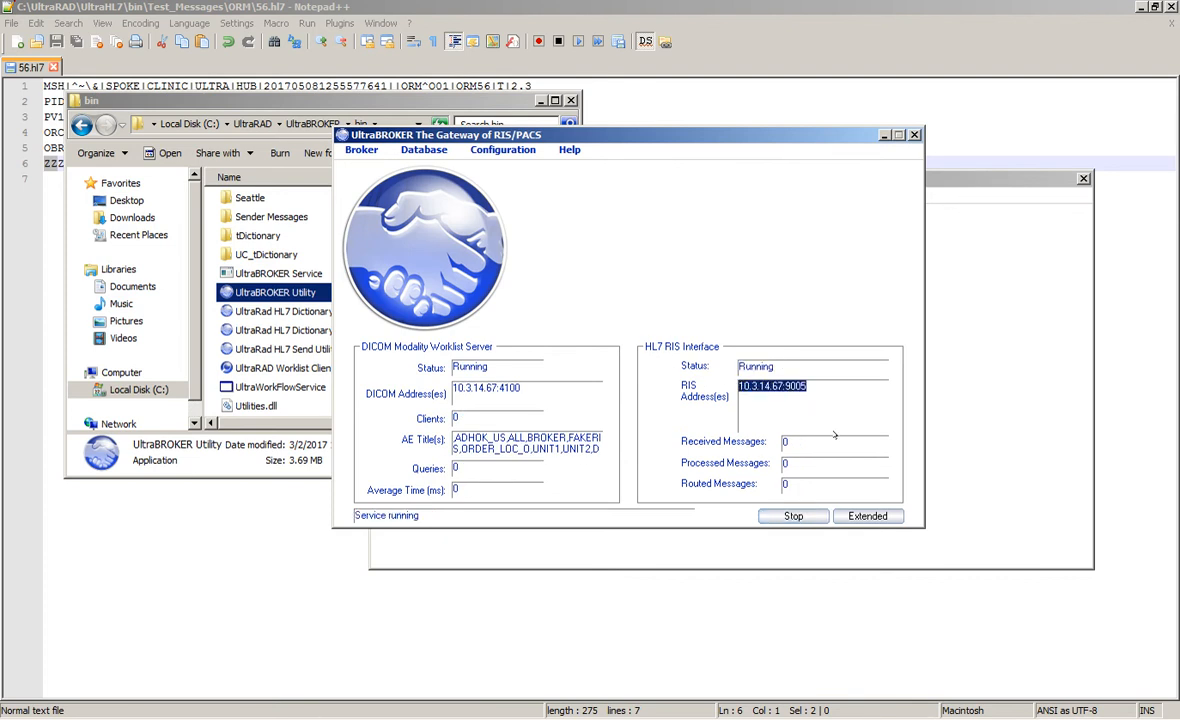
left_click_drag(783, 387, 738, 388)
left_click(818, 404)
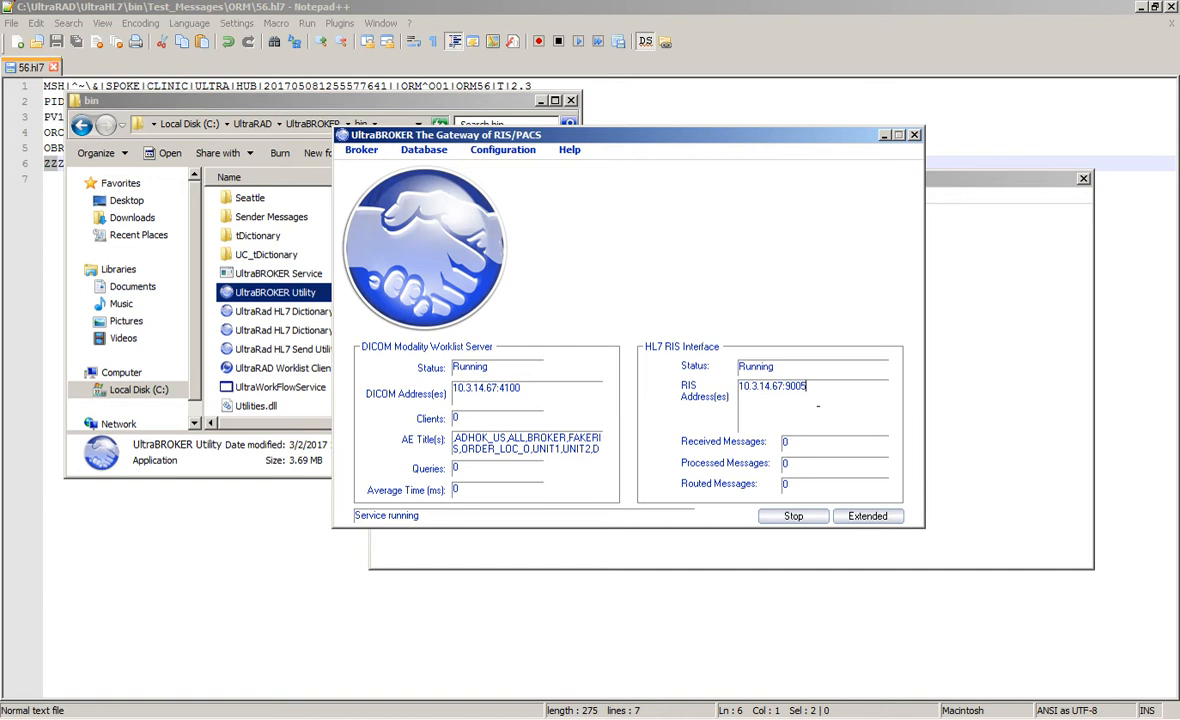
Move the UltraBROKER window clear of the bin folder and launch UltraRad HL7 Send Utility from that folder
left_click_drag(694, 134, 881, 142)
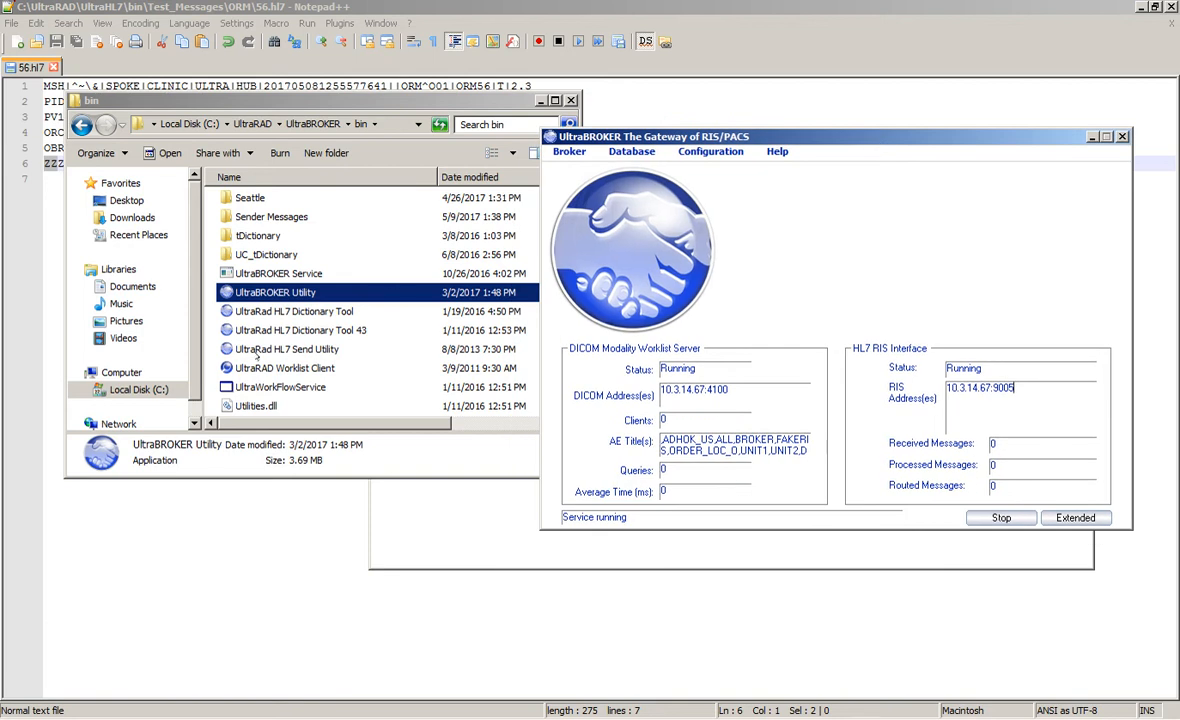
left_click(277, 313)
left_click(279, 330)
scroll(279, 332, "down", 1)
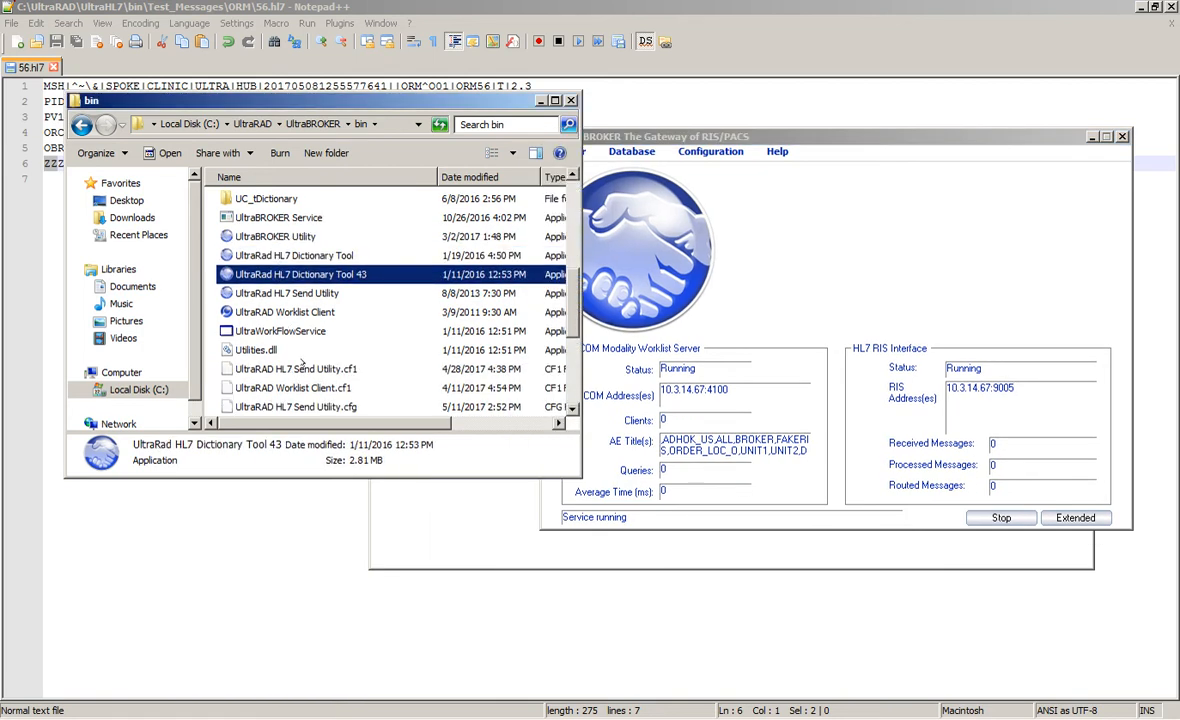
left_click(283, 293)
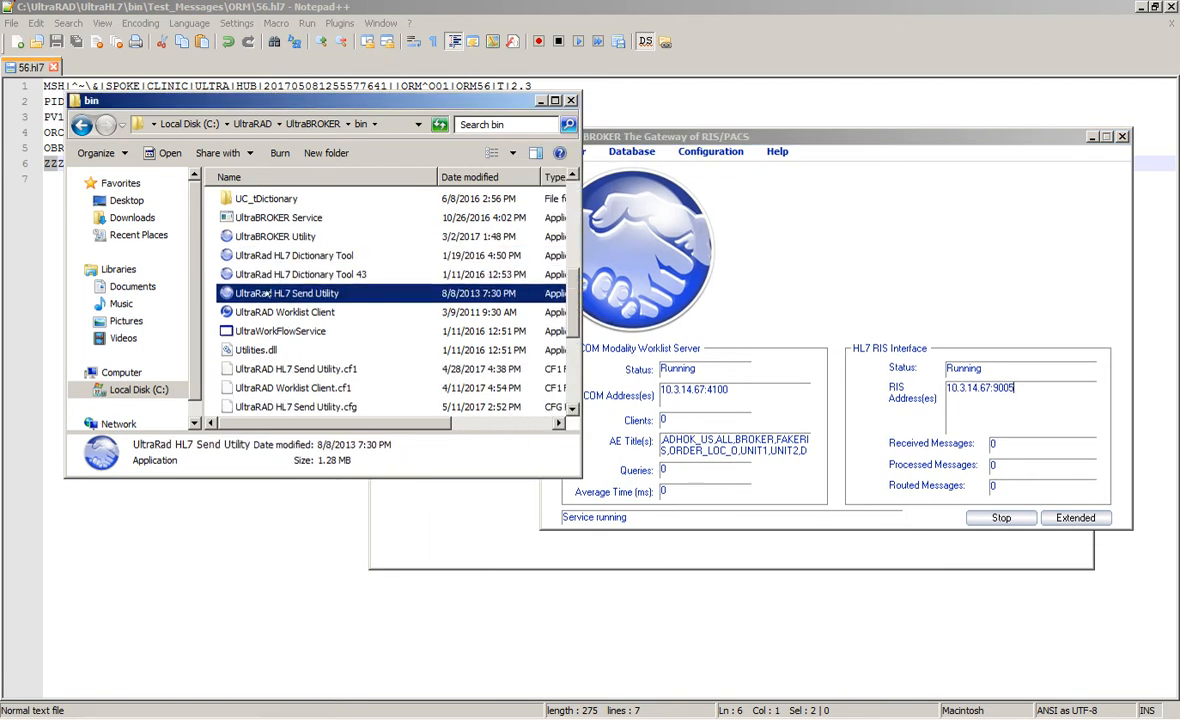
right_click(285, 294)
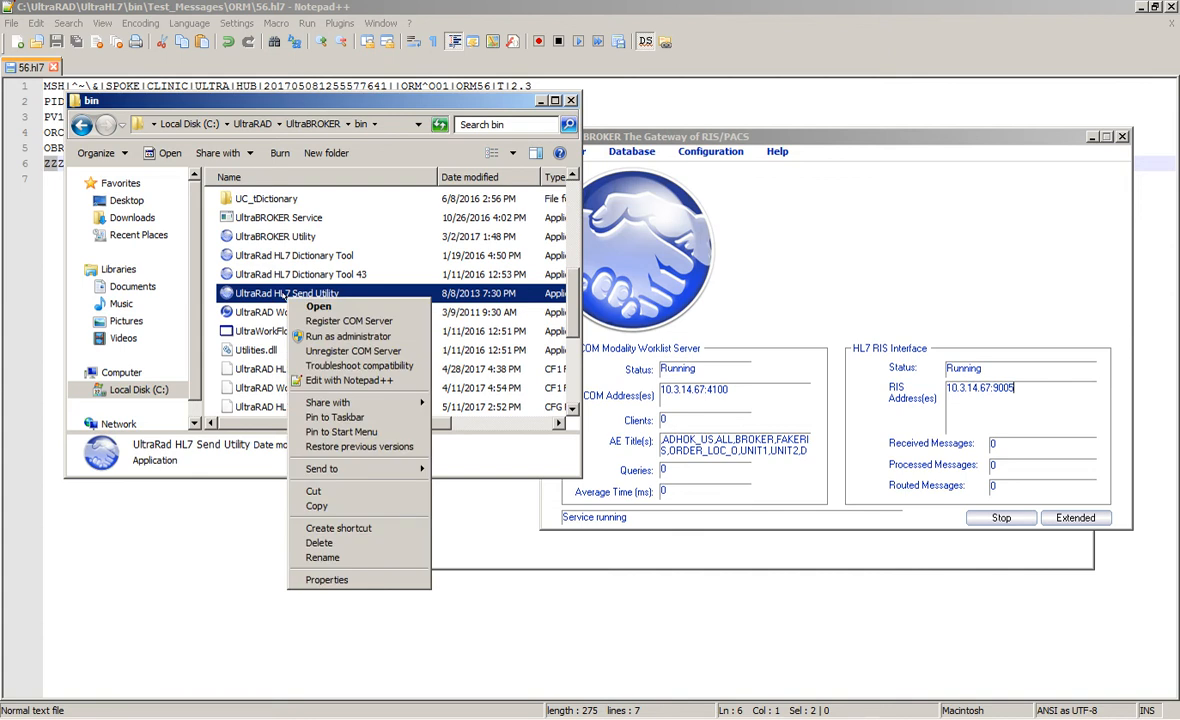
left_click(304, 310)
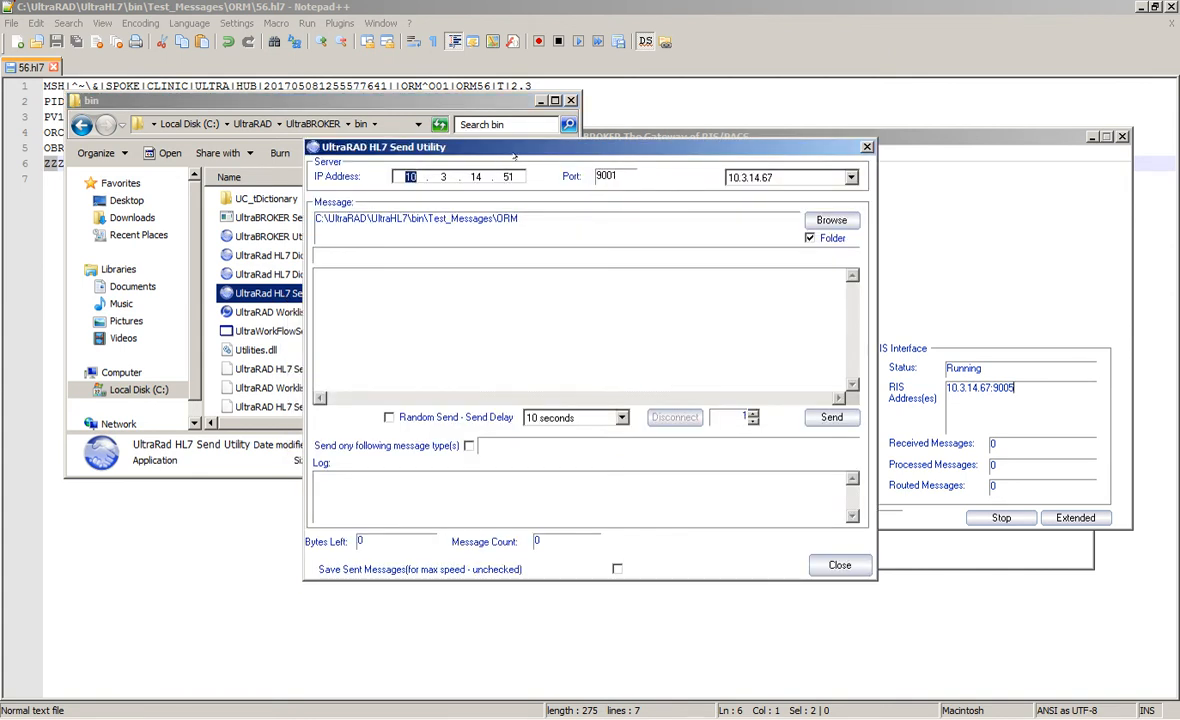
Set the send utility's destination server to IP address 10.3.14.67 and port 9005
double_click(331, 227)
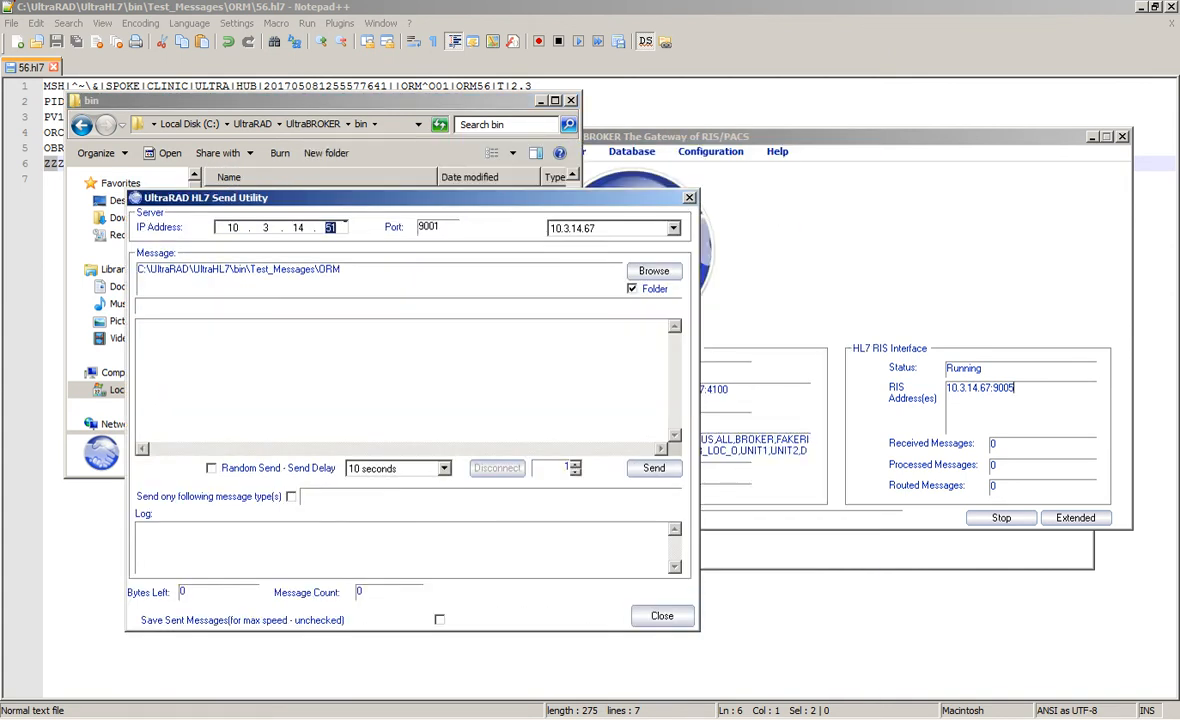
type("67")
key("Tab")
type("9005")
Browse the Test_Messages folder for the HL7 message to send
left_click(648, 271)
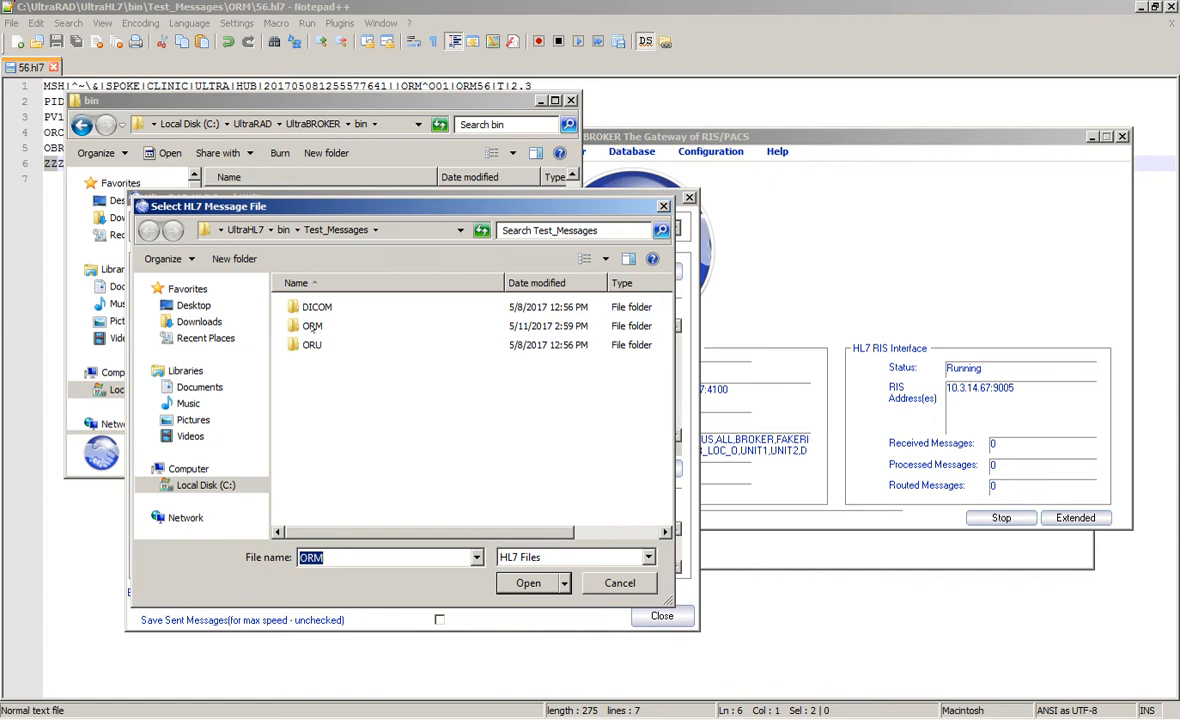
Load the test message 56 from the ORM folder into the HL7 Send Utility
double_click(312, 326)
left_click(308, 307)
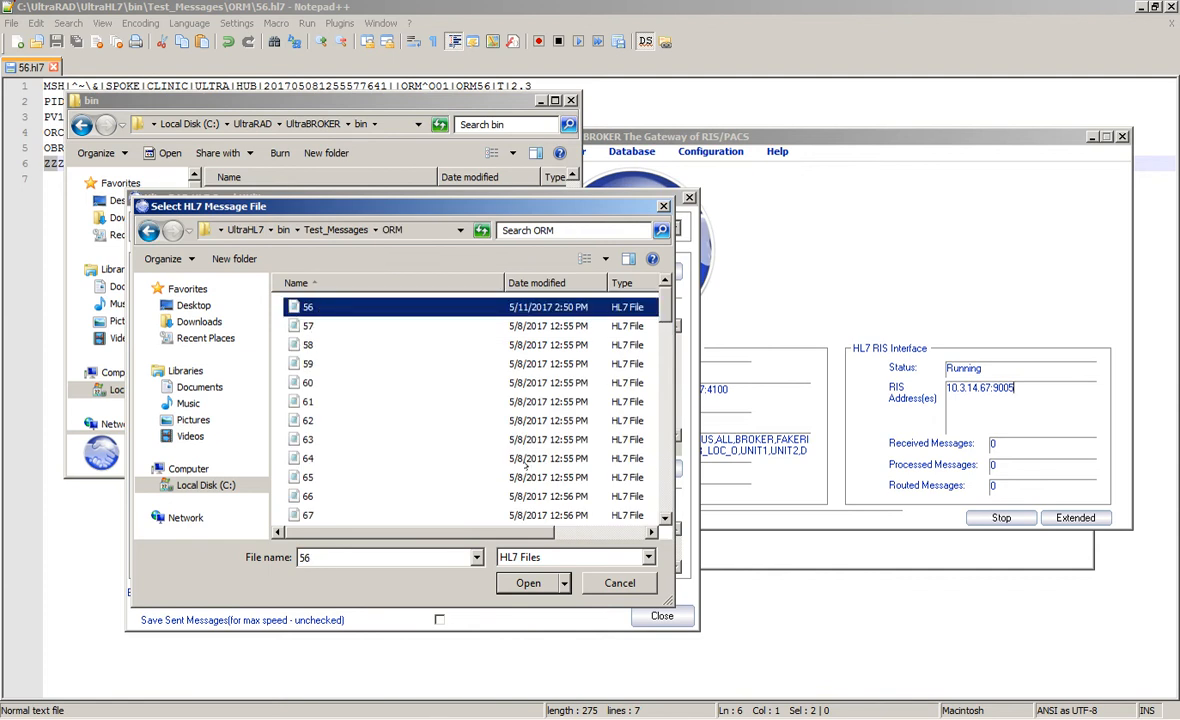
left_click(528, 583)
left_click(250, 400)
key("ctrl+a")
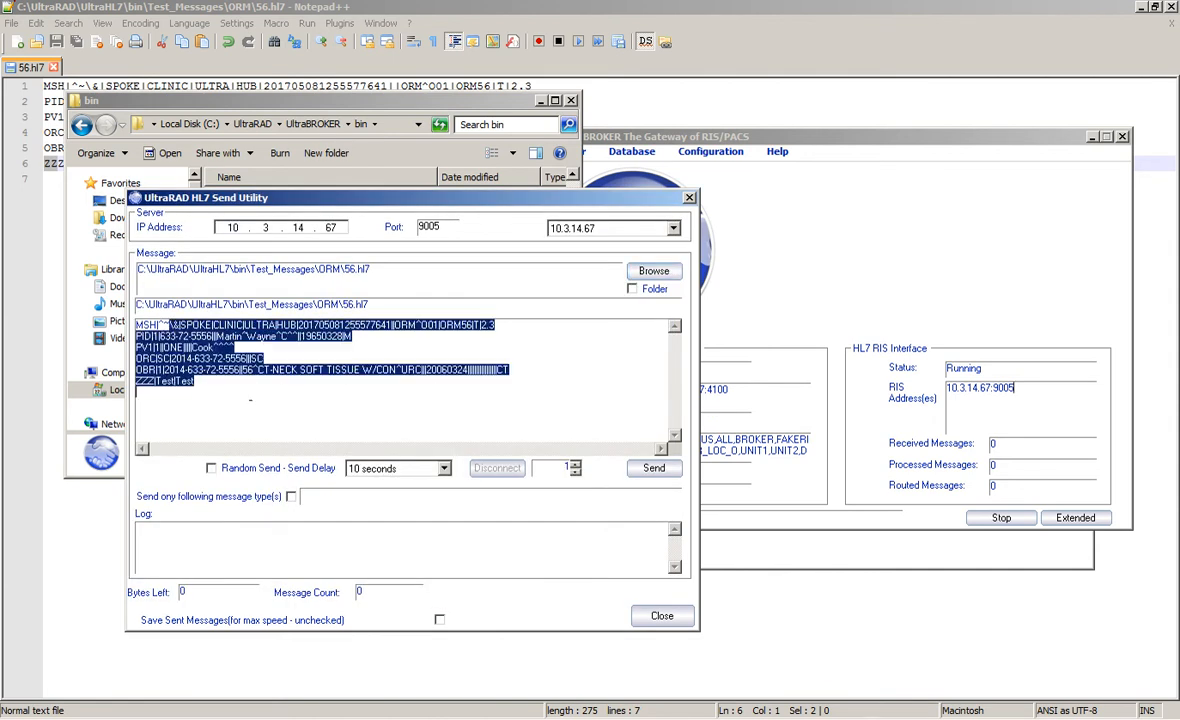
left_click(276, 401)
Send the loaded message, check the message counters in UltraBROKER, and disconnect the HL7 Send Utility
left_click(654, 468)
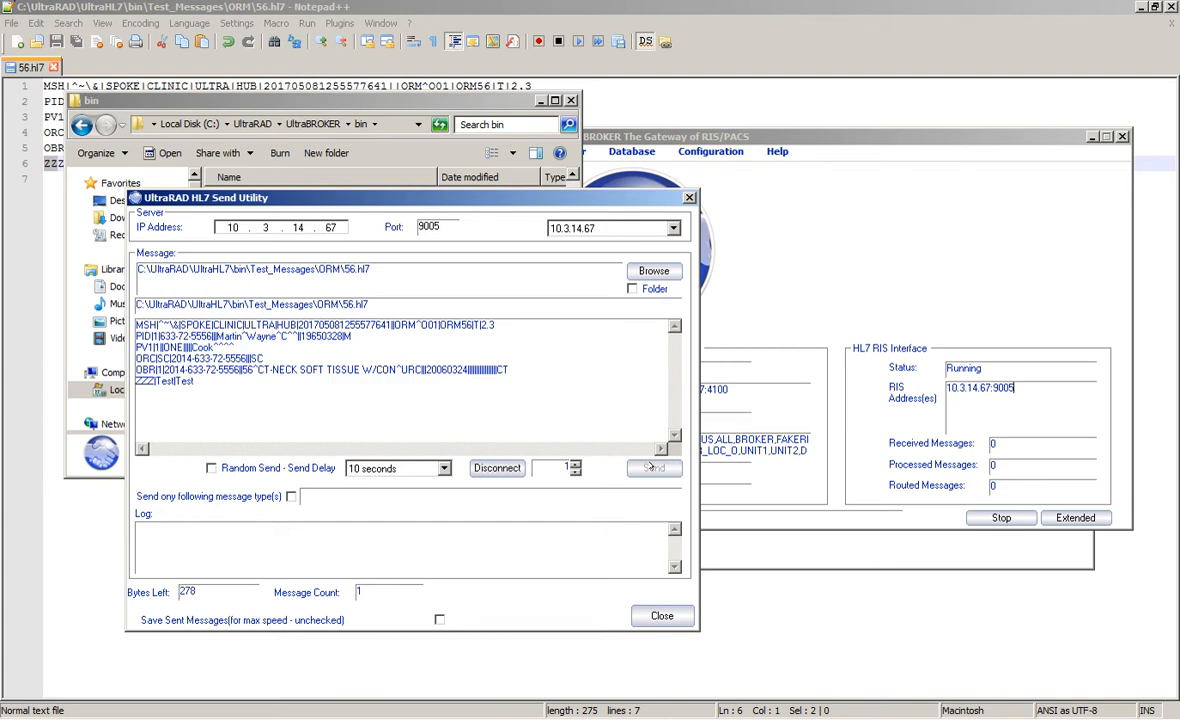
left_click(873, 520)
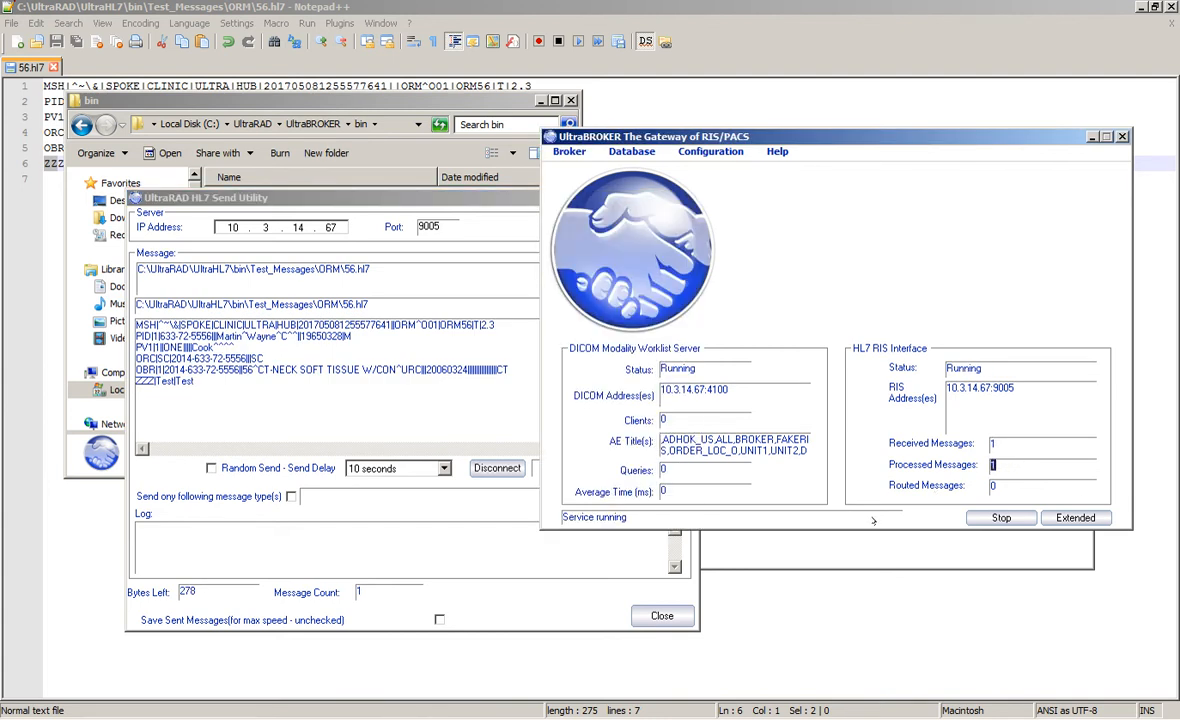
left_click(476, 419)
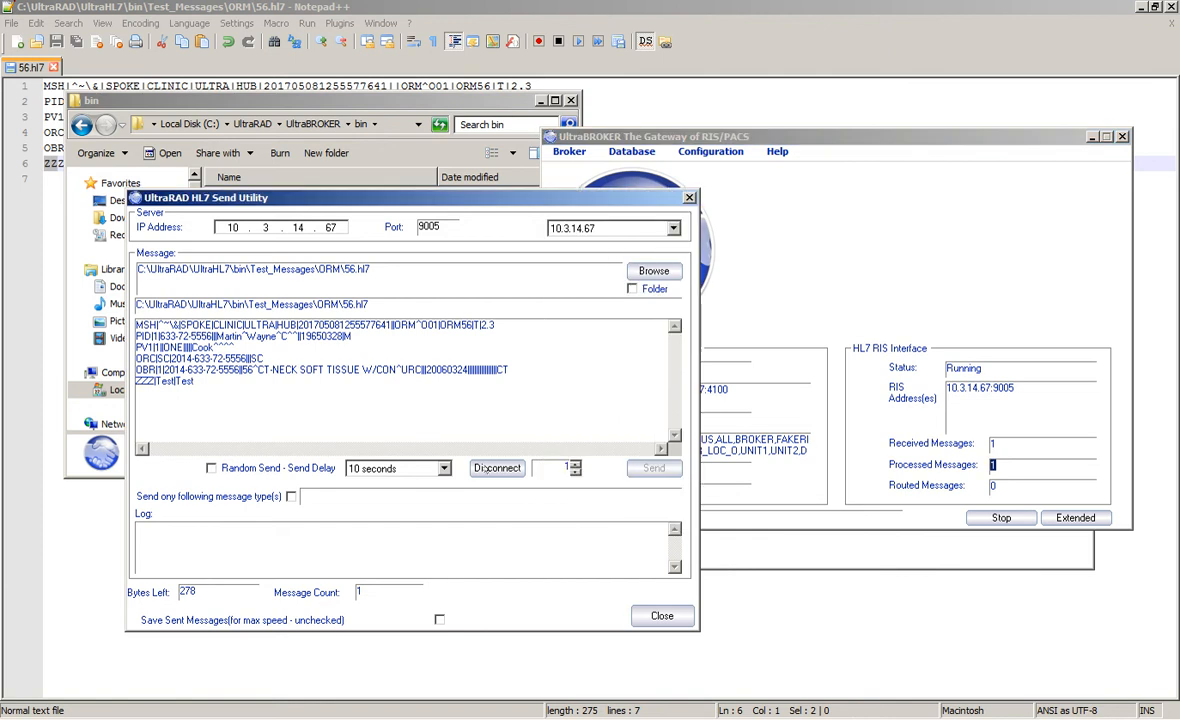
left_click(485, 468)
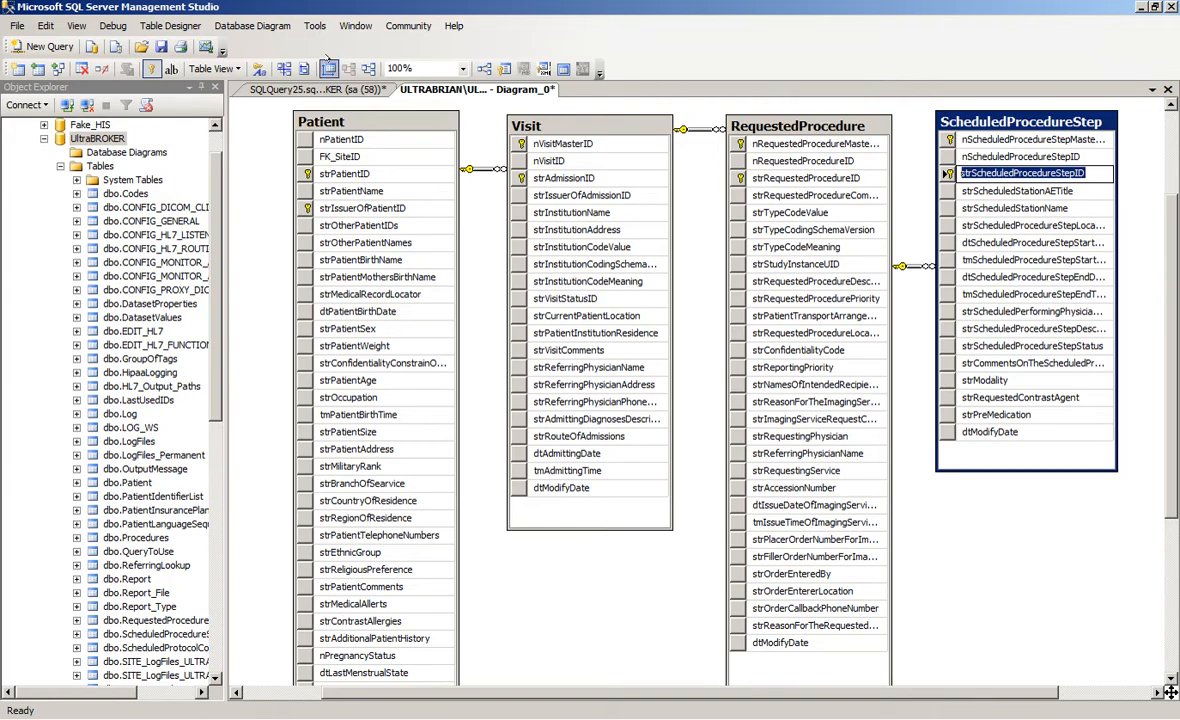
Switch to the query in SQL Server Management Studio and run the SELECT statements for Patient and Visit one at a time
left_click(327, 89)
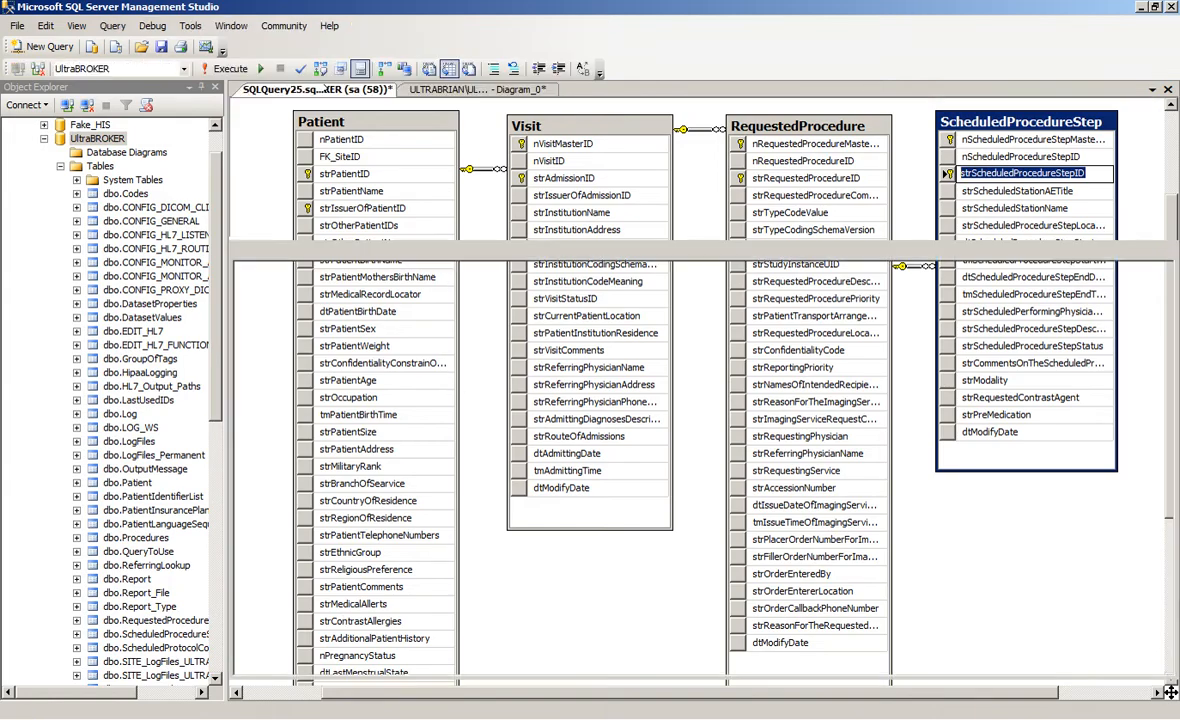
left_click_drag(420, 106, 257, 105)
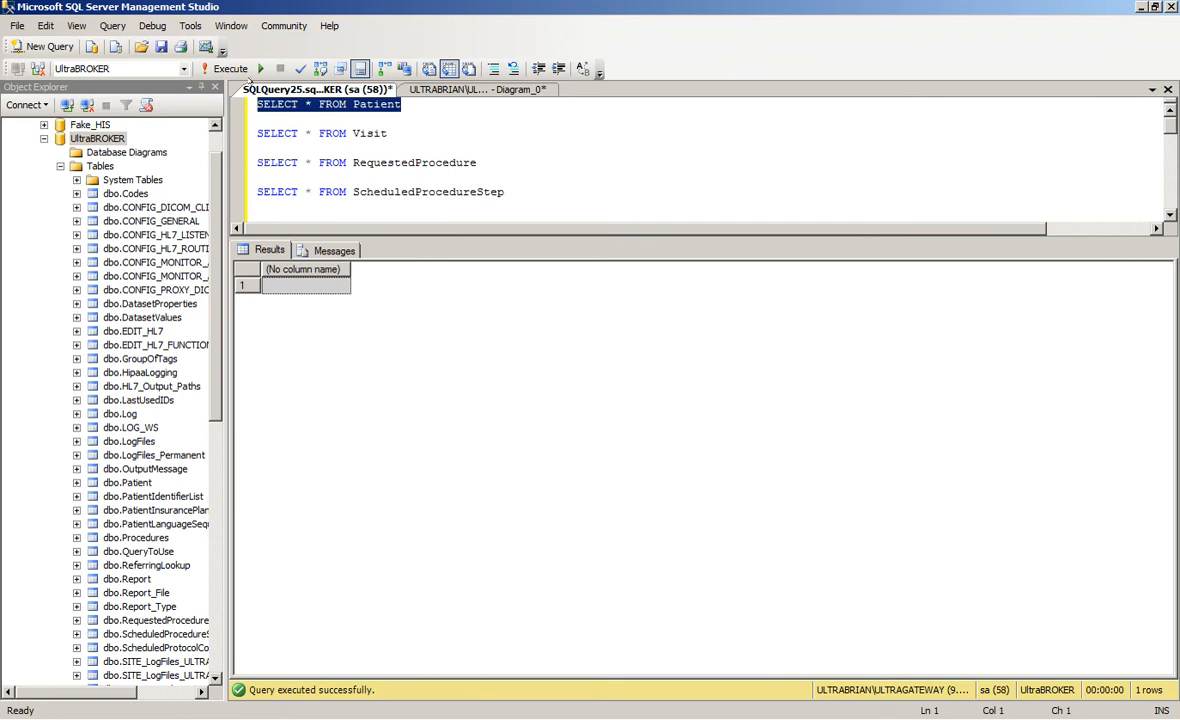
left_click(228, 70)
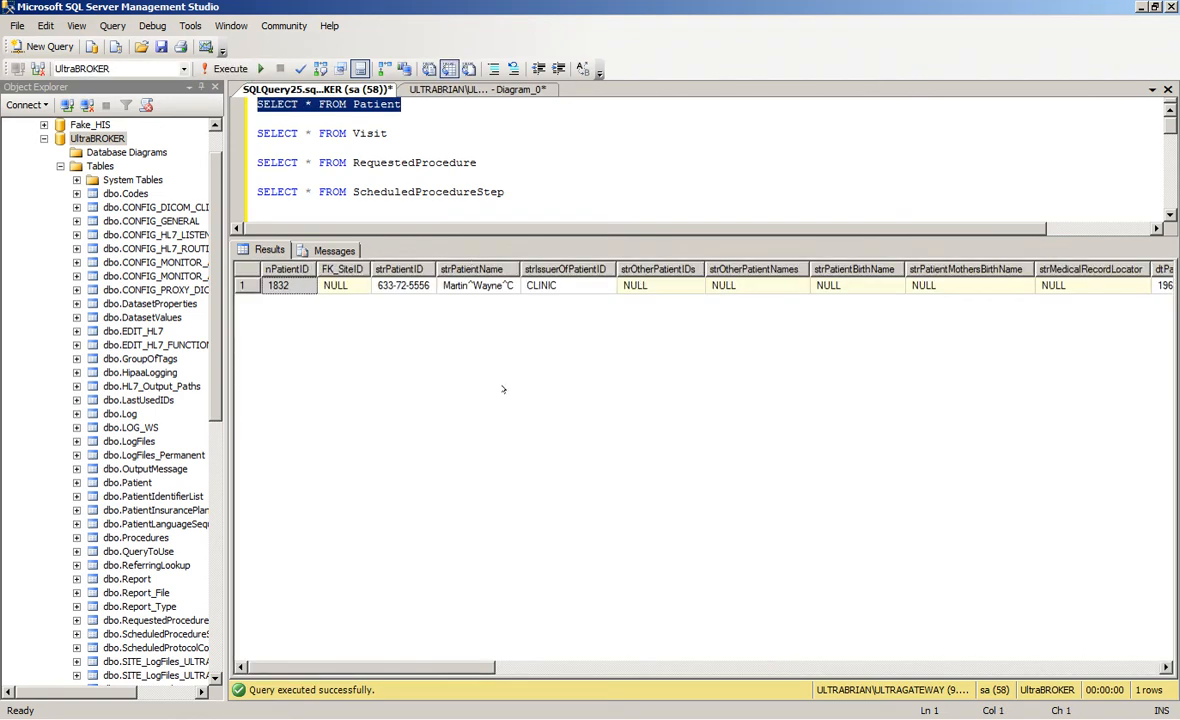
left_click_drag(389, 133, 257, 133)
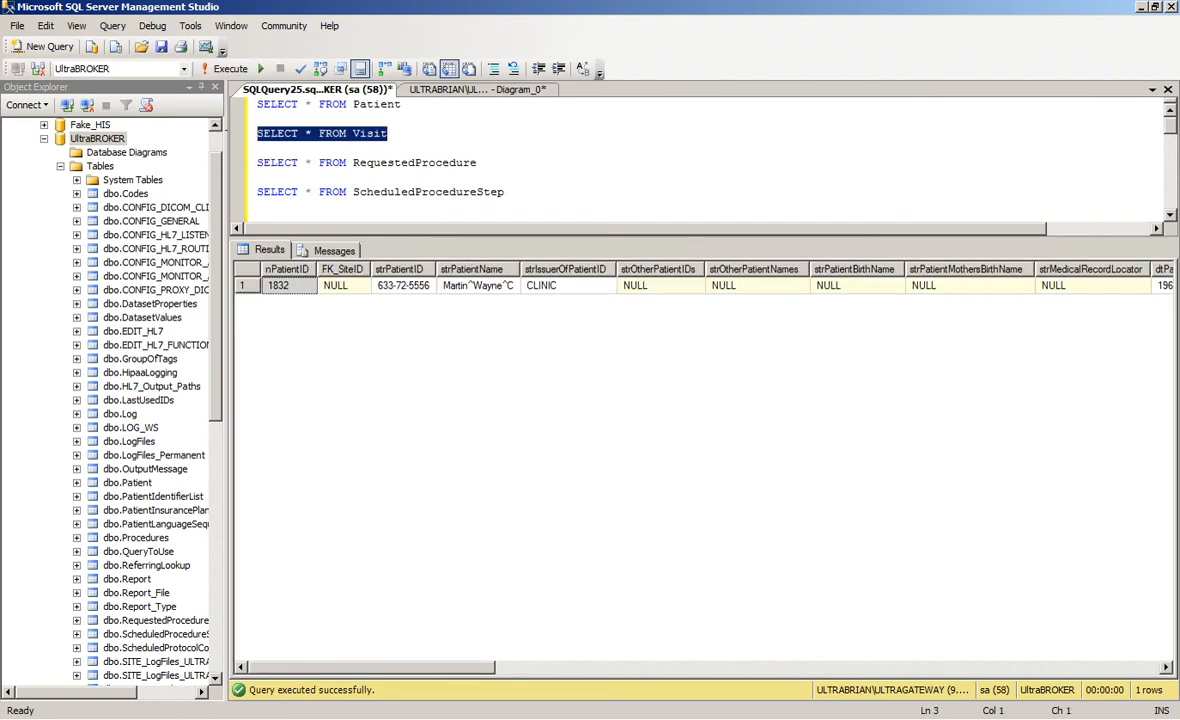
left_click(230, 69)
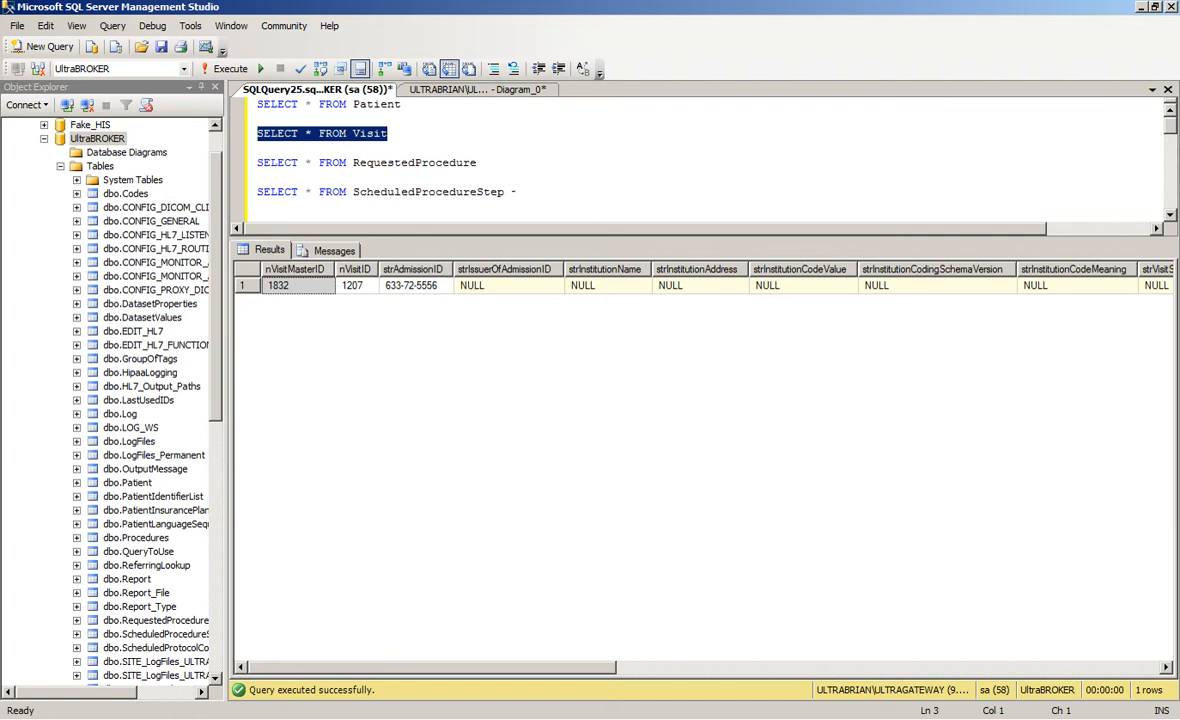
Run the SELECT statements for RequestedProcedure and ScheduledProcedureStep one at a time
left_click_drag(478, 162, 257, 162)
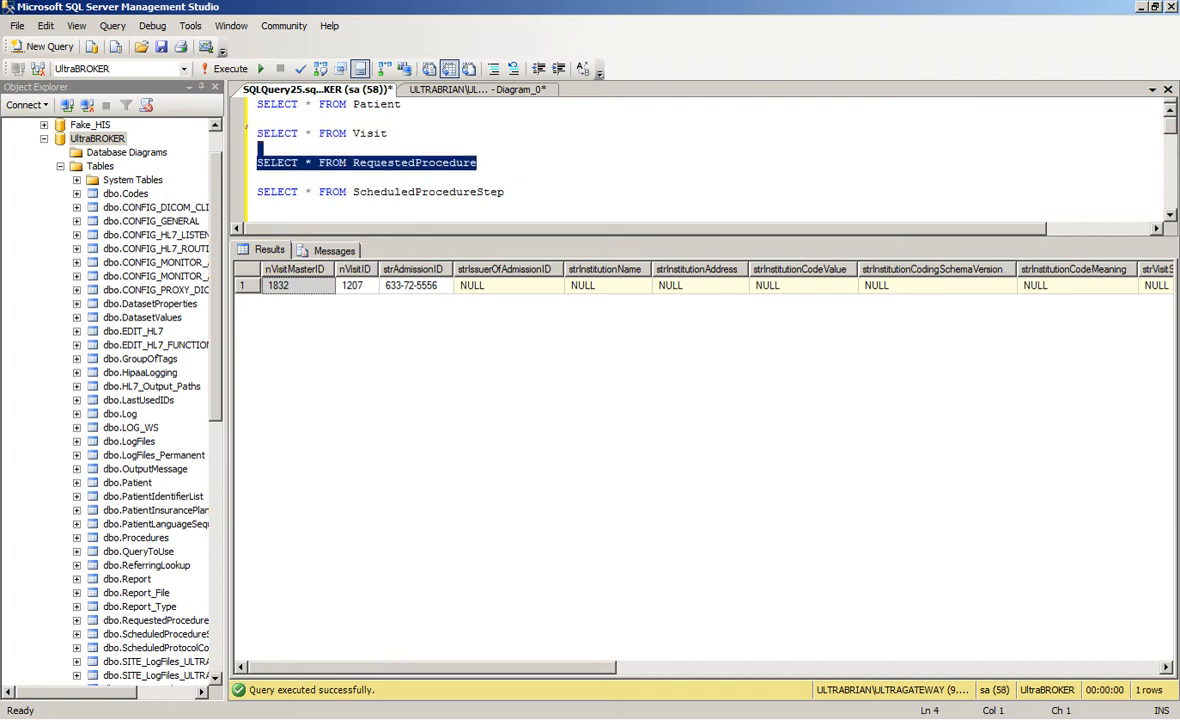
left_click(230, 69)
left_click(548, 192)
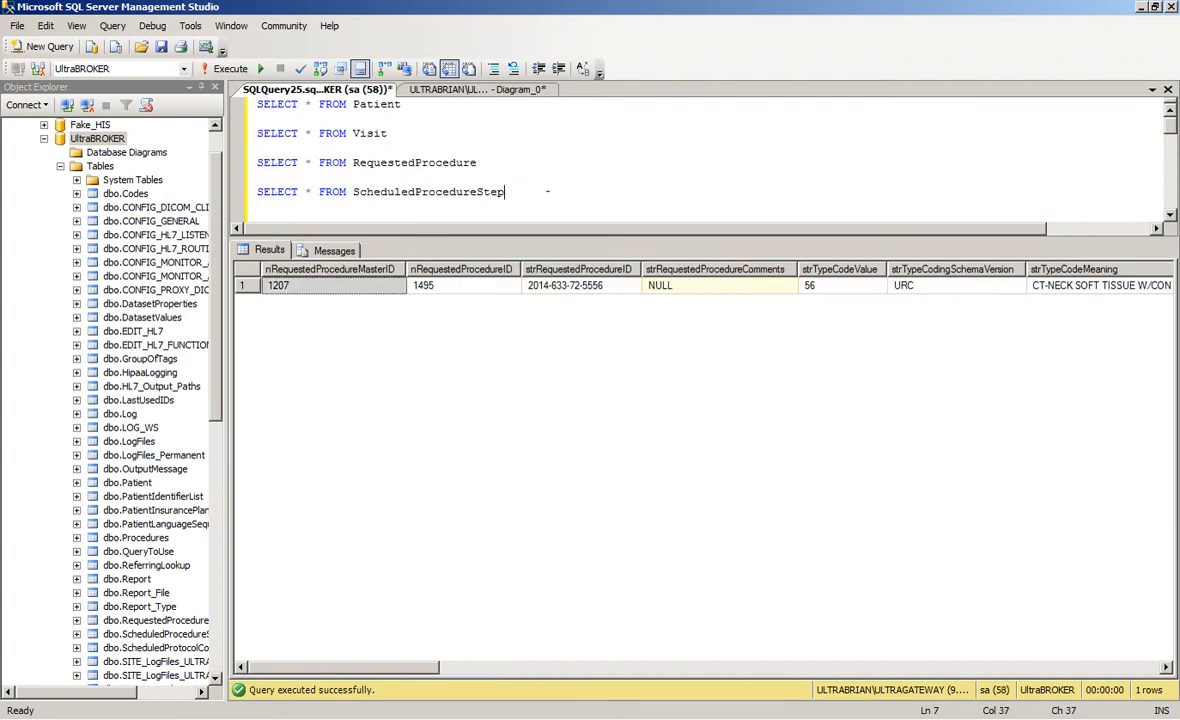
key("shift+Up")
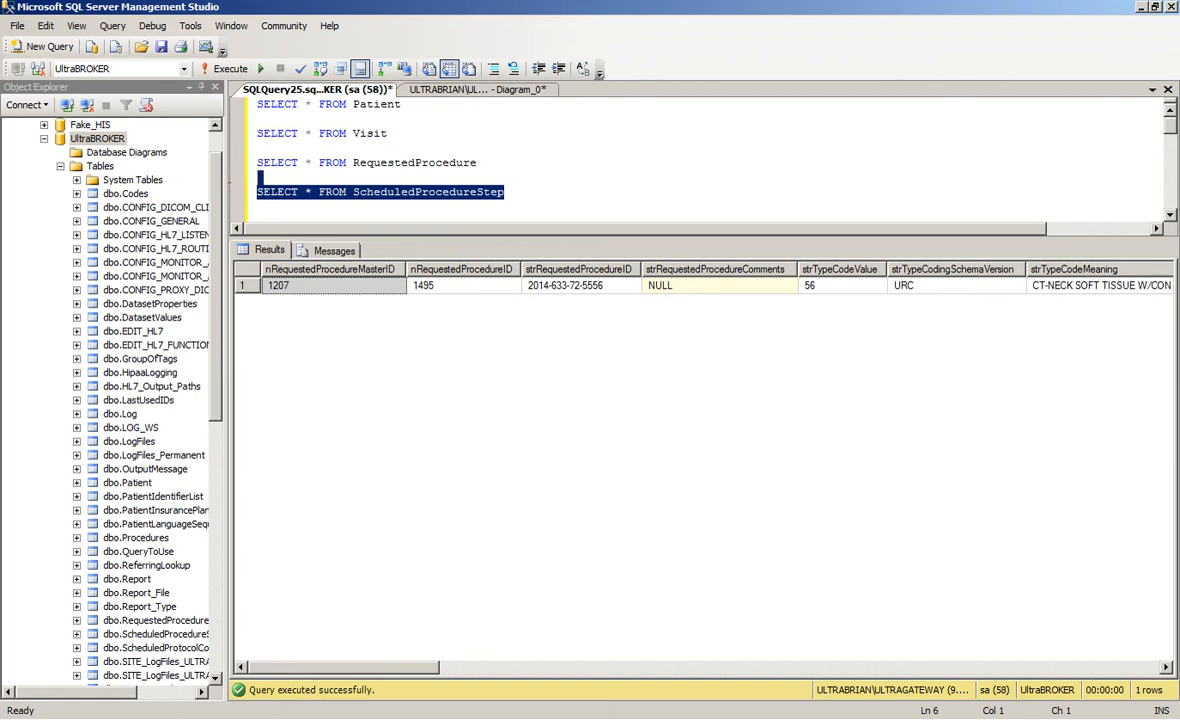
key("F5")
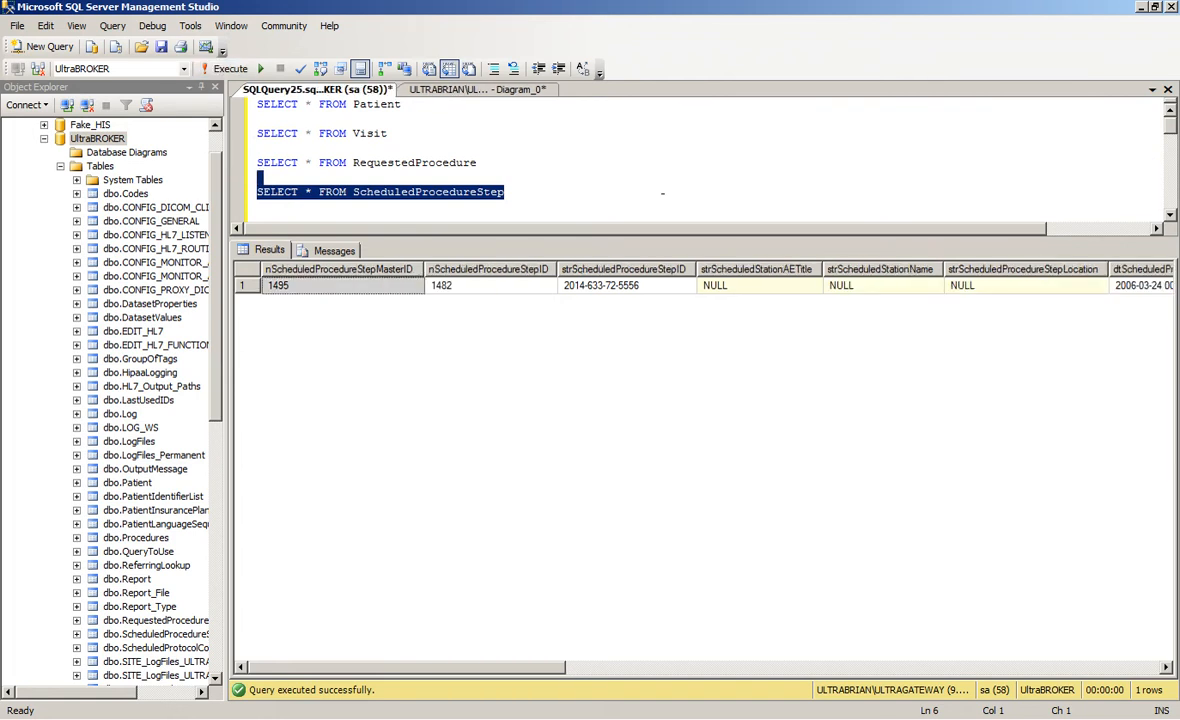
left_click(667, 191)
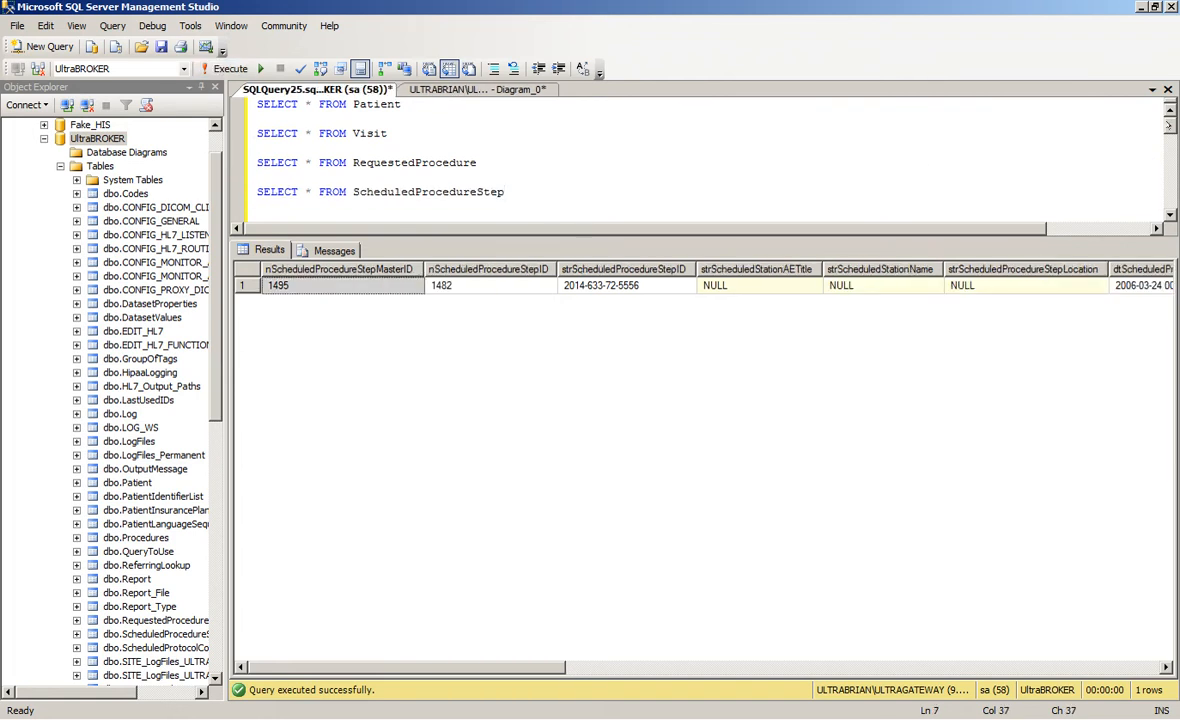
Run the SELECT statement joining Patient, Visit, RequestedProcedure and ScheduledProcedureStep, and examine all columns of the combined record
scroll(1077, 170, "down", 10)
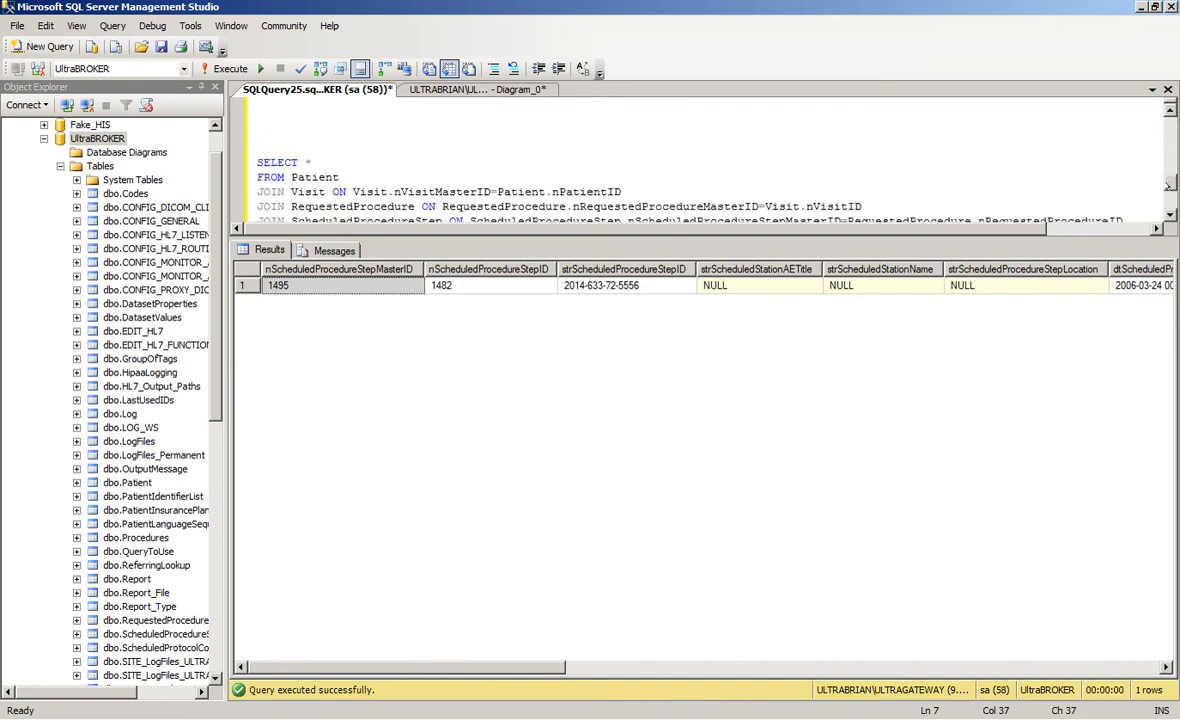
left_click_drag(1168, 186, 248, 128)
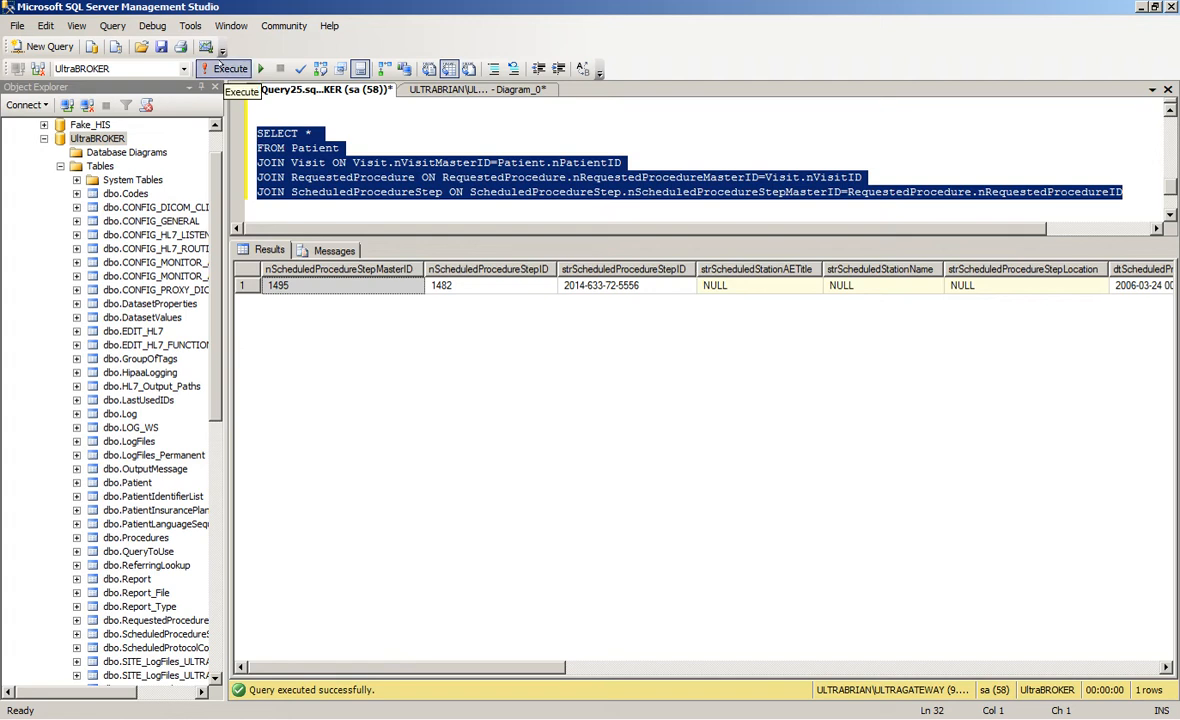
left_click(222, 68)
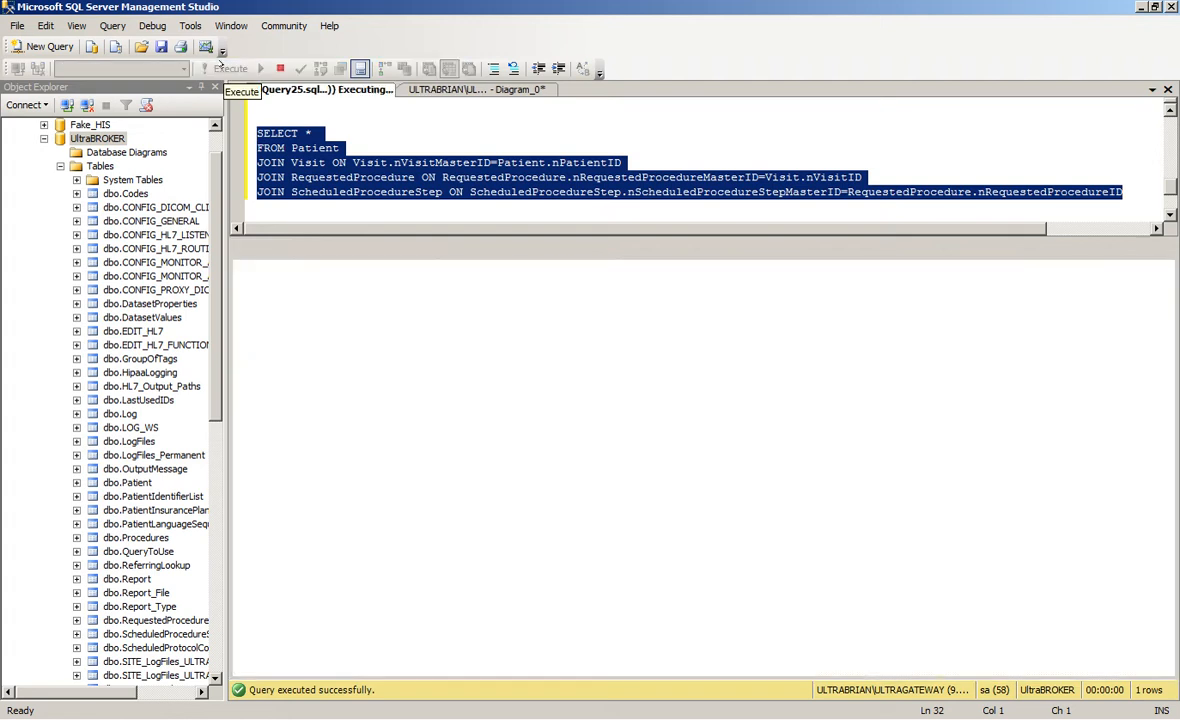
left_click(474, 288)
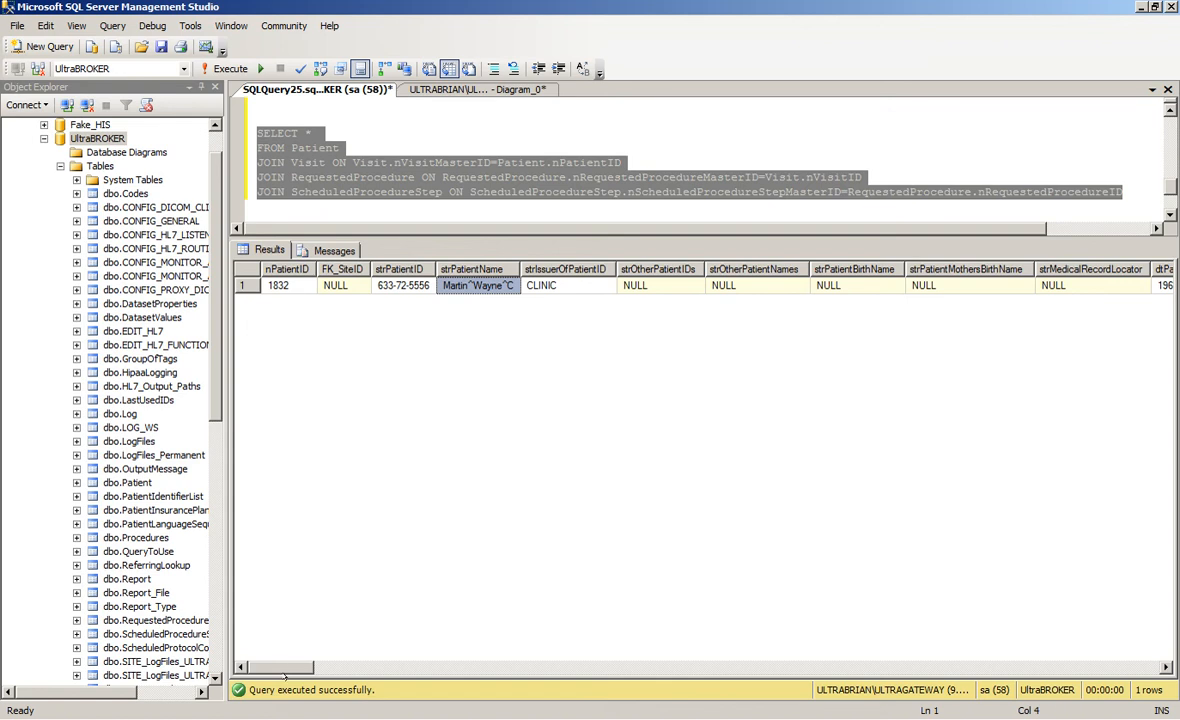
left_click_drag(276, 667, 1152, 680)
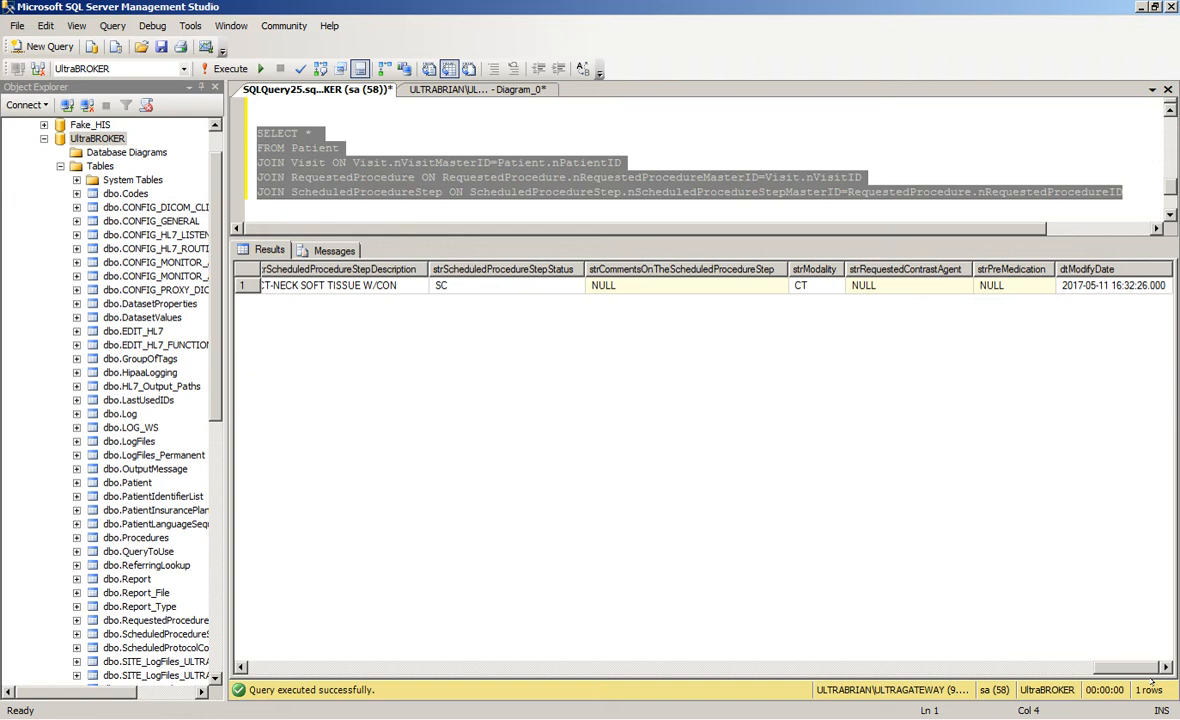
left_click_drag(1152, 681, 265, 706)
left_click(561, 195)
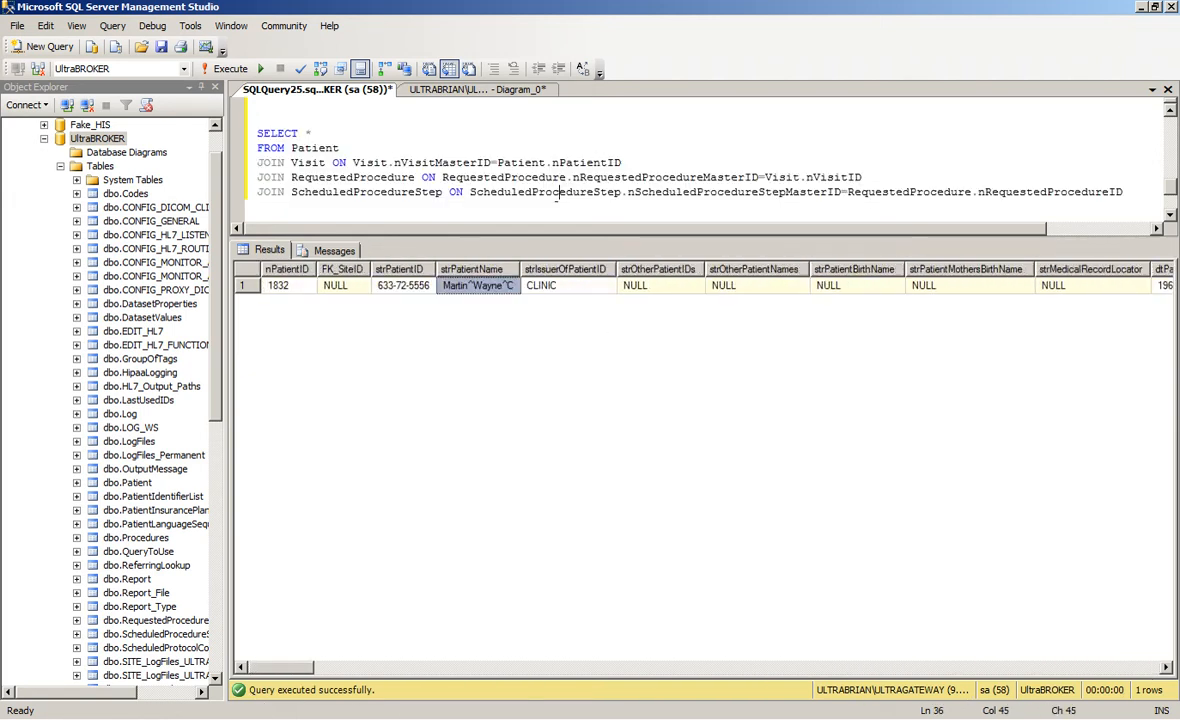
scroll(561, 199, "up", 8)
scroll(561, 201, "up", 2)
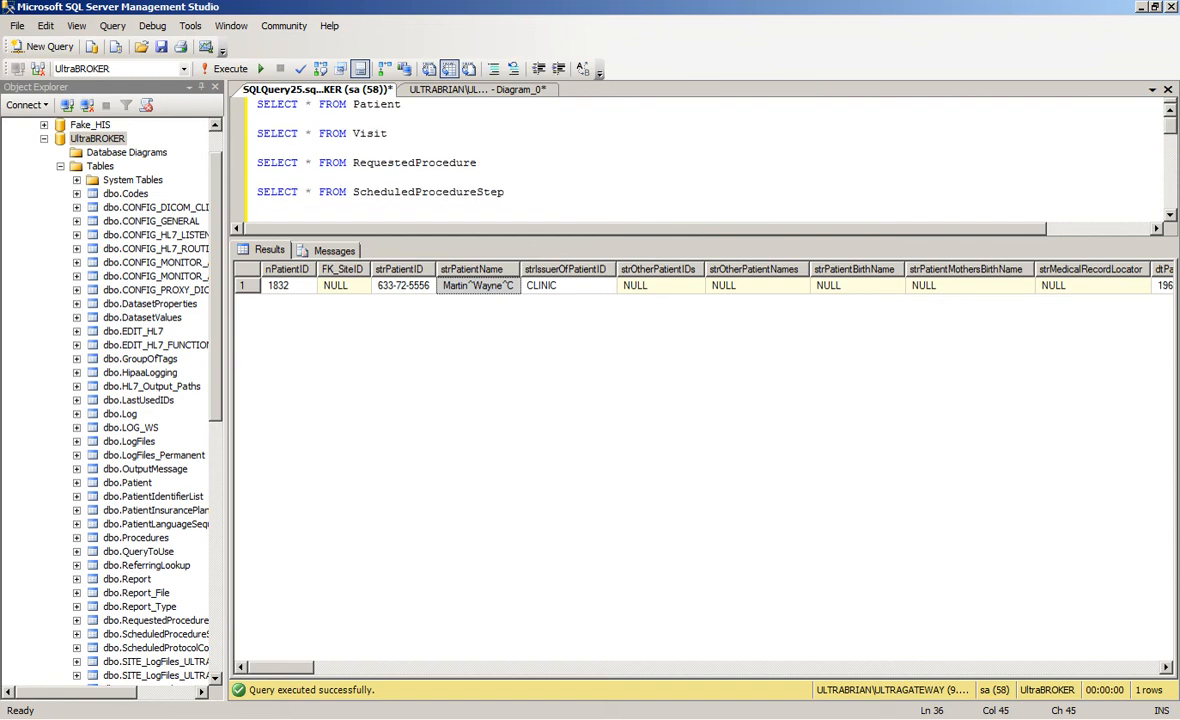
Bring UltraBROKER and the HL7 Send Utility forward, minimize UltraBROKER, and move the Send Utility window to the upper middle of the screen
left_click(467, 716)
left_click(467, 716)
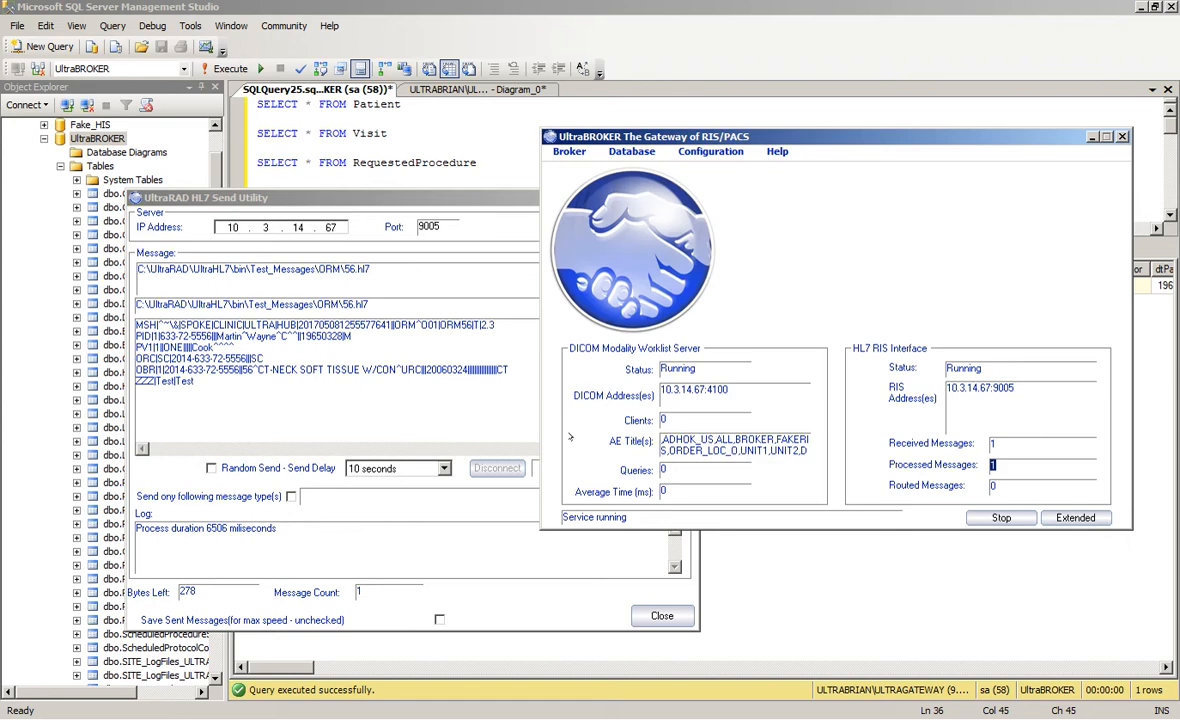
left_click(467, 716)
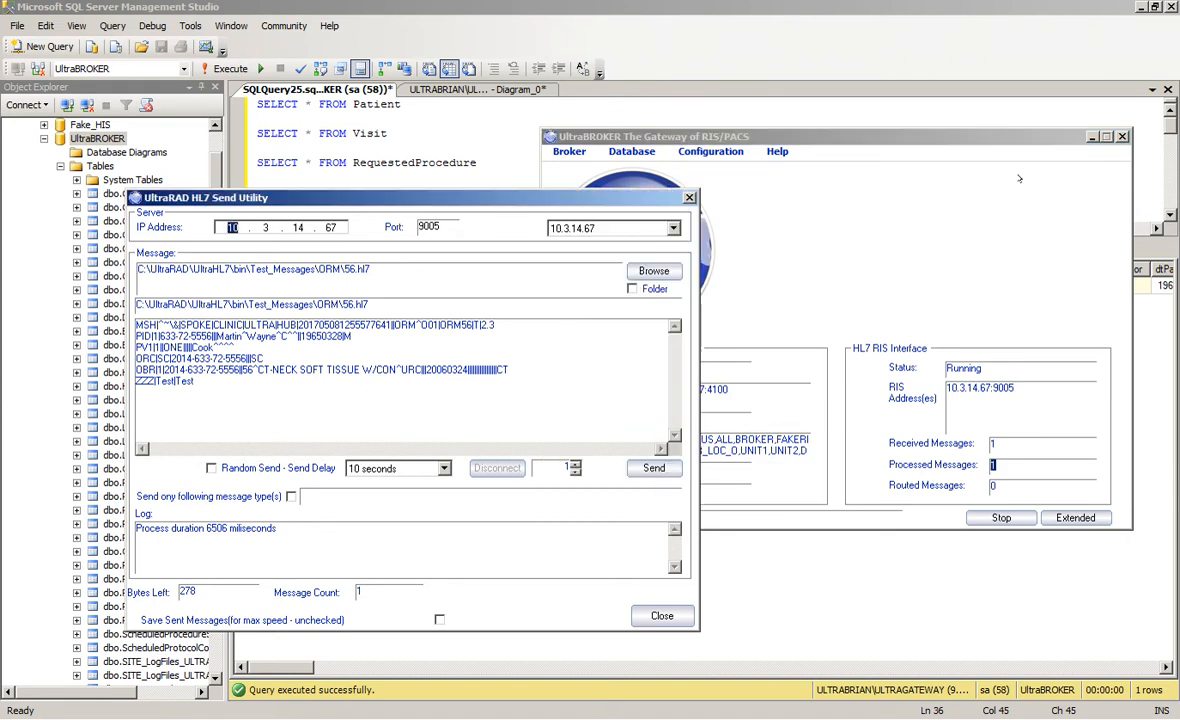
left_click(1085, 136)
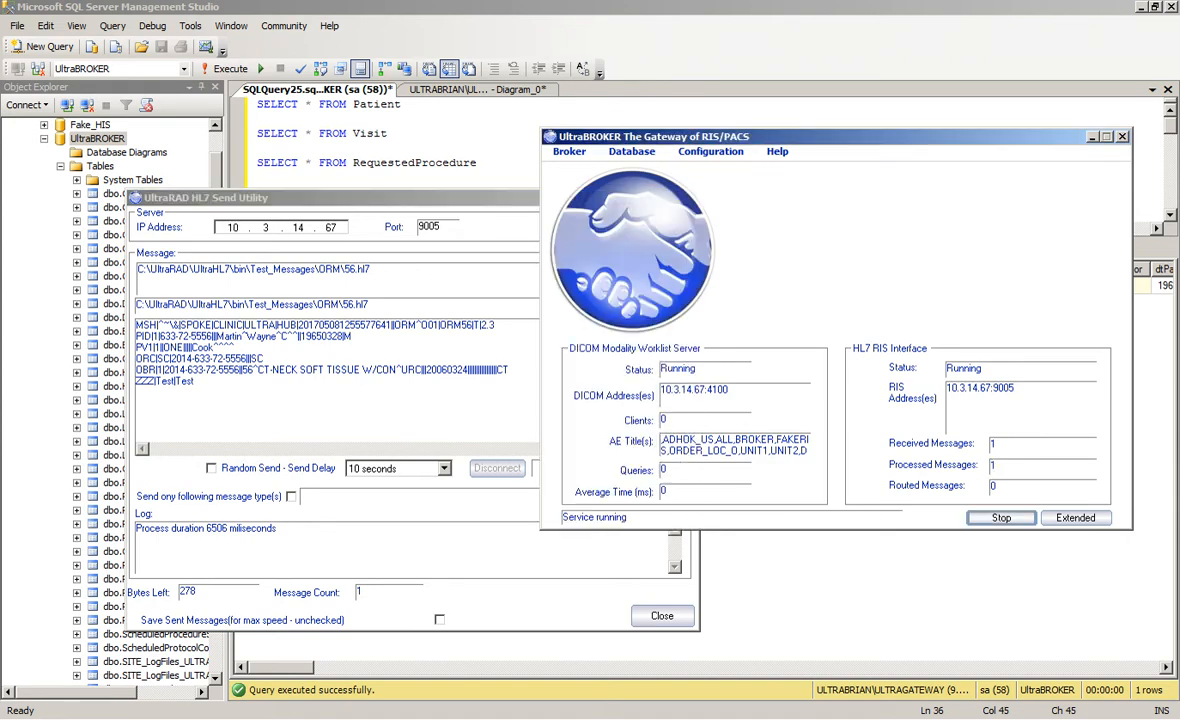
left_click(1092, 137)
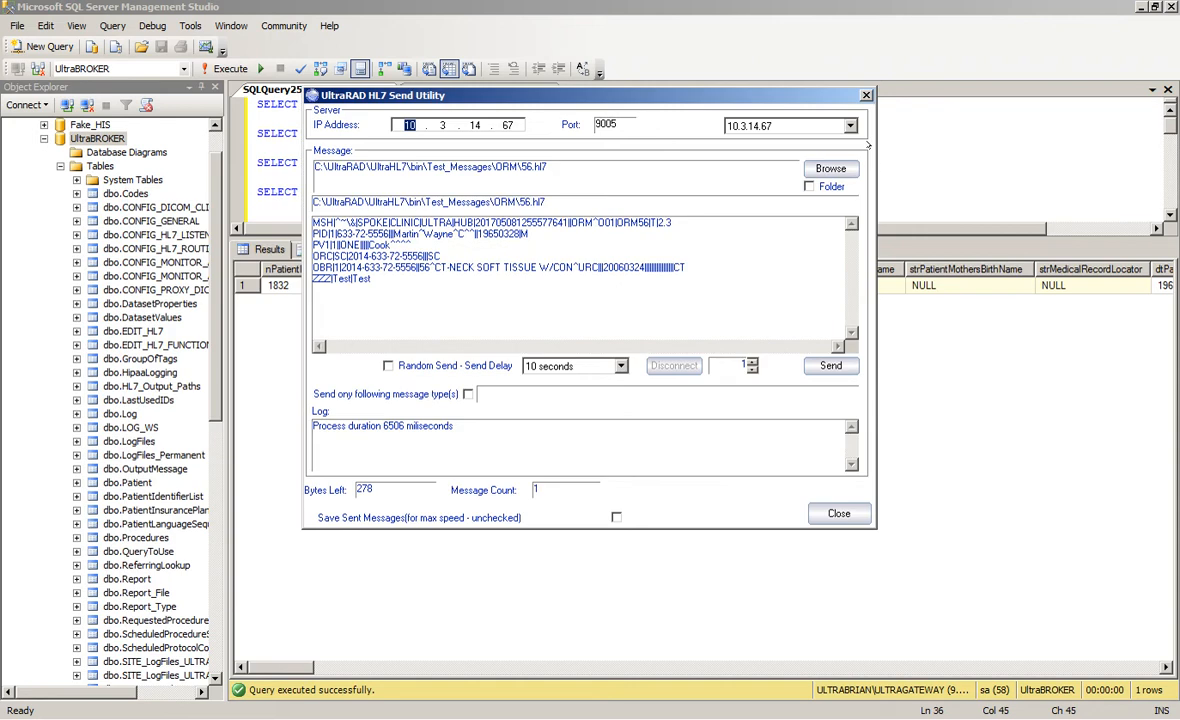
left_click_drag(620, 197, 797, 95)
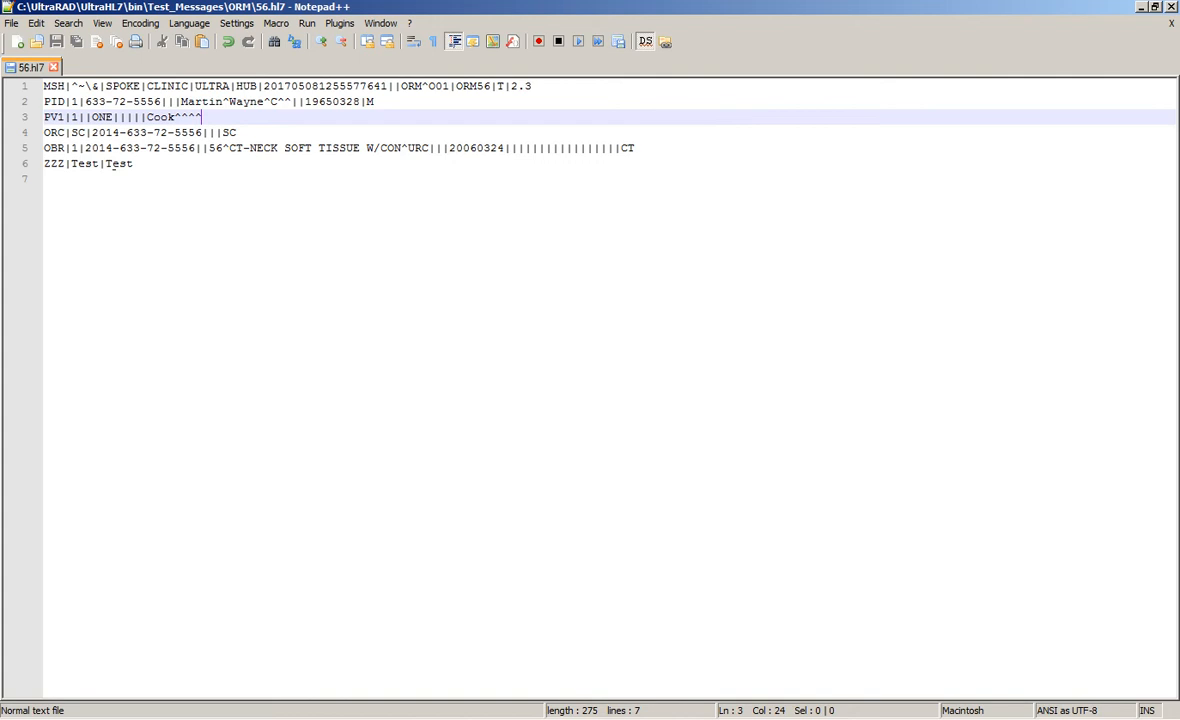
Highlight the ZZZ segment and its two Test fields in 56.hl7, and open the Segment editor of the HL7 Dictionary Tool
left_click_drag(134, 164, 43, 164)
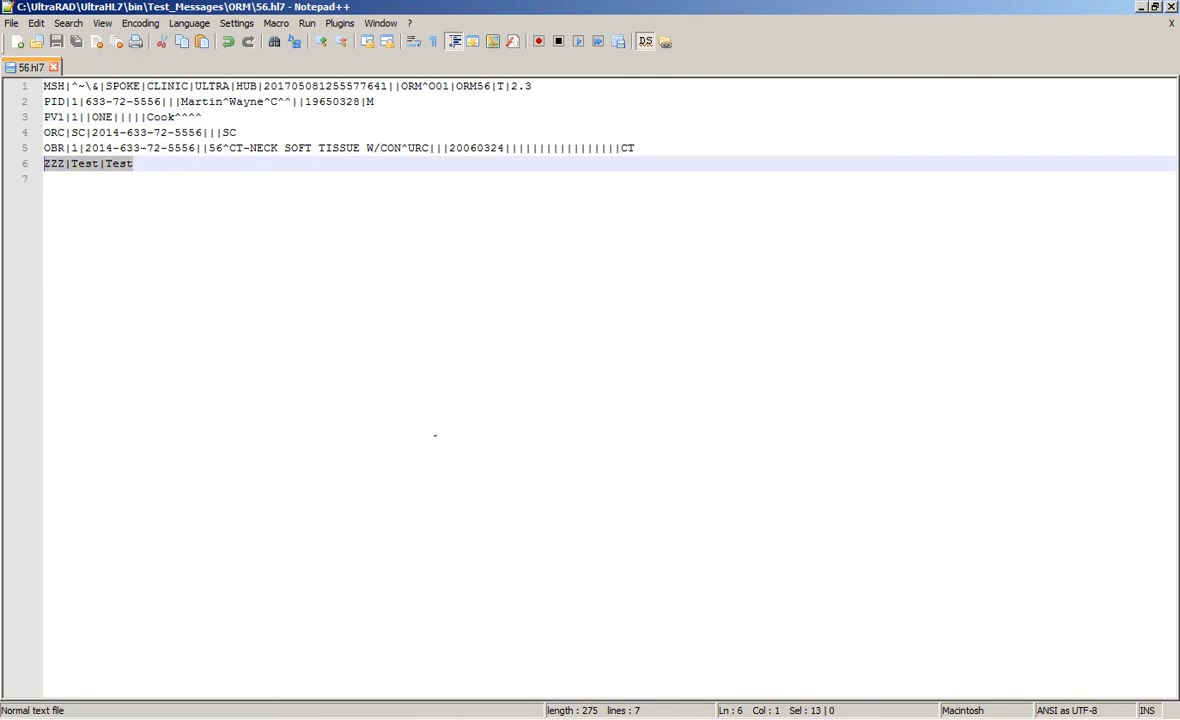
left_click_drag(133, 164, 70, 164)
left_click(455, 194)
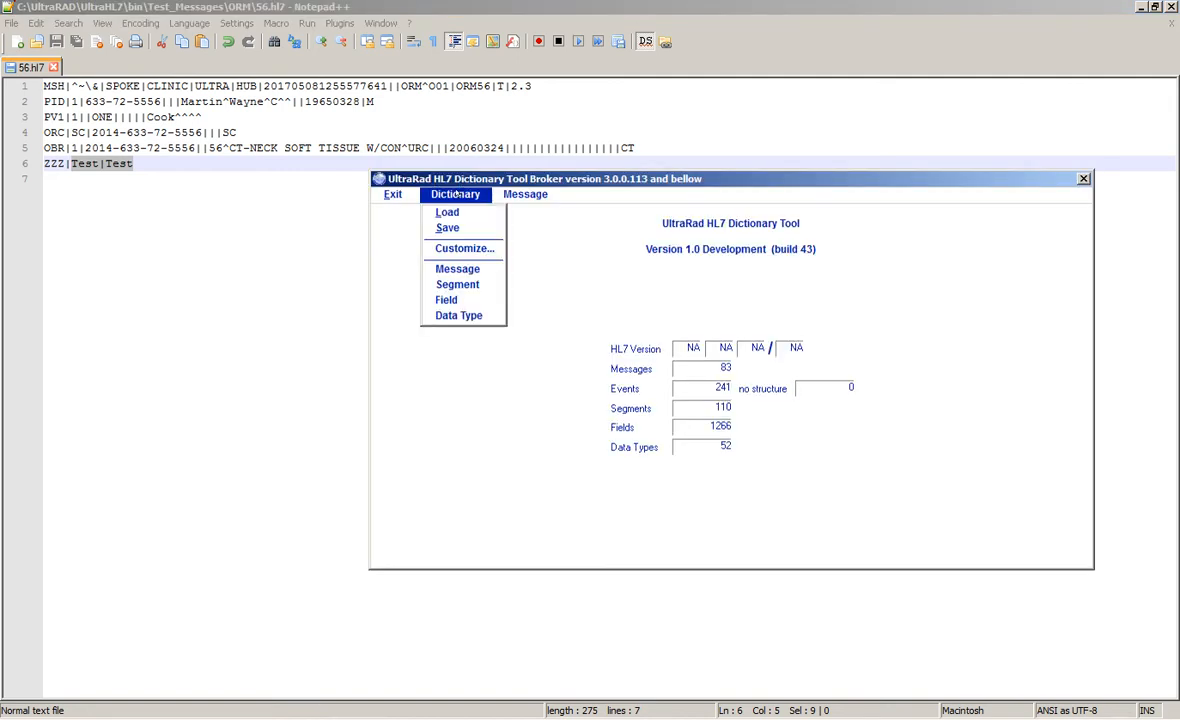
left_click(457, 285)
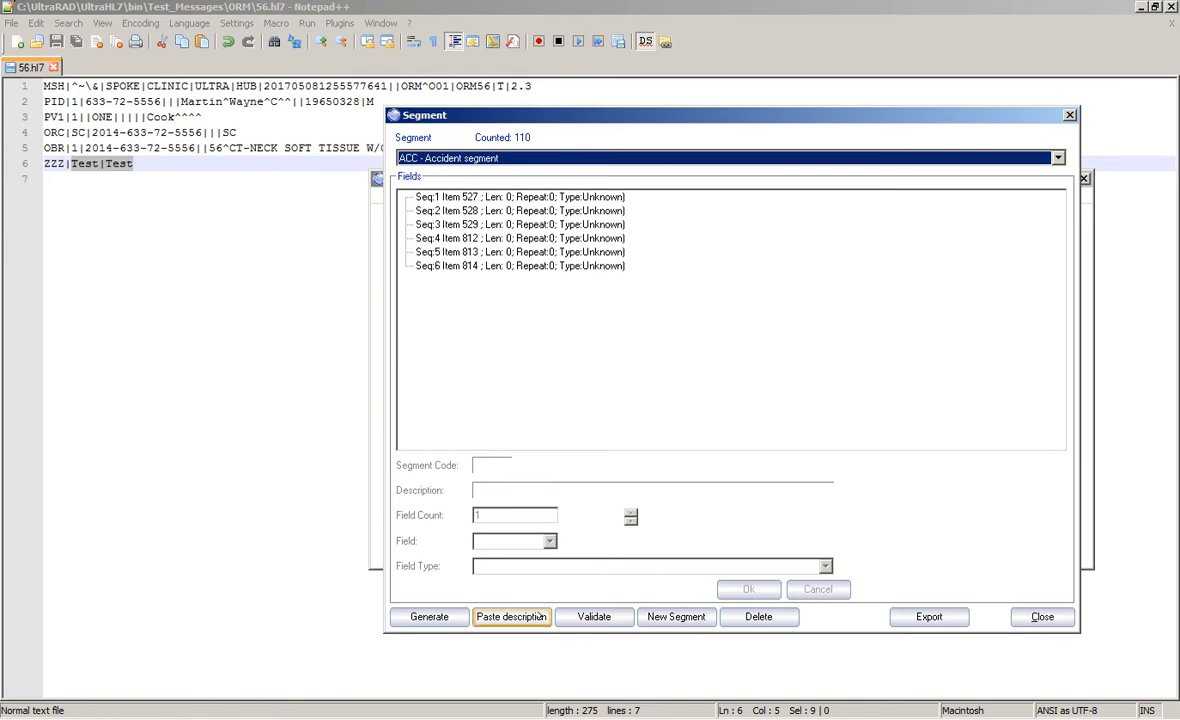
Start a new segment with code ZZZ, description "Special Fields for Training" and a field count of 2
left_click(676, 617)
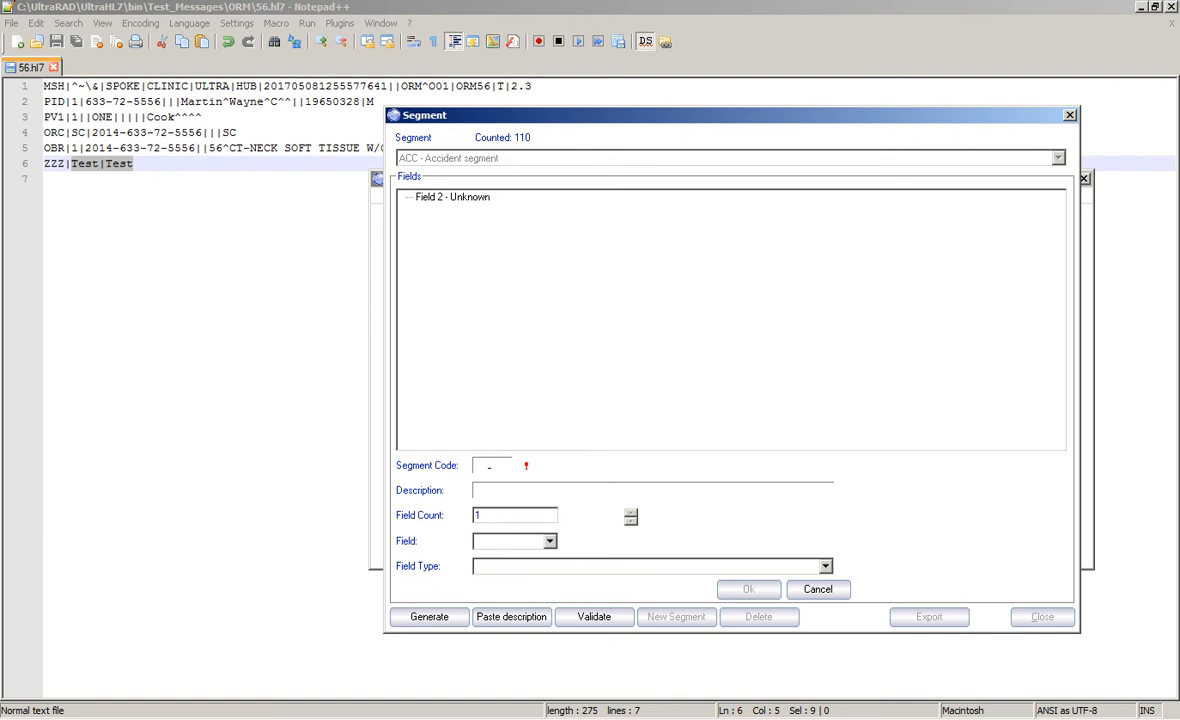
left_click(489, 467)
type("ZZZ")
left_click(503, 489)
type("Special Fields for Training")
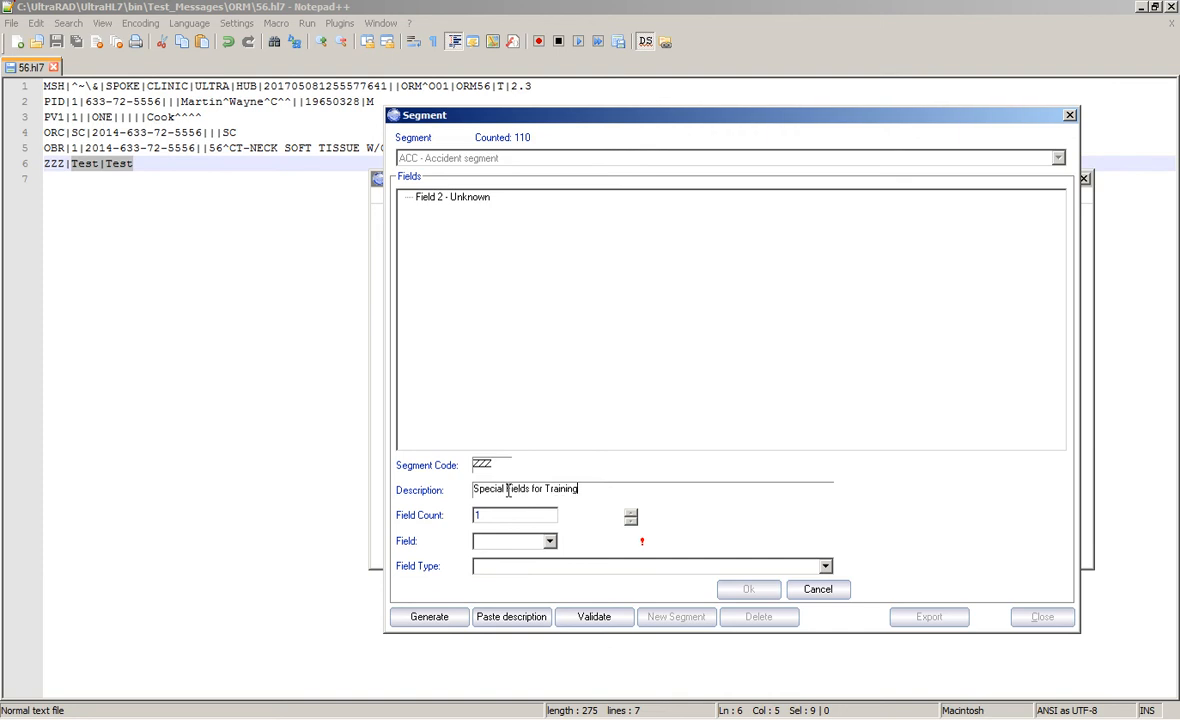
left_click(630, 513)
Assign the field type Abnormal Text/Codes for Categorical Observations to both fields 1 and 2 of the new ZZZ segment
left_click(505, 541)
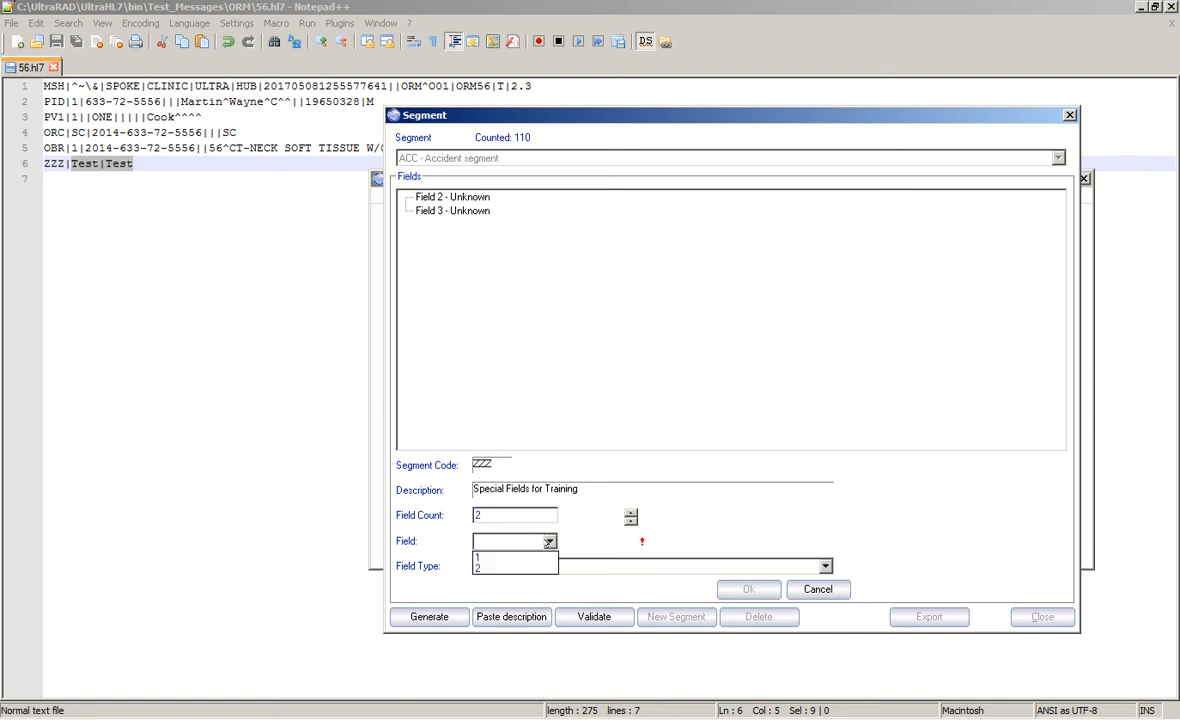
left_click(503, 555)
left_click(540, 566)
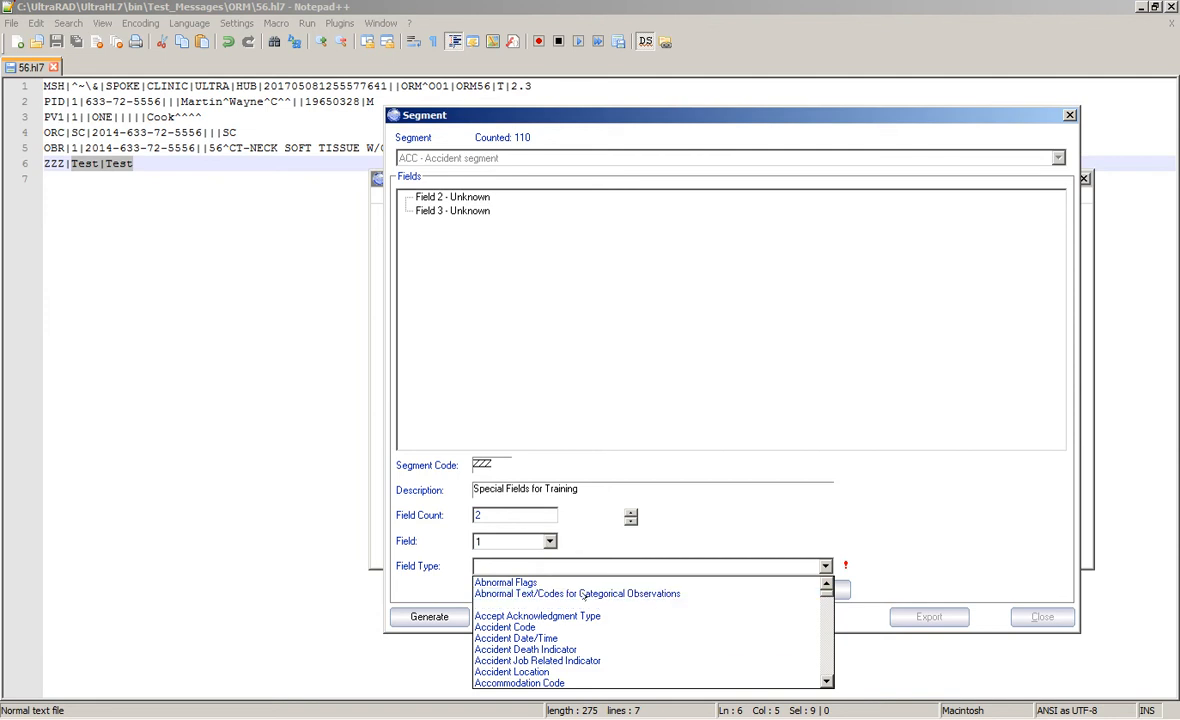
left_click(584, 595)
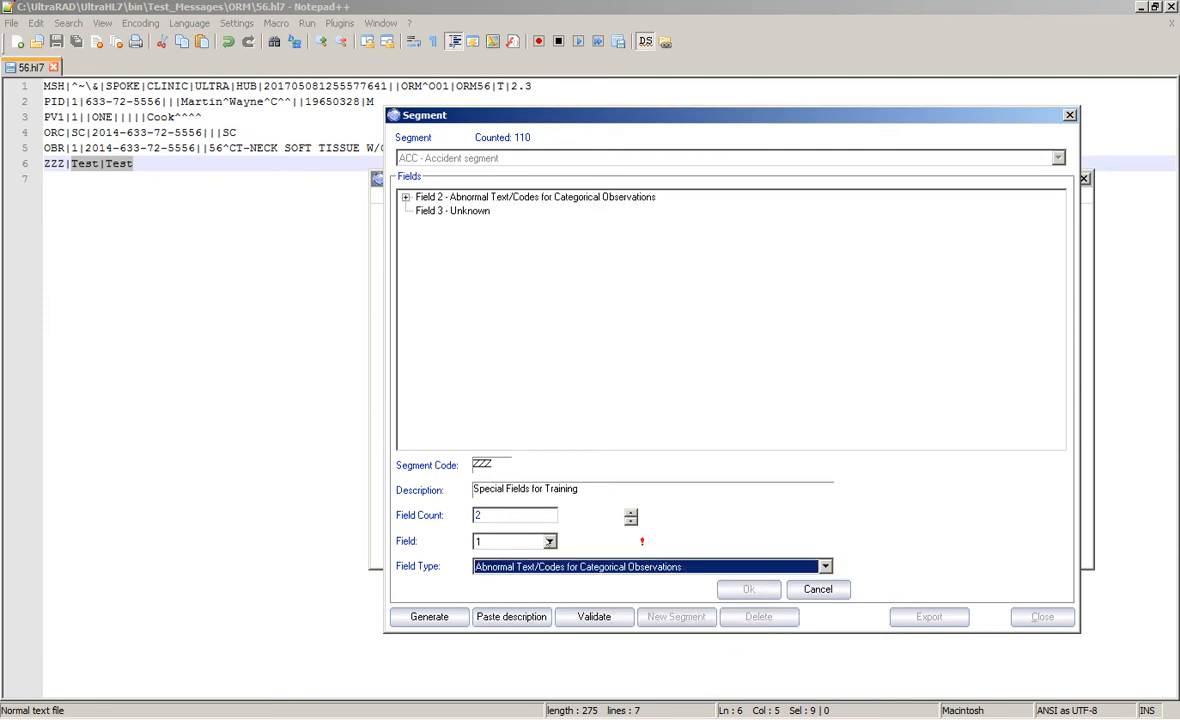
left_click(549, 541)
left_click(485, 525)
left_click(500, 566)
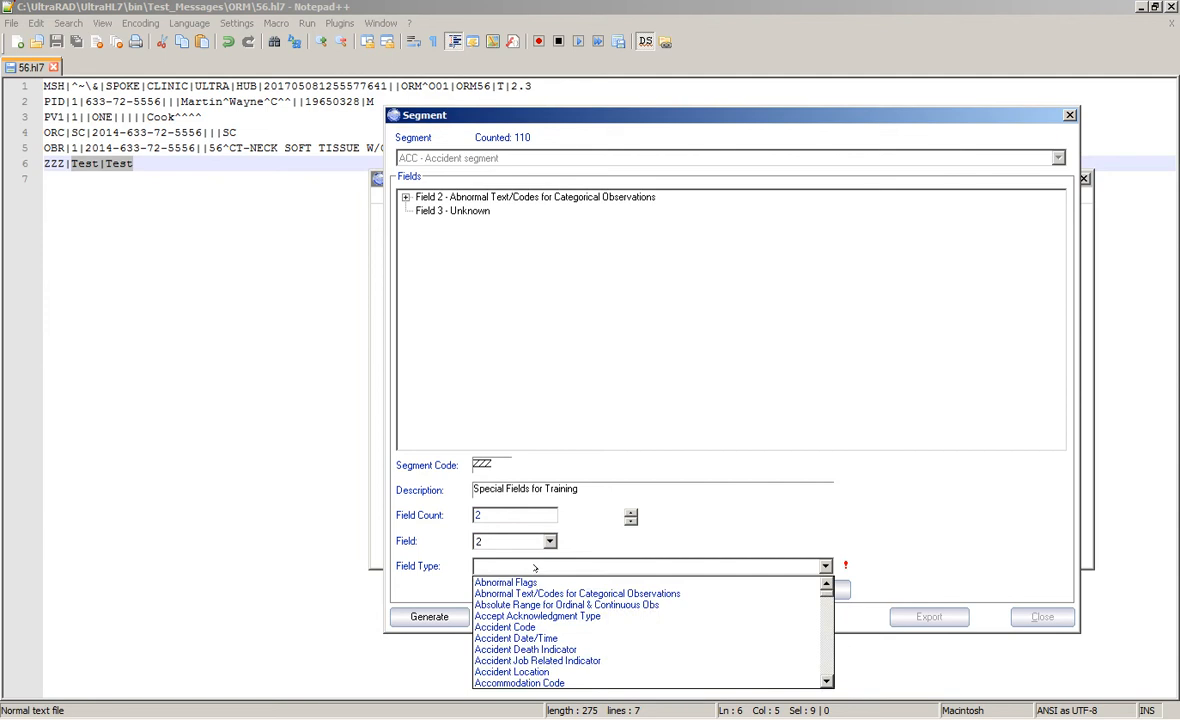
left_click(534, 593)
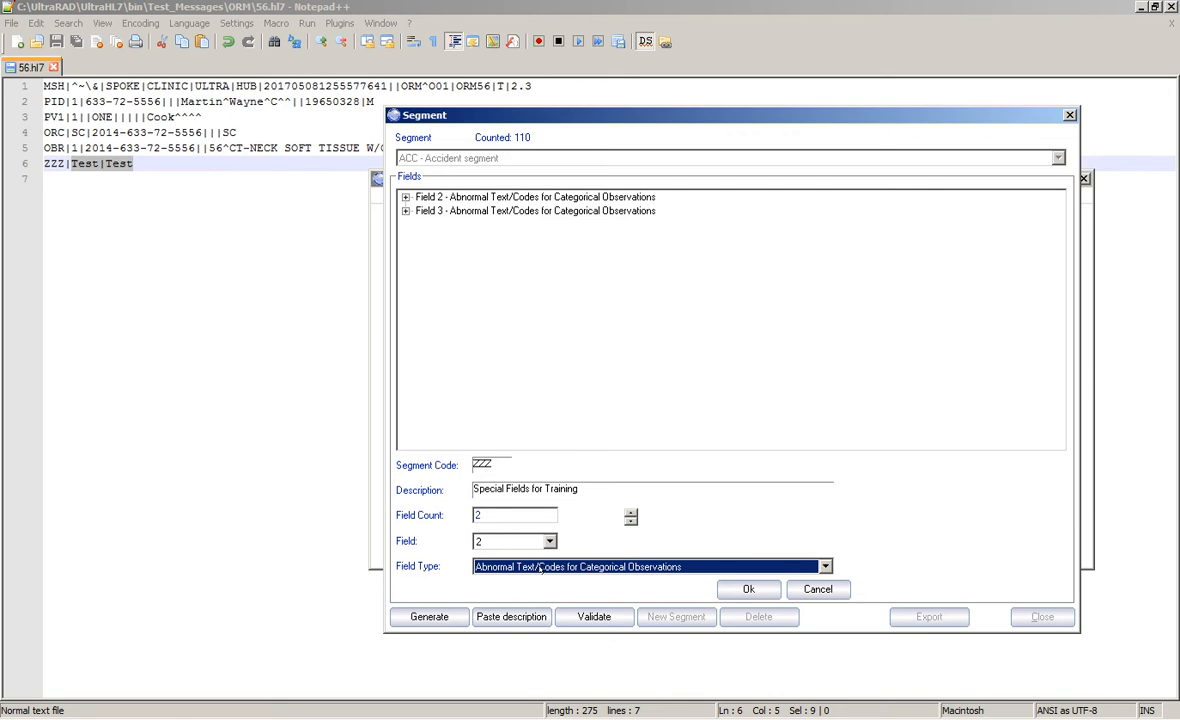
Expand the Field 3 entry of the ZZZ segment, examine its string components, and collapse it again
left_click(405, 211)
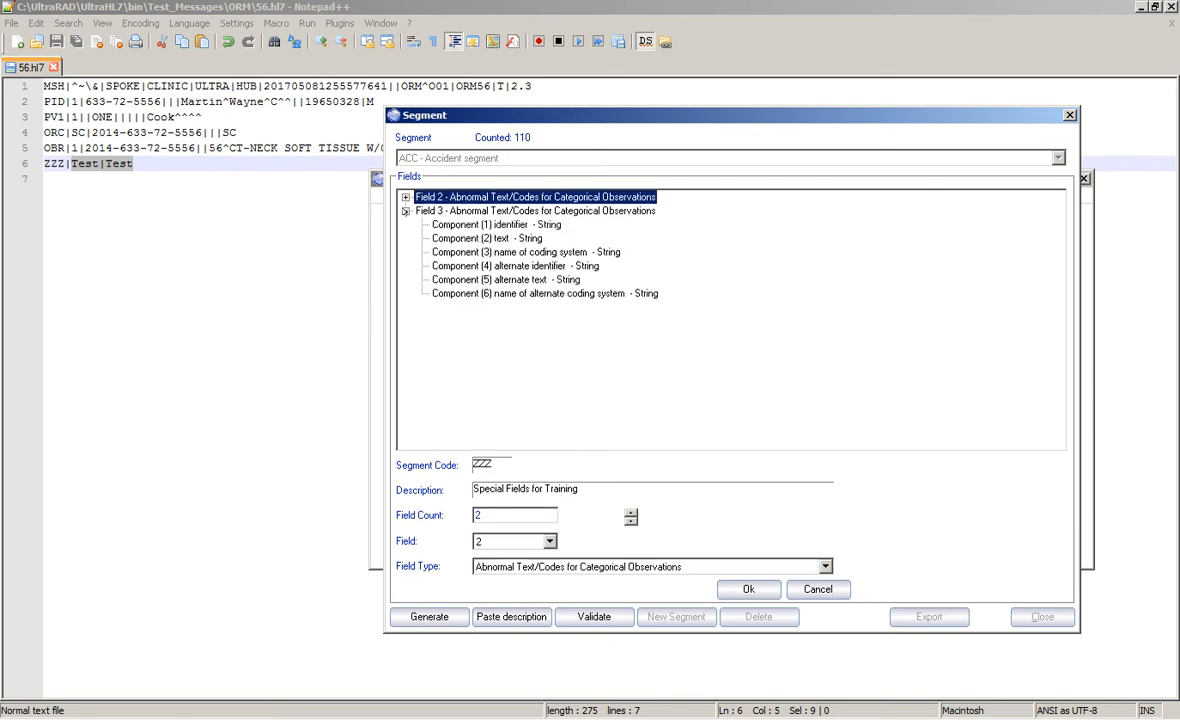
left_click(460, 224)
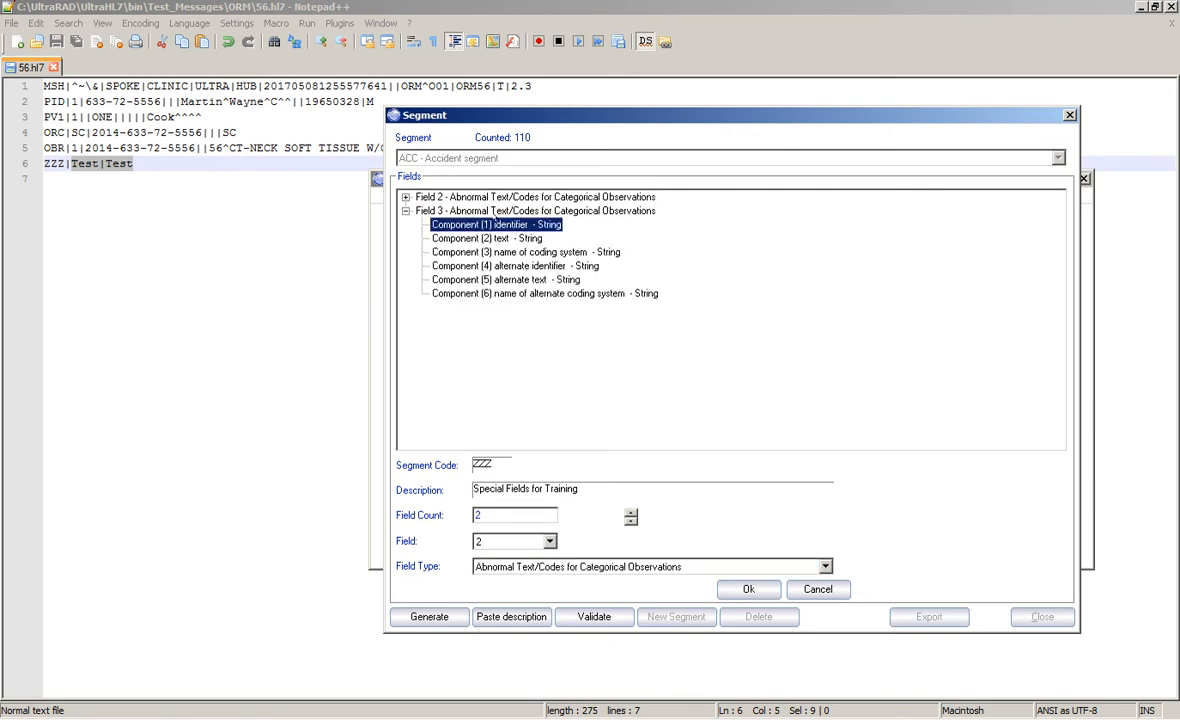
left_click(495, 294)
left_click(463, 238)
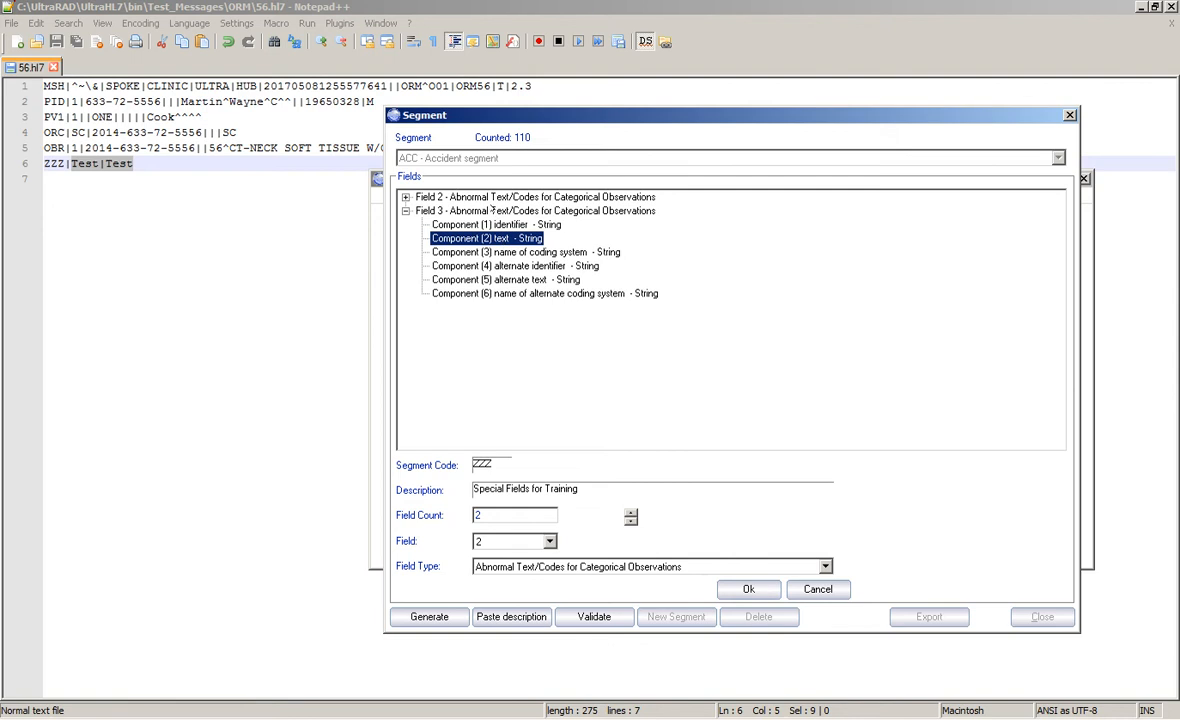
left_click(452, 211)
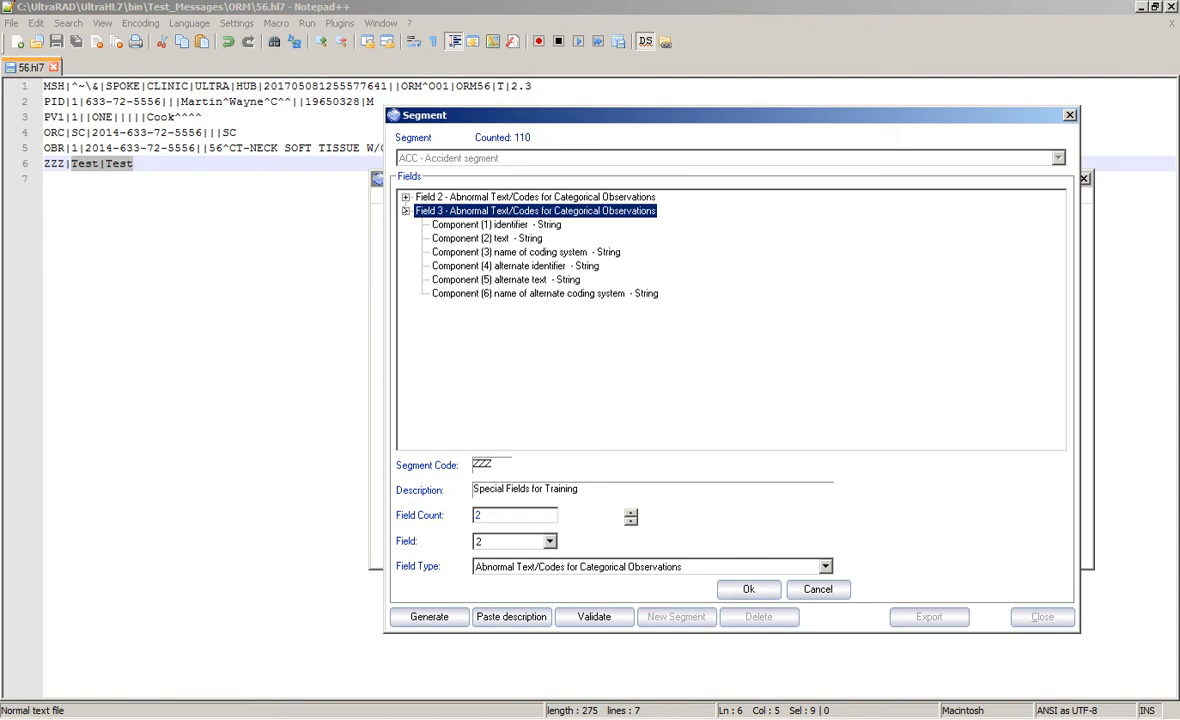
double_click(427, 211)
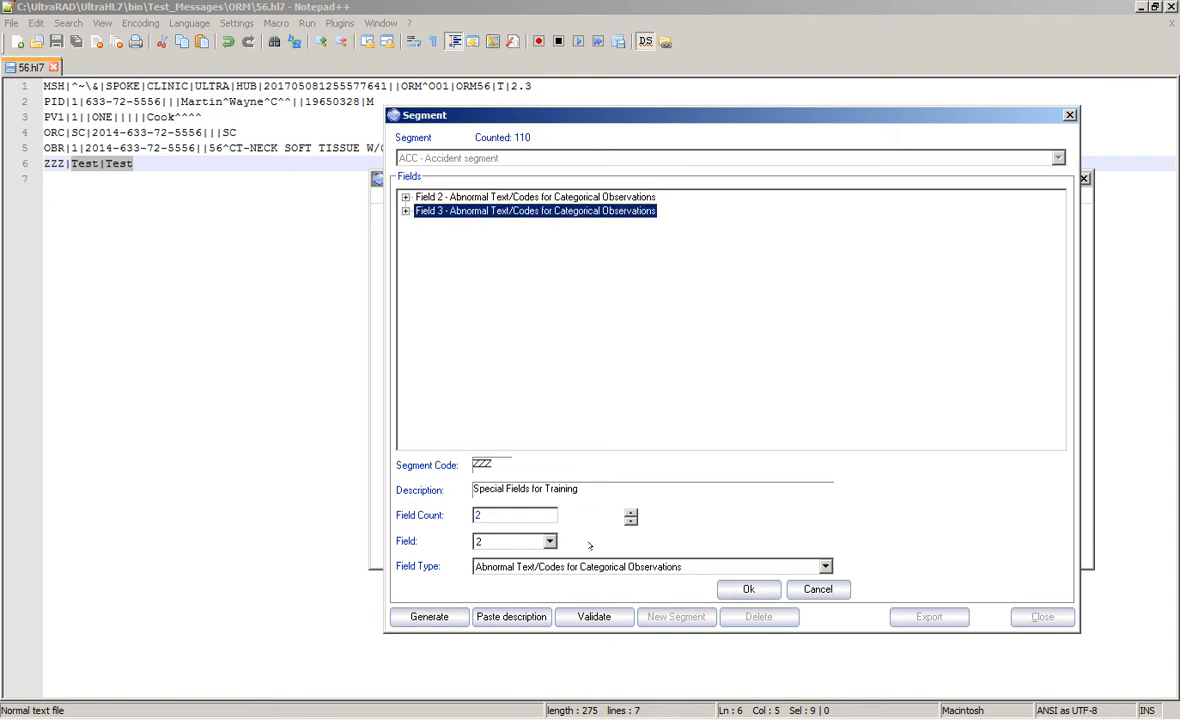
Review the two field entries, save the new ZZZ segment, and close the Segment editor
left_click(517, 196)
left_click(512, 209)
left_click(512, 197)
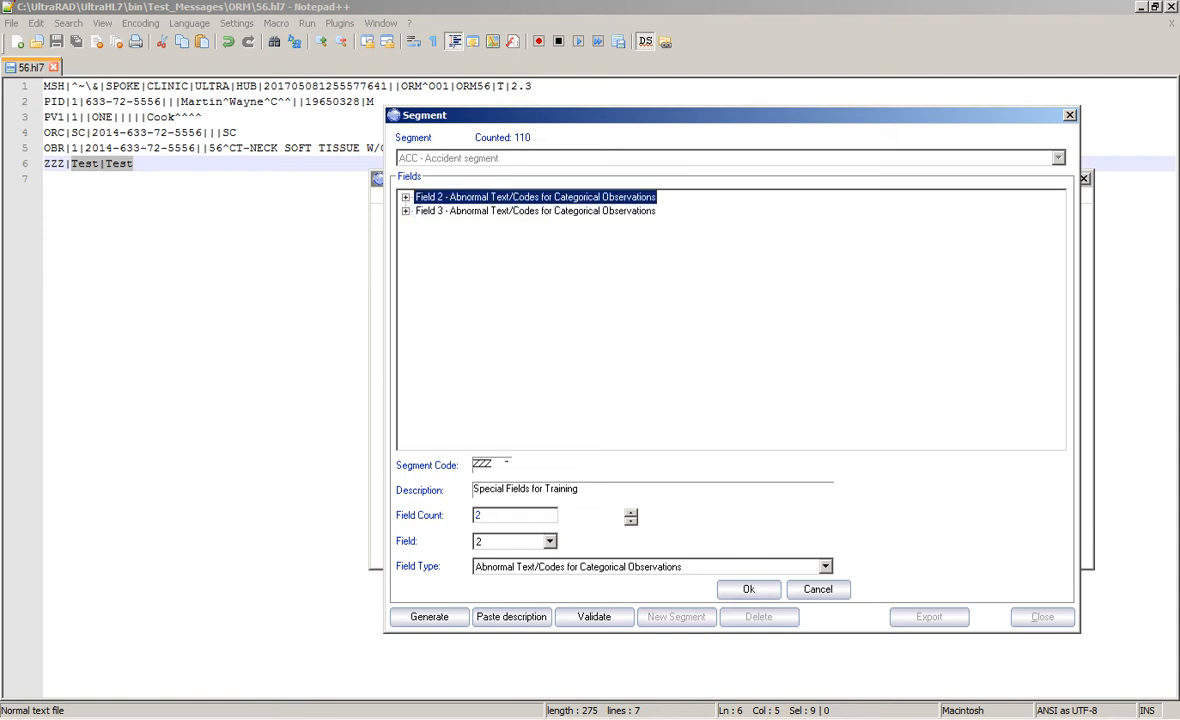
double_click(483, 465)
left_click(451, 197)
left_click(450, 211)
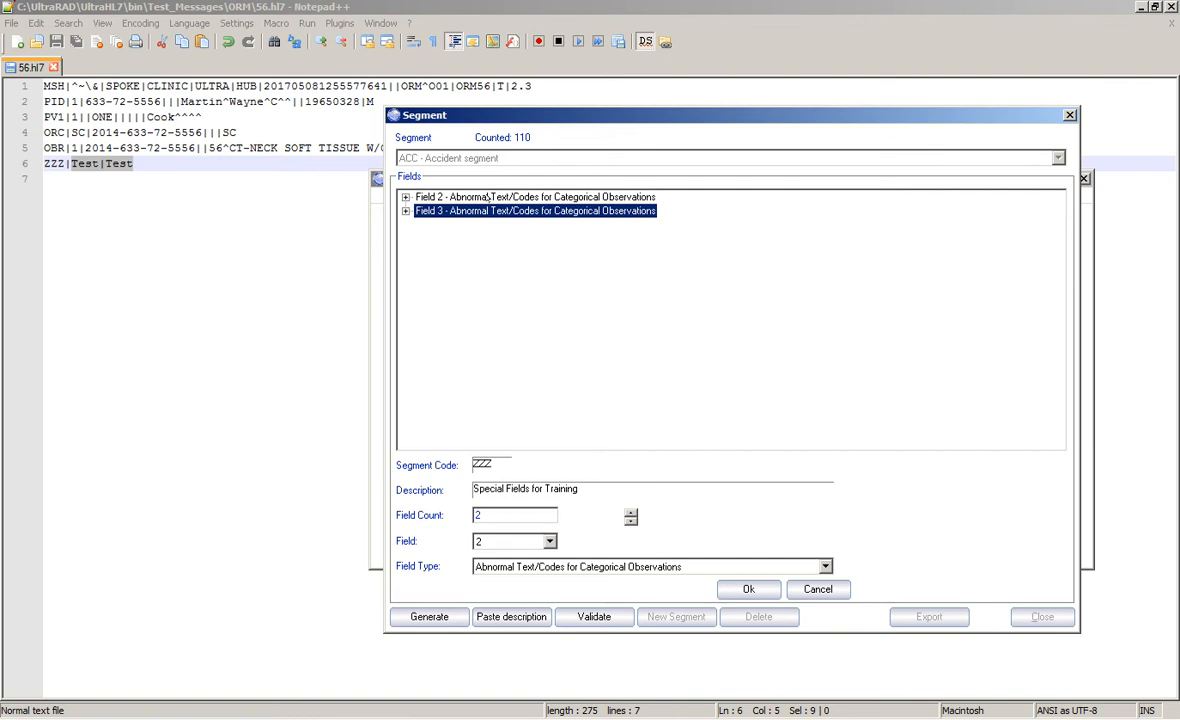
left_click(748, 589)
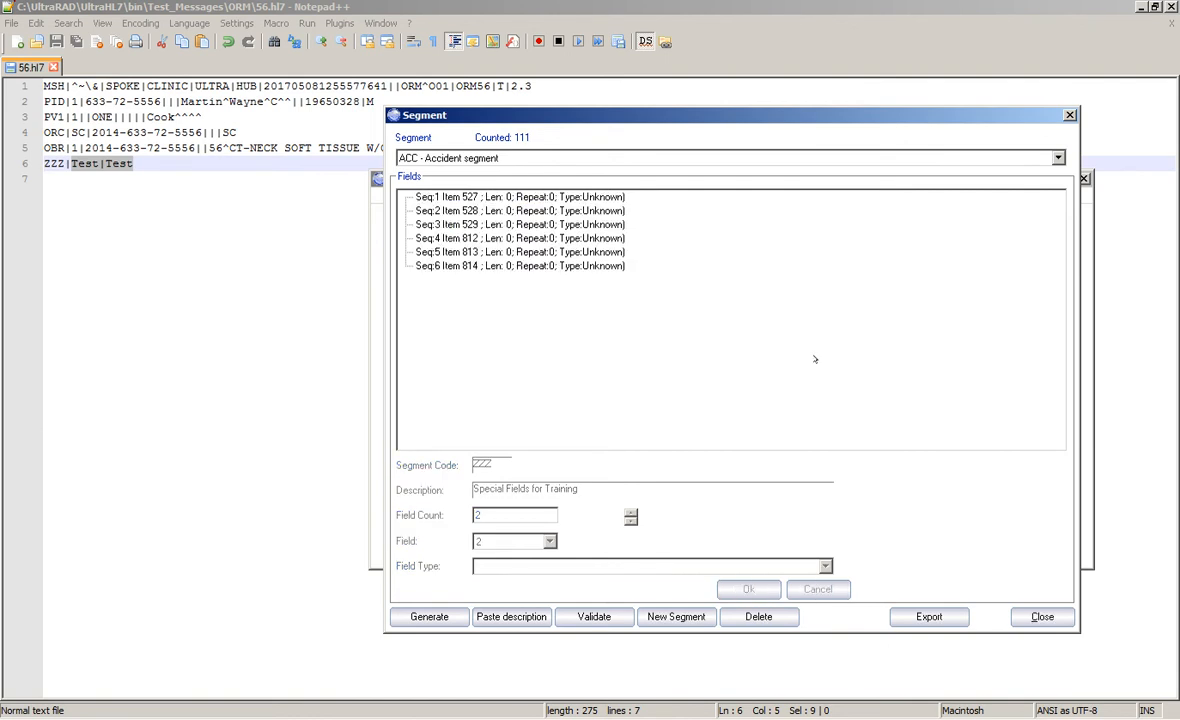
left_click(1042, 616)
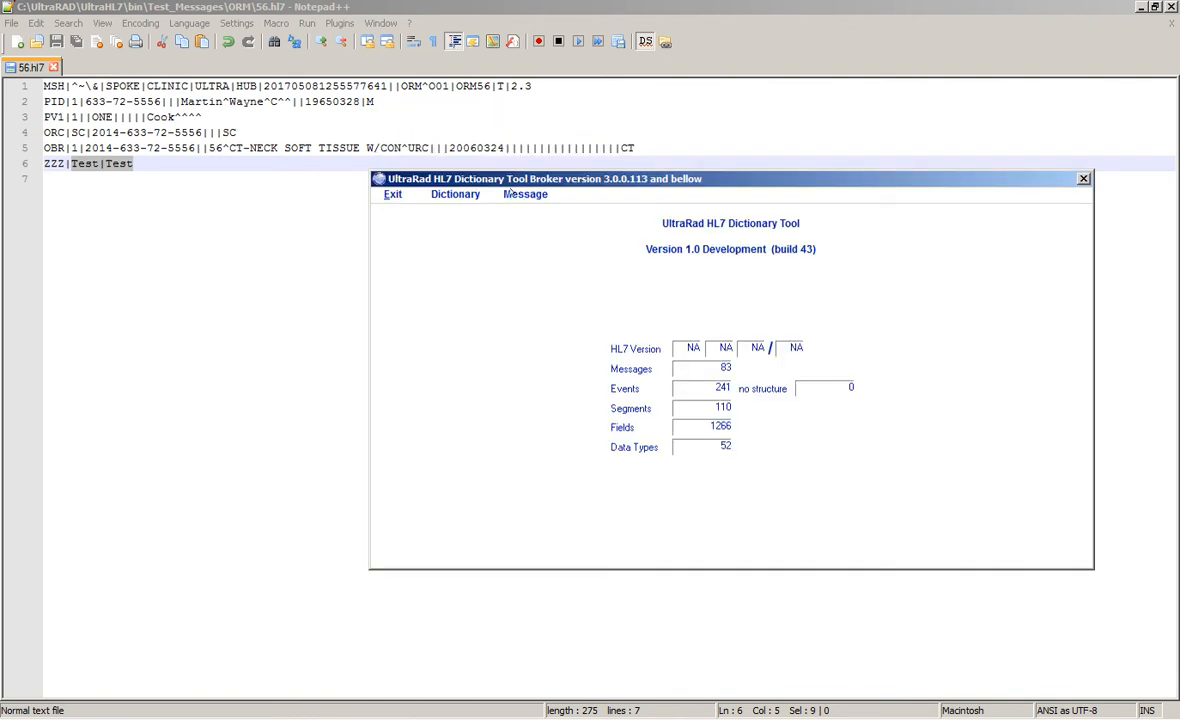
Open the dictionary's message customization and check which HL7 segments are available for database mapping in ORM - O01
left_click(451, 194)
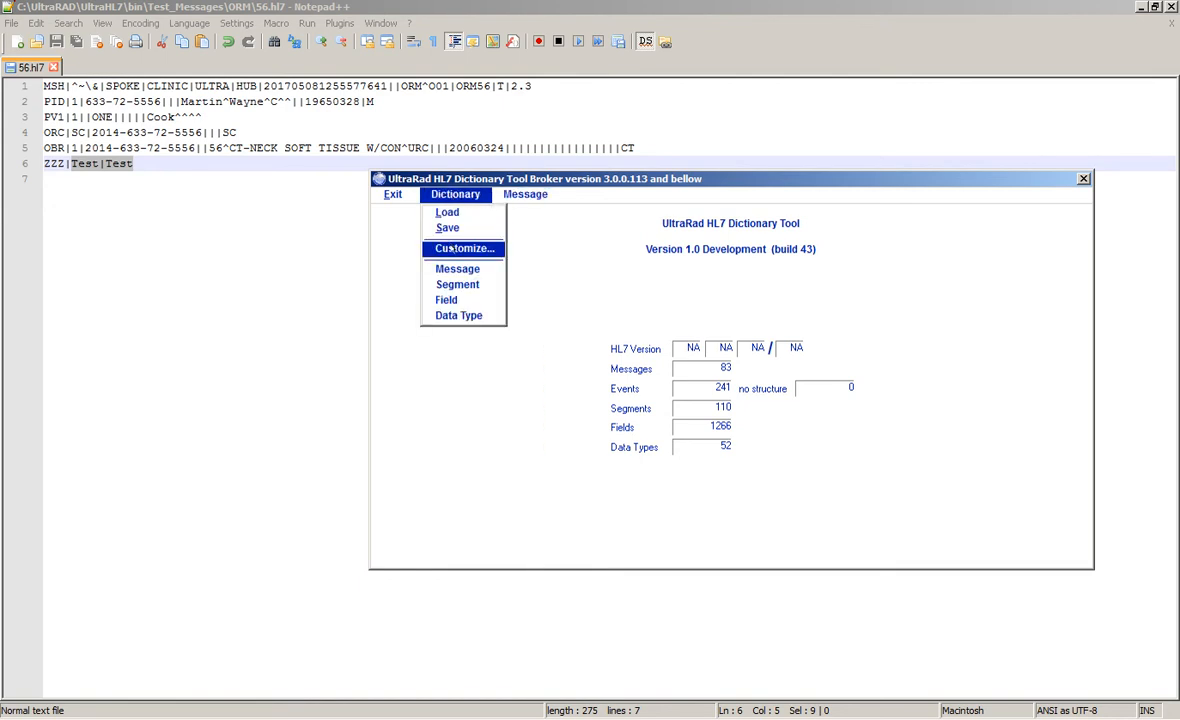
left_click(465, 248)
left_click(472, 97)
left_click(481, 119)
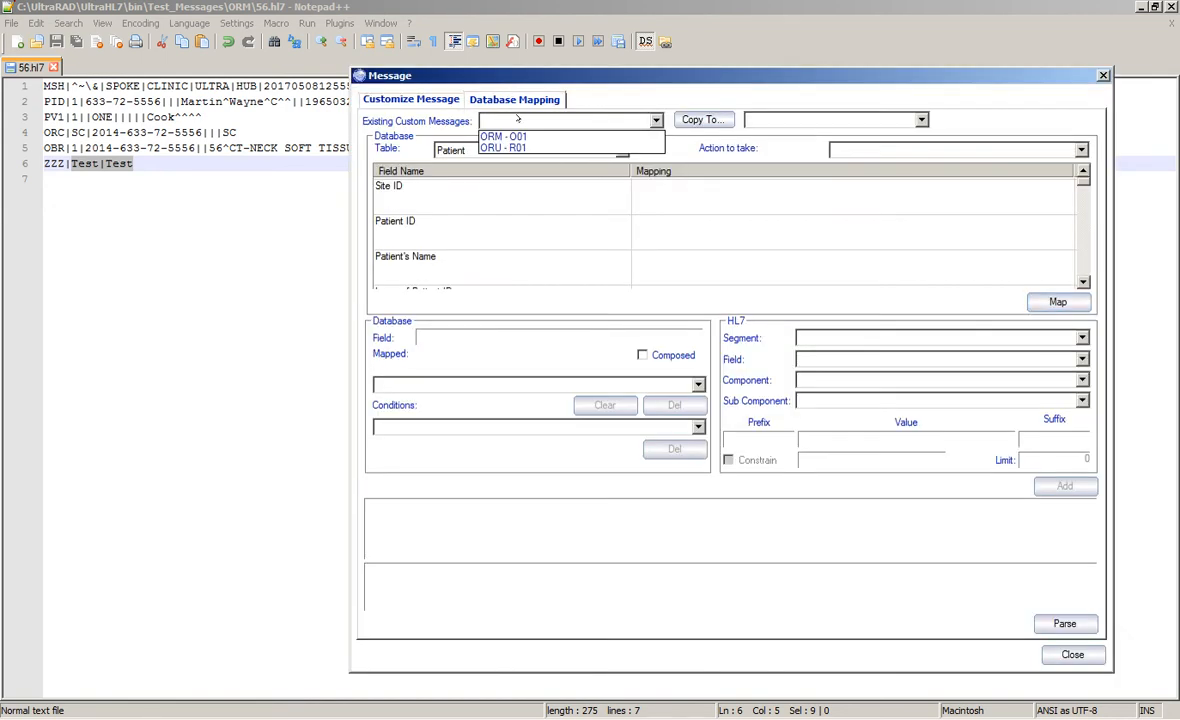
left_click(543, 136)
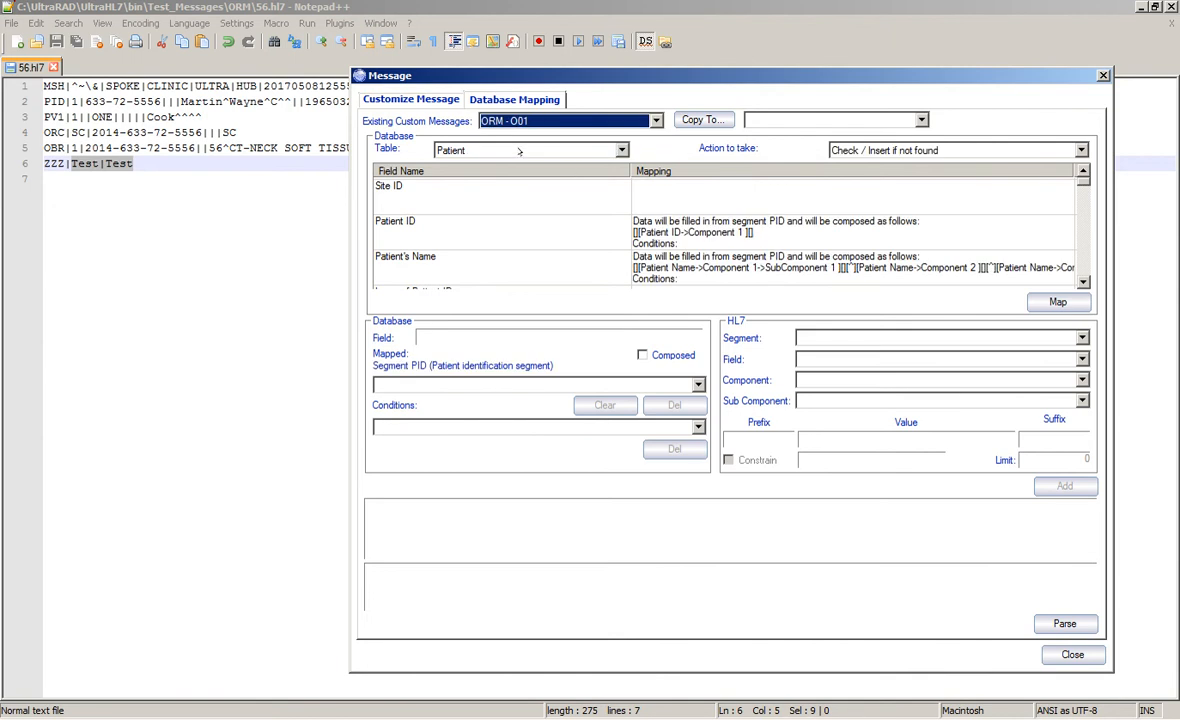
left_click(805, 338)
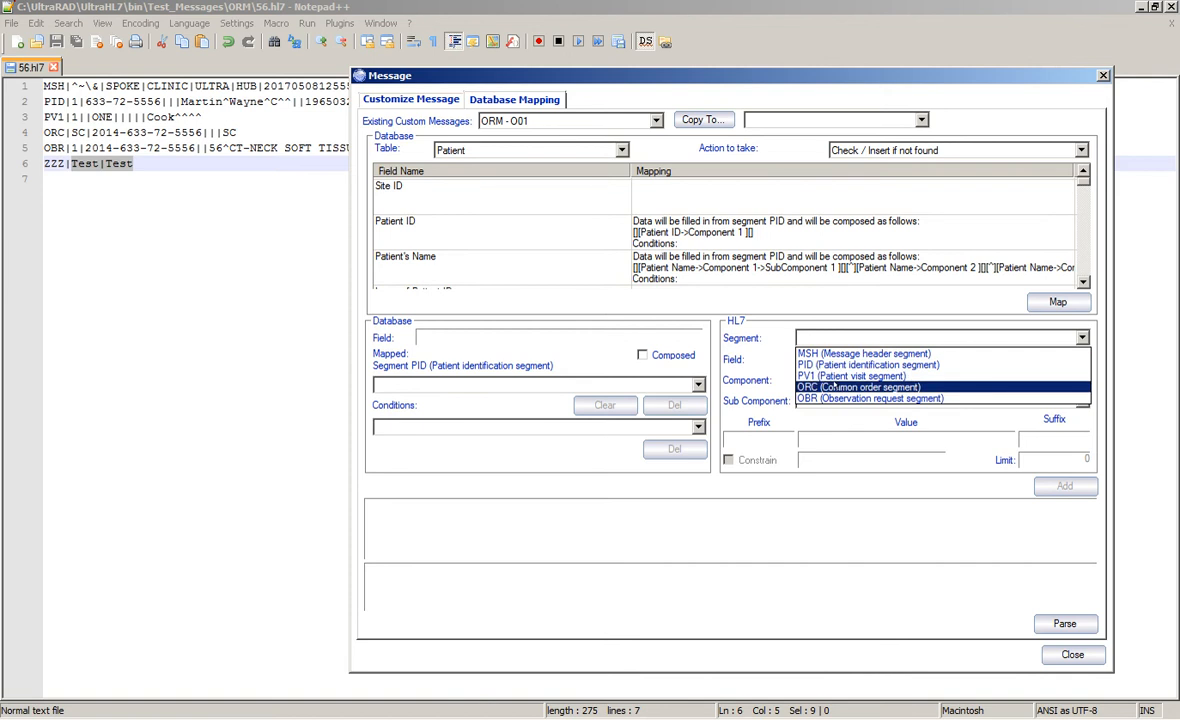
Load the existing custom message ORM - O01 for customization and select its OBR segment
left_click(397, 100)
left_click(386, 94)
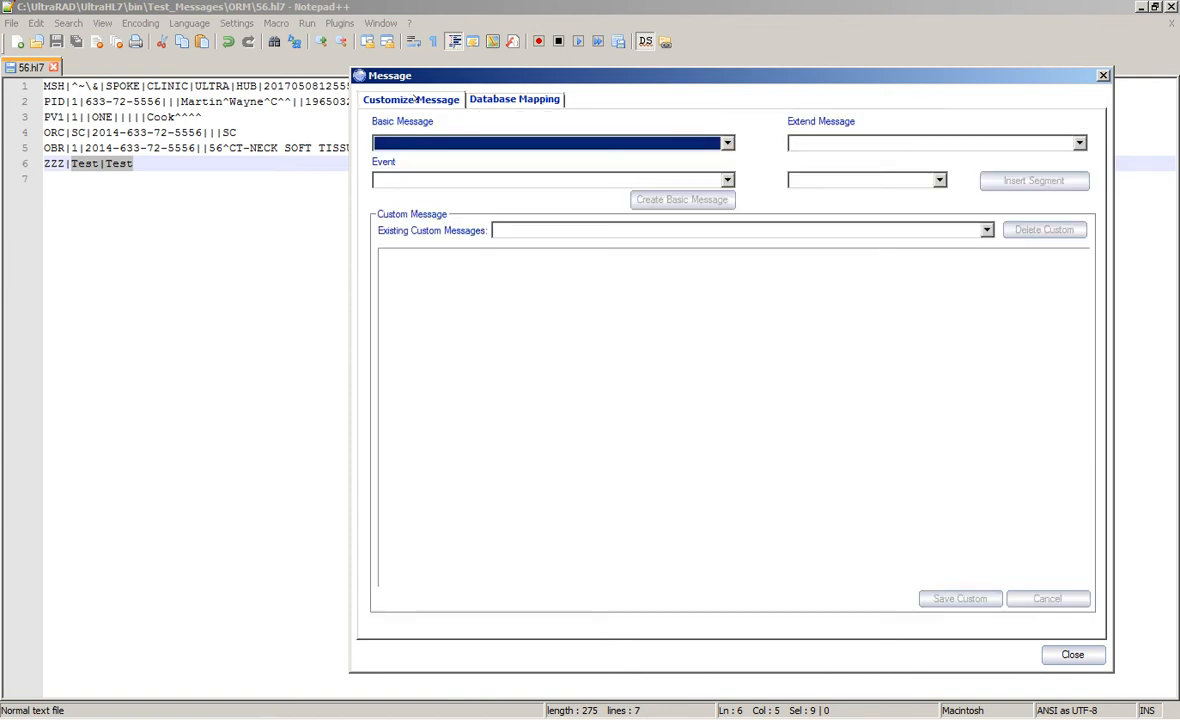
left_click(494, 229)
left_click(494, 244)
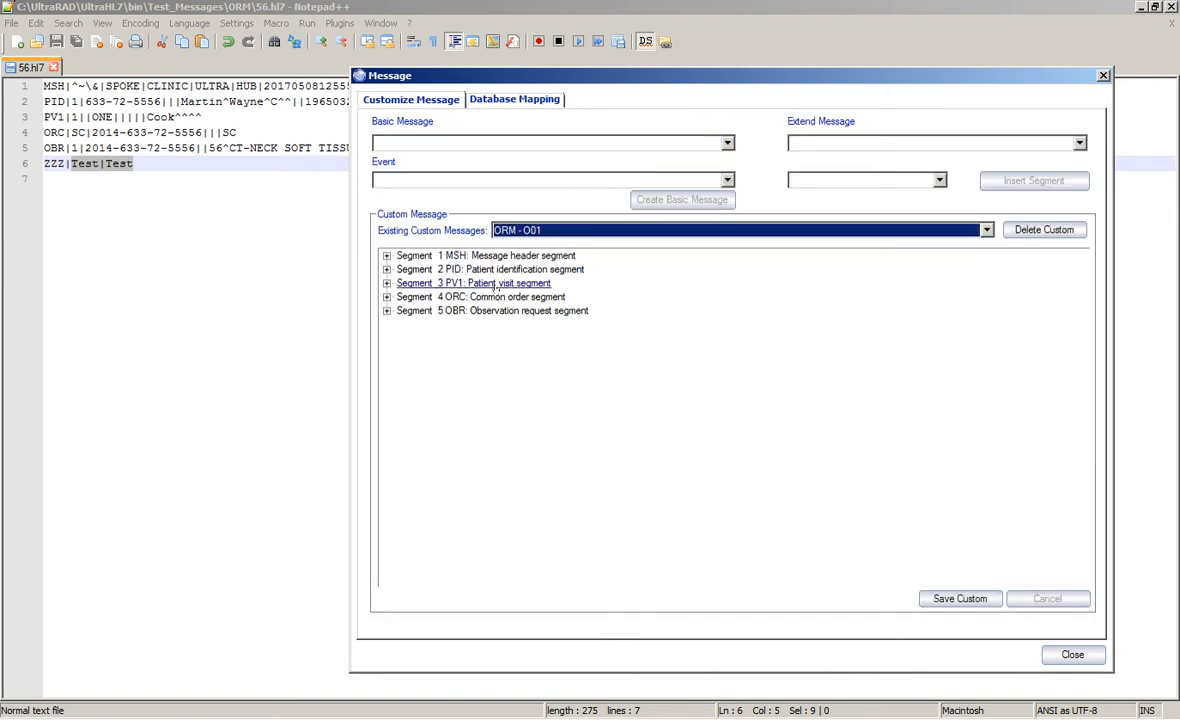
left_click(441, 311)
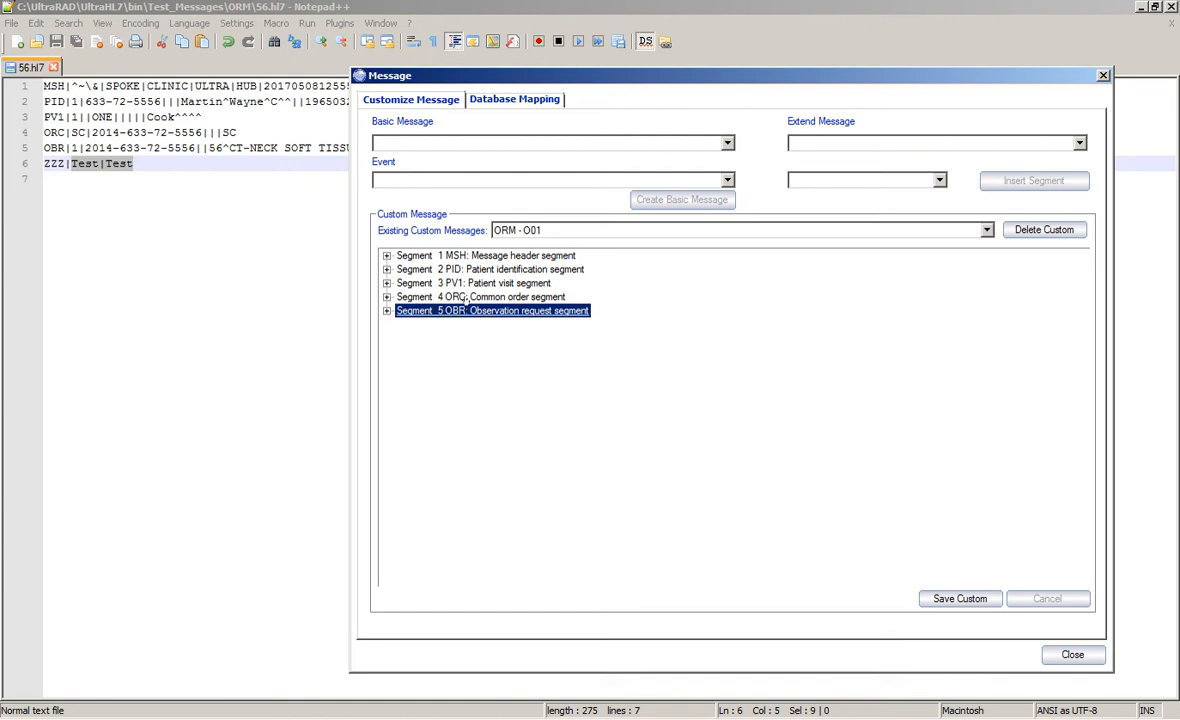
left_click(450, 141)
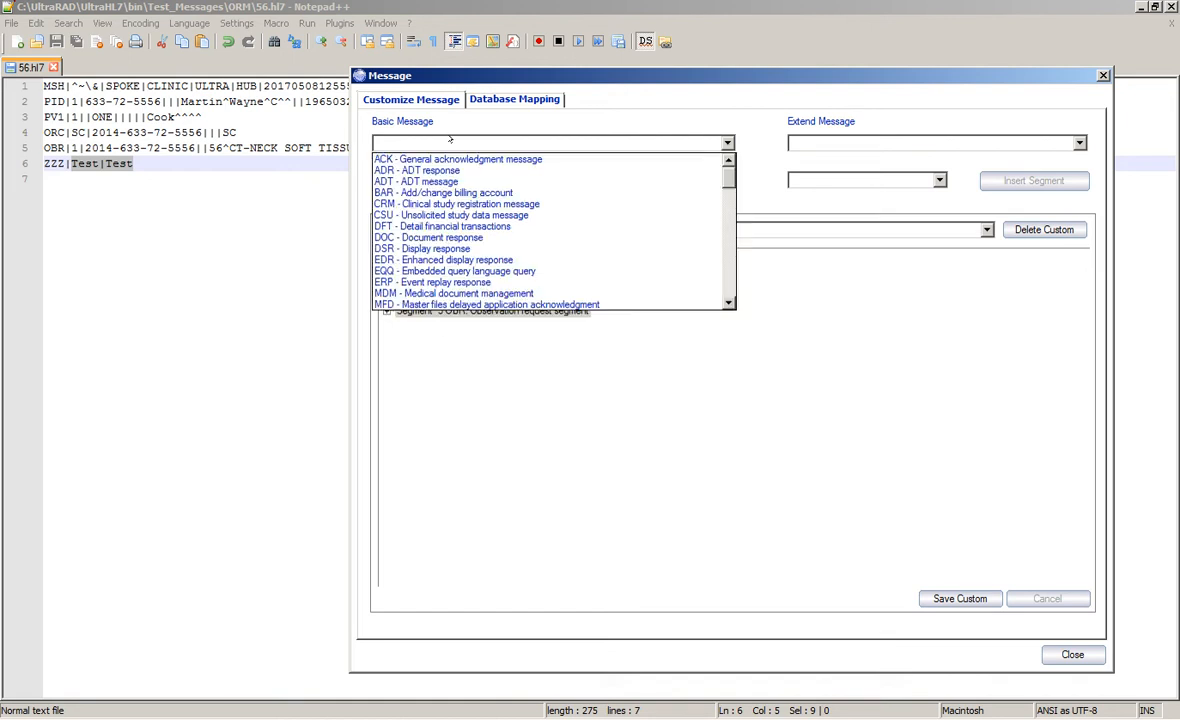
scroll(432, 270, "down", 11)
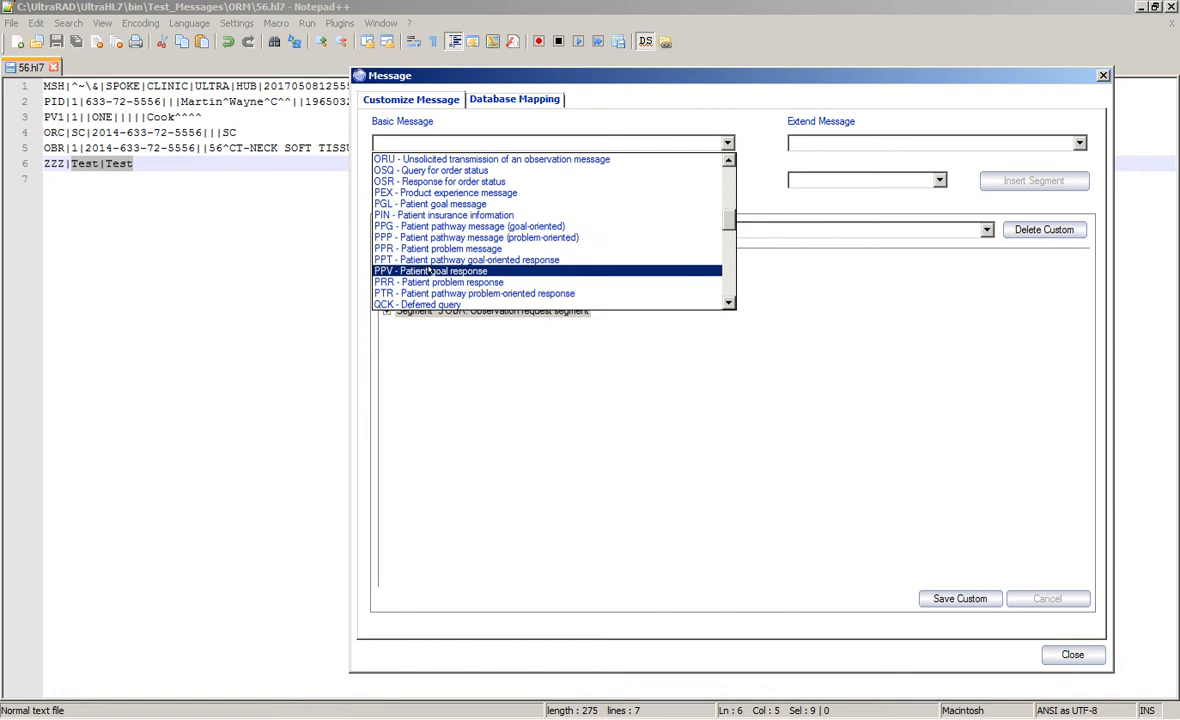
scroll(432, 270, "down", 7)
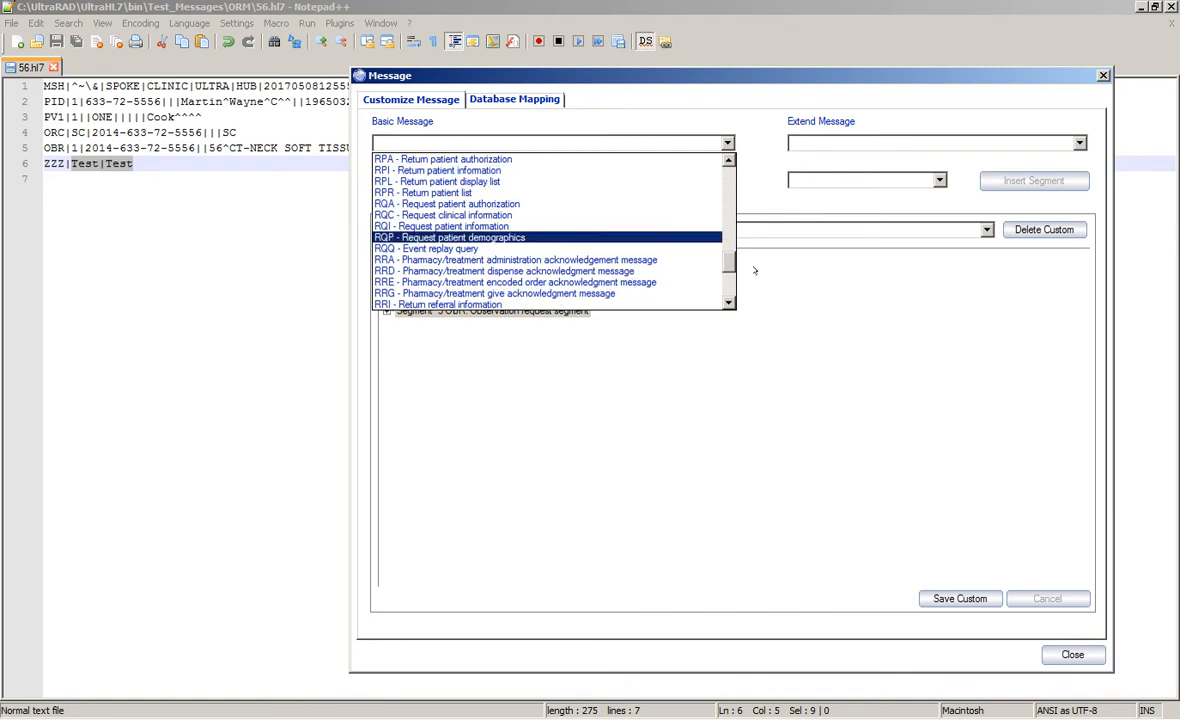
Choose ZZZ - Special Fields for Training as the segment to extend the custom message with
left_click(863, 143)
left_click(863, 143)
scroll(860, 220, "down", 2)
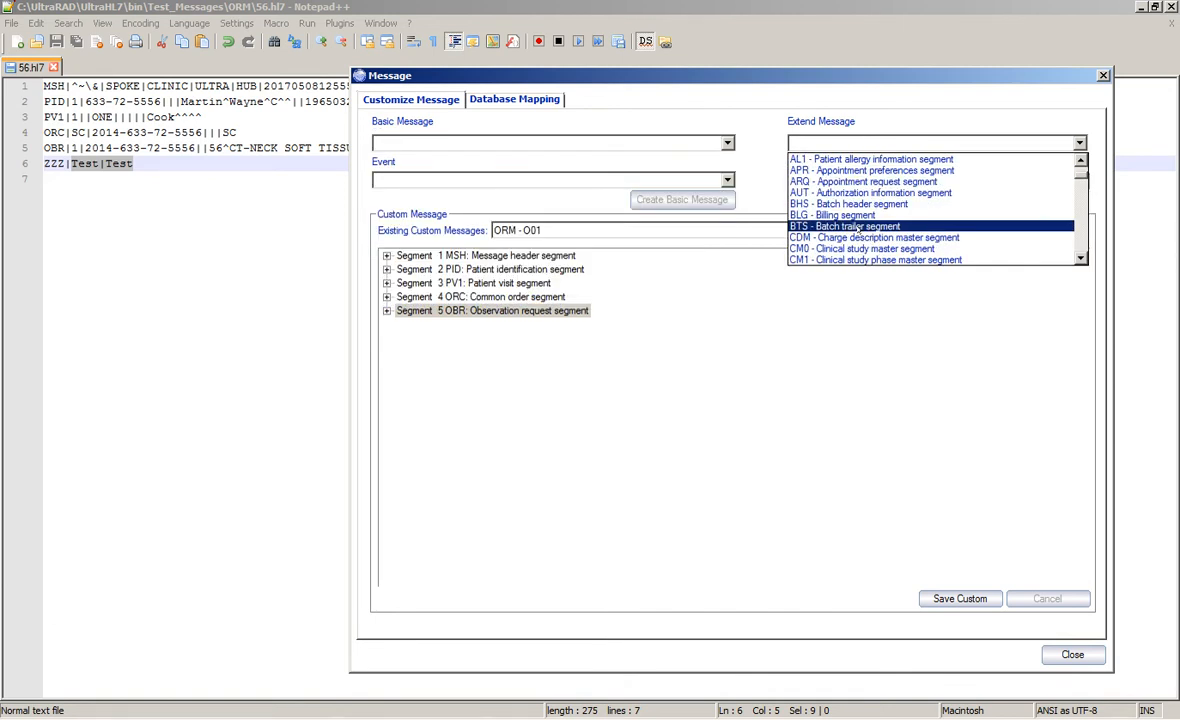
key("z")
left_click(828, 260)
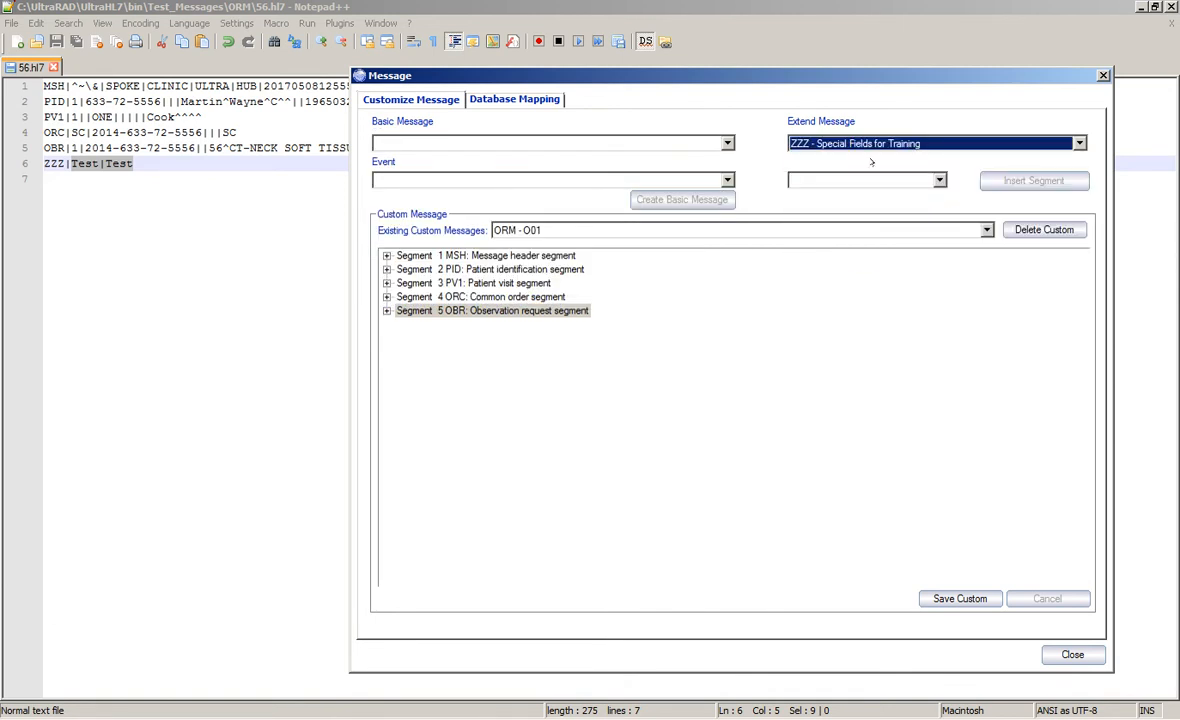
Insert the ZZZ segment in the LAST position of ORM - O01 and save the changed custom message
left_click(832, 180)
left_click(830, 196)
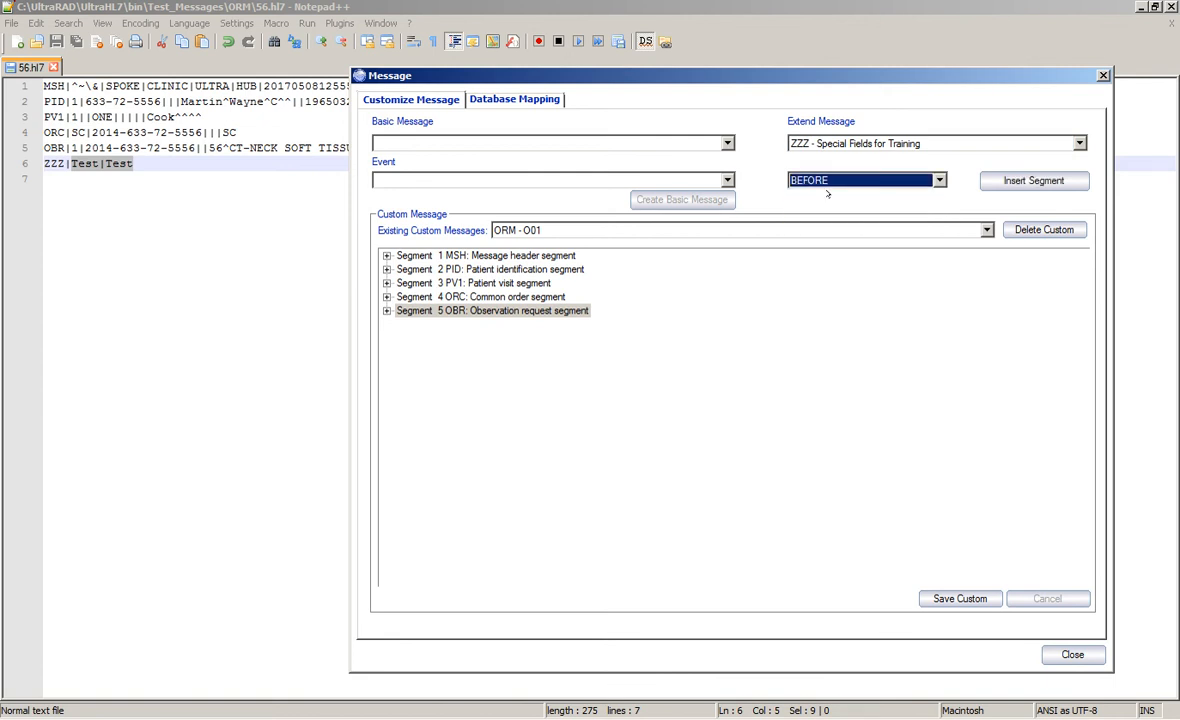
left_click(830, 180)
left_click(810, 218)
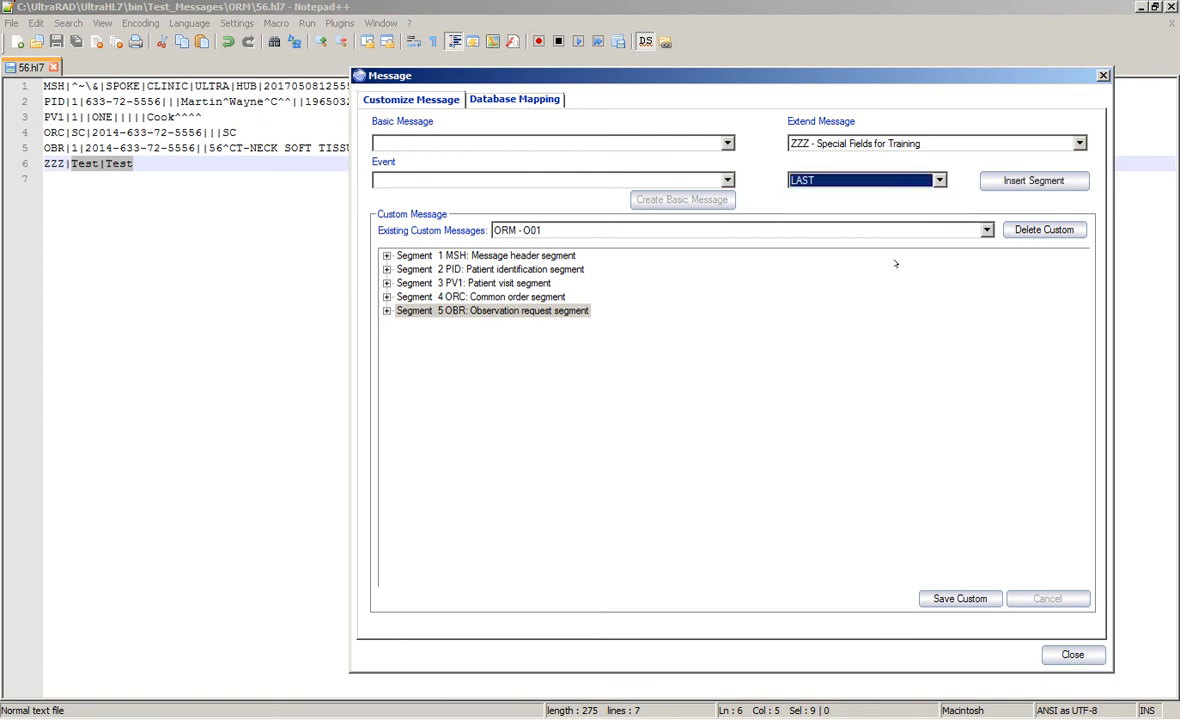
left_click(1000, 180)
left_click(456, 323)
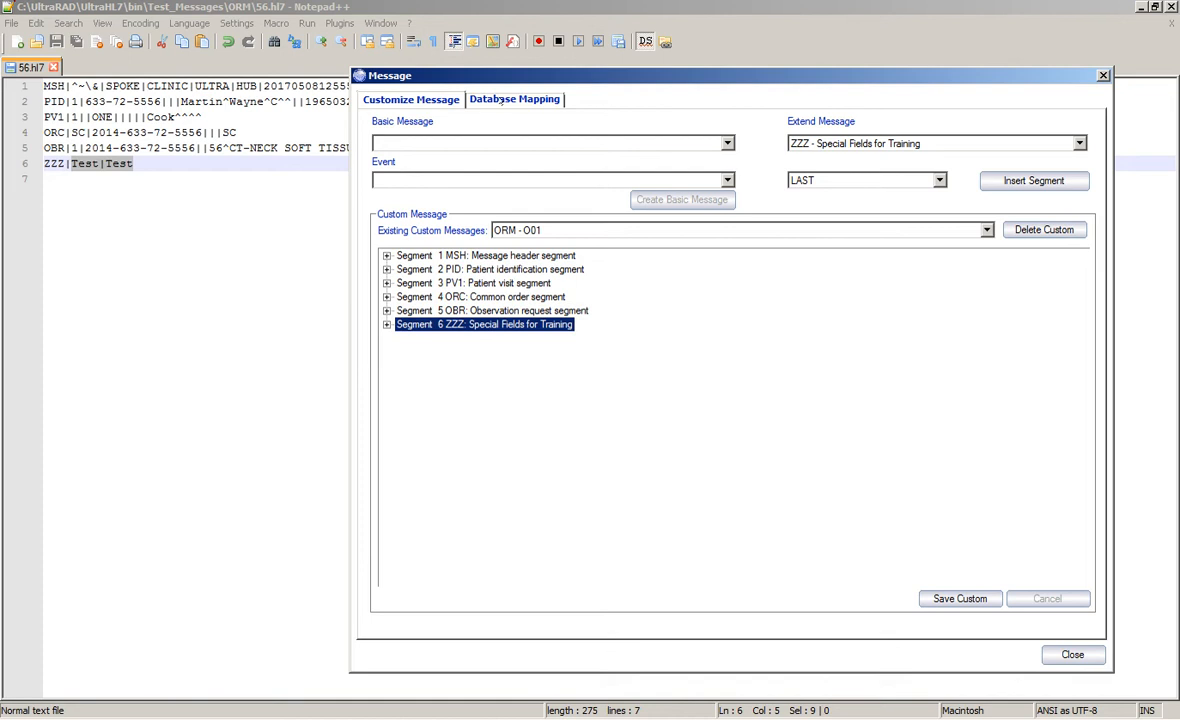
left_click(960, 598)
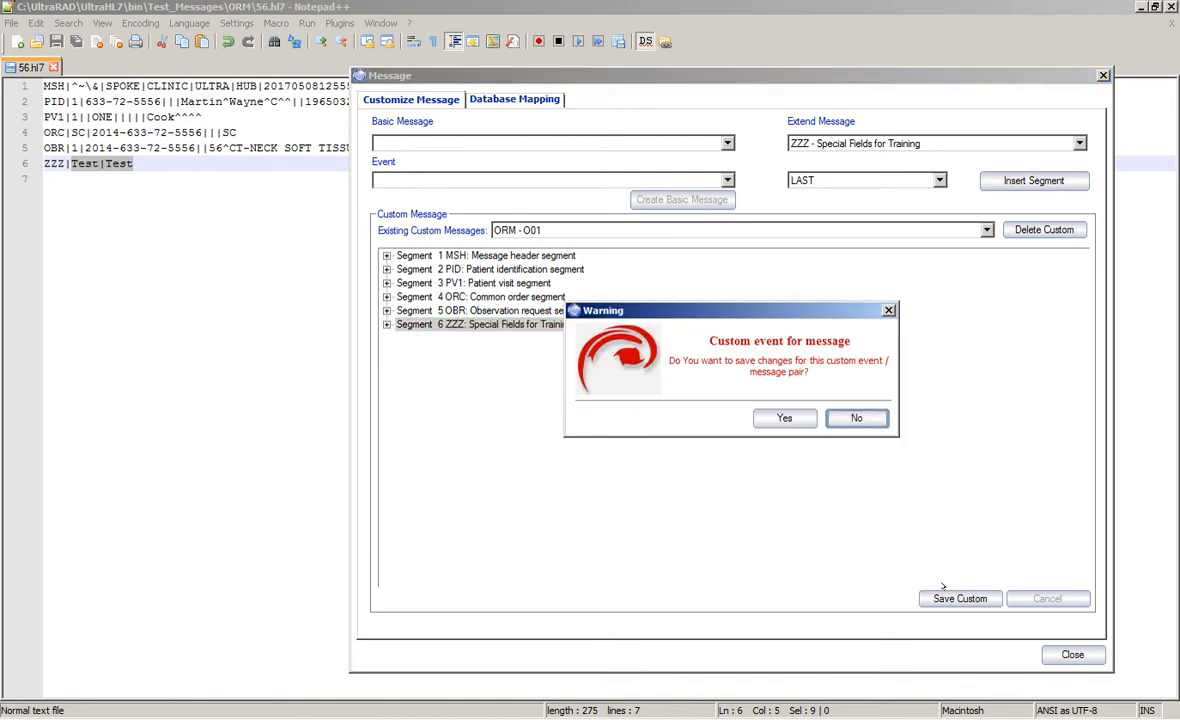
left_click(785, 418)
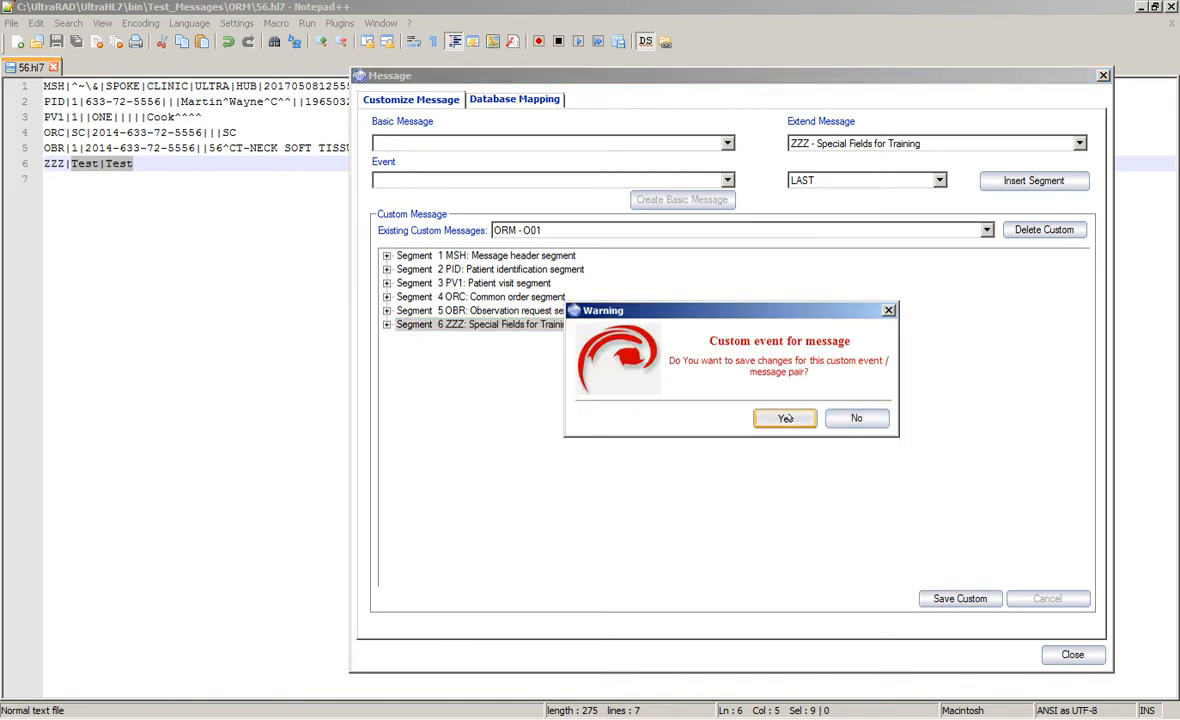
Return to the database mapping, look through the Patient table's fields, and switch to the Scheduled Protocol Code table
left_click(516, 98)
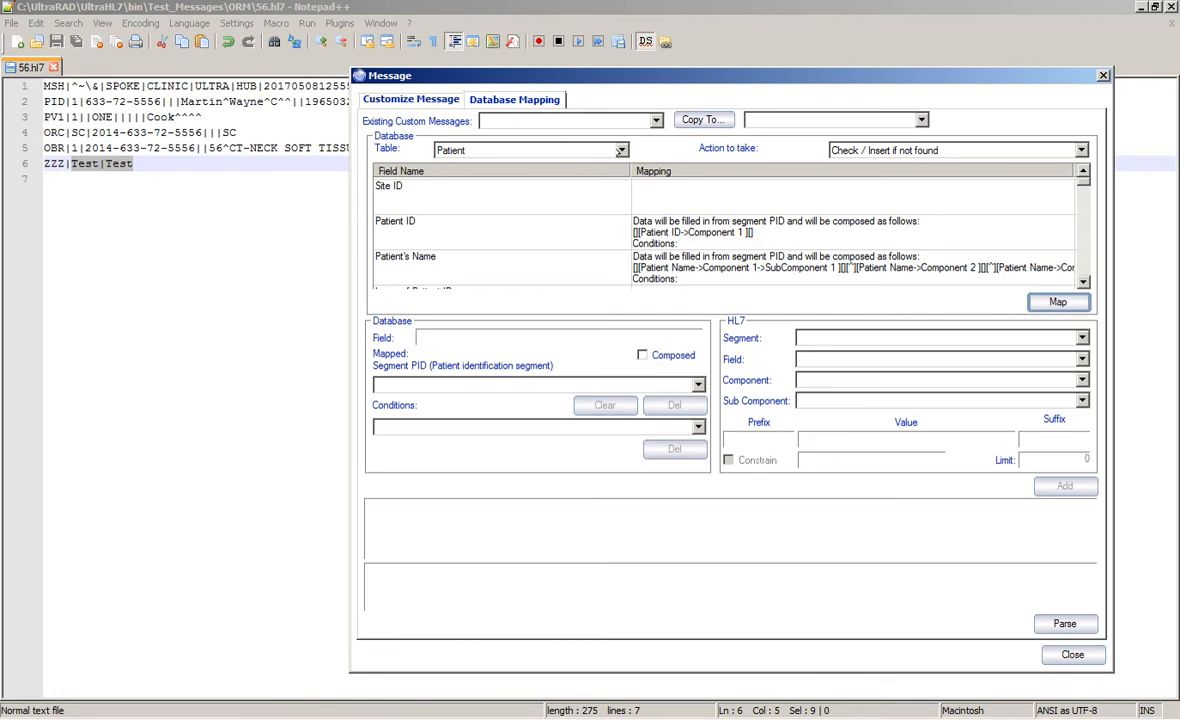
left_click(647, 193)
scroll(705, 271, "down", 1)
scroll(706, 271, "down", 1)
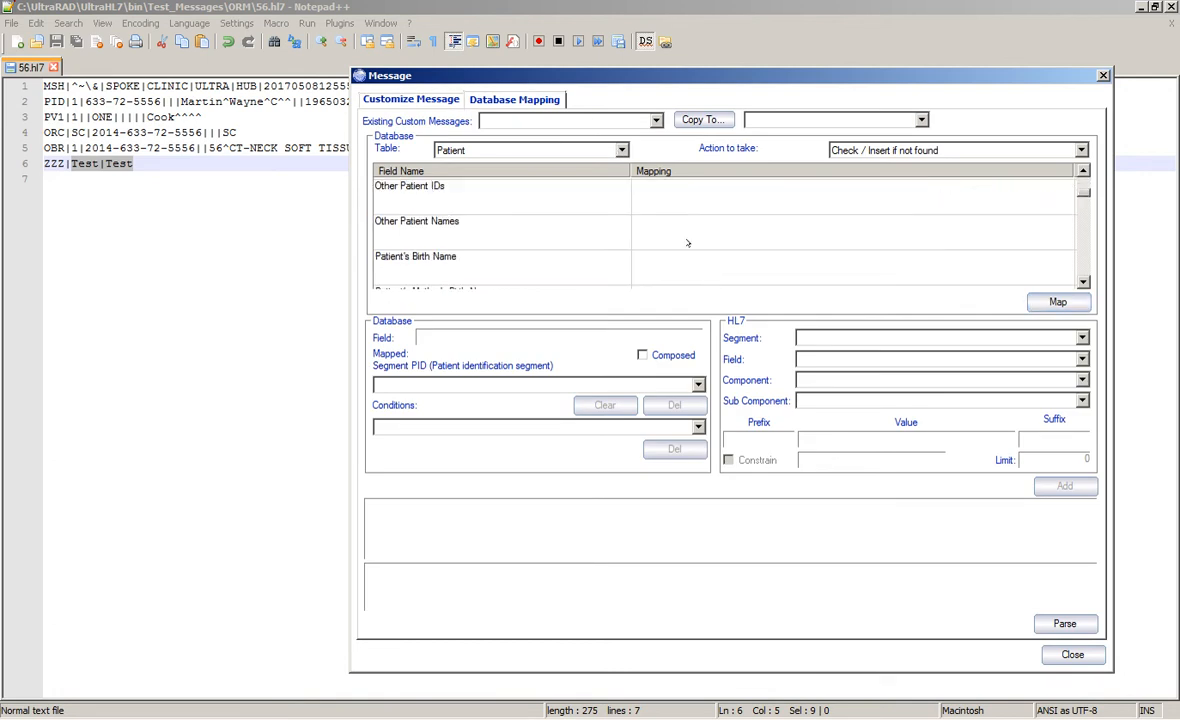
scroll(675, 246, "down", 2)
scroll(675, 246, "up", 2)
left_click(621, 150)
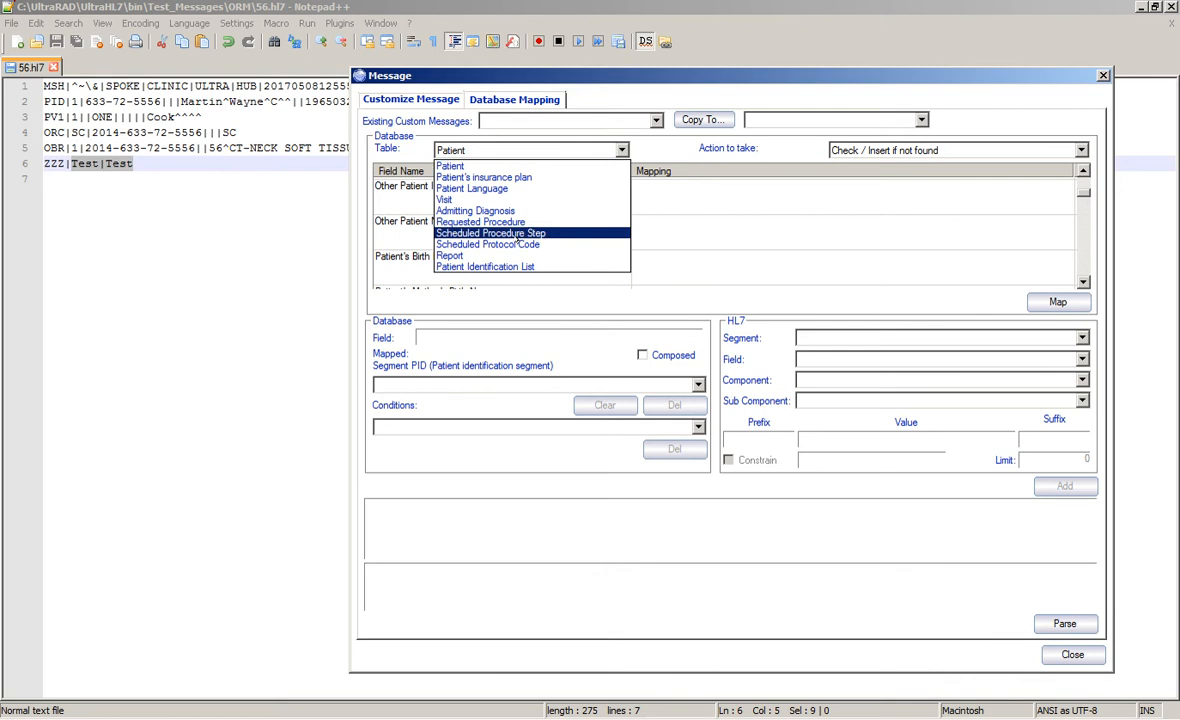
left_click(505, 226)
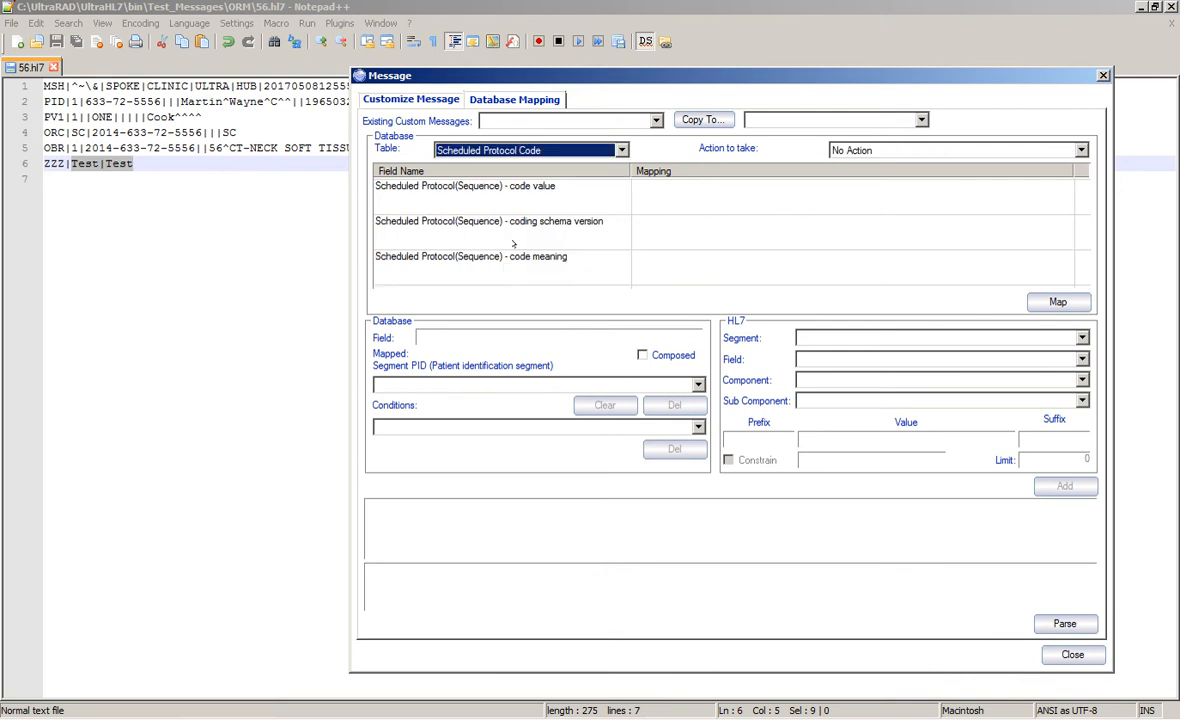
Look through the fields of the Scheduled Protocol Code and Scheduled Procedure Step tables, and return to the Patient table
left_click(701, 233)
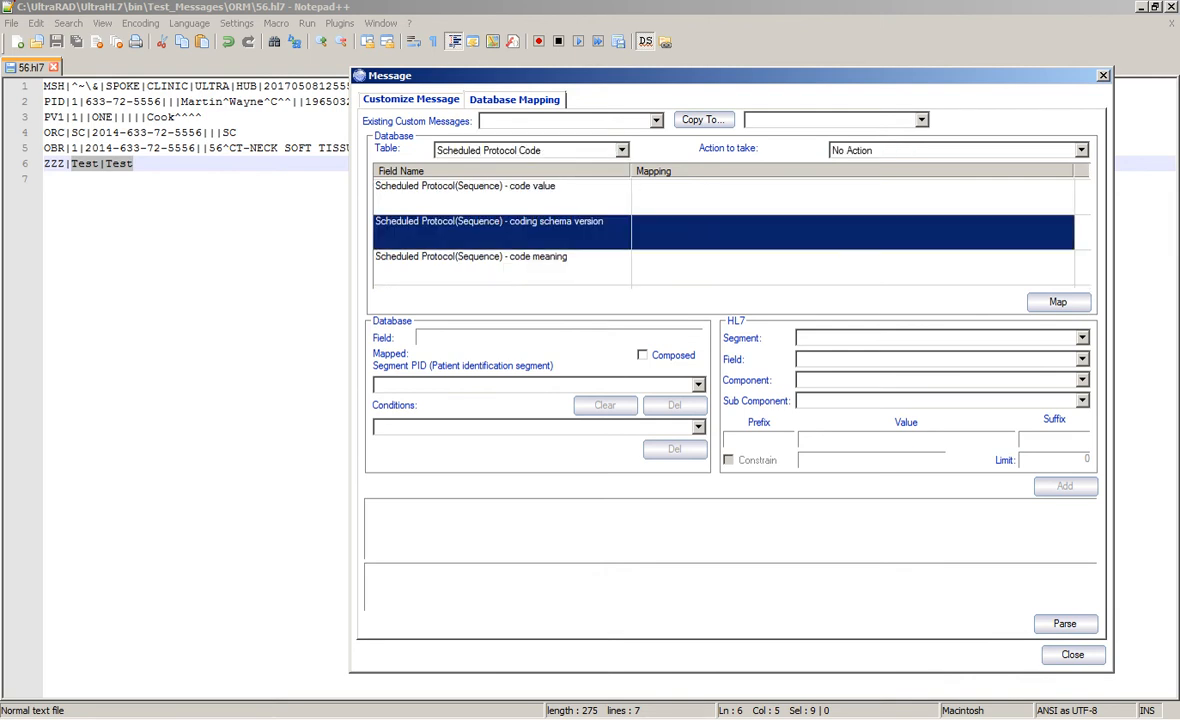
left_click(621, 150)
left_click(500, 231)
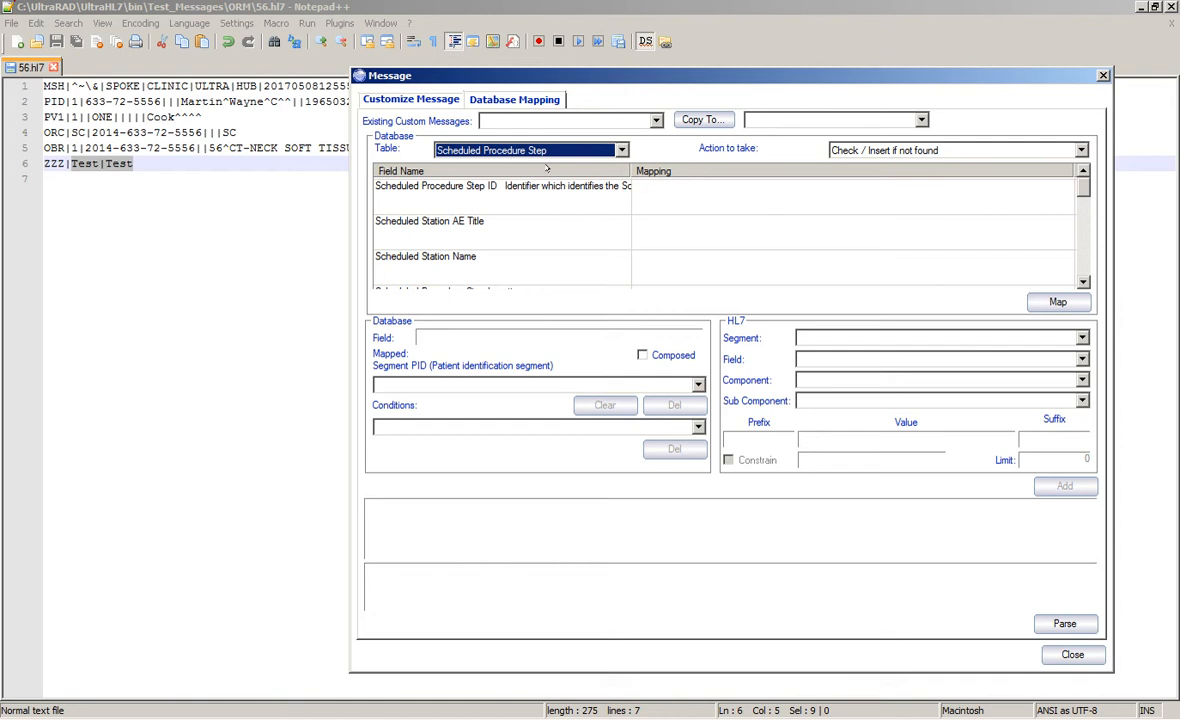
left_click(693, 233)
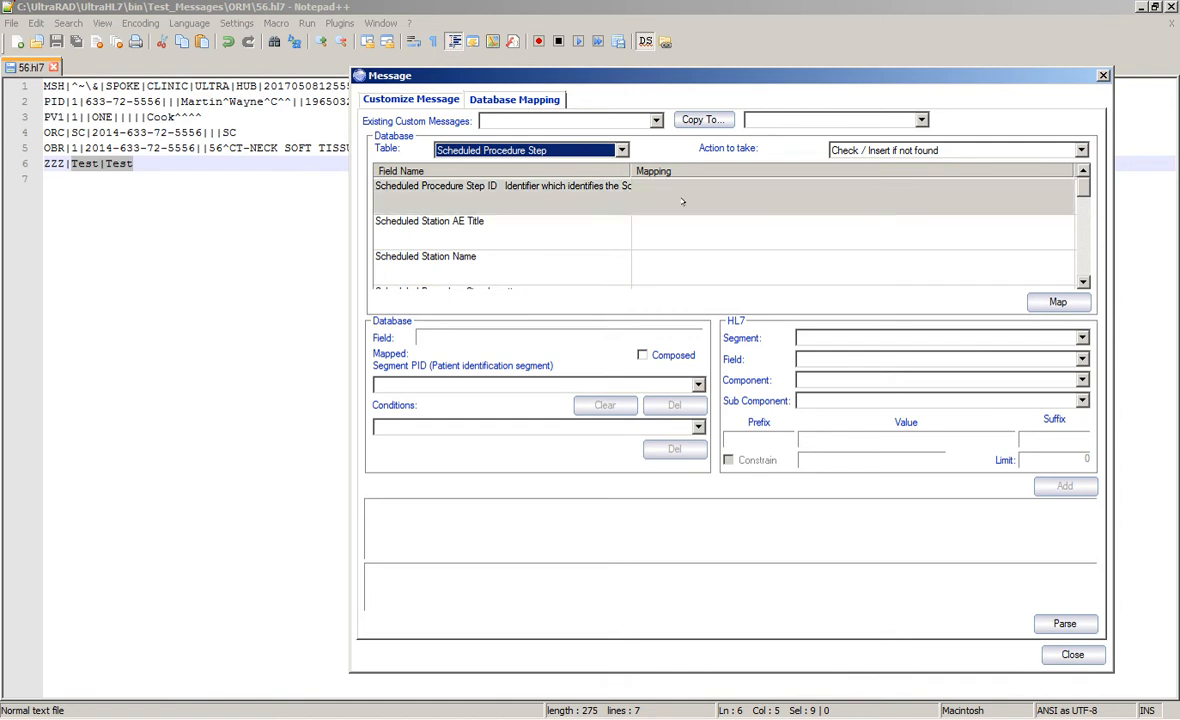
left_click(730, 236)
scroll(735, 236, "down", 4)
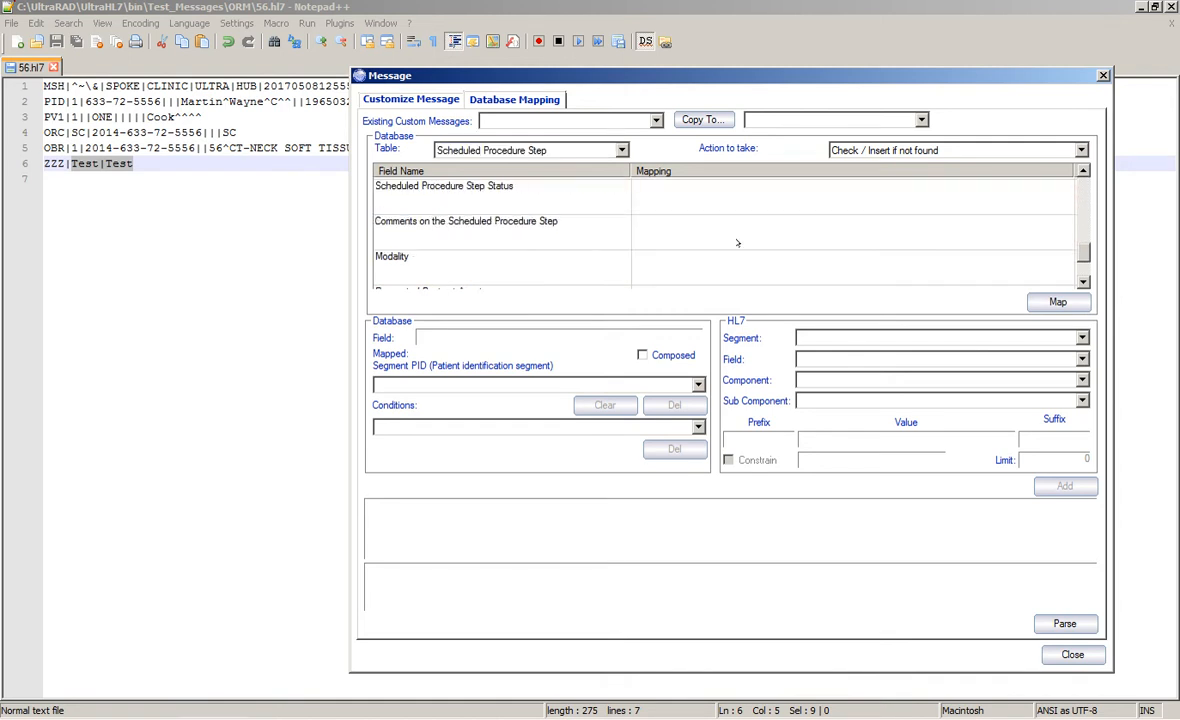
scroll(735, 249, "up", 4)
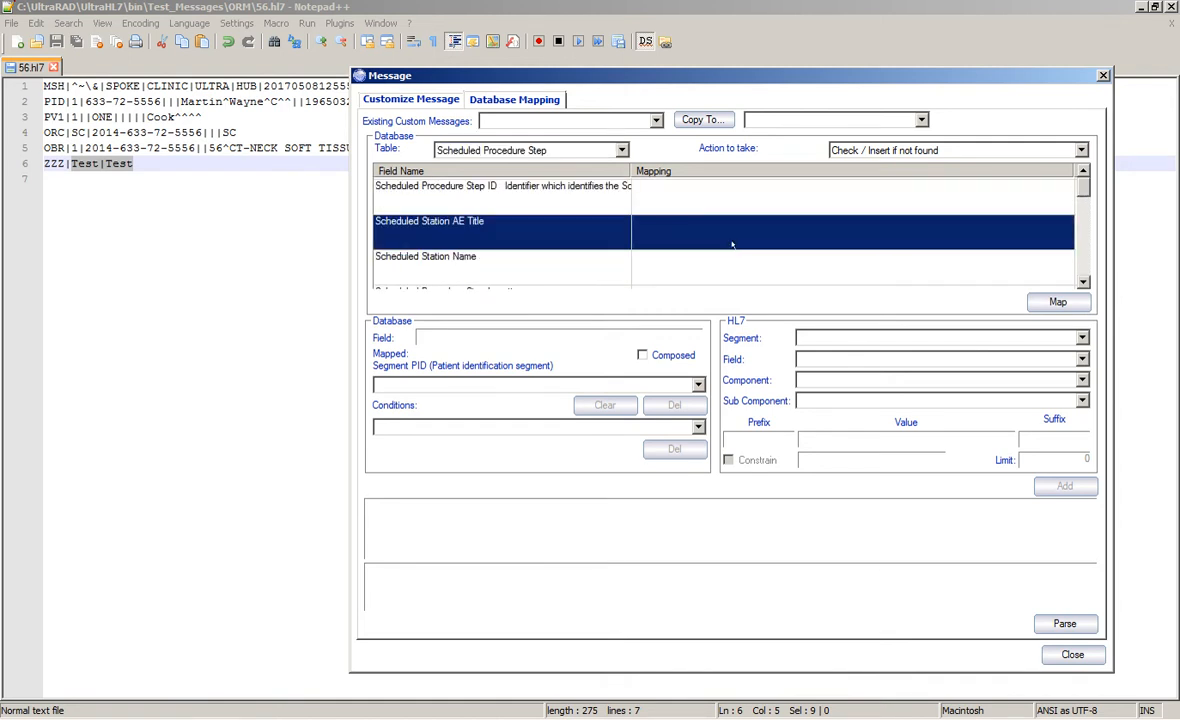
left_click(658, 190)
left_click(566, 150)
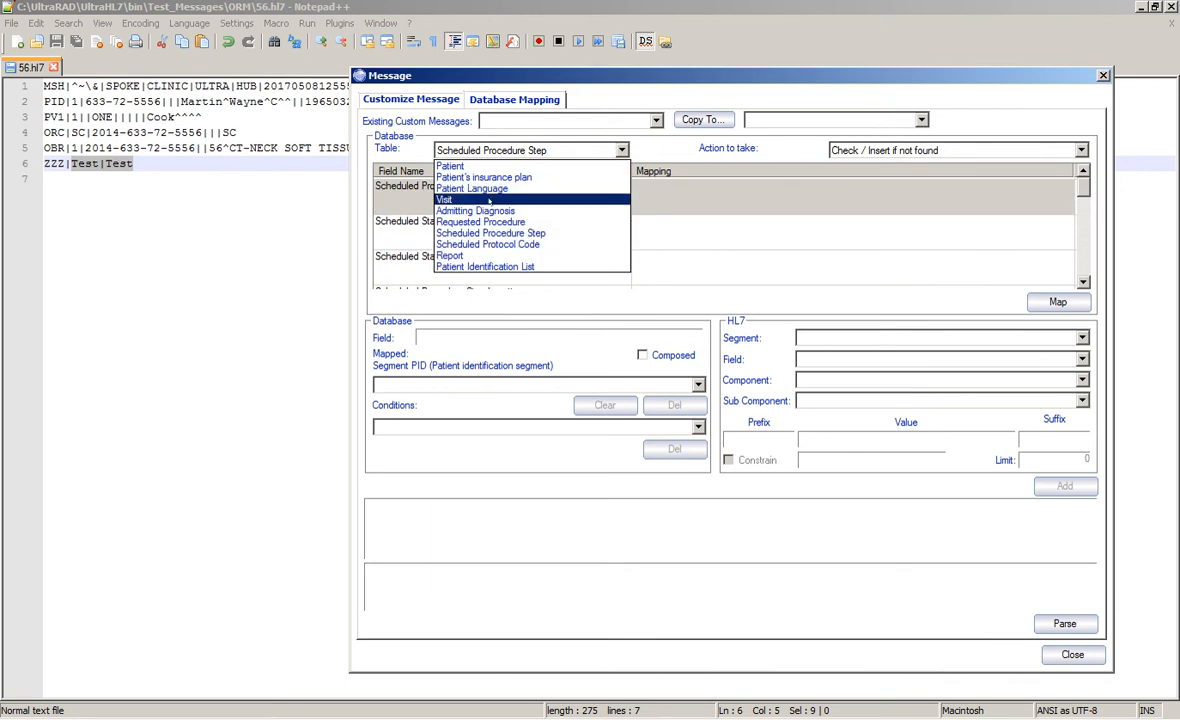
left_click(470, 166)
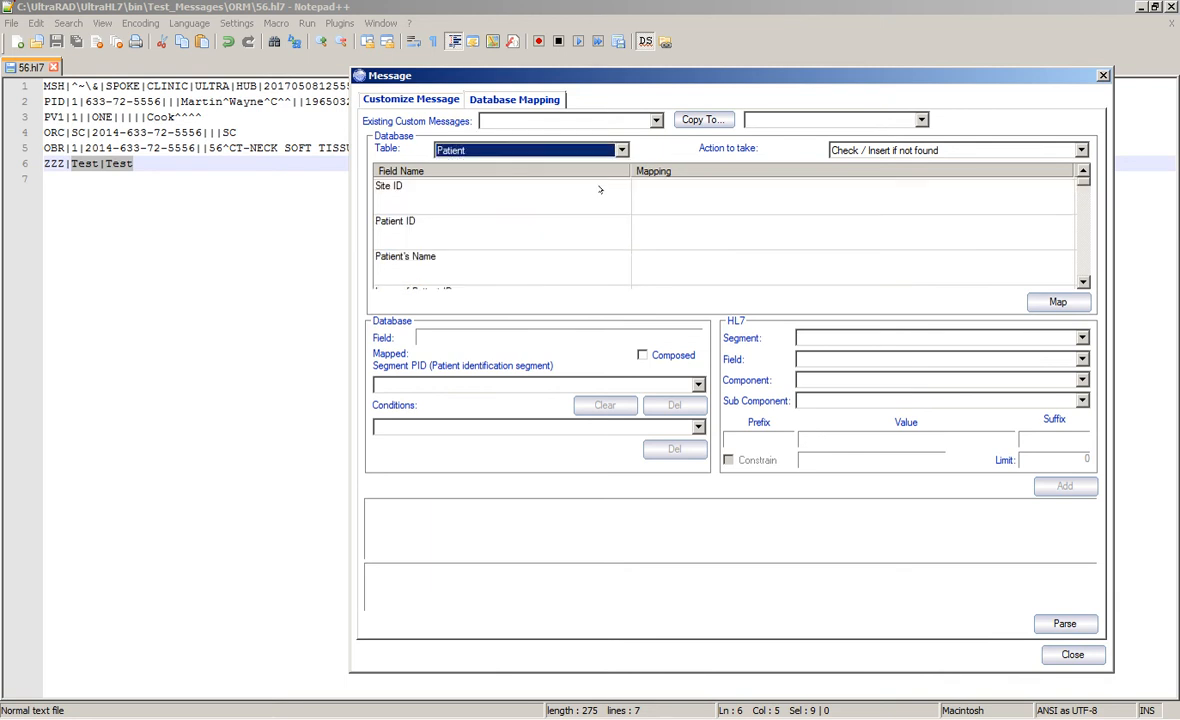
Load the database mapping of the existing custom message ORM - O01 and switch to its Scheduled Procedure Step table
left_click(700, 192)
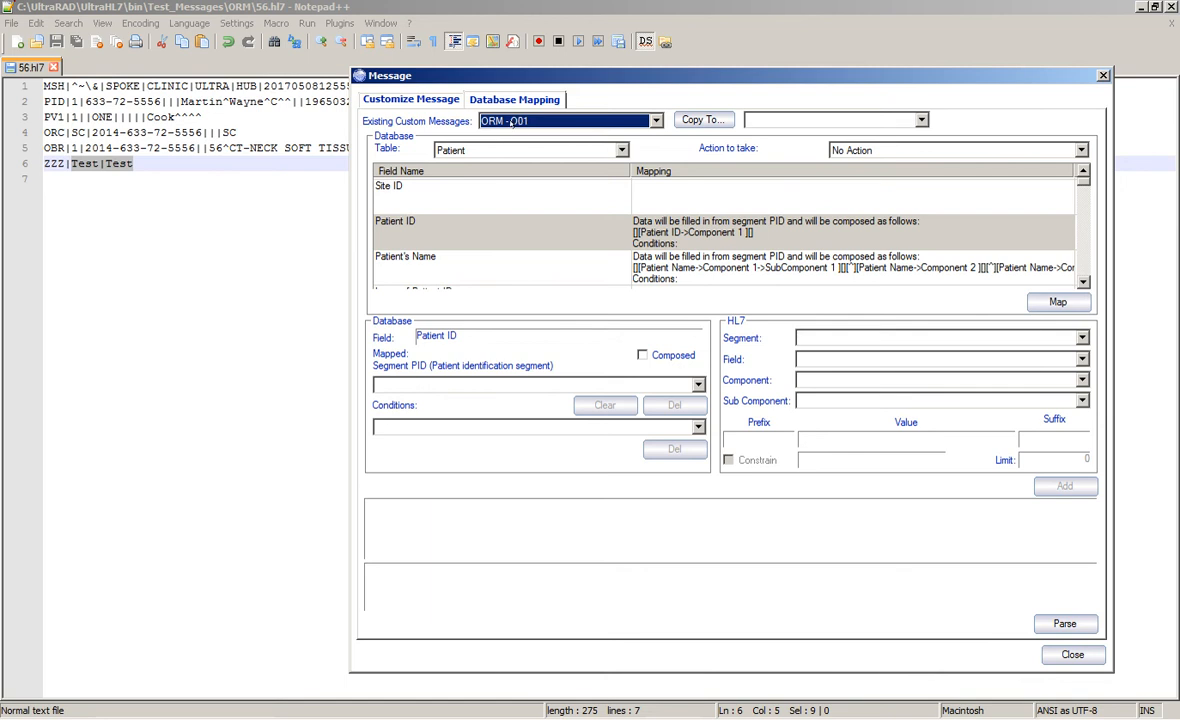
left_click(514, 121)
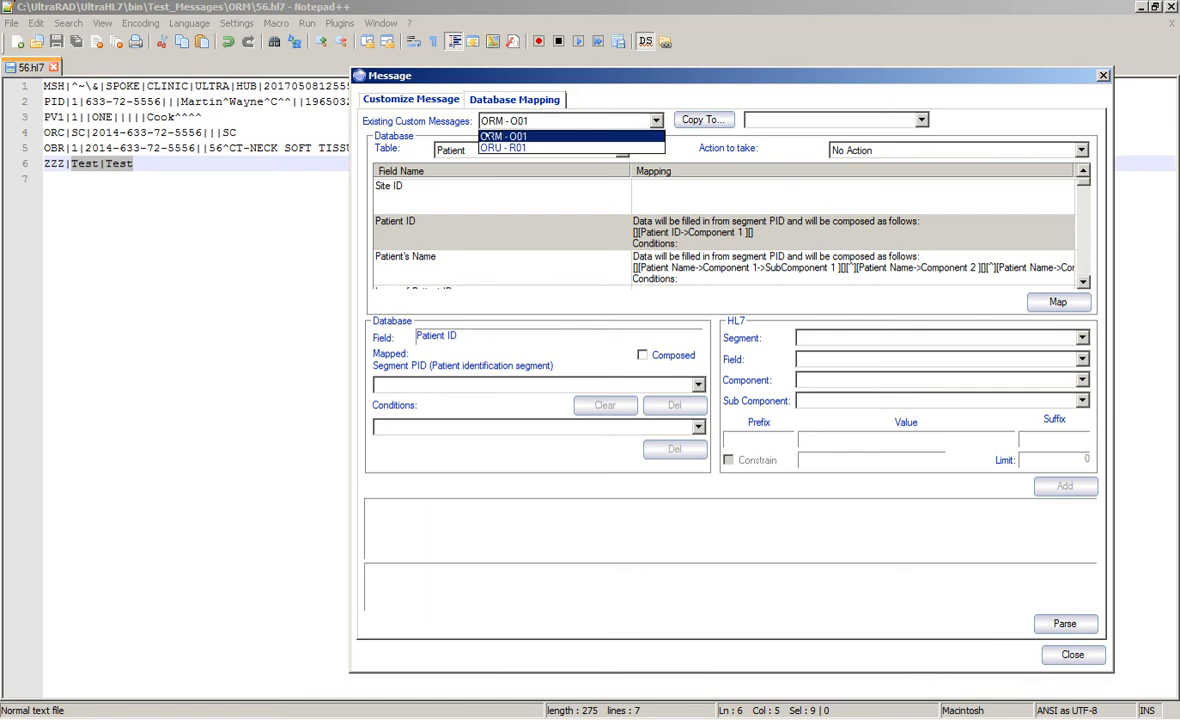
left_click(505, 136)
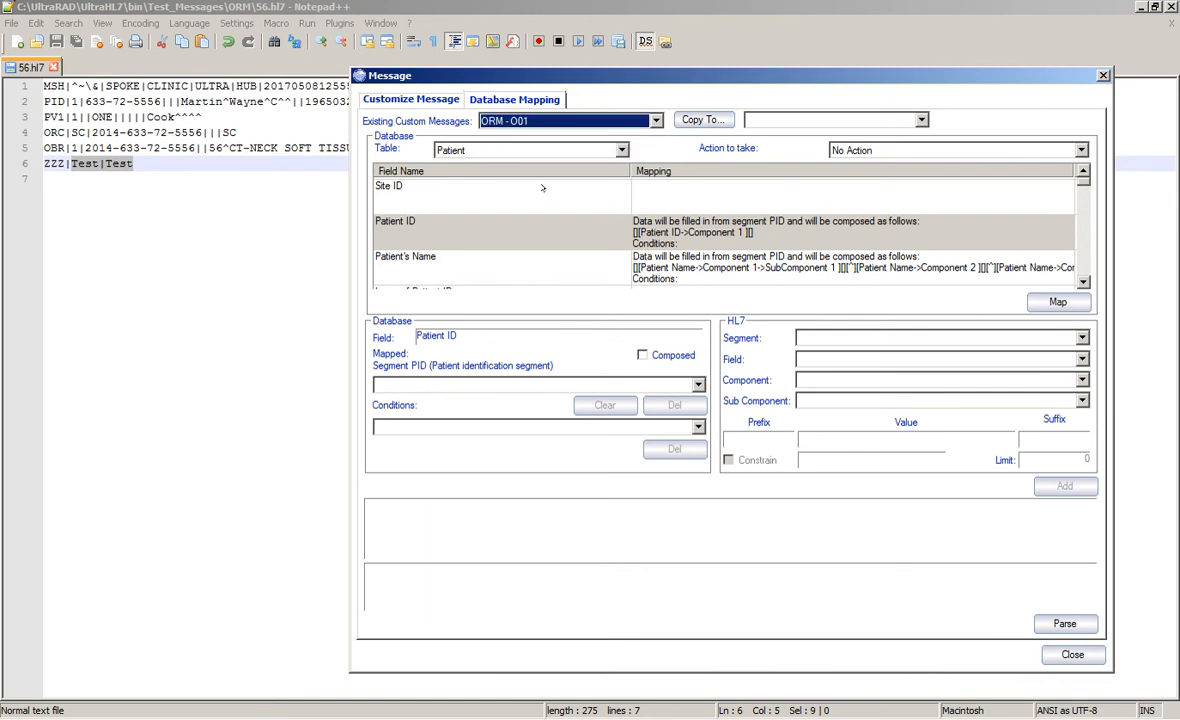
left_click(566, 149)
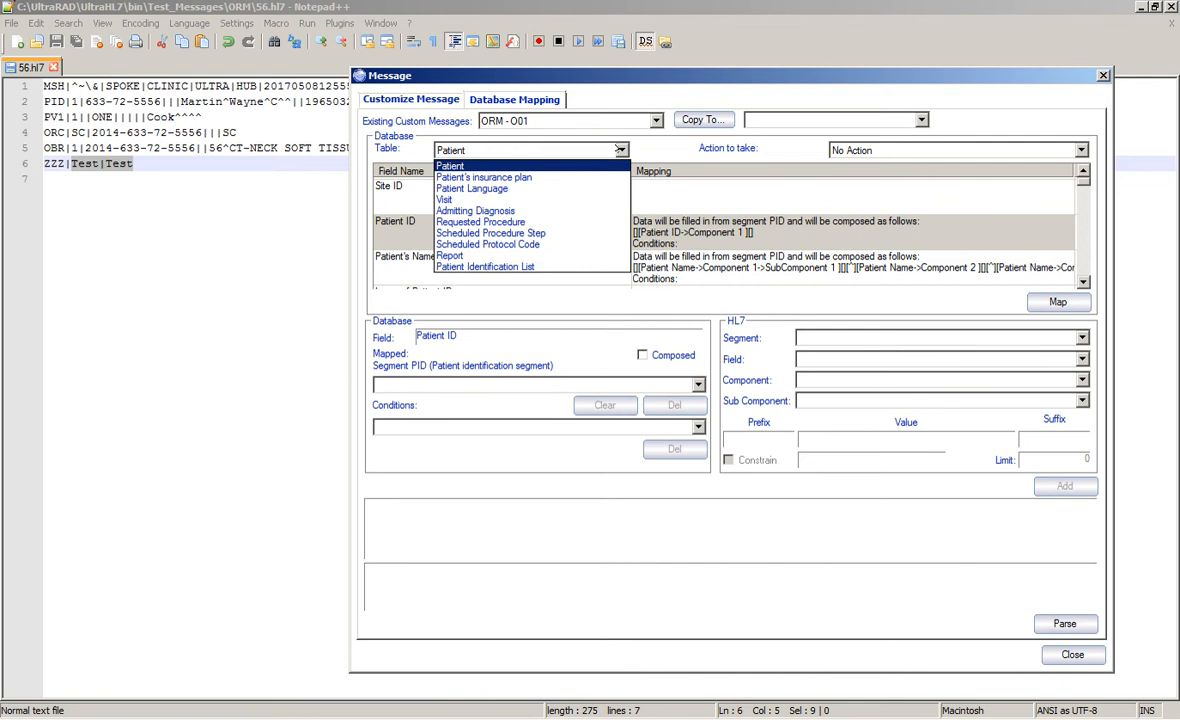
left_click(518, 233)
Map Scheduled Station AE Title to Component 1 identifier of Field 01 in the ZZZ (Special Fields for Training) segment
left_click(618, 218)
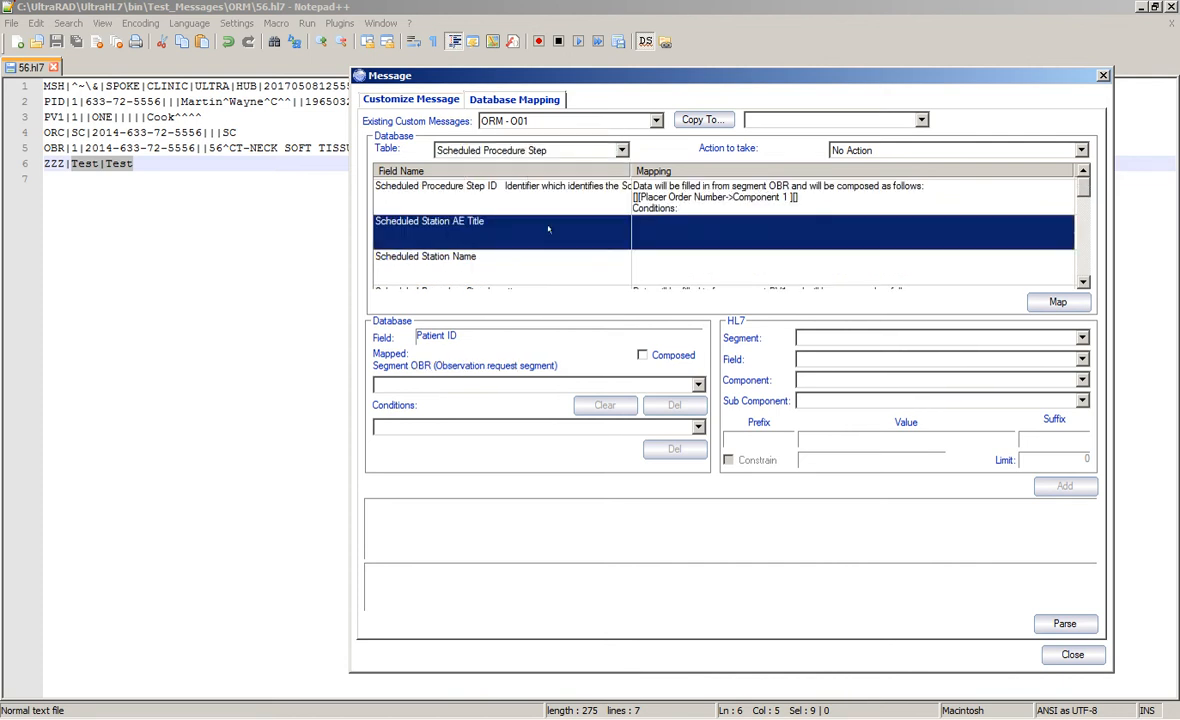
left_click(815, 338)
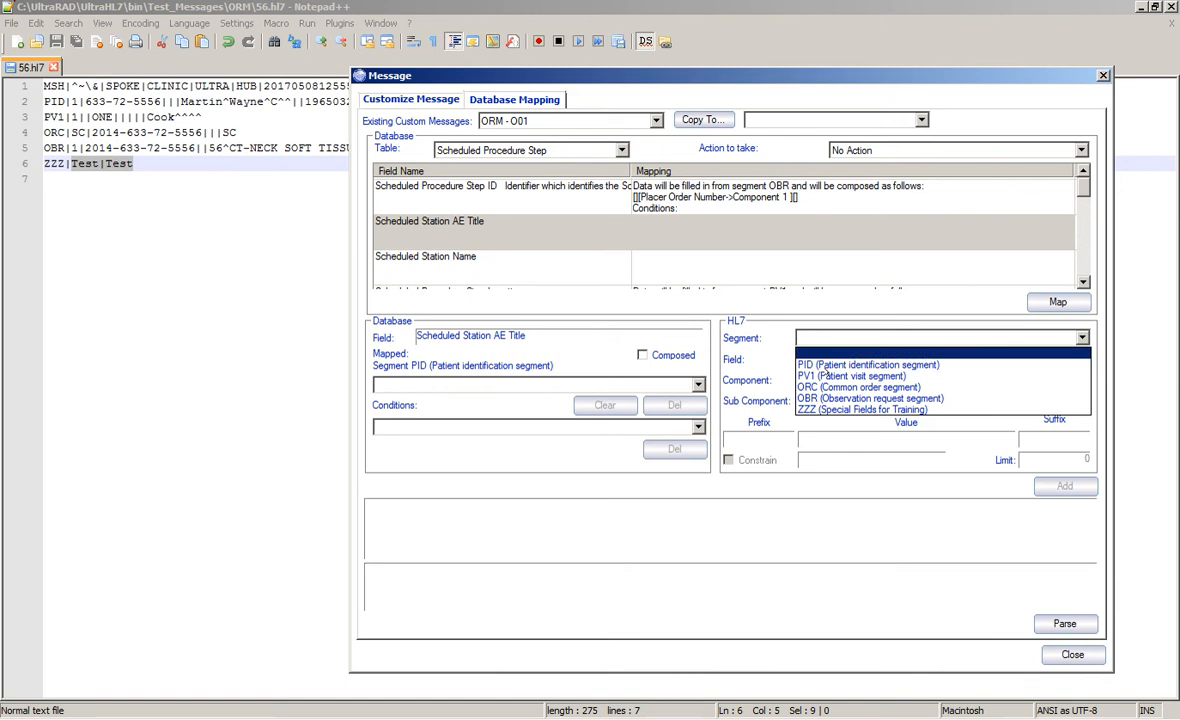
left_click(830, 409)
left_click(838, 359)
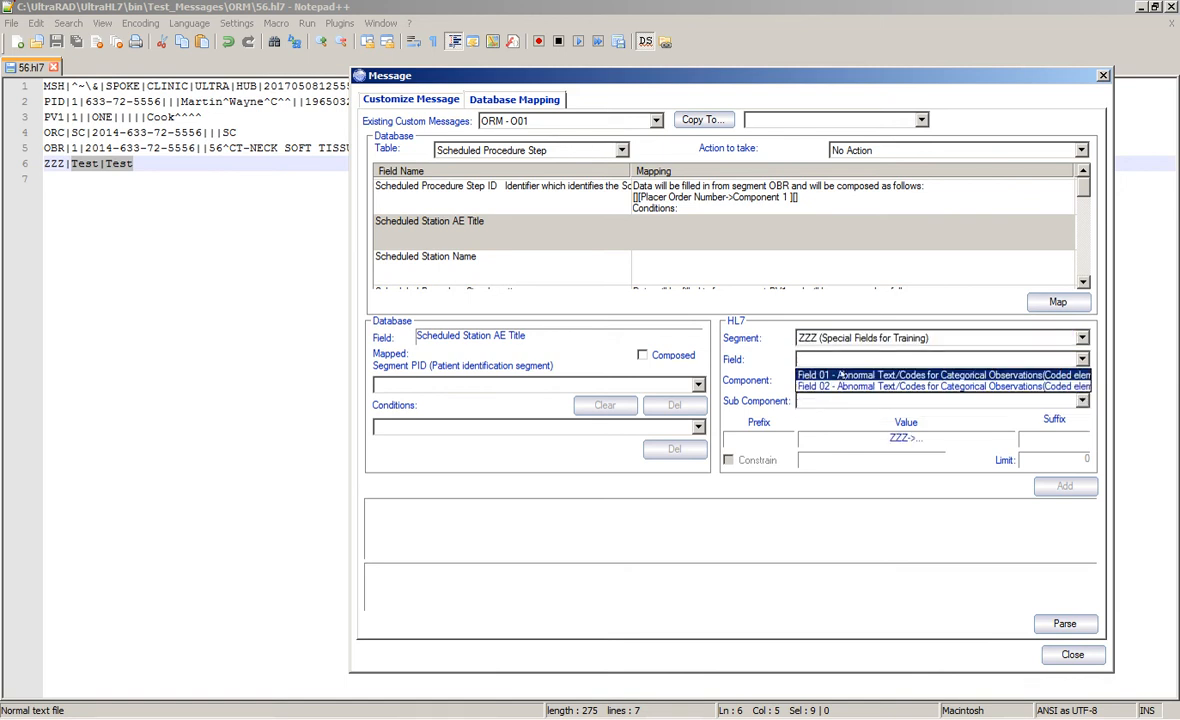
left_click(840, 375)
left_click(900, 380)
left_click(850, 391)
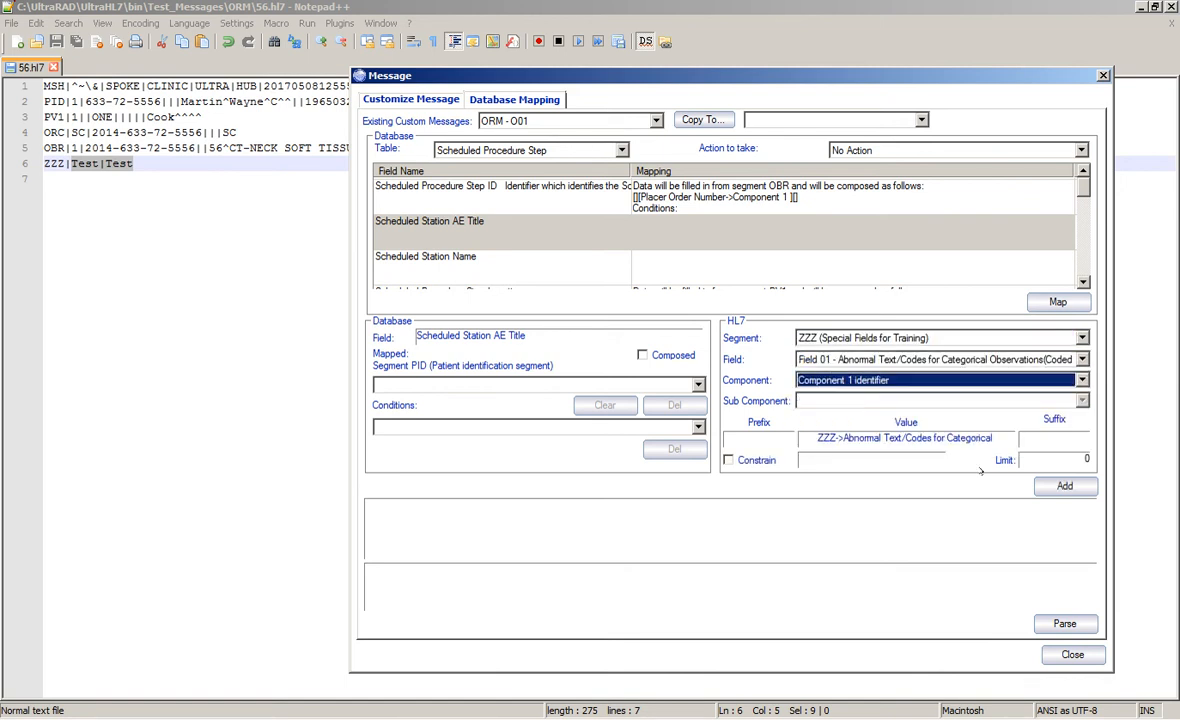
left_click(1062, 486)
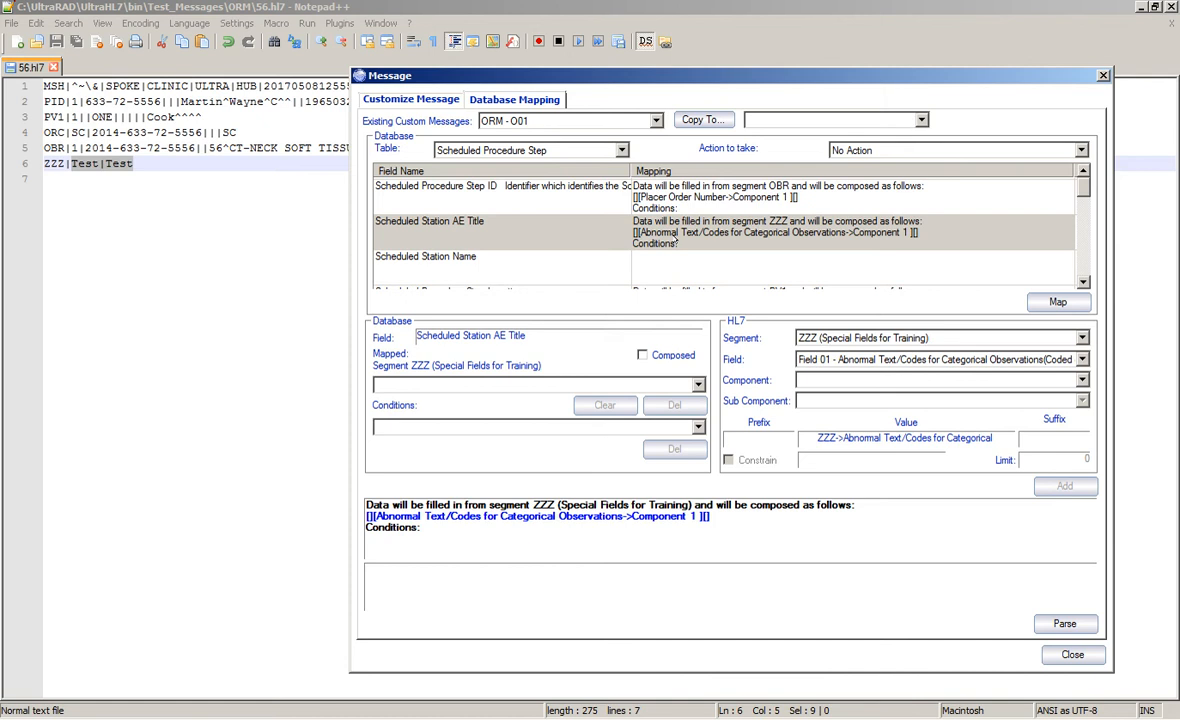
Map Scheduled Station Name to Component 1 identifier of Field 02 in the ZZZ segment
left_click(614, 258)
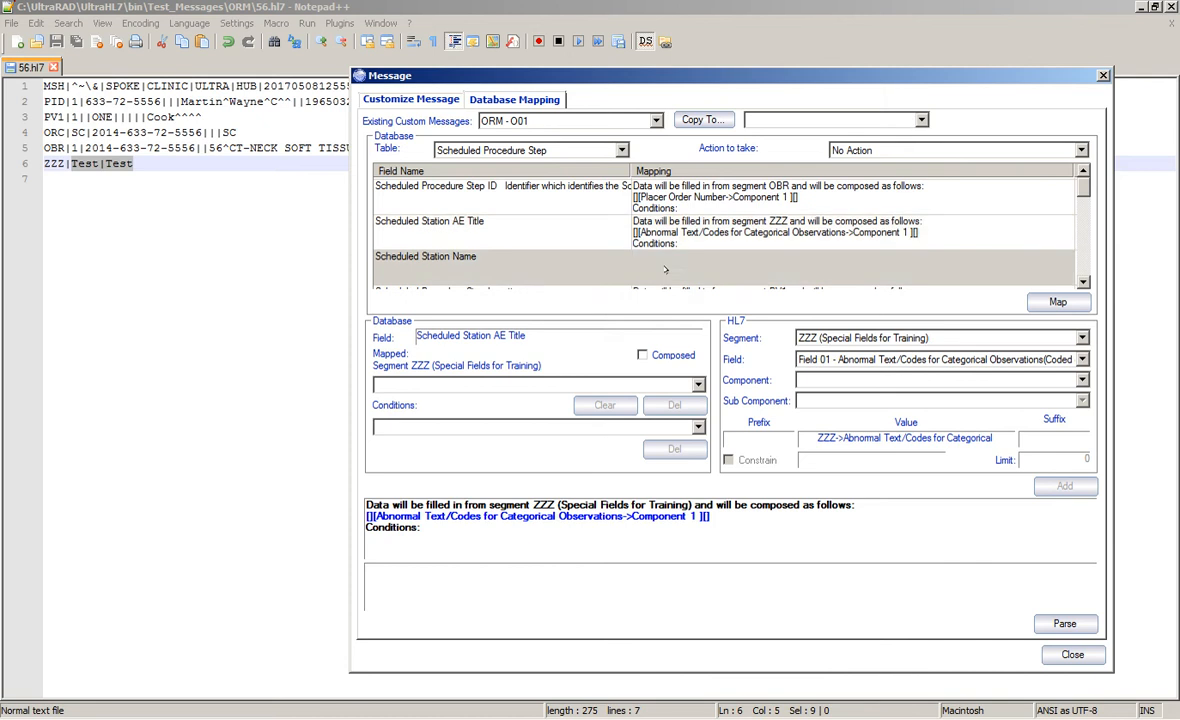
left_click(853, 360)
left_click(850, 381)
left_click(850, 380)
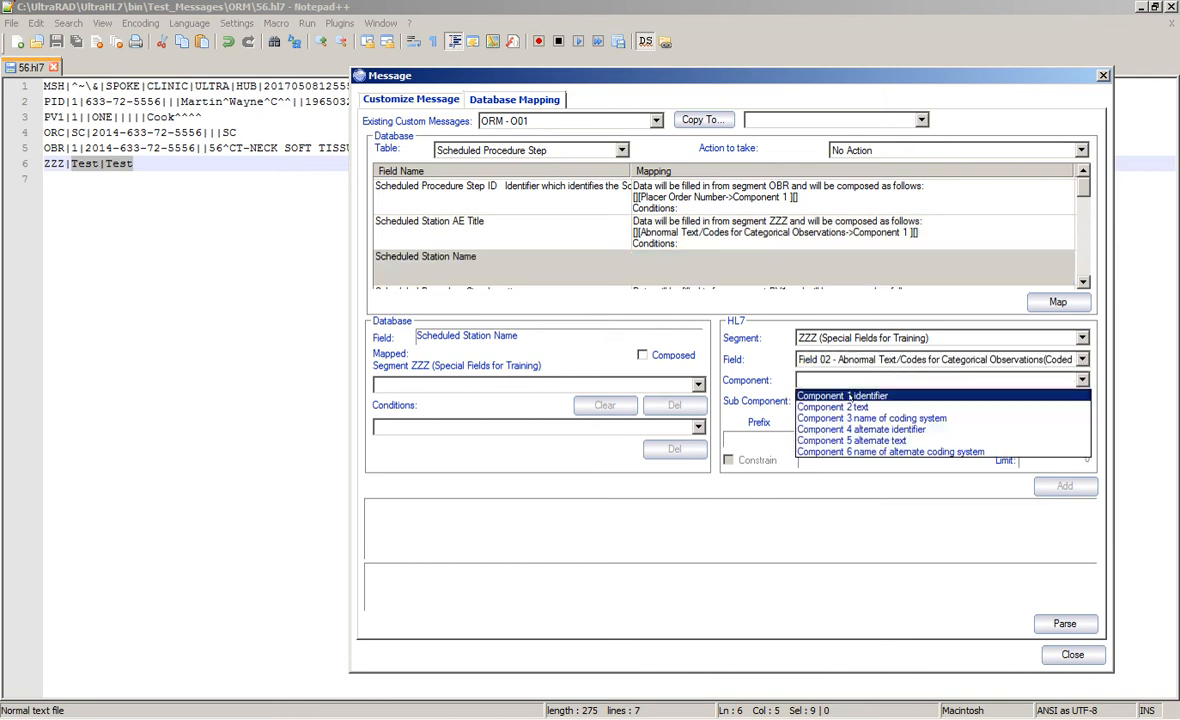
left_click(850, 396)
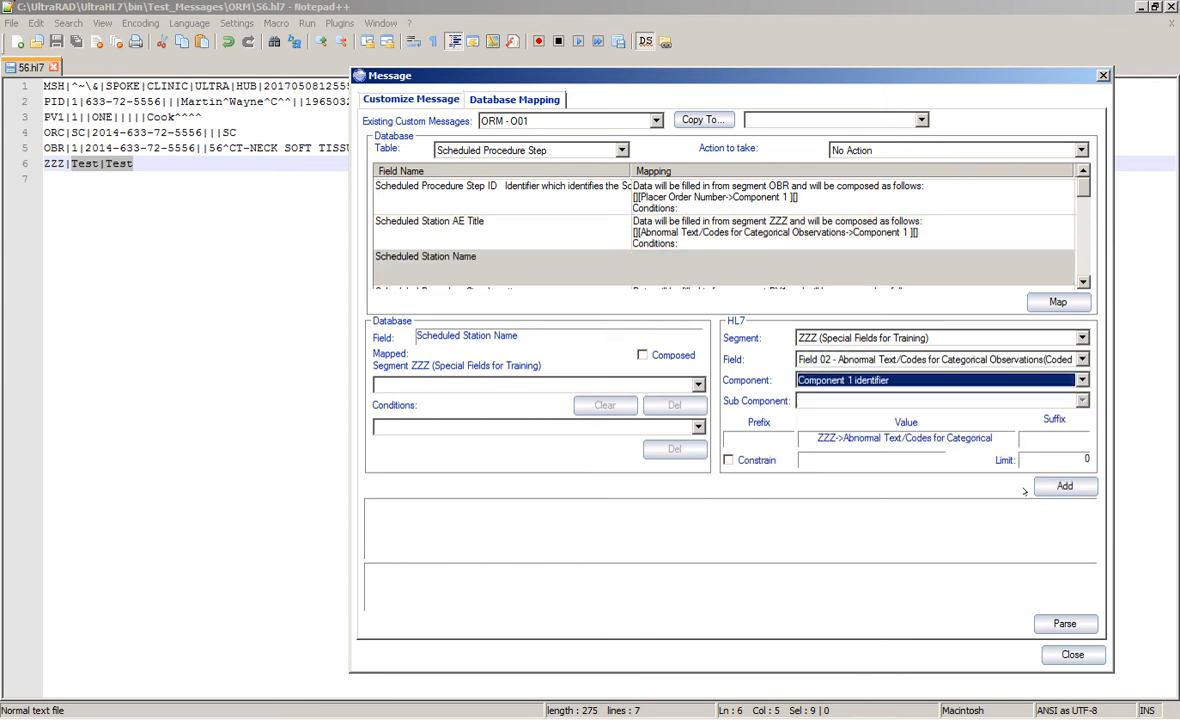
left_click(1058, 487)
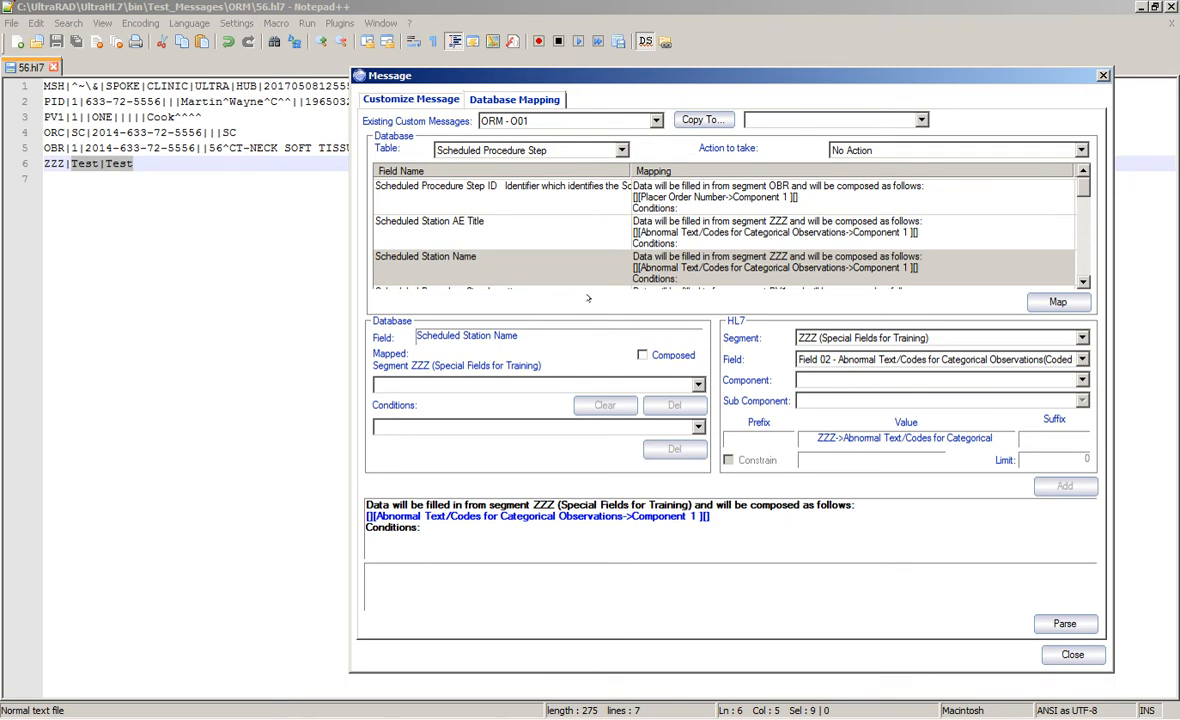
Set the action to take for the Scheduled Procedure Step table to Check / Insert if not found, keeping ORM - O01 loaded
left_click(880, 150)
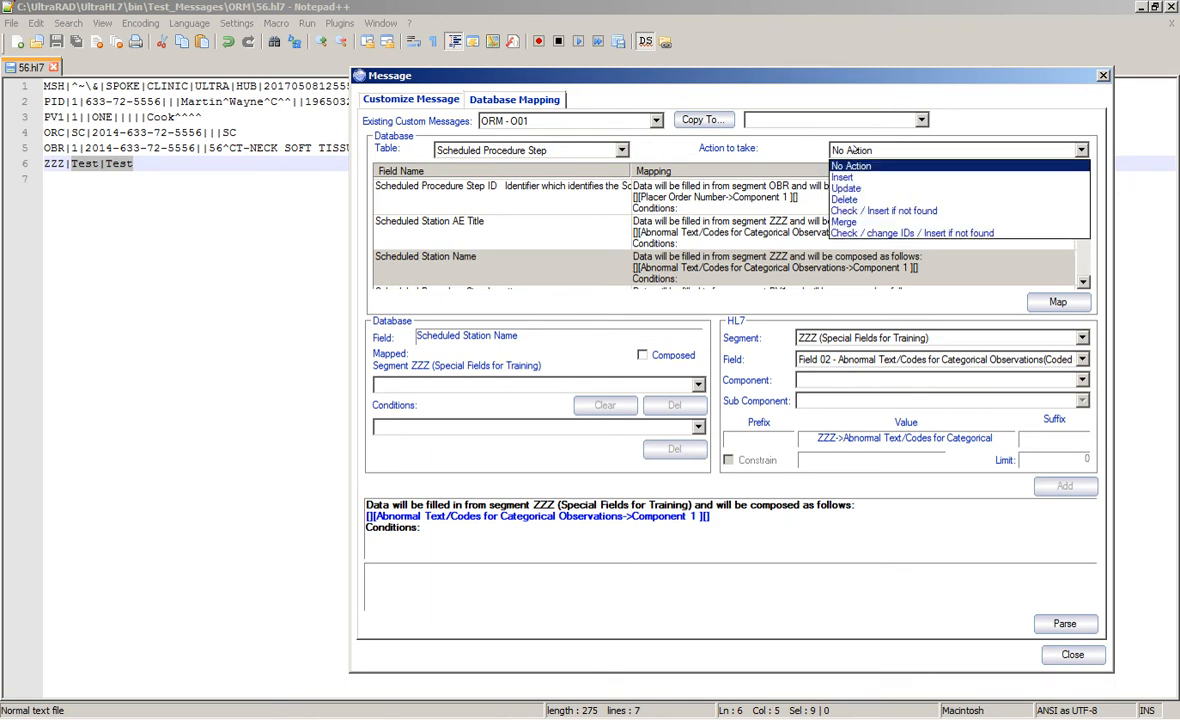
left_click(877, 212)
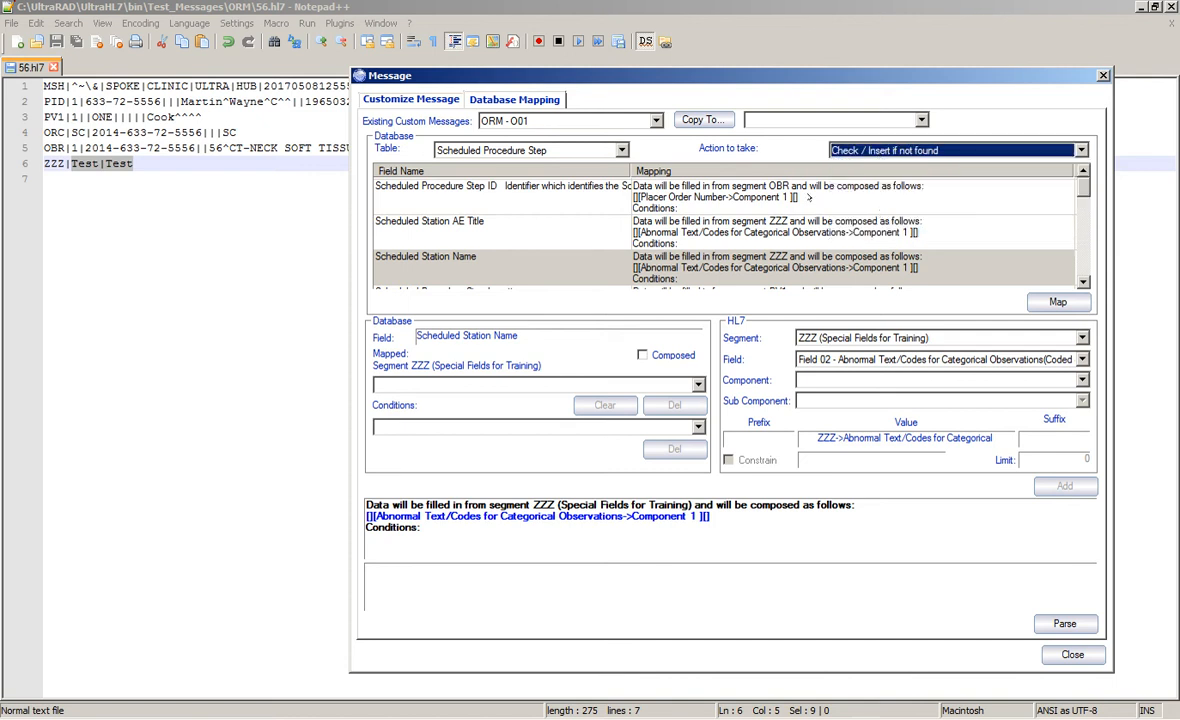
left_click(641, 119)
left_click(641, 119)
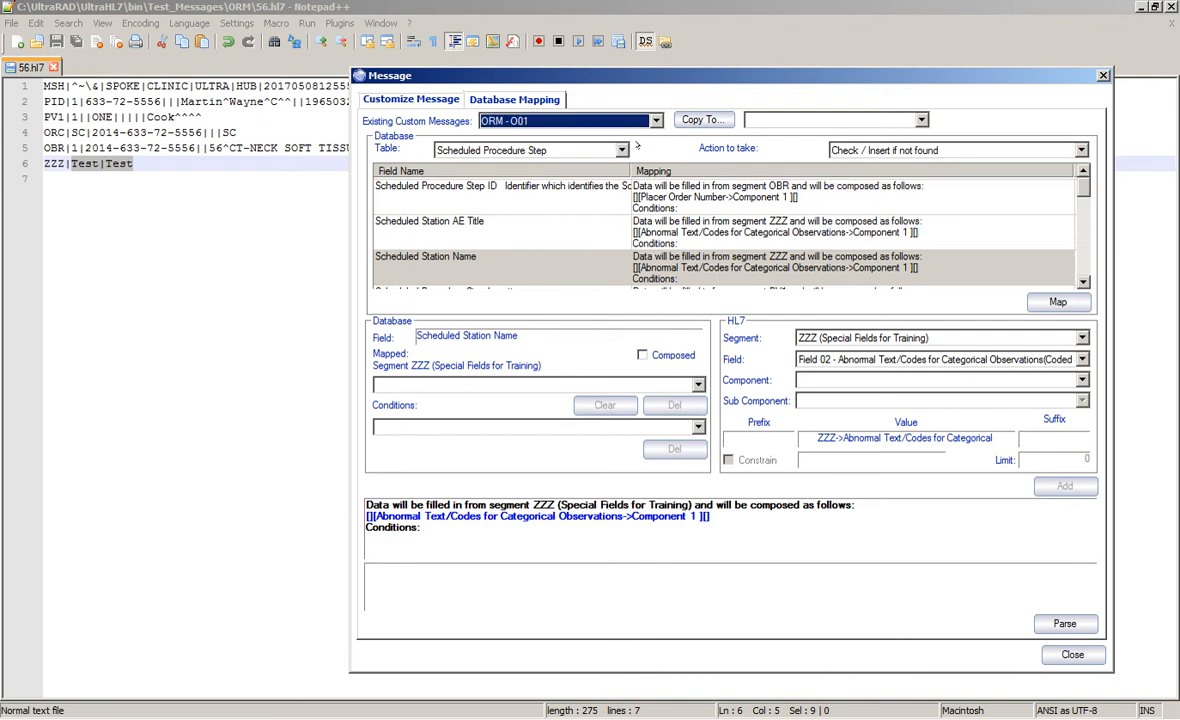
Set the action to take for both the Patient and Visit tables to Check / Insert if not found
left_click(545, 150)
left_click(497, 168)
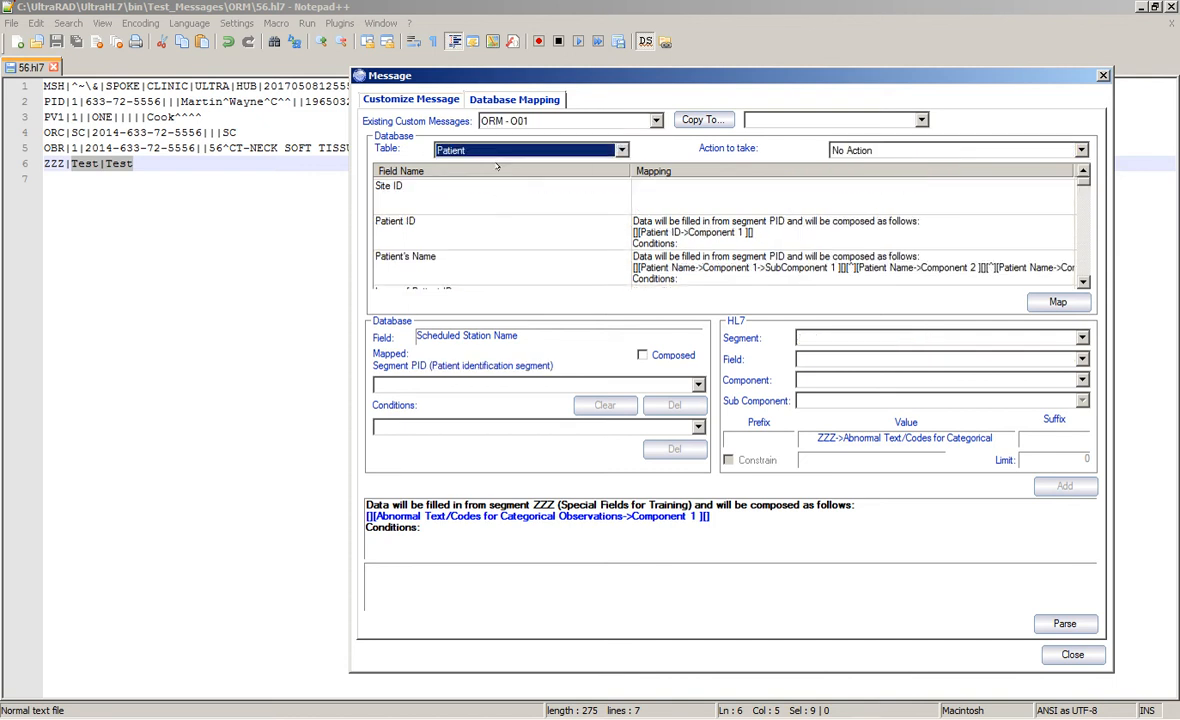
left_click(880, 150)
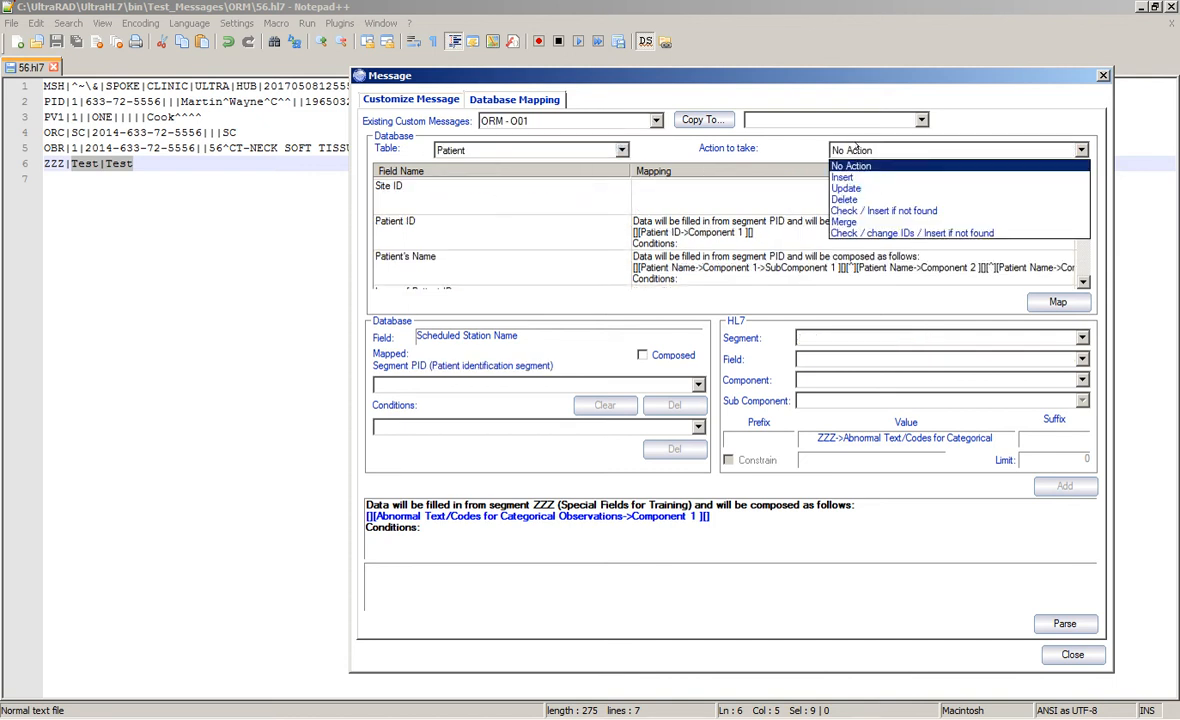
left_click(877, 211)
left_click(555, 150)
left_click(445, 199)
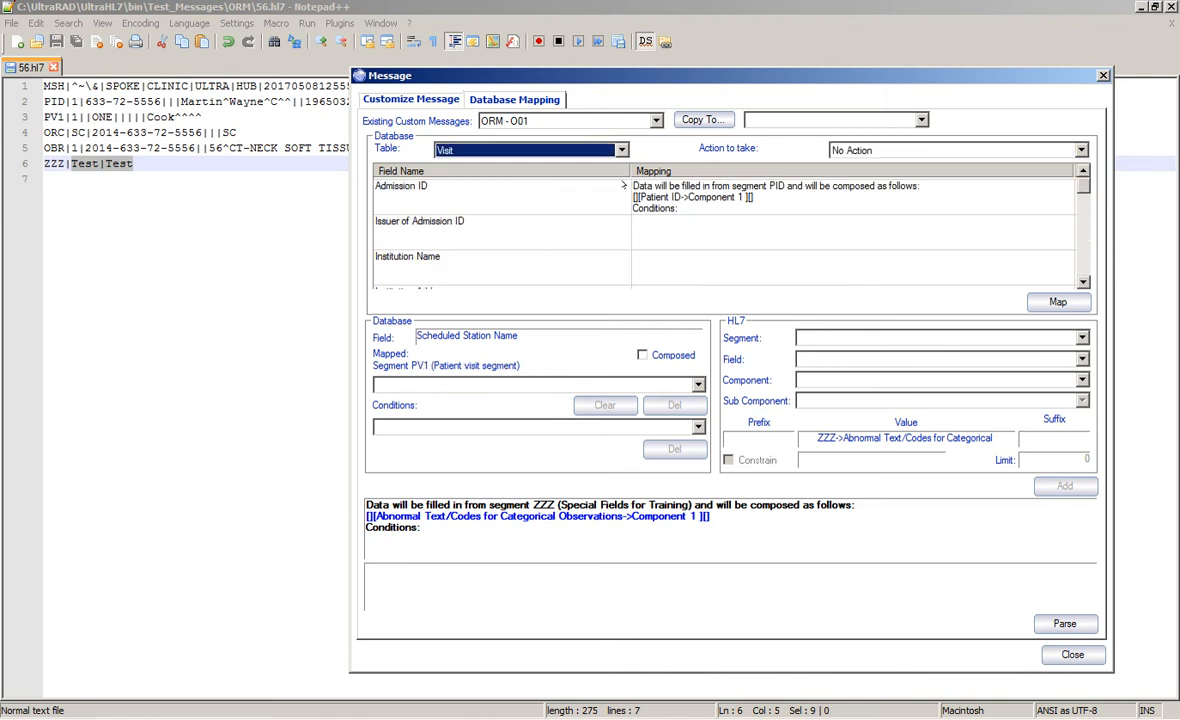
left_click(845, 150)
left_click(870, 211)
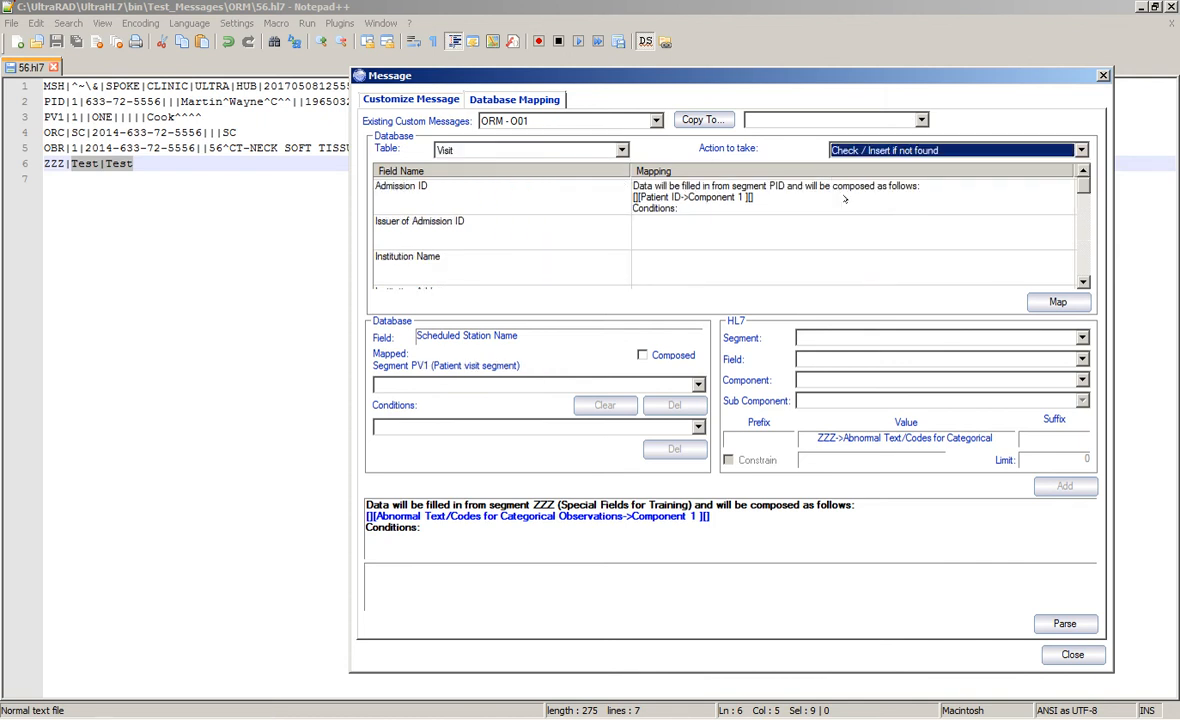
Set the action to take for the Requested Procedure table to Check / Insert if not found
left_click(575, 147)
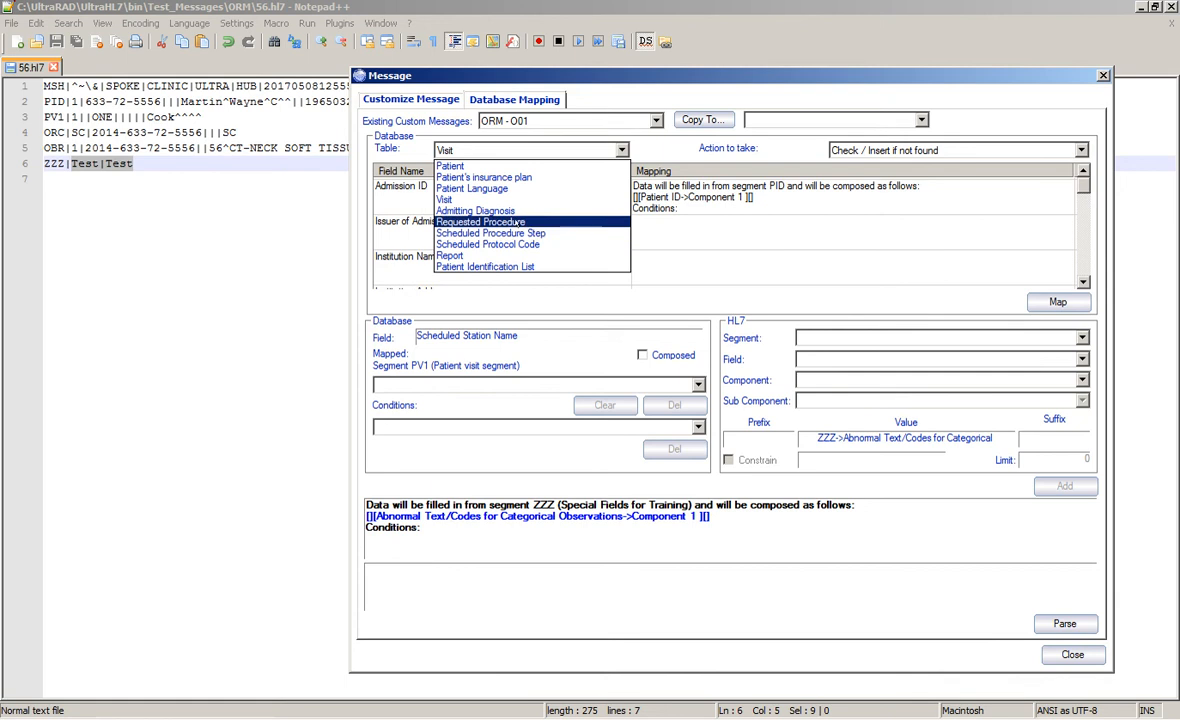
left_click(530, 209)
left_click(840, 151)
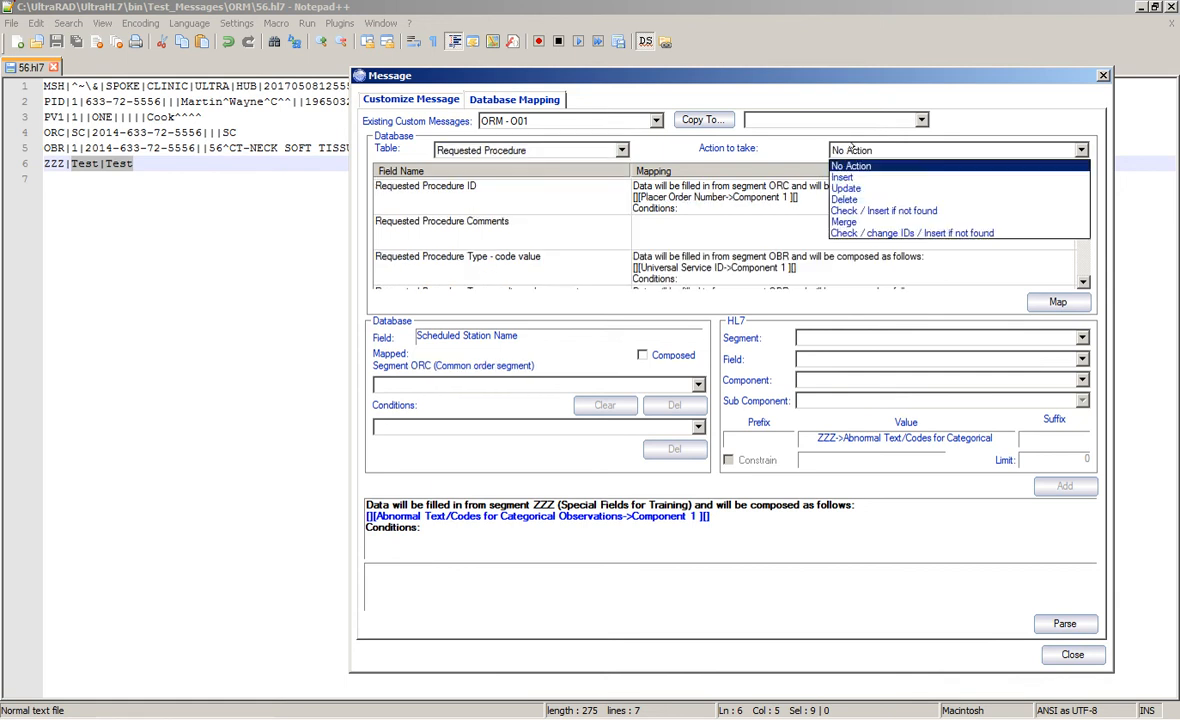
left_click(868, 212)
Recheck the Scheduled Procedure Step table's mapping and action, and close the message mapping window
left_click(621, 150)
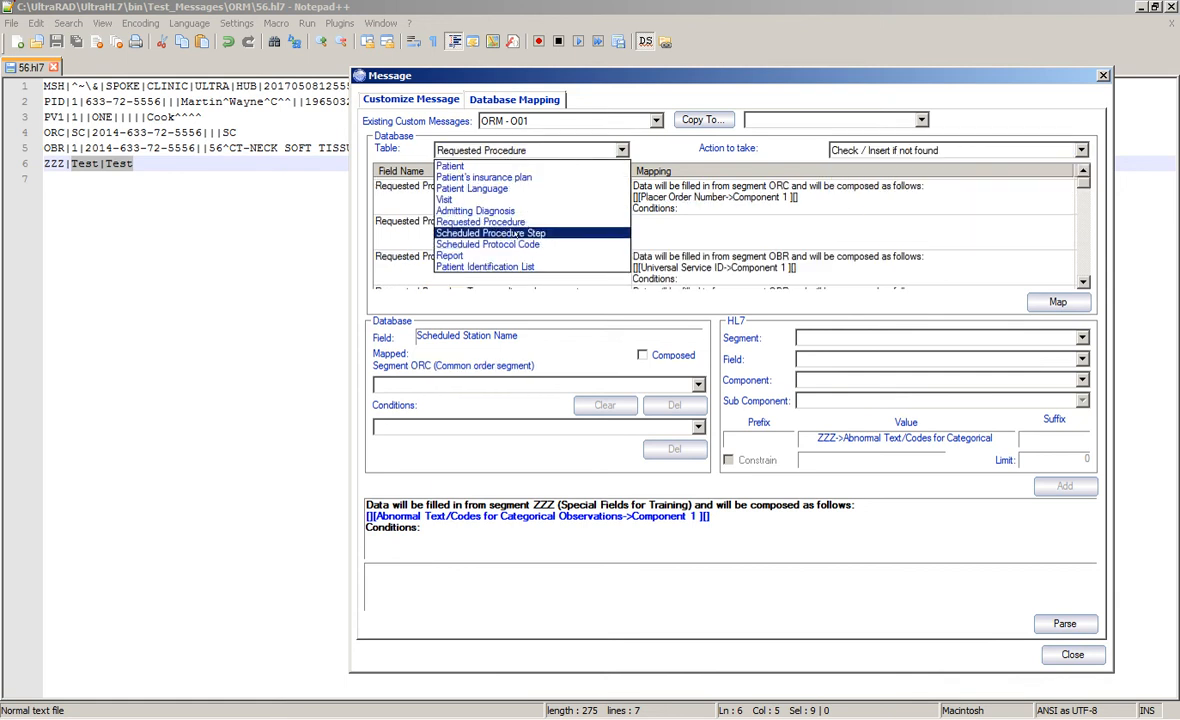
left_click(490, 230)
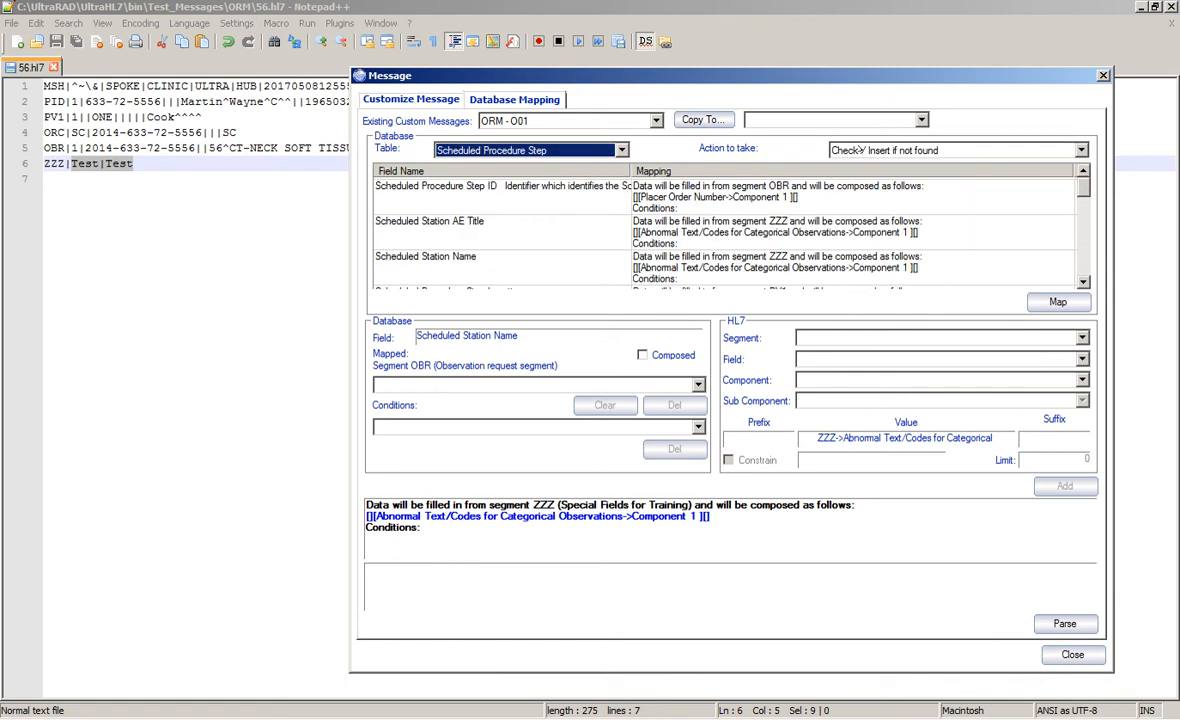
left_click(1073, 655)
Load the ORM test message 56.hl7 into the message viewer and examine its database mapping down to the scheduled procedure step fields
left_click(455, 194)
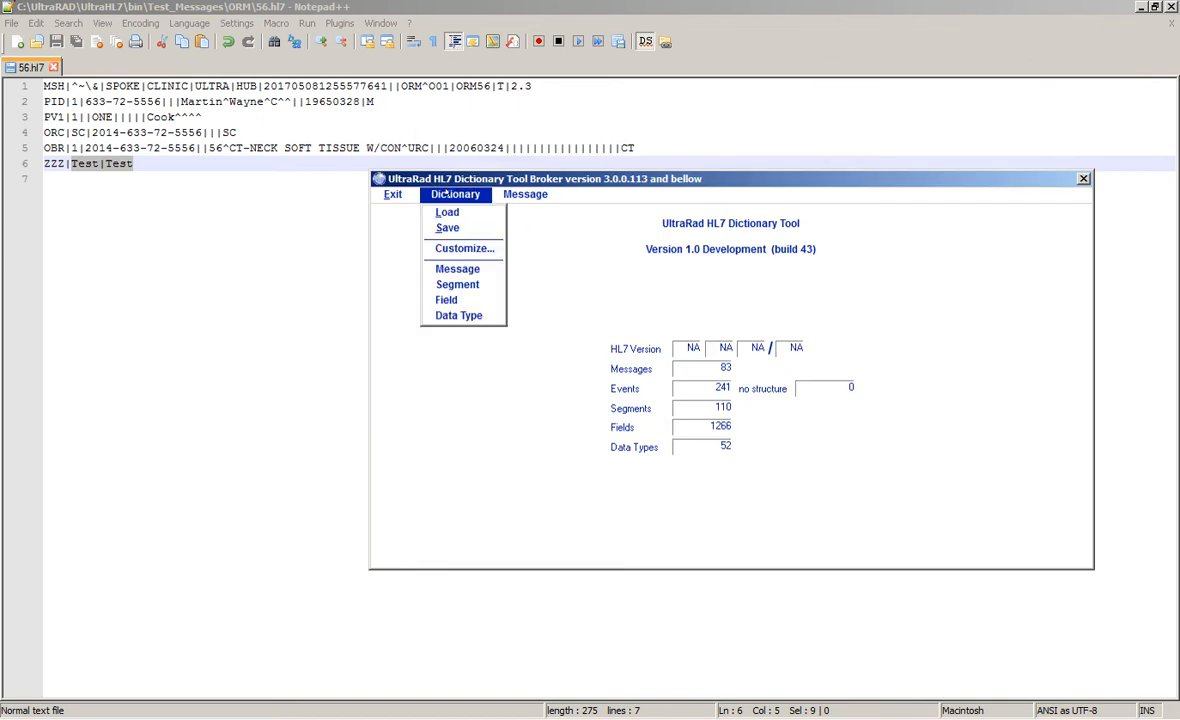
left_click(527, 212)
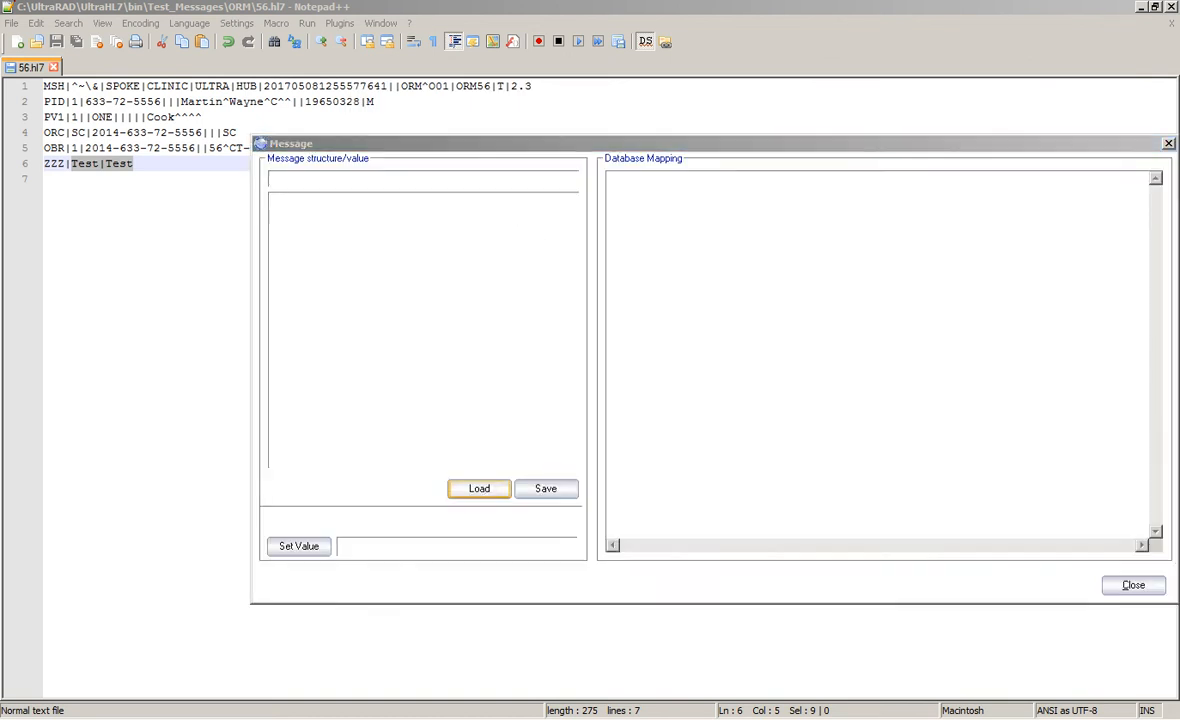
left_click(480, 487)
left_click(593, 266)
key("Return")
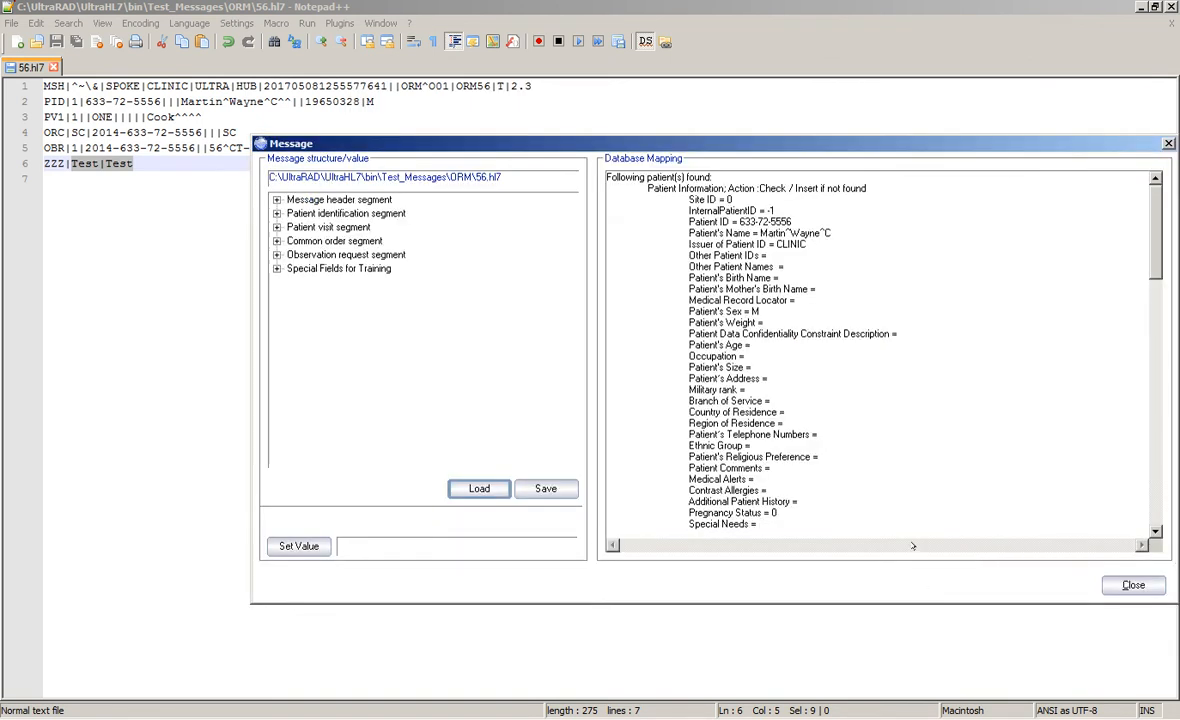
scroll(1069, 206, "down", 20)
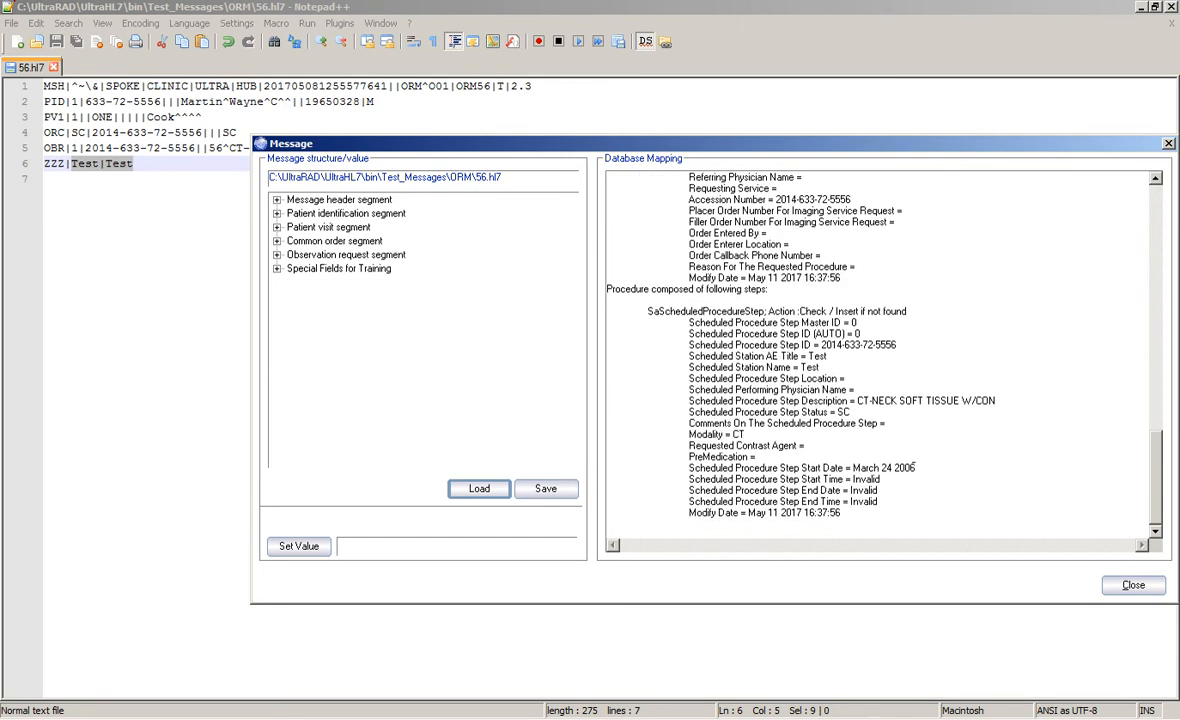
Compare the mapped Scheduled Station AE Title and Name with the Special Fields for Training components, and close the message viewer
double_click(830, 356)
left_click_drag(691, 357, 832, 367)
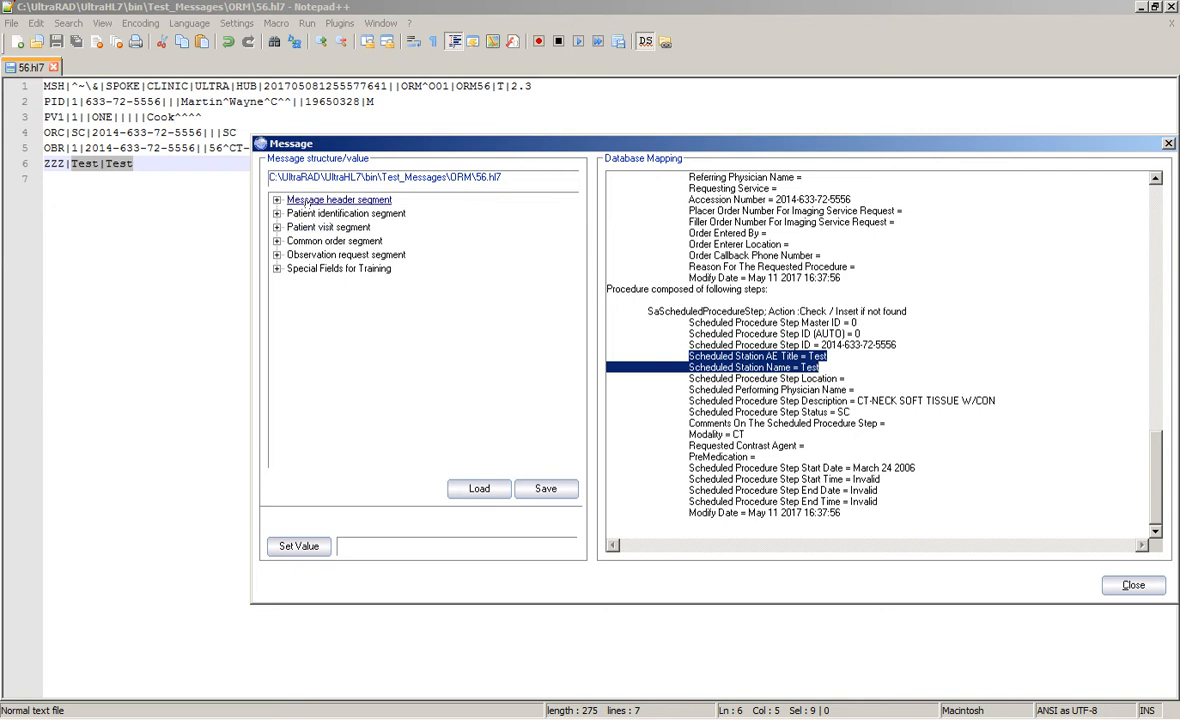
double_click(338, 268)
left_click(358, 296)
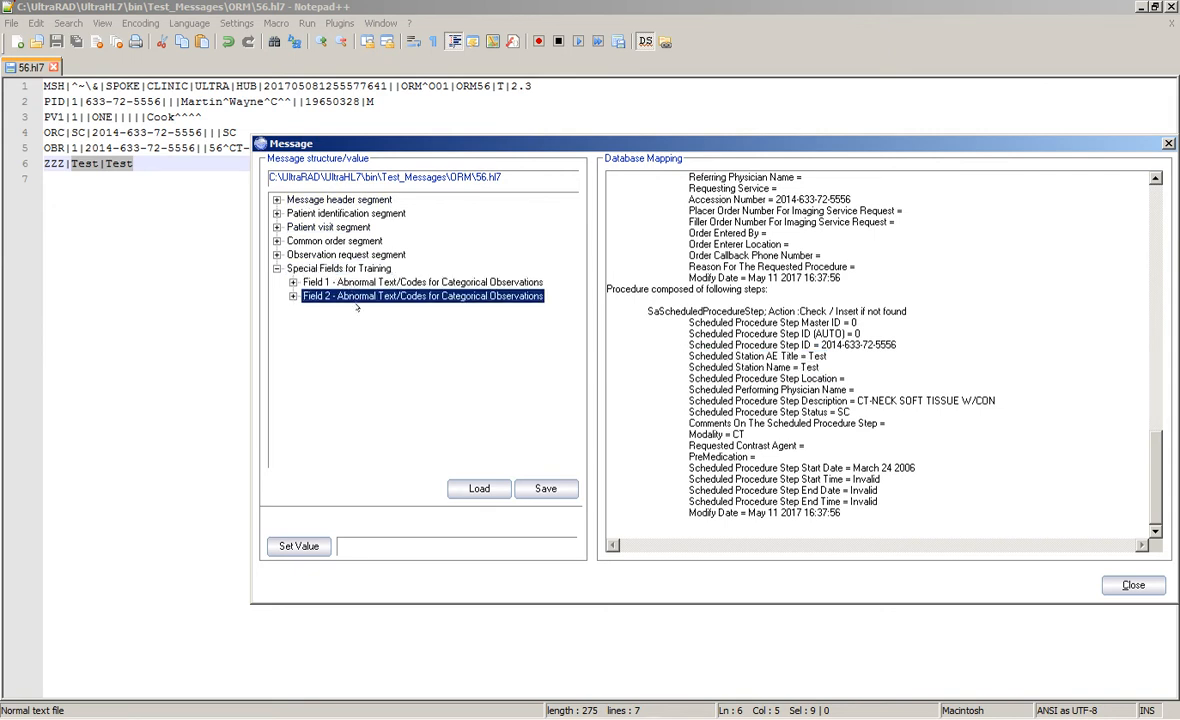
double_click(350, 297)
double_click(340, 310)
left_click(404, 336)
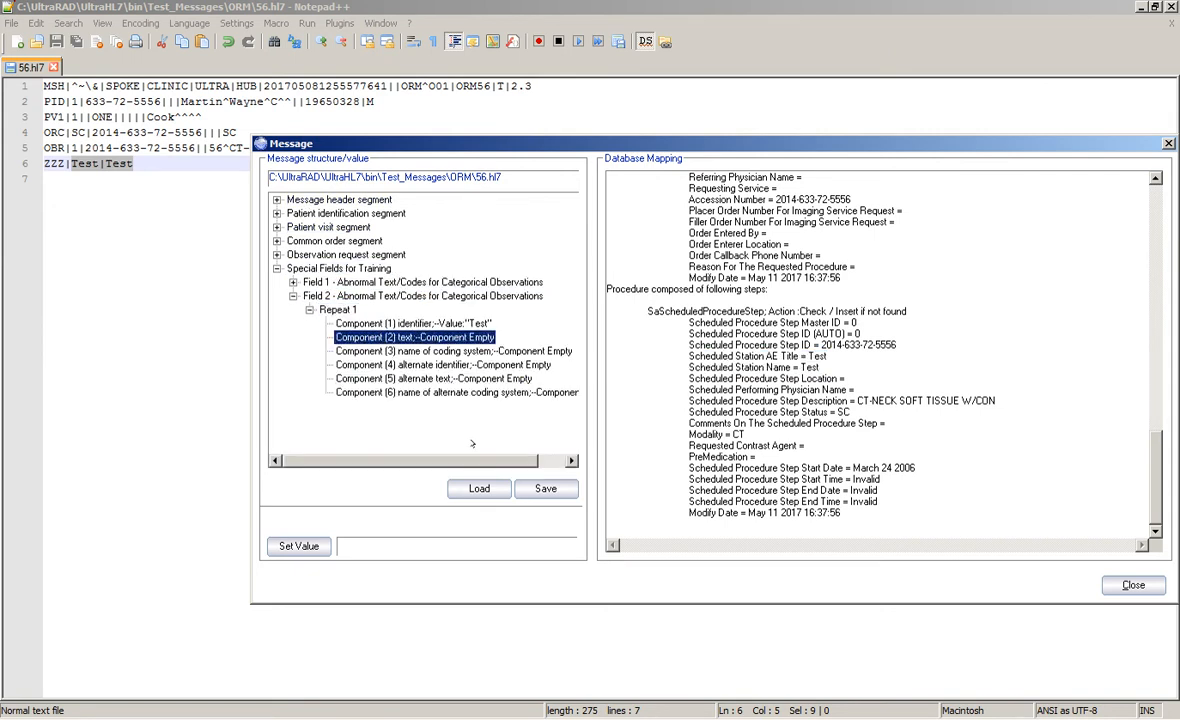
left_click(1133, 585)
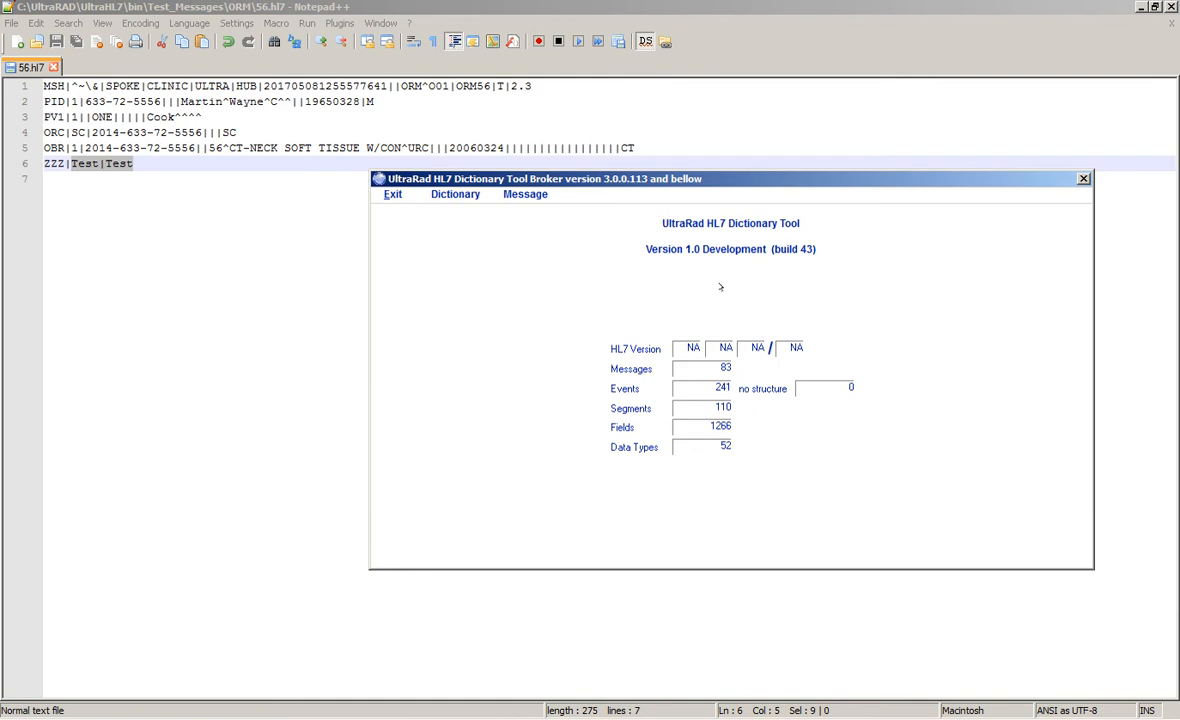
Switch from the dictionary tool to UltraBROKER and restart its service
left_click(433, 195)
left_click(448, 226)
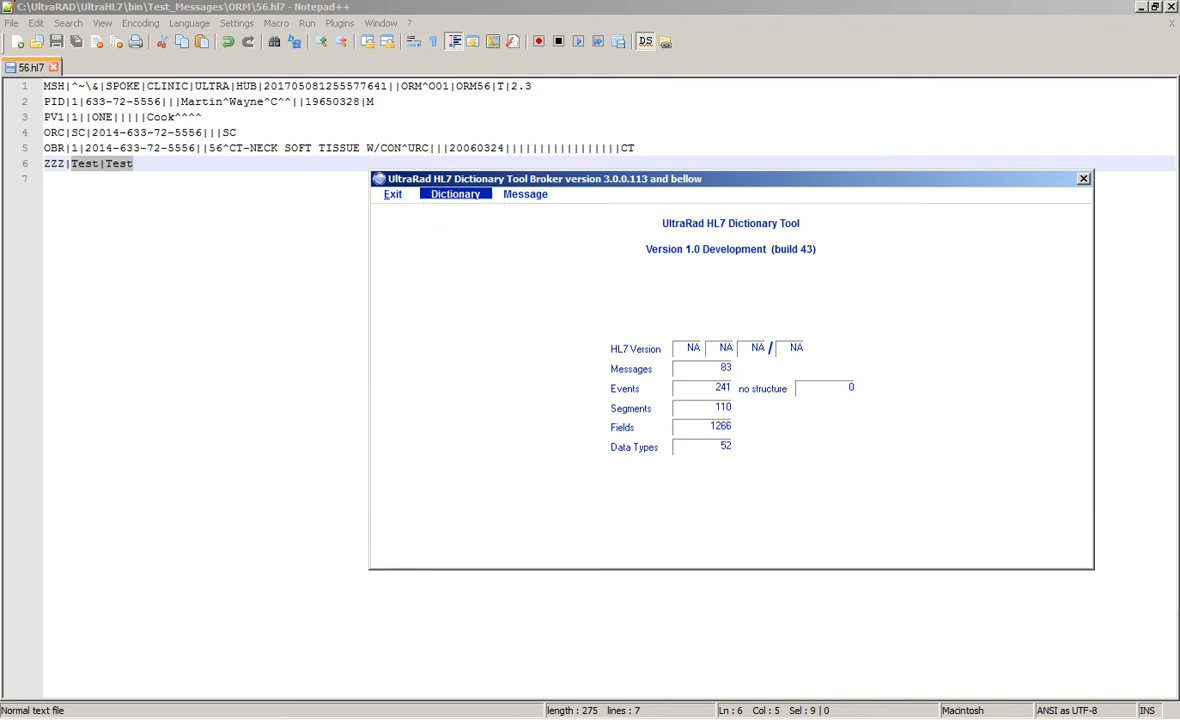
left_click(800, 580)
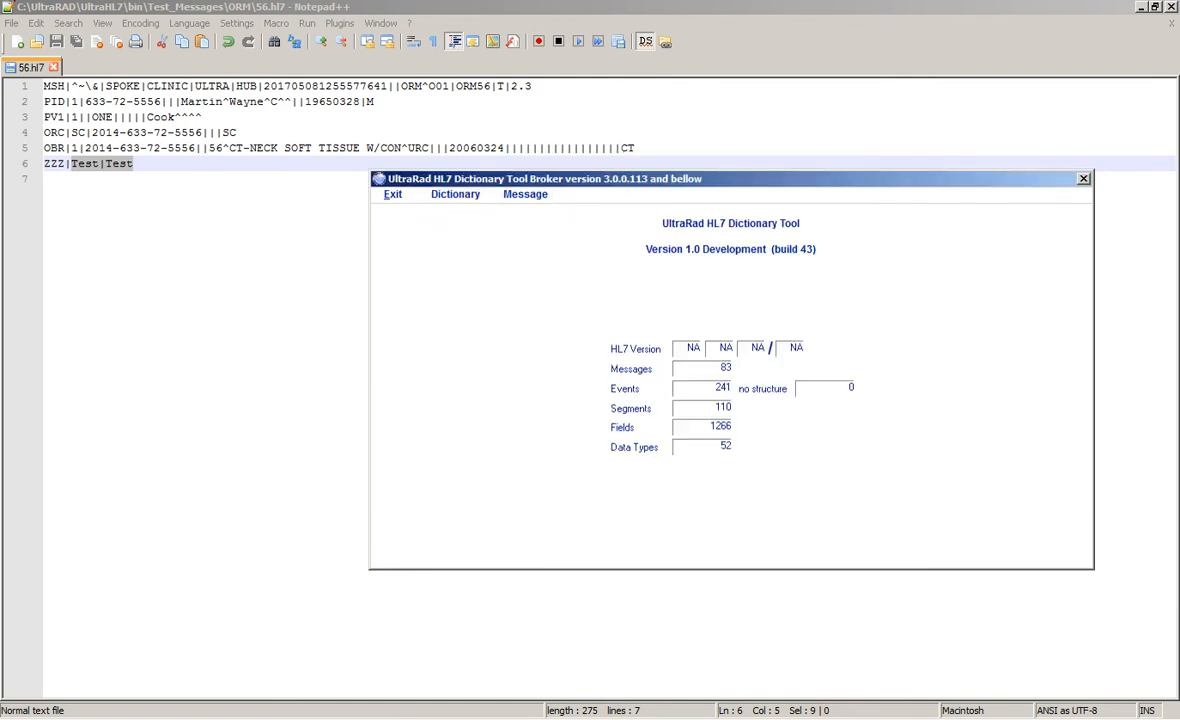
key("alt+Tab")
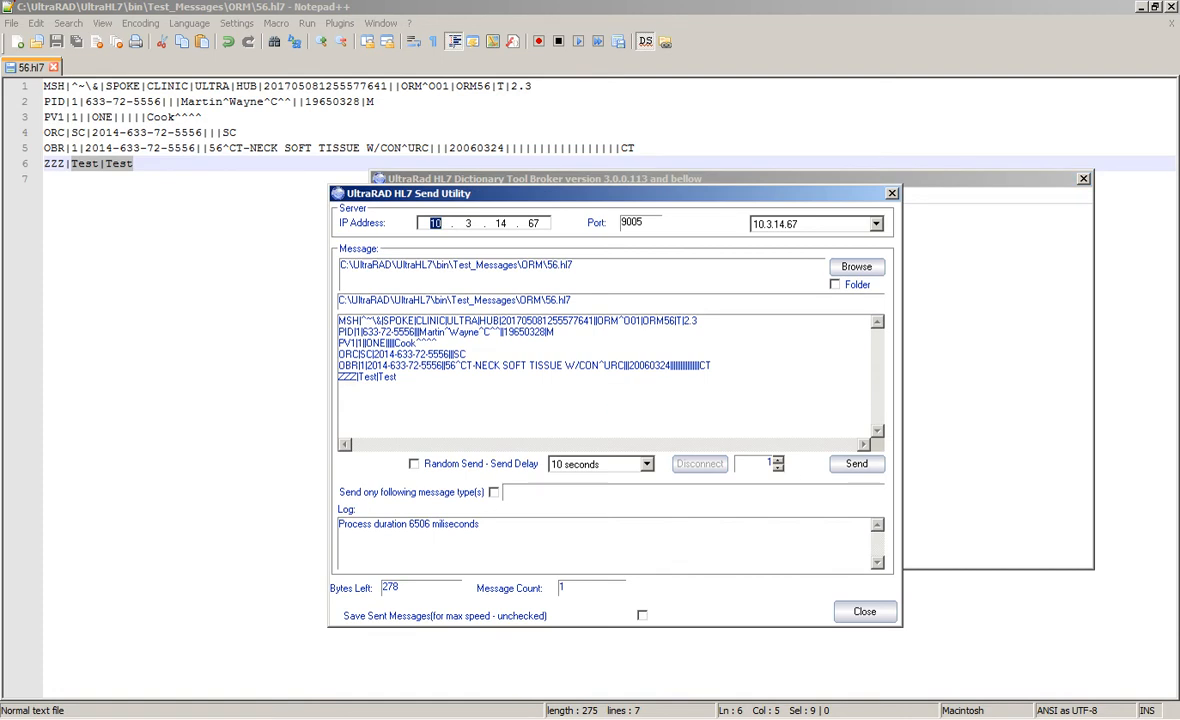
left_click(1037, 719)
double_click(1004, 658)
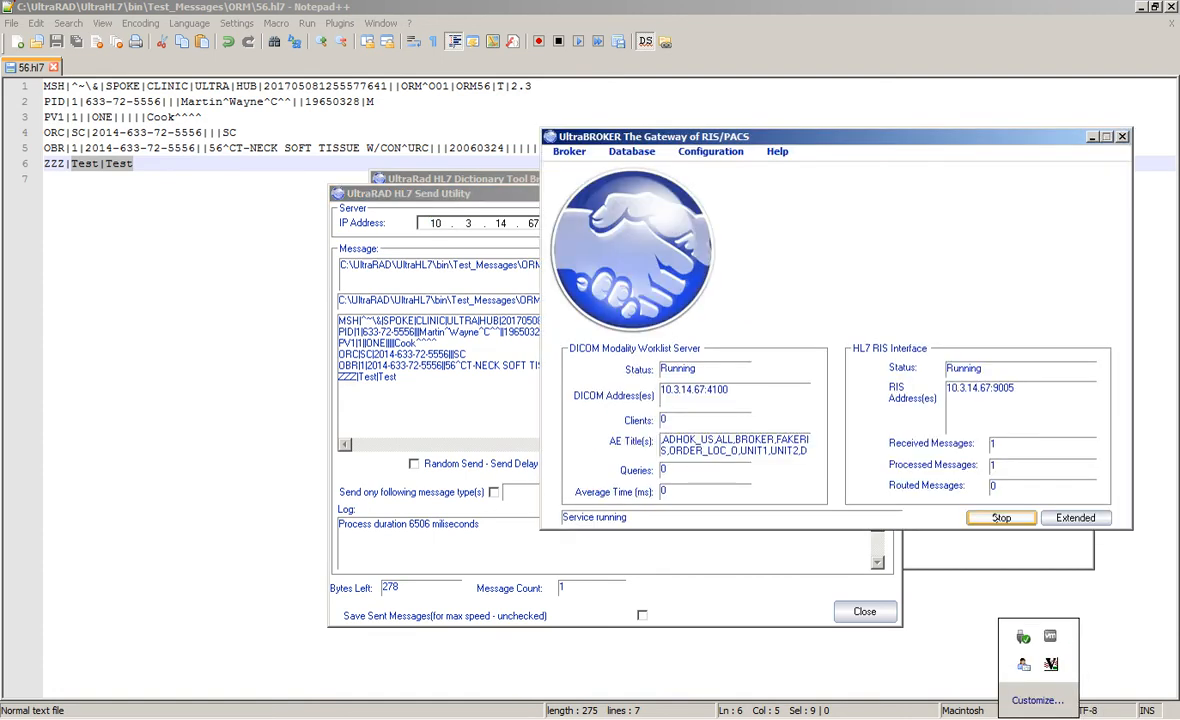
left_click(1001, 517)
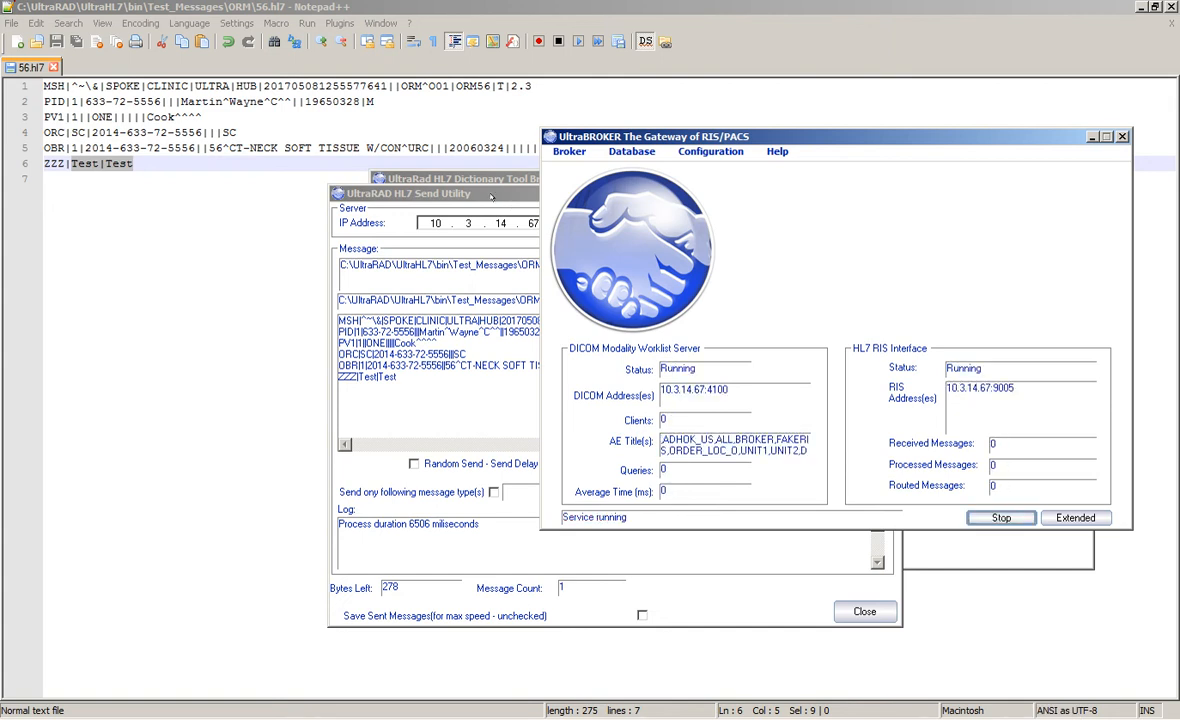
Switch to the HL7 Send Utility and send the ORM message 56.hl7 to 10.3.14.67 on port 9005
left_click(491, 197)
left_click_drag(491, 197, 363, 128)
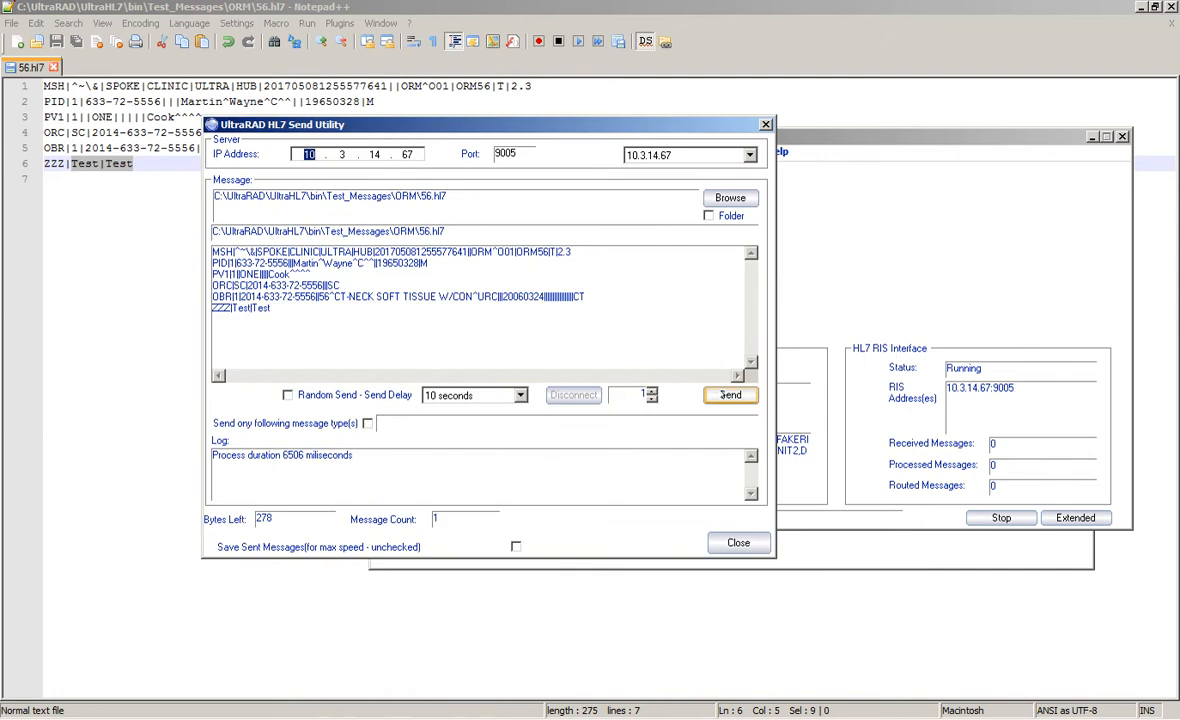
left_click(730, 395)
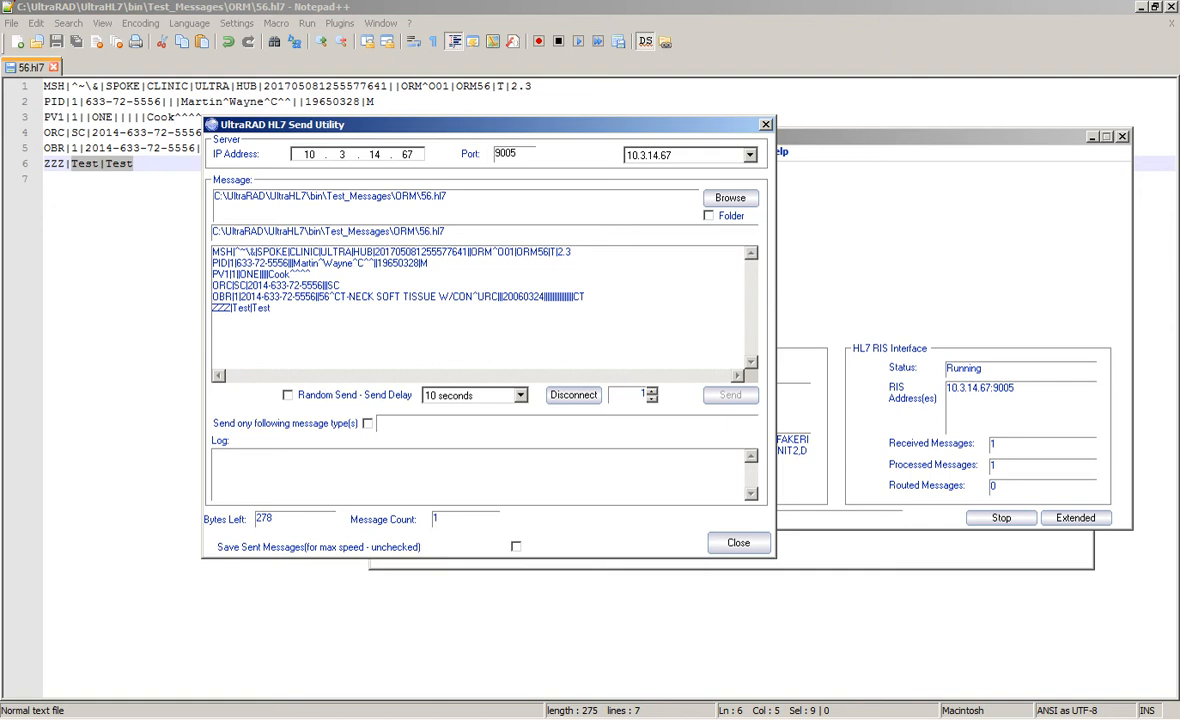
left_click_drag(645, 122, 618, 182)
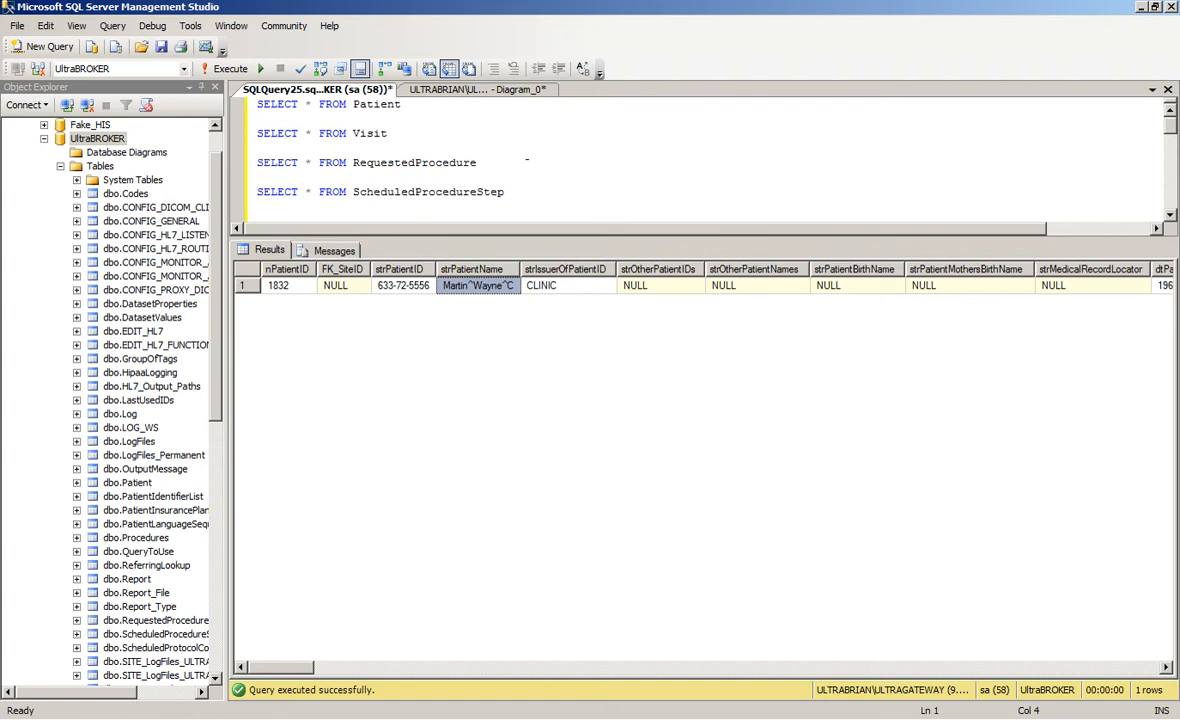
In SQL Server Management Studio, query the ScheduledProcedureStep table and check its step ID, station AE title and station name values
scroll(521, 169, "down", 1)
left_click_drag(512, 148, 257, 148)
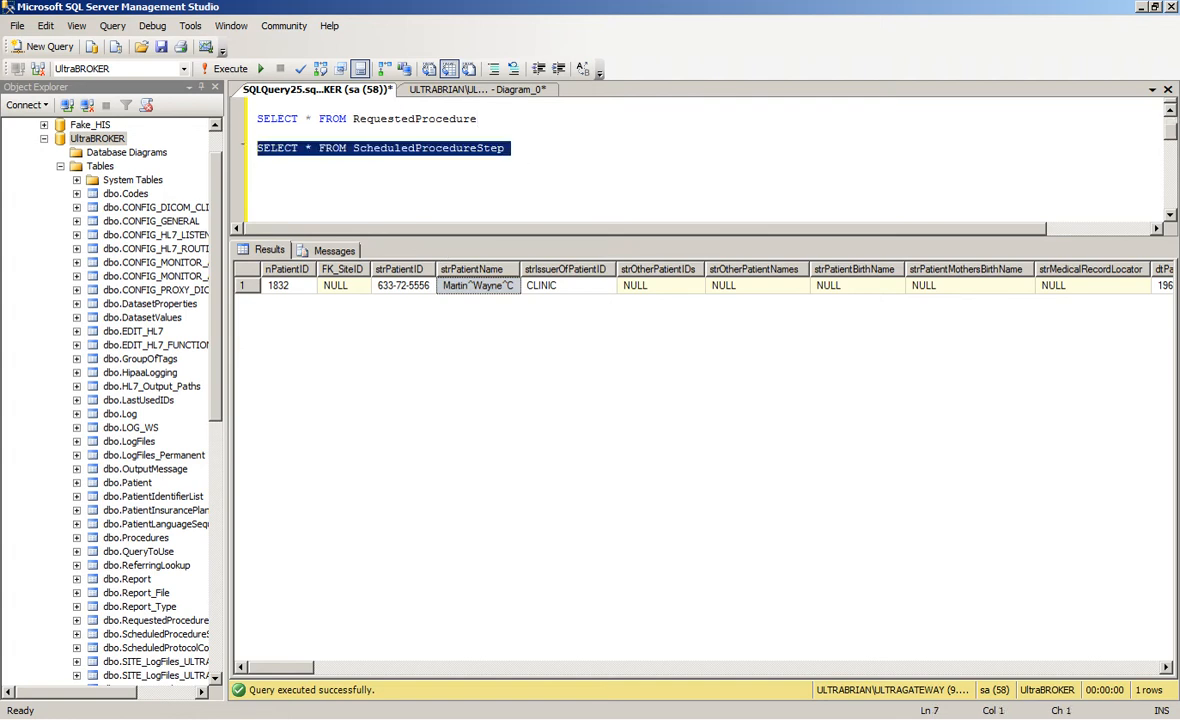
left_click(222, 68)
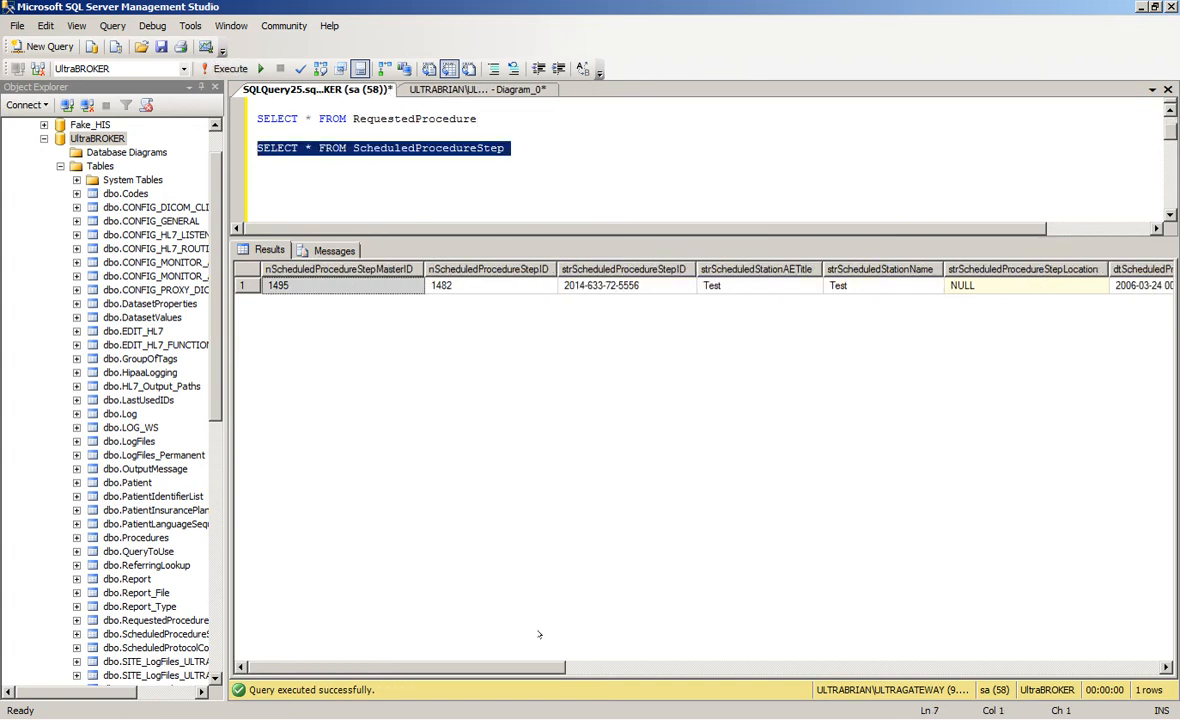
mouse_move(515, 668)
left_mouse_down()
mouse_move(775, 672)
mouse_move(512, 672)
left_mouse_up()
left_click(738, 286)
left_click(863, 287)
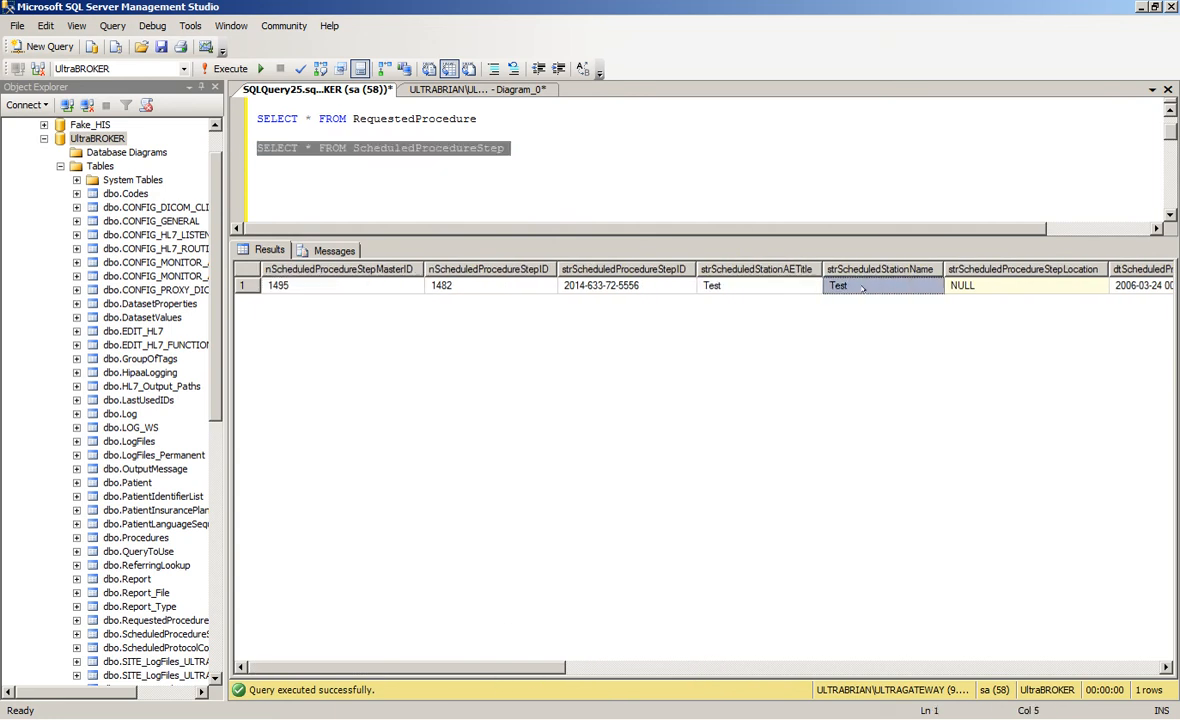
left_click(794, 285)
left_click(851, 286)
left_click(710, 281)
left_click(595, 281)
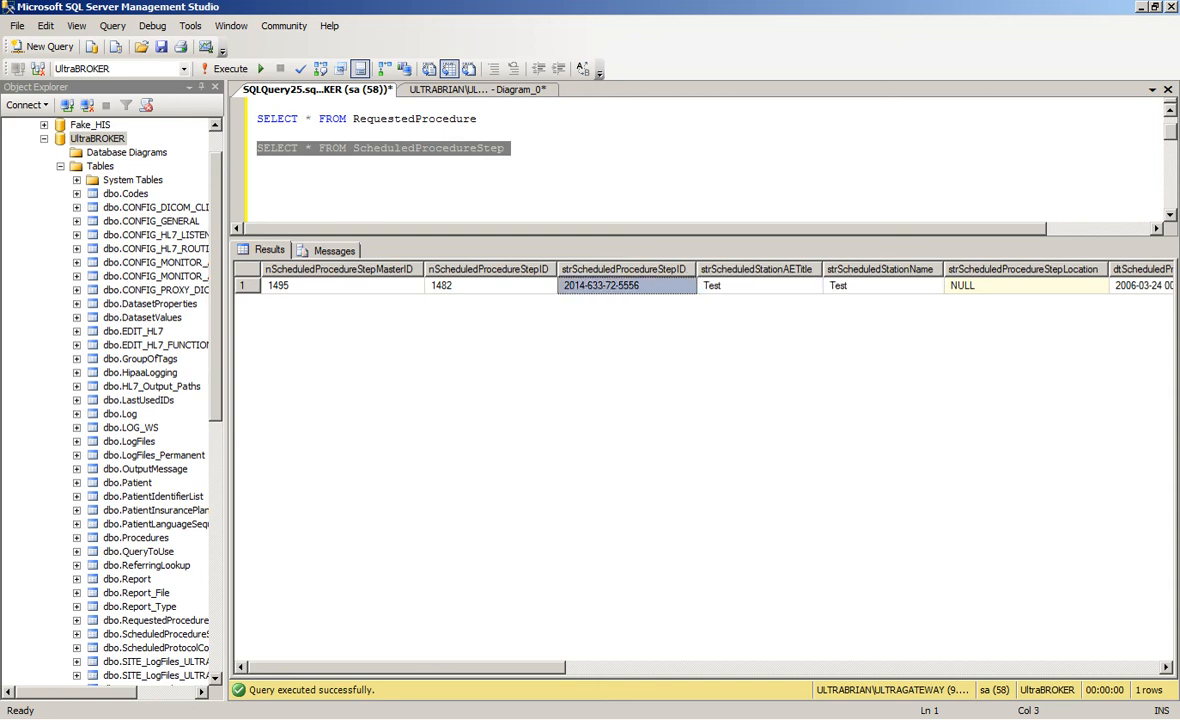
In Notepad++, fill the third PID field of 56.hl7 with three ~-separated patient identifiers whose fifth components are HOSP-A, HOSP-B and HOSP-C
left_click(307, 712)
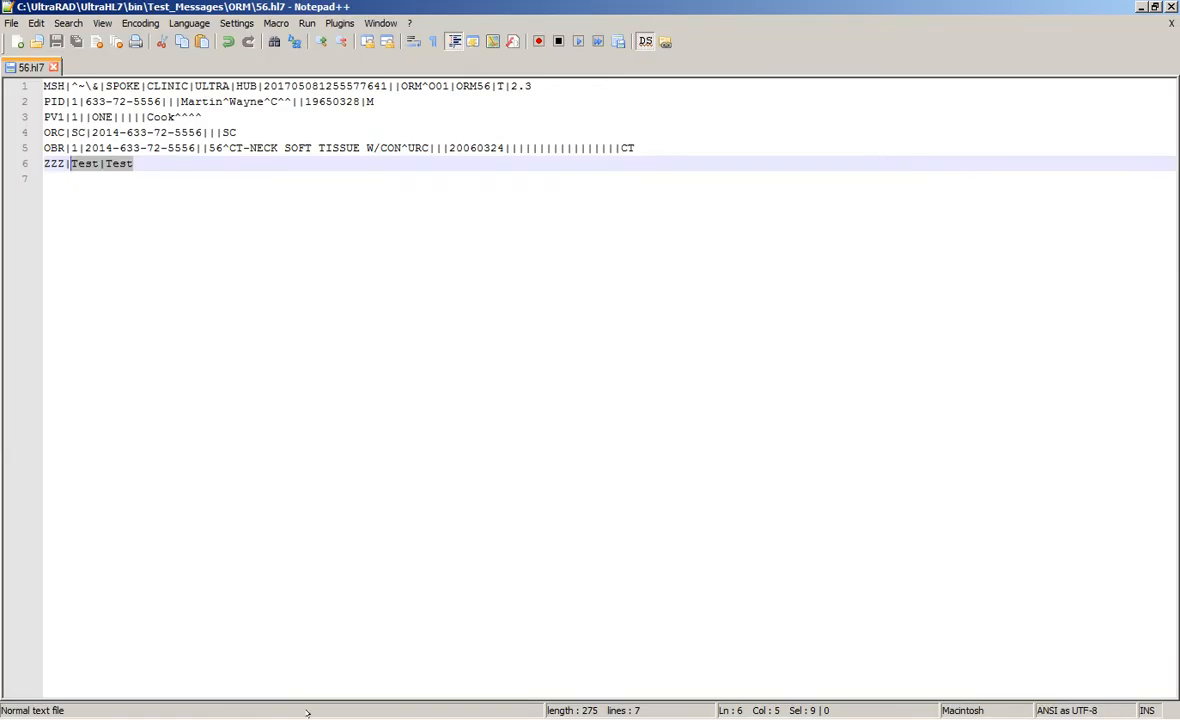
key("End")
left_click(167, 102)
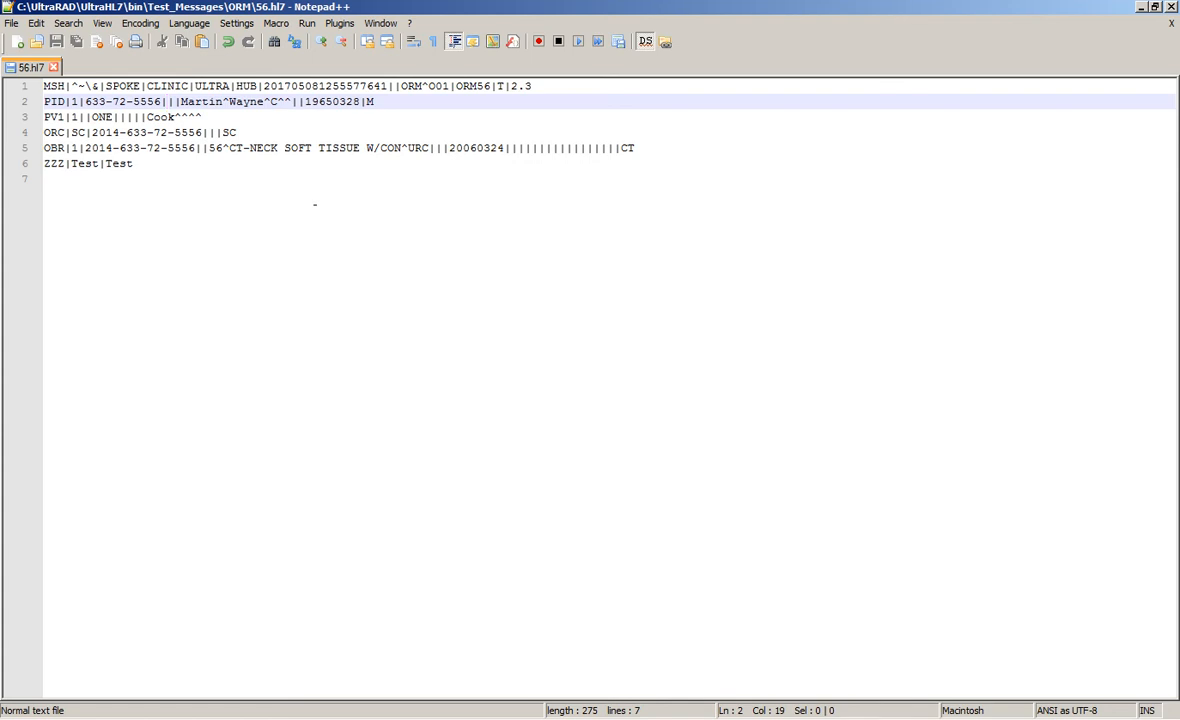
left_click_drag(85, 101, 161, 101)
type("633^^^^HOSP-A~72^^^^HOSP-B~5556^^^^HOSP-C")
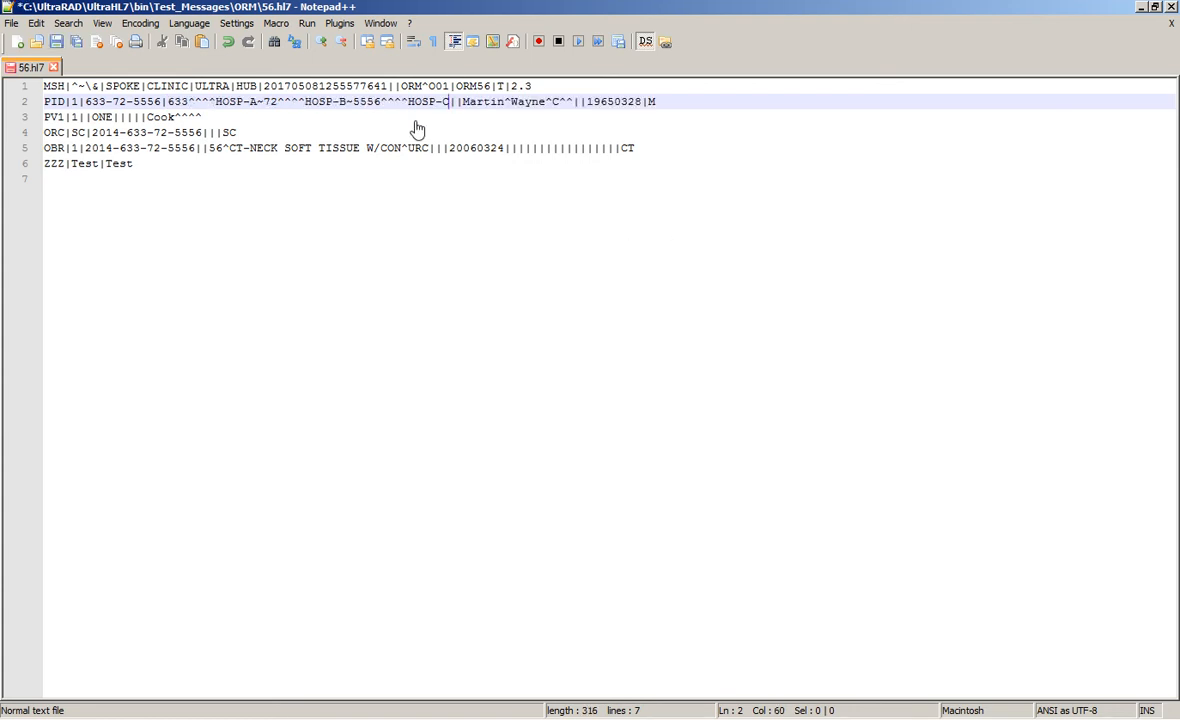
Highlight the whole repeating patient identifier list in the PID segment to review it, and clear the selection
key("shift+Left")
key("shift+Left")
key("shift+Left")
key("shift+Left")
key("shift+Left")
key("shift+Left")
key("shift+Left")
key("shift+Left")
key("shift+Left")
key("shift+Left")
key("shift+Left")
key("shift+Left")
key("shift+Left")
key("shift+Left")
key("shift+Left")
key("shift+Left")
key("shift+Left")
key("shift+Left")
key("shift+Left")
key("shift+Left")
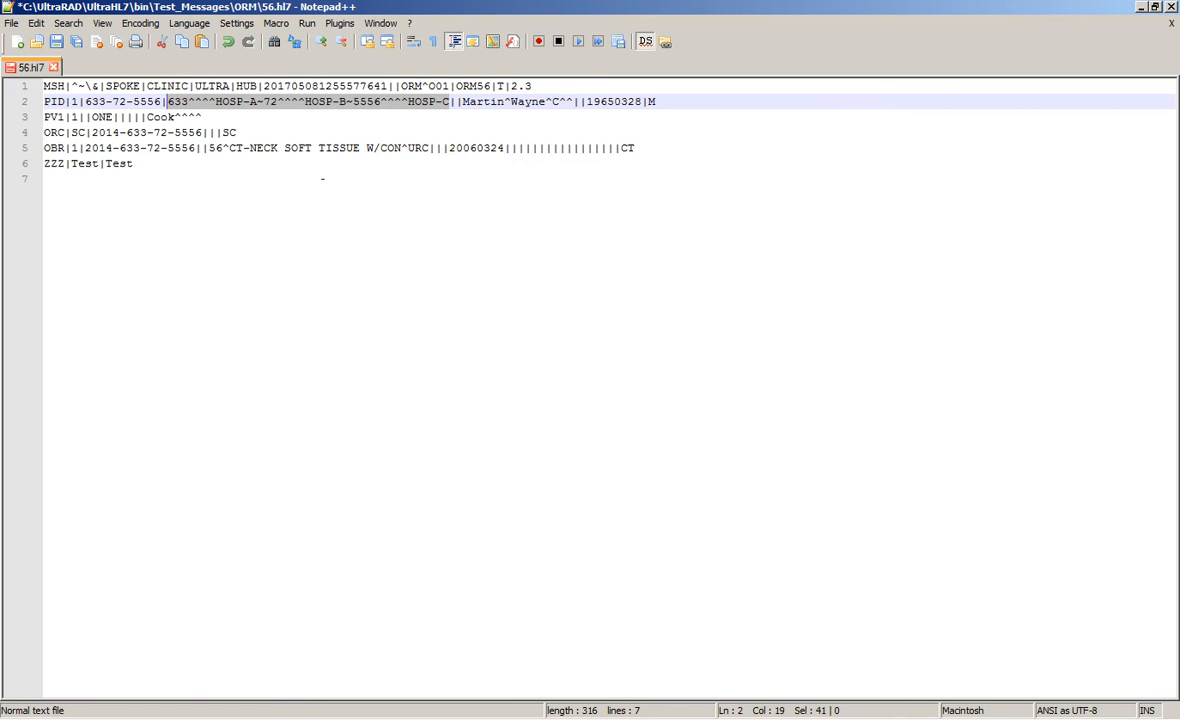
left_click(322, 178)
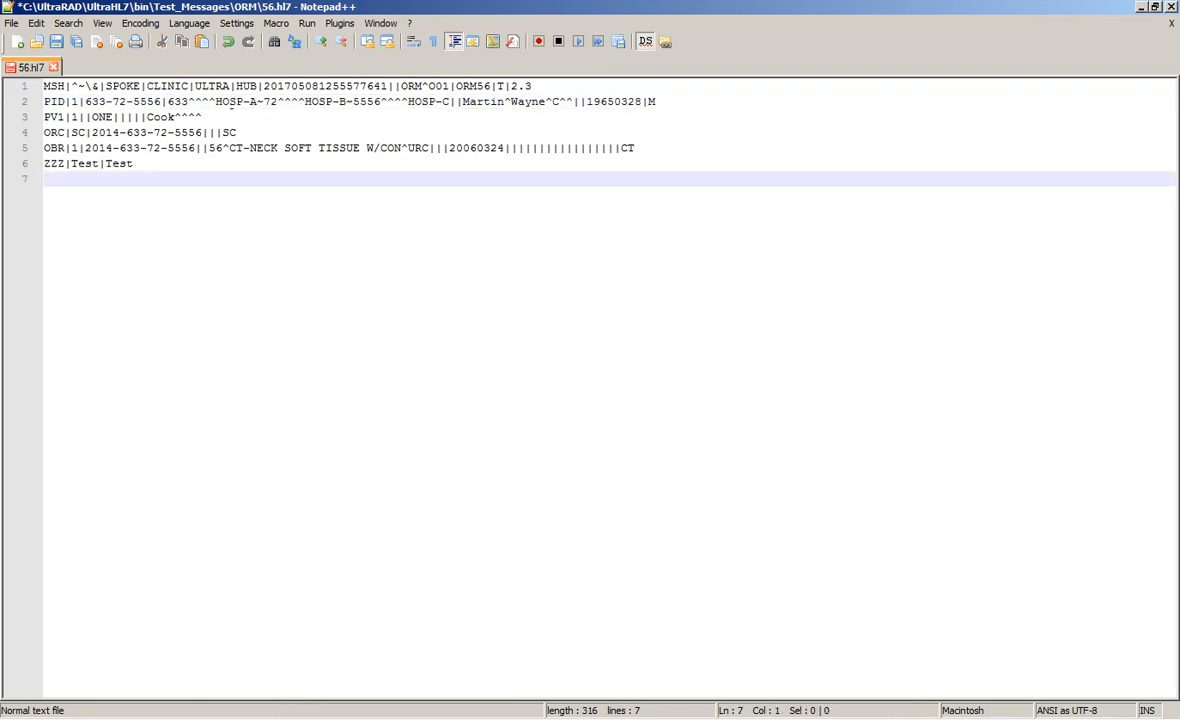
Compare the separator characters declared in the MSH segment with the ~ repetition separators in the PID identifier list
left_click_drag(241, 101, 248, 101)
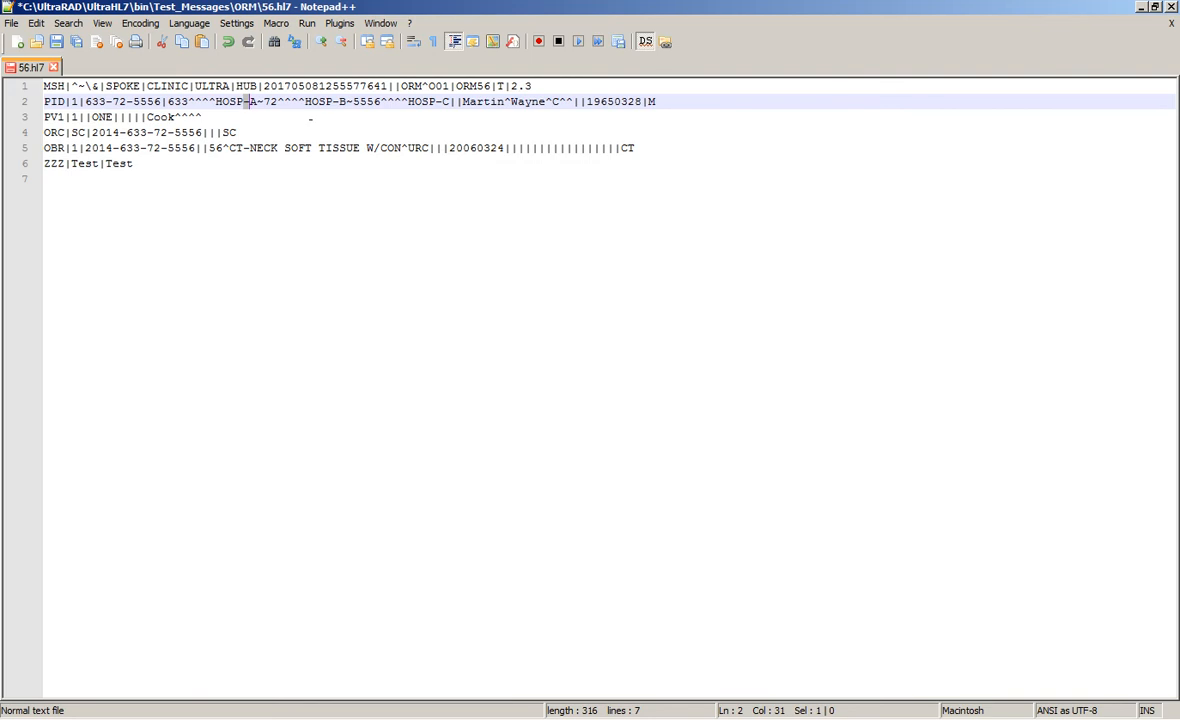
left_click_drag(332, 101, 346, 101)
left_click(347, 101)
left_click_drag(77, 87, 84, 87)
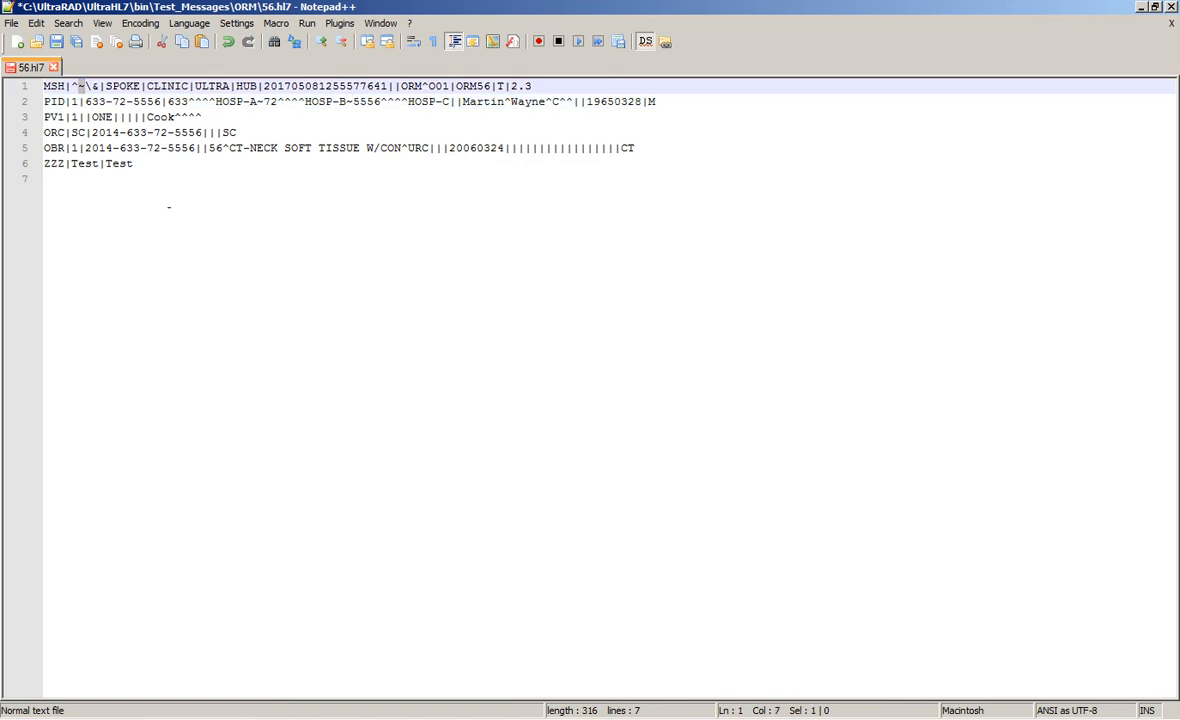
key("Left")
key("Left")
key("shift+Right")
key("Right")
left_click_drag(78, 87, 84, 87)
left_click_drag(257, 102, 262, 102)
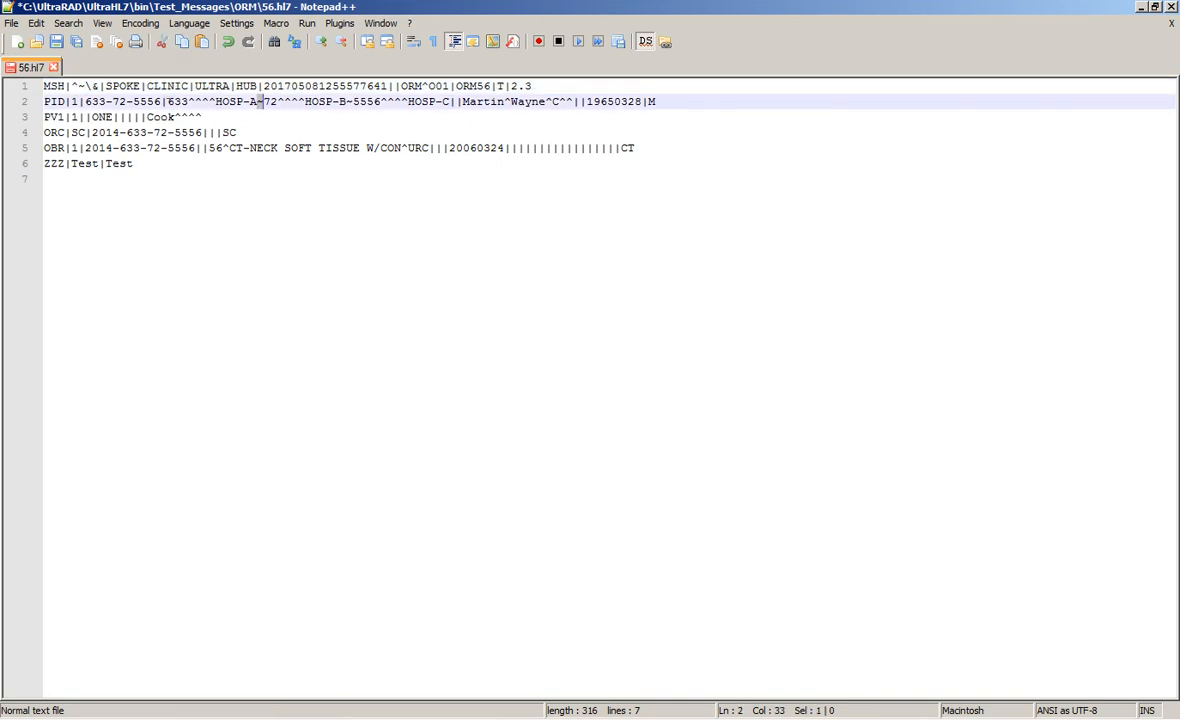
Review each of the three patient identifiers and its assigning hospital in the PID segment
left_click_drag(166, 102, 188, 102)
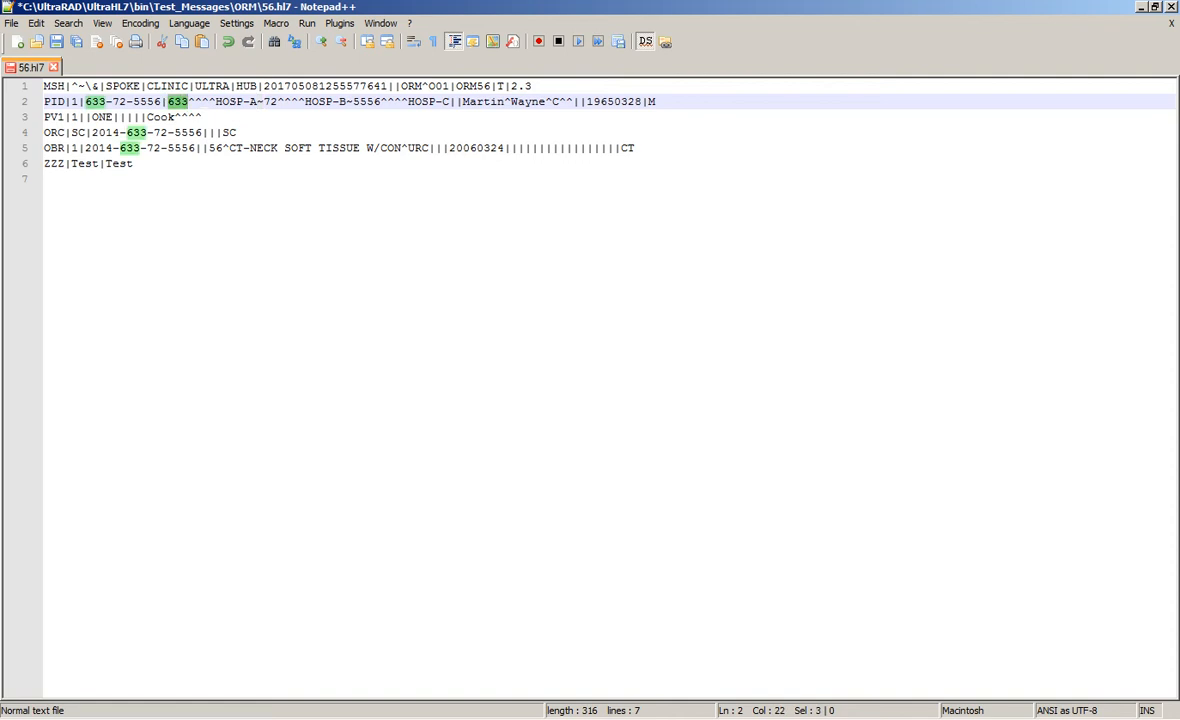
left_click_drag(263, 102, 277, 102)
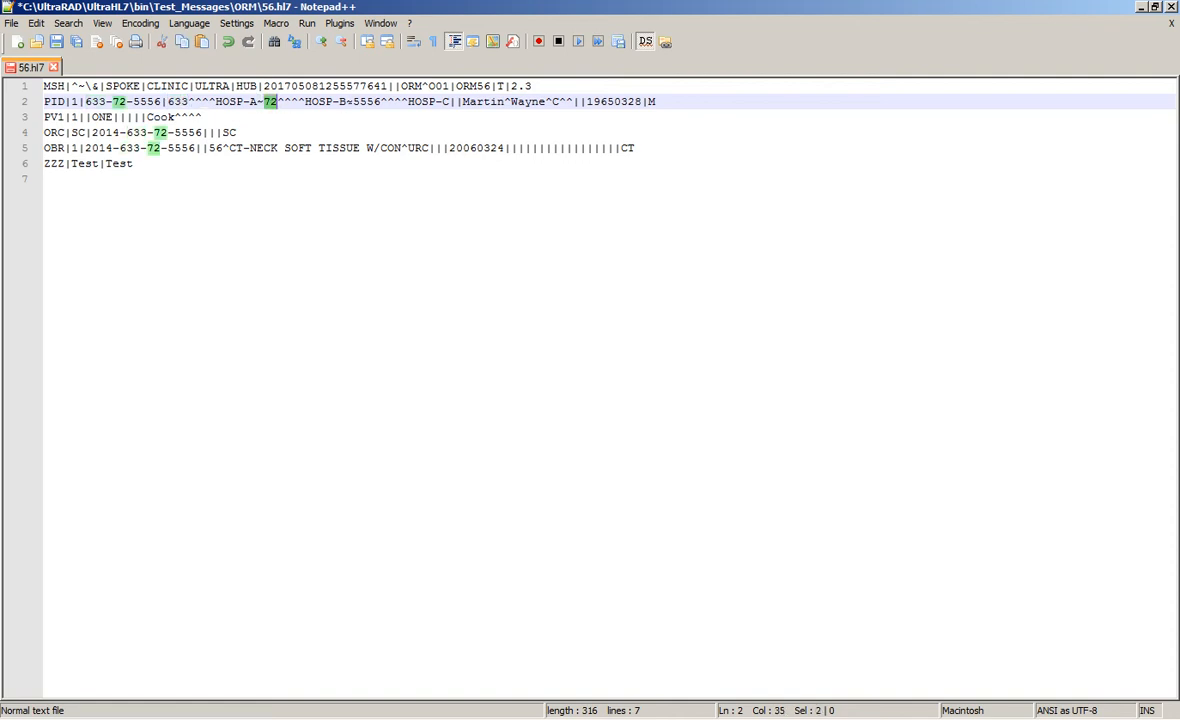
left_click_drag(353, 102, 380, 102)
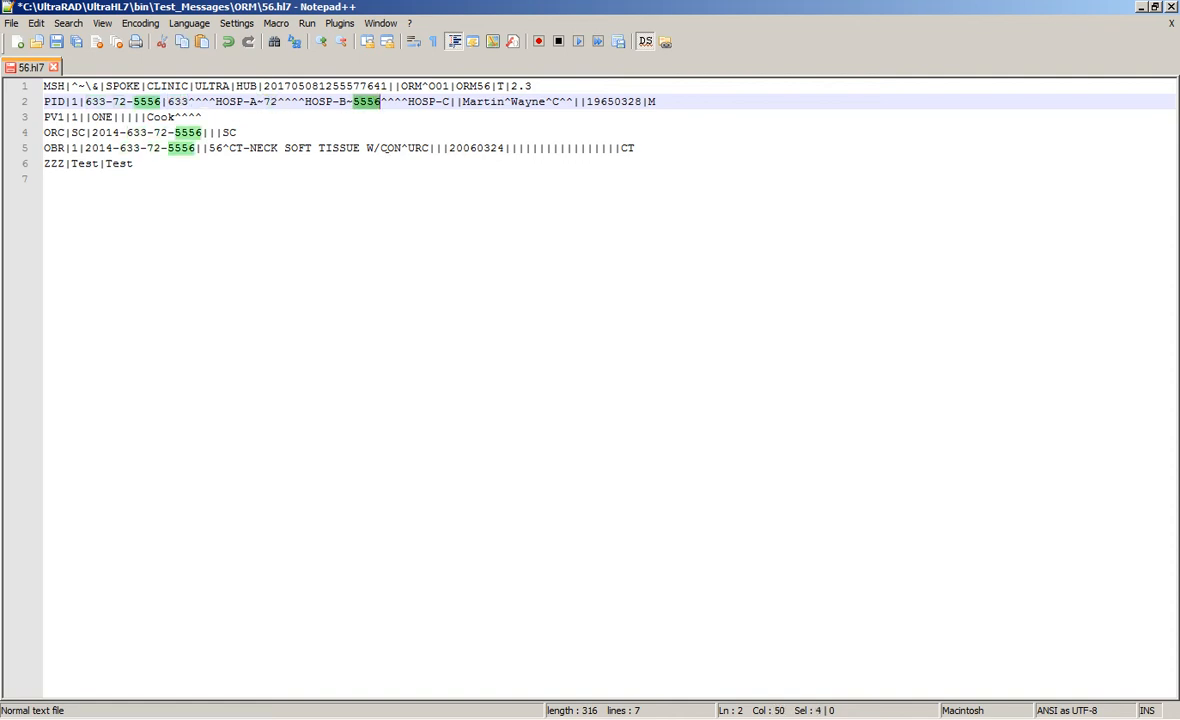
left_click_drag(216, 102, 447, 102)
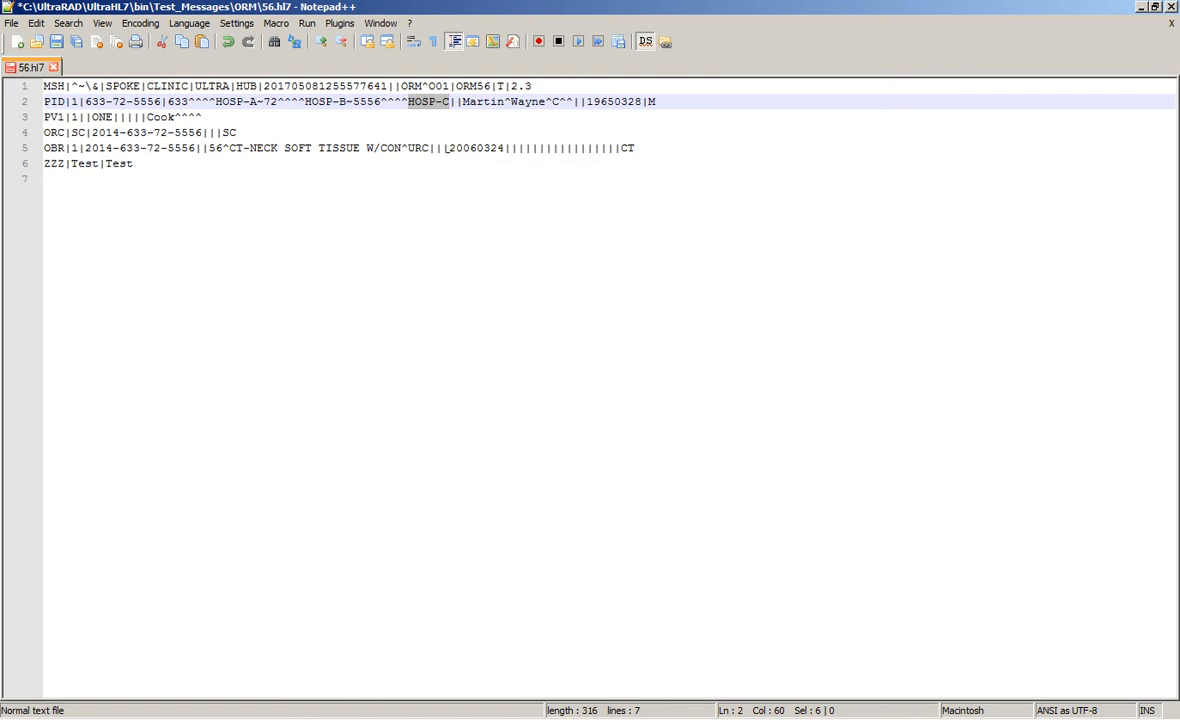
left_click(325, 118)
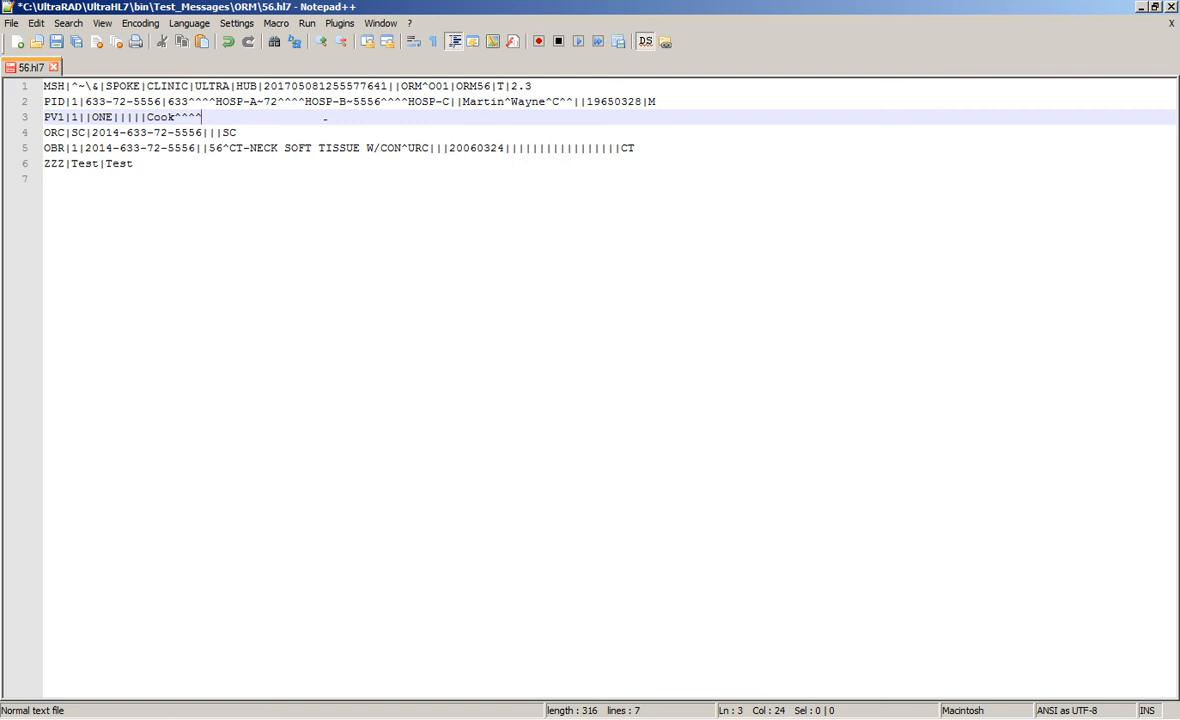
Switch to SQL Server Management Studio and add the PatientIdentifierList table to the UltraBROKER database diagram
key("alt+Tab")
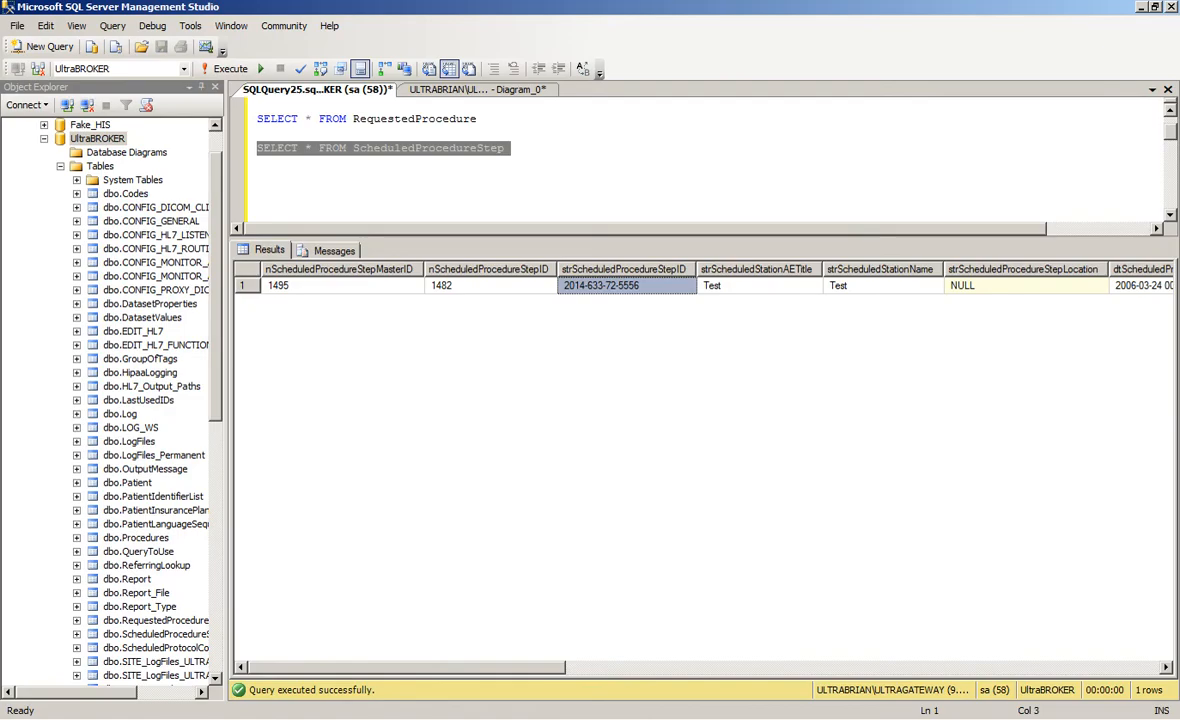
left_click(511, 149)
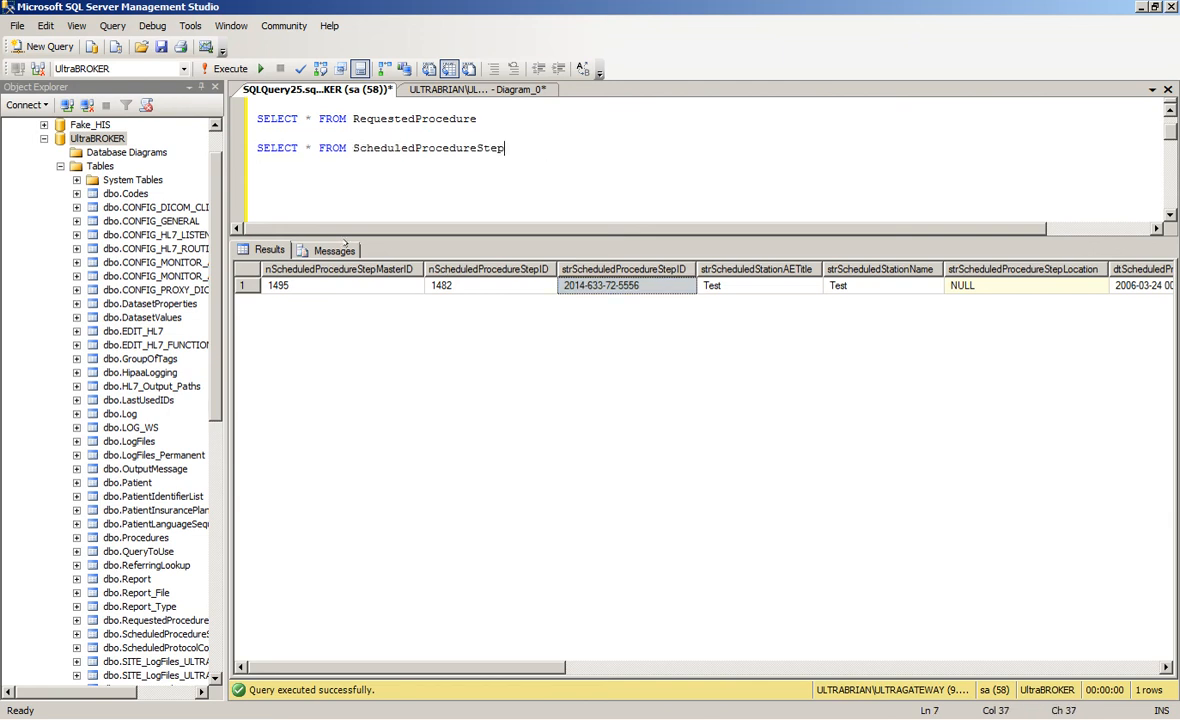
left_click(443, 89)
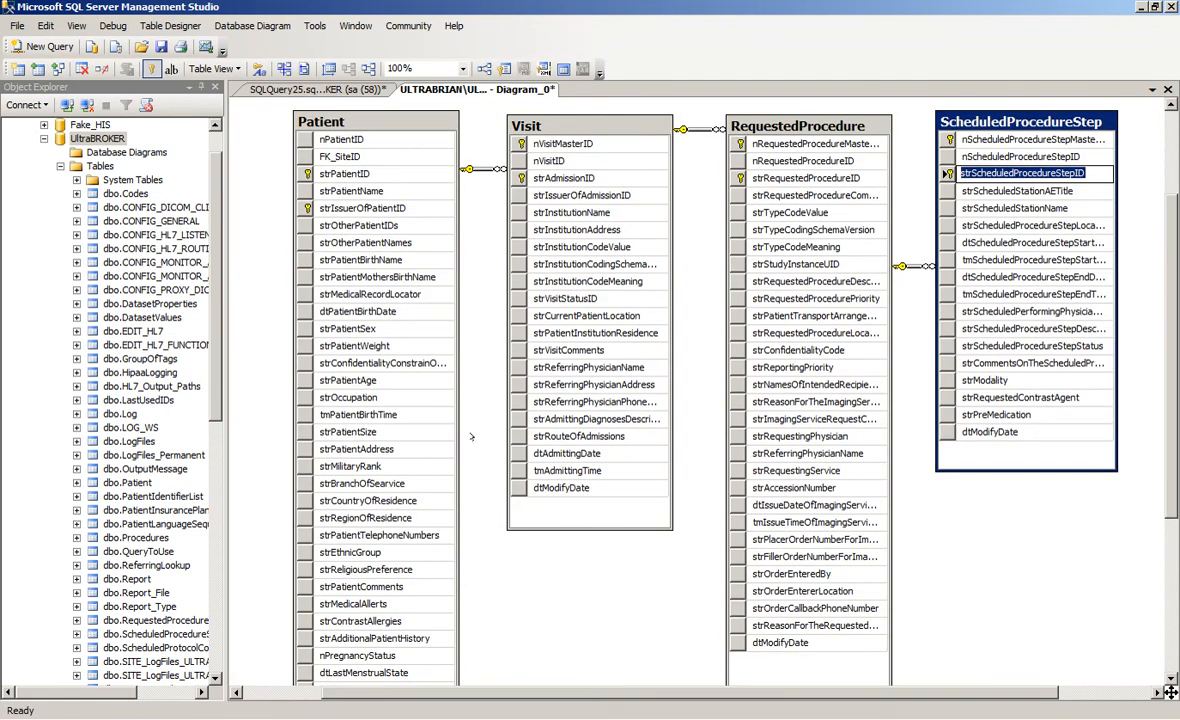
left_click_drag(699, 692, 621, 692)
right_click(319, 169)
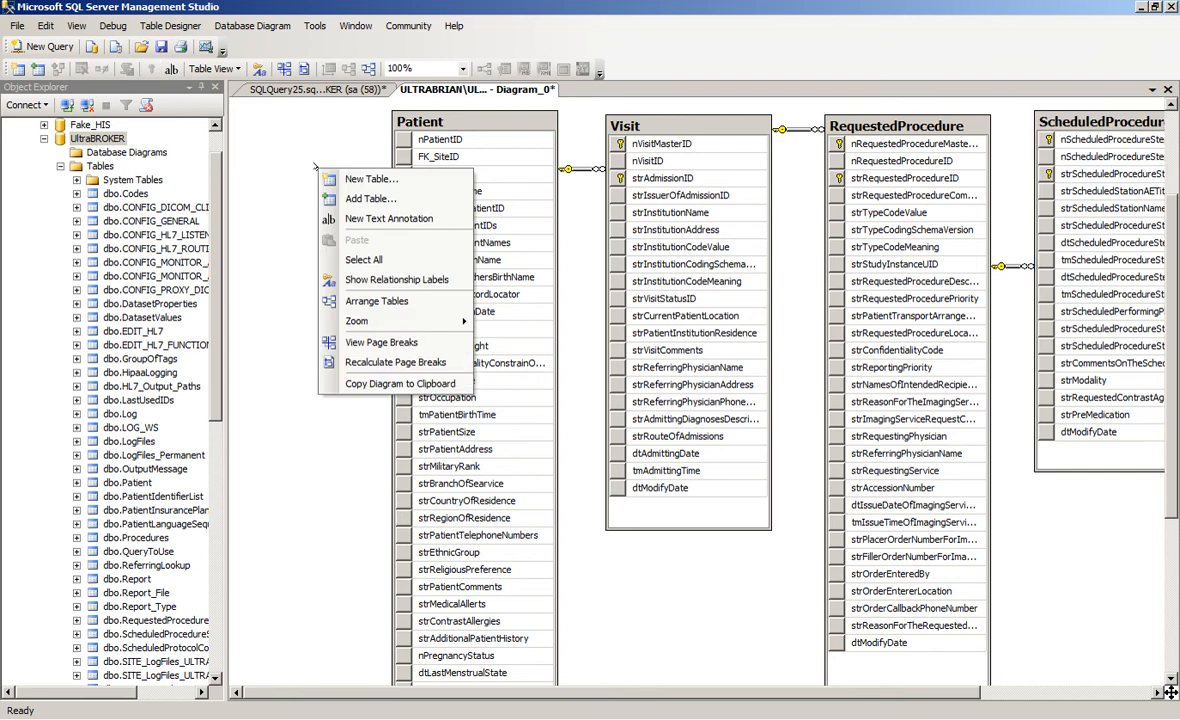
left_click(366, 199)
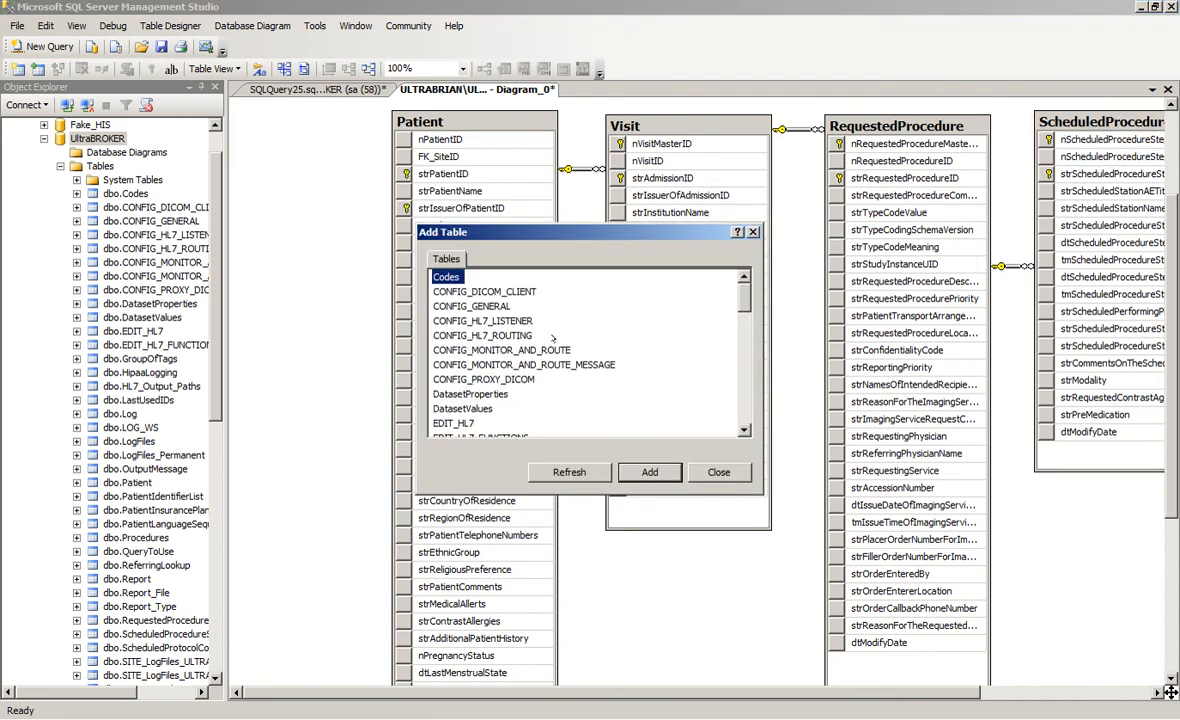
left_click_drag(741, 288, 740, 336)
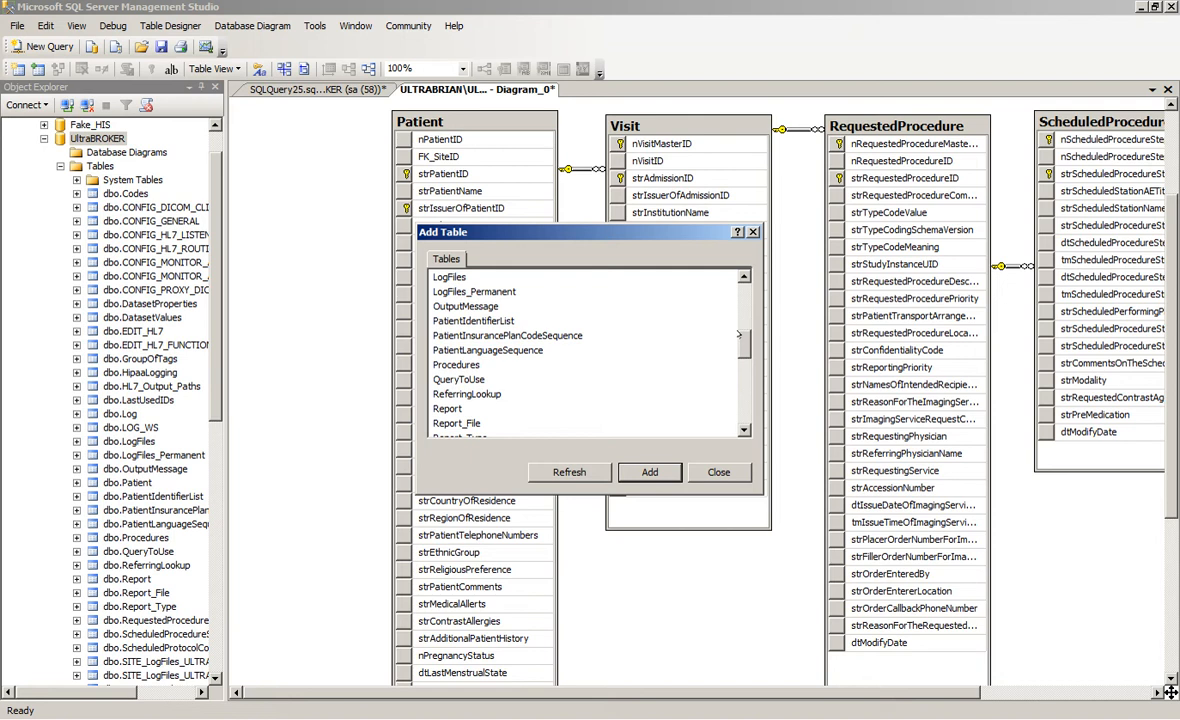
double_click(475, 320)
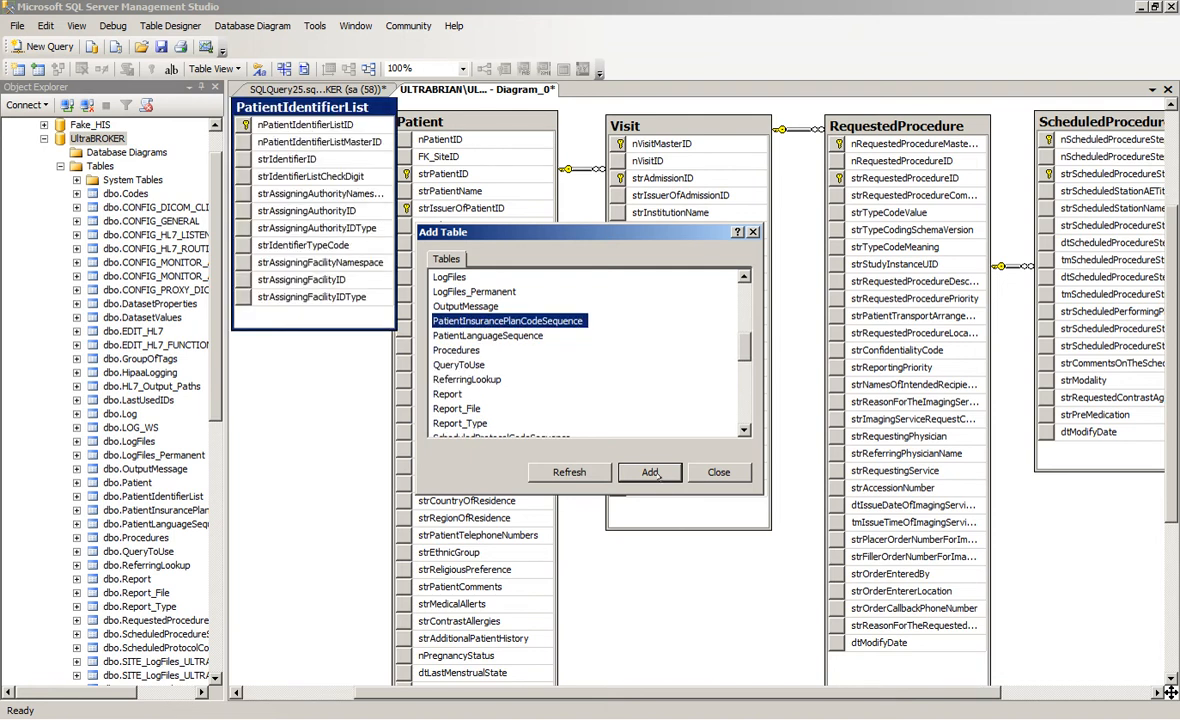
left_click(710, 466)
Place the PatientIdentifierList table beside the Patient table in the diagram, with their relationship line clearly exposed
left_click_drag(320, 105, 298, 136)
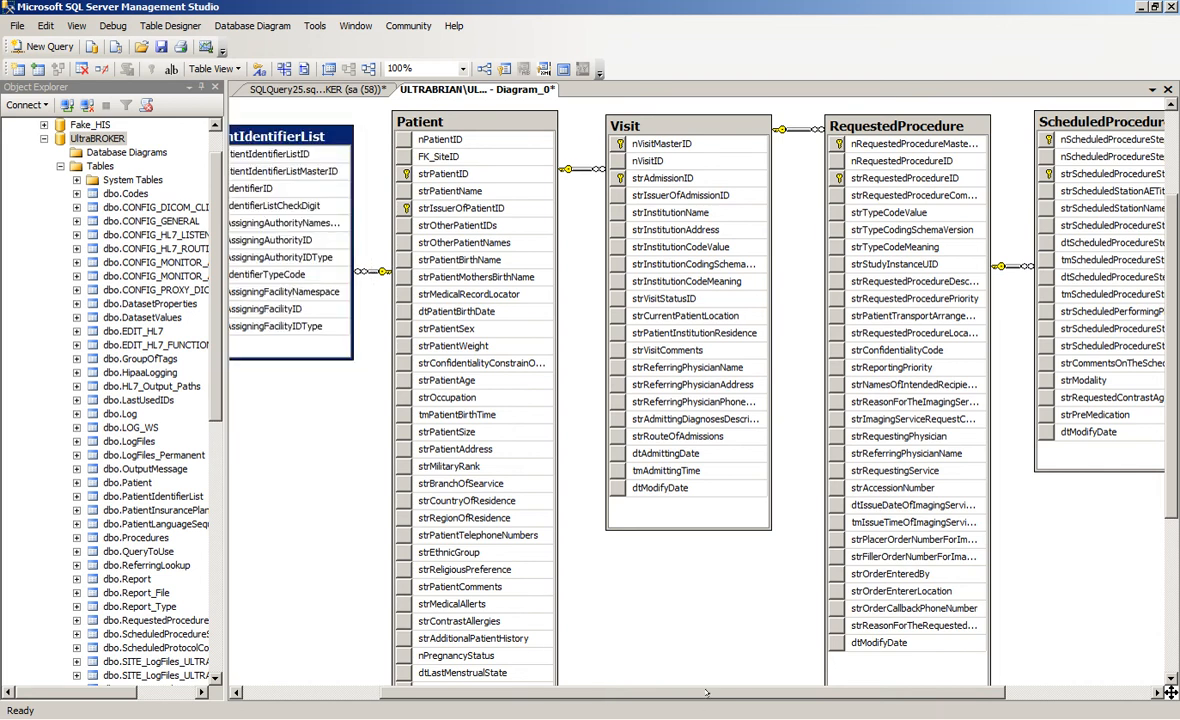
left_click_drag(707, 692, 565, 690)
left_click_drag(482, 136, 452, 131)
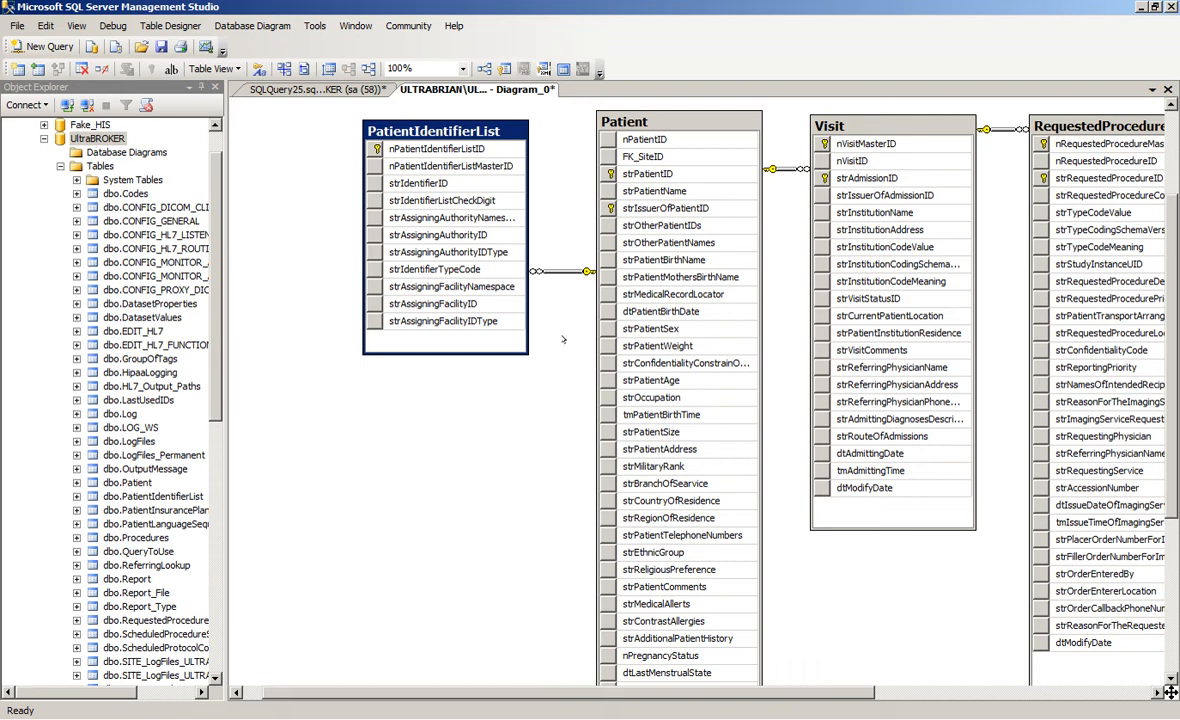
Review the strIdentifierID and strAssigningFacilityID columns of the PatientIdentifierList table
left_click(430, 183)
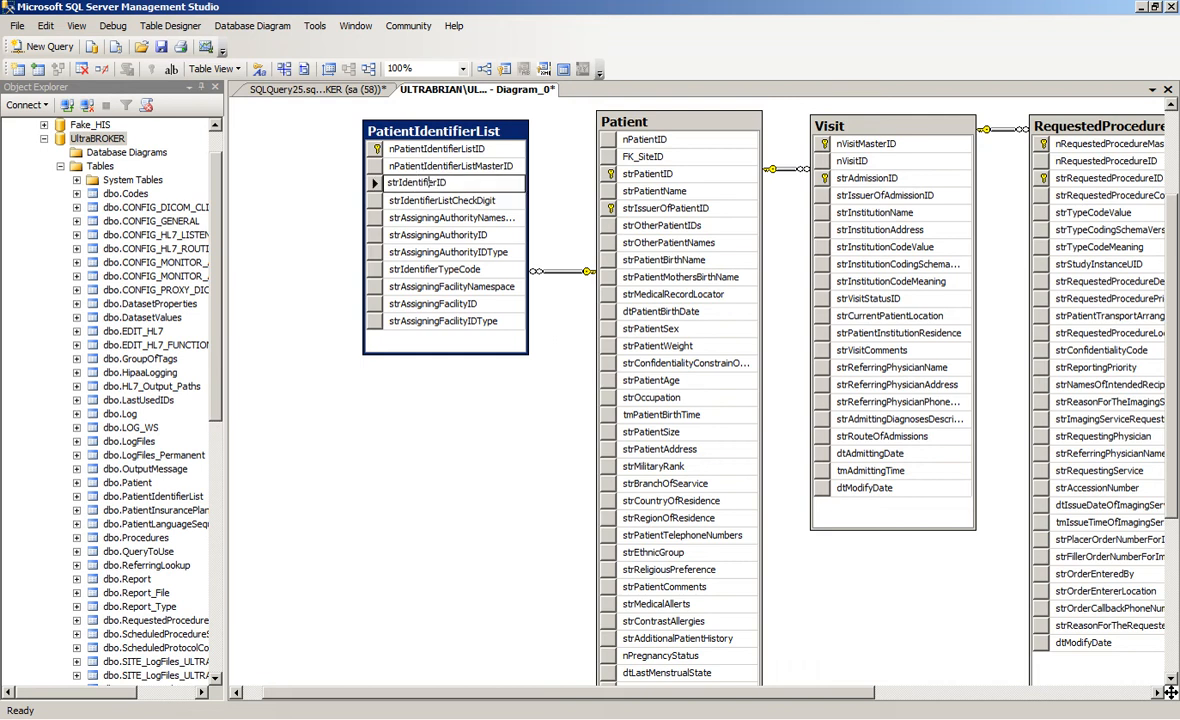
left_click_drag(448, 184, 387, 184)
left_click(445, 303)
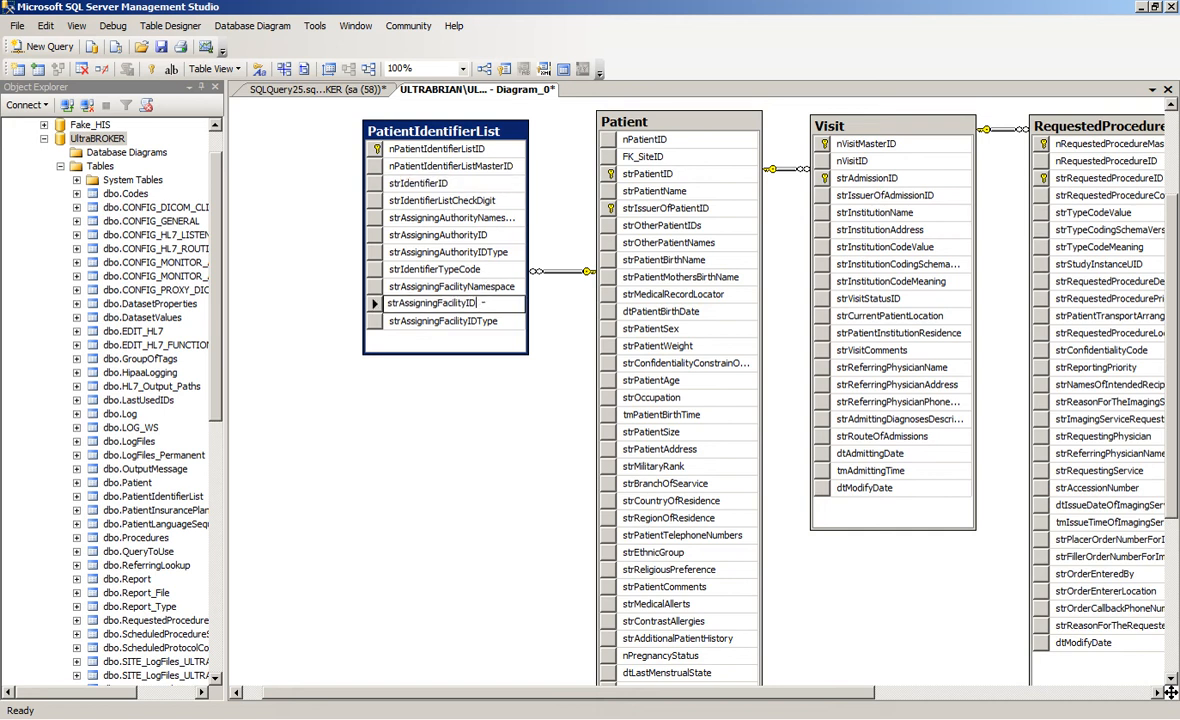
left_click_drag(477, 303, 385, 303)
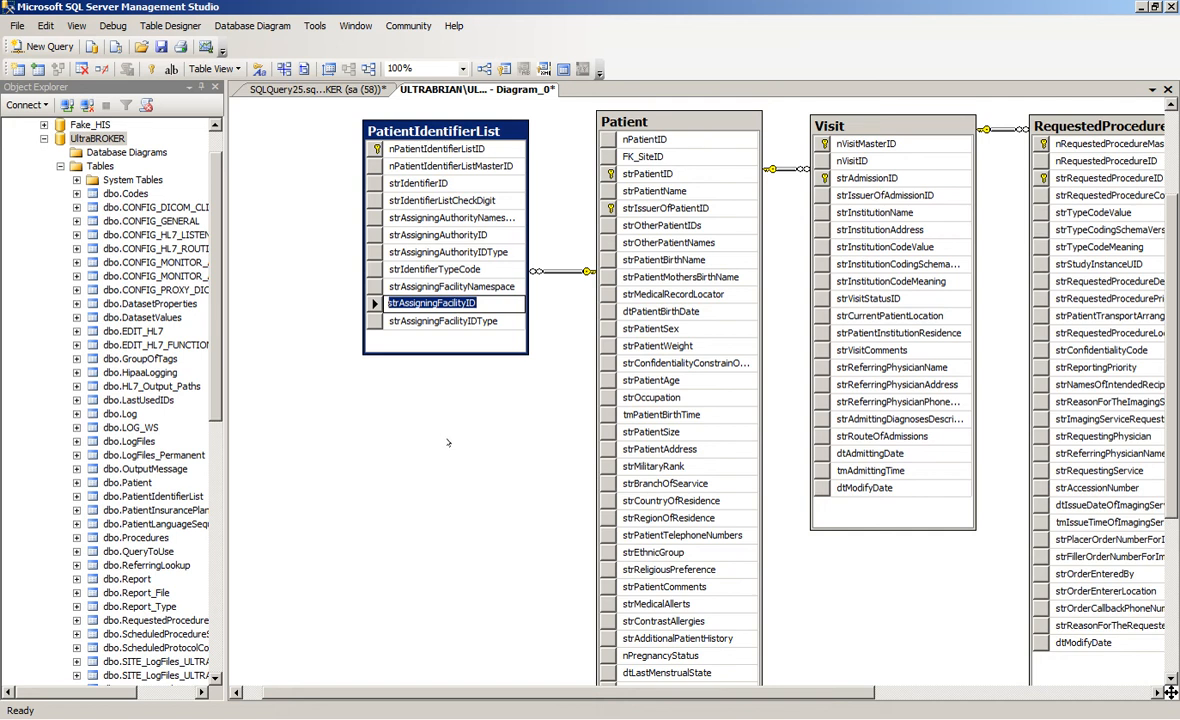
left_click(408, 406)
In the UltraRad HL7 Dictionary Tool, load message 56.hl7 and inspect the Patient Identifier List field of its patient identification segment
key("alt+Tab")
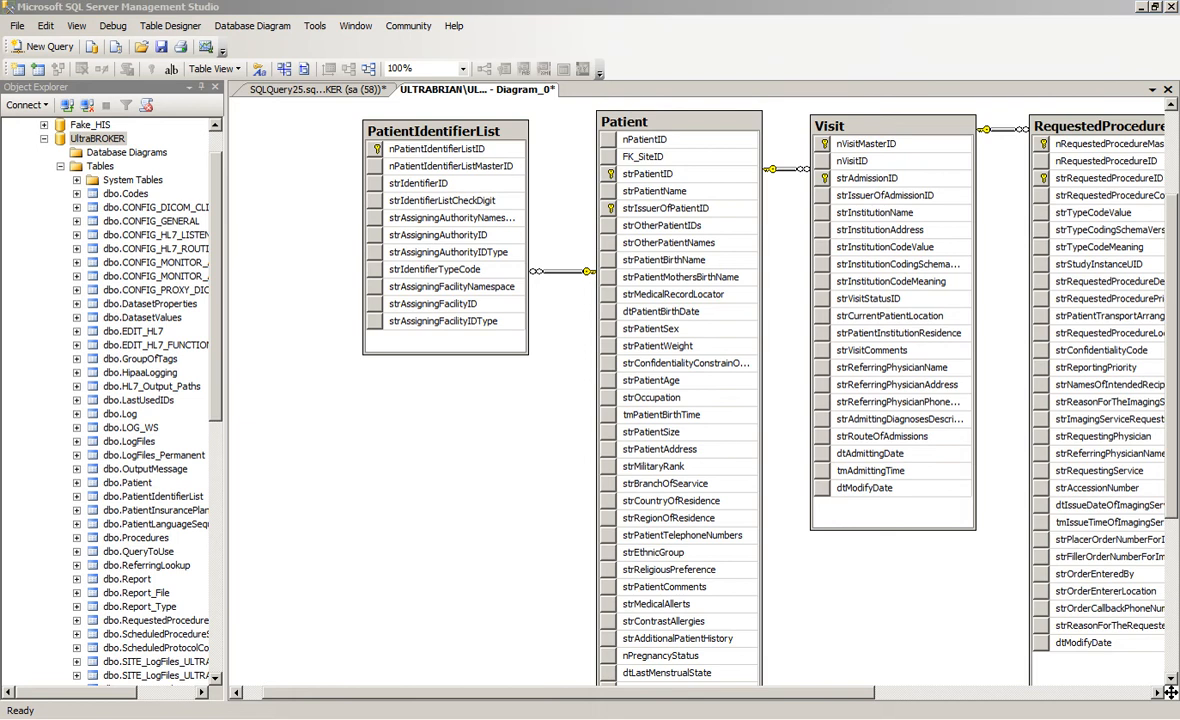
key("alt+Tab")
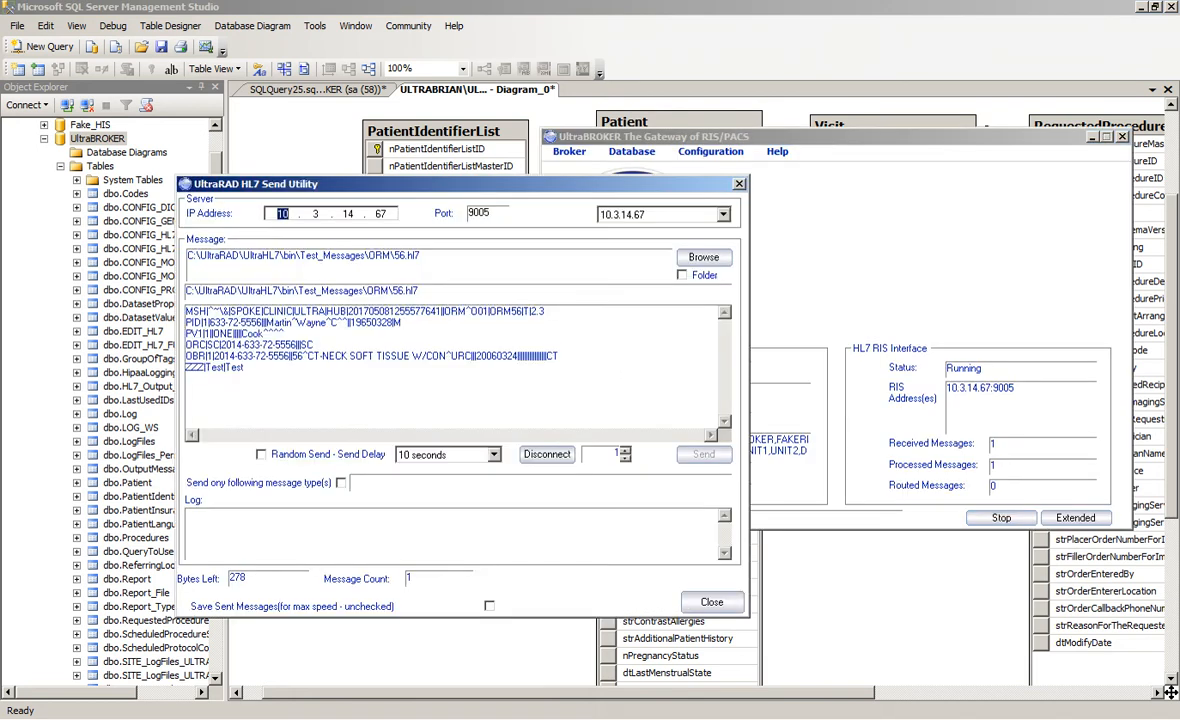
key("alt+Tab")
left_click(455, 194)
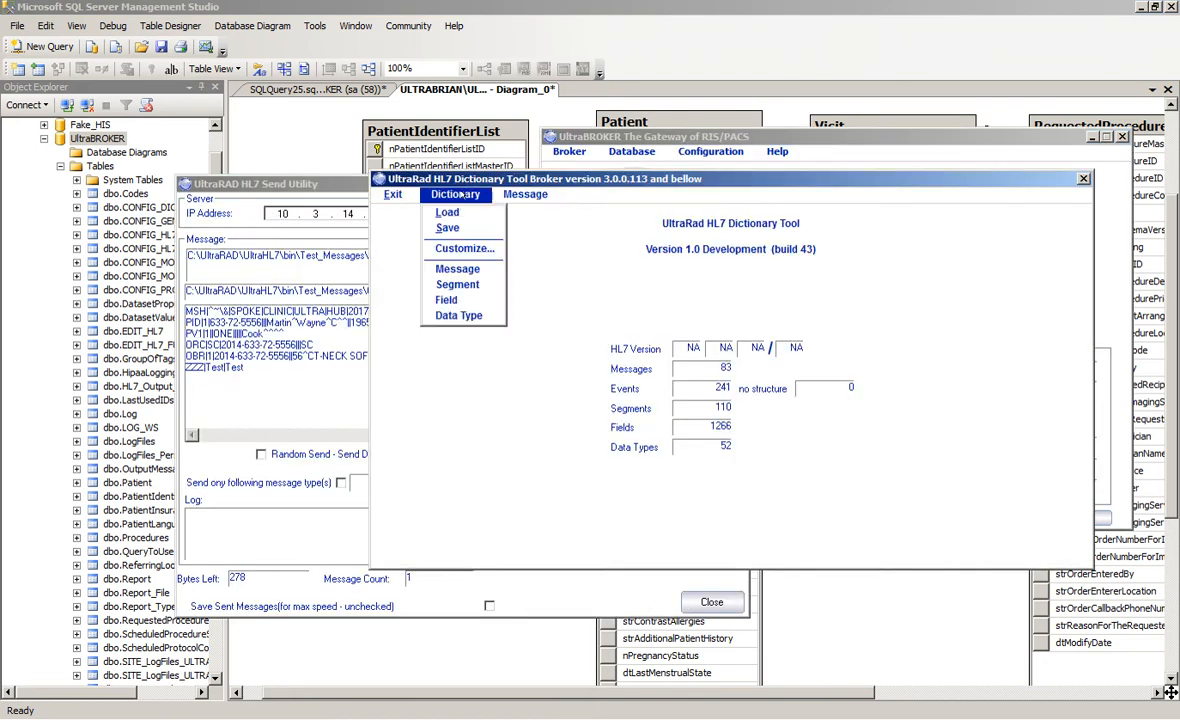
left_click(528, 213)
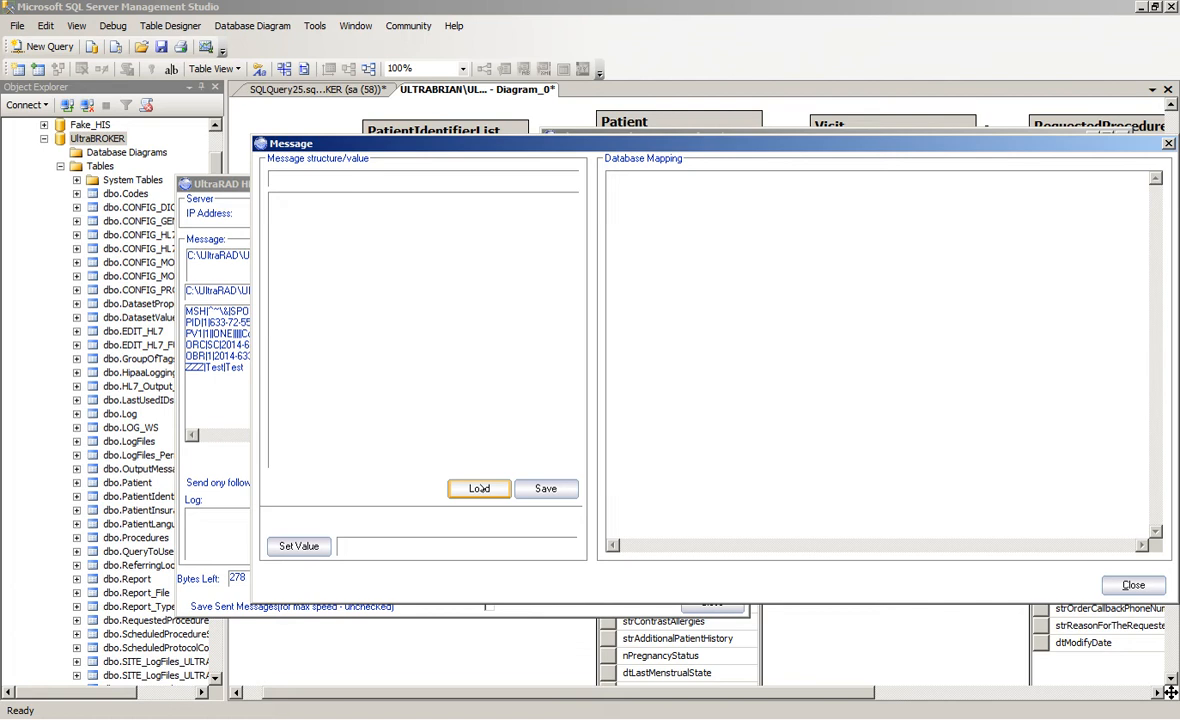
left_click(479, 454)
double_click(610, 267)
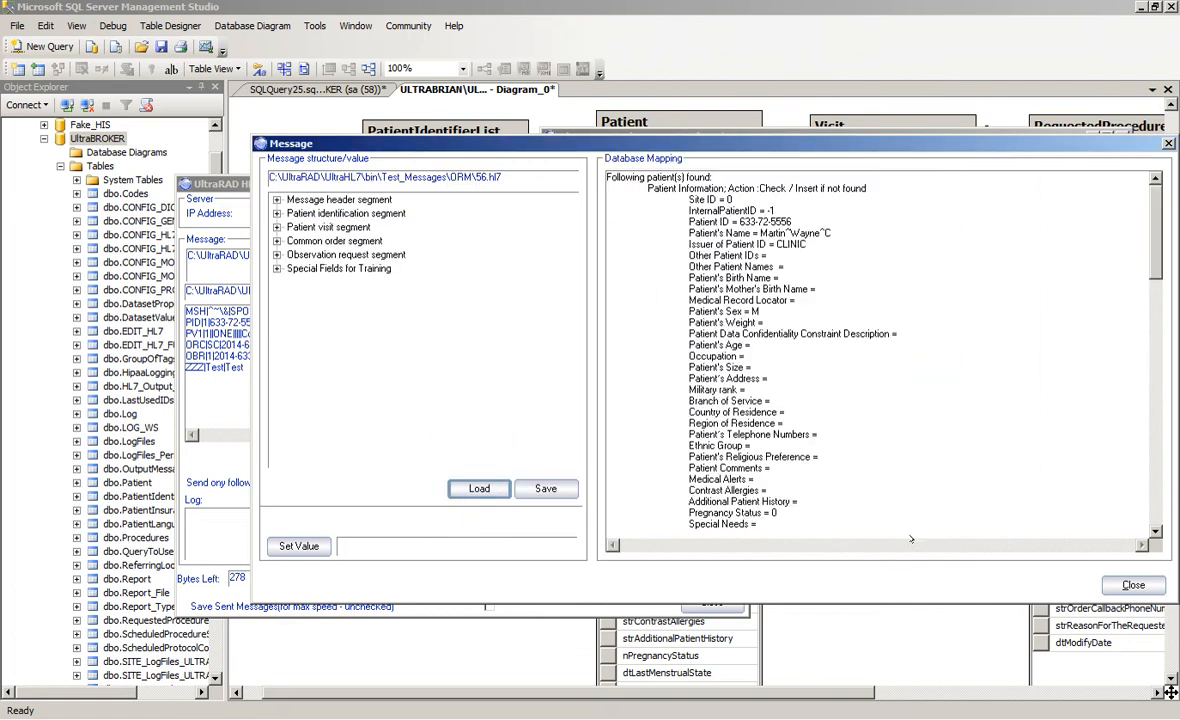
left_click(325, 213)
double_click(325, 213)
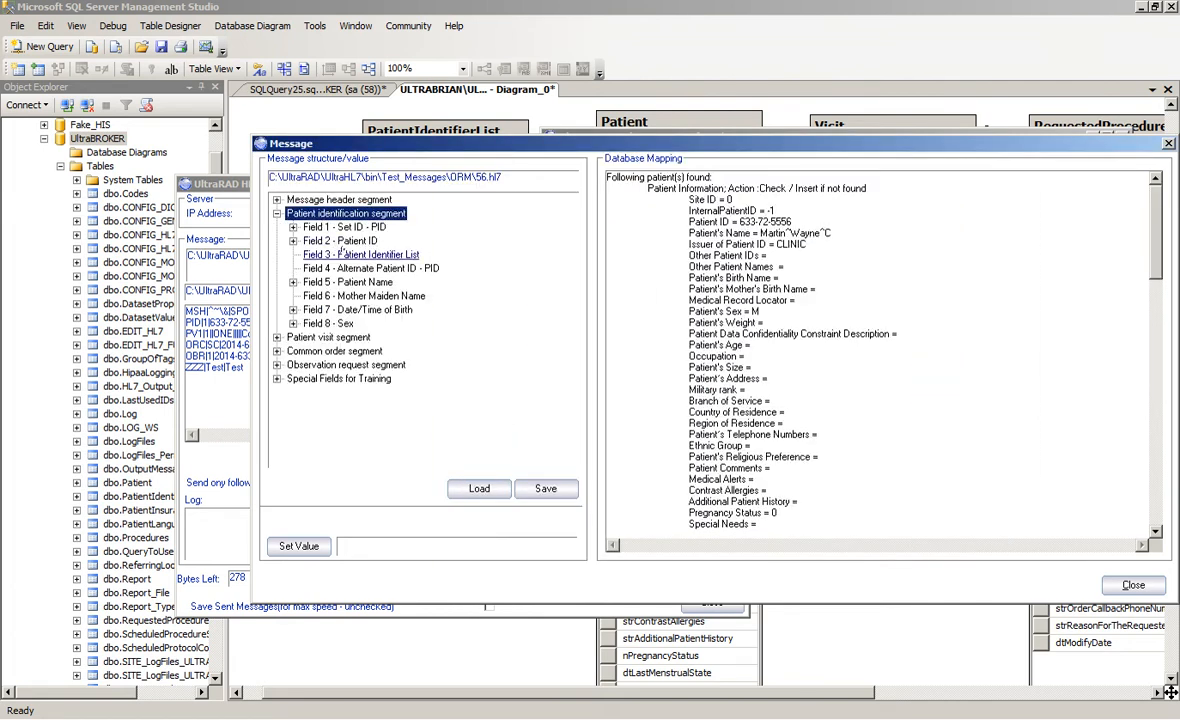
left_click(360, 254)
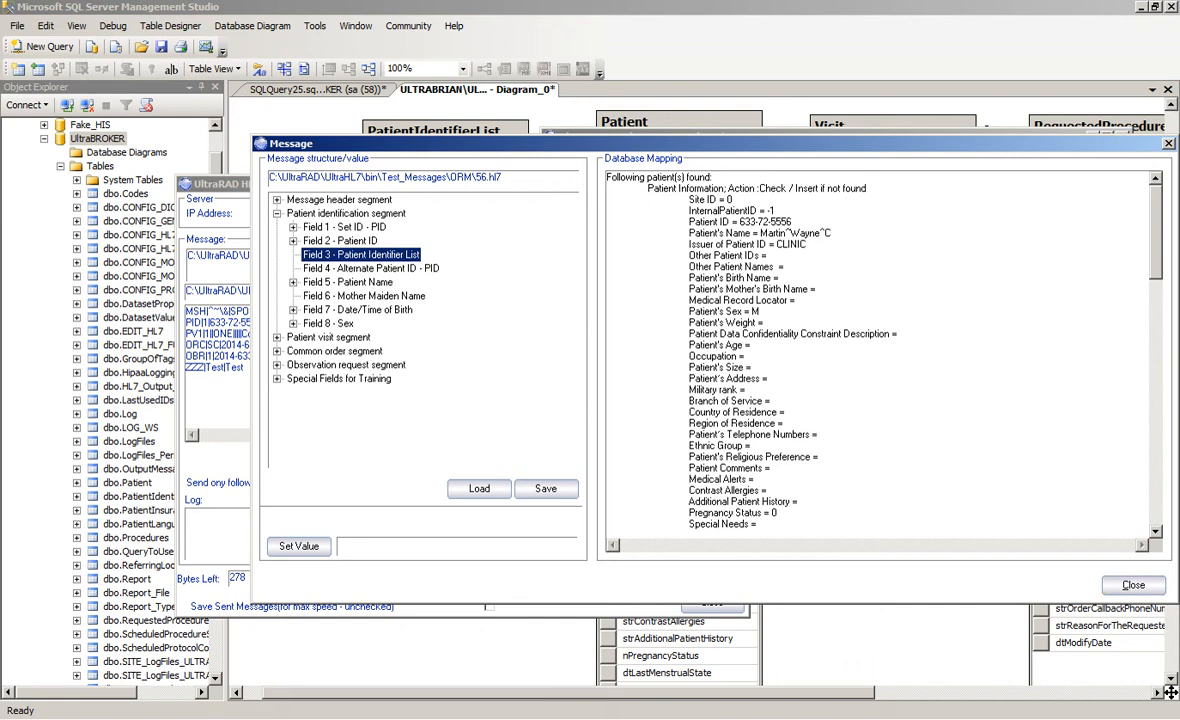
Save the edited 56.hl7 in Notepad++ and reload it in the HL7 Dictionary Tool's message viewer
key("alt+Tab")
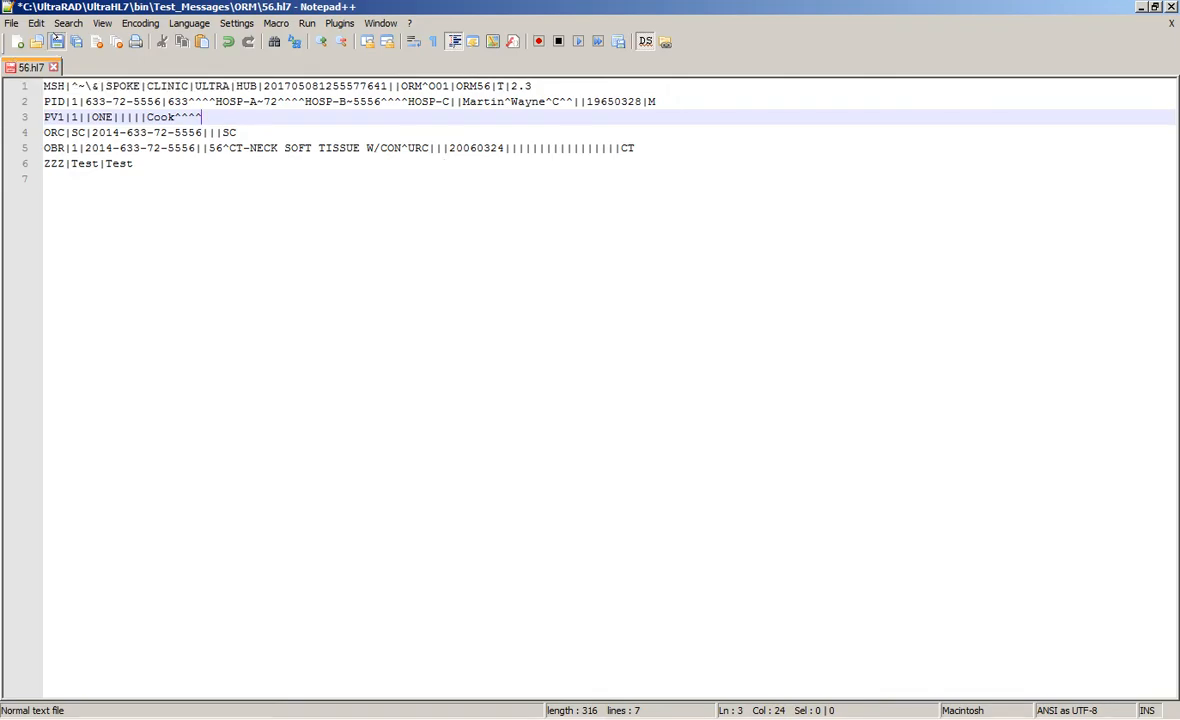
left_click(56, 41)
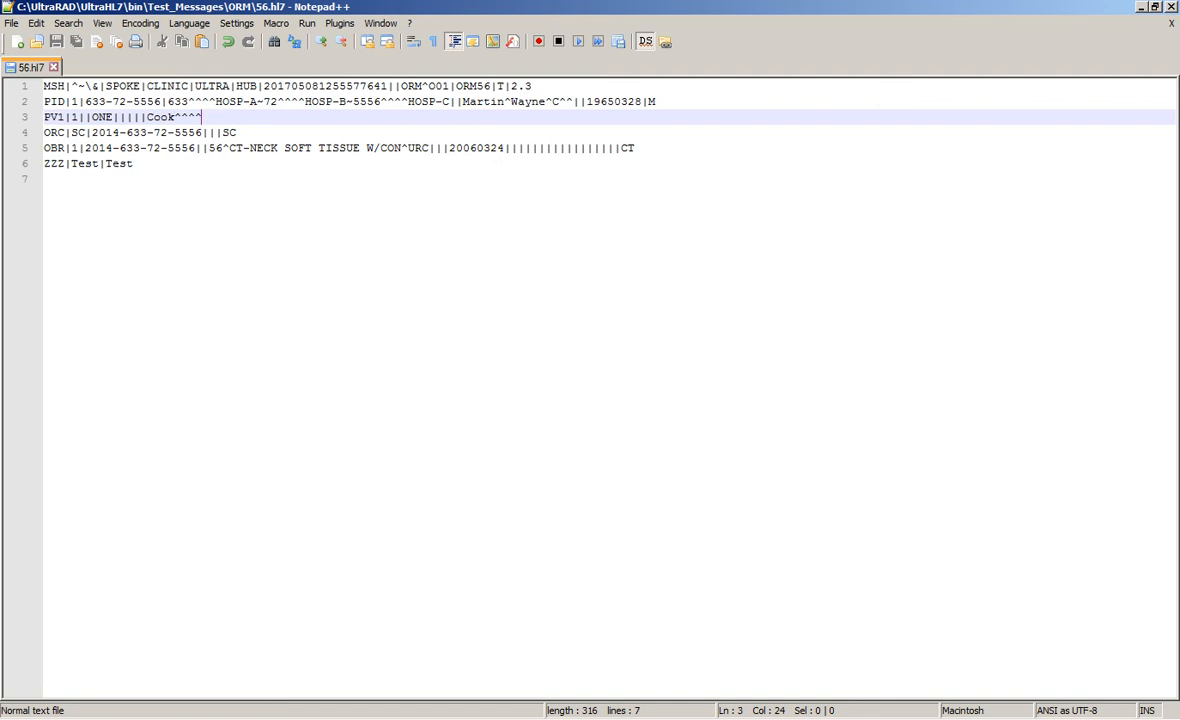
key("alt+Tab")
left_click(479, 488)
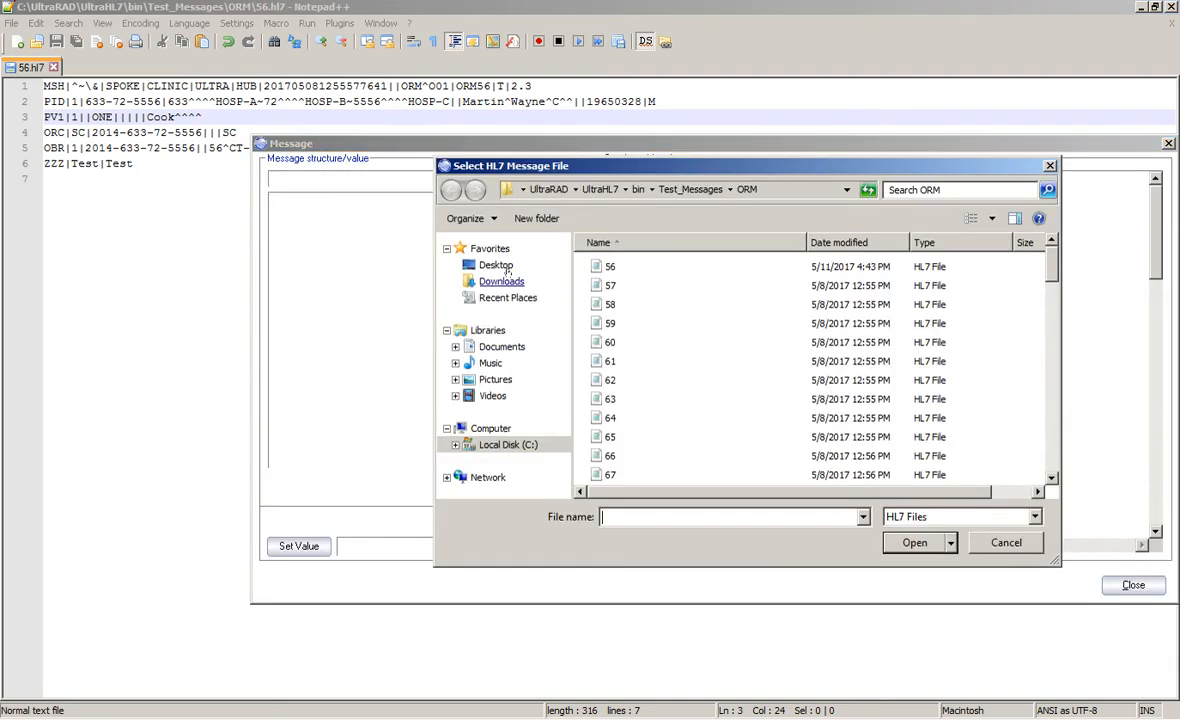
left_click(905, 542)
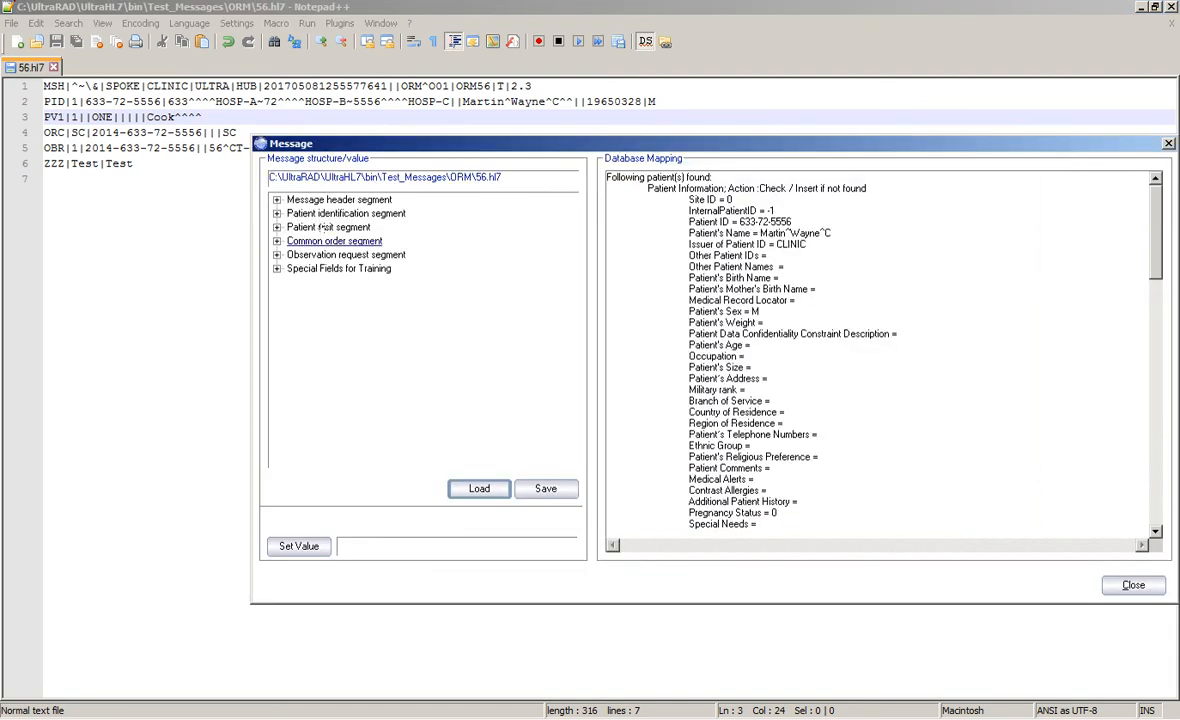
Expand the Patient Identifier List in the patient identification segment and examine the ID and identifier type code of its first repeat
double_click(335, 213)
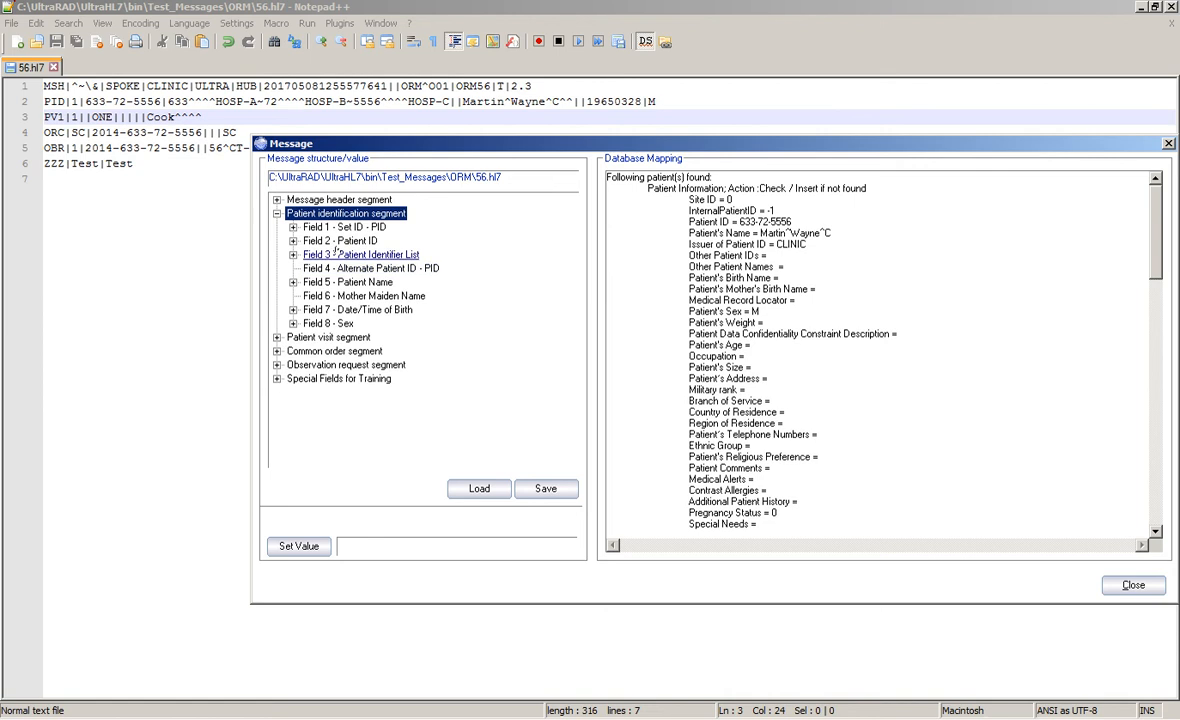
double_click(336, 254)
double_click(337, 268)
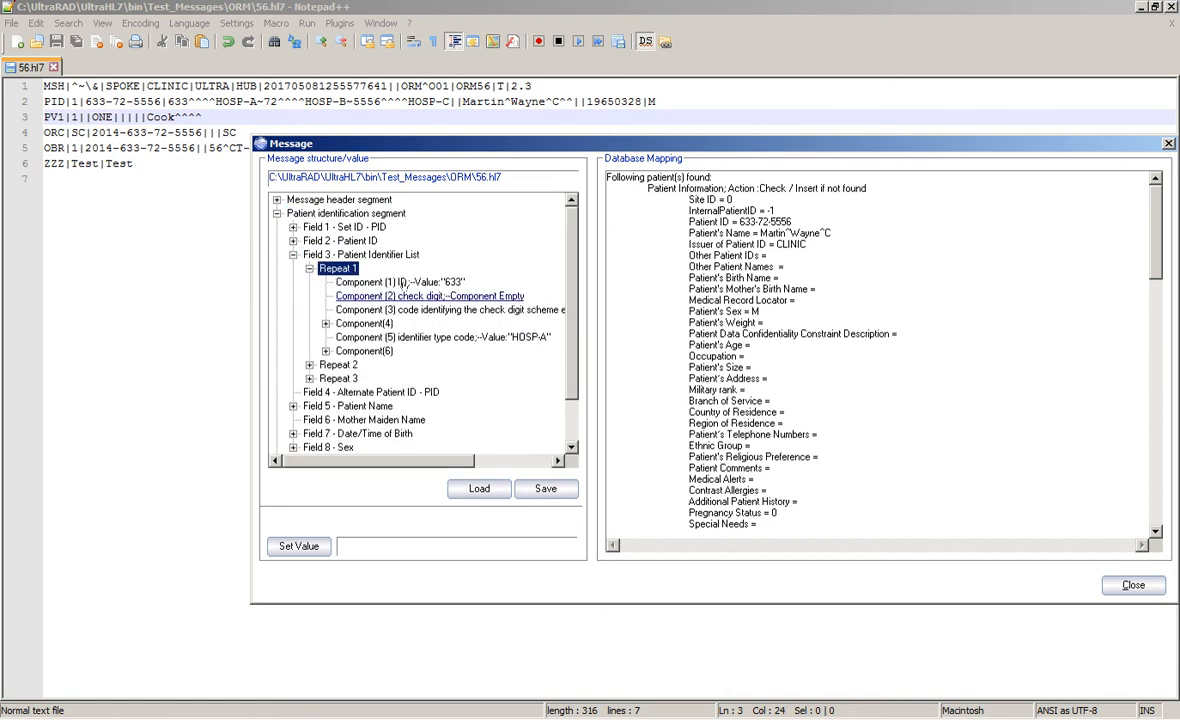
left_click(403, 282)
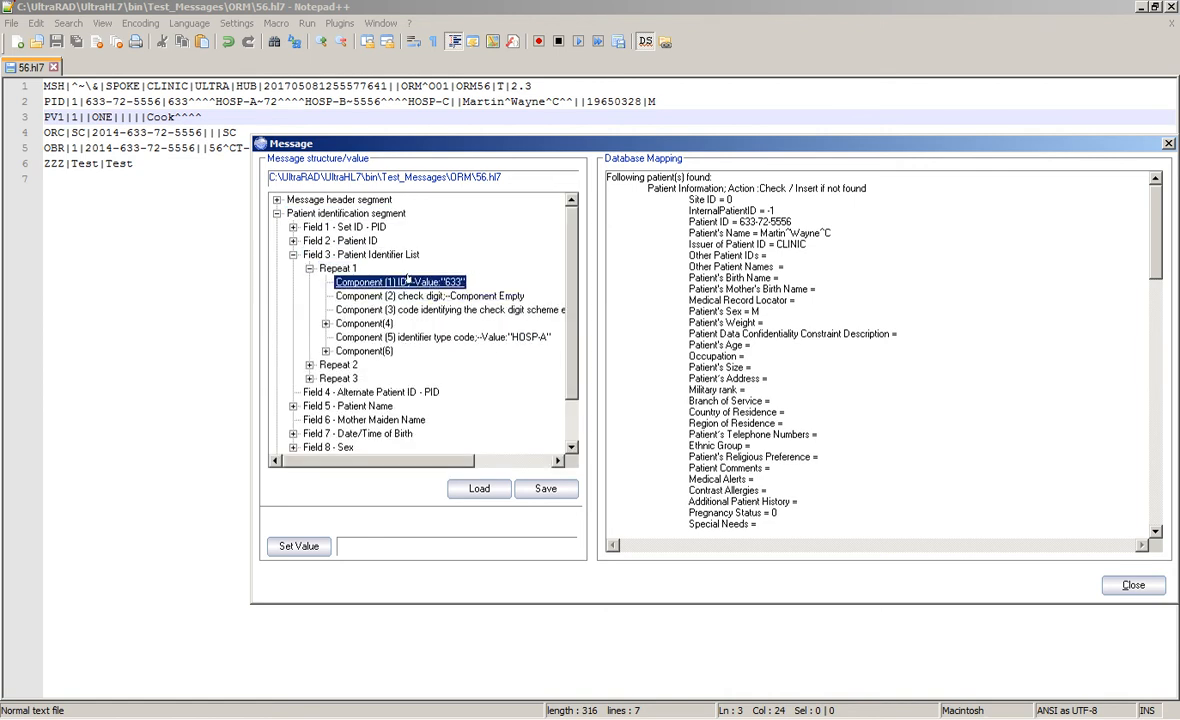
left_click(453, 338)
Examine the ID and identifier type code of the second and third identifier repeats, and close the message viewer
double_click(338, 364)
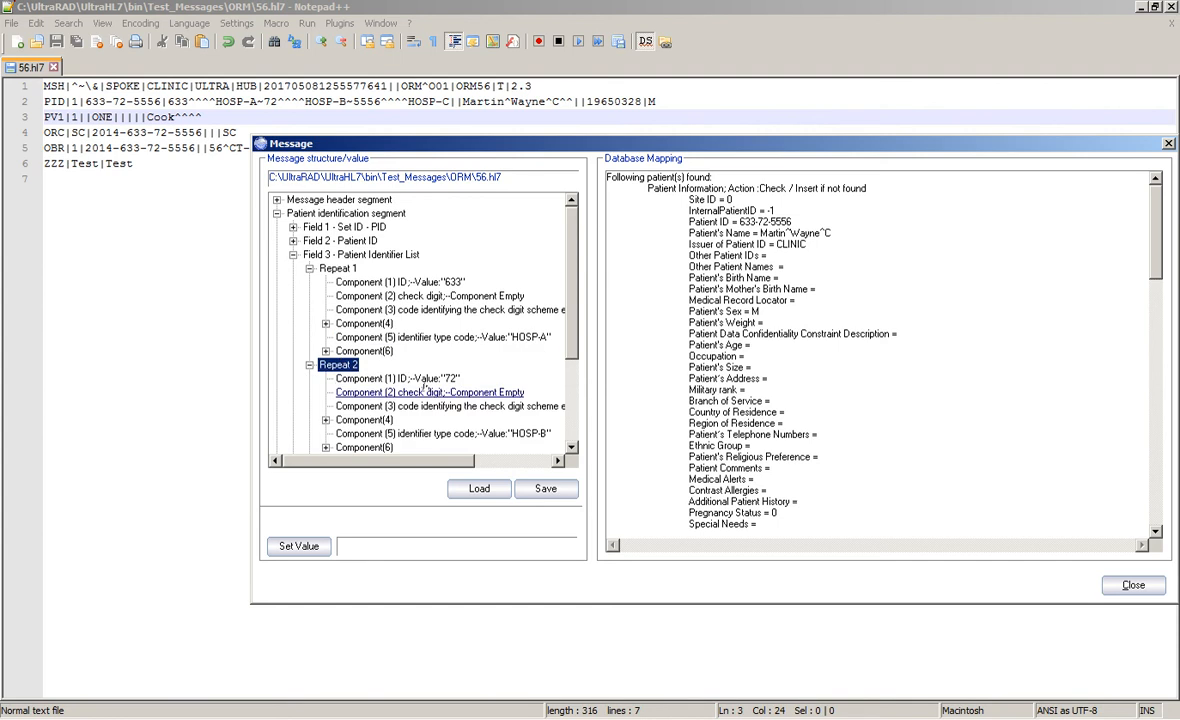
left_click(398, 378)
scroll(436, 400, "down", 1)
left_click(436, 392)
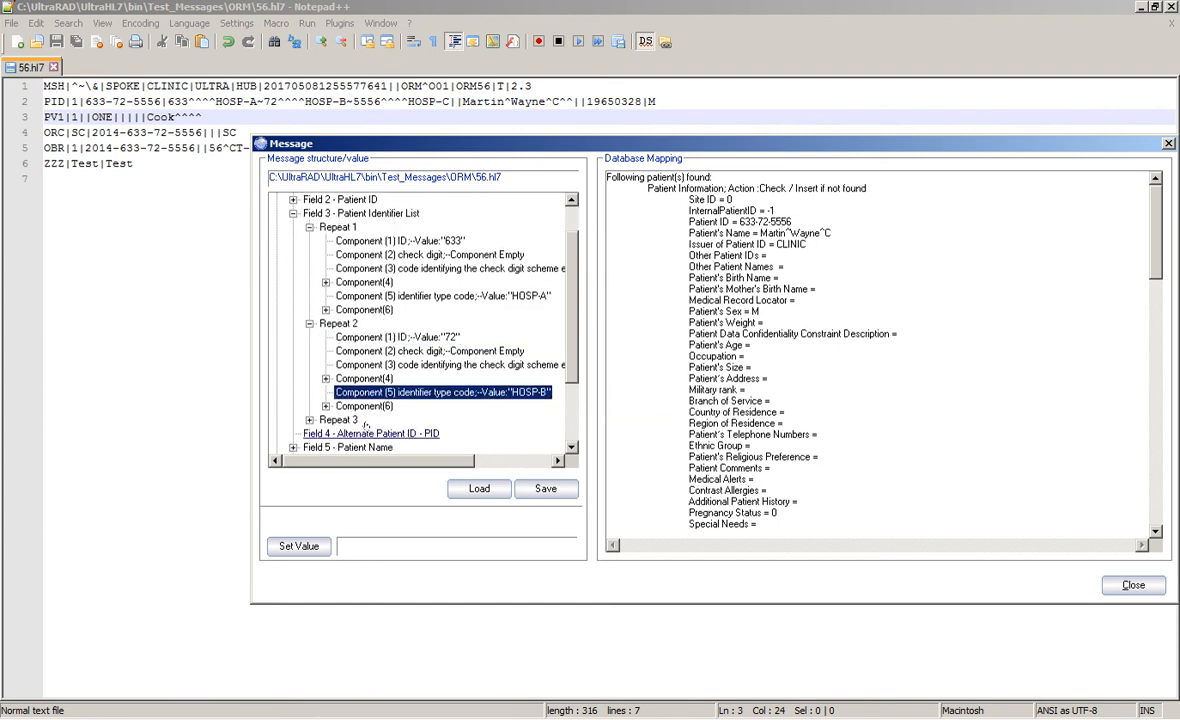
double_click(338, 420)
left_click(443, 378)
scroll(416, 370, "down", 1)
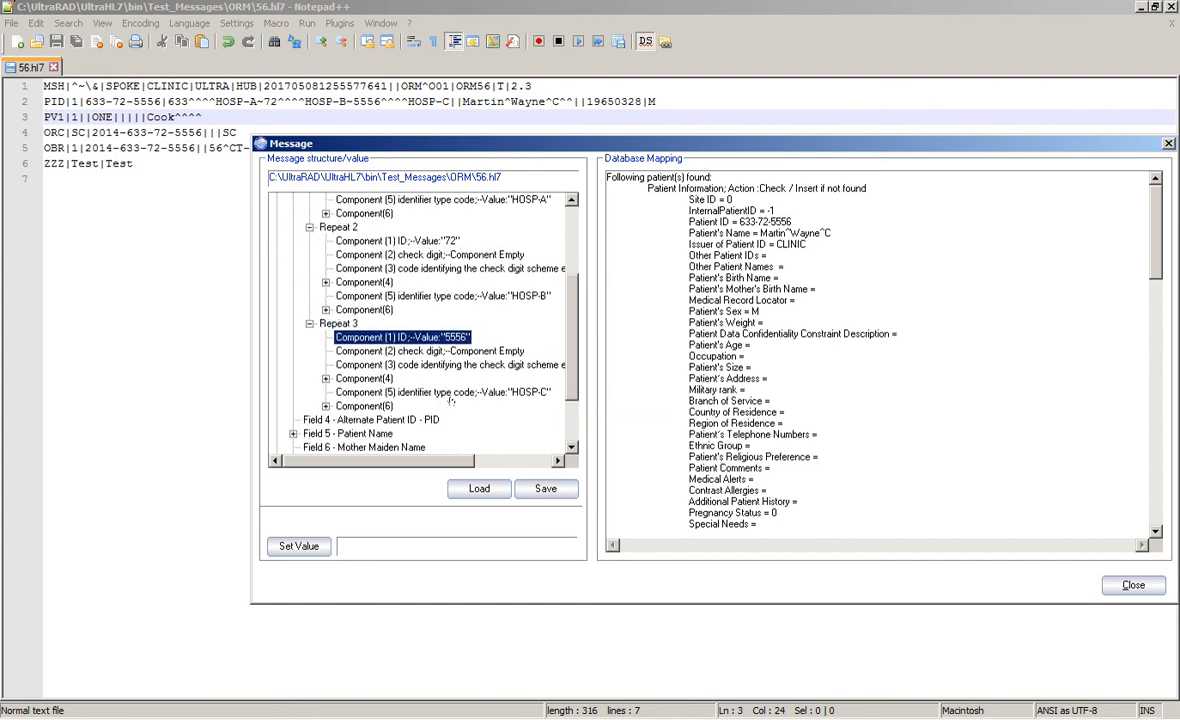
left_click(470, 393)
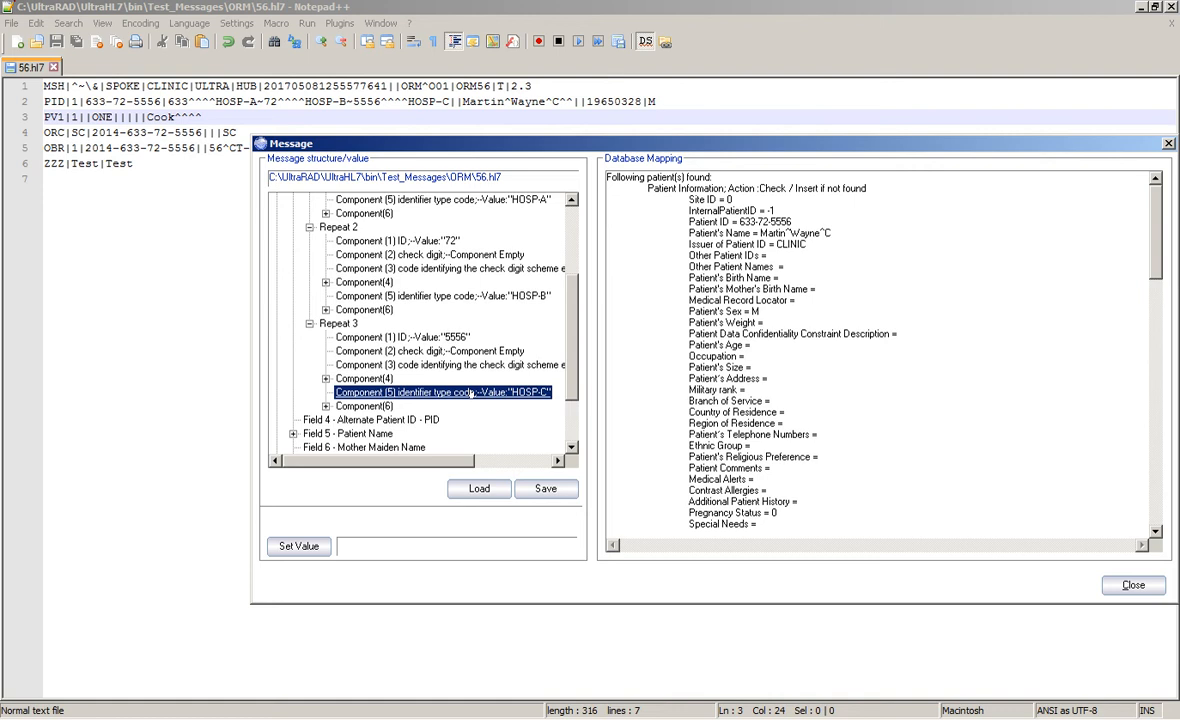
left_click(1130, 585)
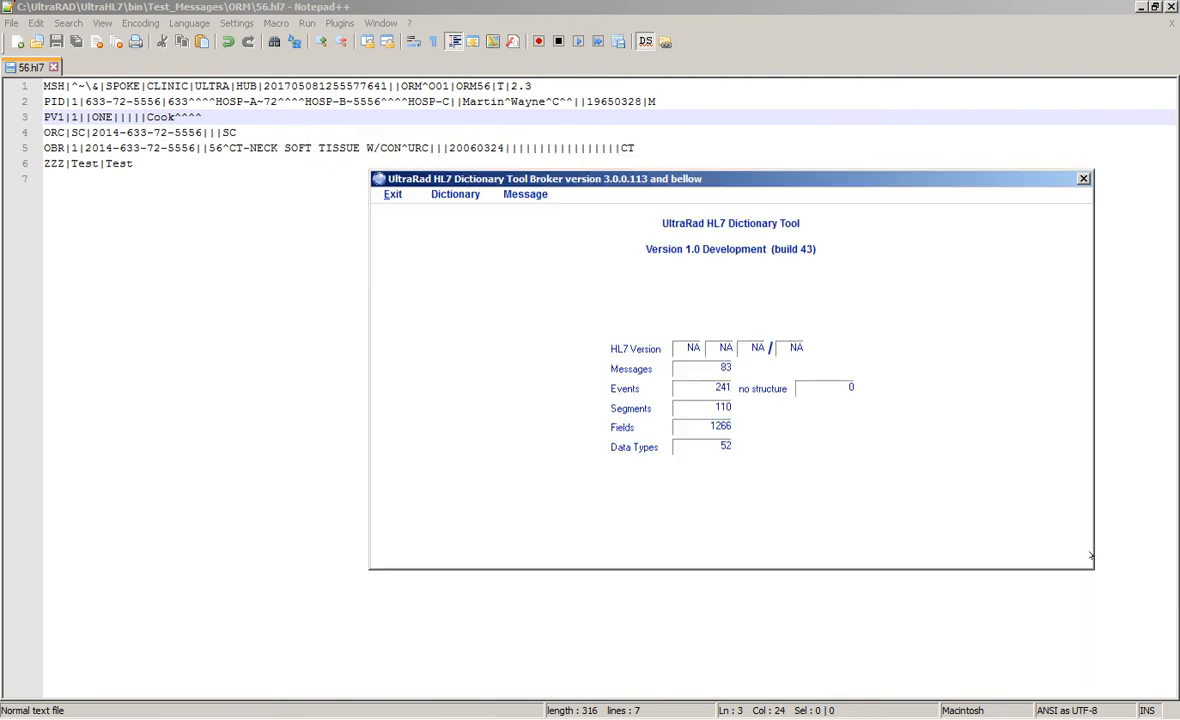
Open the dictionary customization's database mapping for the existing custom message ORM - O01
left_click(455, 194)
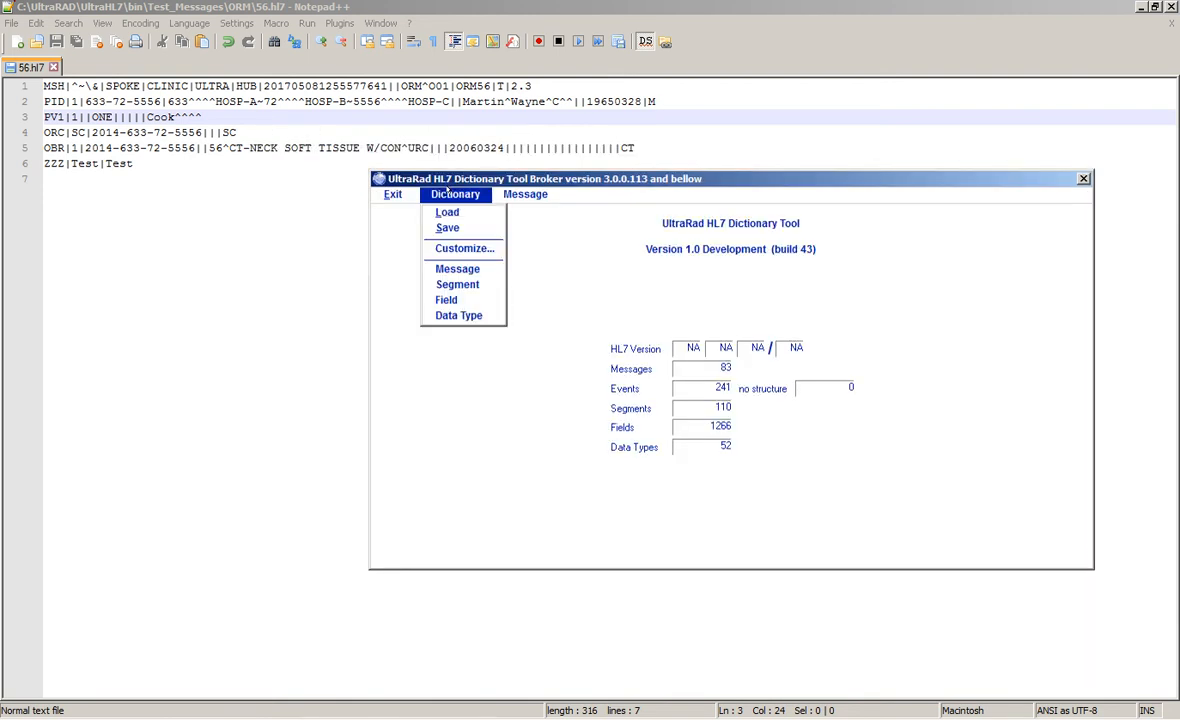
left_click(463, 247)
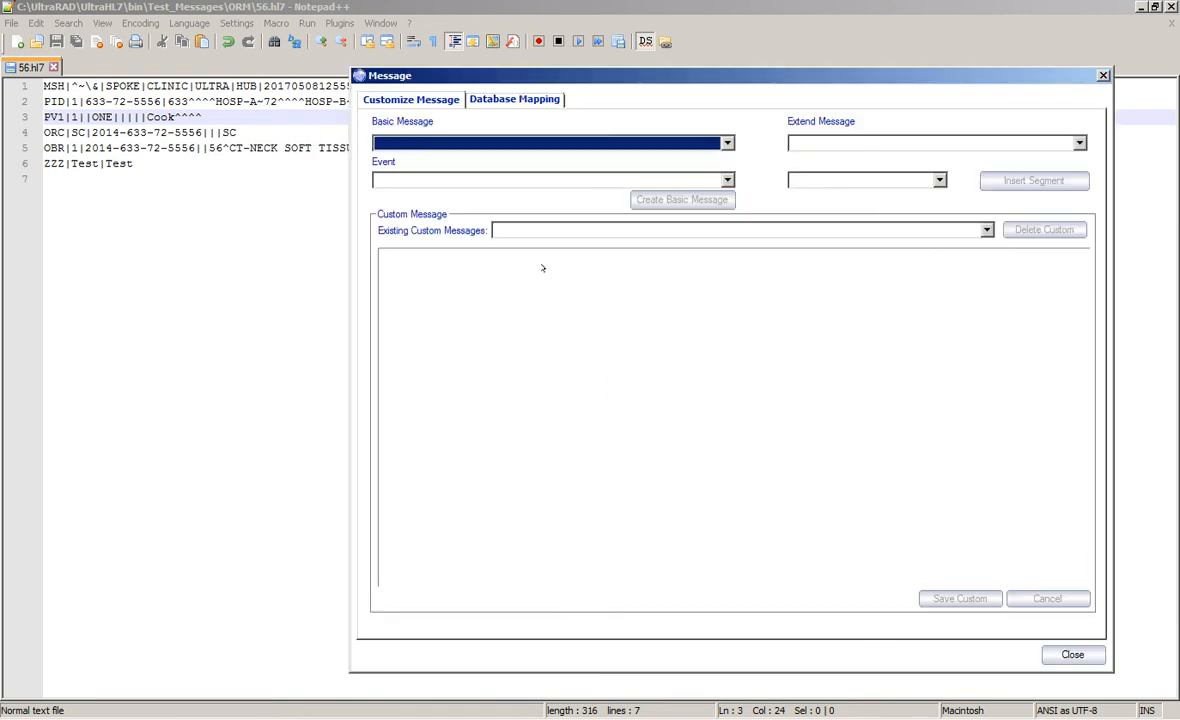
left_click(530, 99)
left_click(558, 121)
left_click(498, 136)
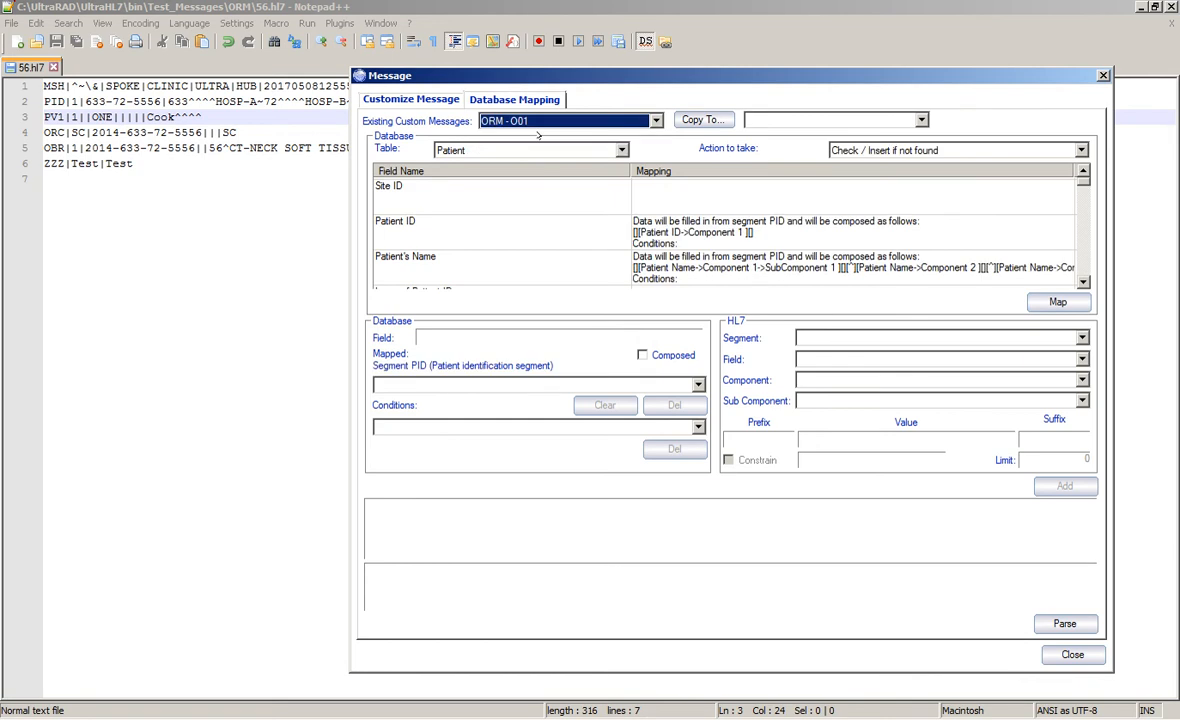
Select the Patient Identification List table and set its action to Check / Insert if not found
left_click(495, 150)
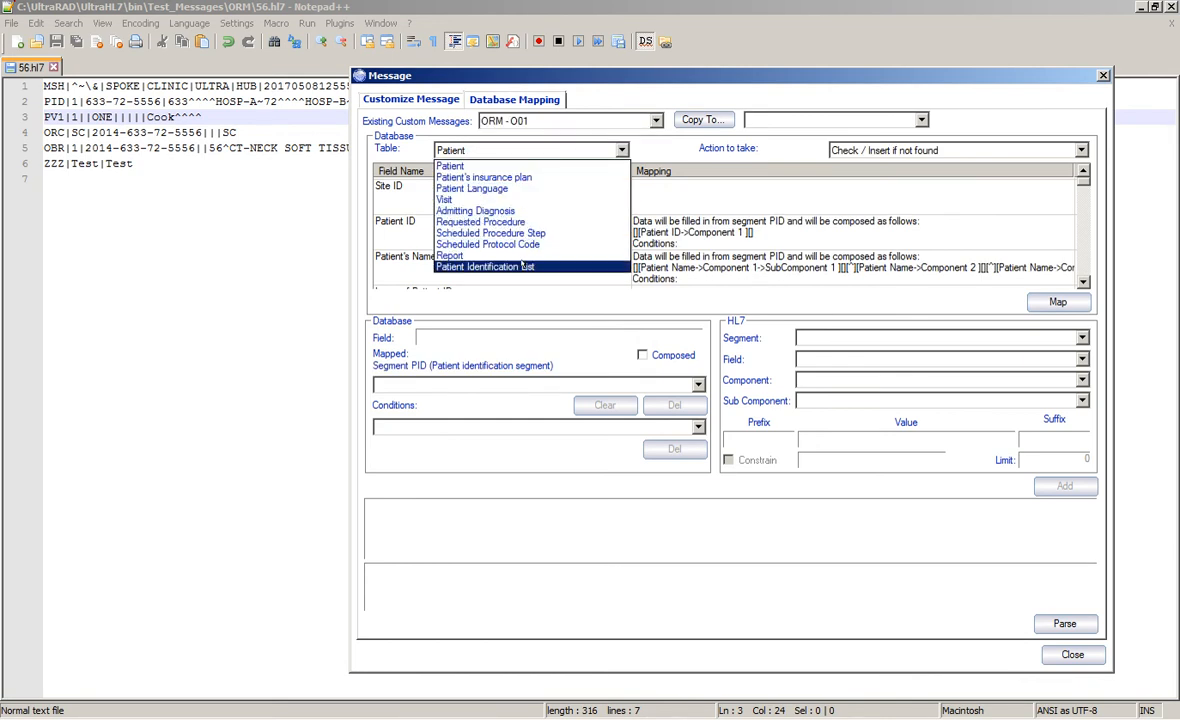
left_click(485, 266)
left_click(677, 204)
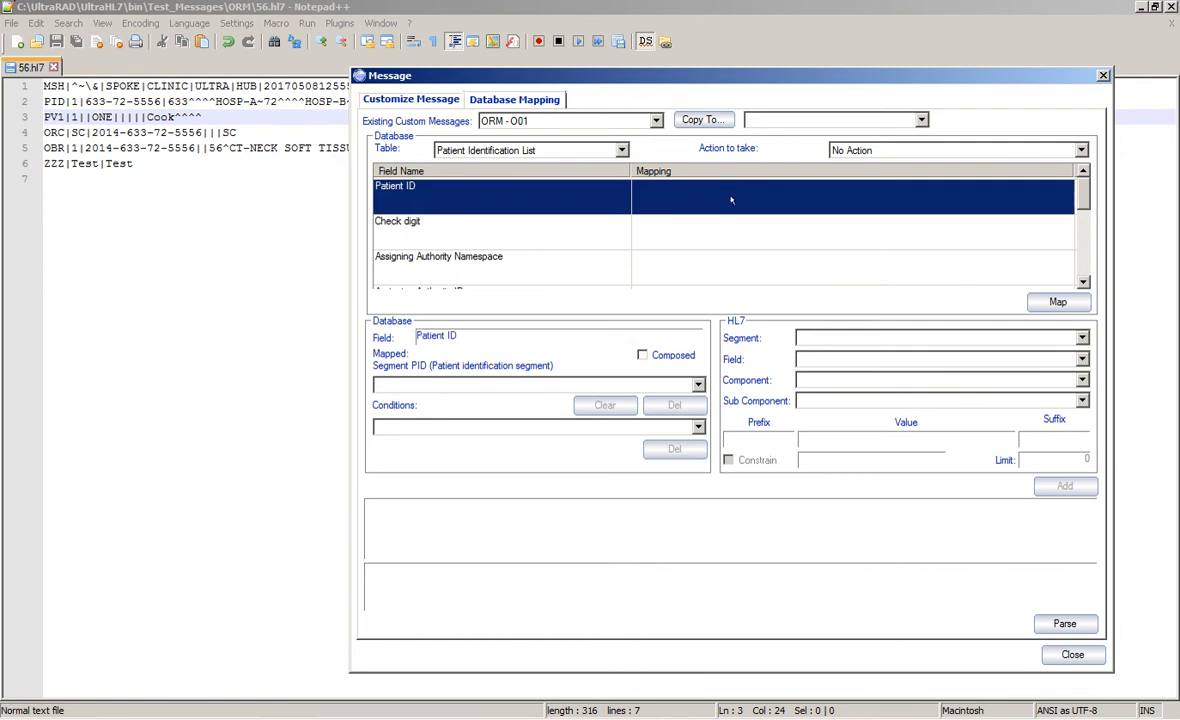
left_click(912, 151)
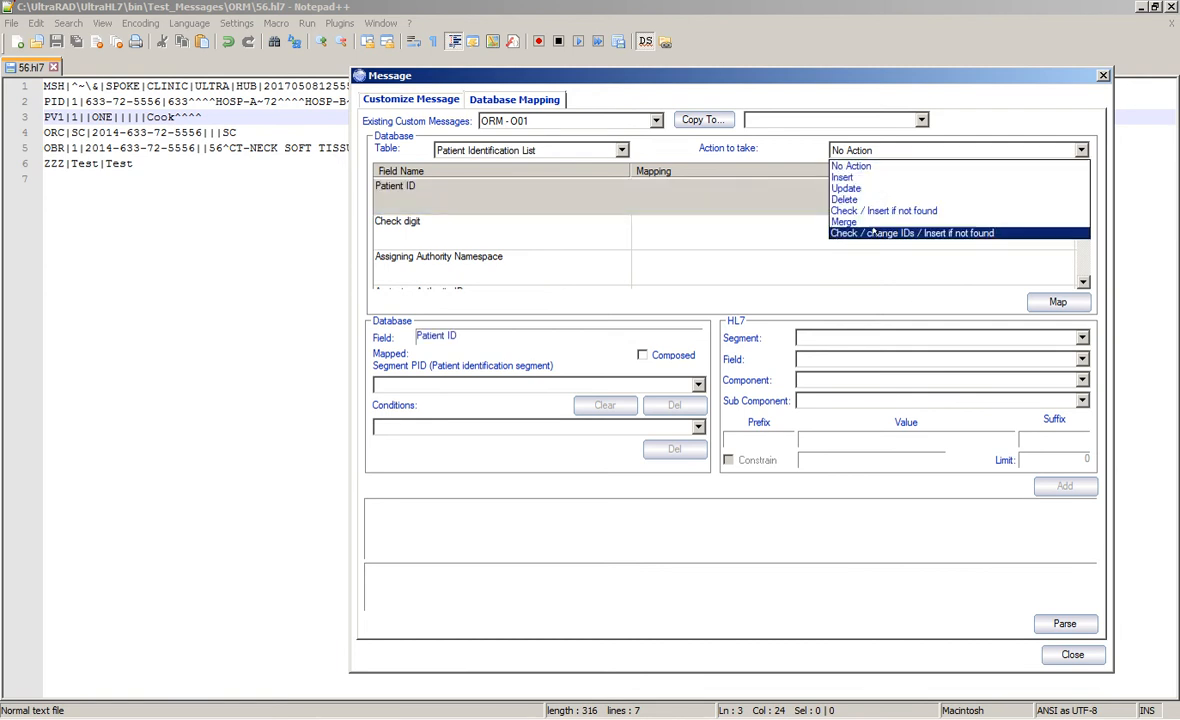
left_click(889, 206)
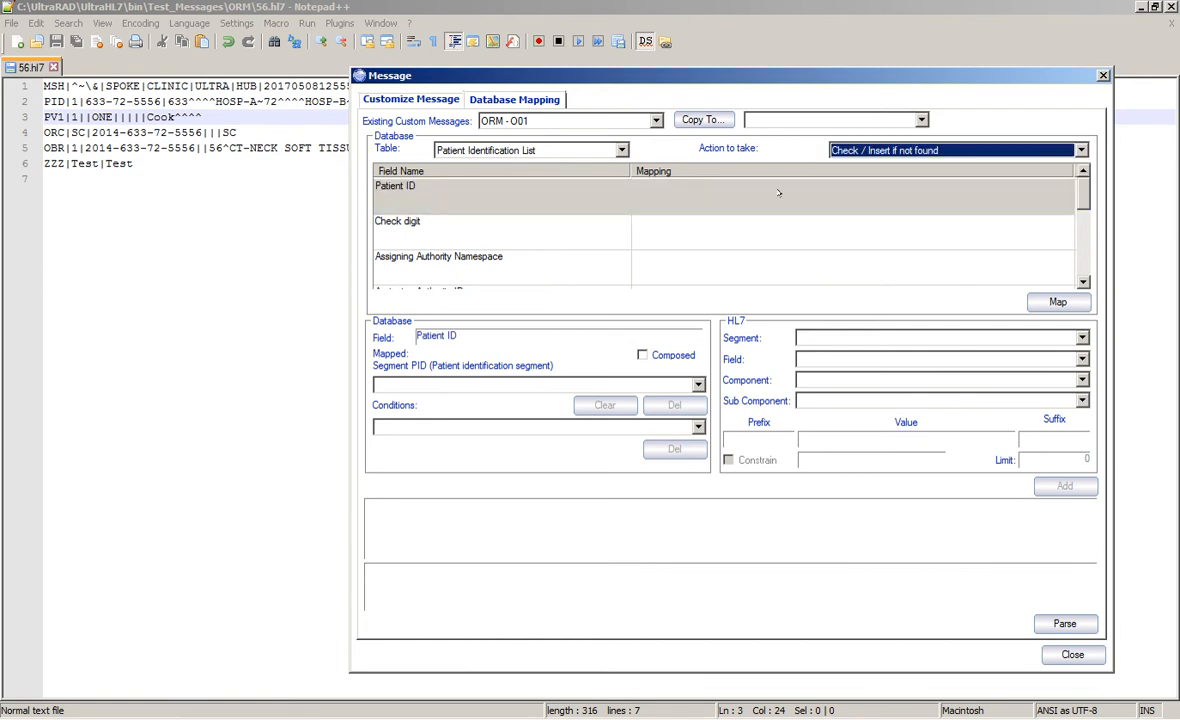
Map the table's Patient ID field to PID Field 03 - Patient Identifier List, Component 1 ID
left_click(690, 190)
left_click(843, 341)
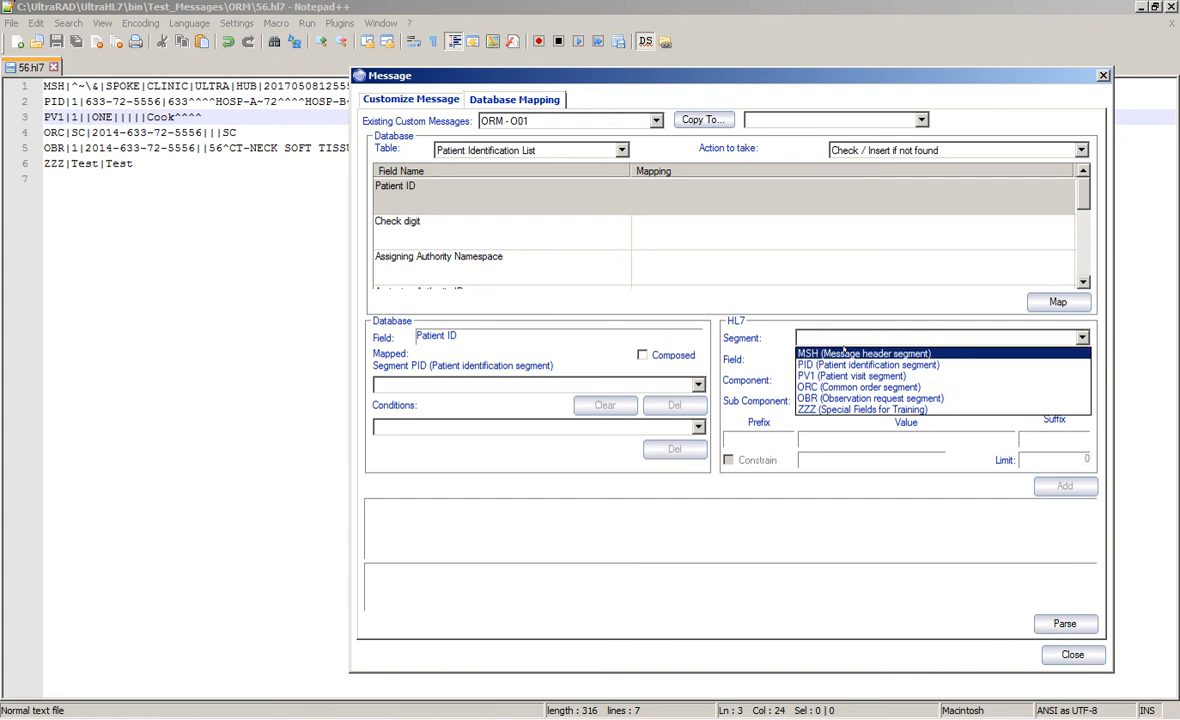
left_click(843, 365)
left_click(843, 360)
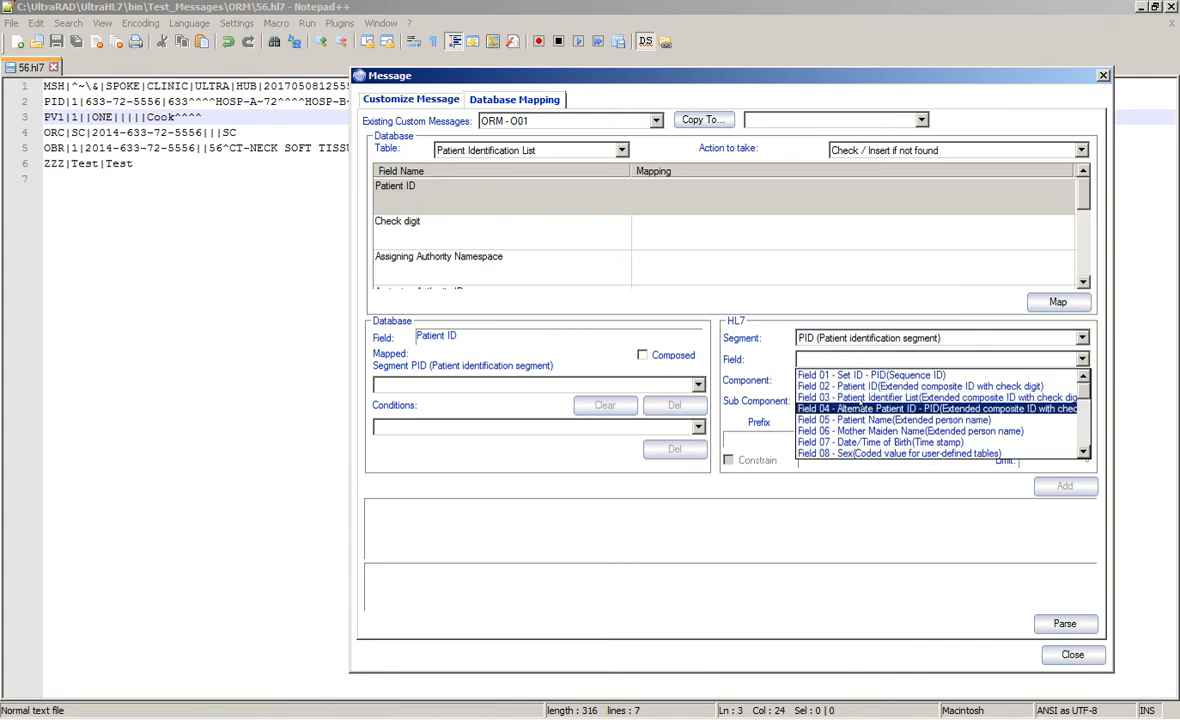
left_click(840, 398)
left_click(843, 380)
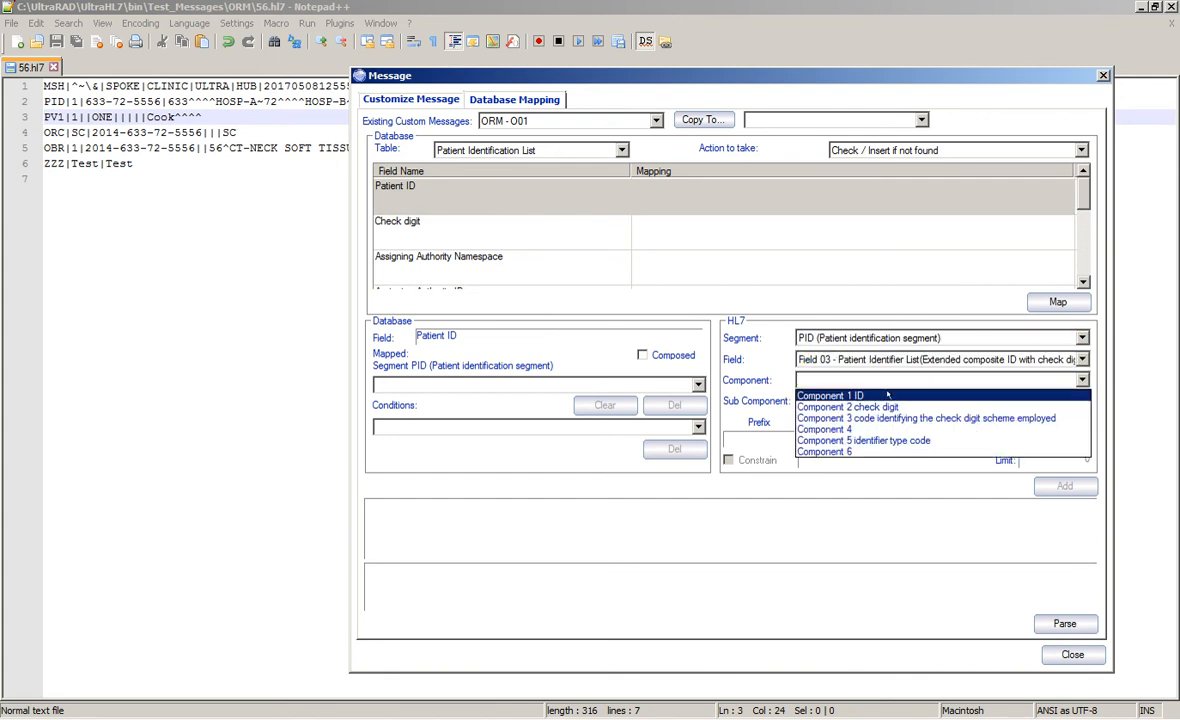
left_click(887, 396)
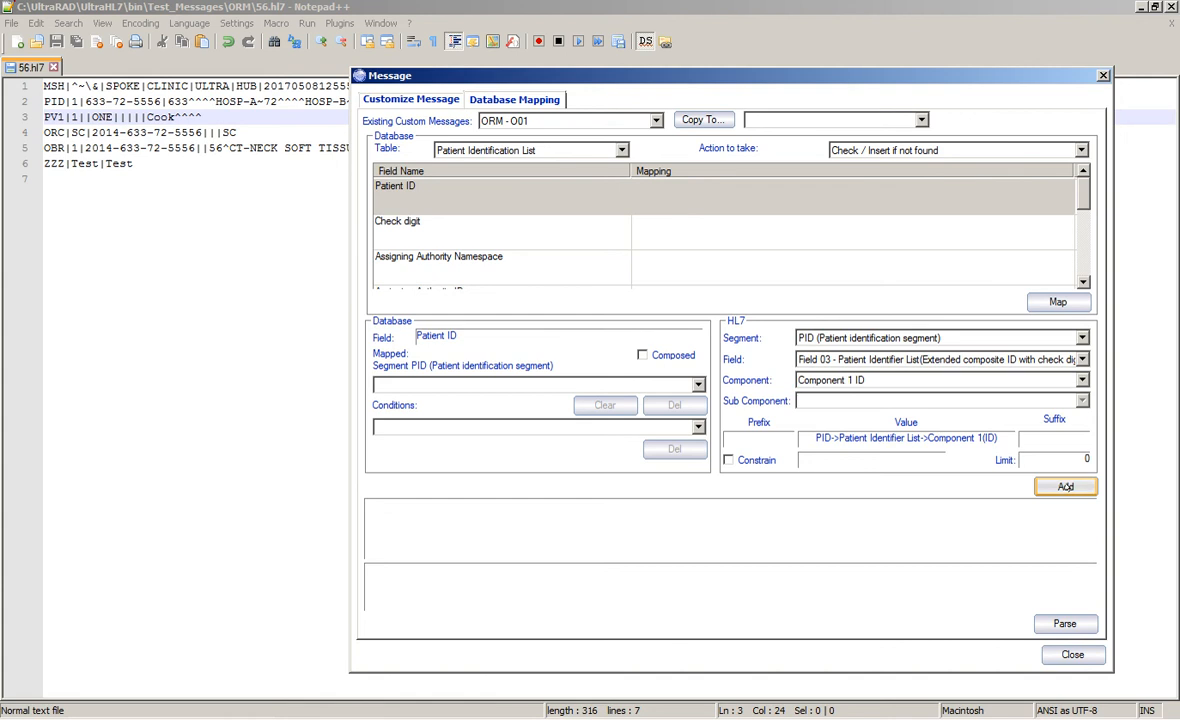
left_click(1066, 487)
Map the Assigning Facility ID field to Component 5 identifier type code of the PID Patient Identifier List
left_click(675, 239)
scroll(675, 239, "down", 2)
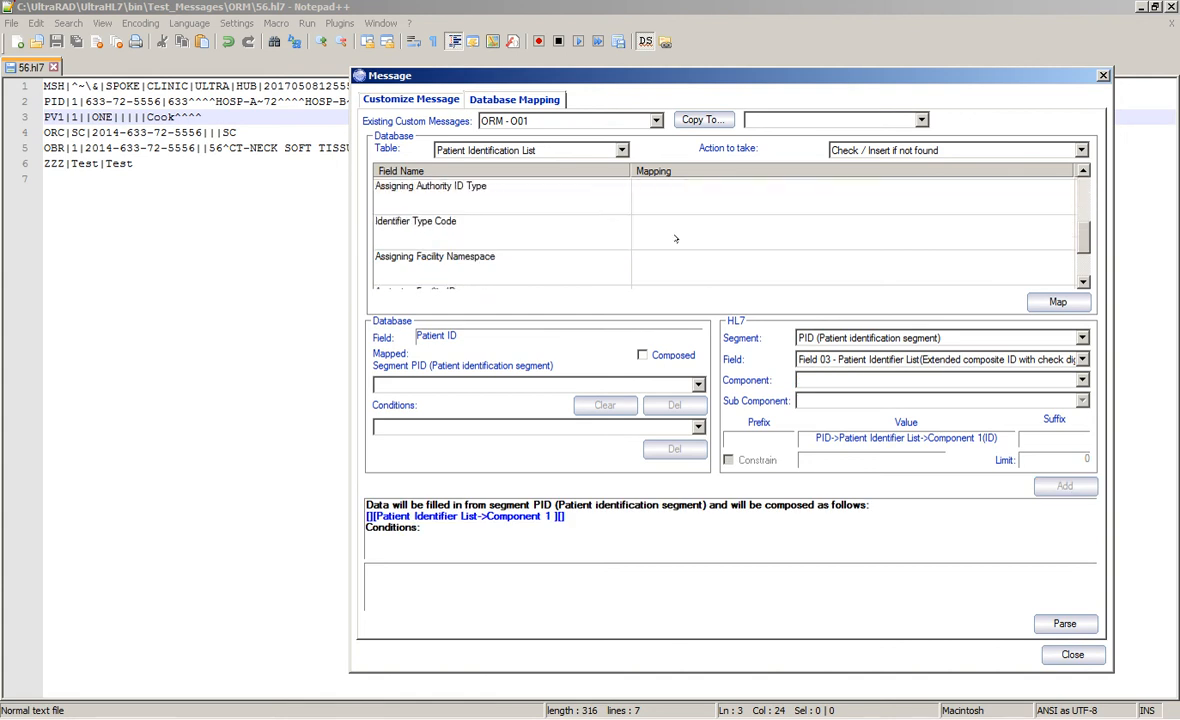
scroll(675, 239, "down", 1)
left_click(682, 231)
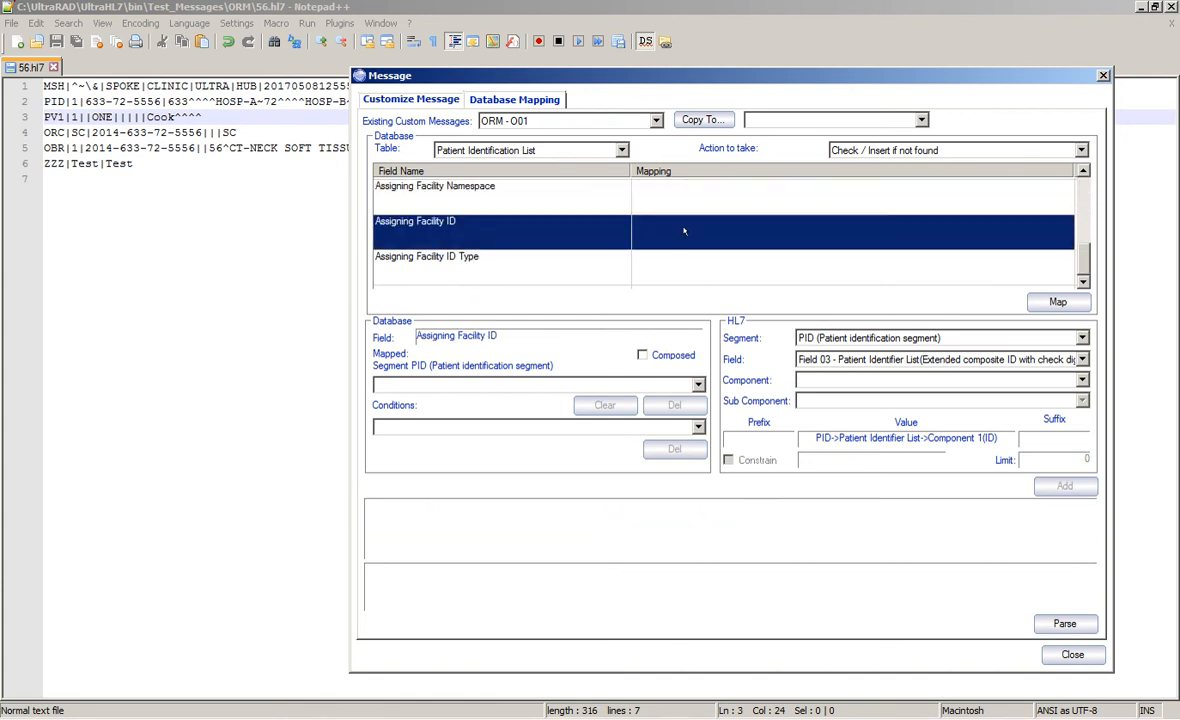
left_click(863, 379)
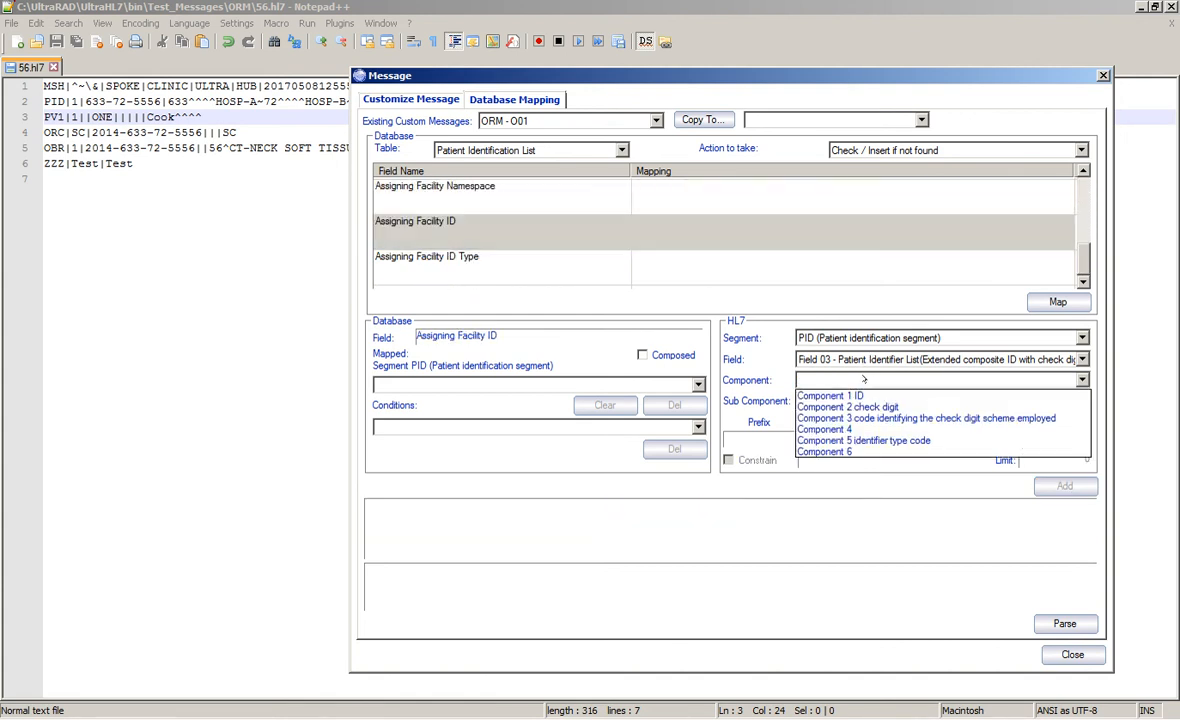
left_click(903, 441)
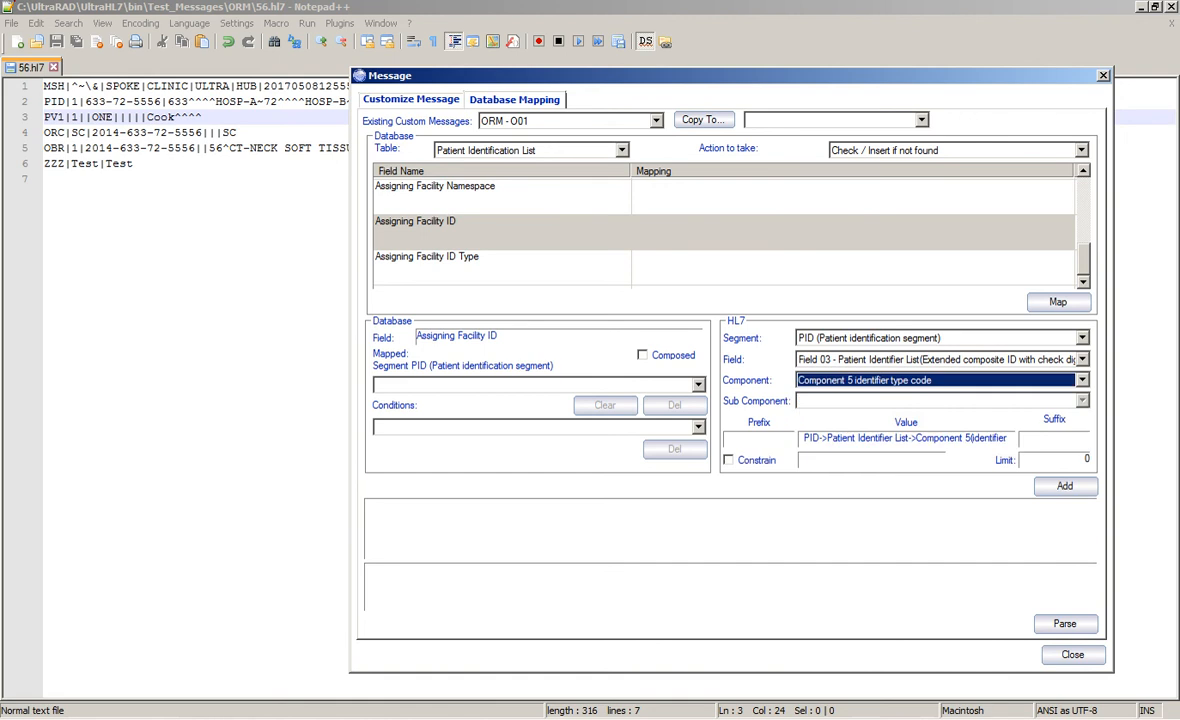
left_click(1064, 486)
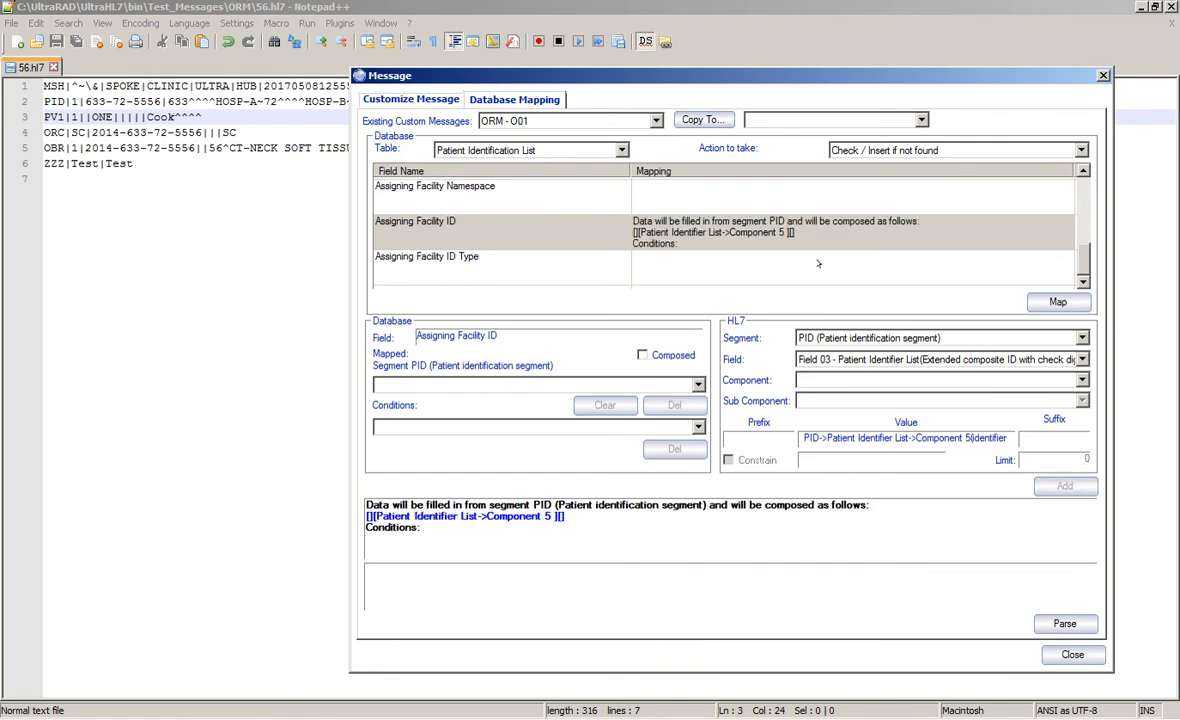
Close the mapping window and load 56.hl7 from the ORM folder in the message viewer
left_click(1072, 654)
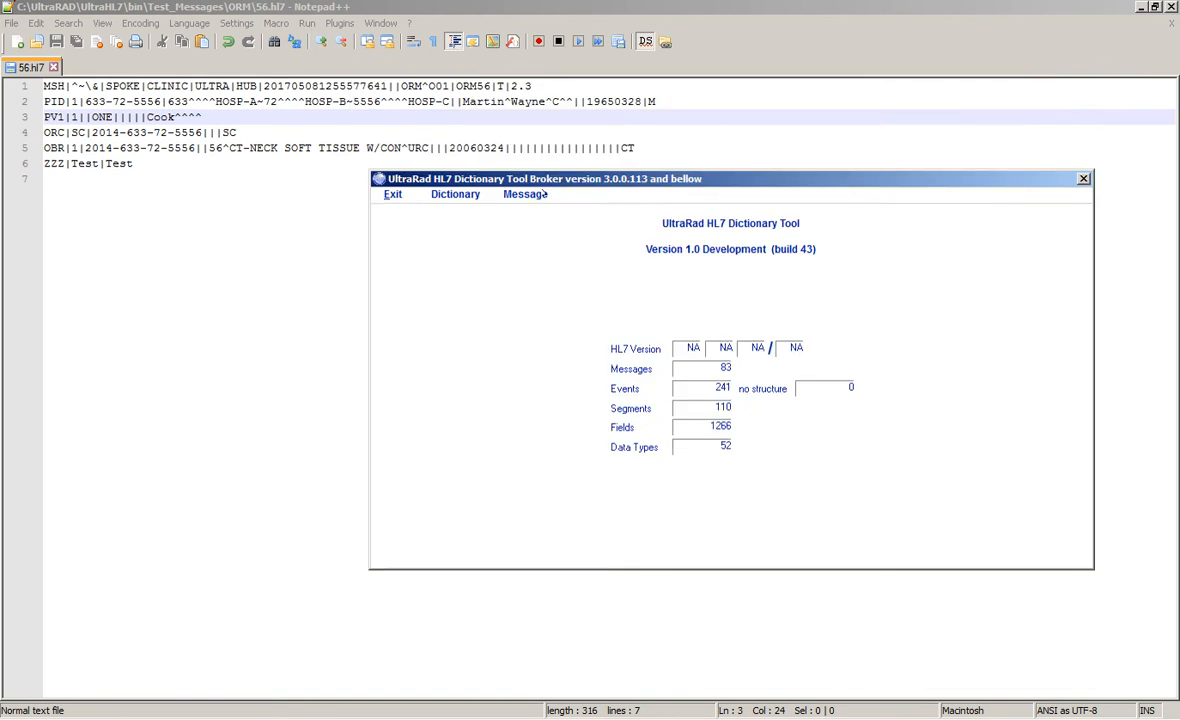
left_click(498, 177)
left_click(500, 198)
left_click(497, 494)
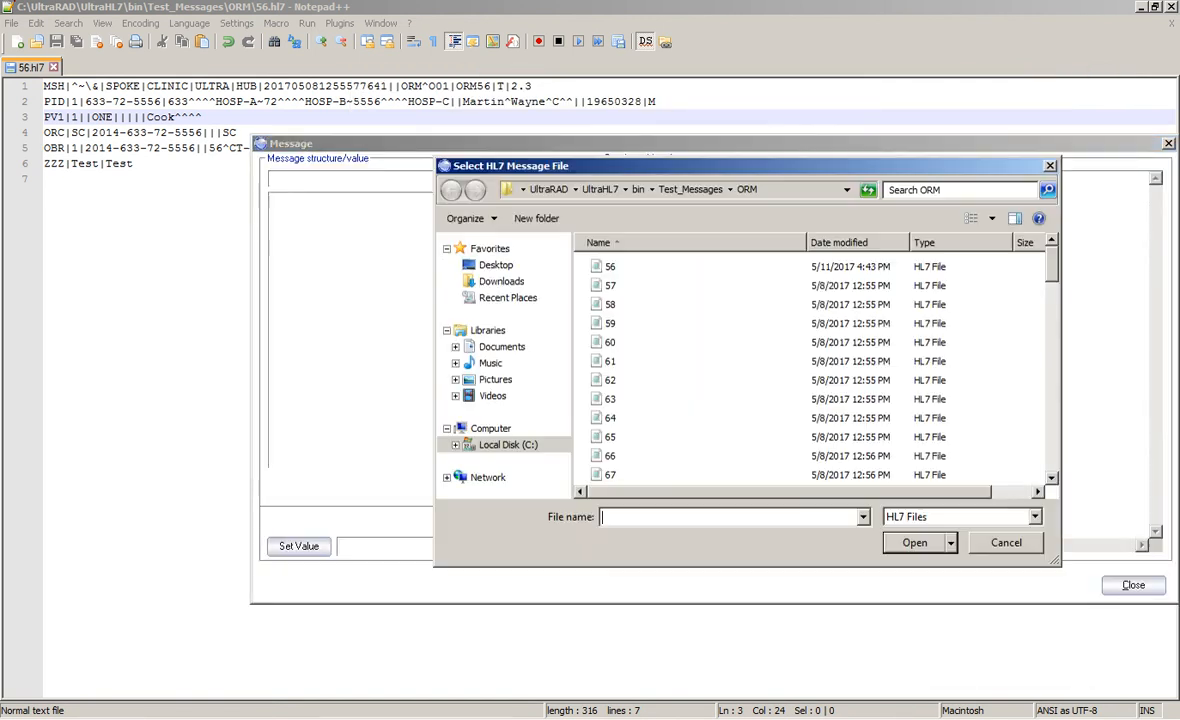
left_click(610, 267)
left_click(902, 547)
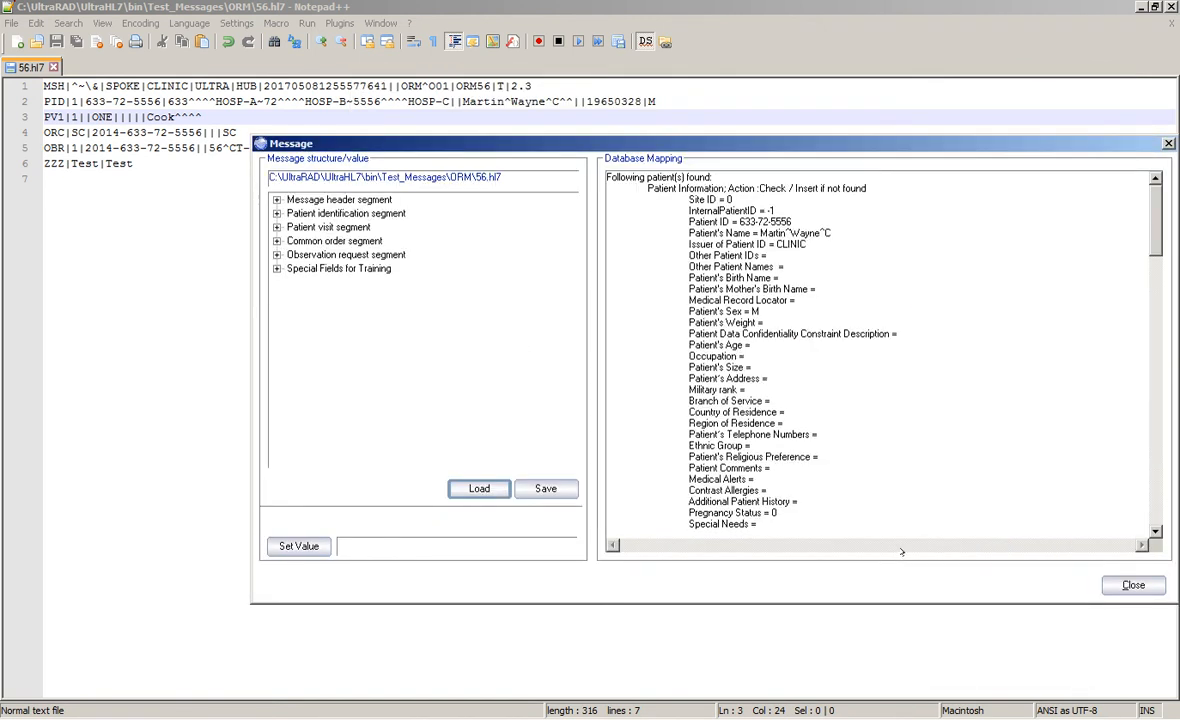
Examine the patient identification entries in the message's database mapping through the third identifier
scroll(1060, 195, "down", 7)
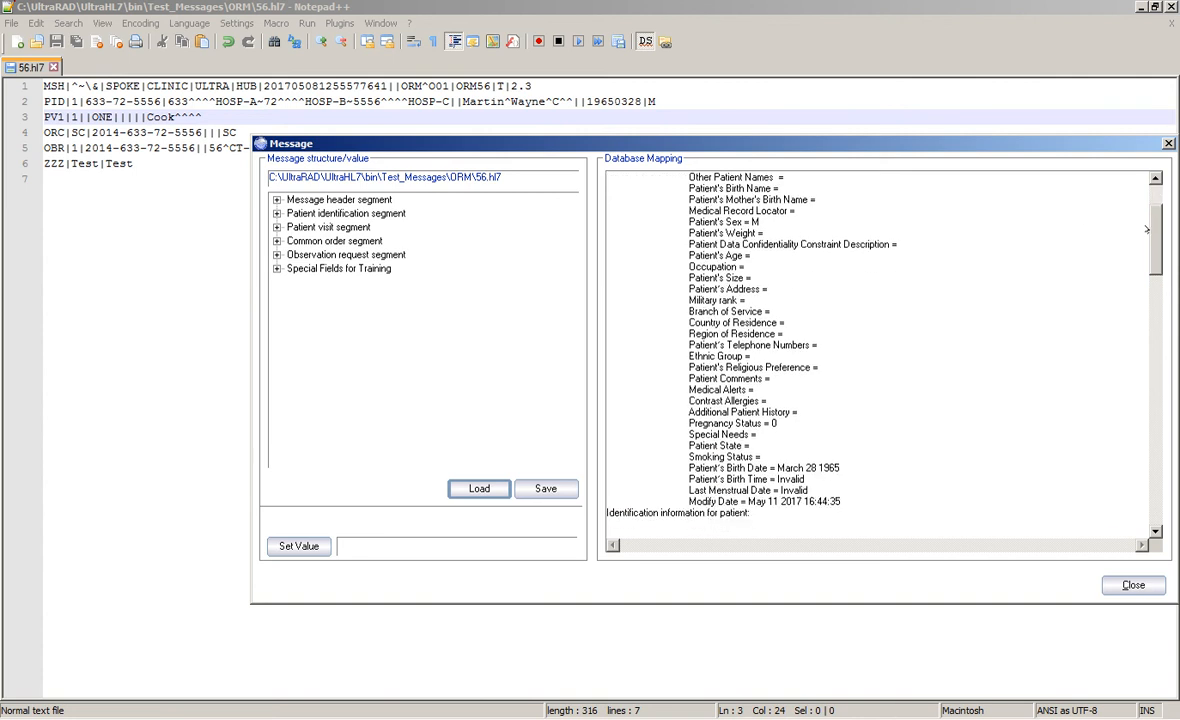
scroll(1141, 264, "down", 4)
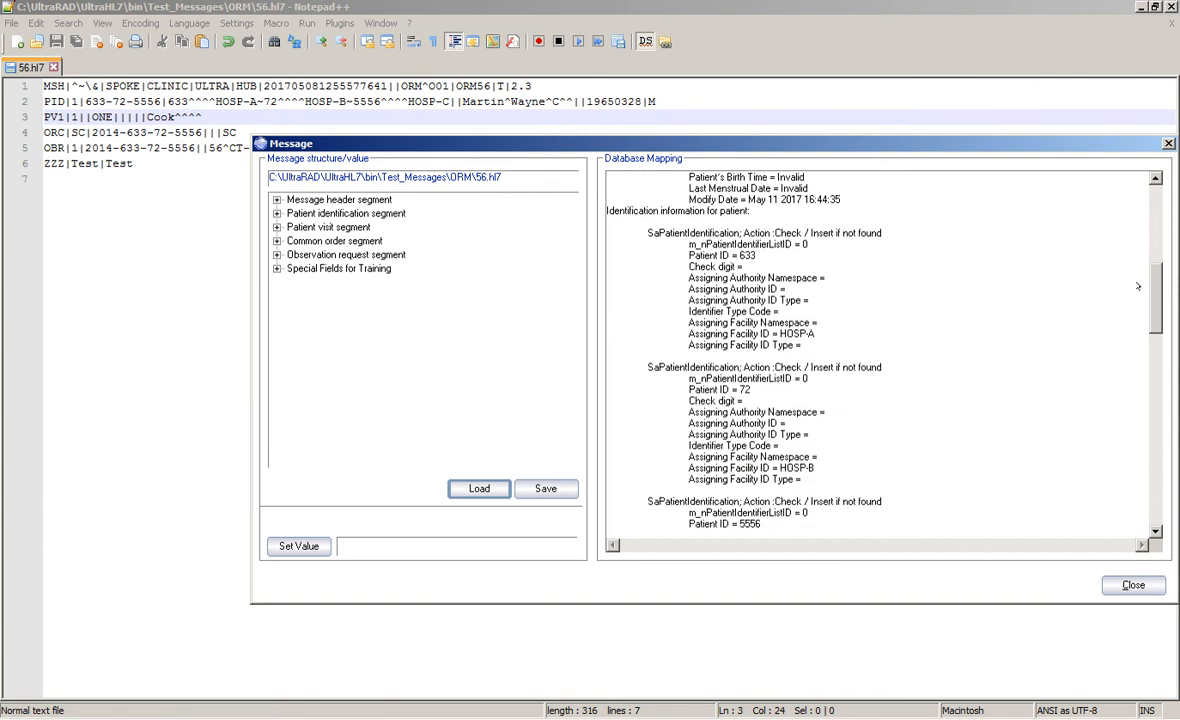
left_click_drag(638, 226, 855, 464)
left_click(636, 339)
scroll(854, 464, "down", 2)
left_click_drag(694, 446, 640, 367)
left_click(858, 500)
scroll(858, 500, "down", 2)
left_click(890, 486)
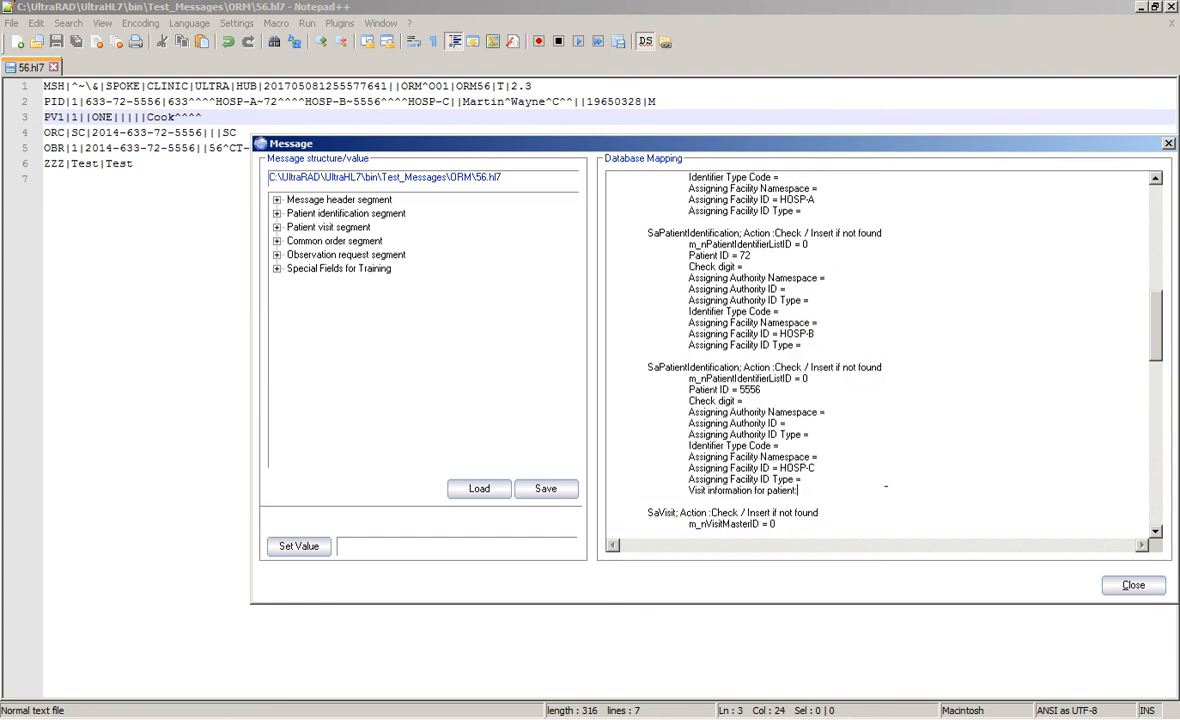
left_click_drag(886, 488, 645, 362)
left_click(836, 455)
Recheck the Patient ID and Assigning Facility ID of each of the three identification entries, and close the message viewer
scroll(877, 425, "up", 2)
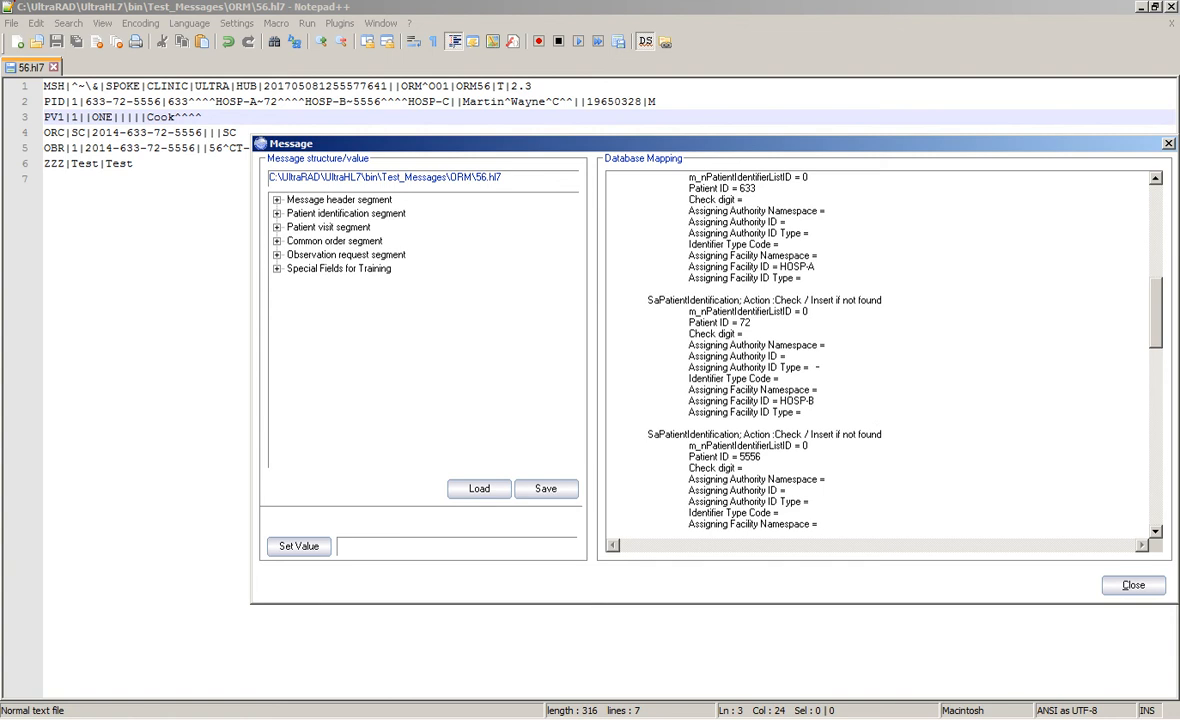
scroll(816, 367, "up", 2)
left_click_drag(816, 367, 645, 233)
left_click(747, 401)
left_click_drag(719, 367, 837, 483)
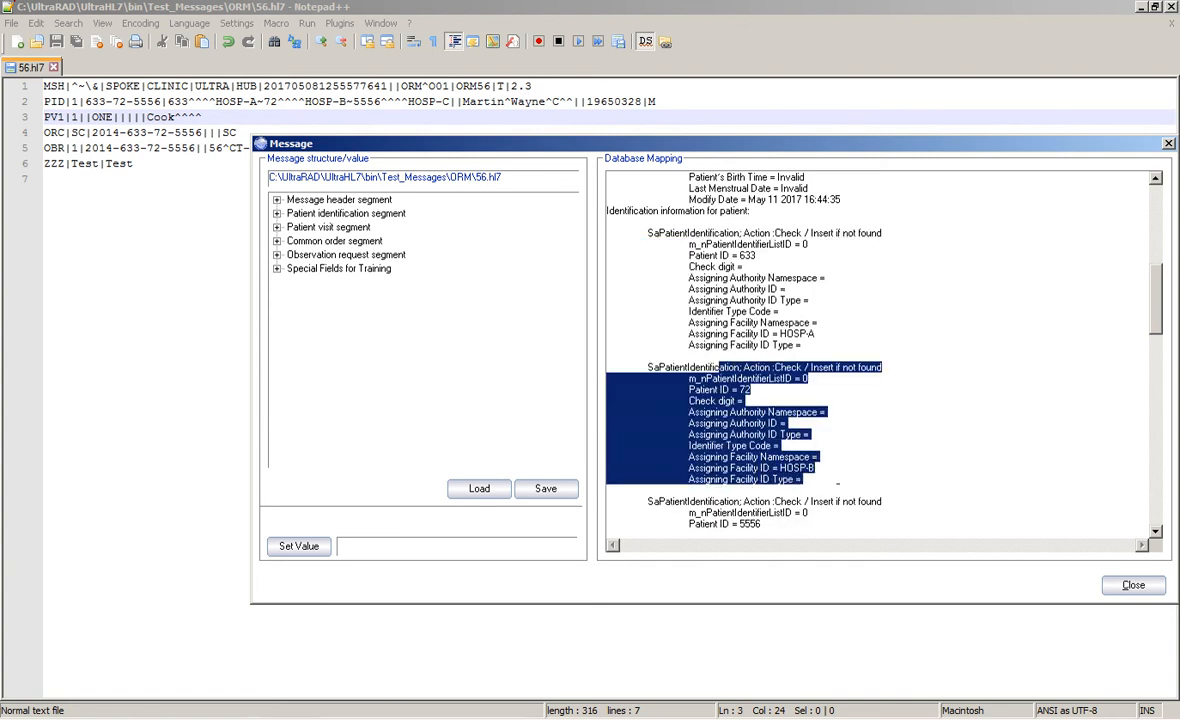
left_click(837, 483)
scroll(837, 483, "down", 3)
left_click_drag(719, 400, 857, 513)
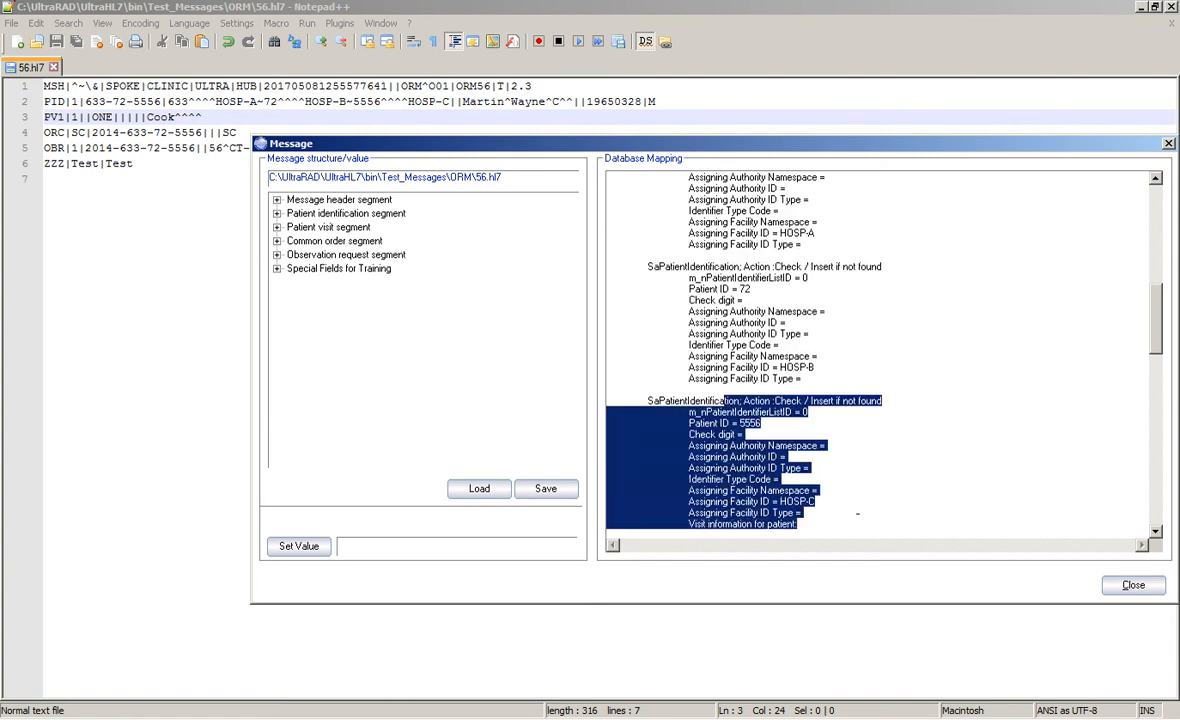
left_click(865, 512)
left_click(1133, 585)
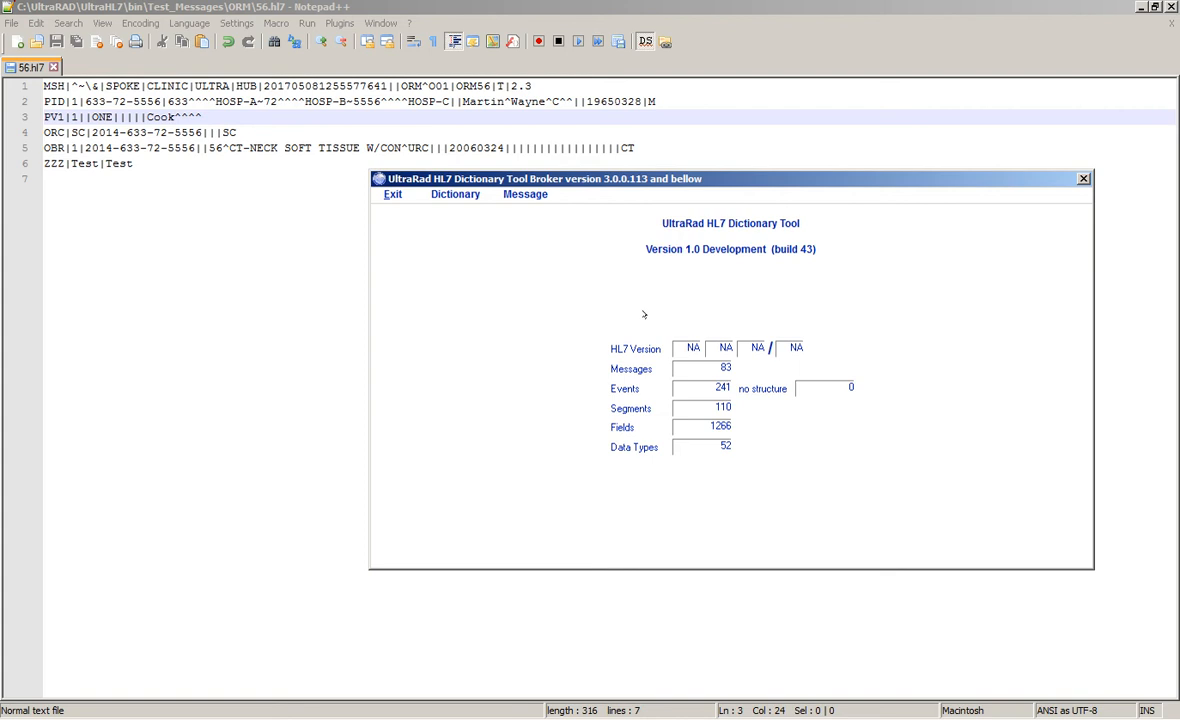
Save the dictionary to the cDictionary folder for Broker 3.0.0.113 and bellow, and stop the service in UltraBROKER
left_click(455, 194)
left_click(447, 228)
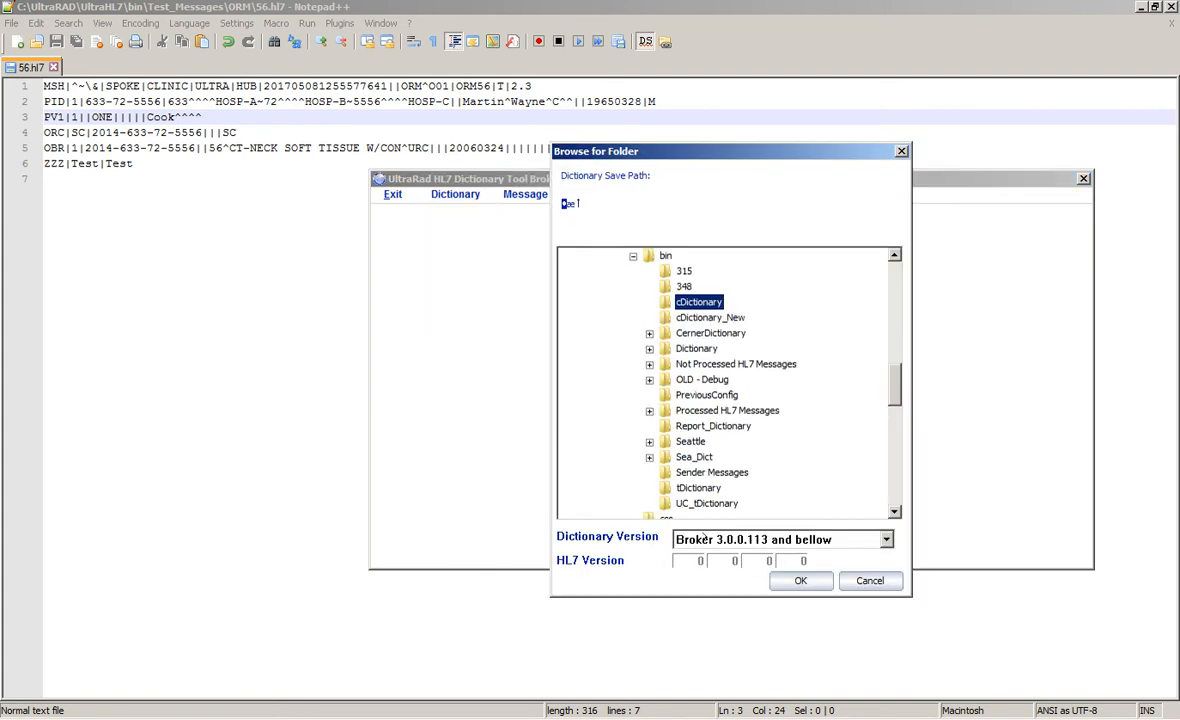
left_click(785, 581)
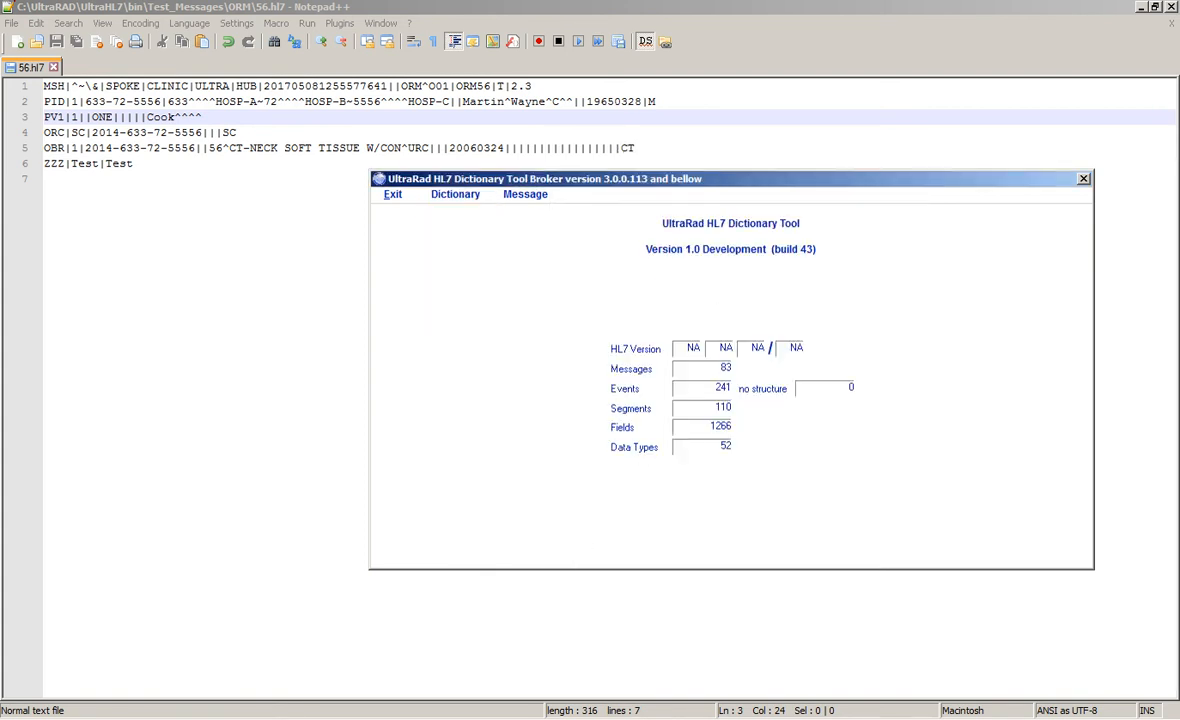
key("alt+Tab")
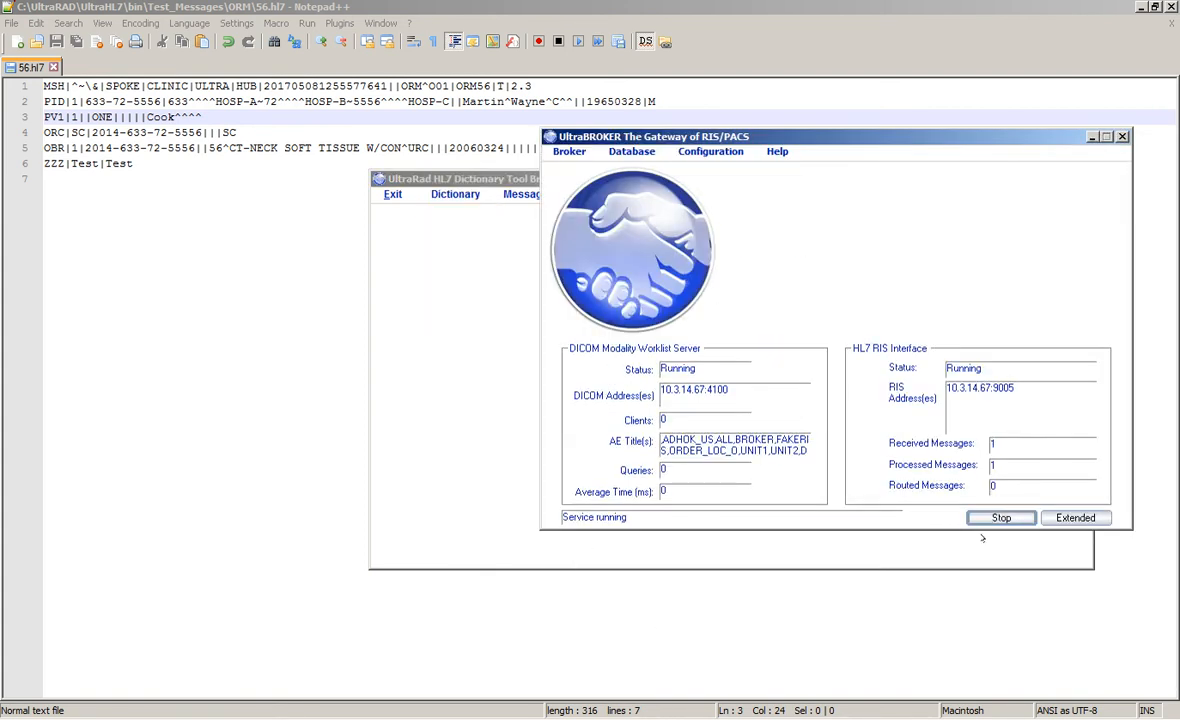
left_click(1001, 517)
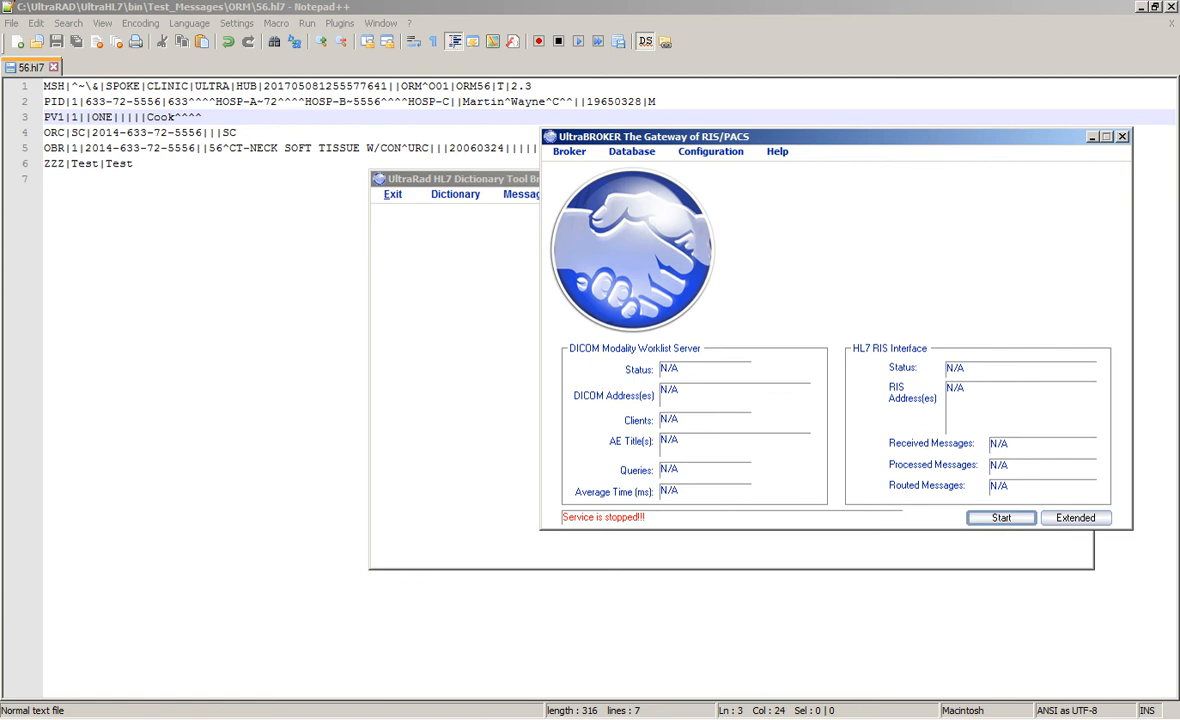
In SQL Server Management Studio, run SELECT * FROM PatientIdentifierList against the UltraBROKER database
key("alt+Tab")
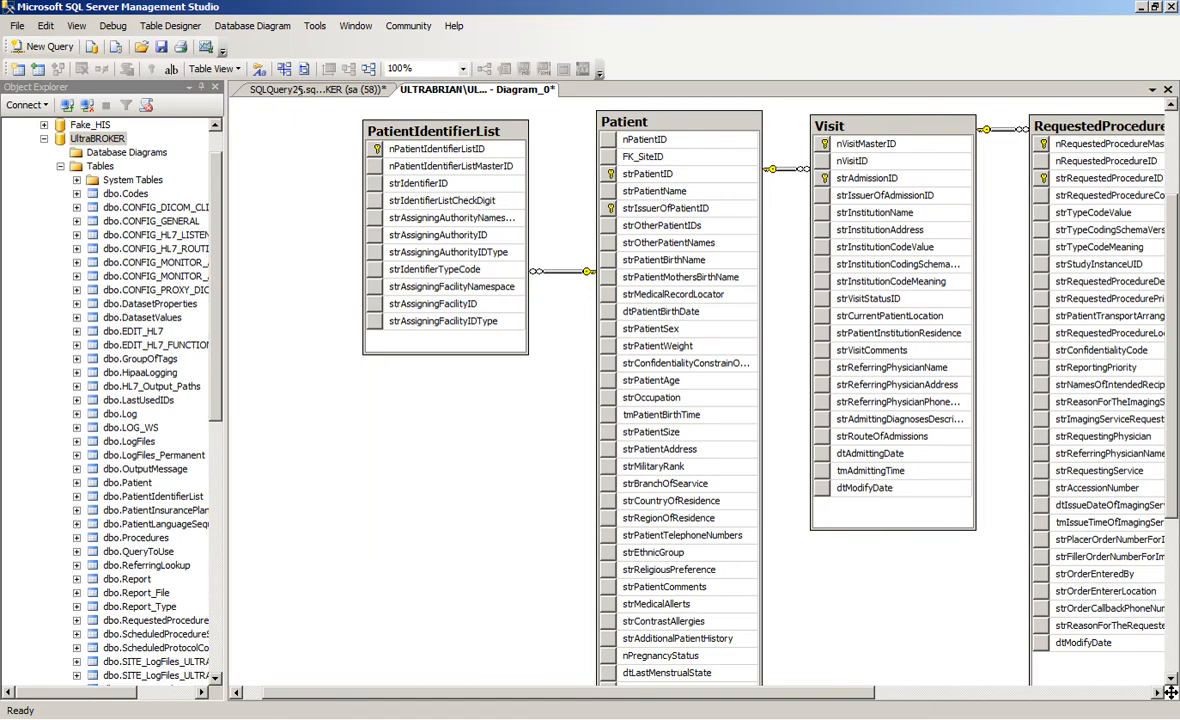
left_click(278, 89)
scroll(388, 177, "up", 1)
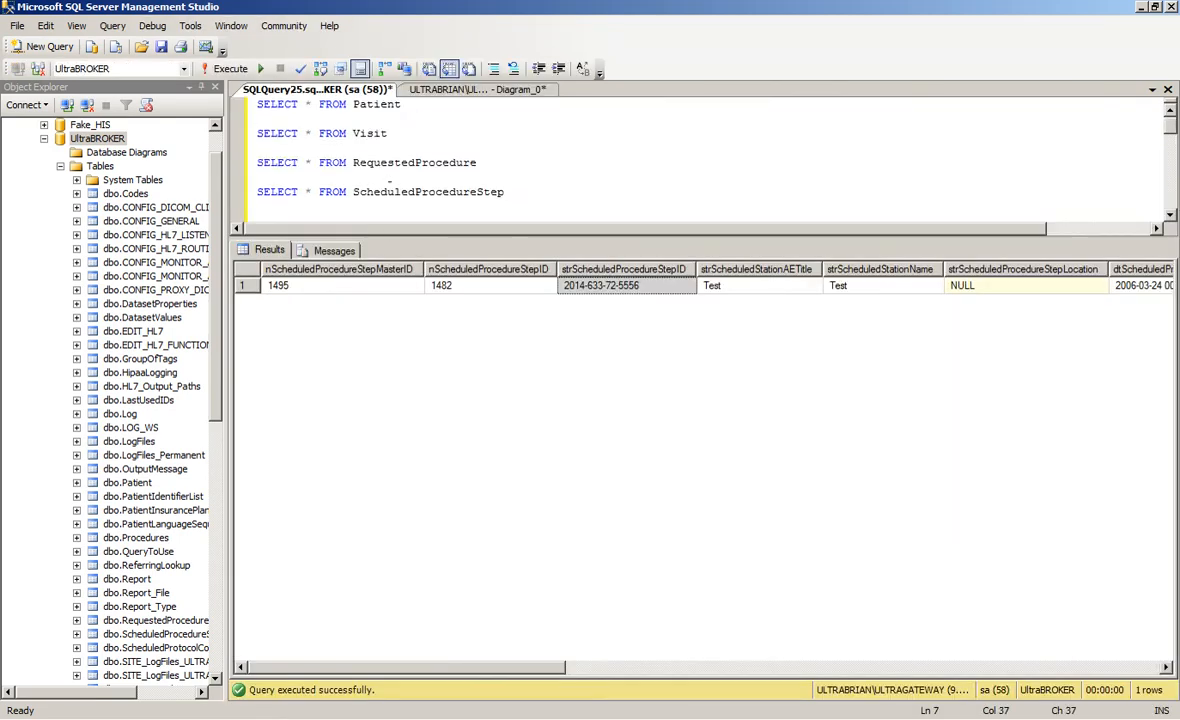
scroll(389, 181, "down", 3)
left_click_drag(513, 133, 250, 118)
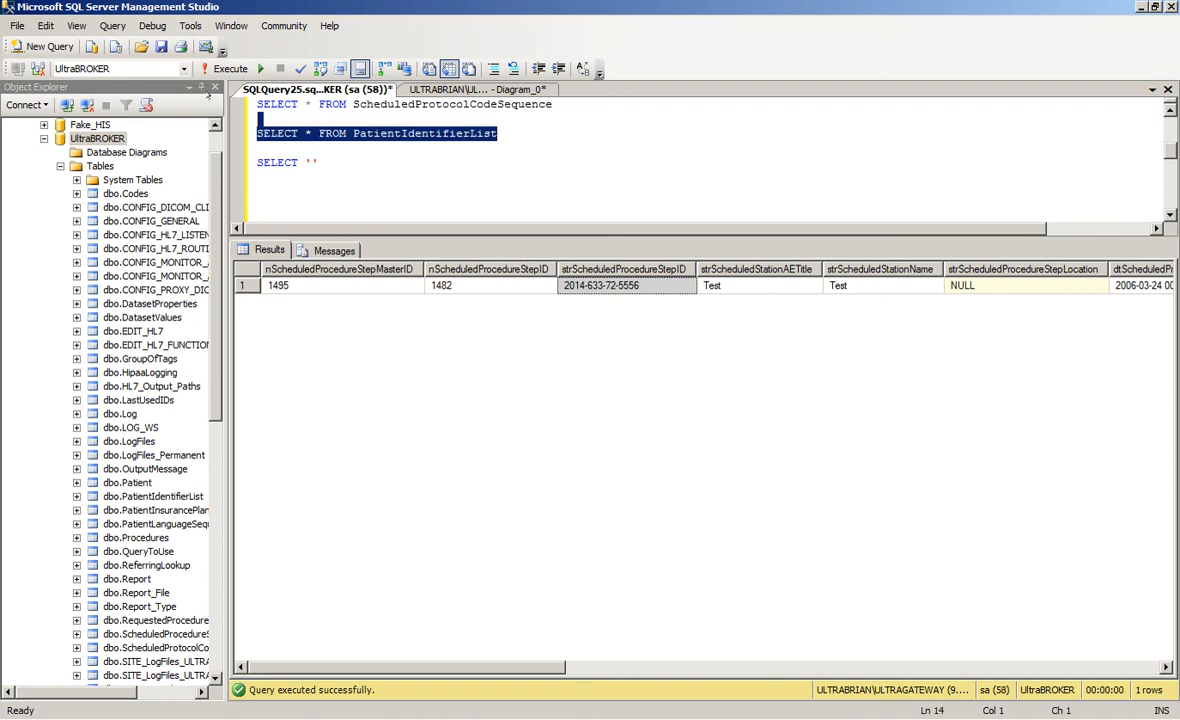
left_click(200, 68)
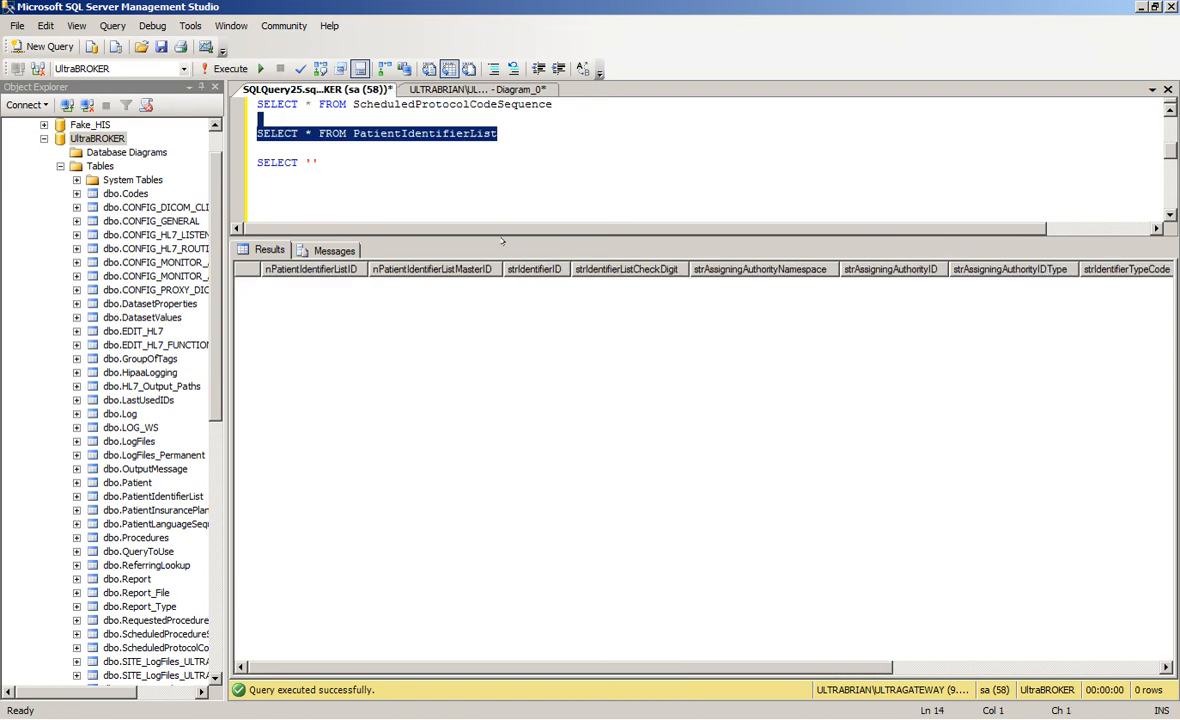
Send 56.hl7 to port 9005 with the UltraRAD HL7 Send Utility and check UltraBROKER's Processed Messages value
left_click(470, 174)
left_click_drag(503, 134, 257, 133)
key("alt+Tab")
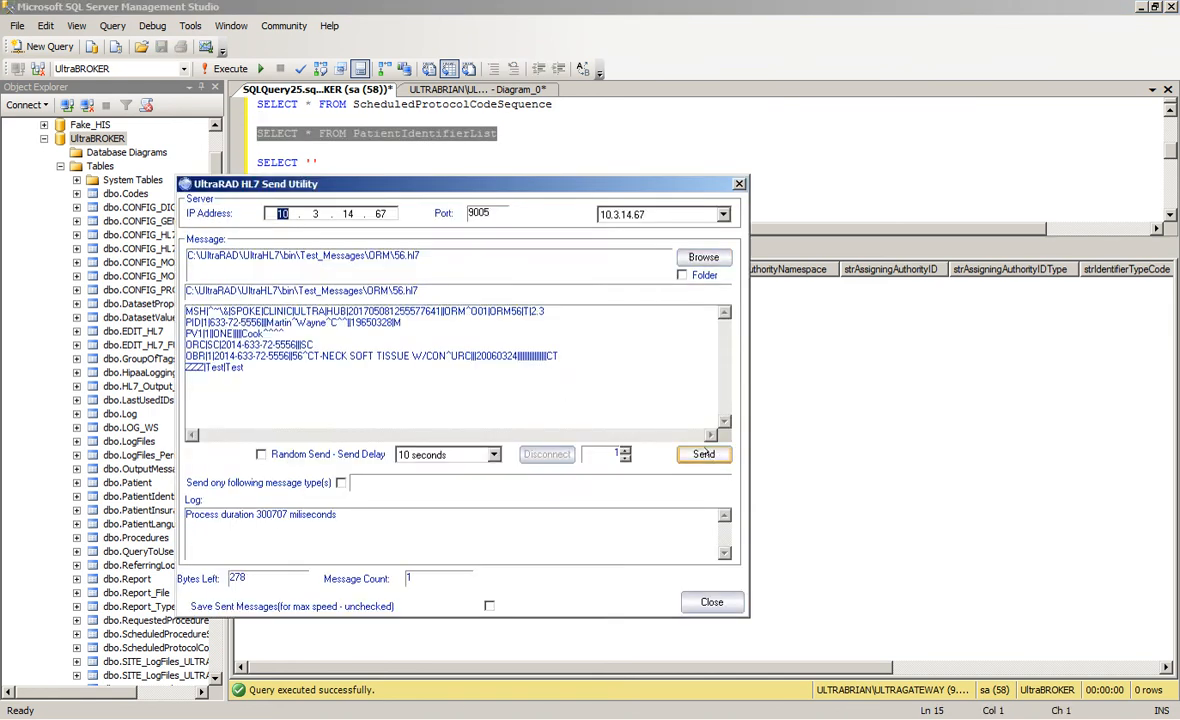
left_click(705, 454)
left_click(420, 718)
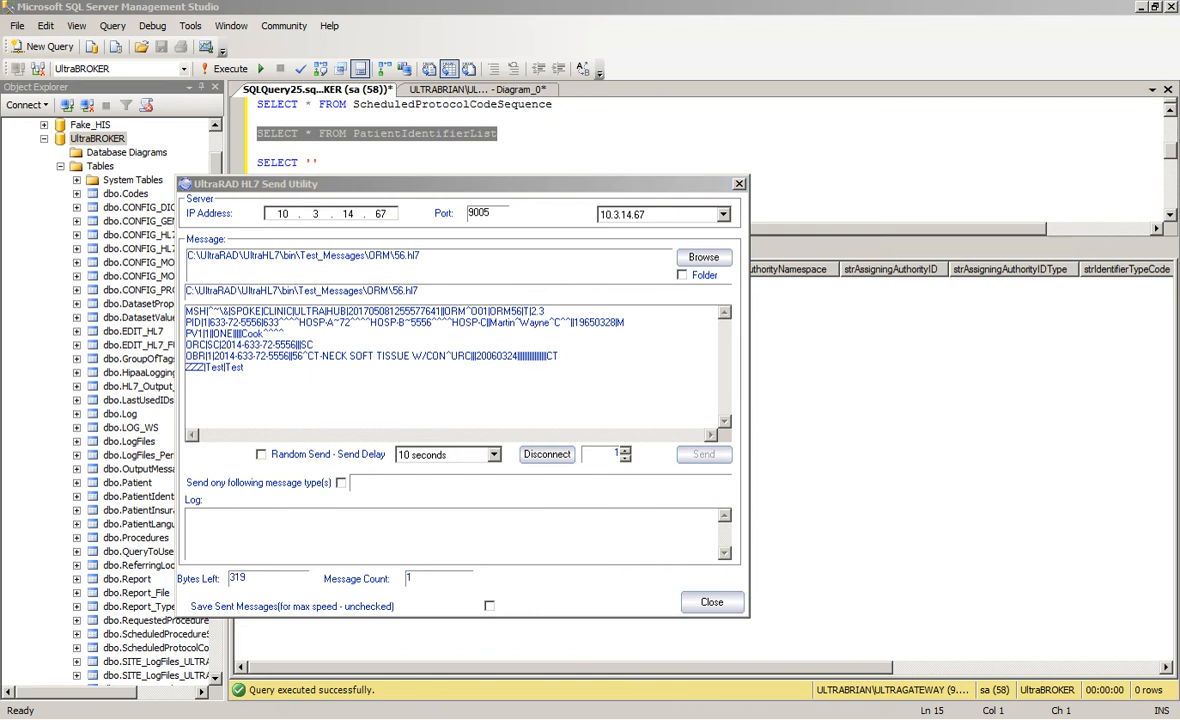
double_click(993, 465)
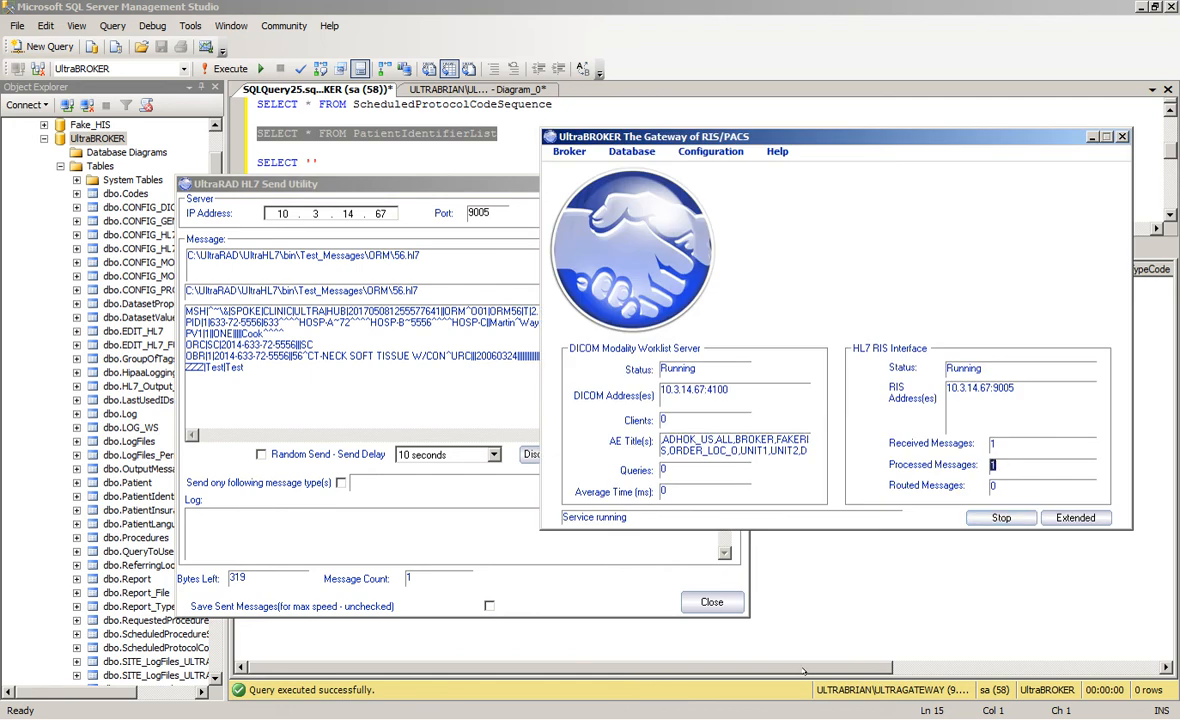
Return to SQL Server Management Studio, run SELECT * FROM PatientIdentifierList and check the strIdentifierID of each row
left_click(427, 168)
left_click_drag(505, 133, 240, 133)
left_click(218, 68)
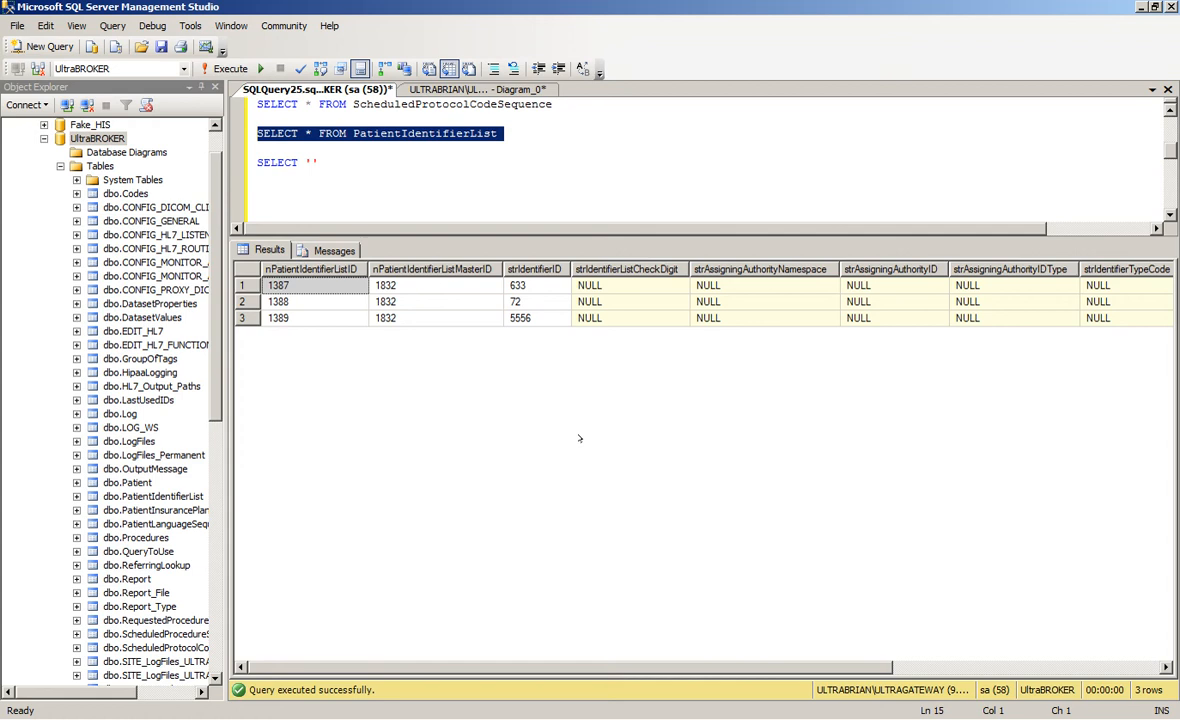
left_click(526, 285)
left_click(528, 302)
left_click(536, 319)
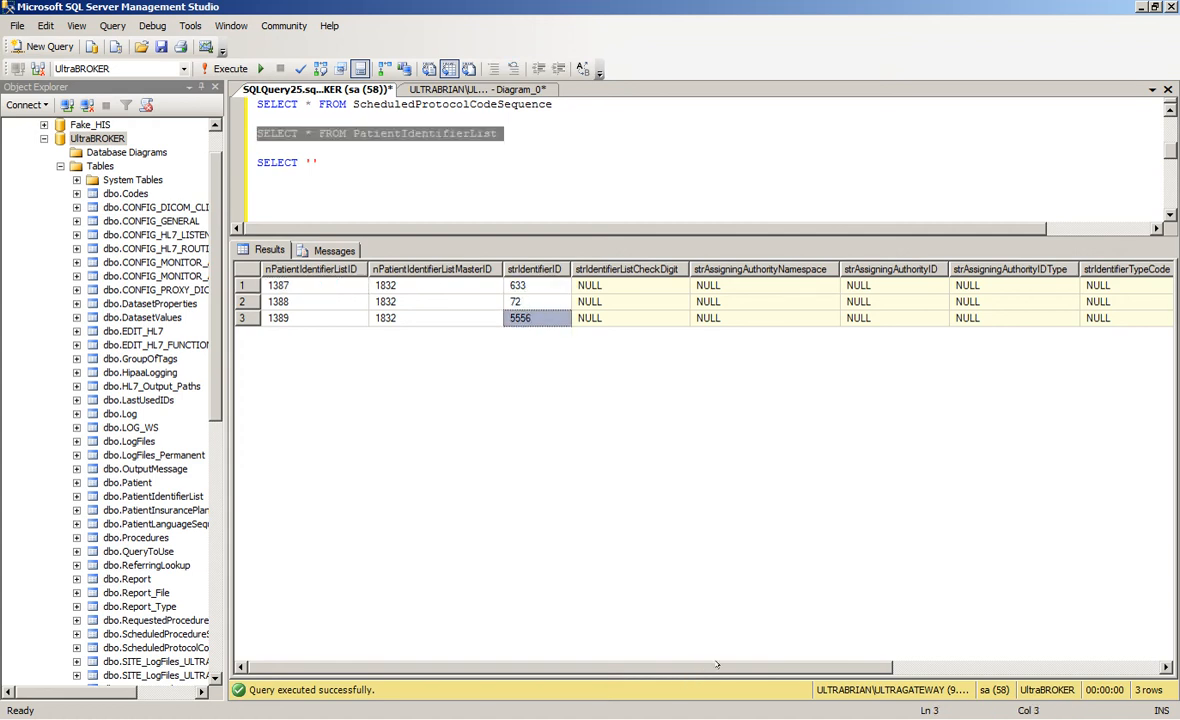
Check the strAssigningFacilityID of each row in the PatientIdentifierList results
scroll(760, 610, "right", 3)
left_click(1035, 285)
left_click(1032, 302)
left_click(1032, 318)
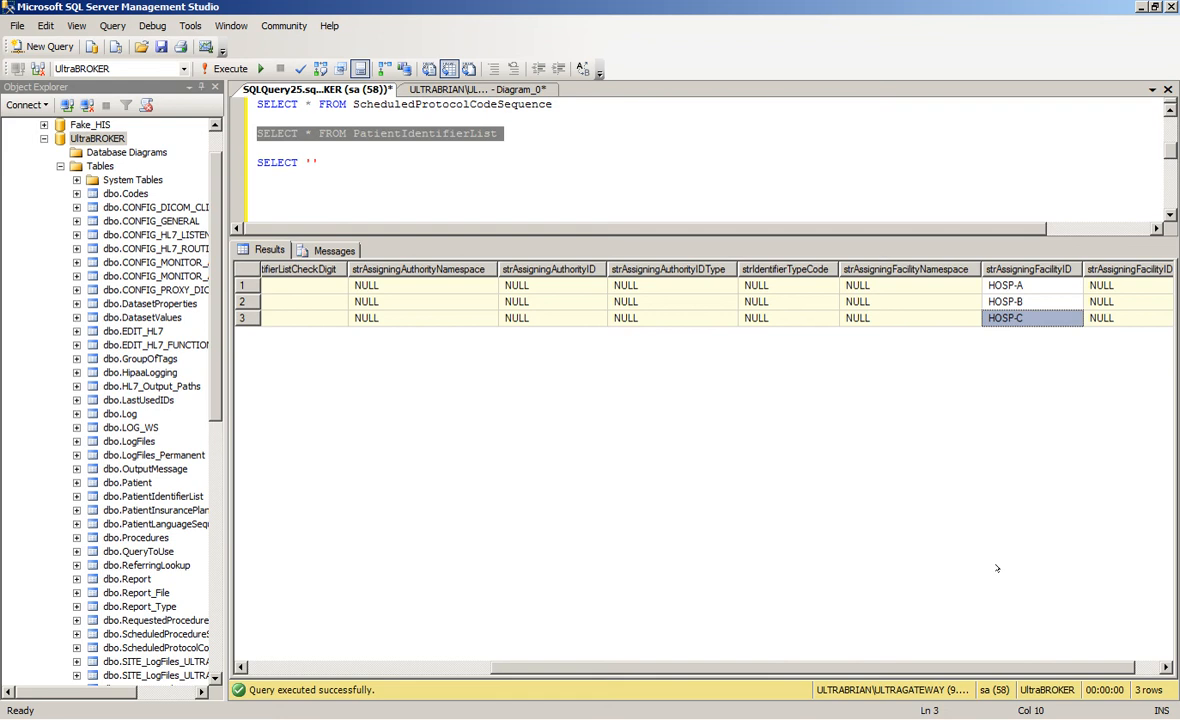
scroll(824, 618, "left", 3)
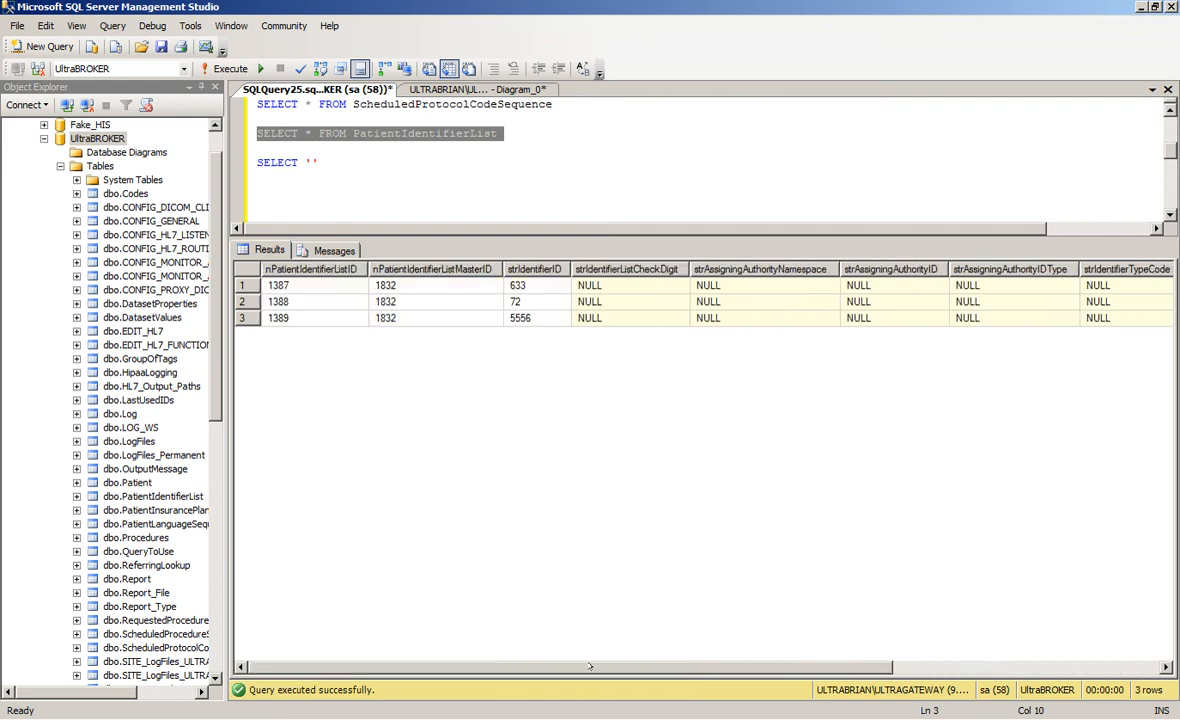
Run the query joining Patient to PatientIdentifierList, Visit, RequestedProcedure and ScheduledProcedureStep
left_click(352, 177)
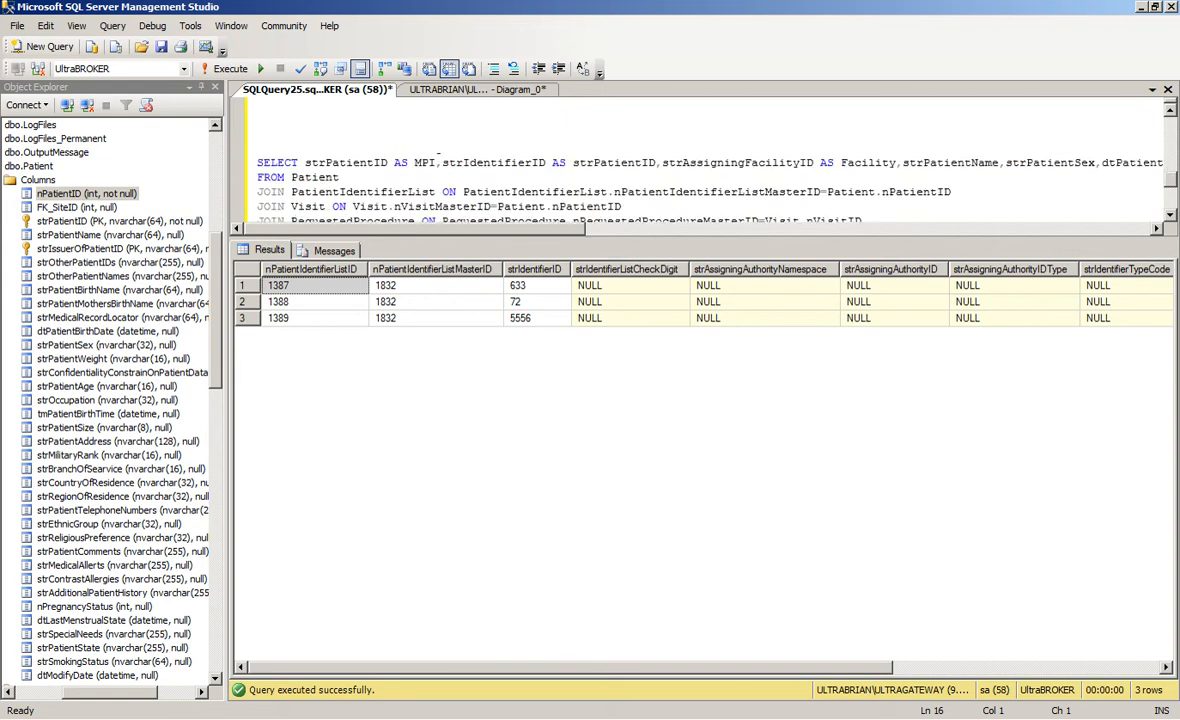
scroll(700, 160, "down", 1)
left_click_drag(1143, 199, 252, 118)
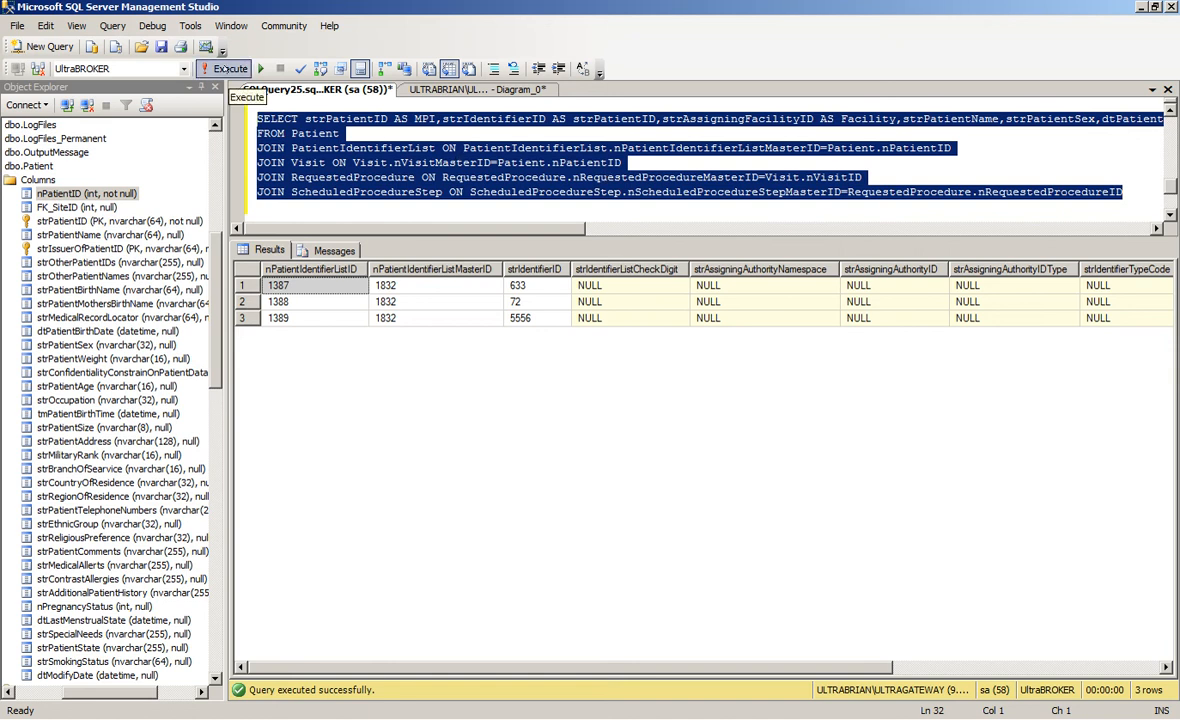
left_click(230, 68)
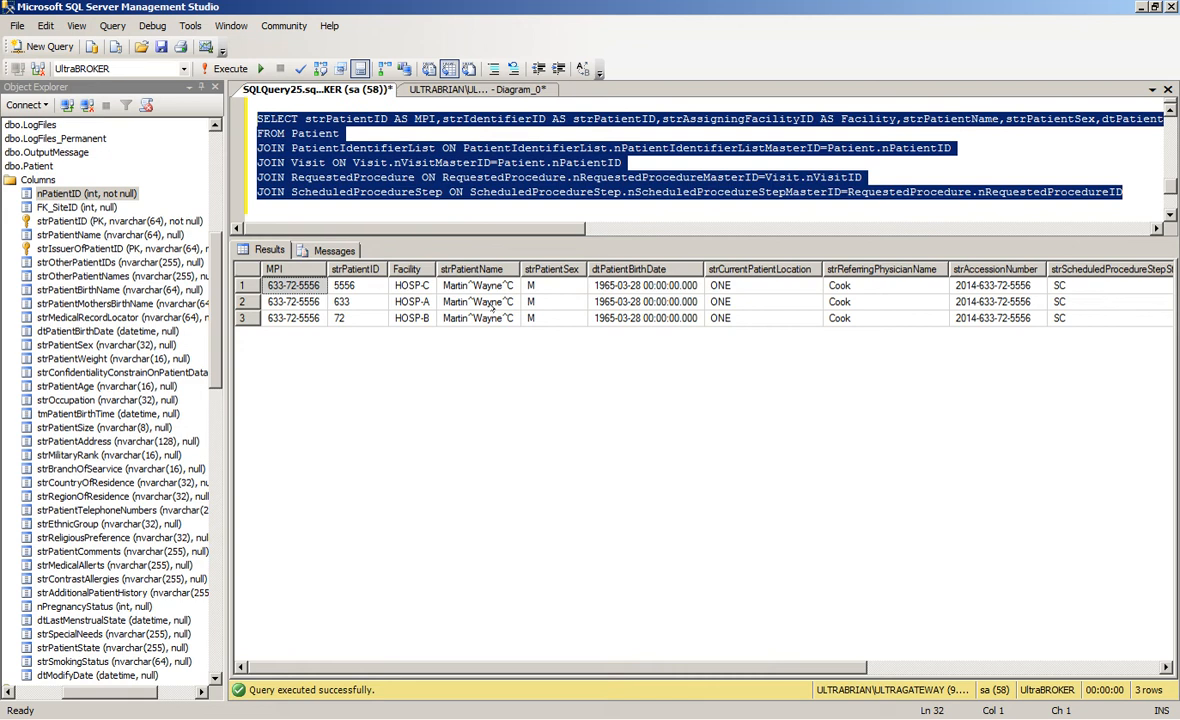
Check the birth date, referring physician and strPatientID values in the joined query results
left_click(640, 303)
left_click(636, 317)
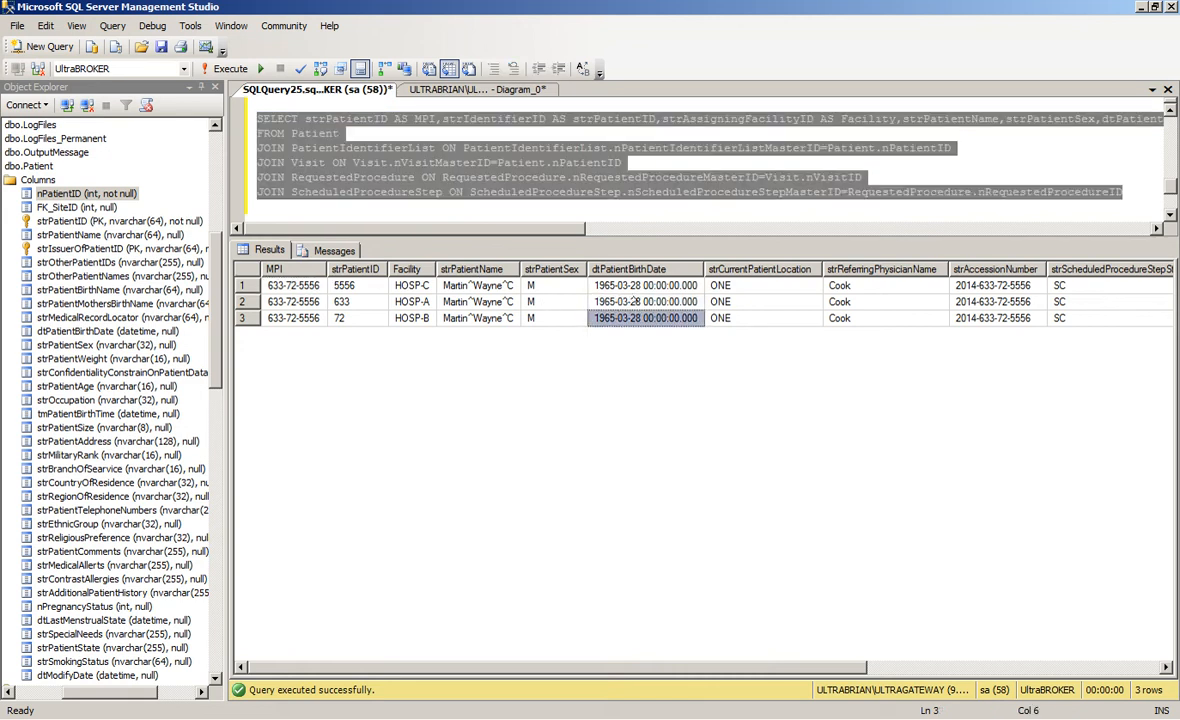
left_click(881, 290)
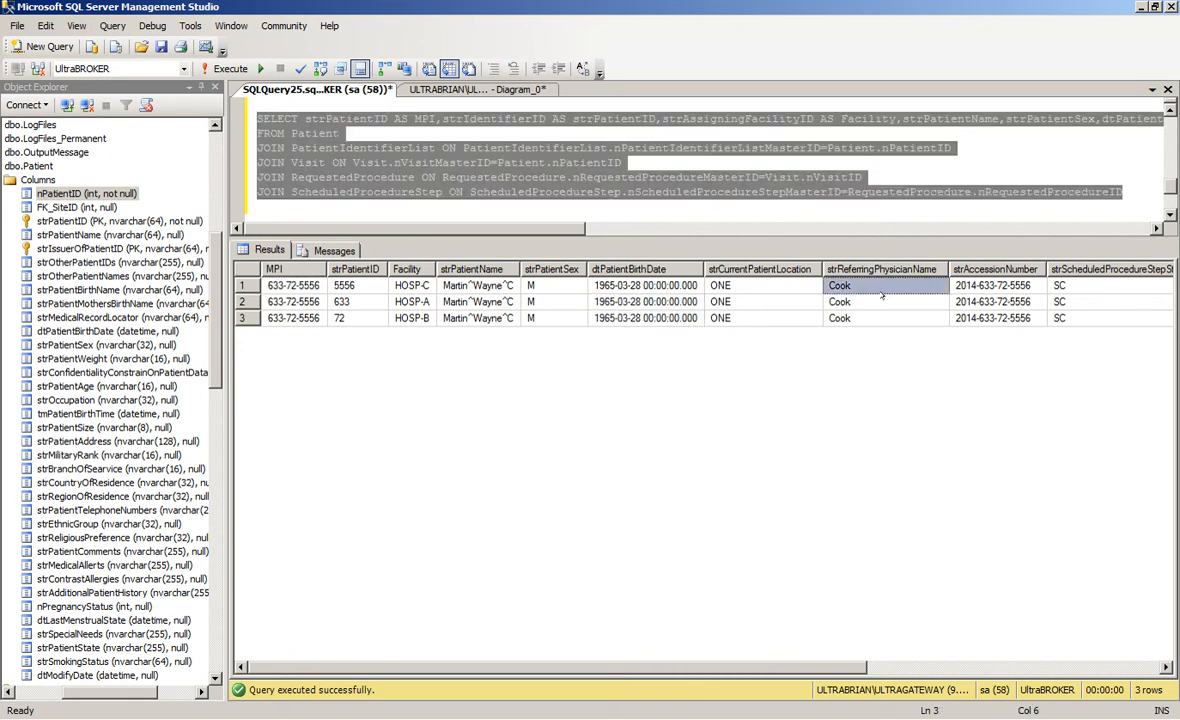
left_click(343, 303)
left_click(352, 318)
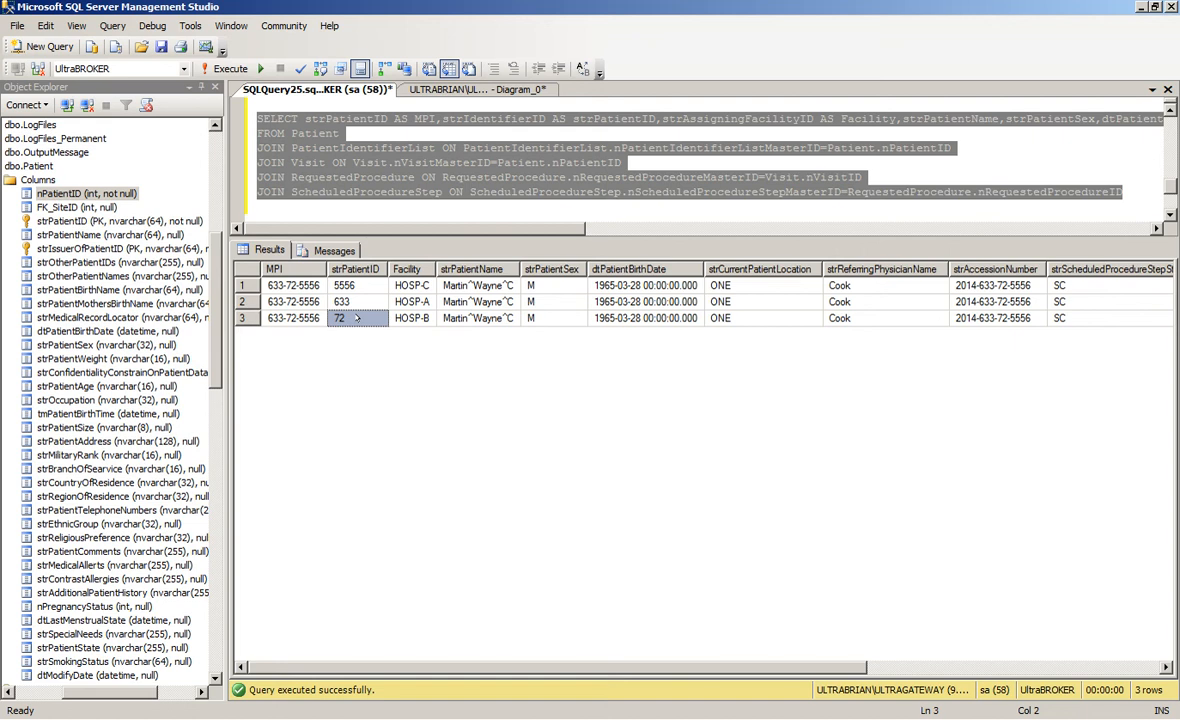
Compare the MPI, strPatientID and Facility values across all rows of the joined results
left_click(285, 286)
left_click(293, 302)
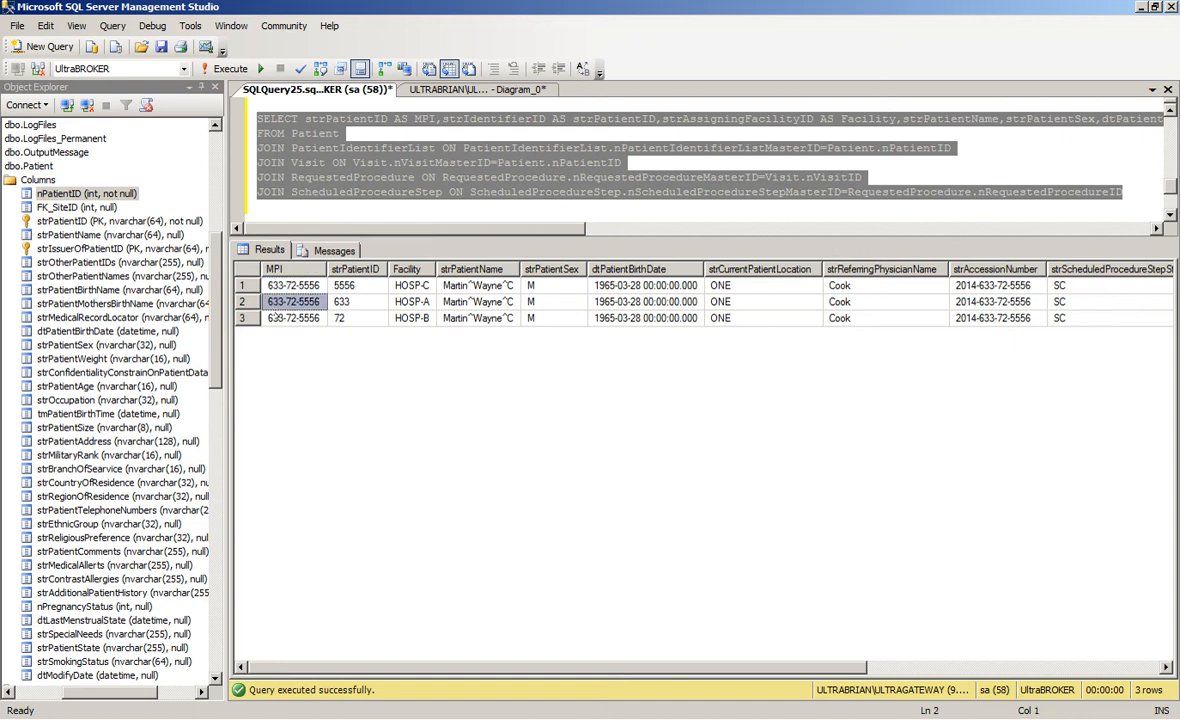
left_click(303, 318)
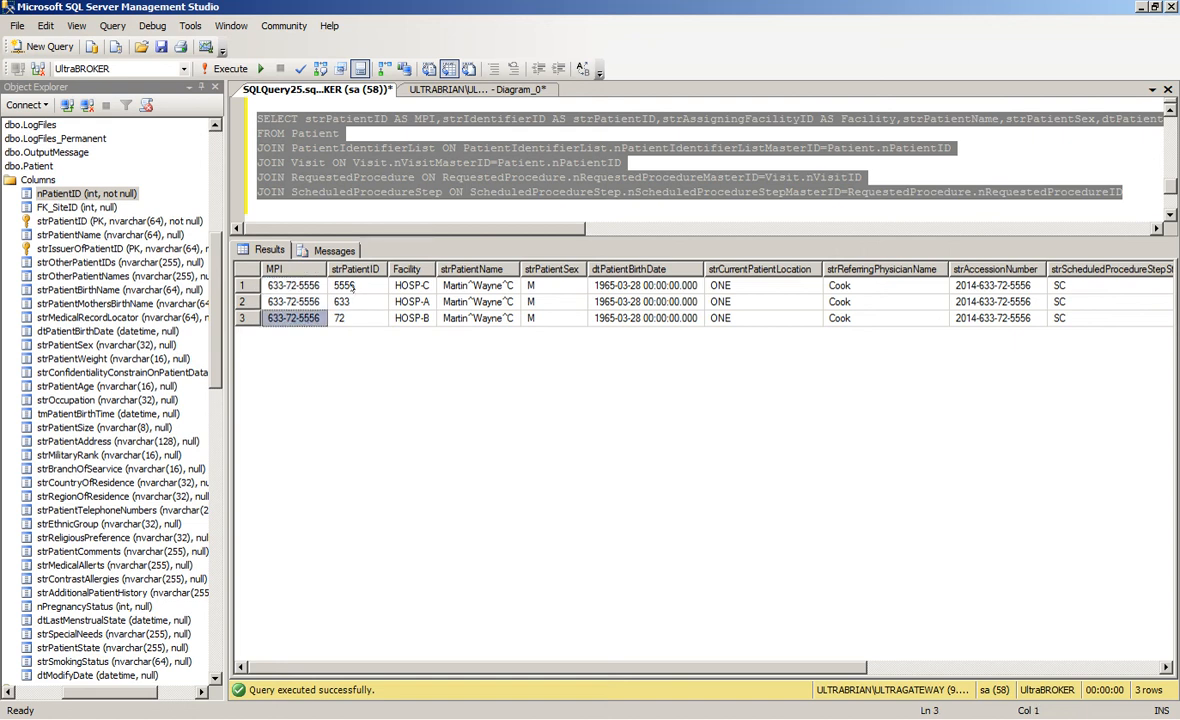
left_click(325, 286)
left_click(330, 302)
left_click(340, 318)
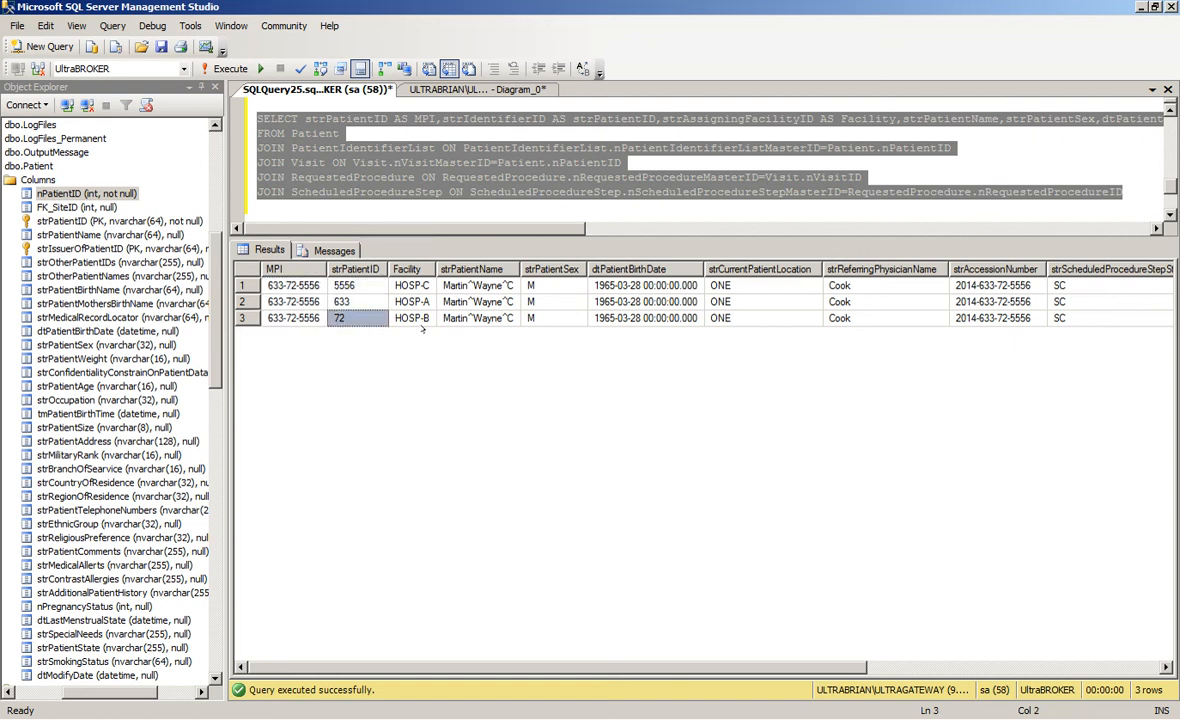
left_click(398, 286)
left_click(403, 302)
left_click(410, 318)
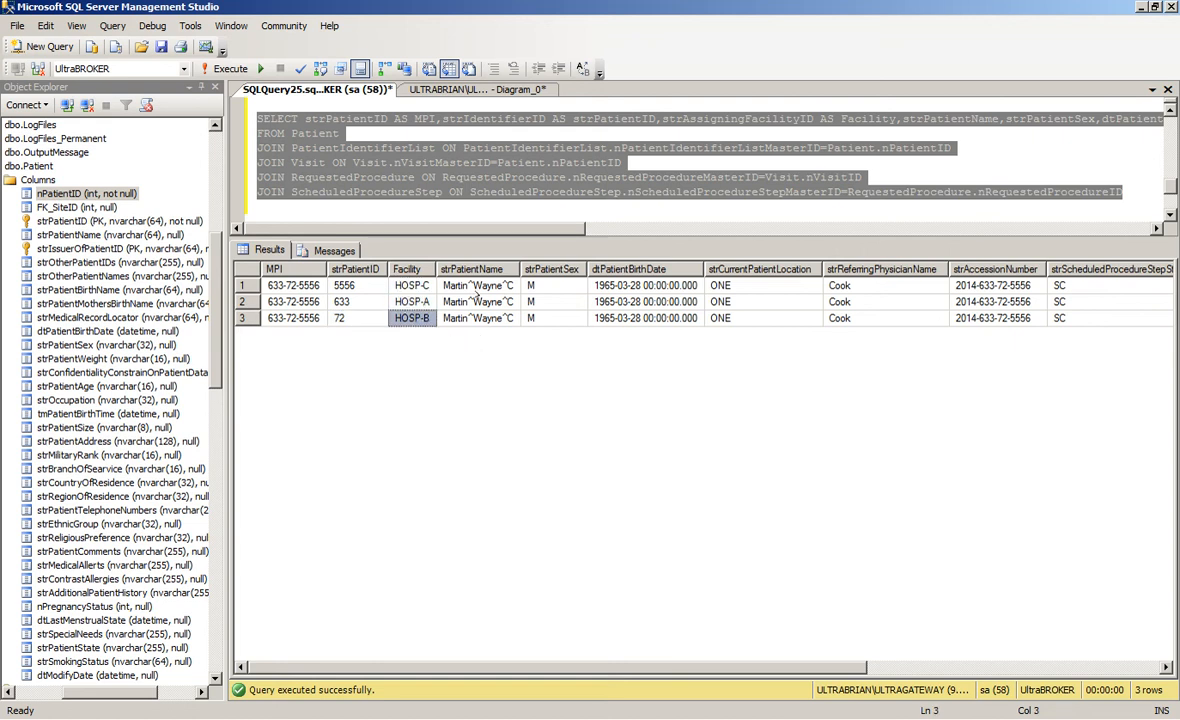
Compare the patient name, birth date and referring physician across all rows, and deselect the query text
left_click(470, 286)
left_click(474, 302)
left_click(478, 318)
left_click(621, 288)
left_click(621, 302)
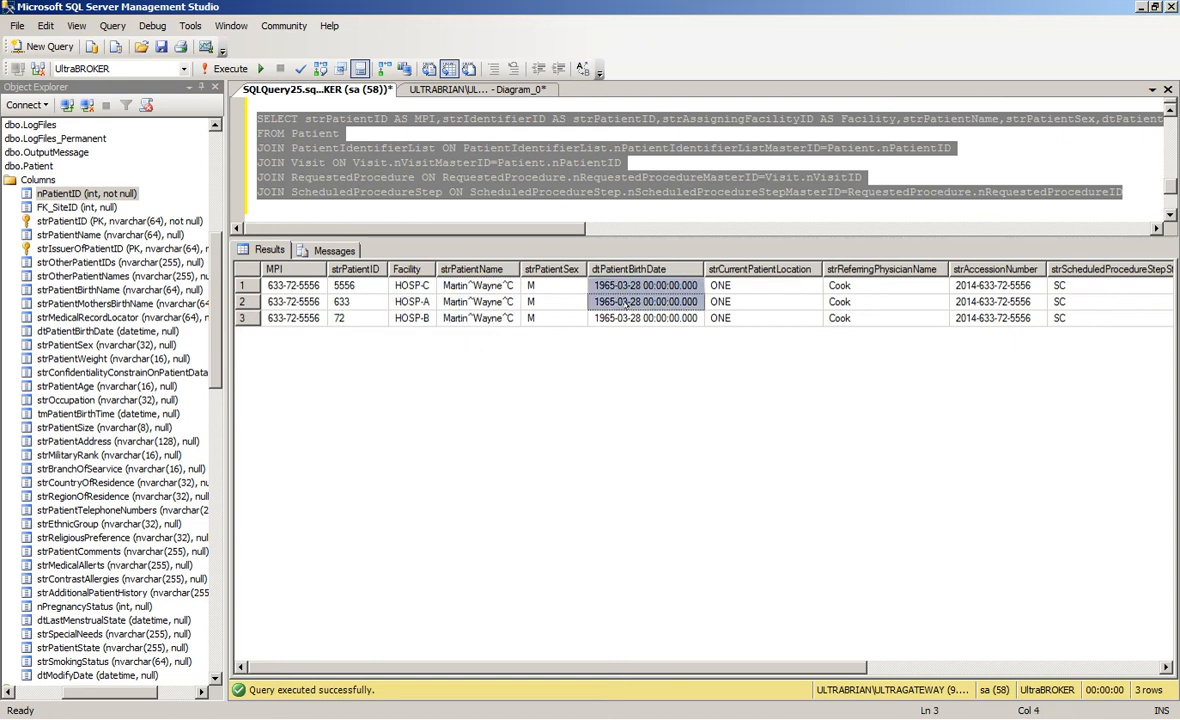
left_click(623, 318)
left_click(628, 287)
left_click(631, 302)
left_click(632, 318)
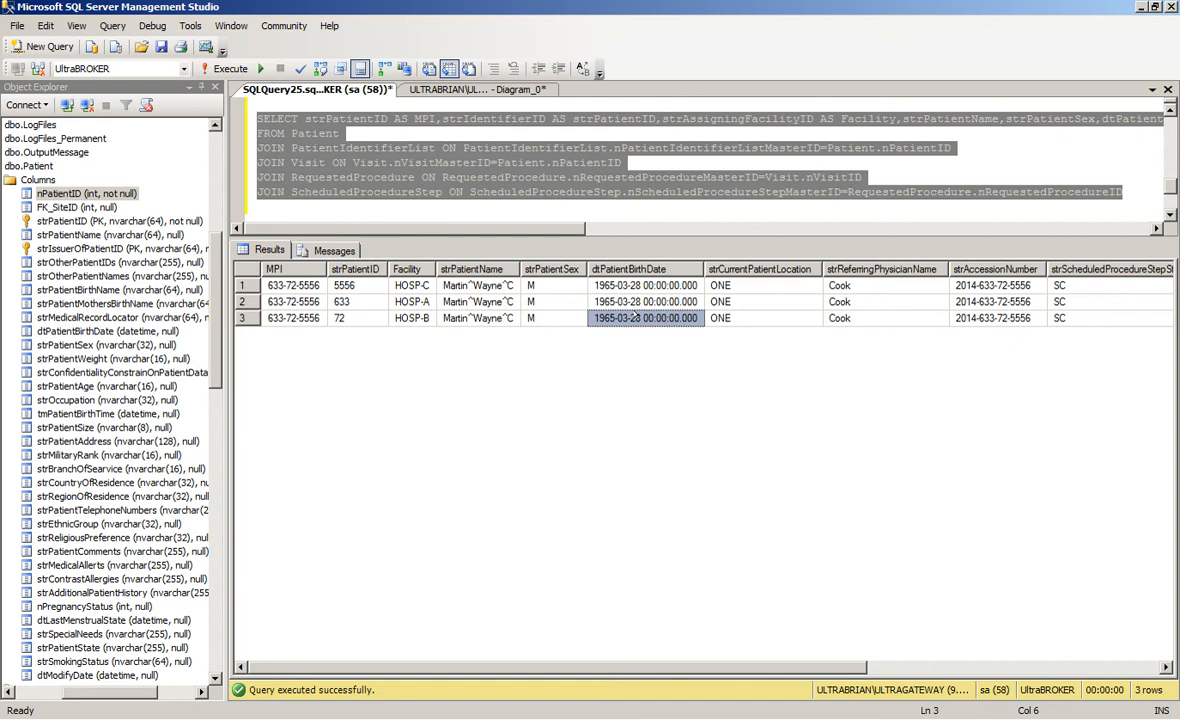
left_click(840, 301)
left_click_drag(814, 665, 655, 672)
left_click(708, 201)
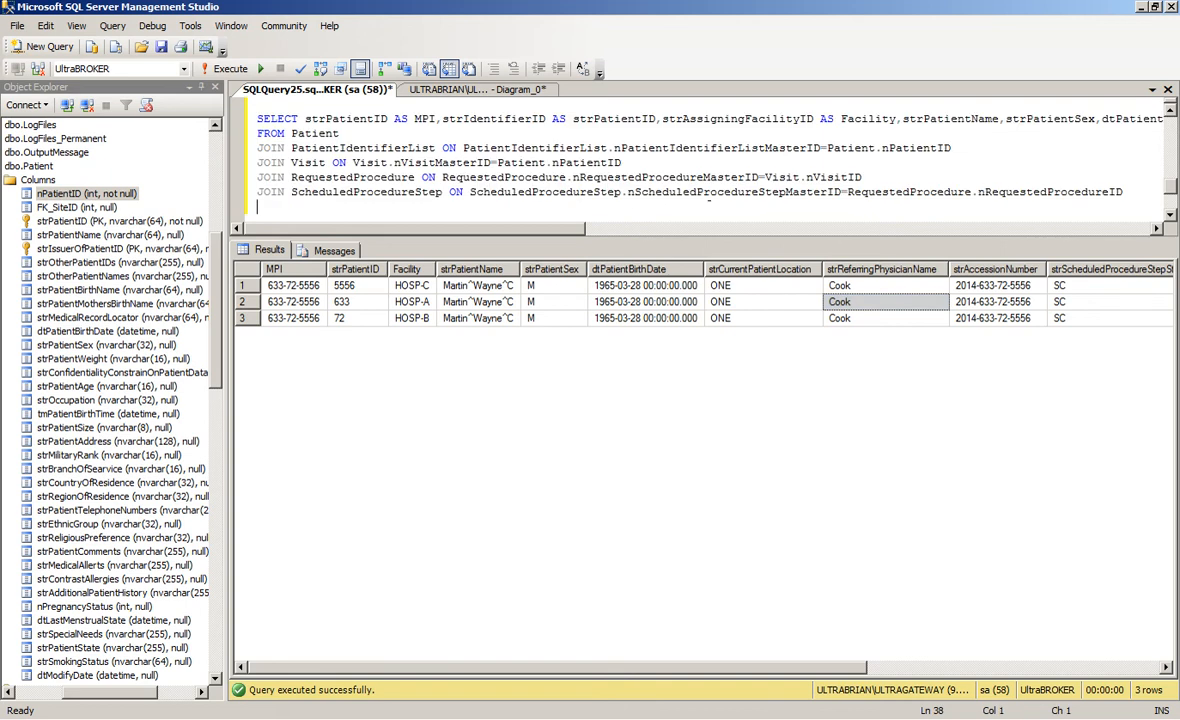
Switch to 56.hl7 in Notepad++ and replace its OBR segment with three: 56a CT-CHEST, 56b CT-ABDOMEN and 56c CT-PELVIS
key("alt+Tab")
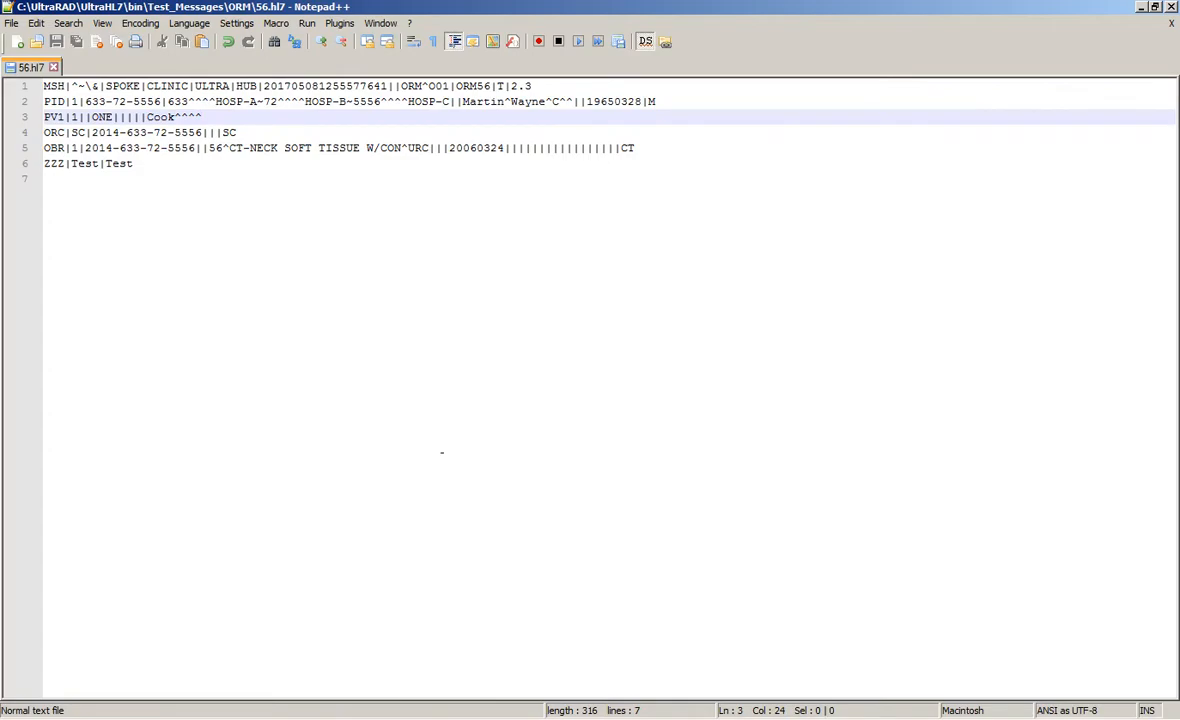
left_click(201, 162)
left_click_drag(655, 148, 36, 148)
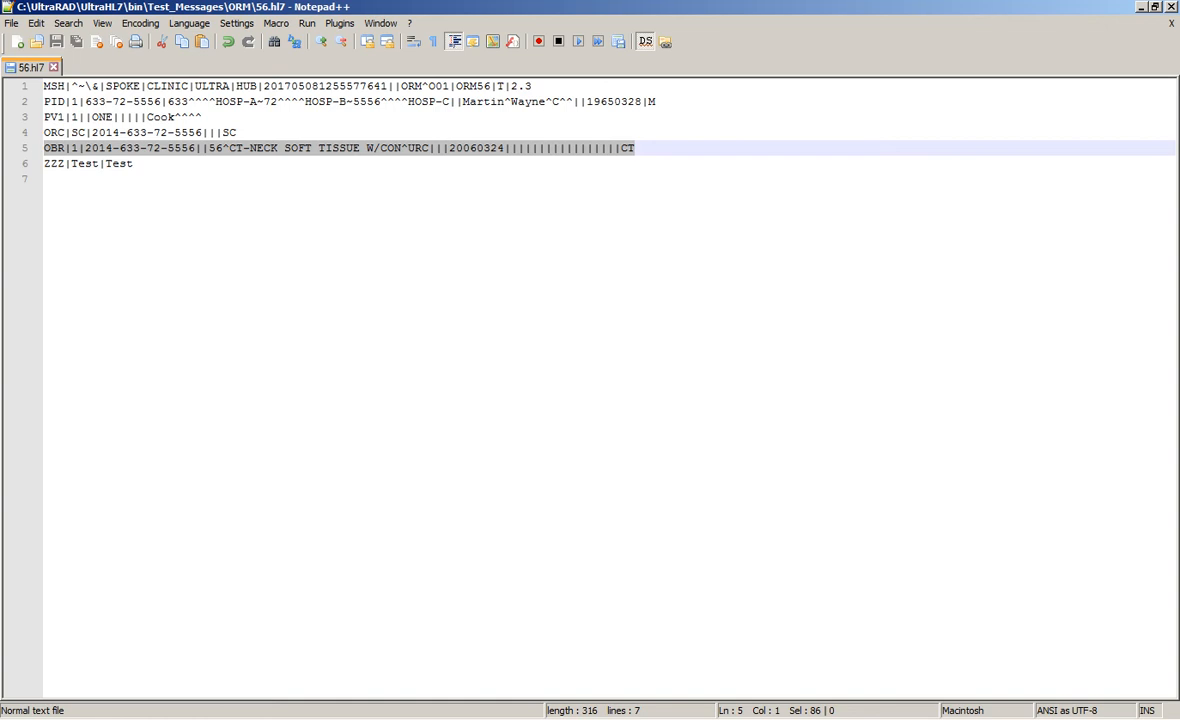
key("ctrl+v")
key("Down")
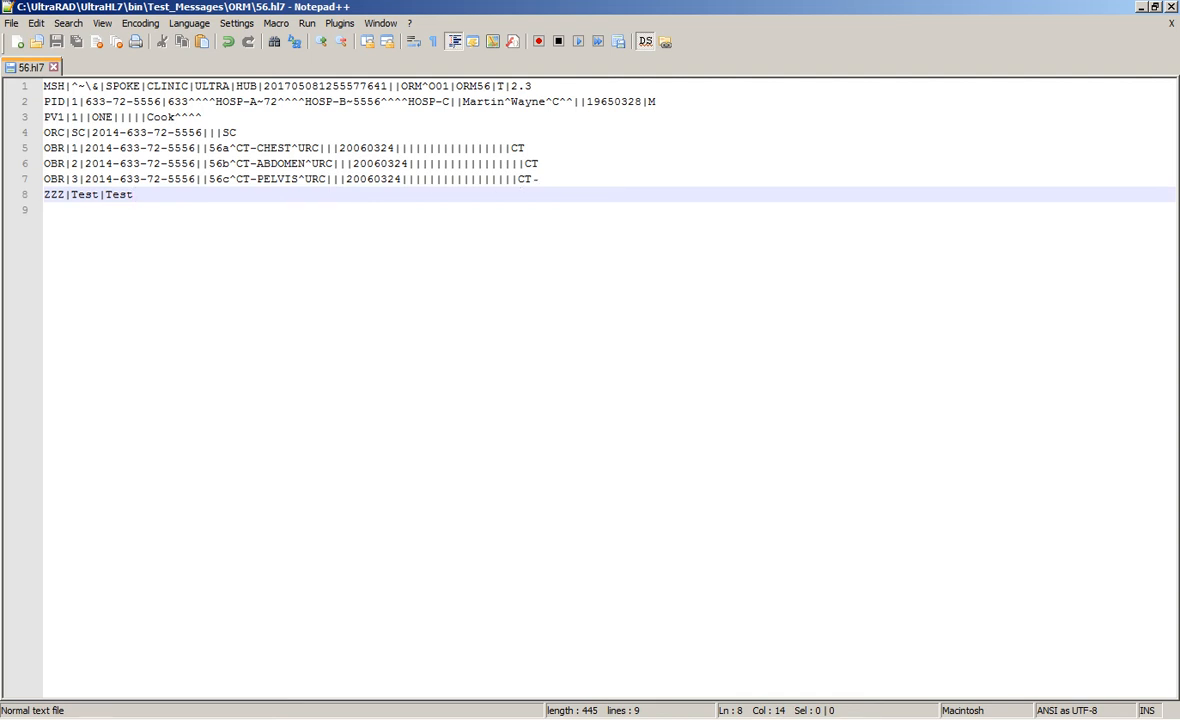
Review the three repeating OBR segments in 56.hl7
left_click_drag(535, 179, 44, 148)
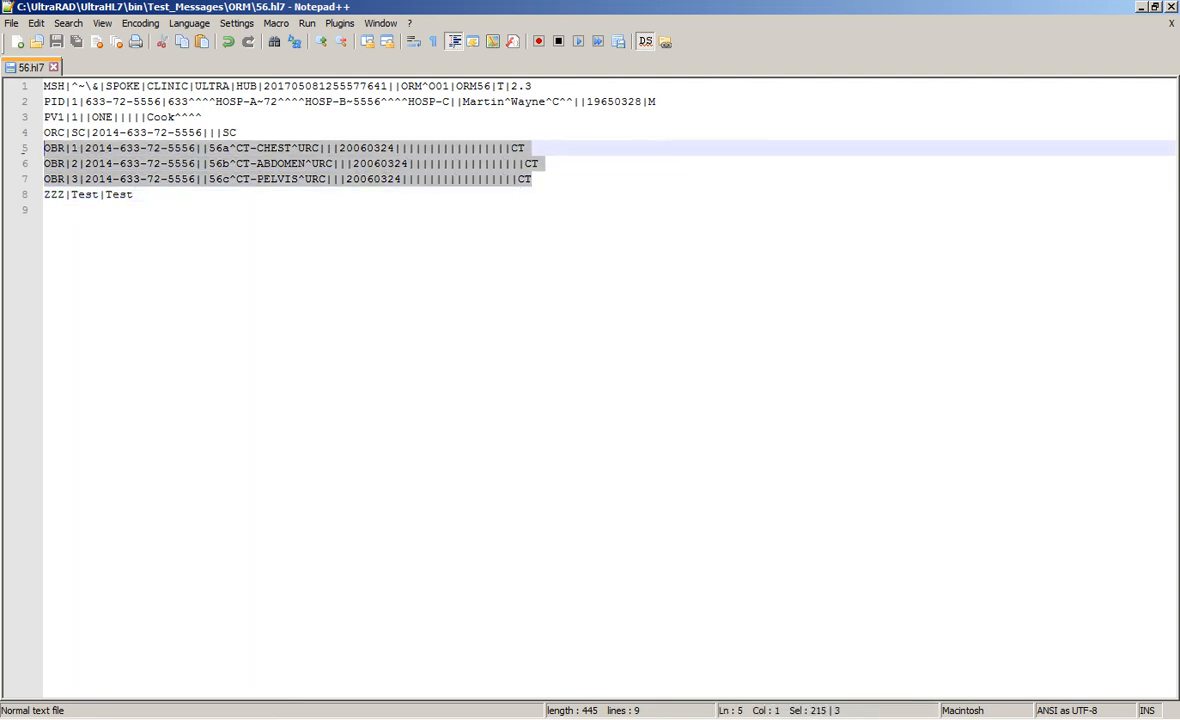
left_click(186, 208)
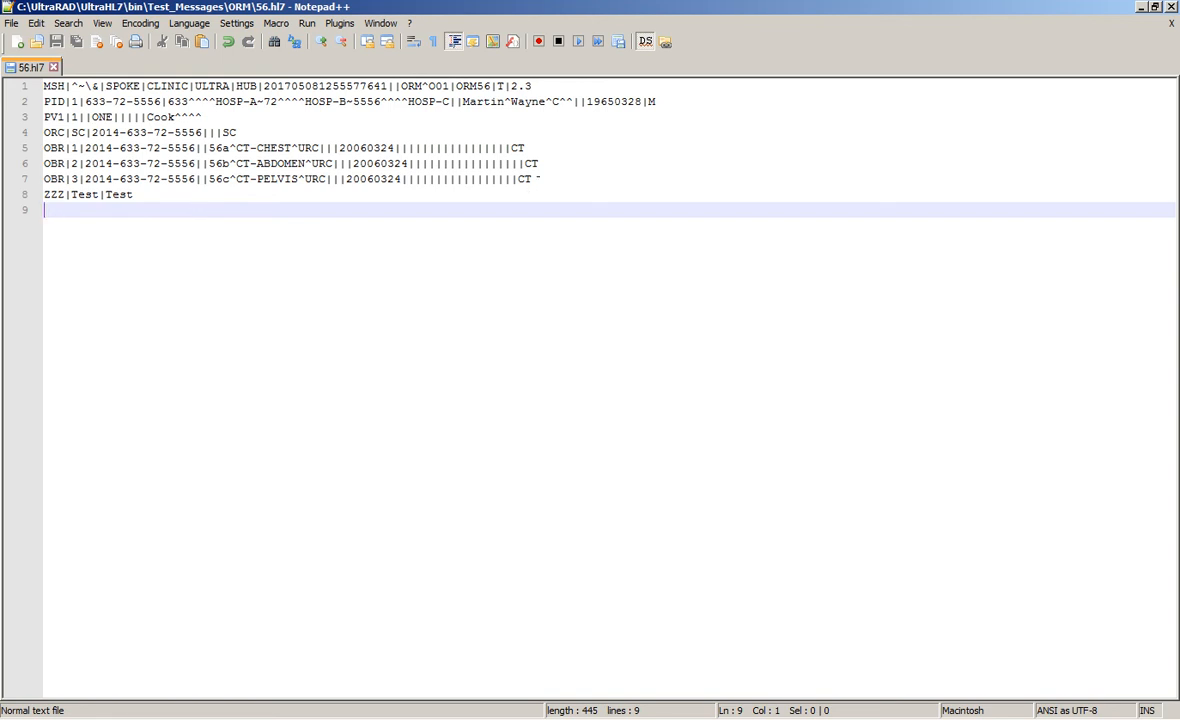
left_click_drag(535, 179, 44, 148)
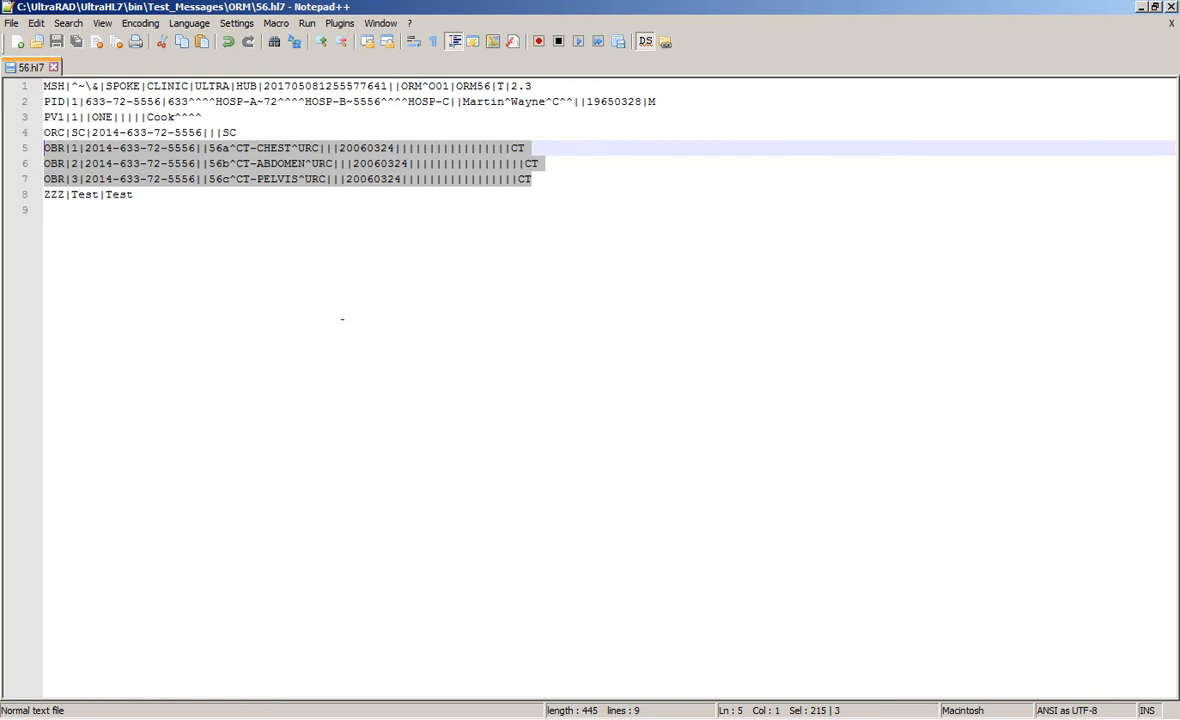
left_click(170, 195)
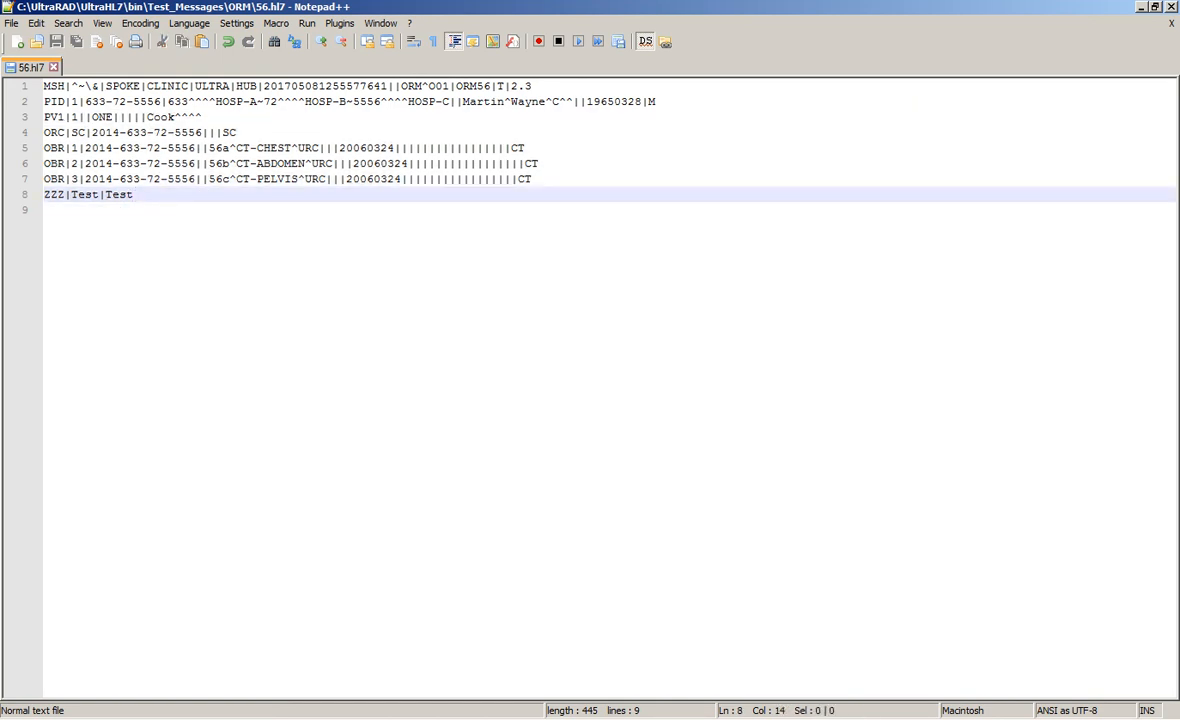
Switch to the UltraRad HL7 Dictionary Tool and open the database mapping of the custom message ORM - O01
key("alt+Tab")
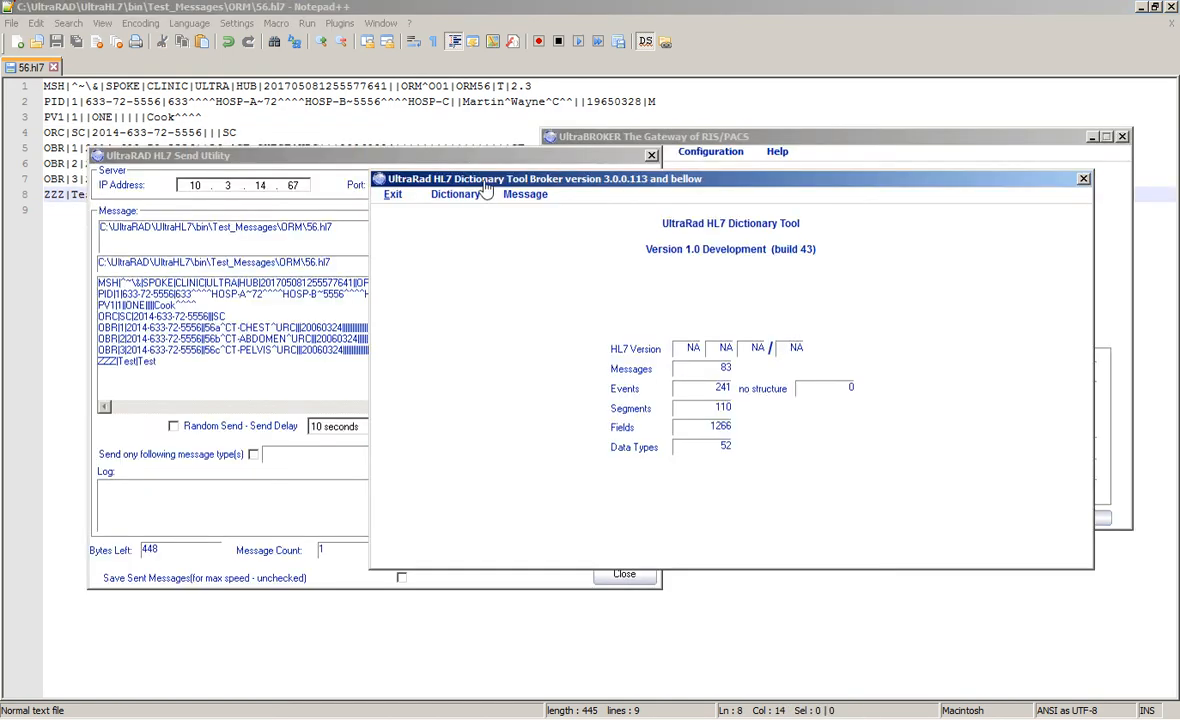
left_click_drag(472, 171, 458, 171)
left_click(441, 194)
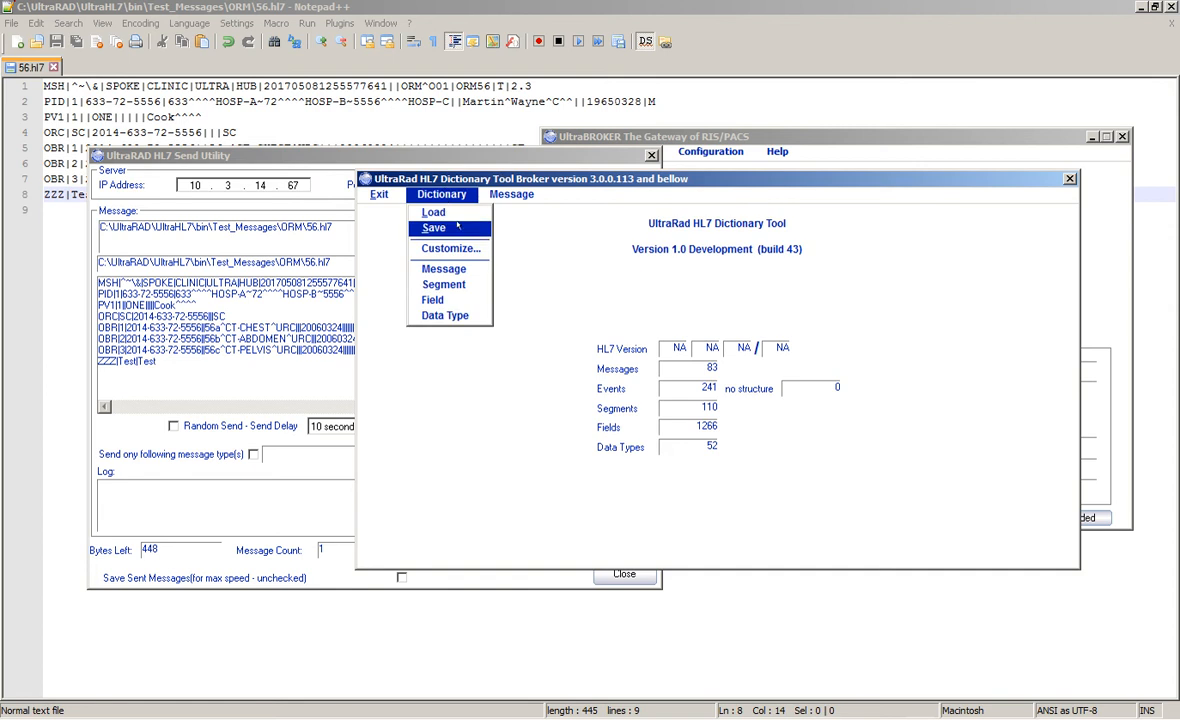
left_click(454, 247)
left_click(495, 99)
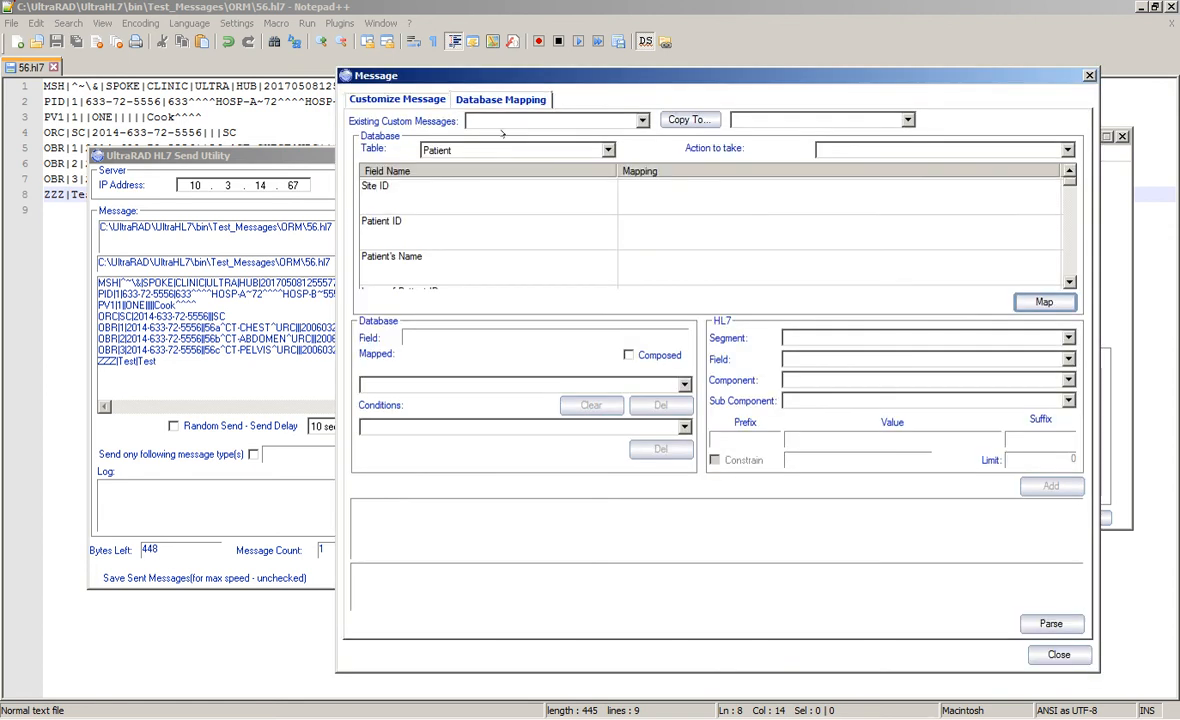
left_click(512, 120)
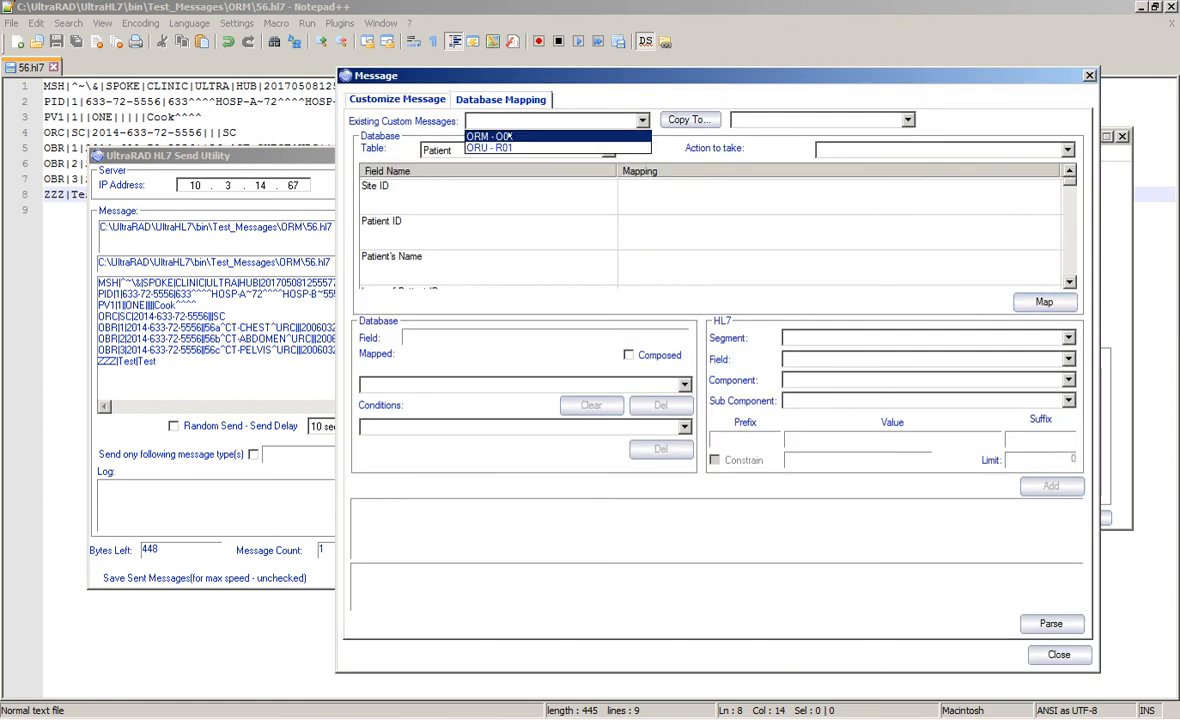
left_click(505, 136)
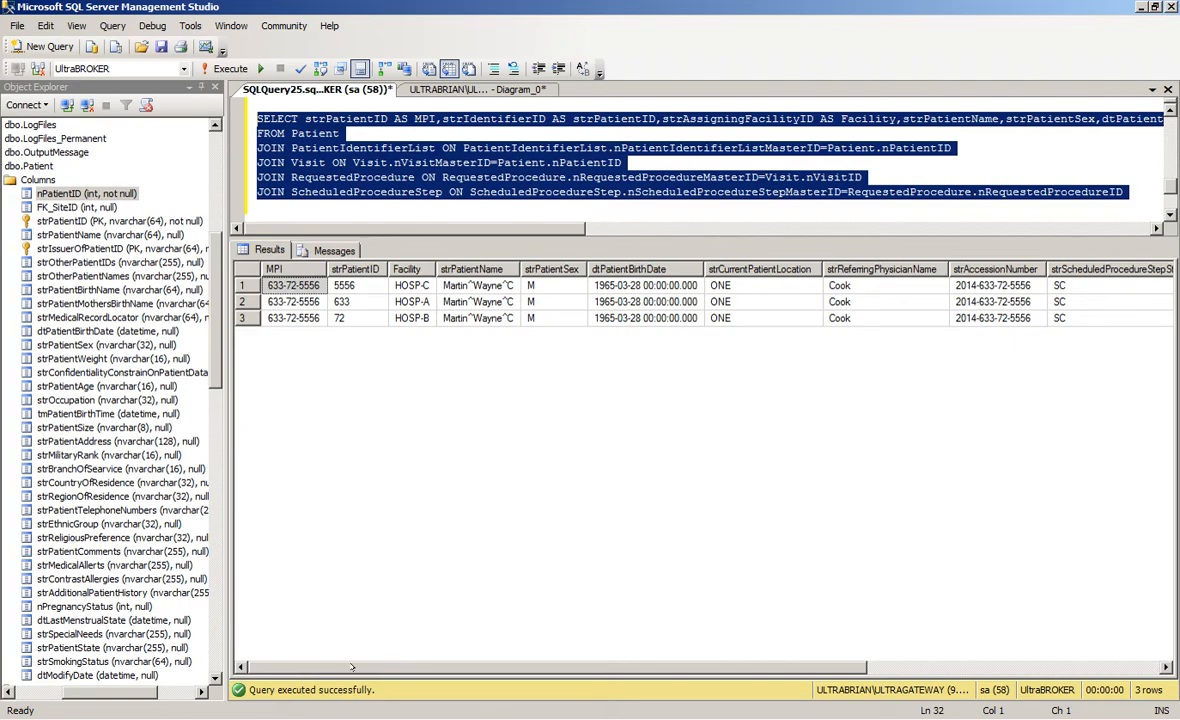
Switch to the SQL Server Management Studio database diagram and add the ScheduledProtocolCodeSequence table to it
left_click(425, 88)
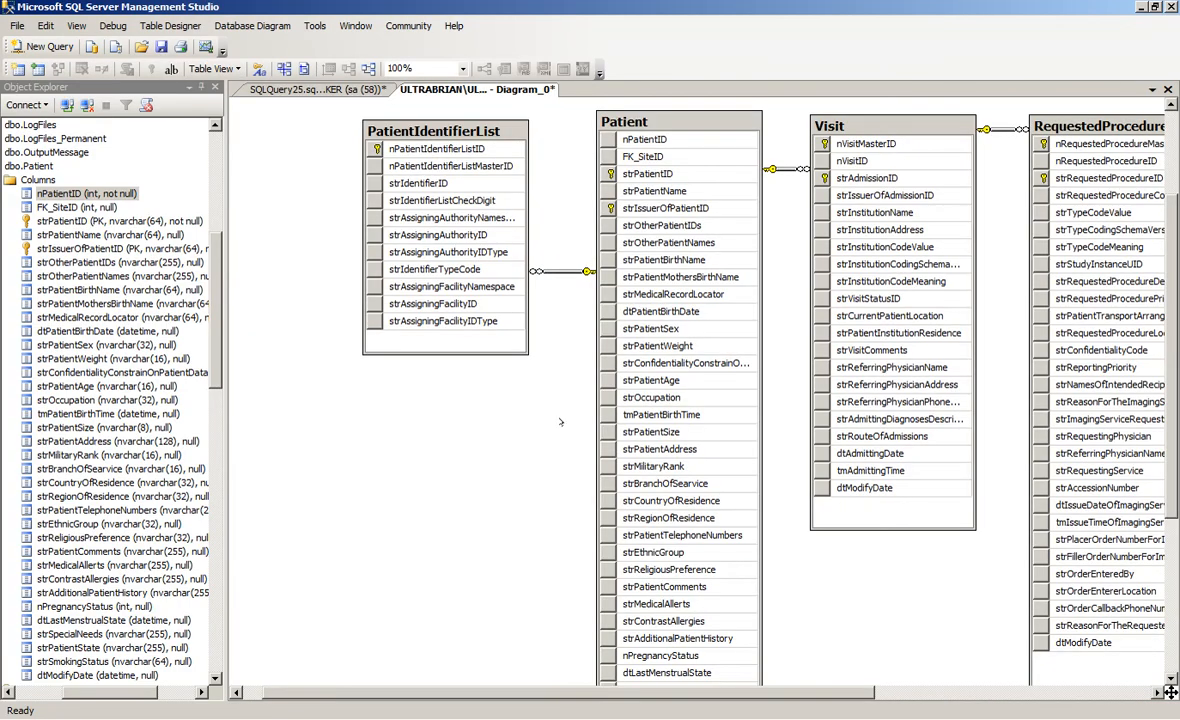
left_click_drag(690, 692, 966, 692)
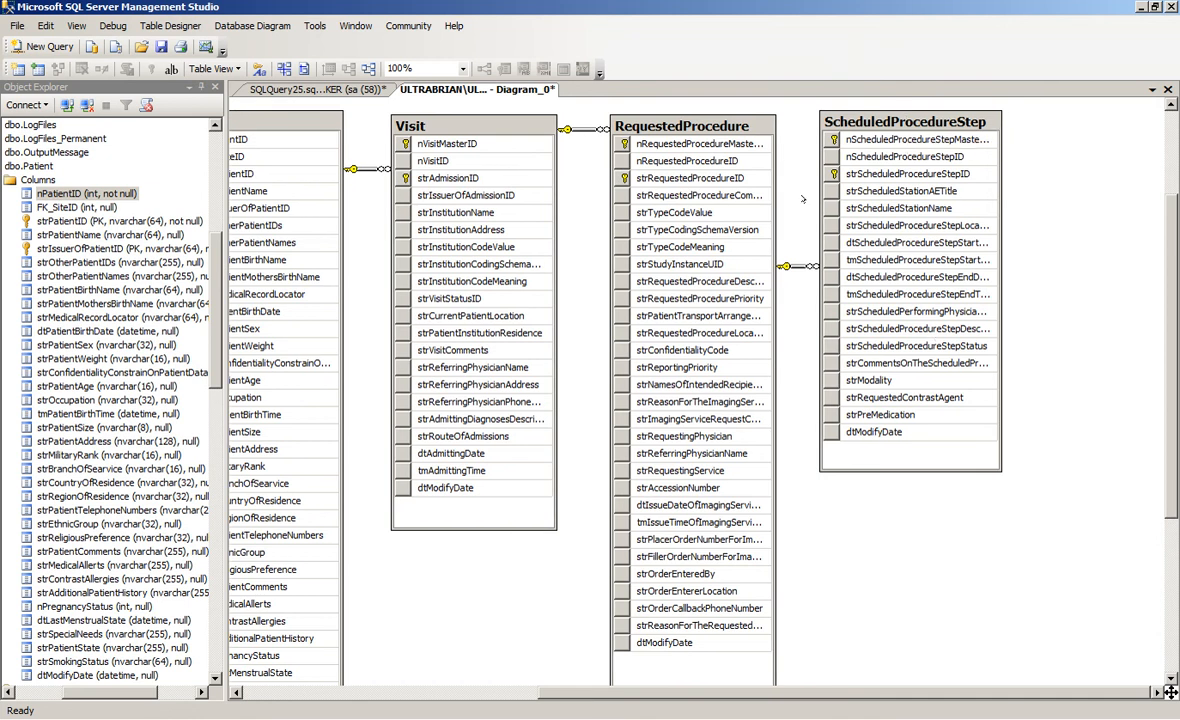
right_click(920, 319)
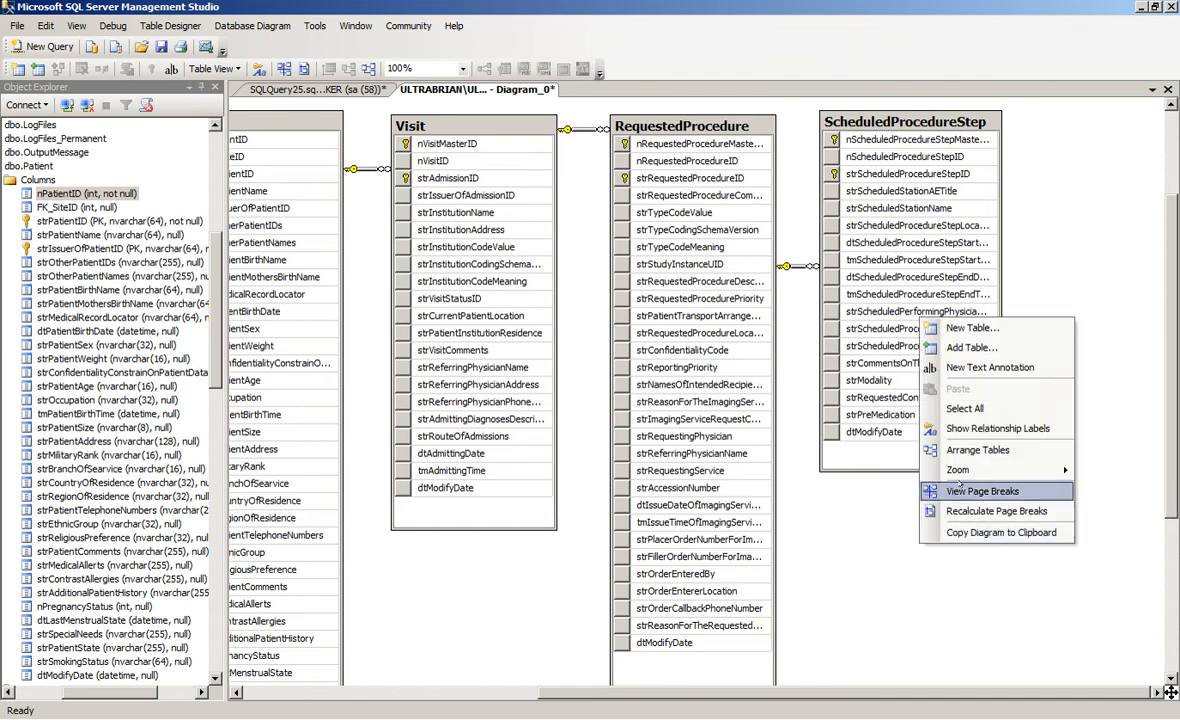
left_click(972, 347)
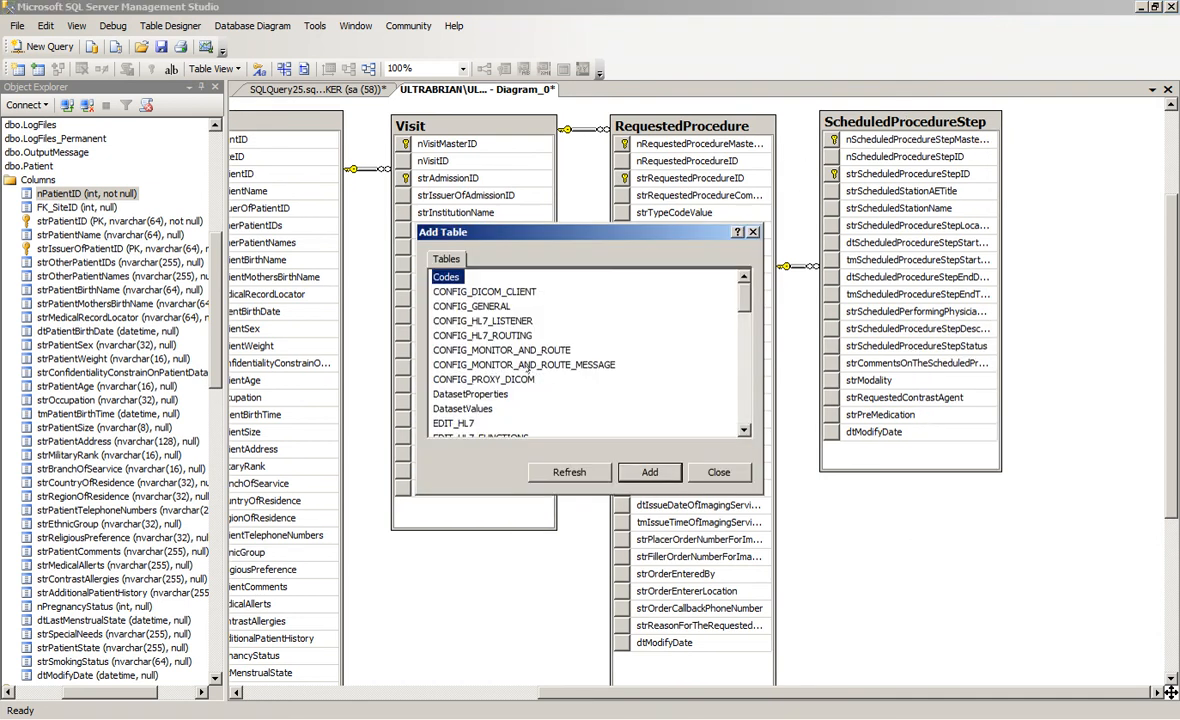
left_click(486, 382)
scroll(488, 390, "down", 10)
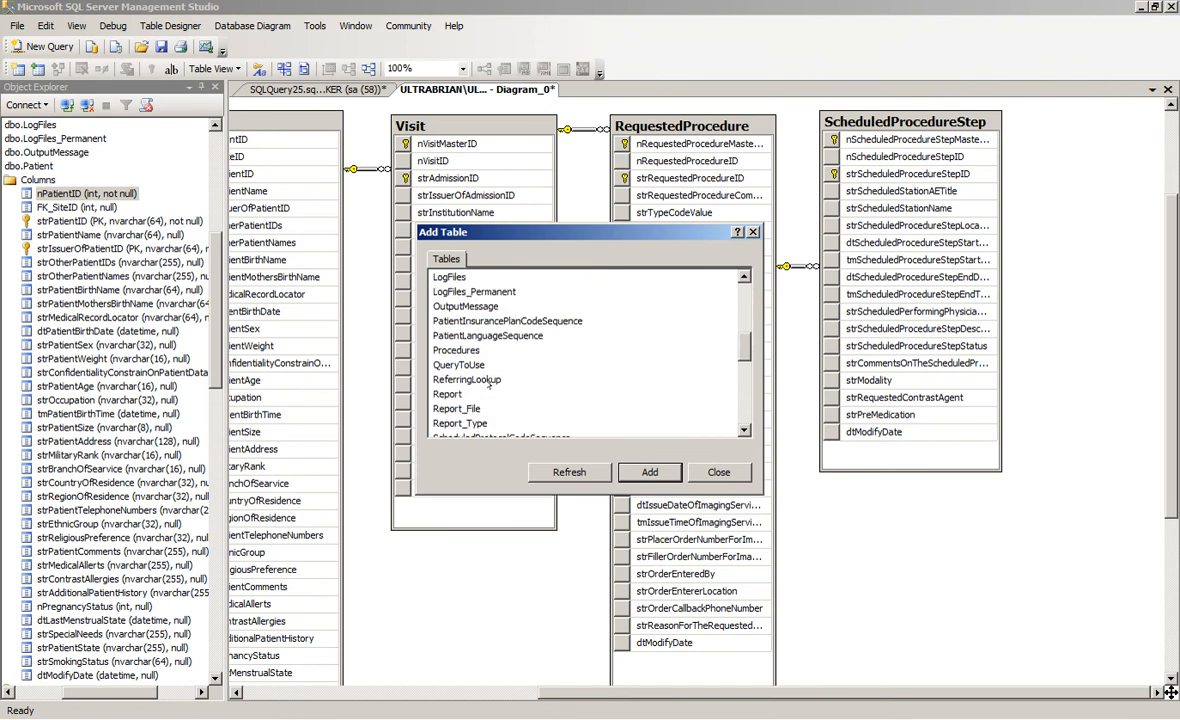
scroll(491, 360, "down", 1)
double_click(497, 349)
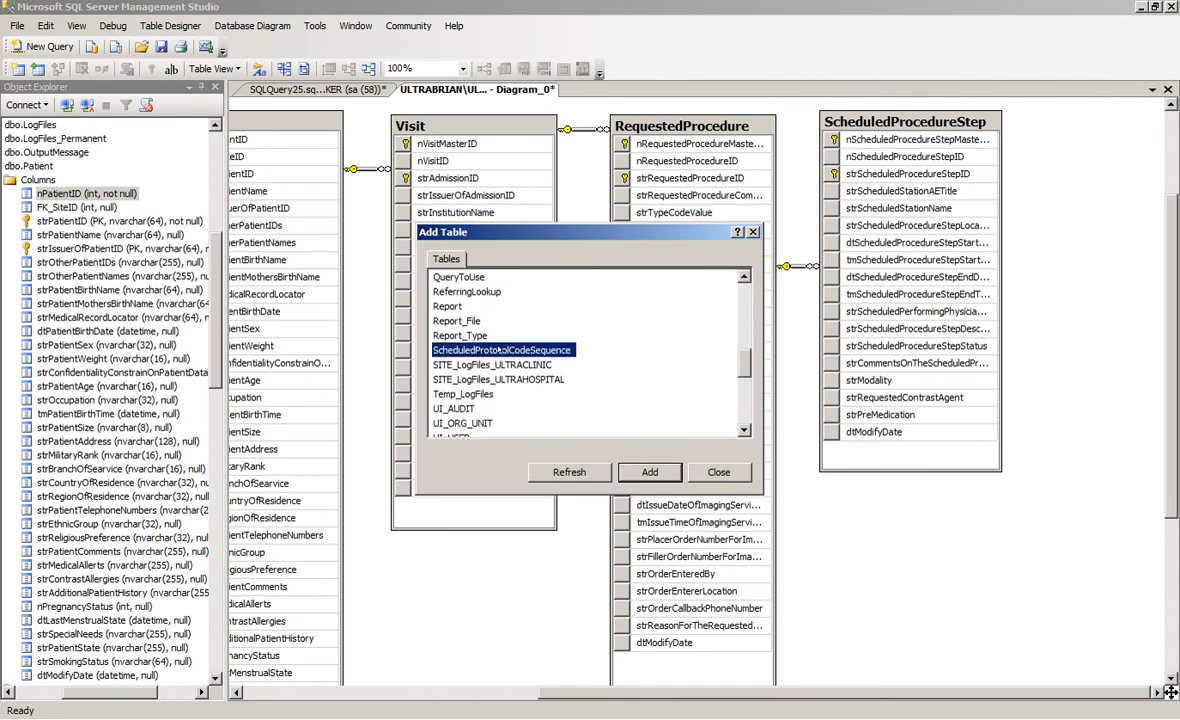
left_click(718, 472)
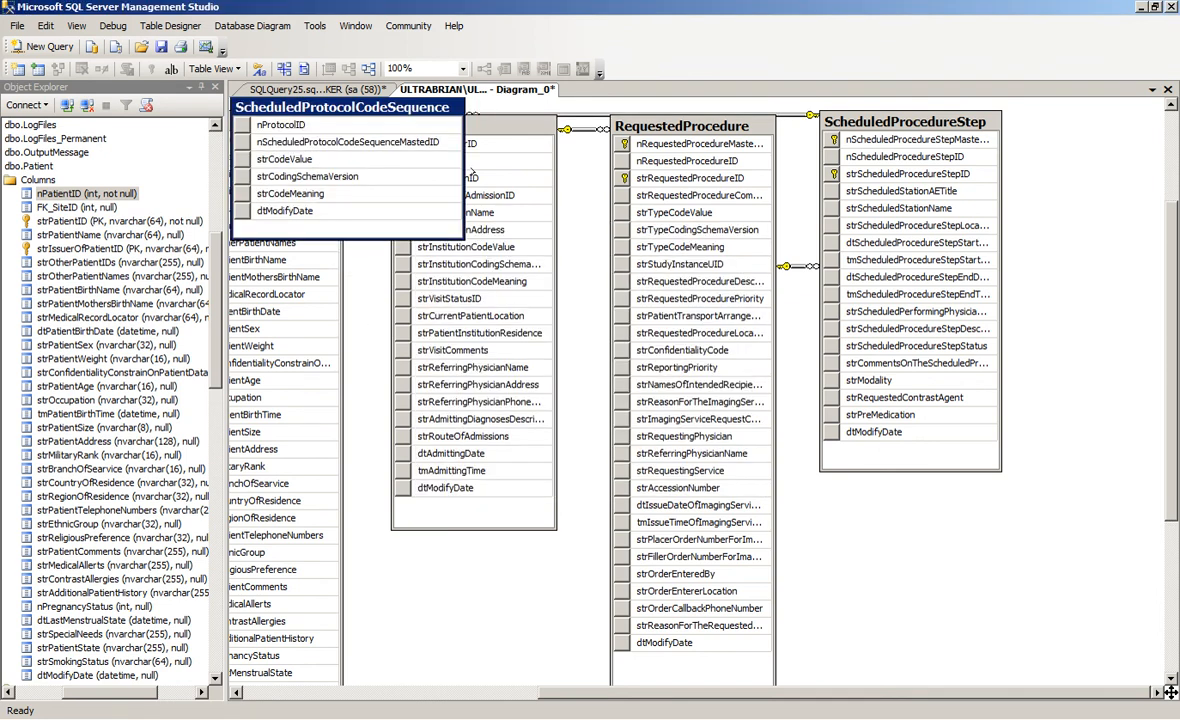
Place the ScheduledProtocolCodeSequence table below ScheduledProcedureStep in the diagram and review how the two are related
left_click_drag(614, 307, 980, 555)
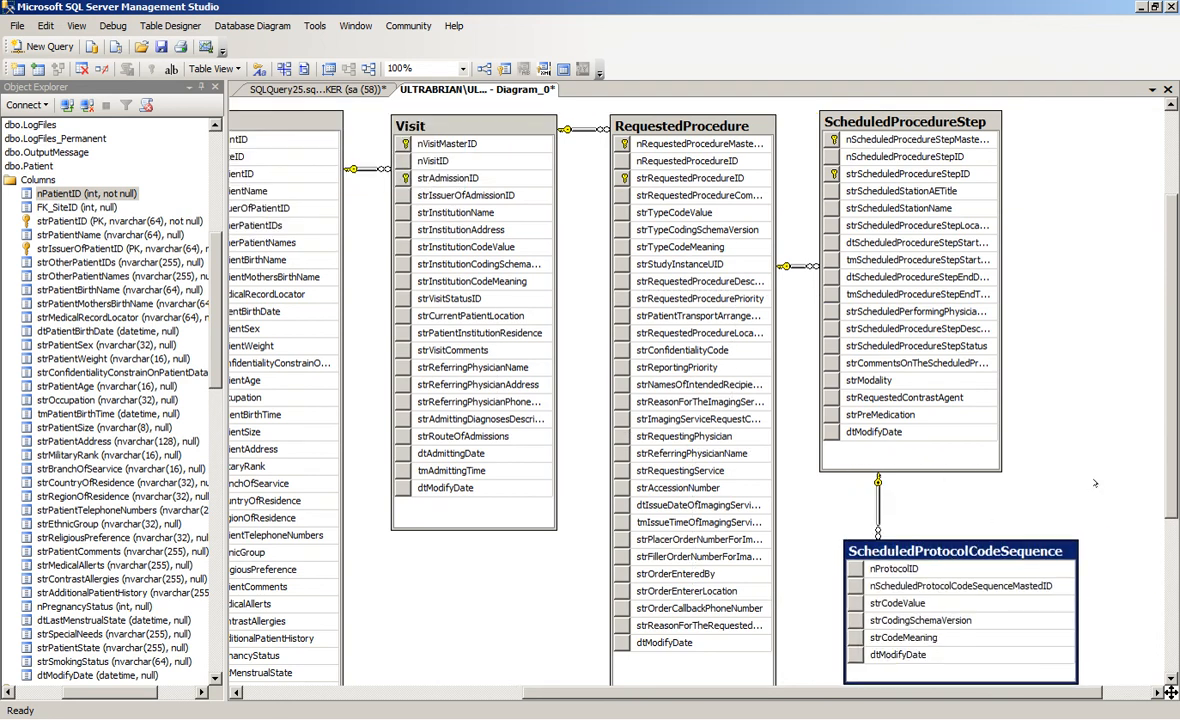
scroll(1095, 484, "down", 3)
scroll(1094, 483, "up", 2)
scroll(1170, 475, "down", 1)
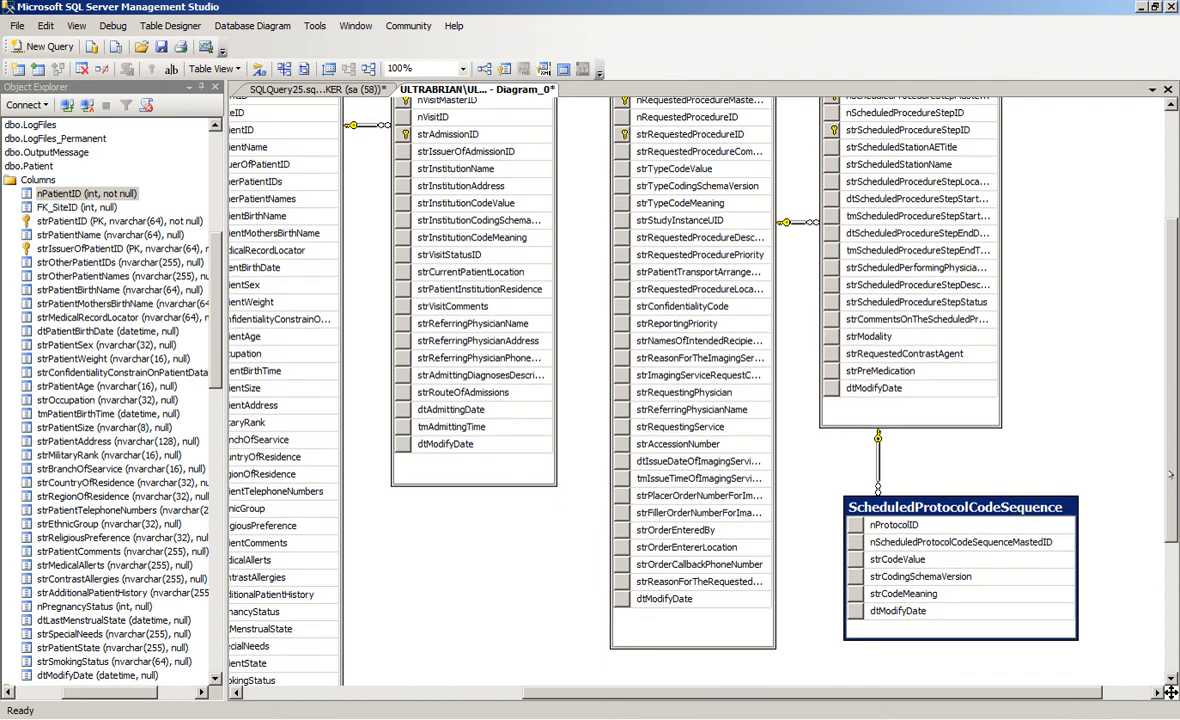
scroll(1170, 475, "up", 1)
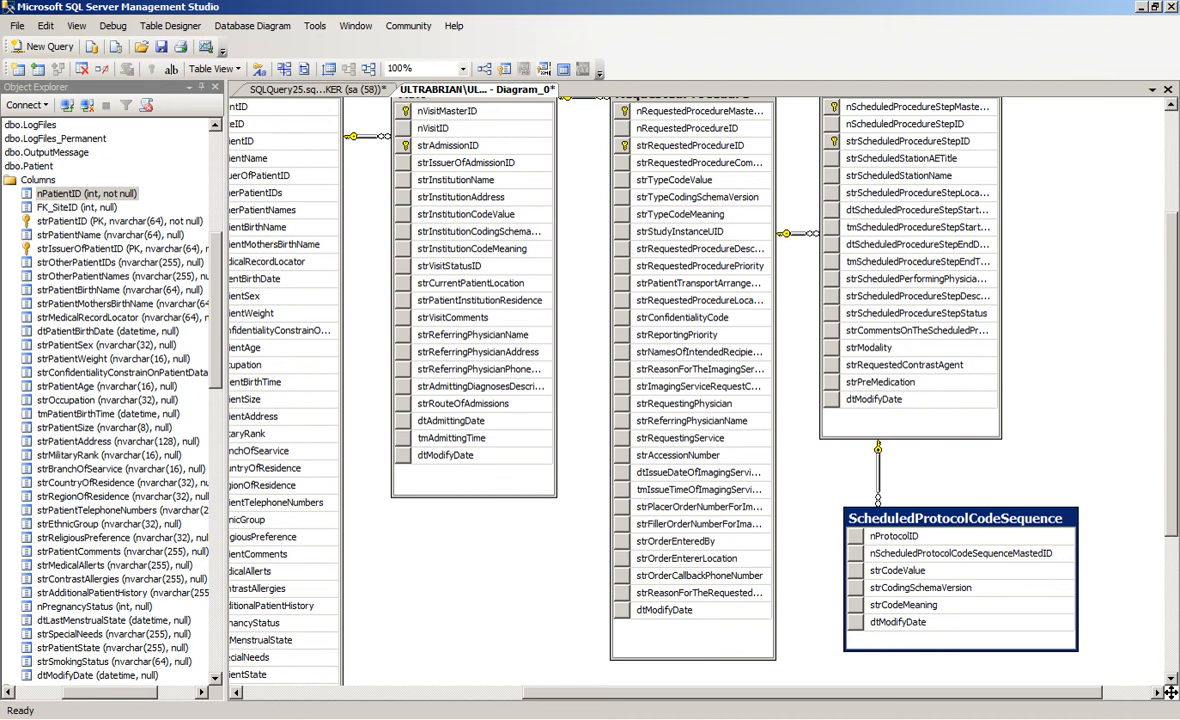
Switch to the HL7 Dictionary Tool's Message window and display the Scheduled Protocol Code table mapping for ORM - O01
key("alt+Tab")
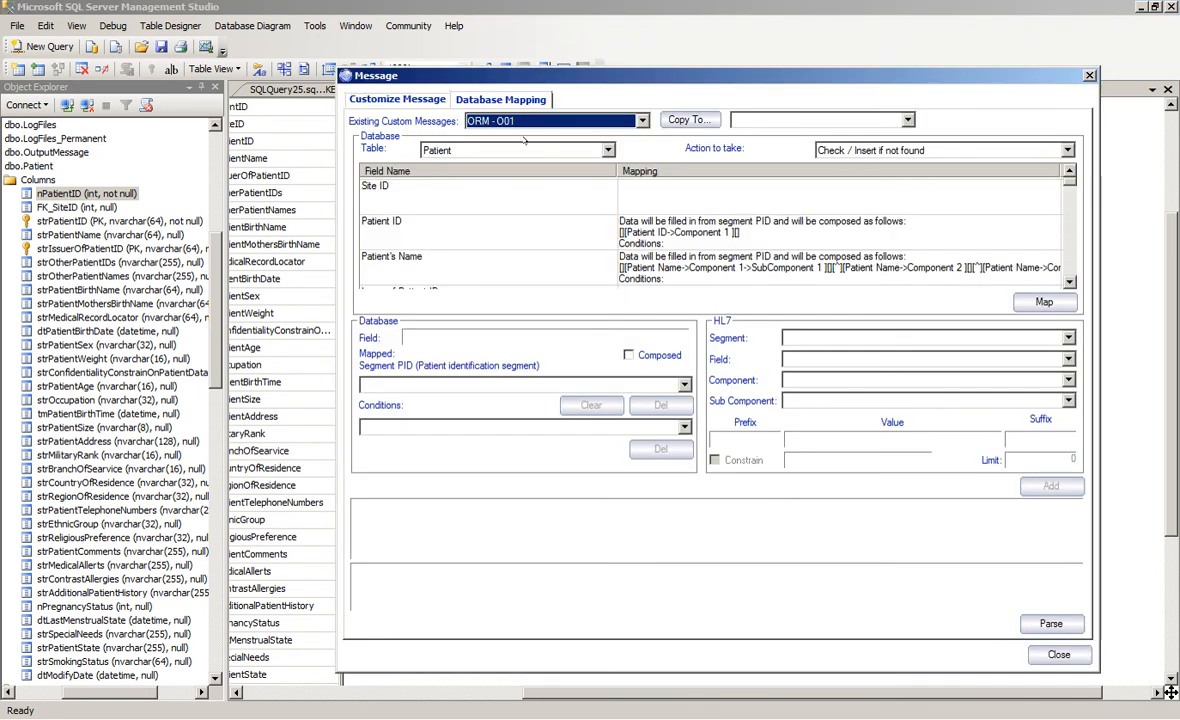
left_click(482, 150)
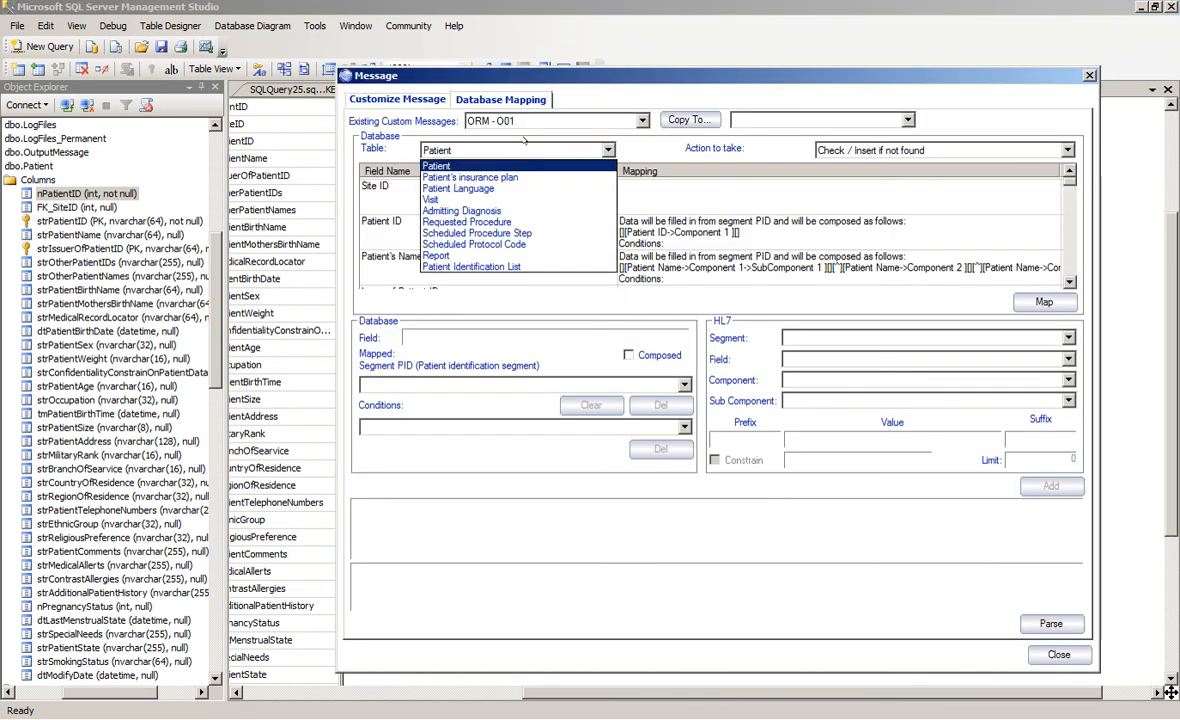
left_click(471, 244)
Map the Scheduled Protocol code value to OBR Field 04 - Universal Service ID, Component 1 identifier
left_click(603, 185)
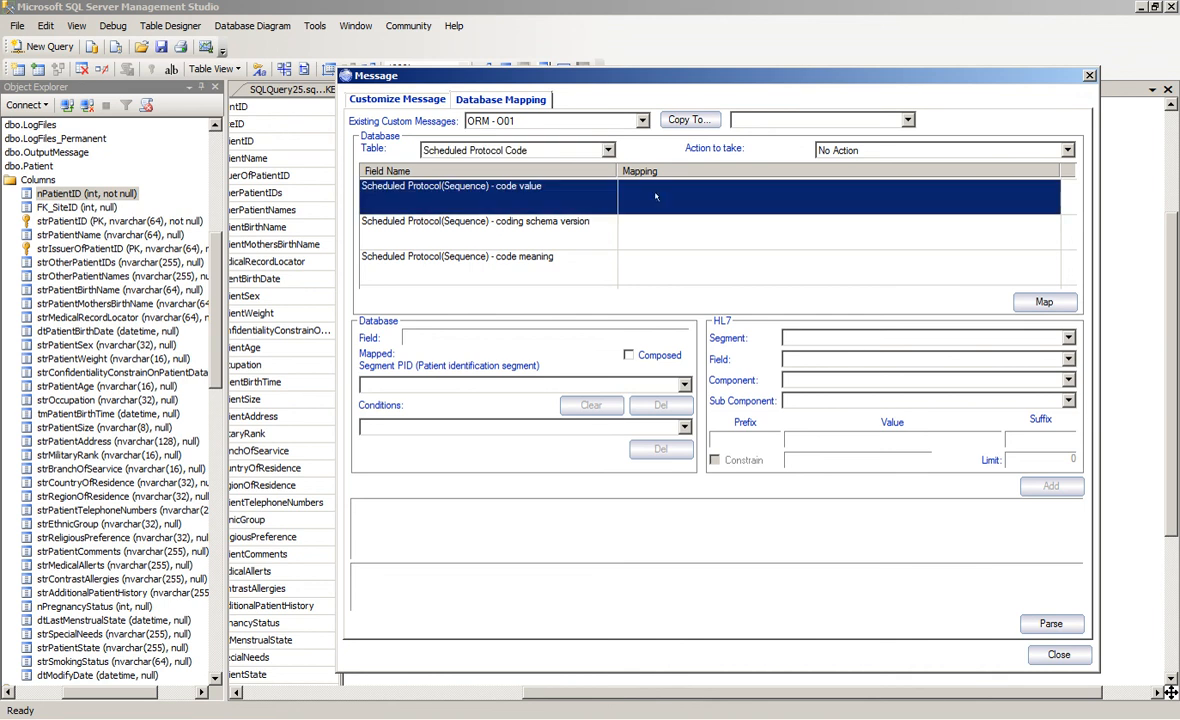
left_click(845, 340)
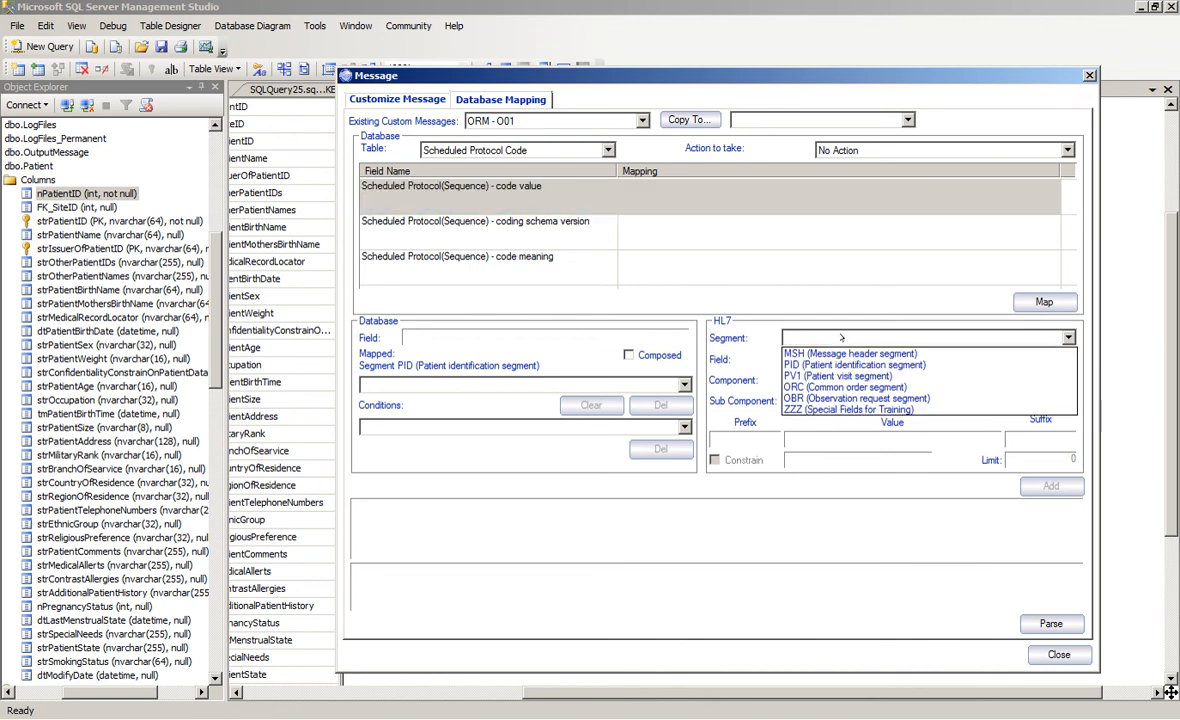
left_click(845, 399)
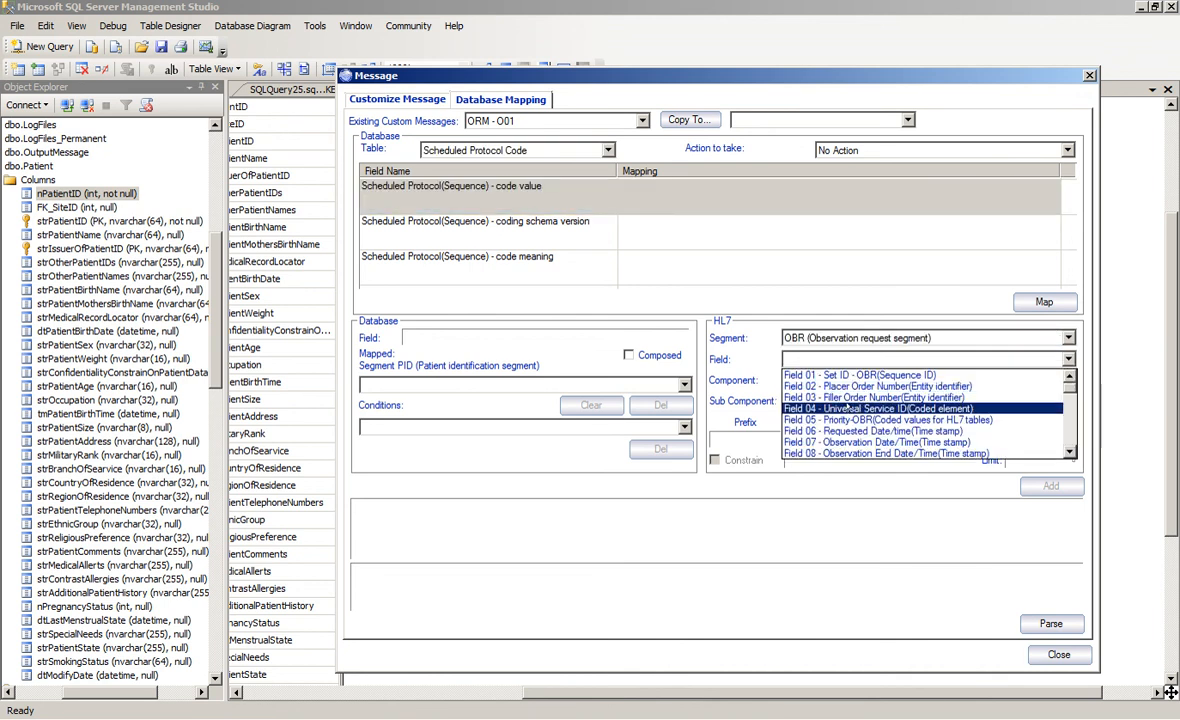
left_click(852, 409)
left_click(860, 380)
left_click(866, 392)
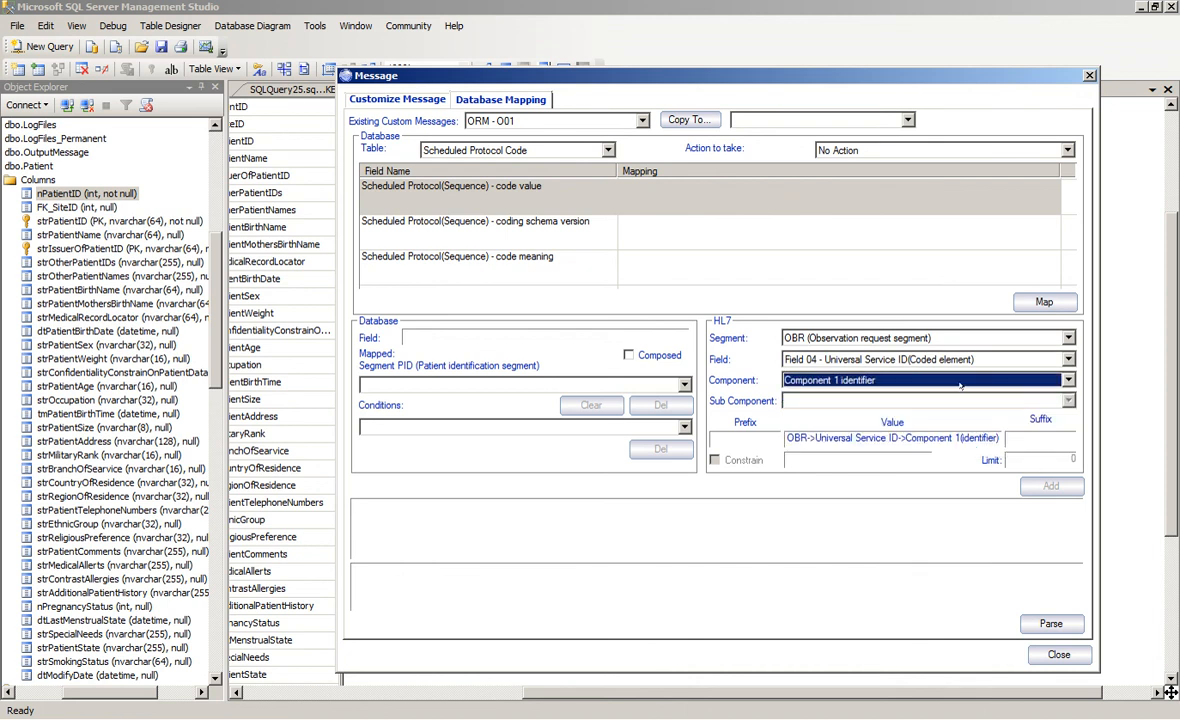
left_click(765, 195)
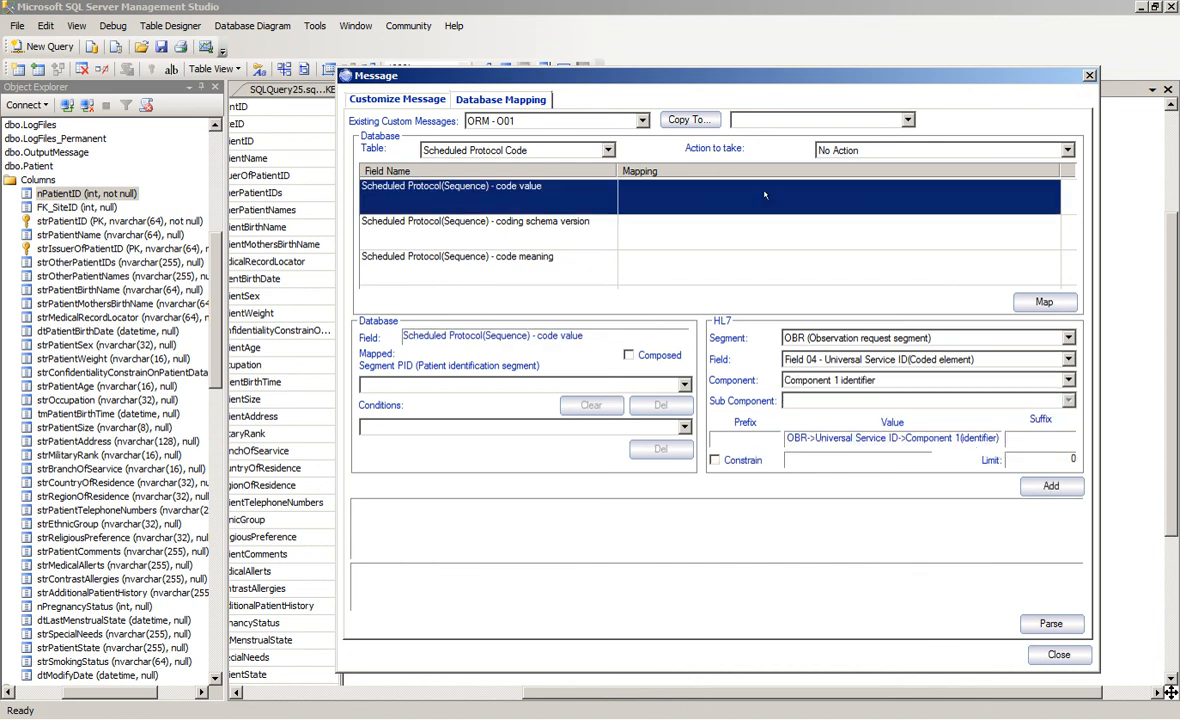
left_click(914, 381)
left_click(866, 392)
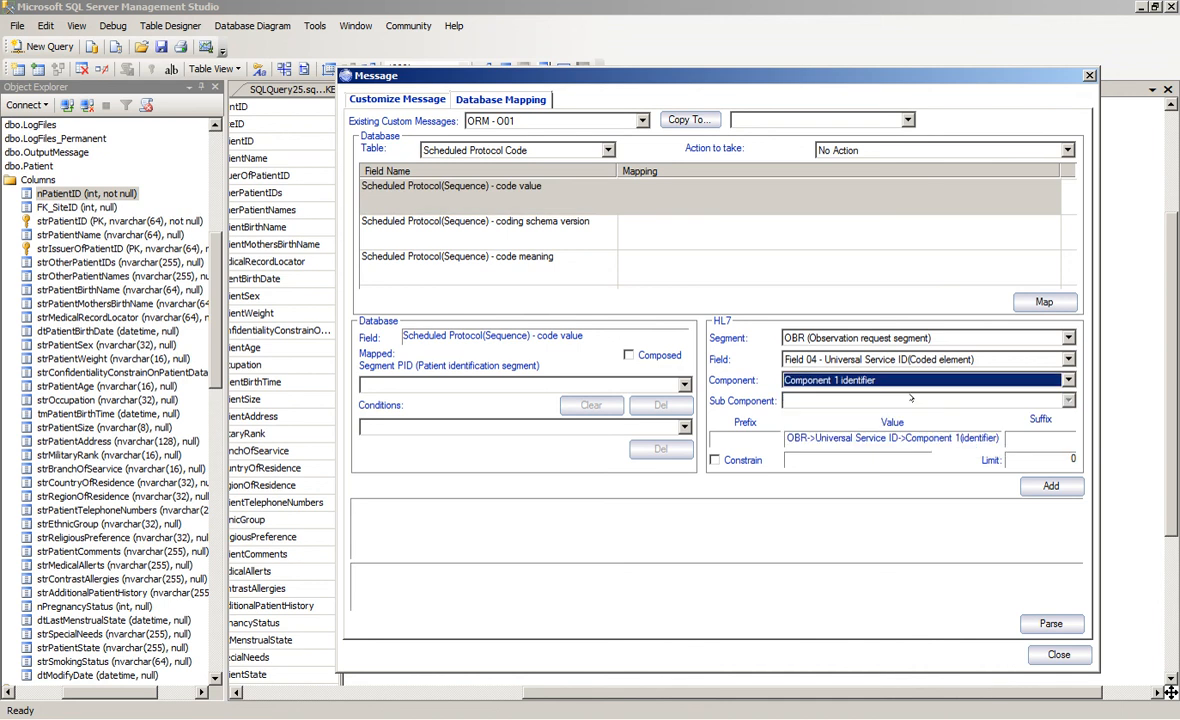
left_click(1051, 486)
Map the Scheduled Protocol coding schema version to OBR Universal Service ID, Component 3 name of coding system
left_click(645, 232)
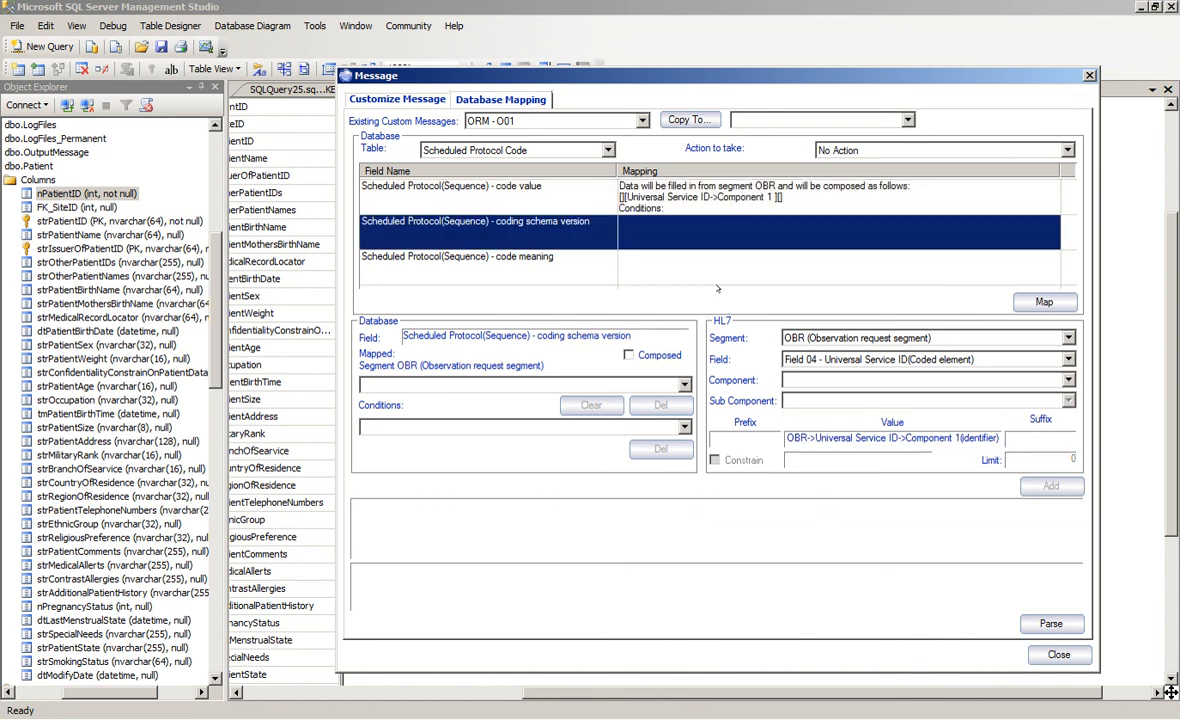
left_click(833, 382)
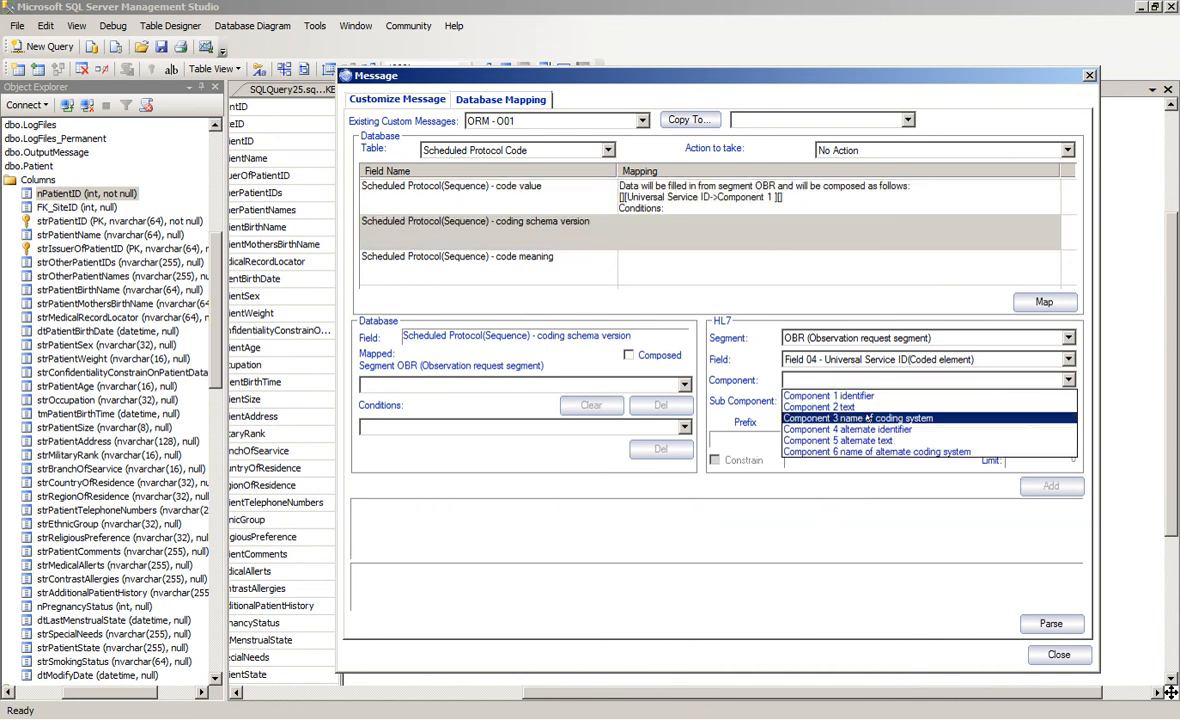
left_click(870, 419)
left_click(1048, 487)
Map the Scheduled Protocol code meaning to OBR Universal Service ID, Component 2 text
left_click(700, 268)
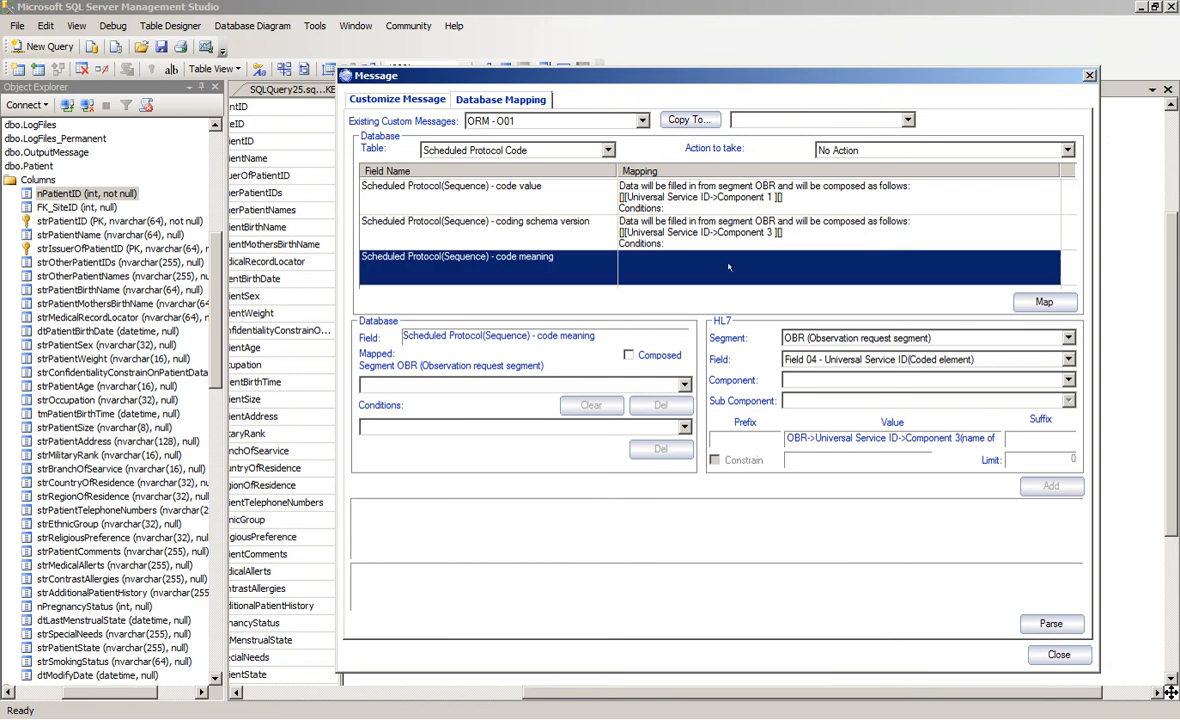
left_click(829, 381)
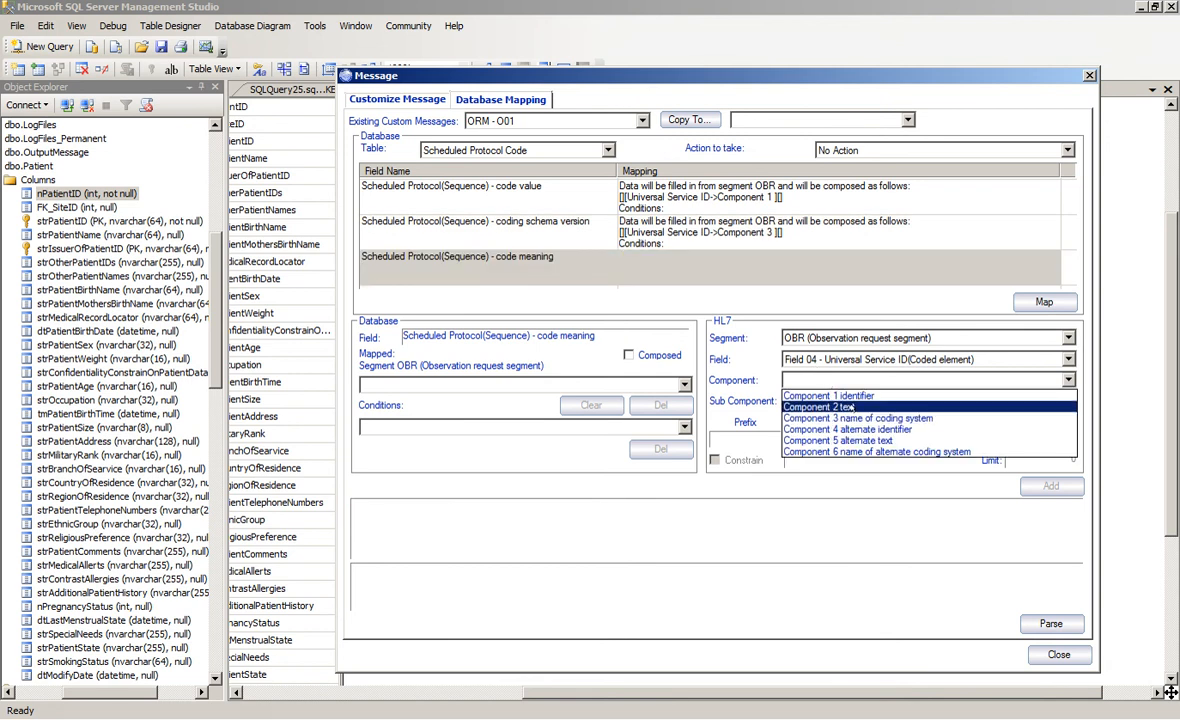
left_click(848, 408)
left_click(1048, 487)
Set the Scheduled Protocol Code table's action to Check / Insert if not found and close the message mapping
left_click(878, 150)
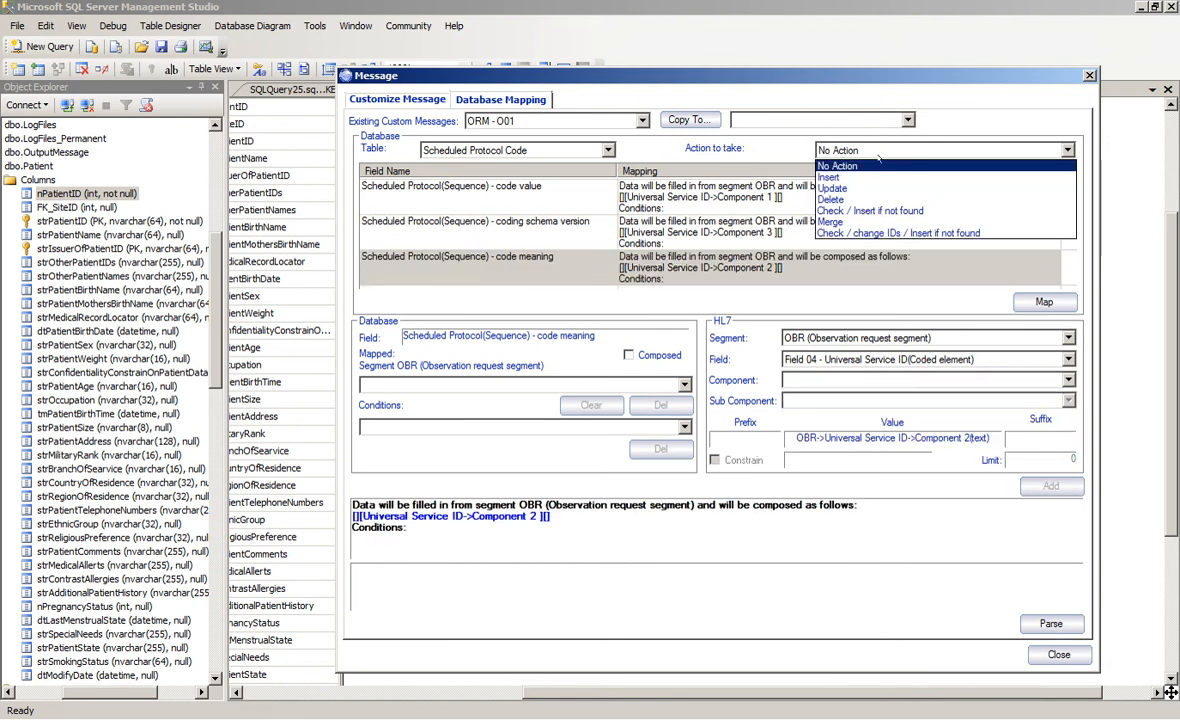
left_click(882, 211)
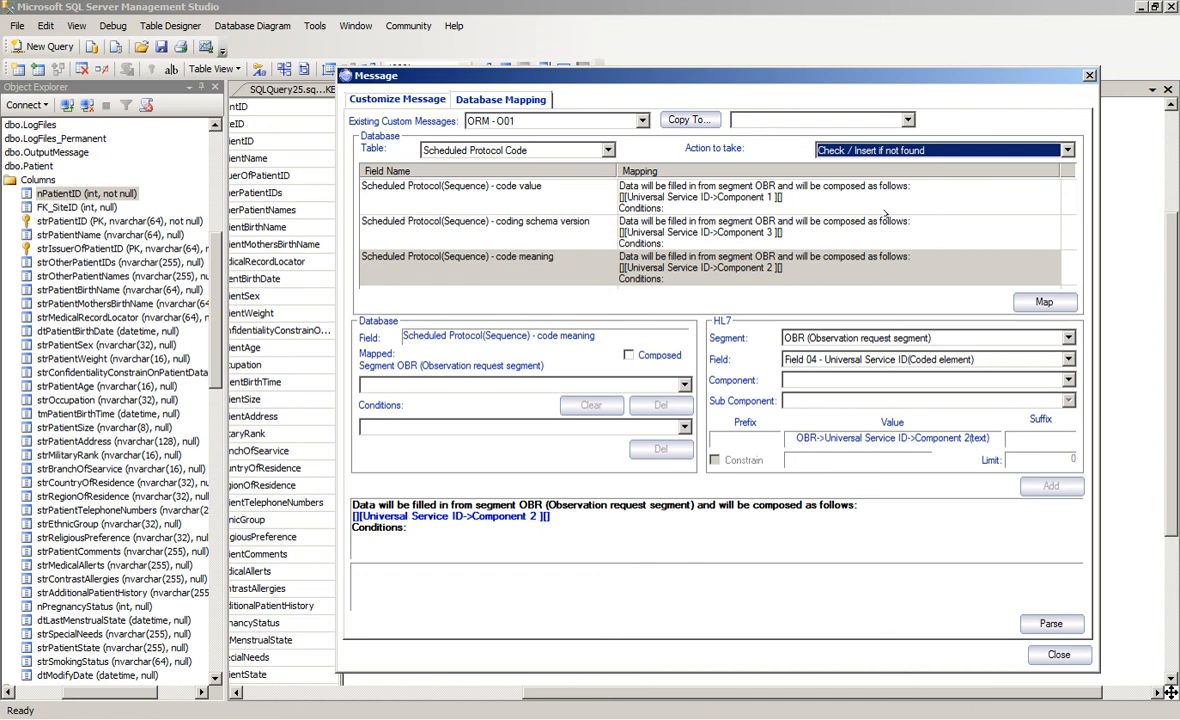
left_click(1058, 654)
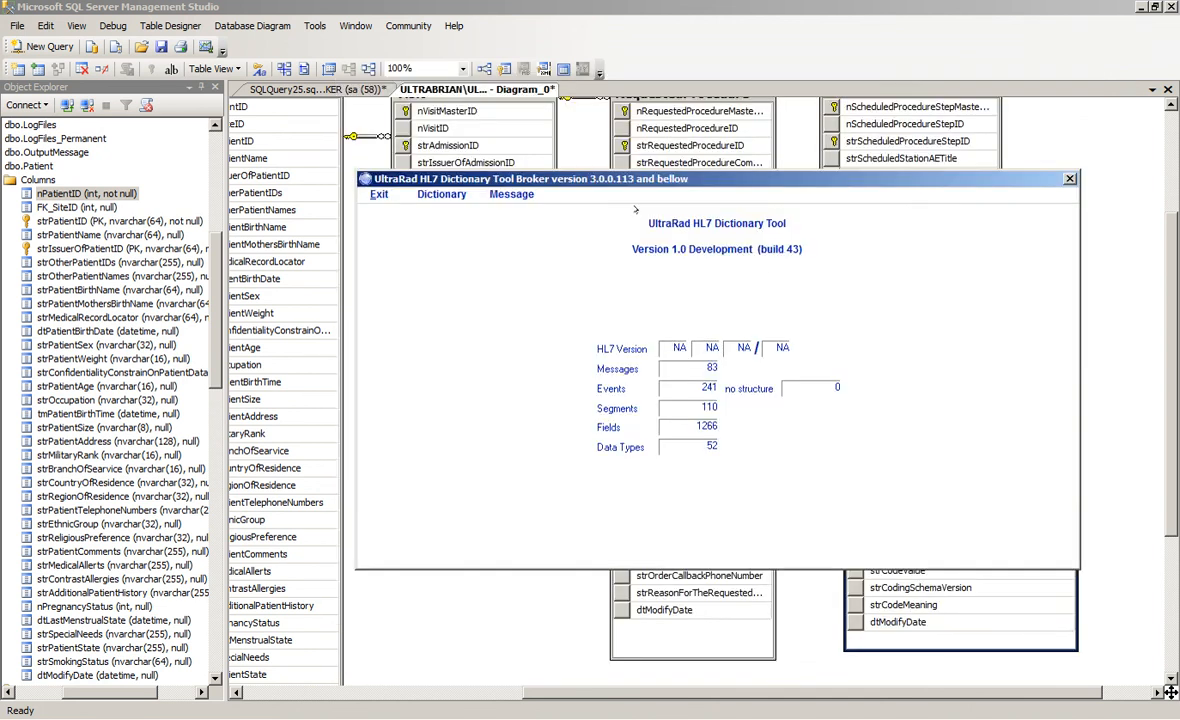
Load the test message 56.hl7 from the ORM folder to preview its database mapping
left_click(511, 194)
left_click(515, 212)
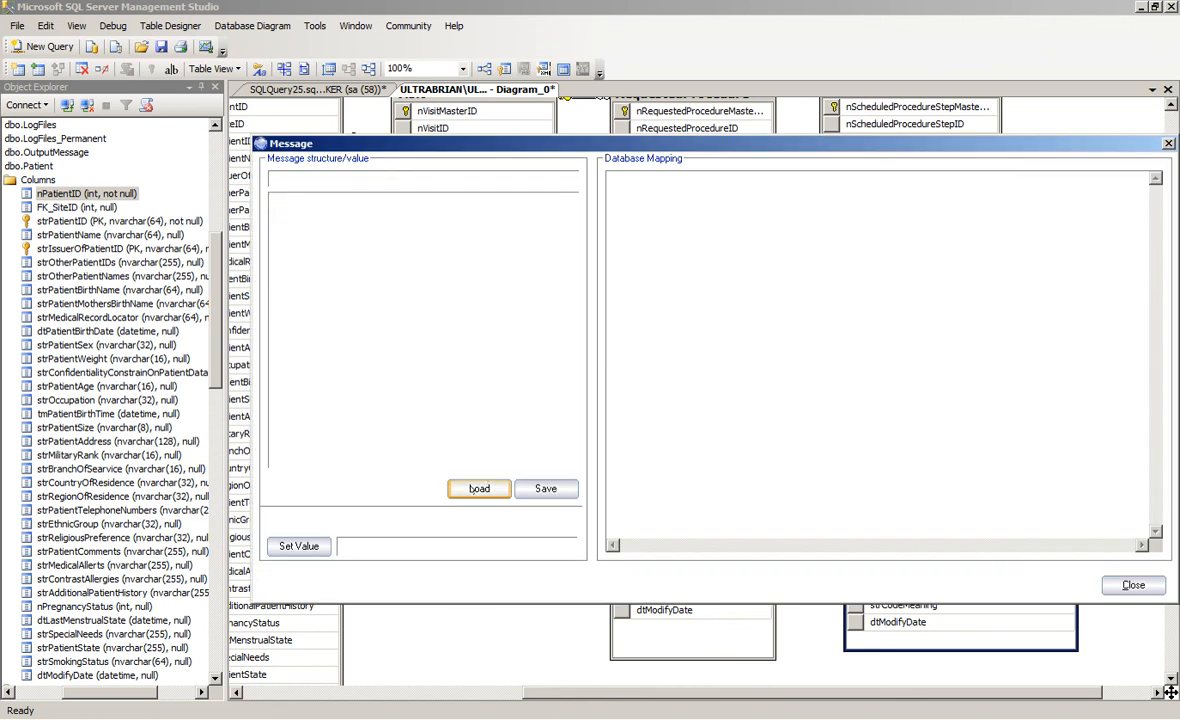
left_click(479, 488)
left_click(608, 266)
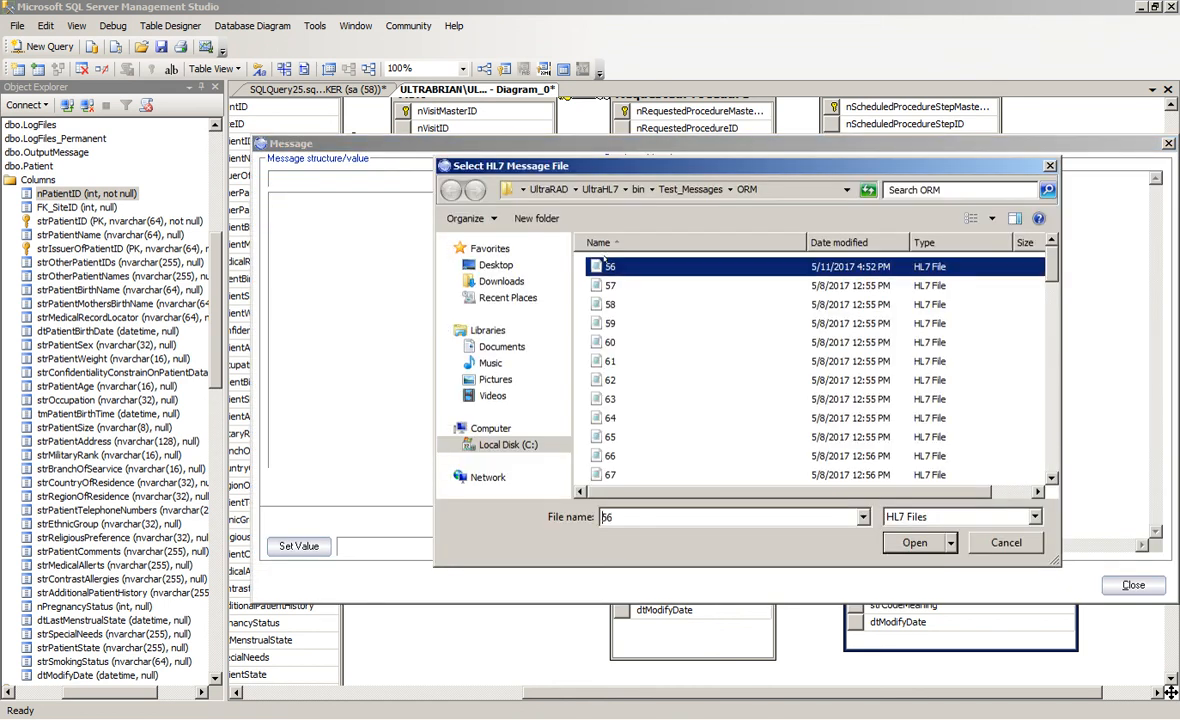
left_click(915, 543)
Examine the scheduled protocol code sequences mapped from the repeating OBR segments, and close the message preview
left_click_drag(1155, 200, 1135, 512)
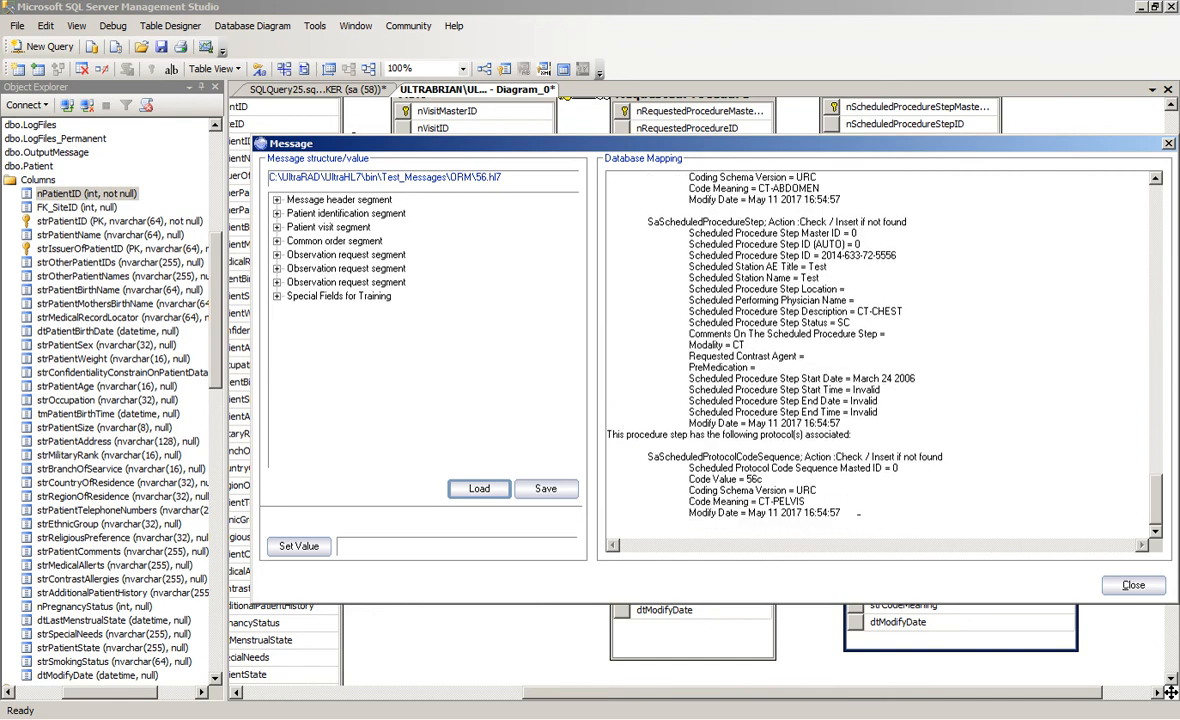
left_click_drag(858, 513, 640, 453)
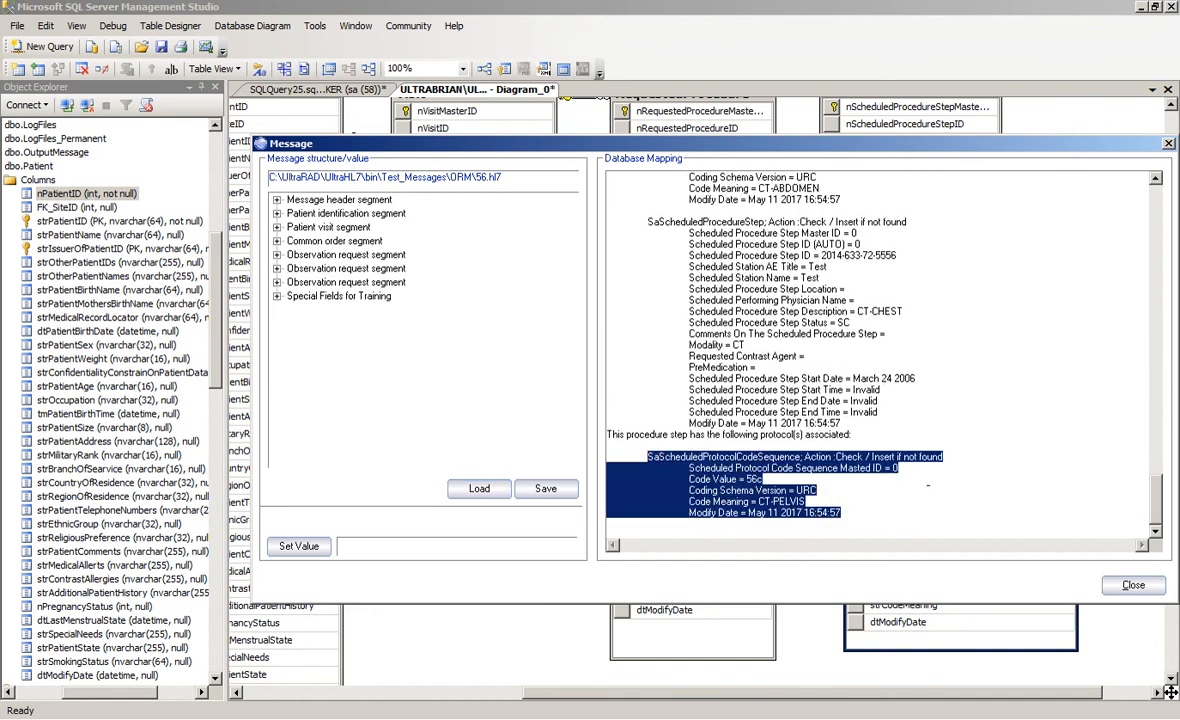
left_click(861, 513)
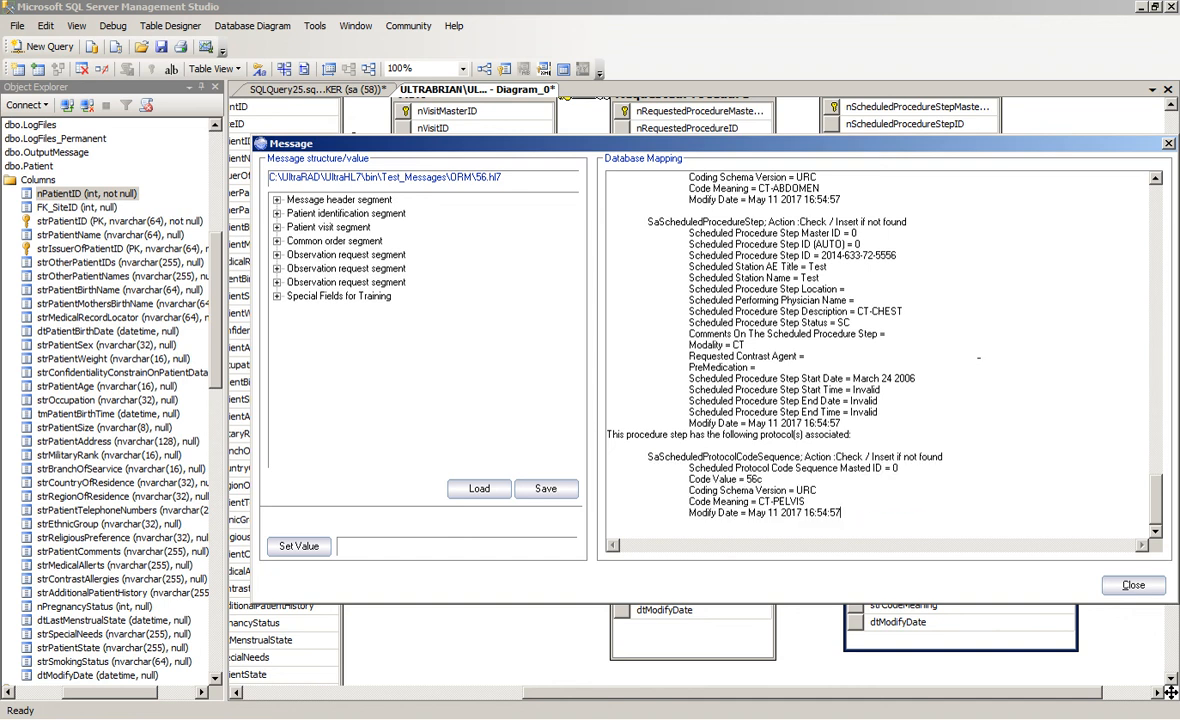
scroll(861, 513, "up", 4)
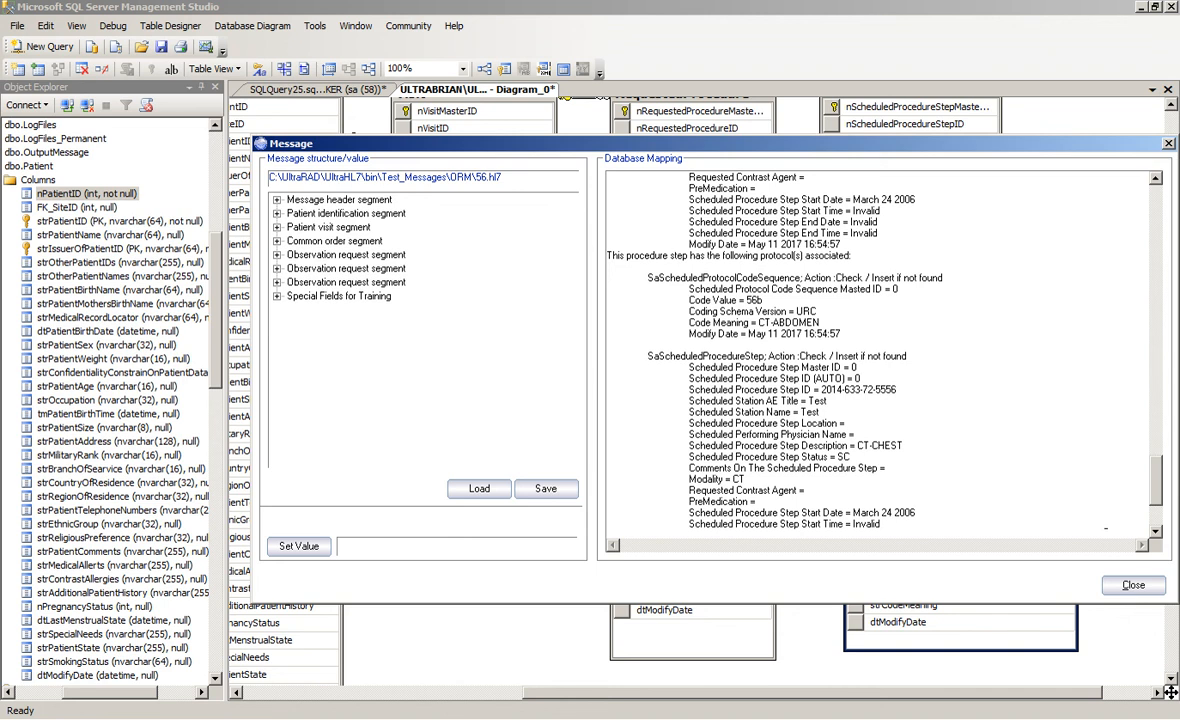
left_click(1127, 585)
Save the customized HL7 dictionary
left_click(443, 195)
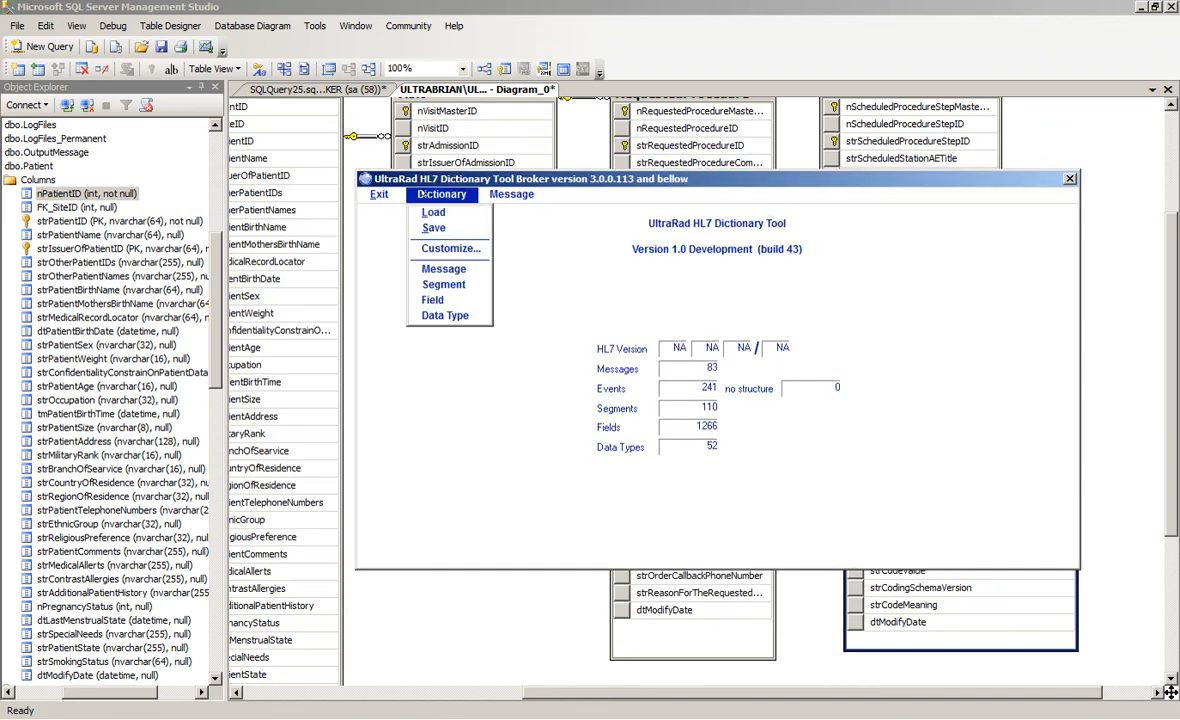
left_click(400, 227)
left_click(787, 581)
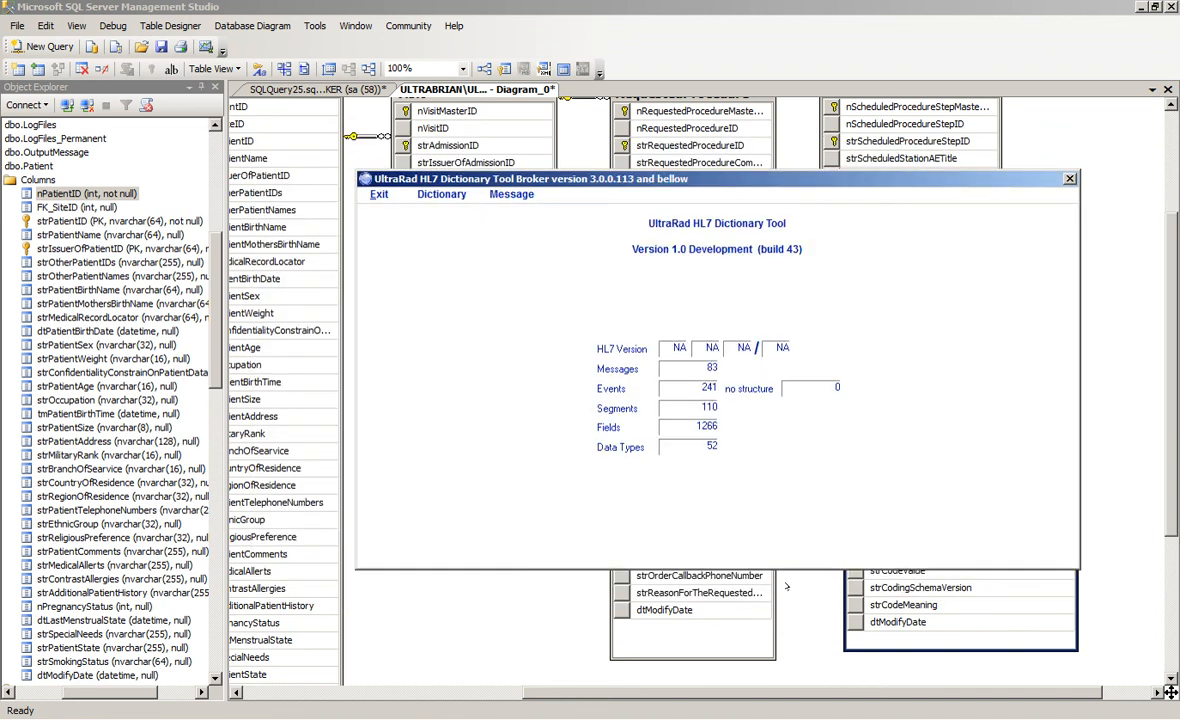
Switch to UltraBROKER and restart its service to load the saved dictionary
key("alt+Tab")
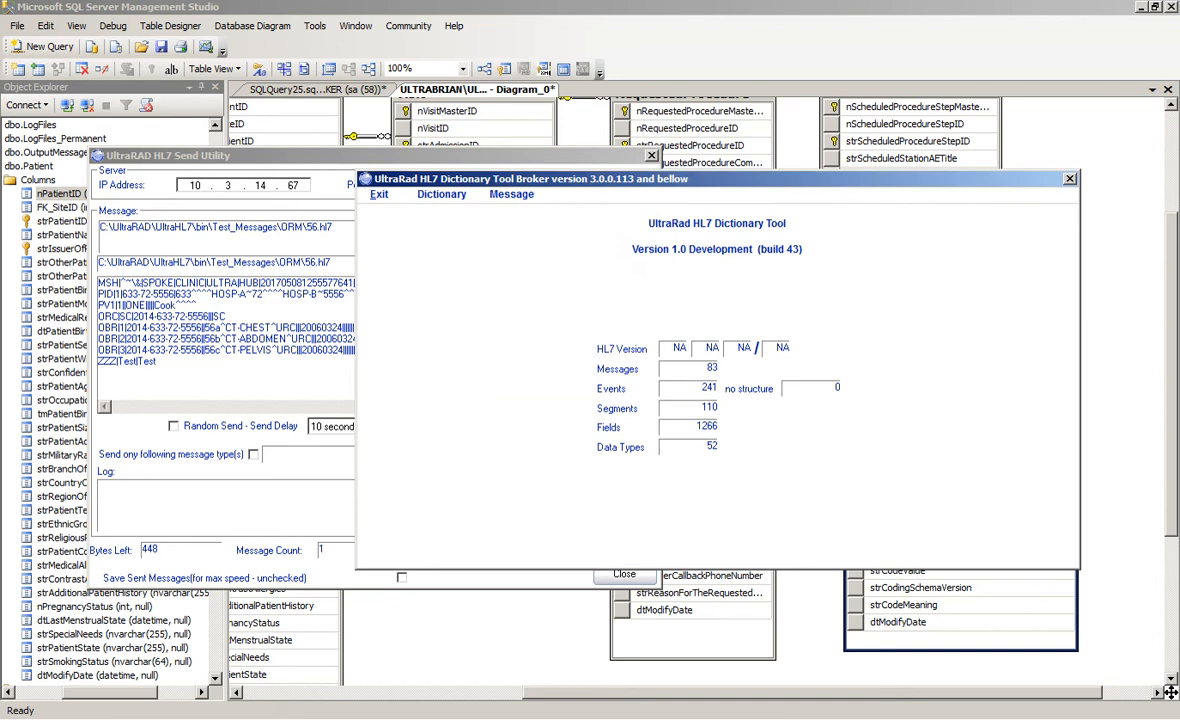
key("alt+Tab")
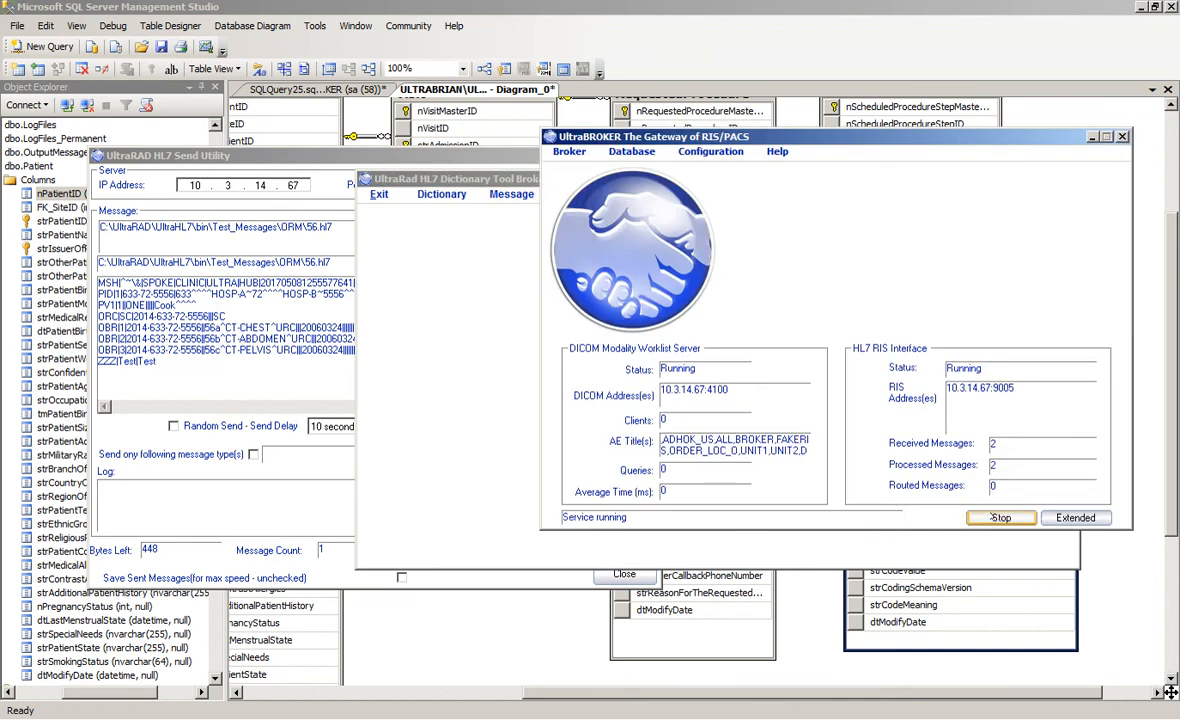
left_click(993, 517)
left_click(996, 517)
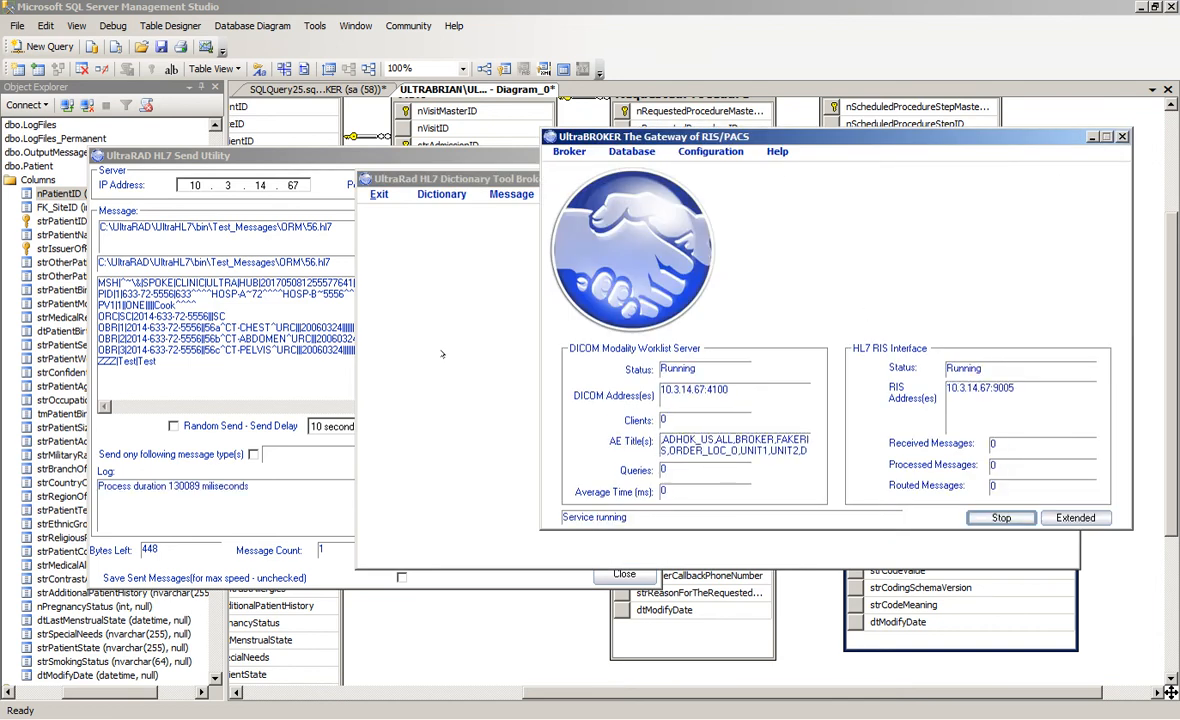
In the SQL Server Management Studio query, add the statement DELETE FROM PATIENT above the patient SELECT and run only that statement
left_click(281, 157)
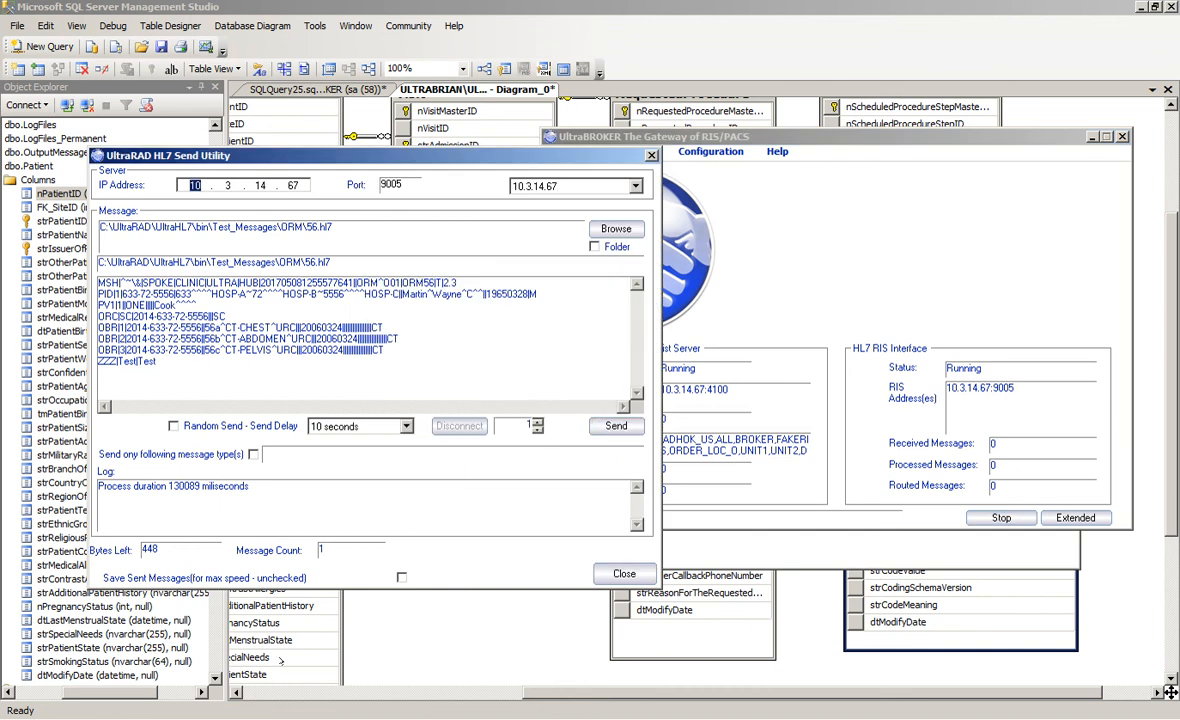
left_click(480, 628)
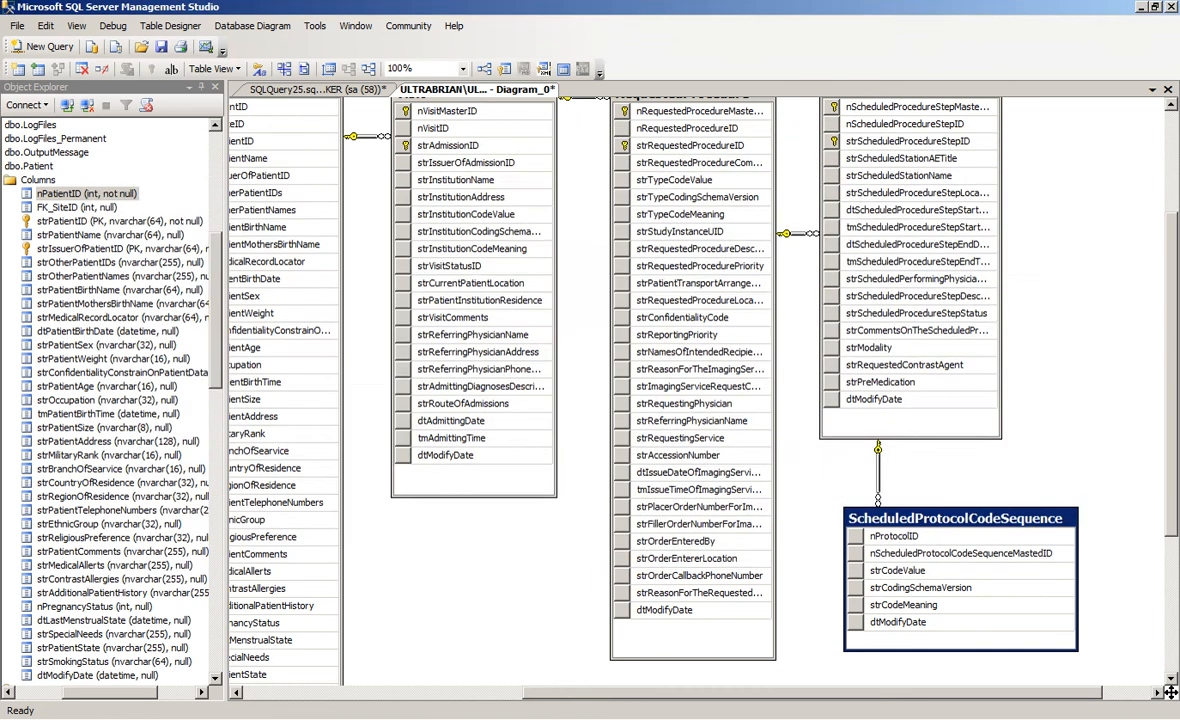
left_click(318, 89)
left_click(395, 192)
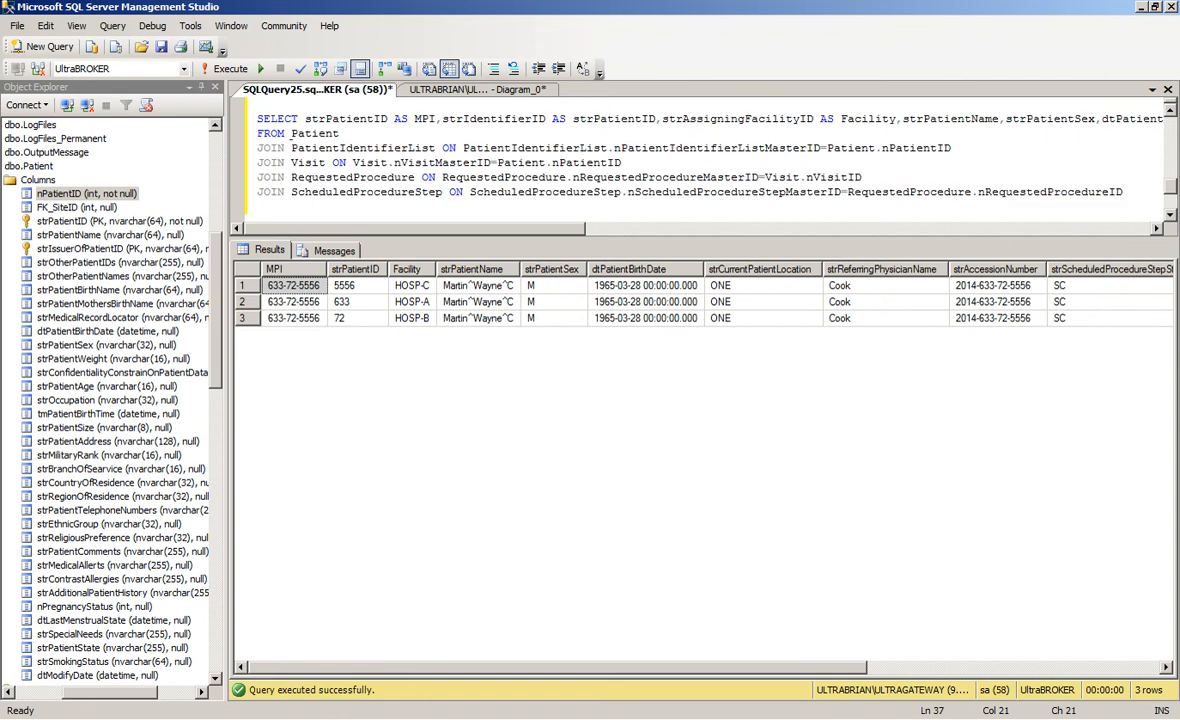
left_click(283, 104)
key("Return")
type("D")
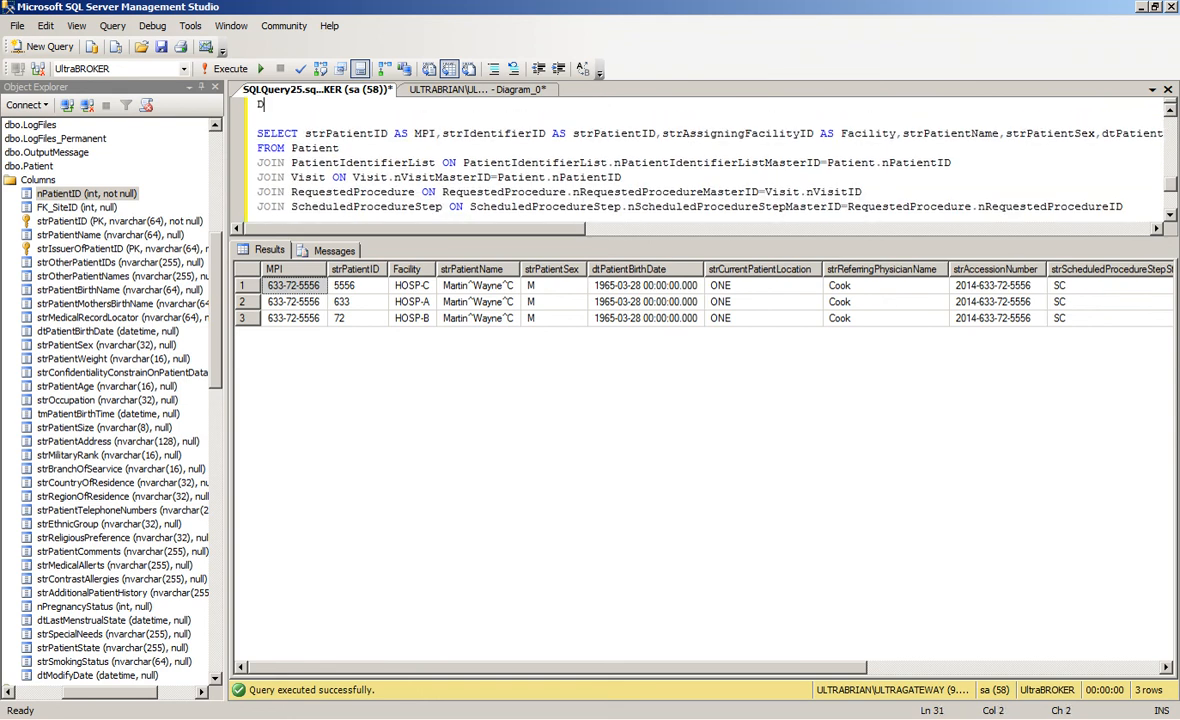
type("ELETE FROM PATIENT")
left_click_drag(388, 105, 245, 104)
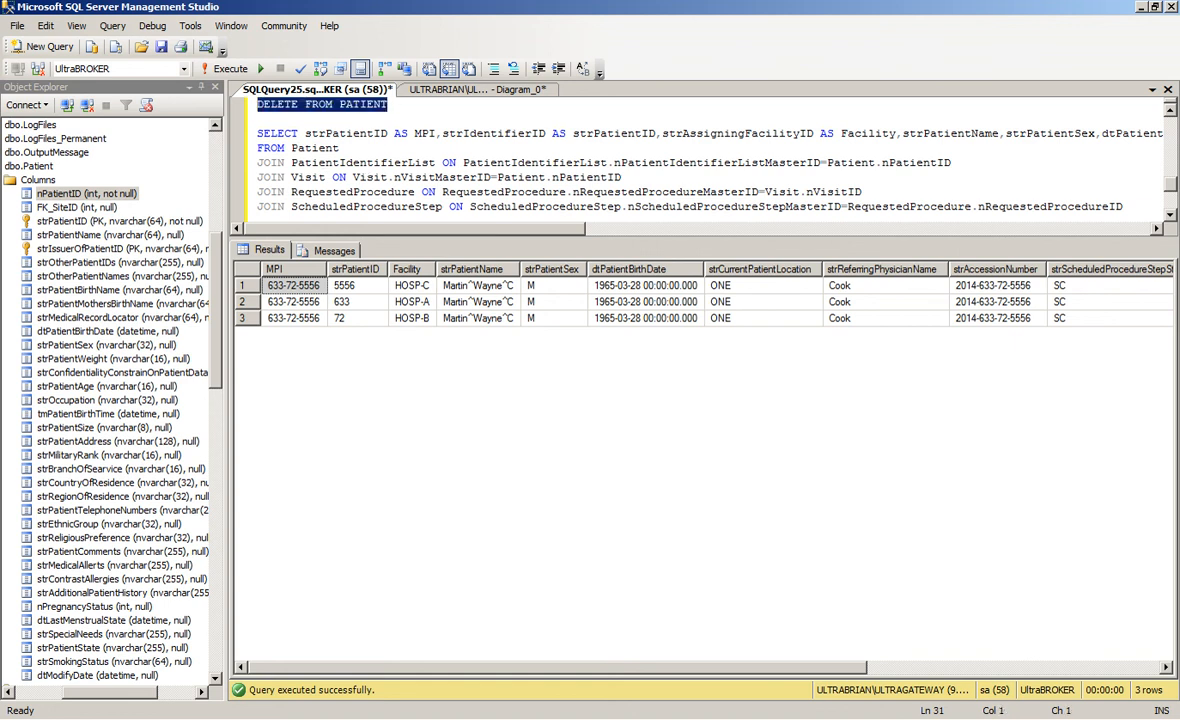
left_click(229, 69)
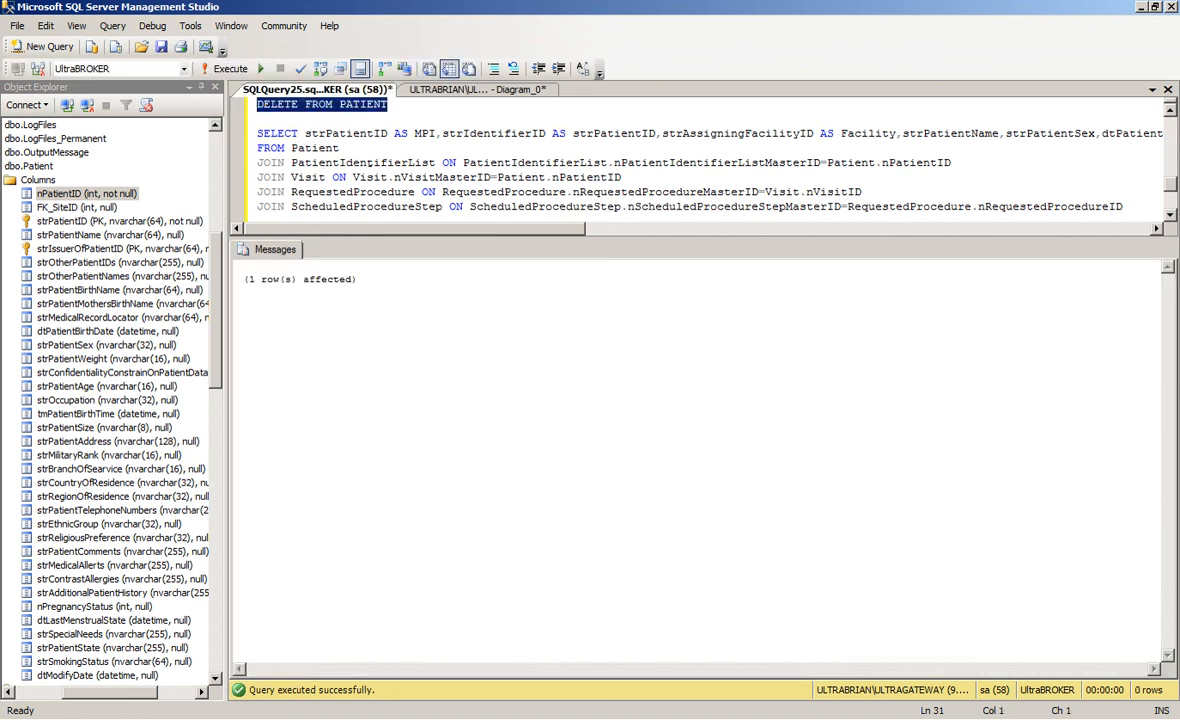
Run the joined patient SELECT query to check the tables after the deletion
left_click(372, 162)
left_click_drag(1124, 206, 252, 133)
left_click(225, 69)
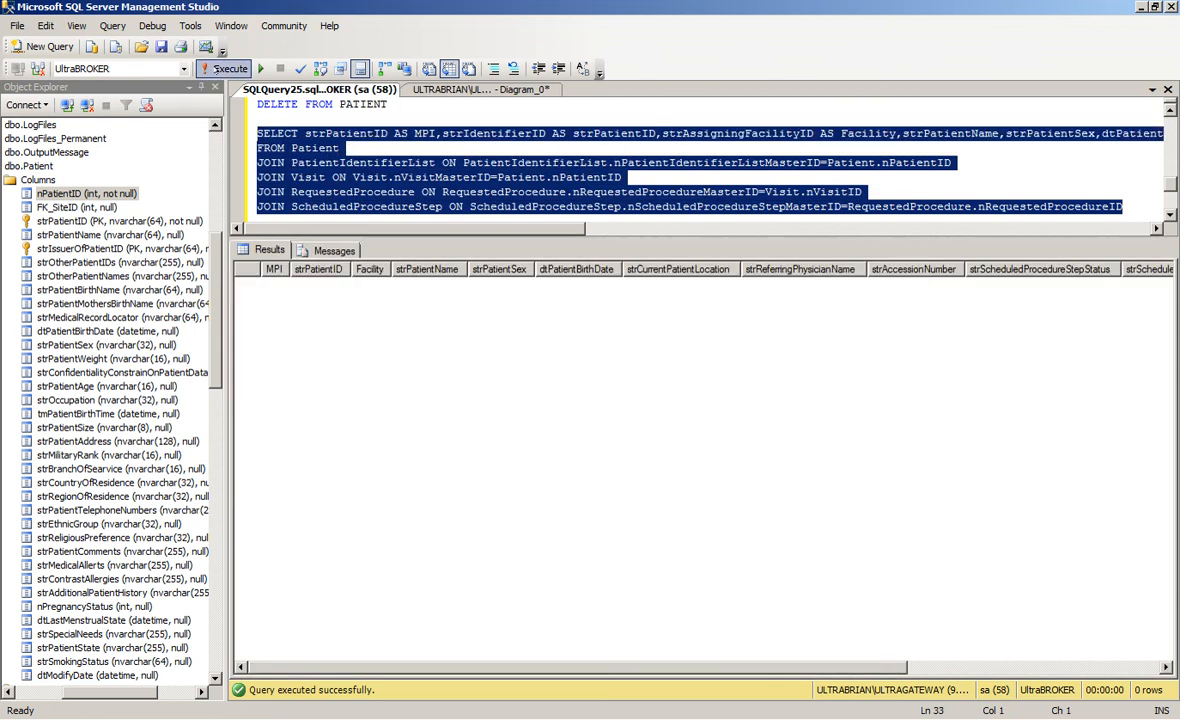
Send the test message 56.hl7 from the HL7 Send Utility and check its processing in UltraBROKER
key("alt+Tab")
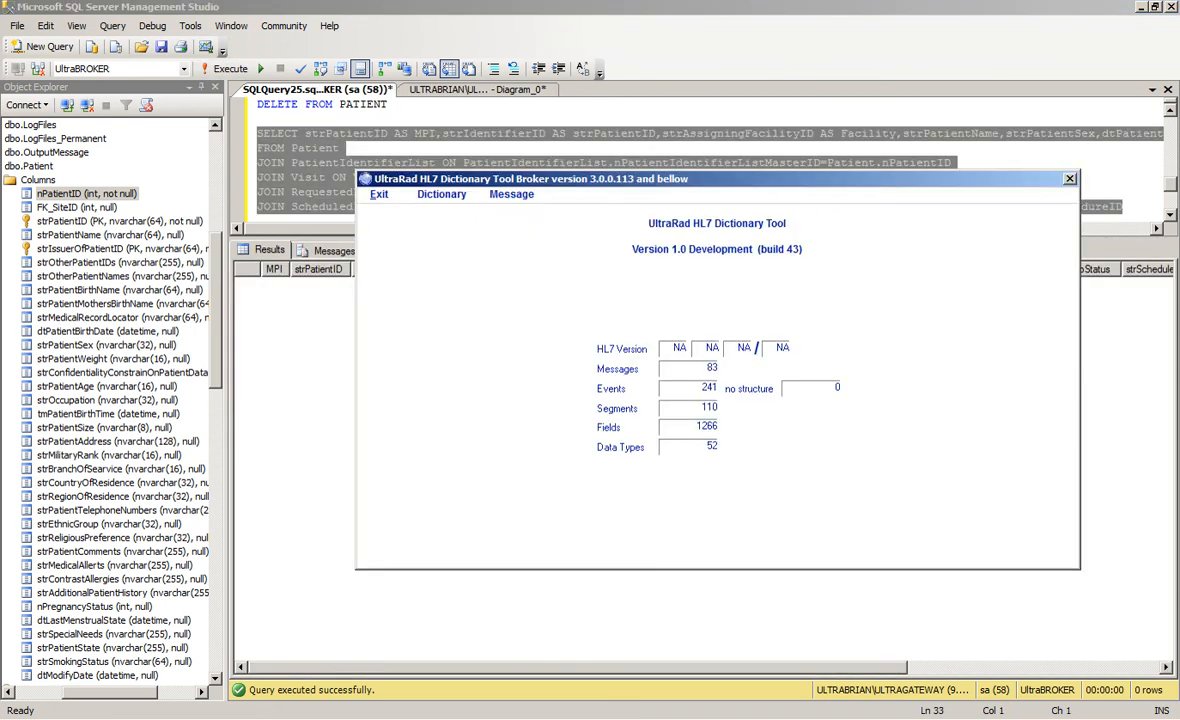
key("alt+Tab")
left_click(610, 427)
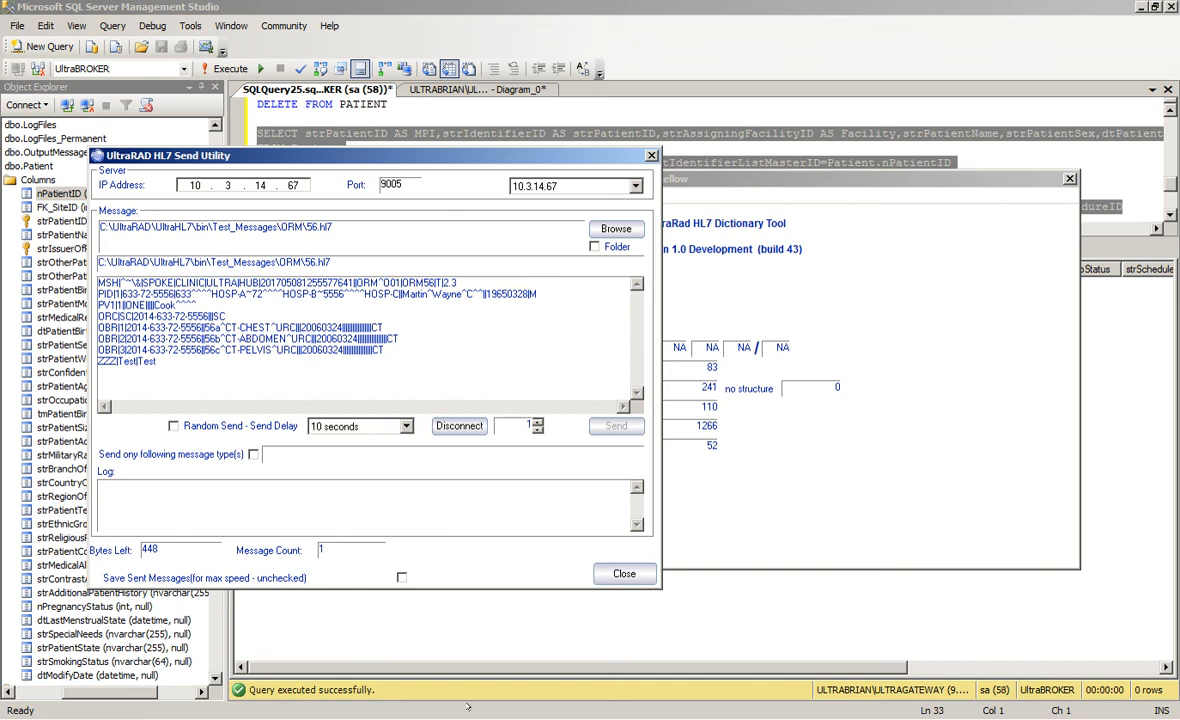
left_click(430, 717)
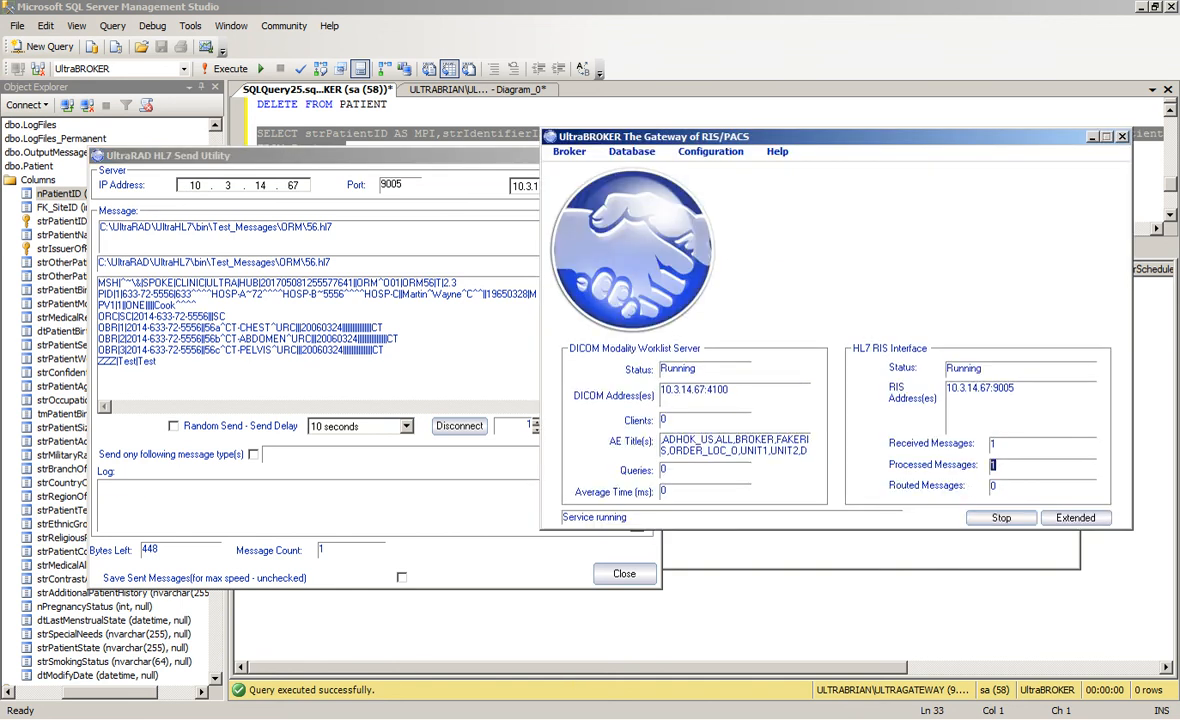
Return to SQL Server Management Studio and rerun the joined patient query to inspect the newly received records
left_click(387, 616)
left_click(227, 67)
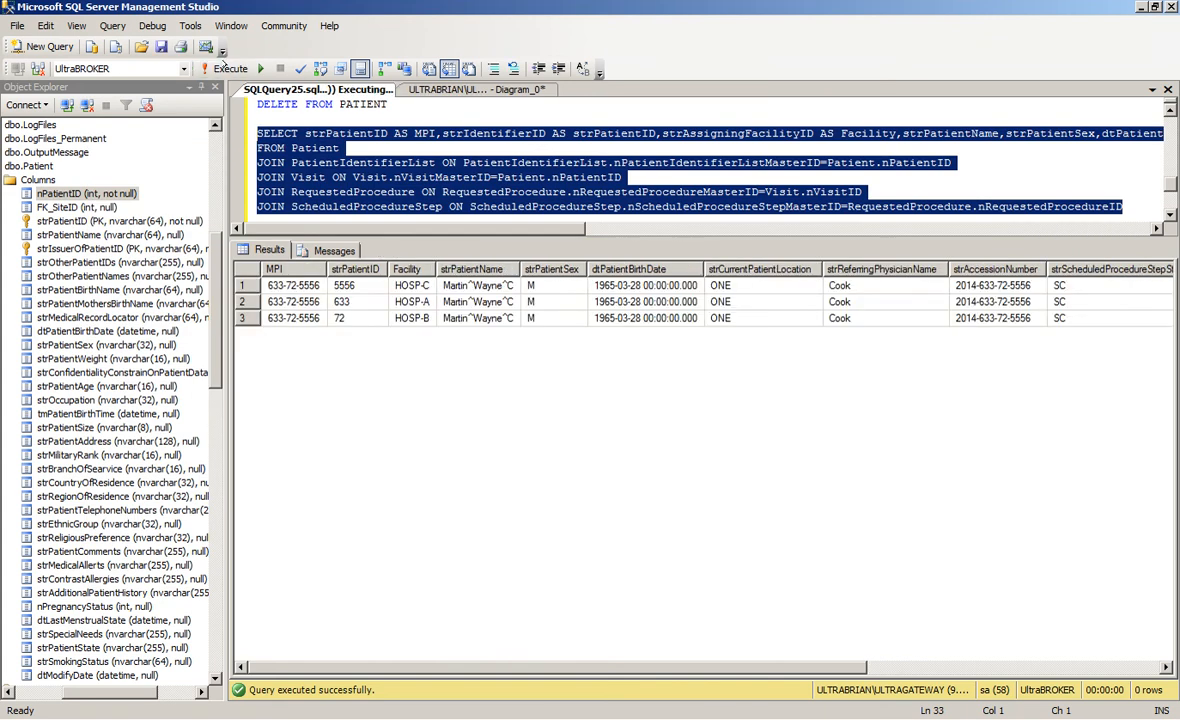
left_click(680, 317)
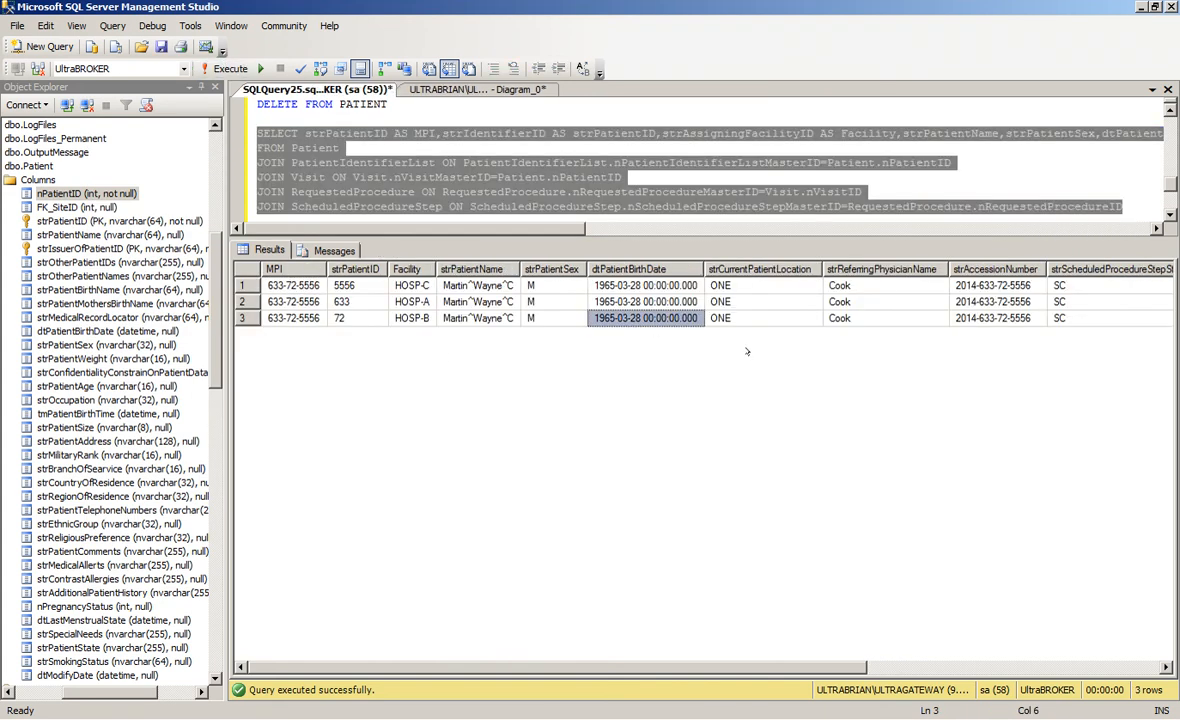
Run SELECT * FROM ScheduledProtocolCodeSequence and examine the strCodeMeaning value of each row
left_click(625, 206)
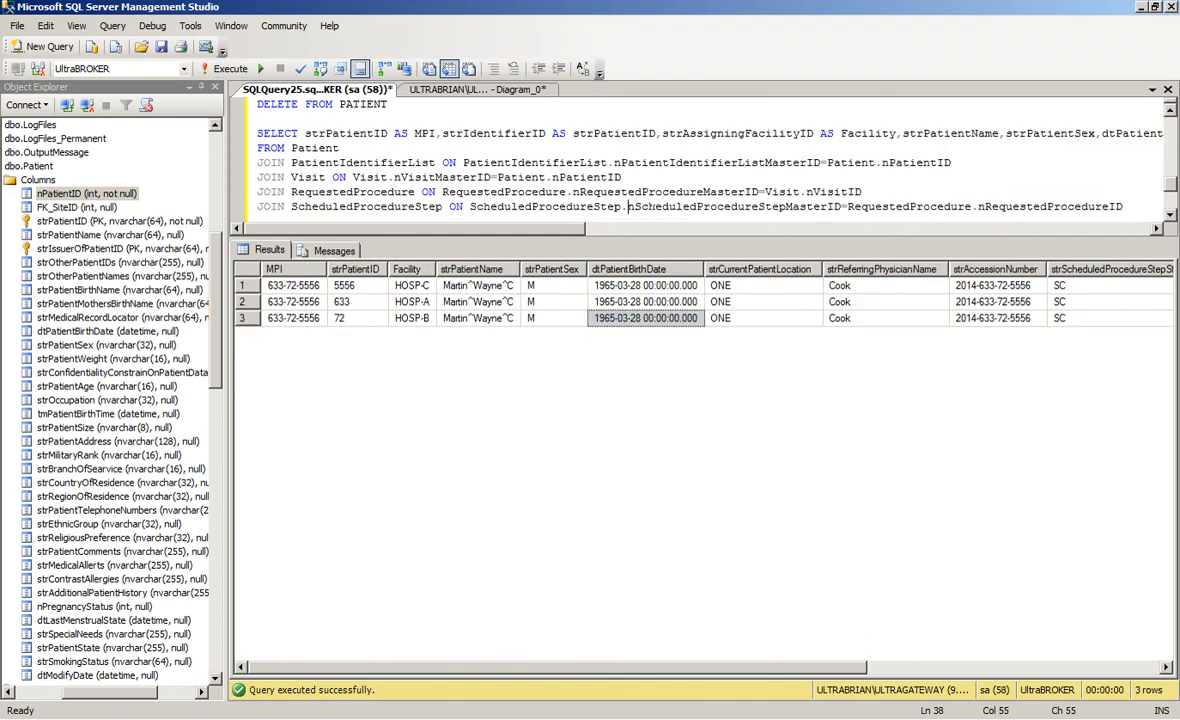
scroll(625, 206, "up", 1)
scroll(565, 178, "up", 4)
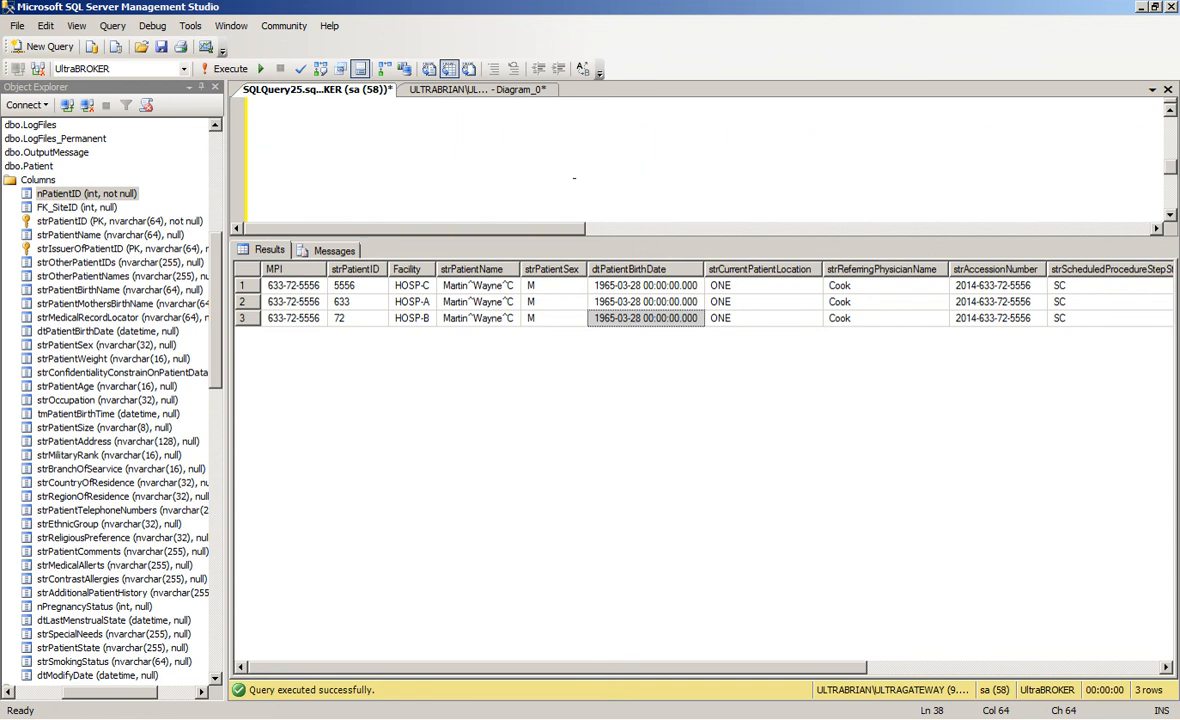
left_click_drag(565, 147, 245, 147)
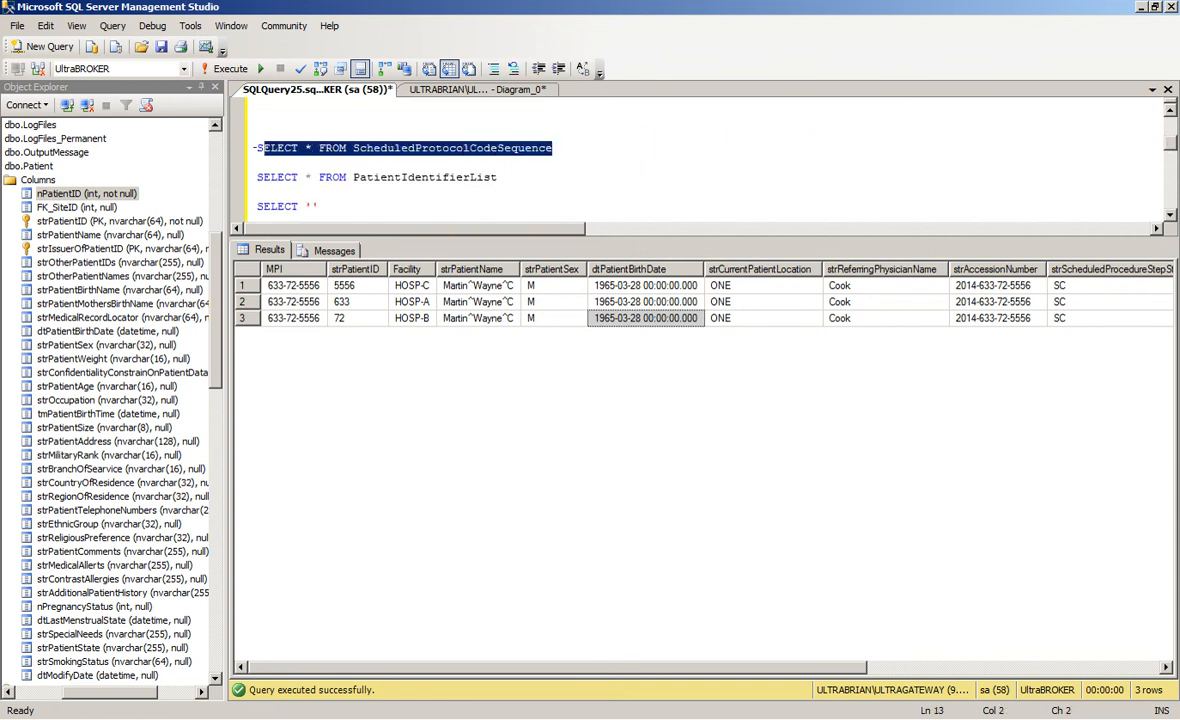
left_click(226, 68)
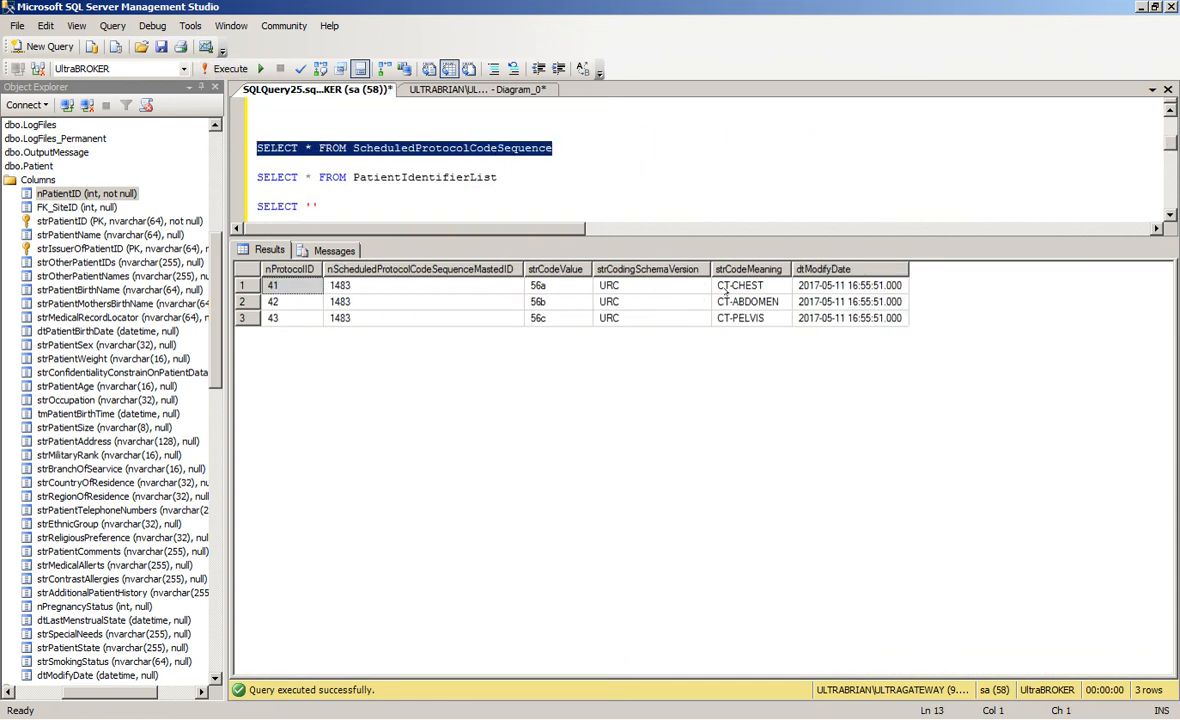
left_click(740, 285)
key("Down")
key("Down")
left_click(740, 285)
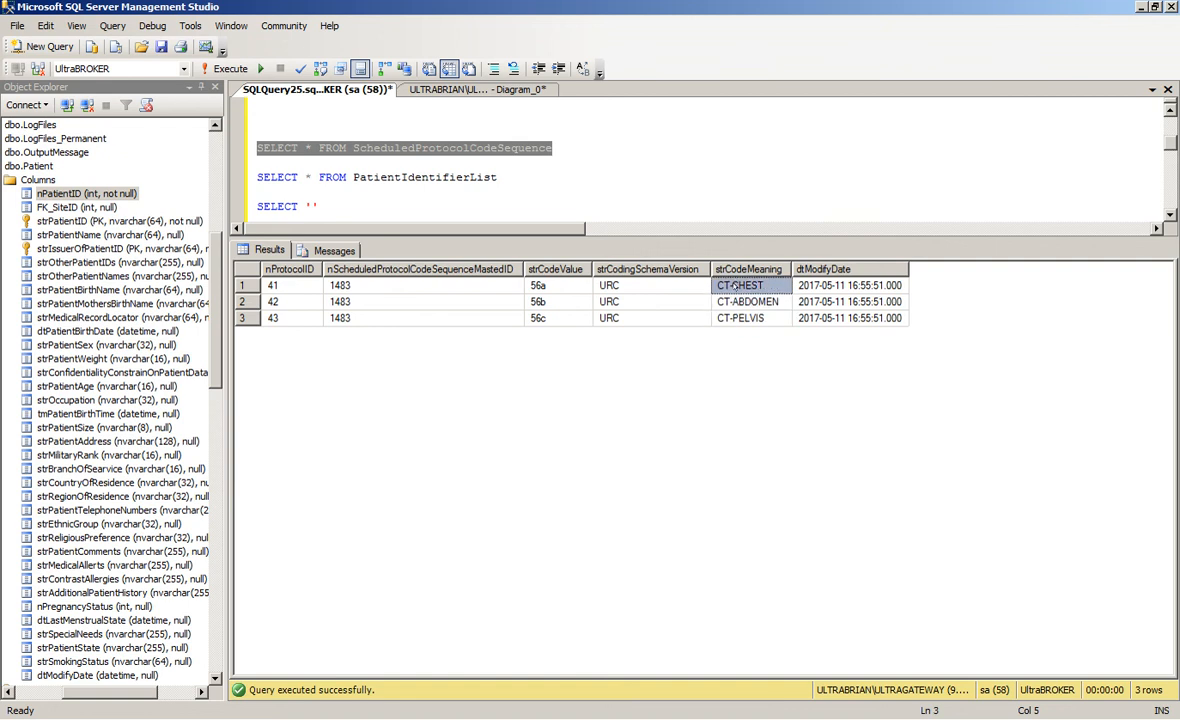
key("Down")
key("Down")
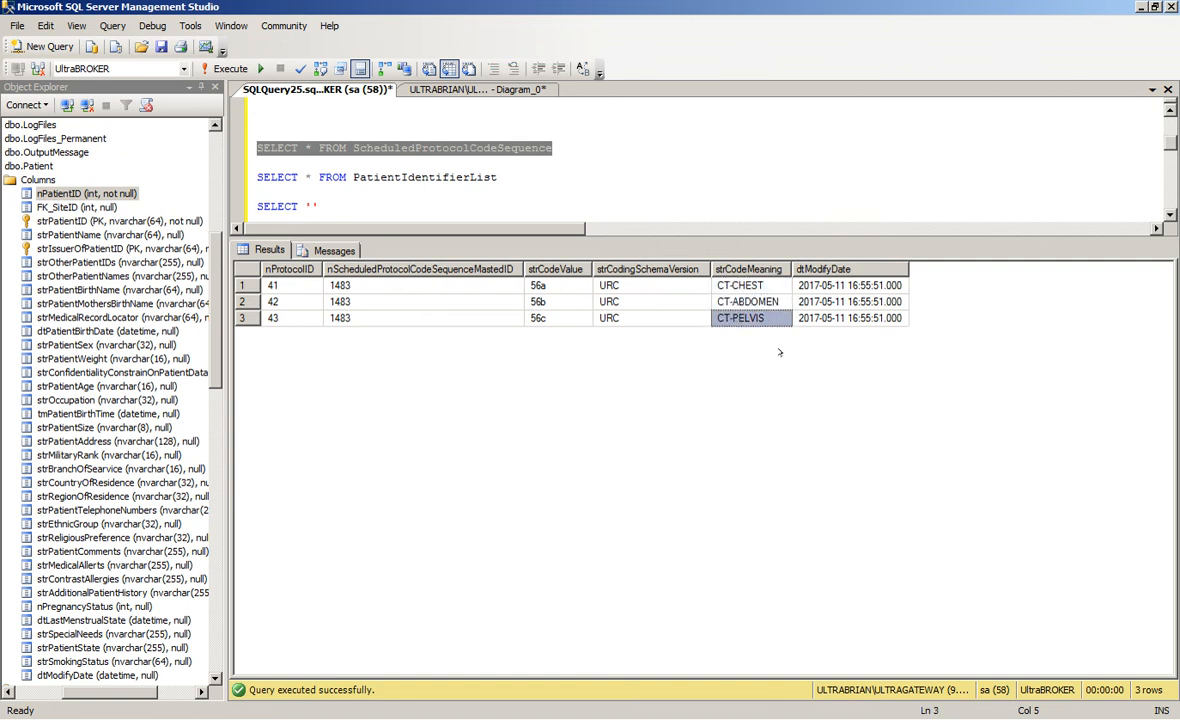
Run the full patient SELECT statement including its join to dbo.ScheduledProtocolCodeSequence
left_click(523, 176)
scroll(523, 176, "down", 6)
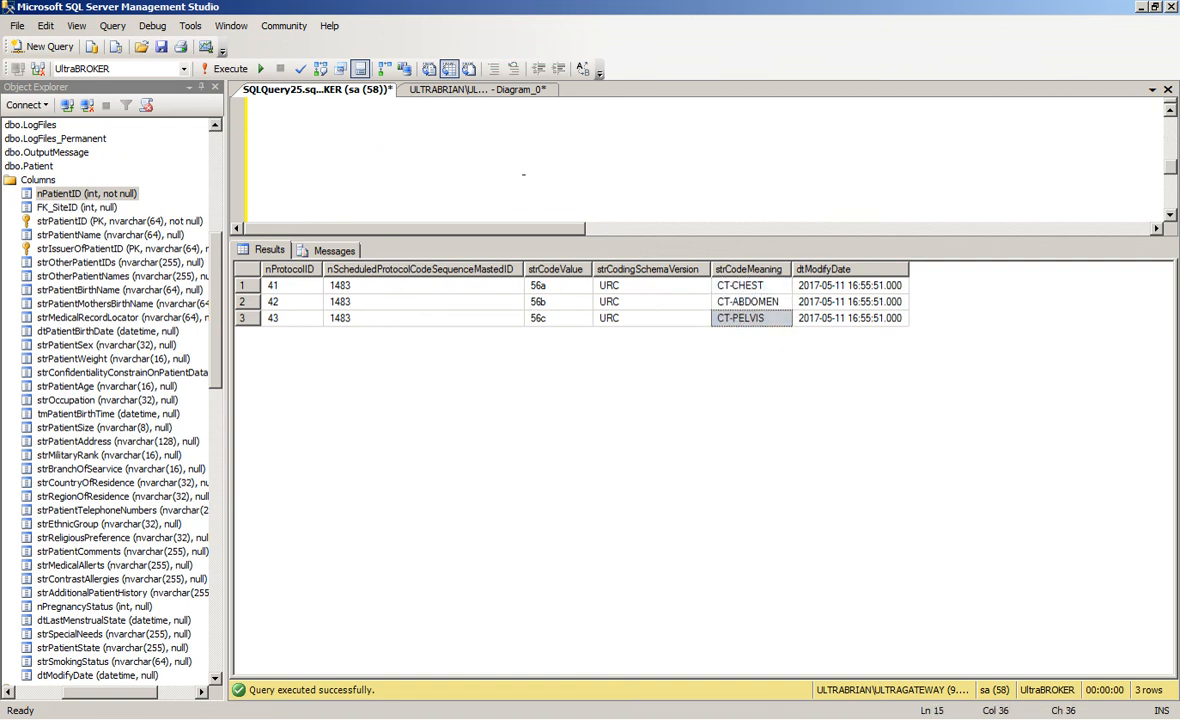
scroll(523, 176, "down", 1)
scroll(523, 176, "up", 1)
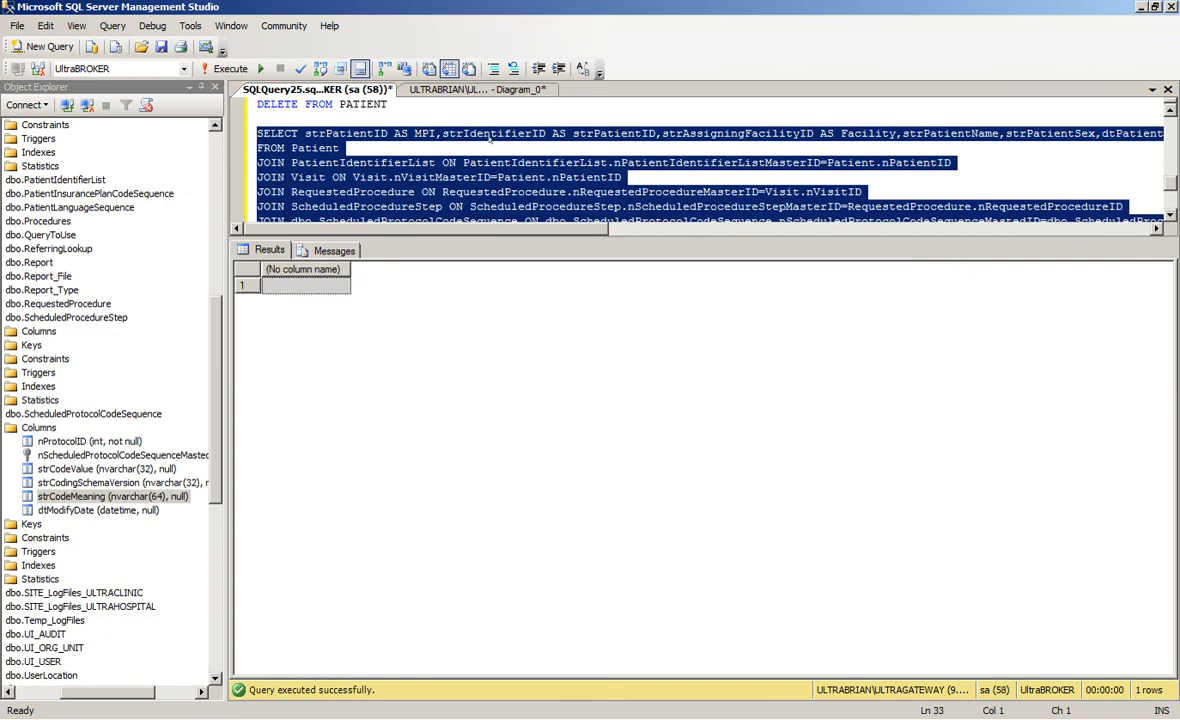
left_click(490, 135)
scroll(490, 135, "down", 1)
left_click_drag(335, 177, 540, 177)
left_click(561, 197)
key("shift+Up")
key("shift+Up")
key("shift+Up")
key("shift+Up")
key("shift+Up")
key("shift+Up")
key("shift+Up")
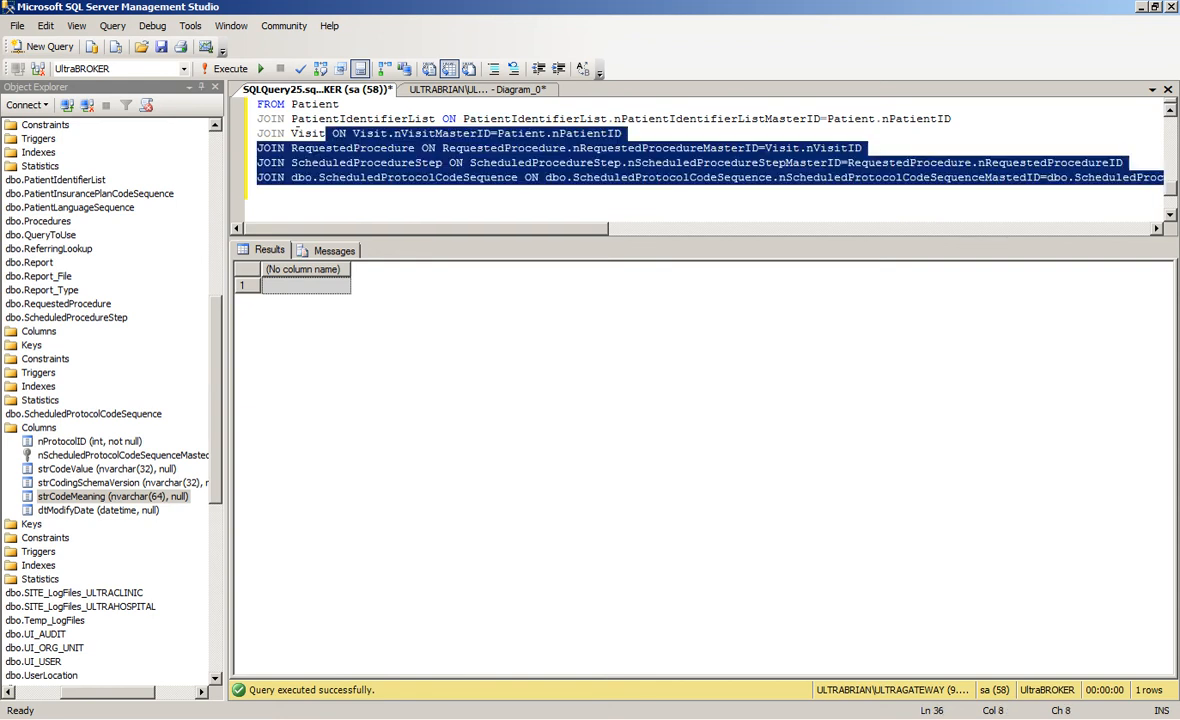
left_click(225, 70)
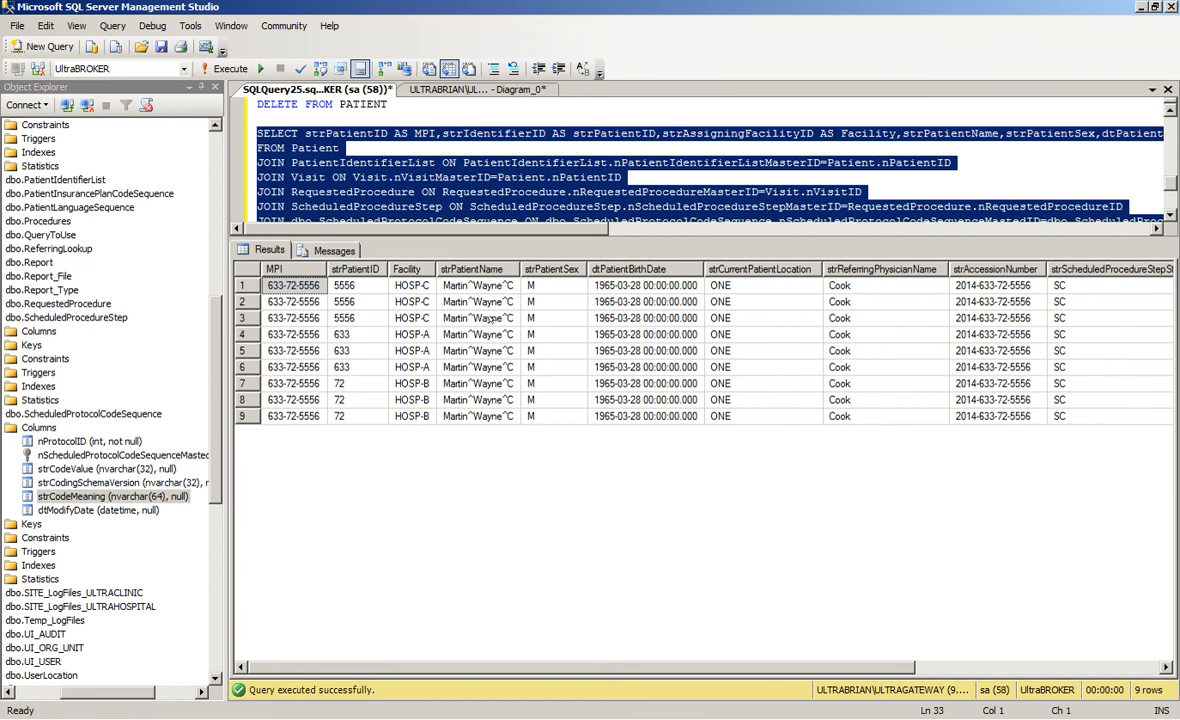
Compare the repeated strPatientID rows with their strCodeMeaning values in the query results
left_click(346, 302)
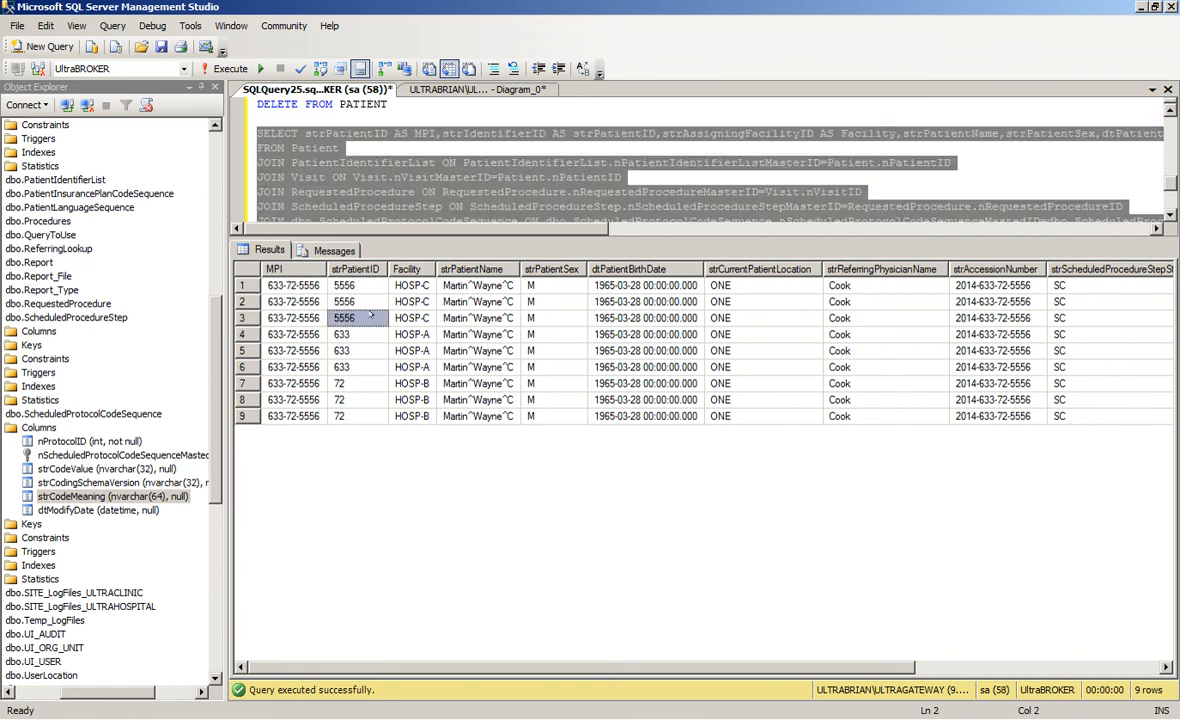
left_click(346, 317)
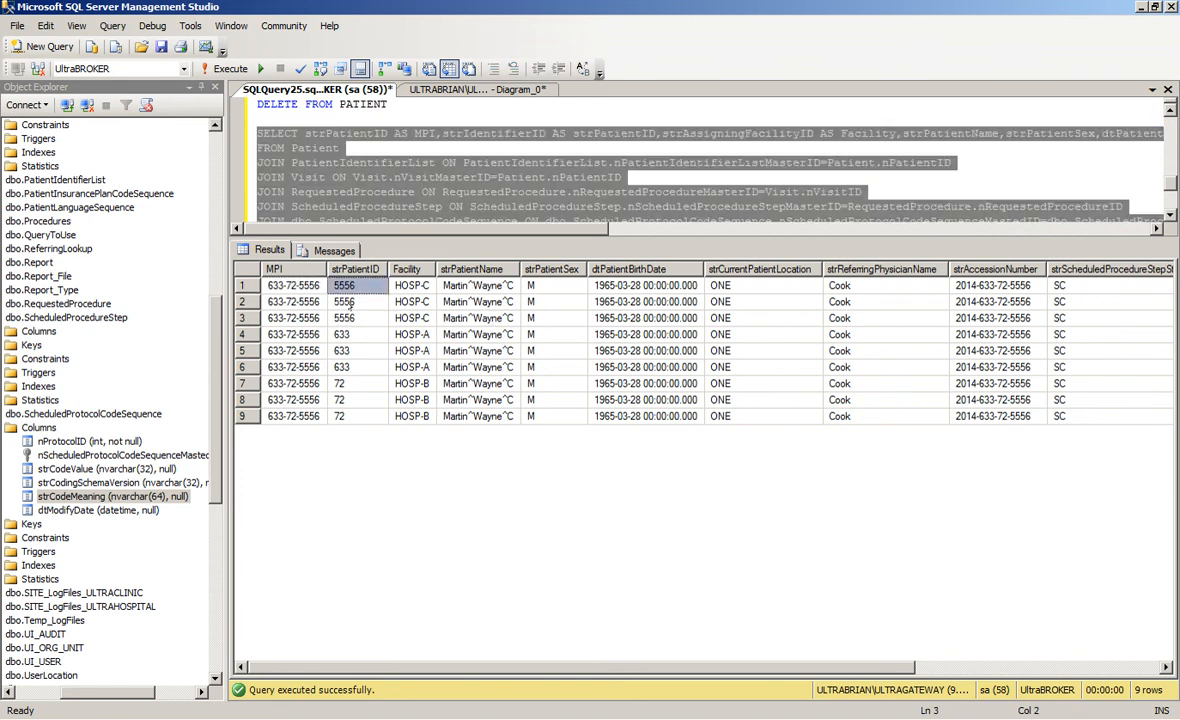
left_click_drag(482, 677, 727, 677)
left_click(919, 286)
left_click(916, 303)
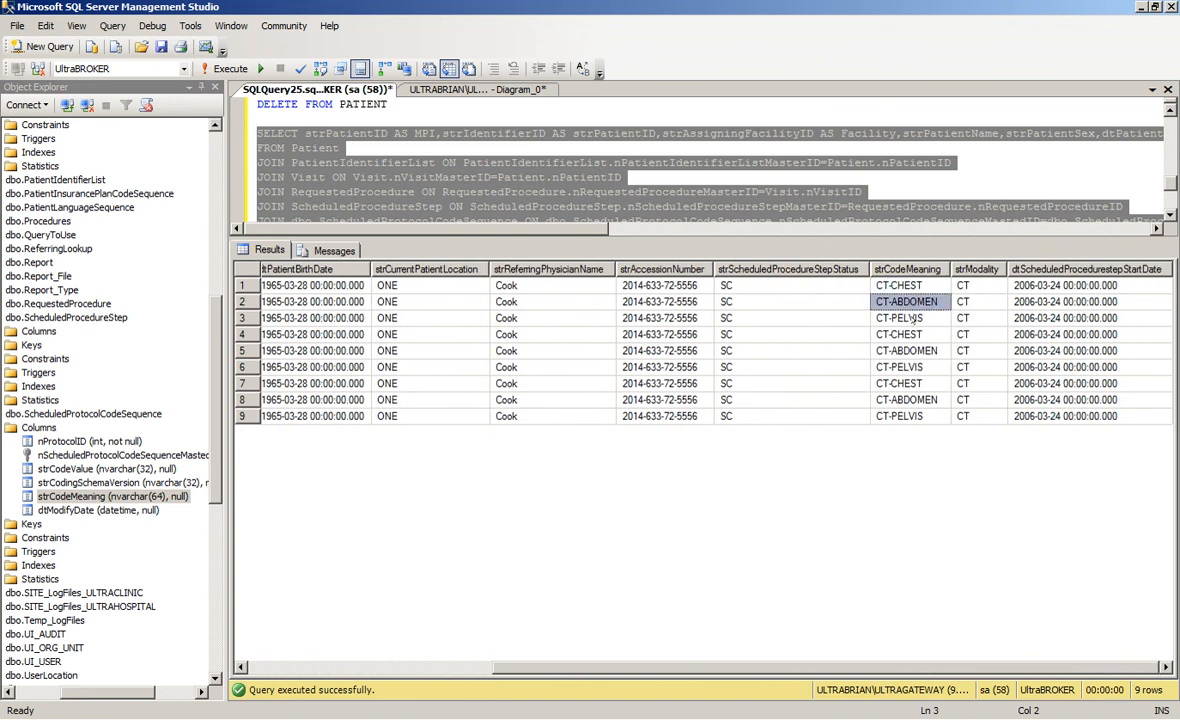
left_click(914, 318)
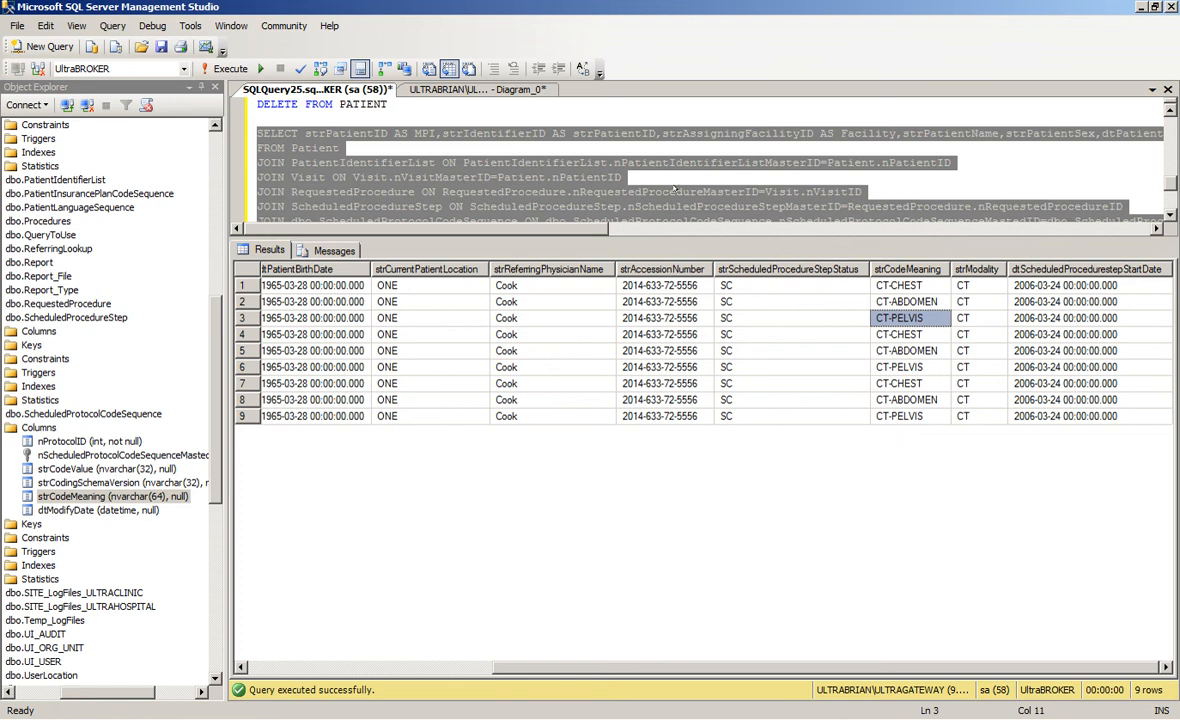
Add the condition WHERE strAssigningFacilityID='HOSP-A' to the end of the joined patient query and run the whole statement
left_click(676, 191)
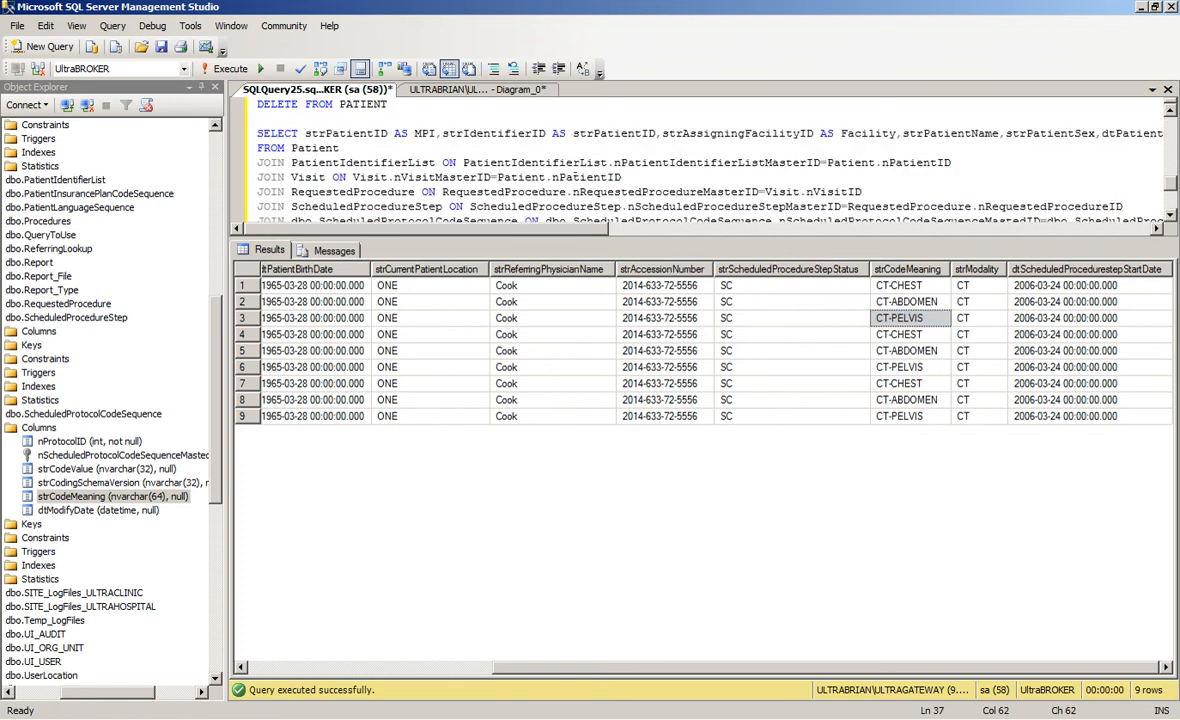
scroll(480, 205, "down", 1)
left_click(318, 190)
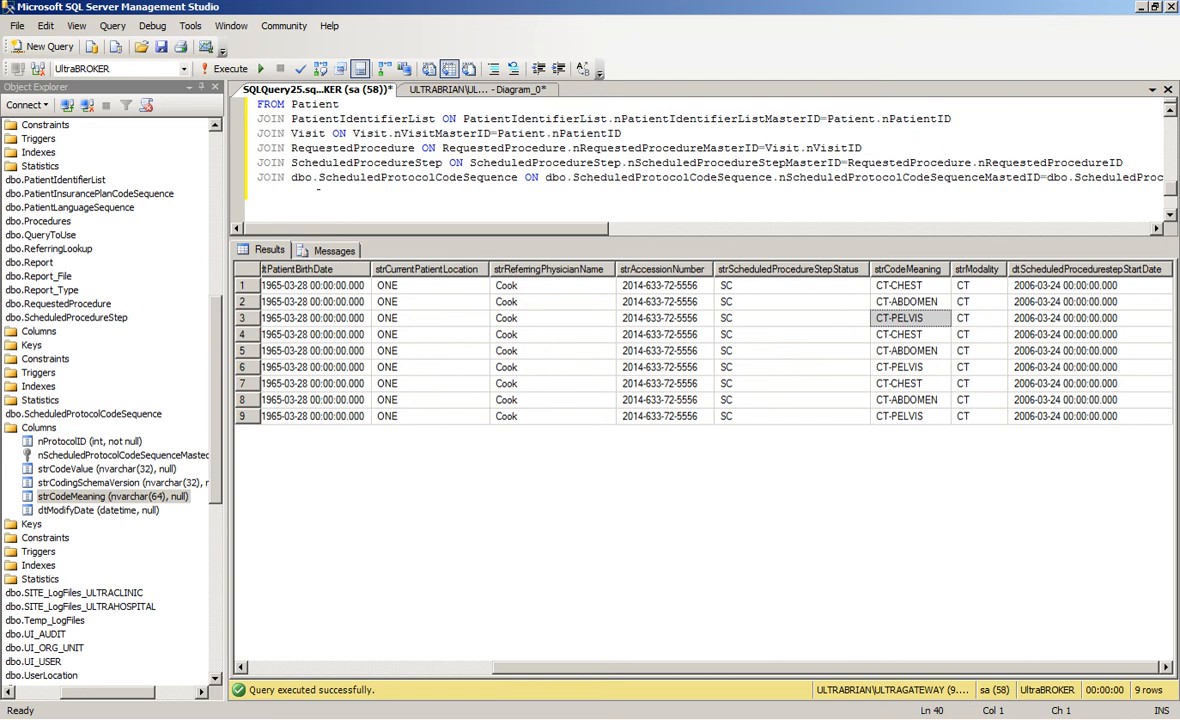
type("WHERE strAssigningFacilityID")
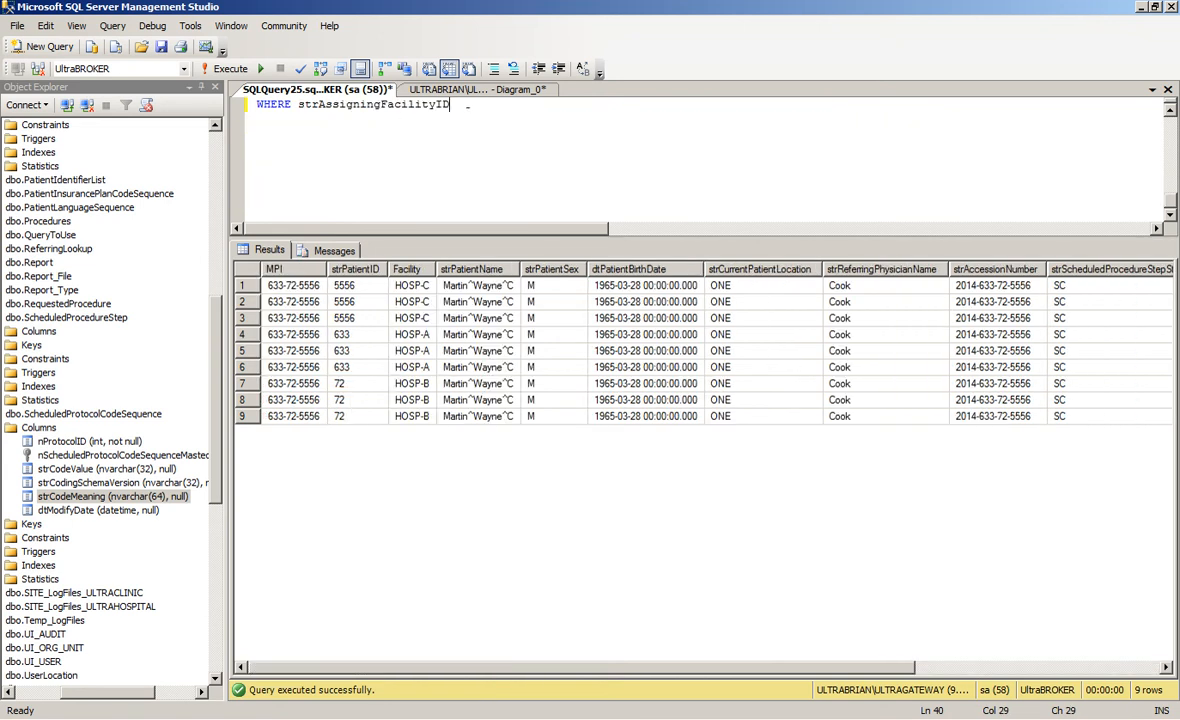
scroll(468, 108, "up", 1)
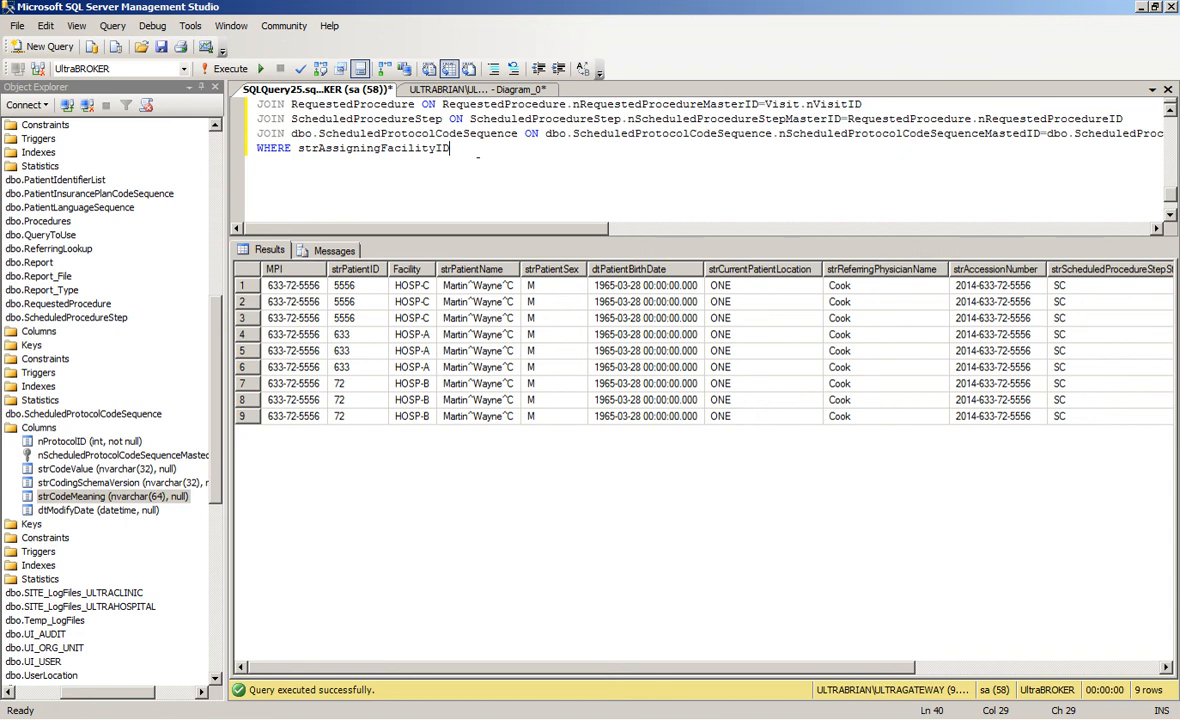
type("='HOSP-A'")
scroll(564, 187, "up", 1)
left_click_drag(564, 190, 245, 130)
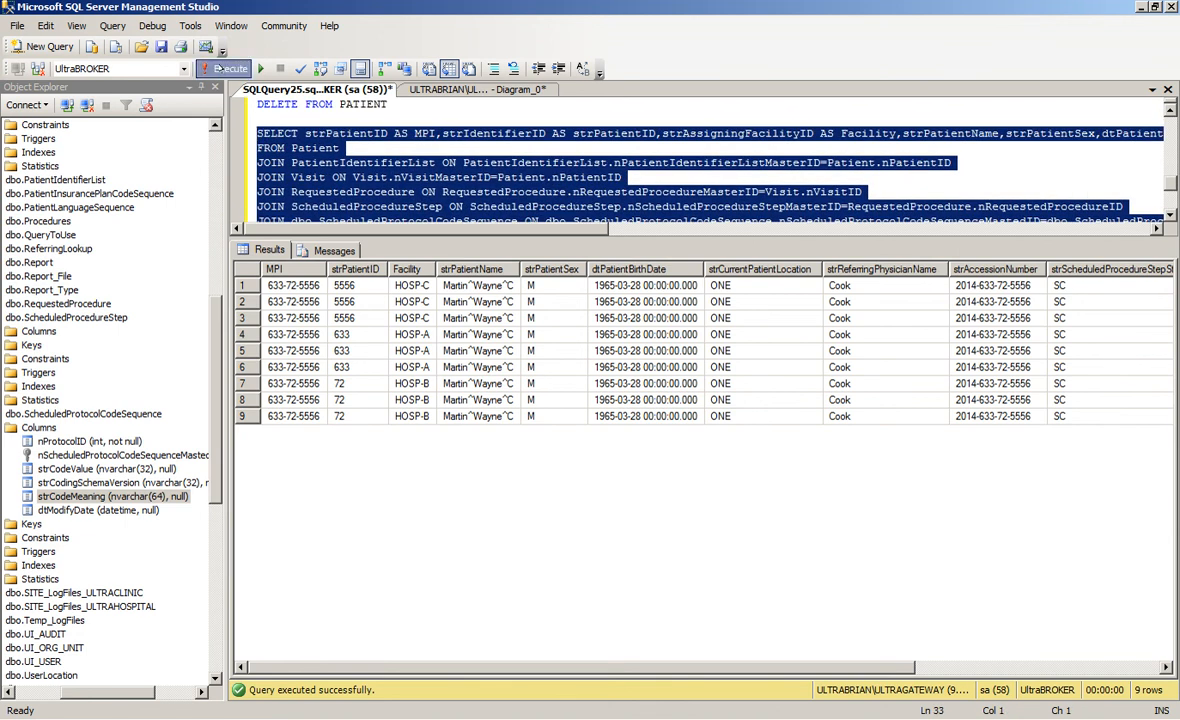
left_click(225, 68)
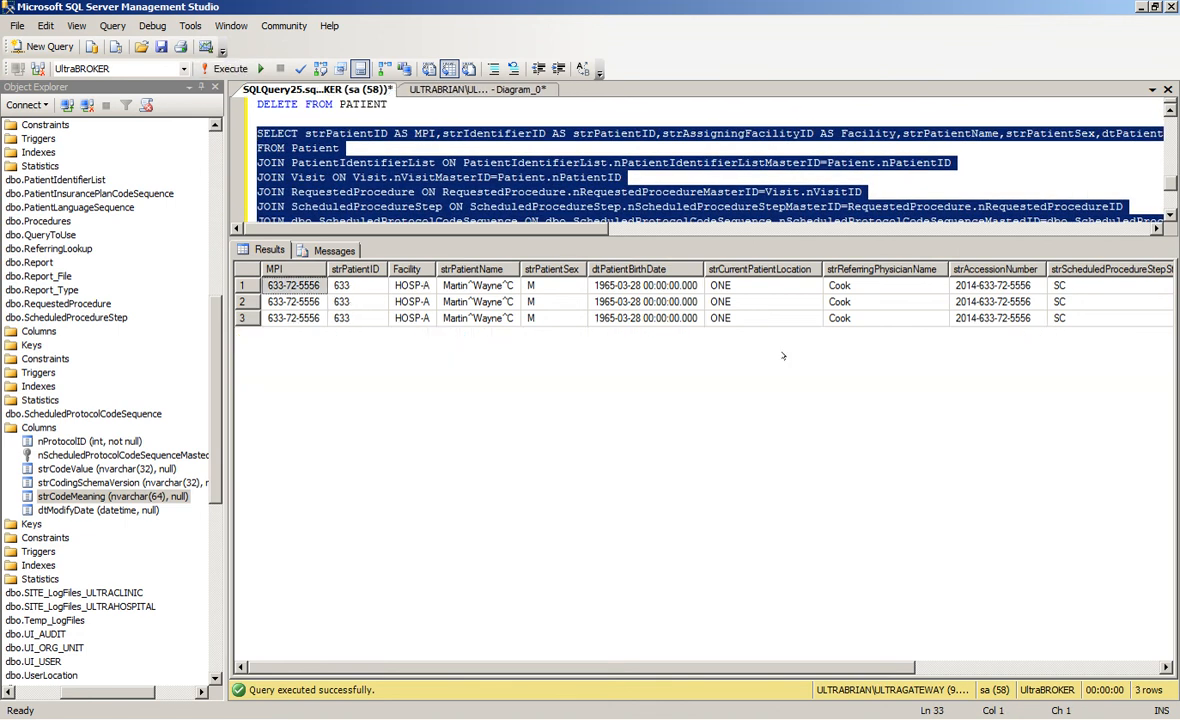
Compare the strCodeMeaning values across the HOSP-A patient's repeated rows in the query results
scroll(715, 616, "right", 5)
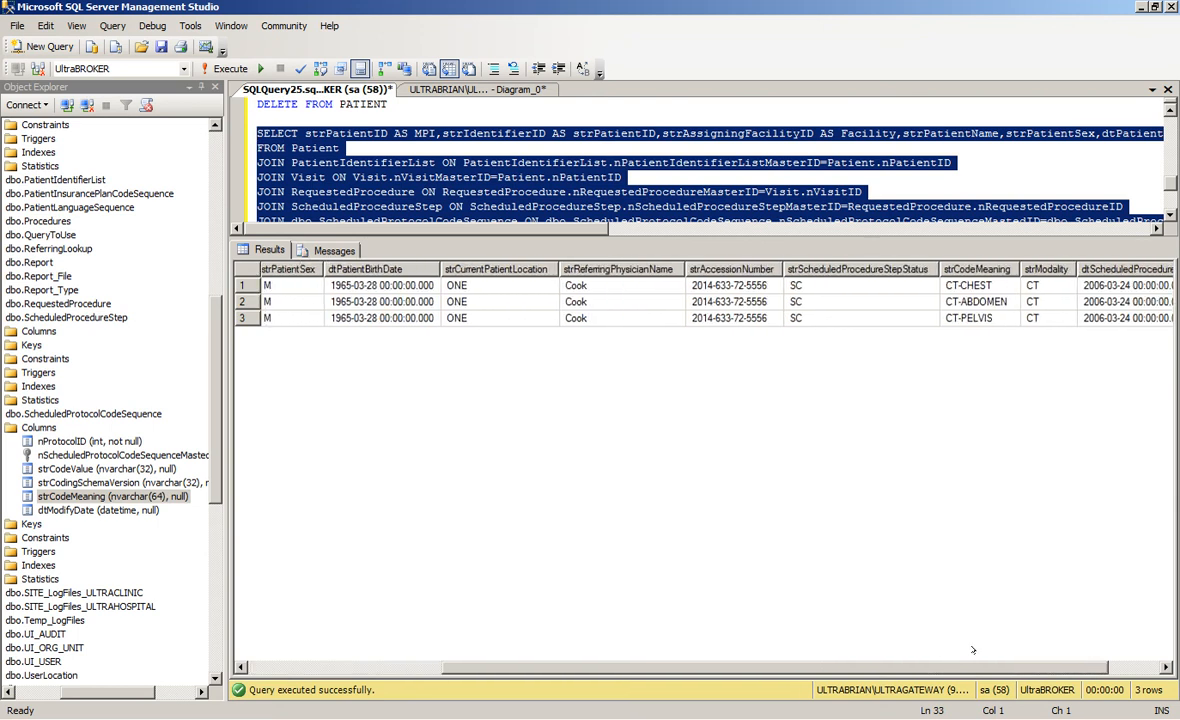
left_click(972, 301)
left_click(976, 318)
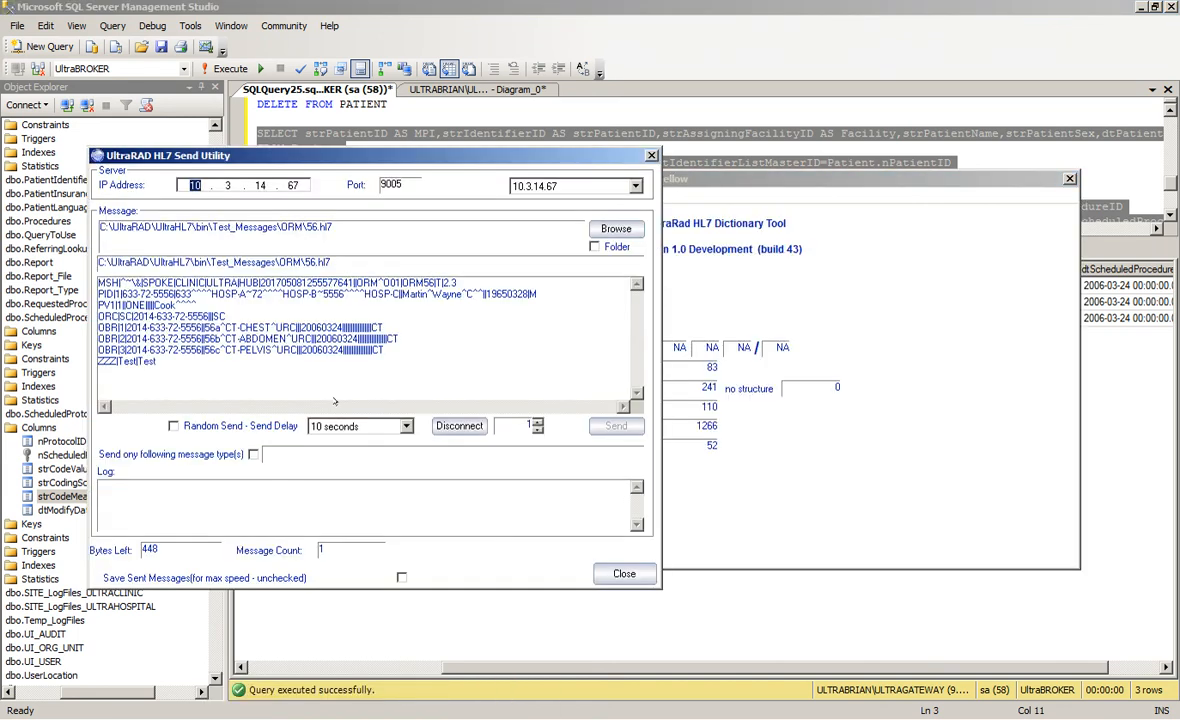
Switch to the UltraRAD HL7 Send Utility, enable folder sending for Test_Messages\ORM, send its messages and bring up UltraBROKER to check the message counters
left_click(616, 229)
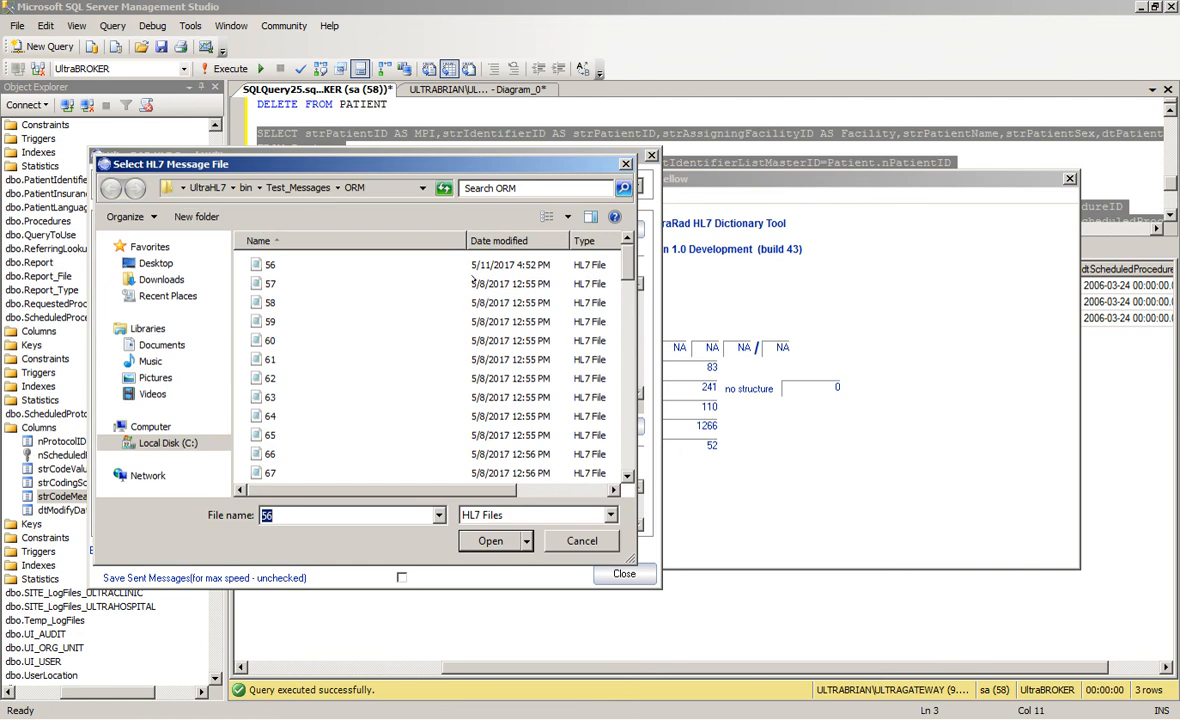
left_click(313, 188)
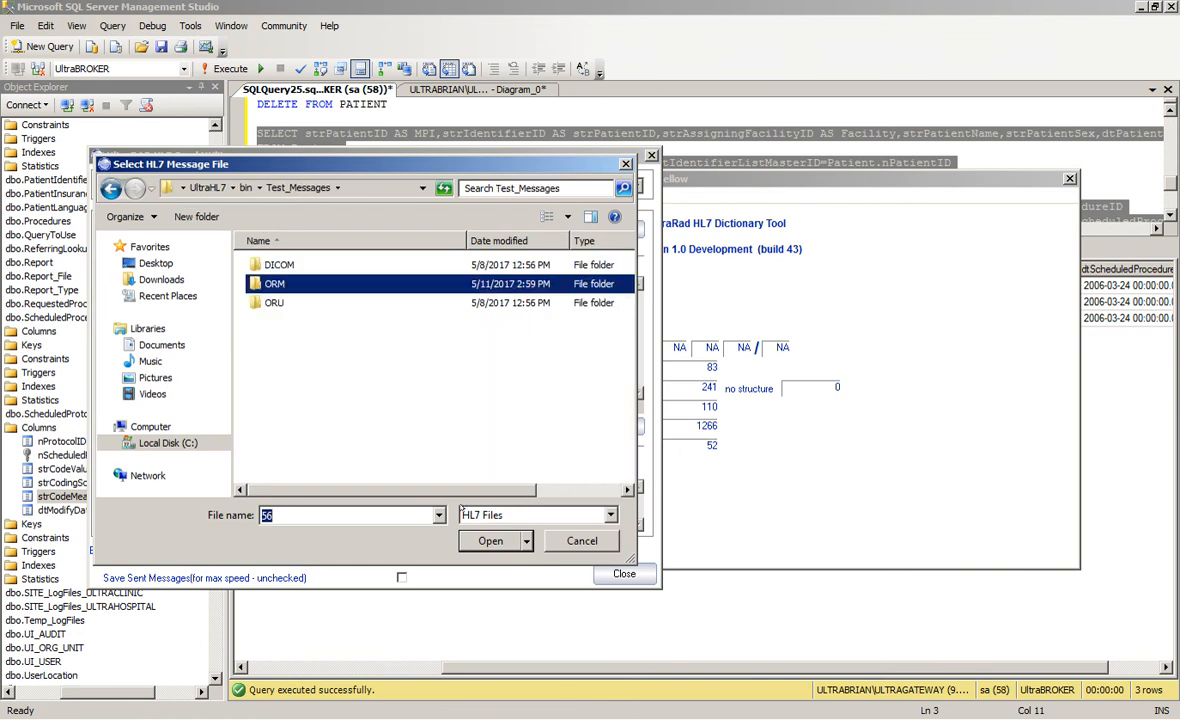
left_click(488, 540)
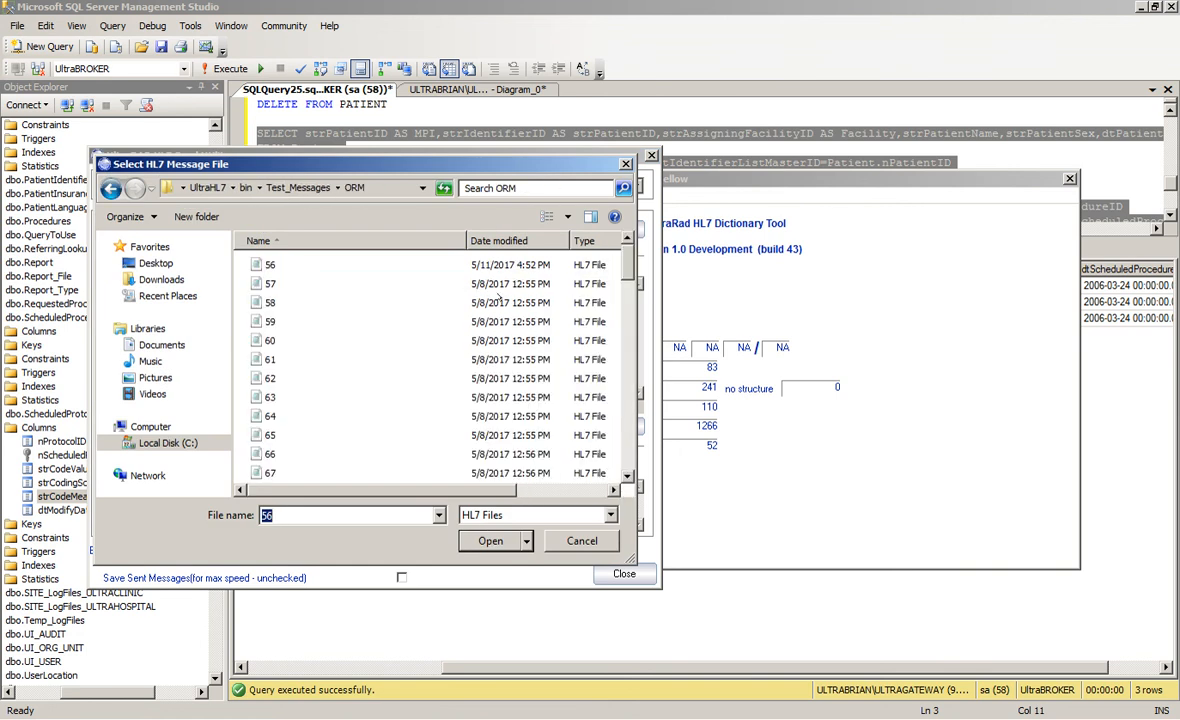
left_click(270, 302)
left_click(488, 540)
left_click(614, 246)
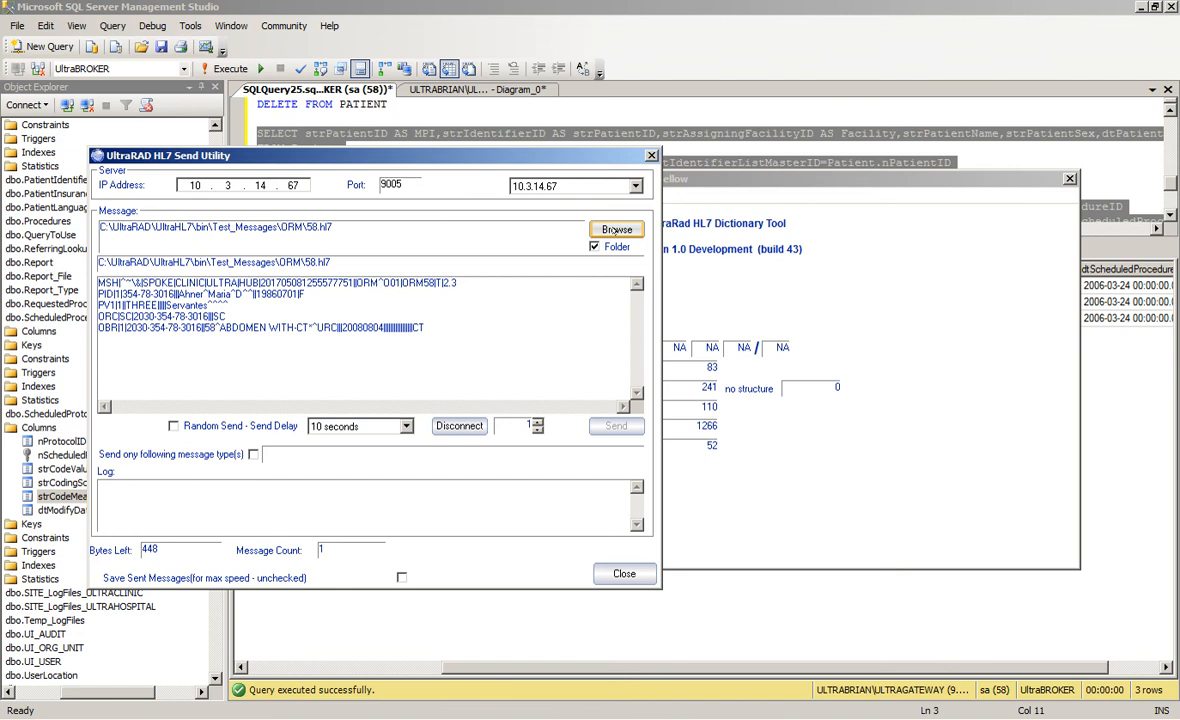
left_click(403, 486)
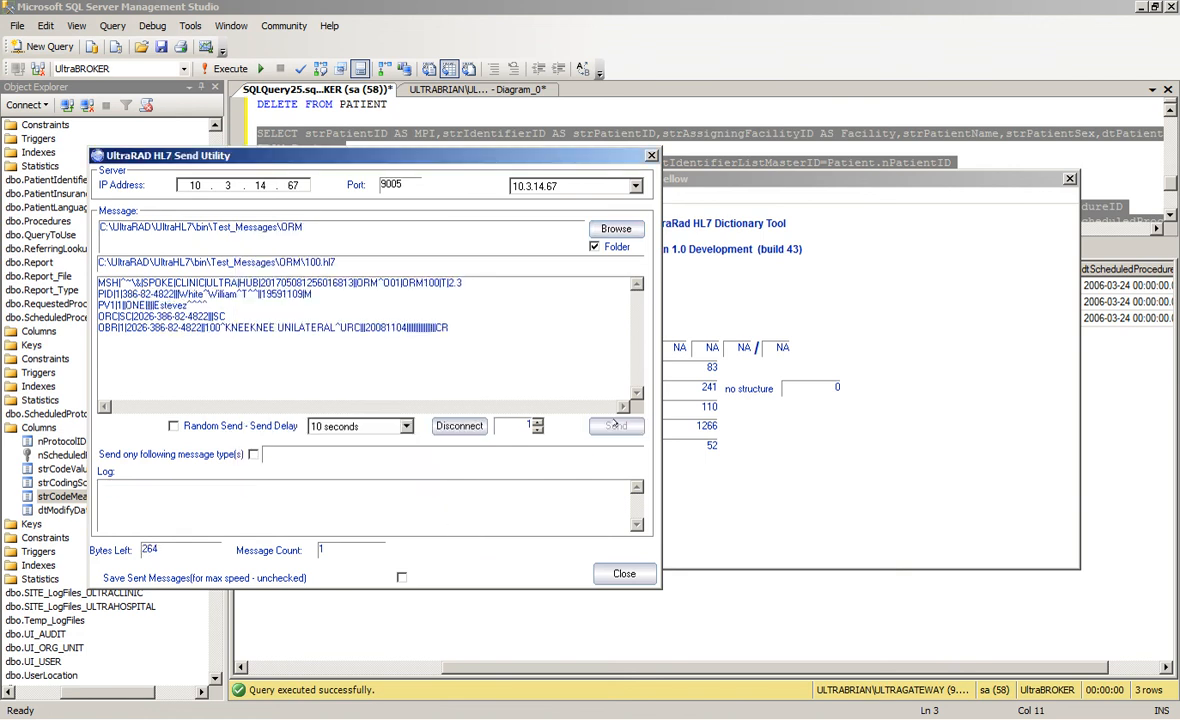
key("alt+Tab")
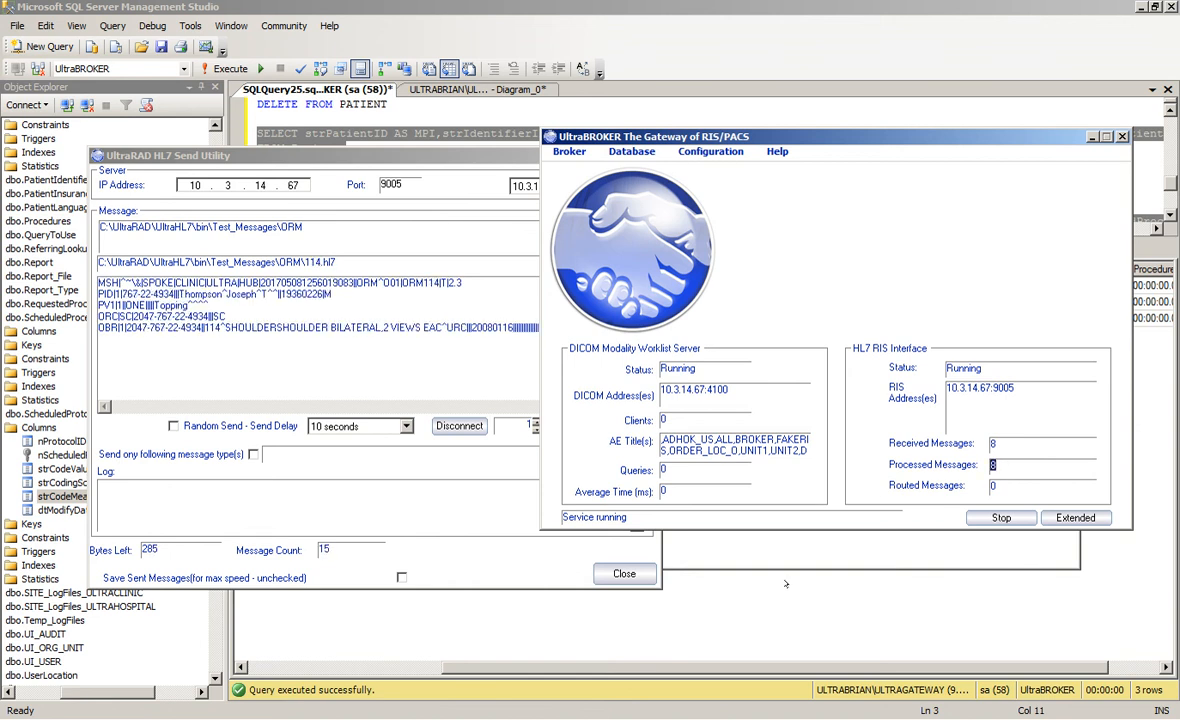
Switch back to SQL Server Management Studio, run SELECT * FROM Patient and browse the returned patient rows
left_click(636, 108)
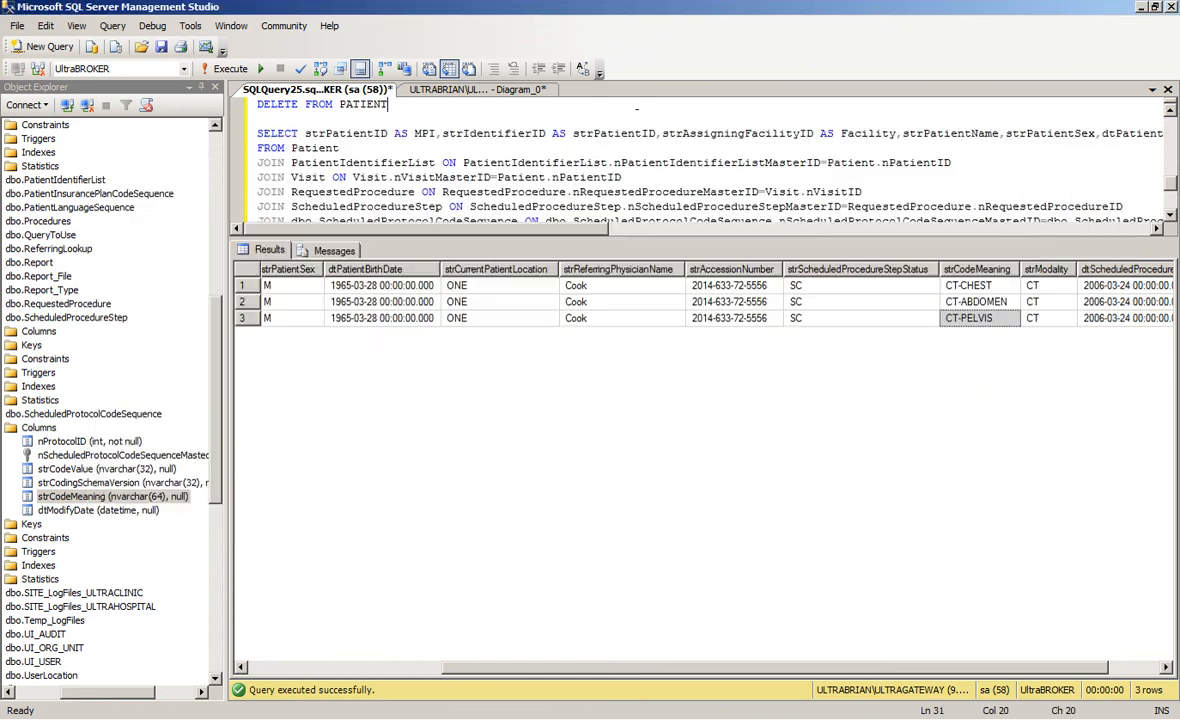
left_click(533, 162)
scroll(431, 197, "up", 4)
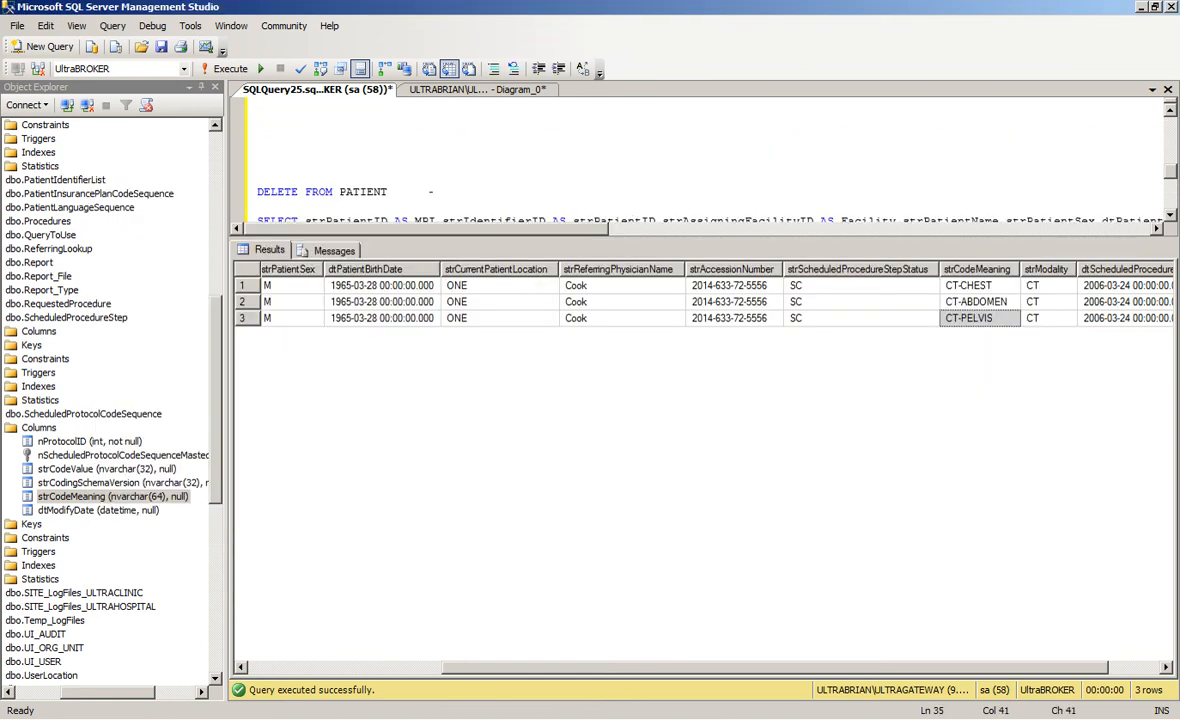
scroll(431, 197, "up", 5)
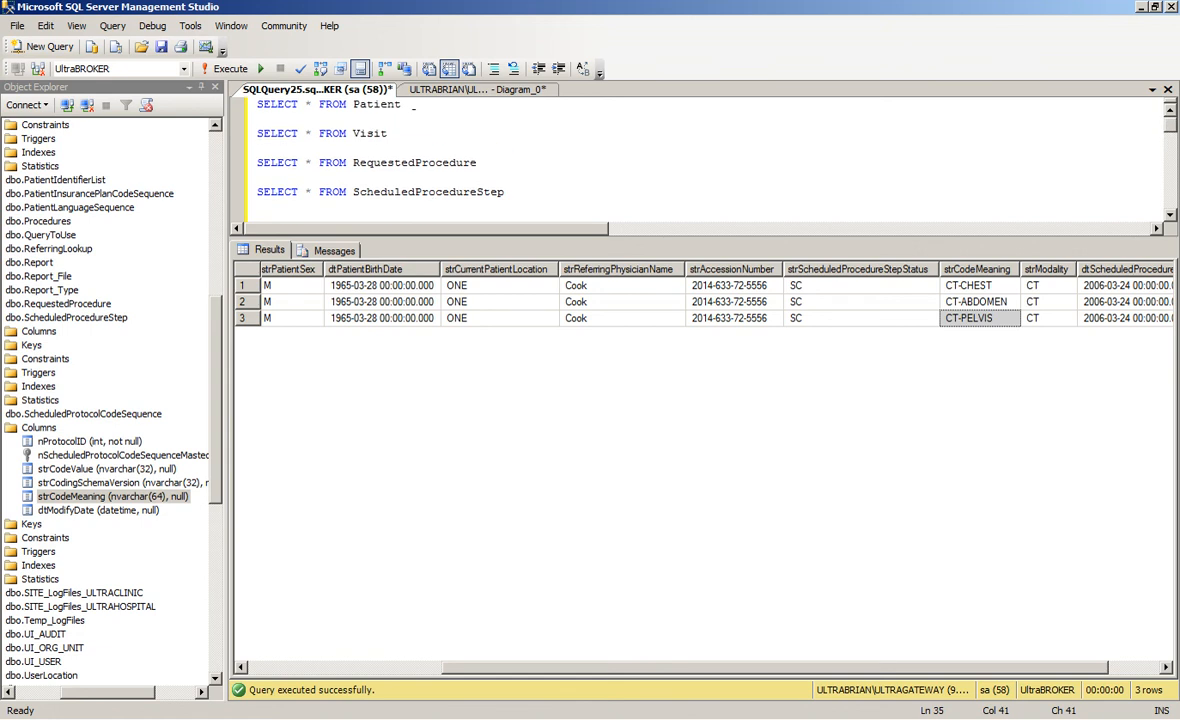
left_click_drag(413, 106, 250, 104)
left_click(222, 68)
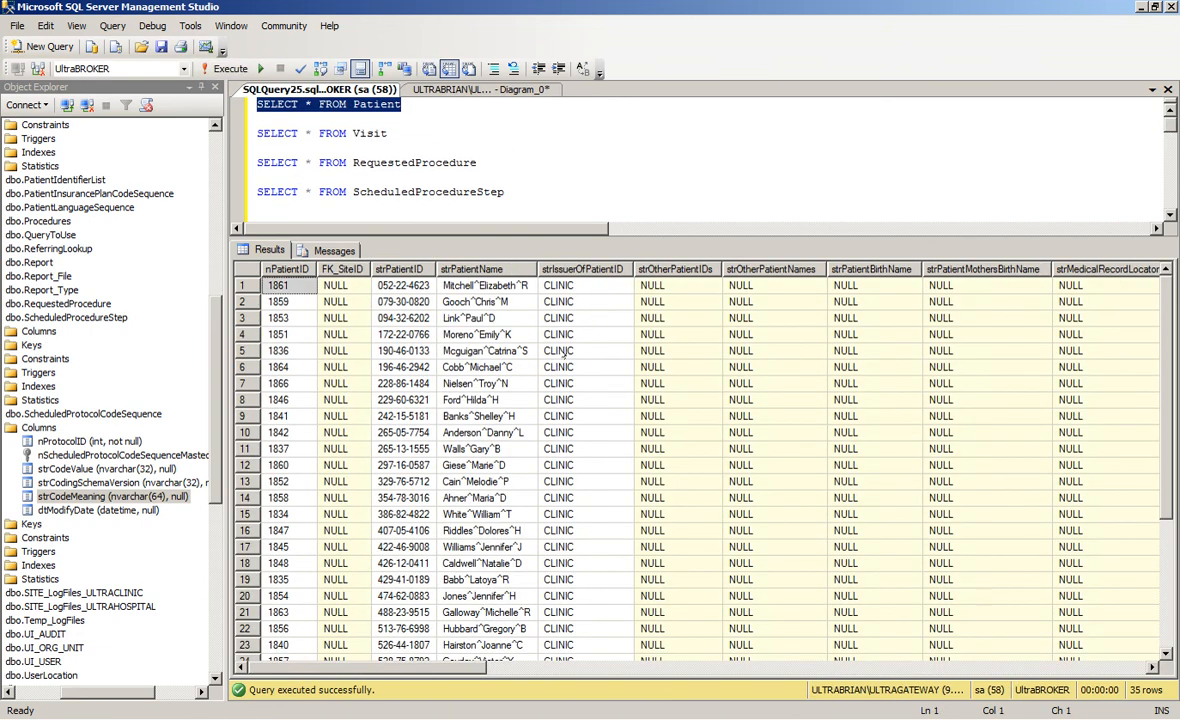
left_click_drag(1162, 425, 914, 268)
Run SELECT * FROM RequestedProcedure and SELECT * FROM ScheduledProcedureStep separately to view the stored rows of both tables
left_click_drag(478, 162, 238, 162)
key("F5")
left_click_drag(505, 192, 242, 183)
key("F5")
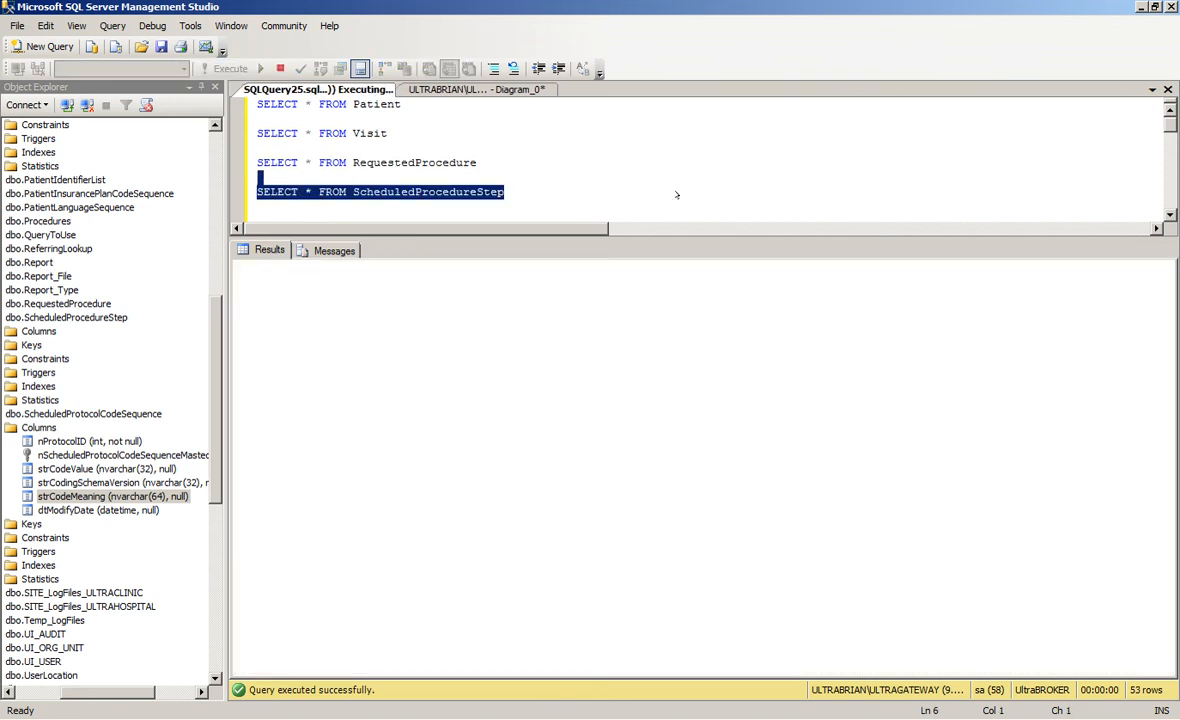
left_click(763, 196)
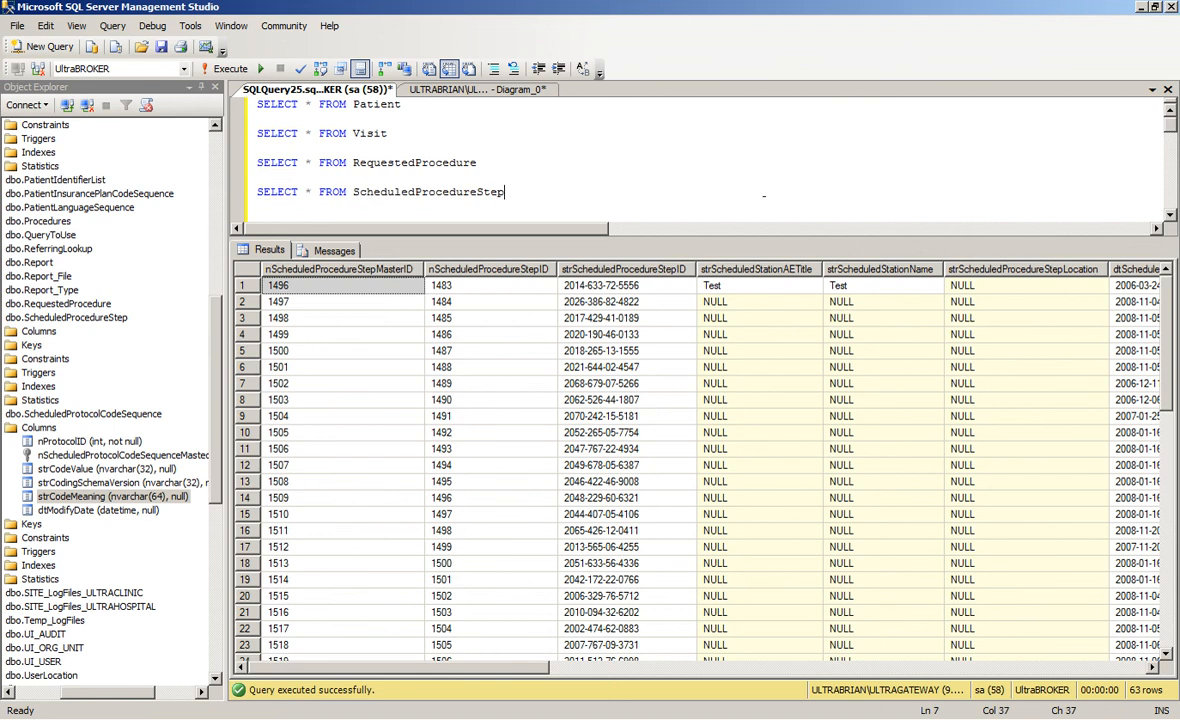